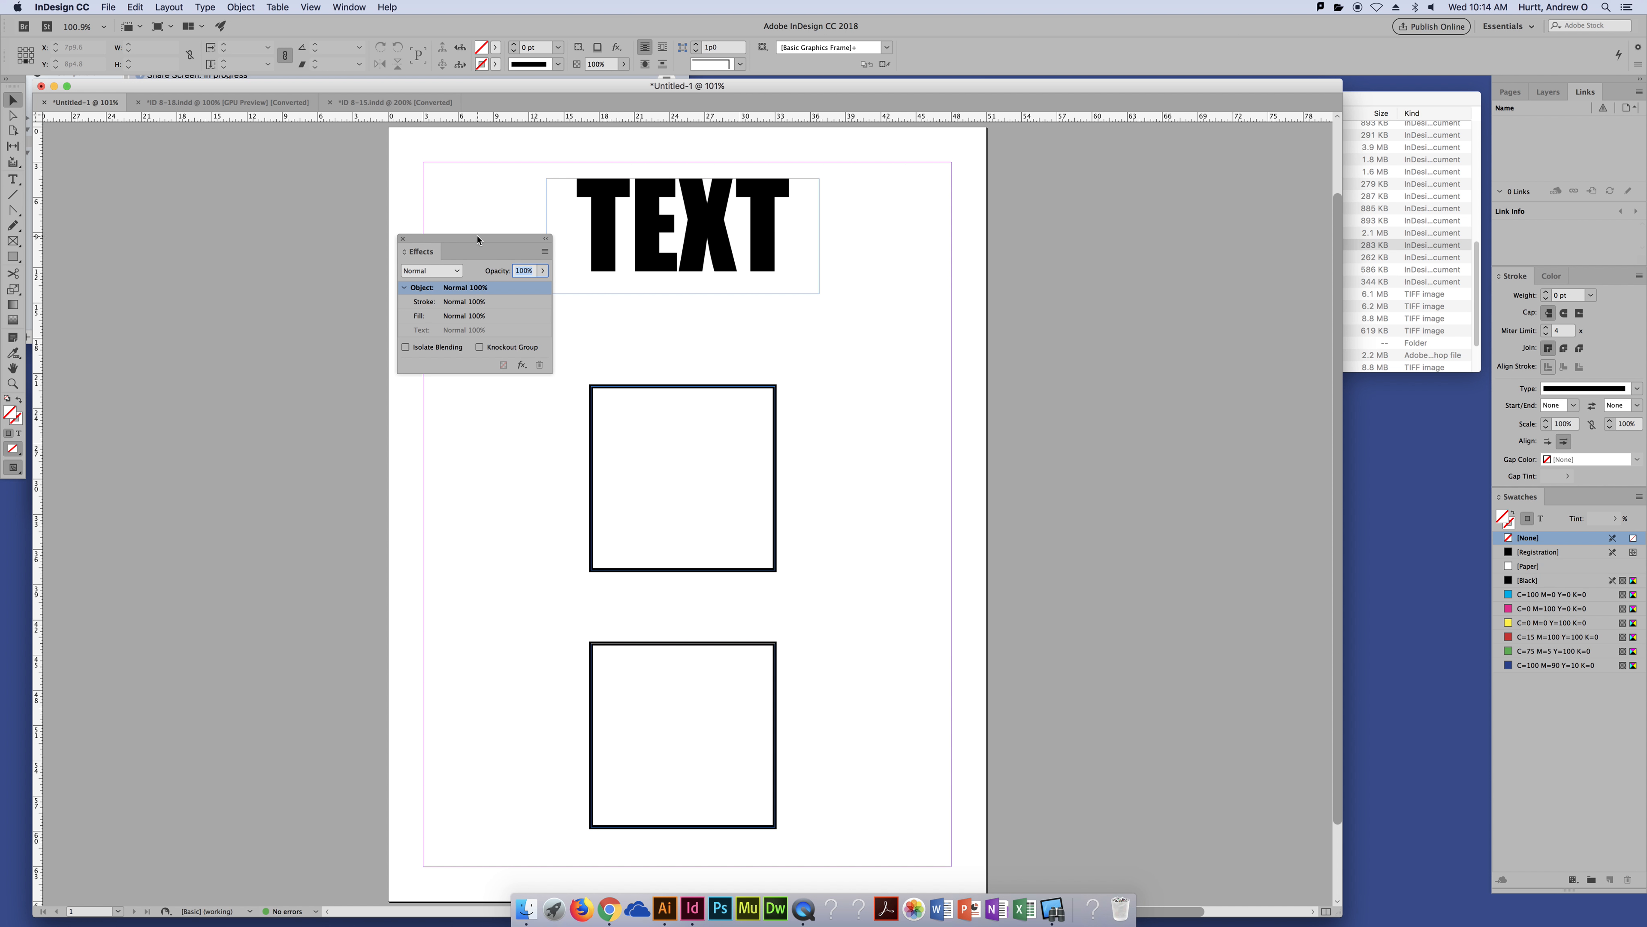
Move the floating Effects panel clear of the page and select the middle square frame.
drag(477, 243, 1406, 82)
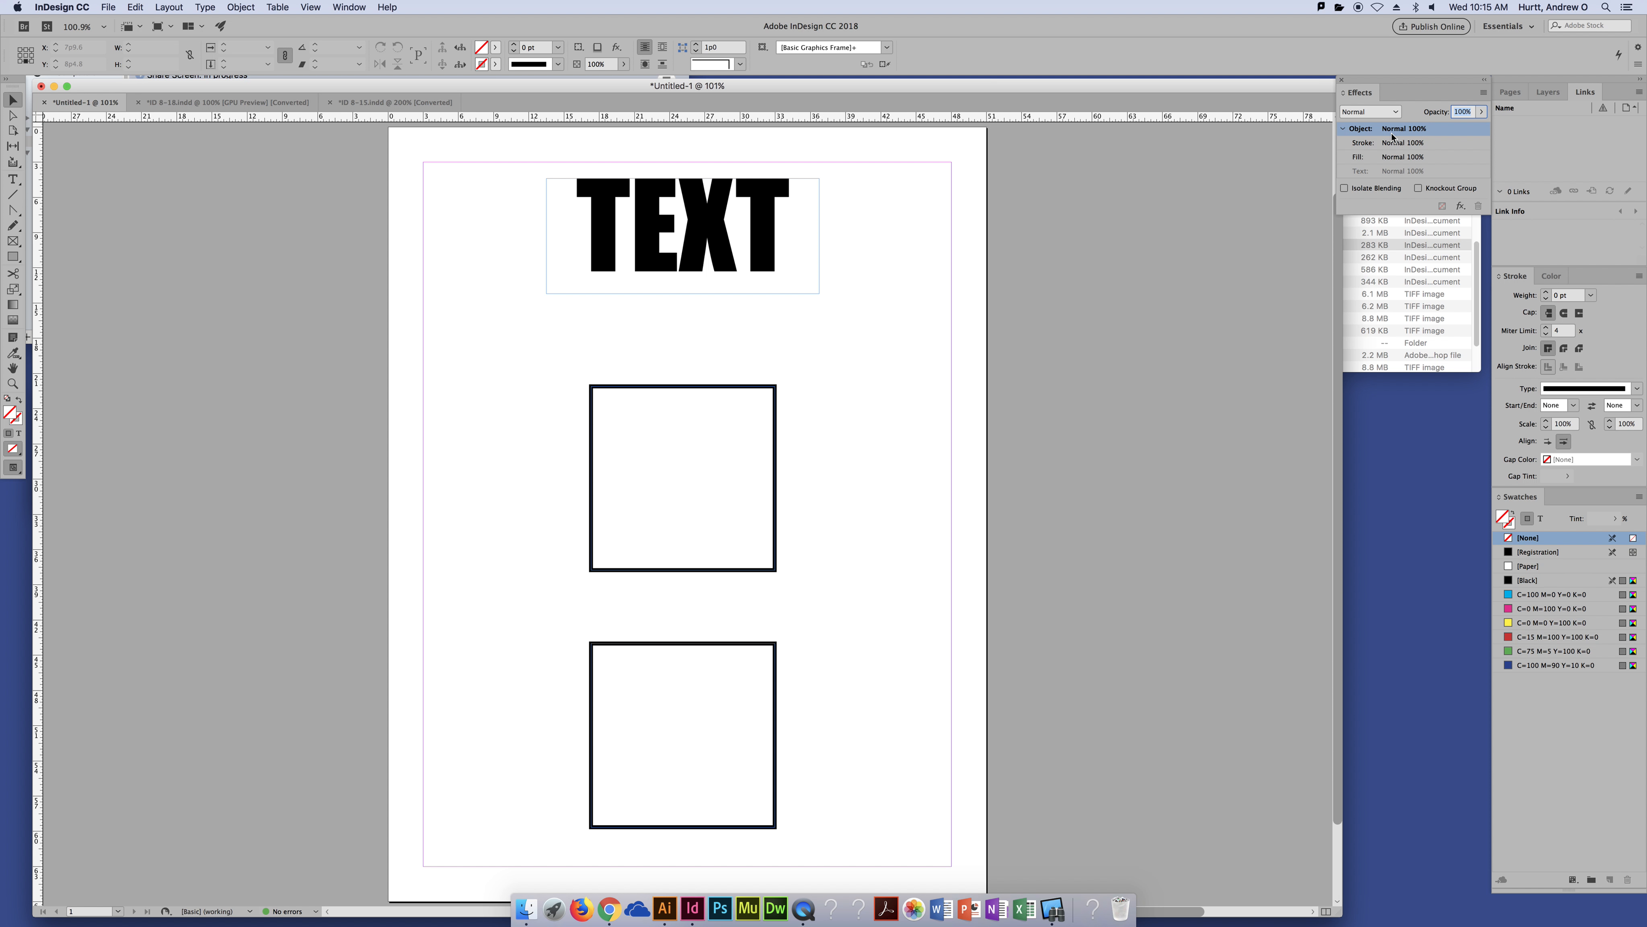
click(725, 224)
drag(825, 373, 728, 460)
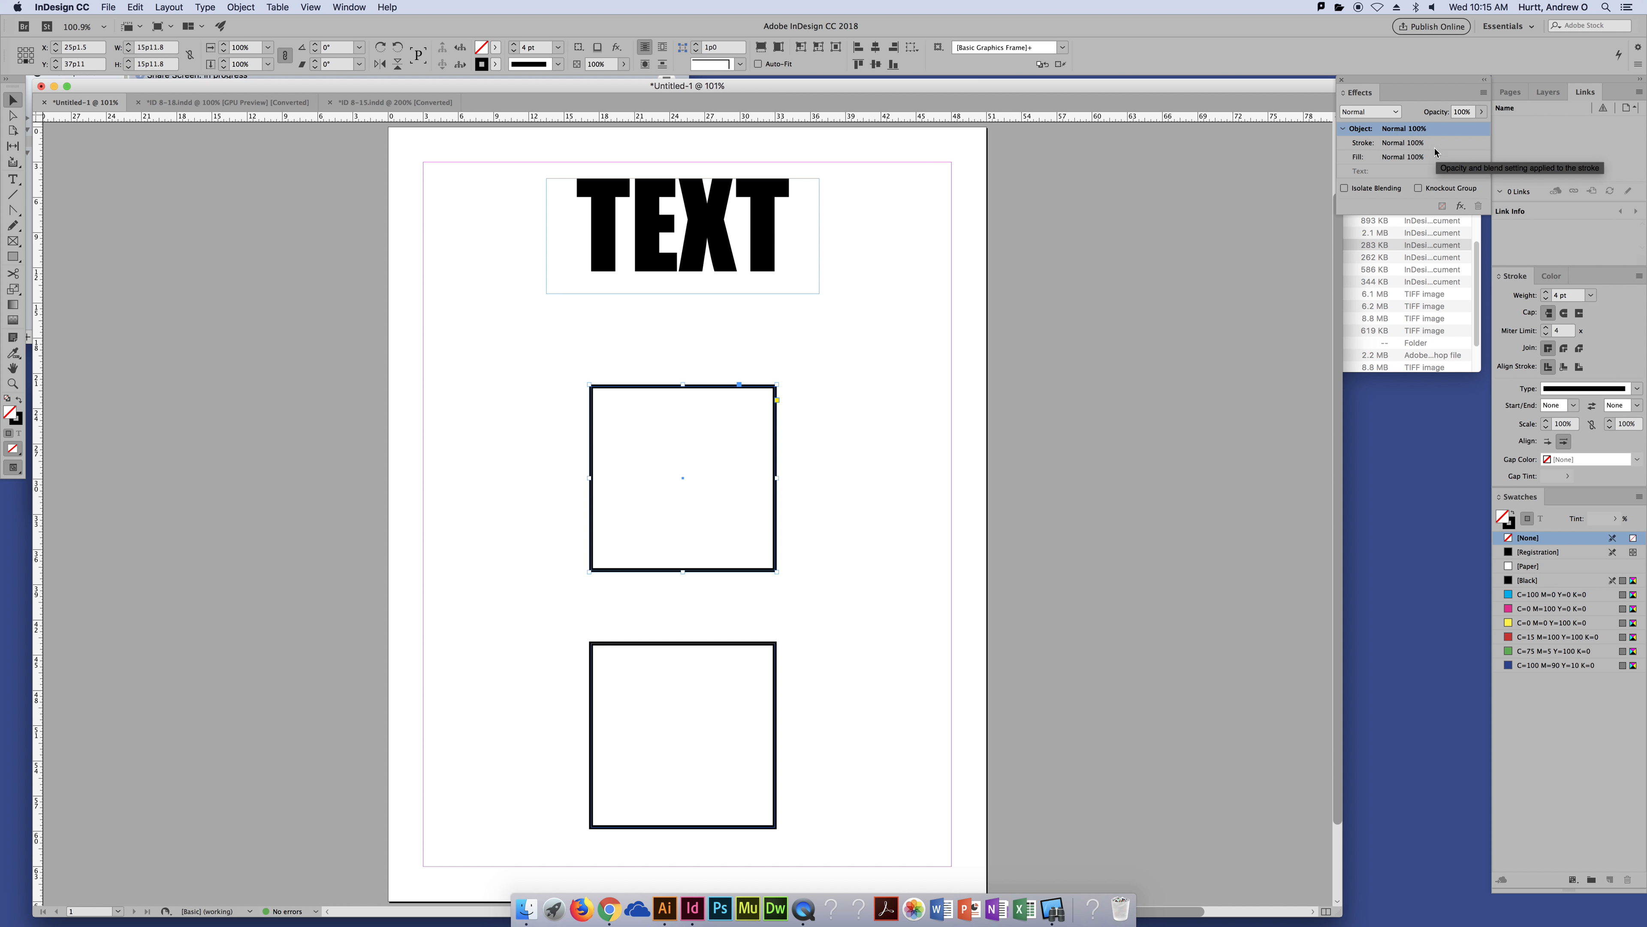
Look through the blending modes and the list of available effects for the selected square frame.
click(1388, 115)
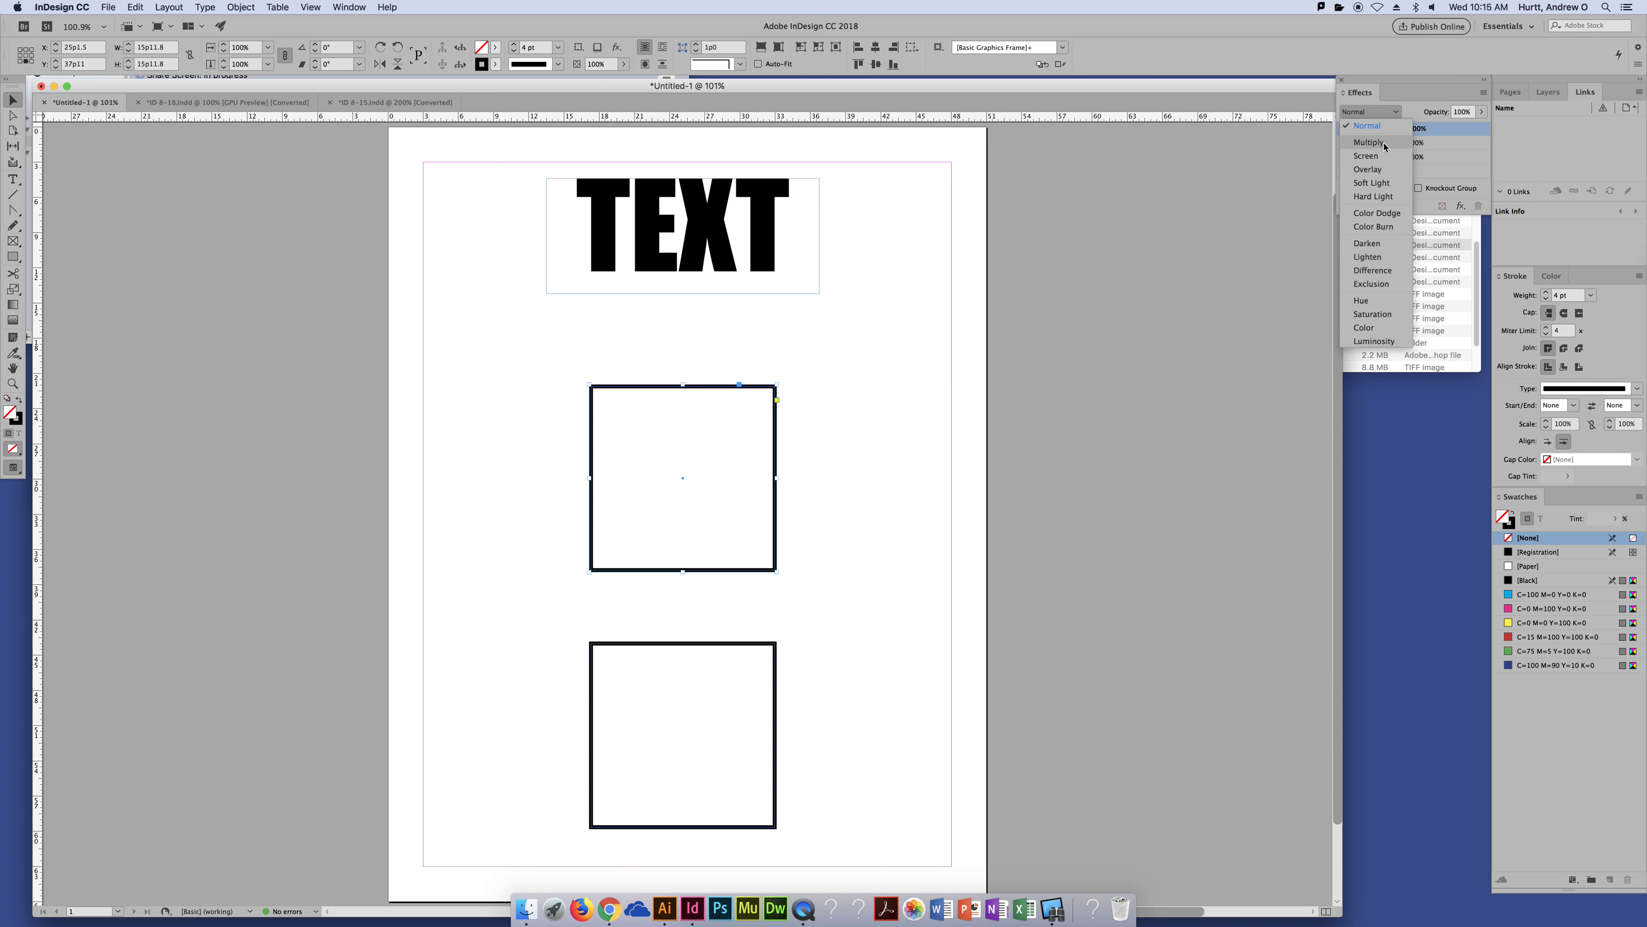
click(1433, 100)
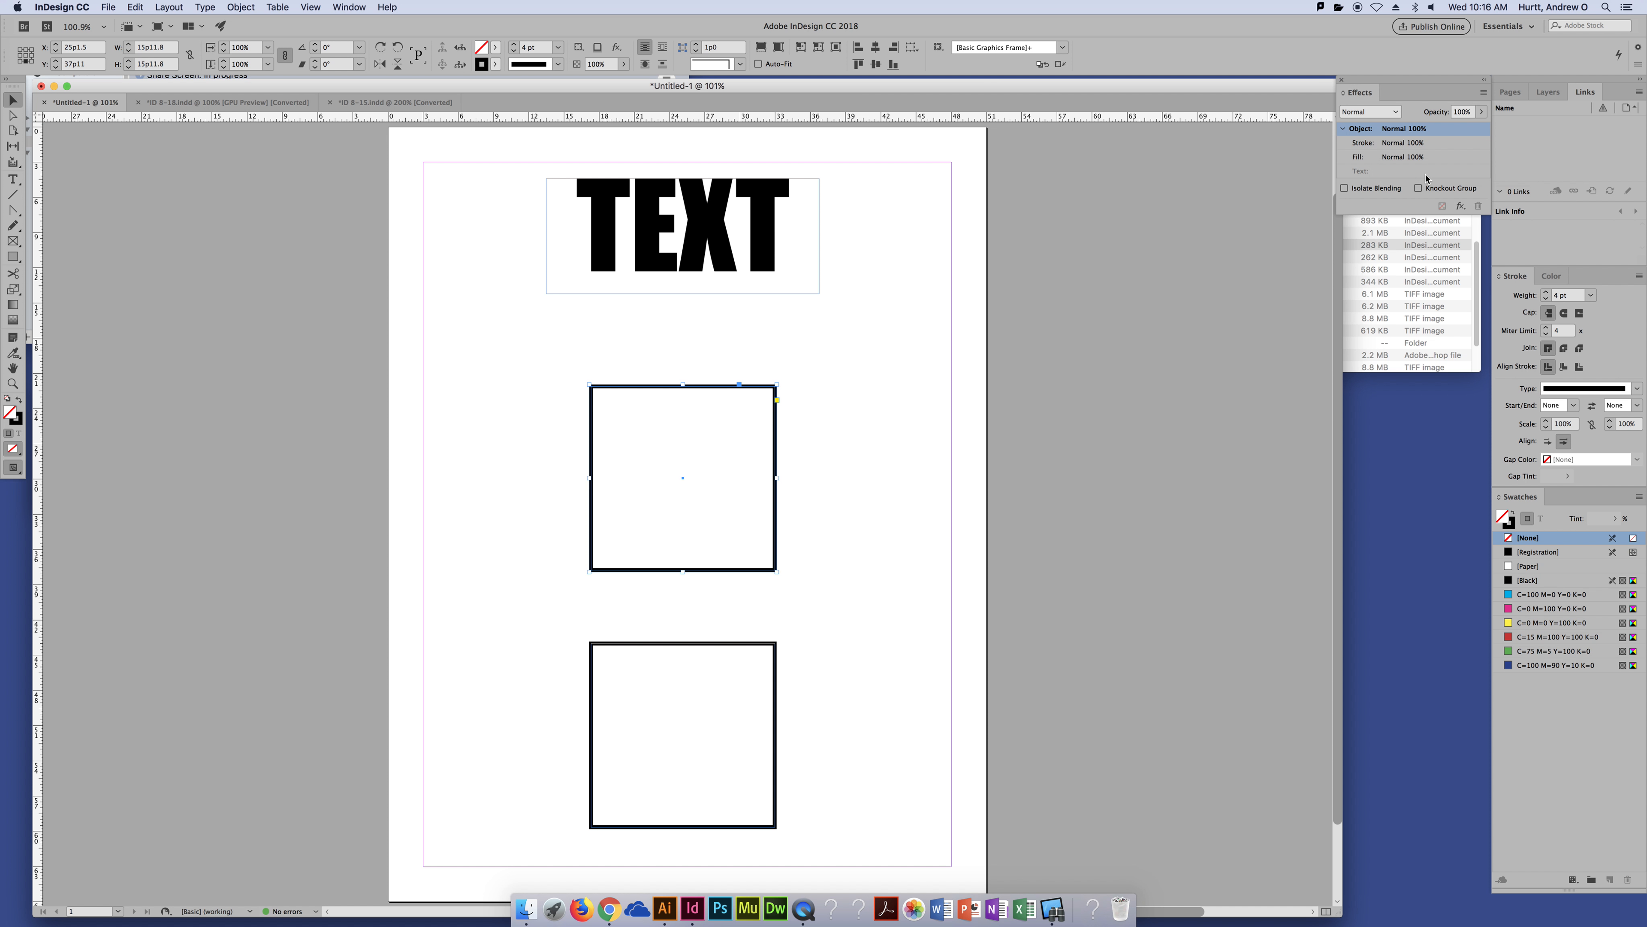
click(1458, 208)
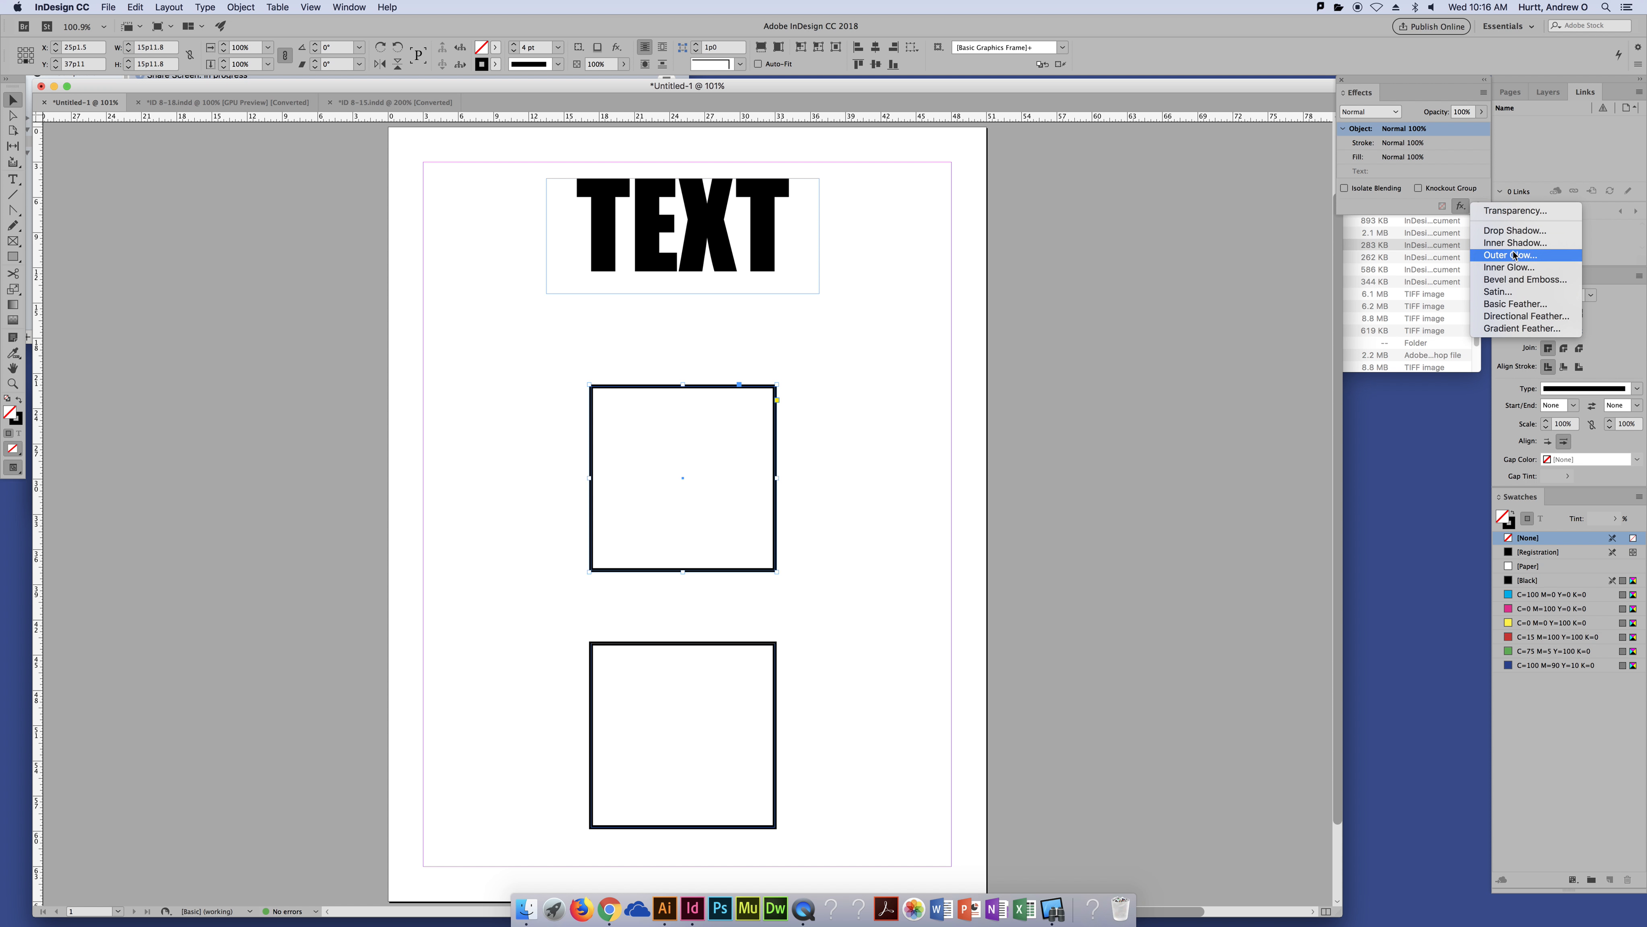
click(1364, 207)
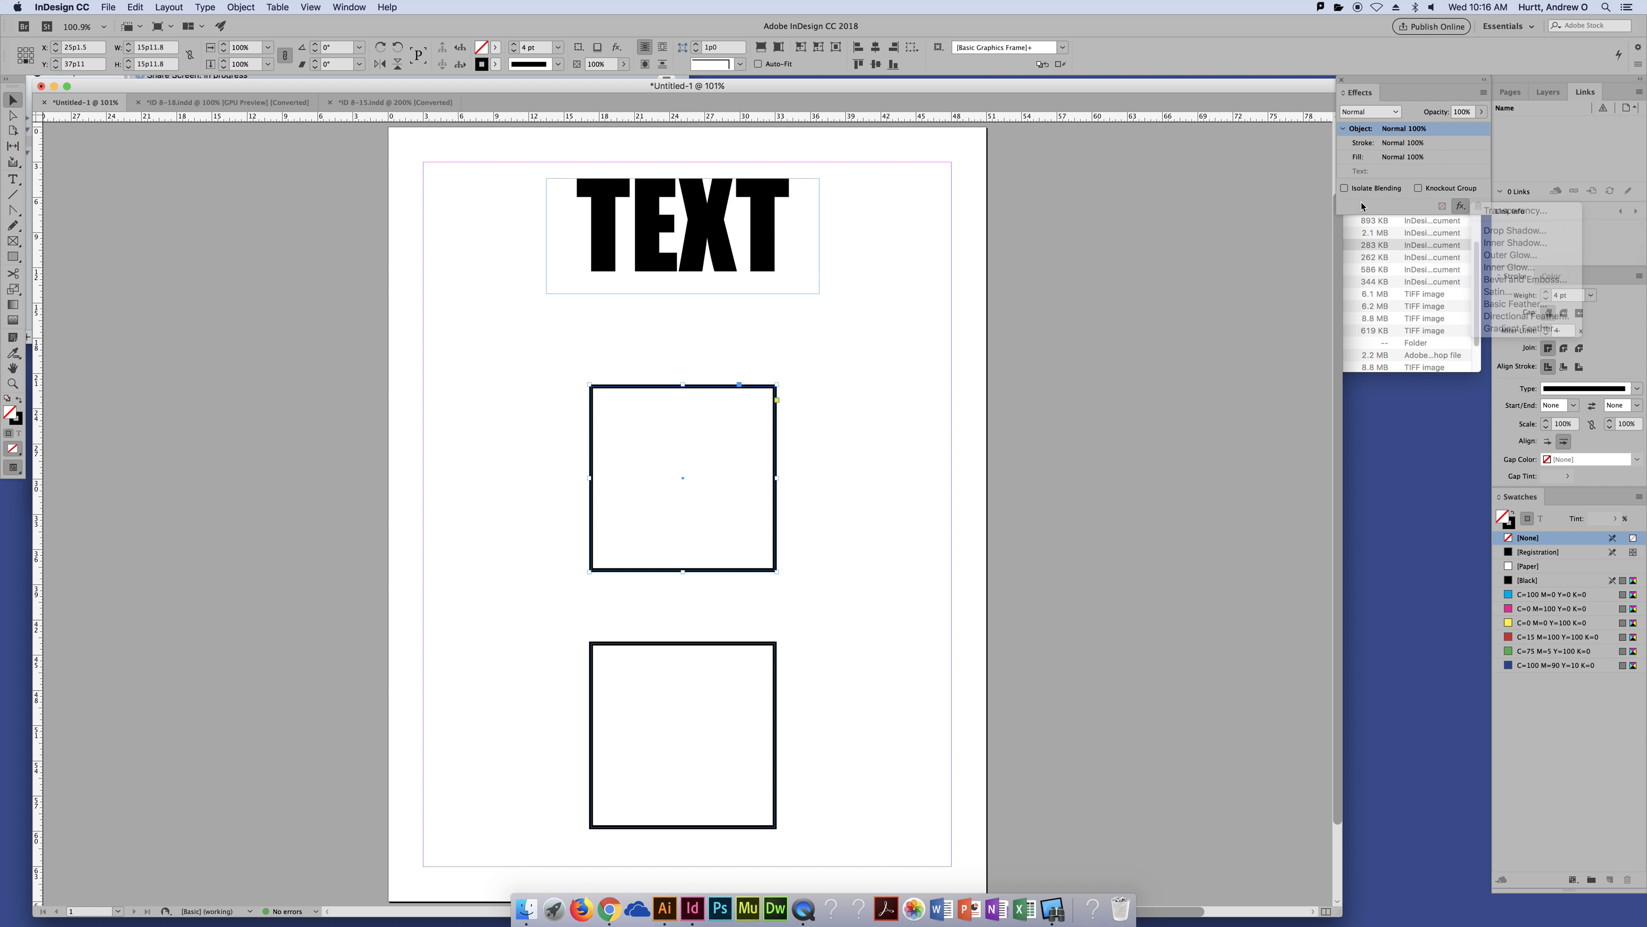
click(242, 8)
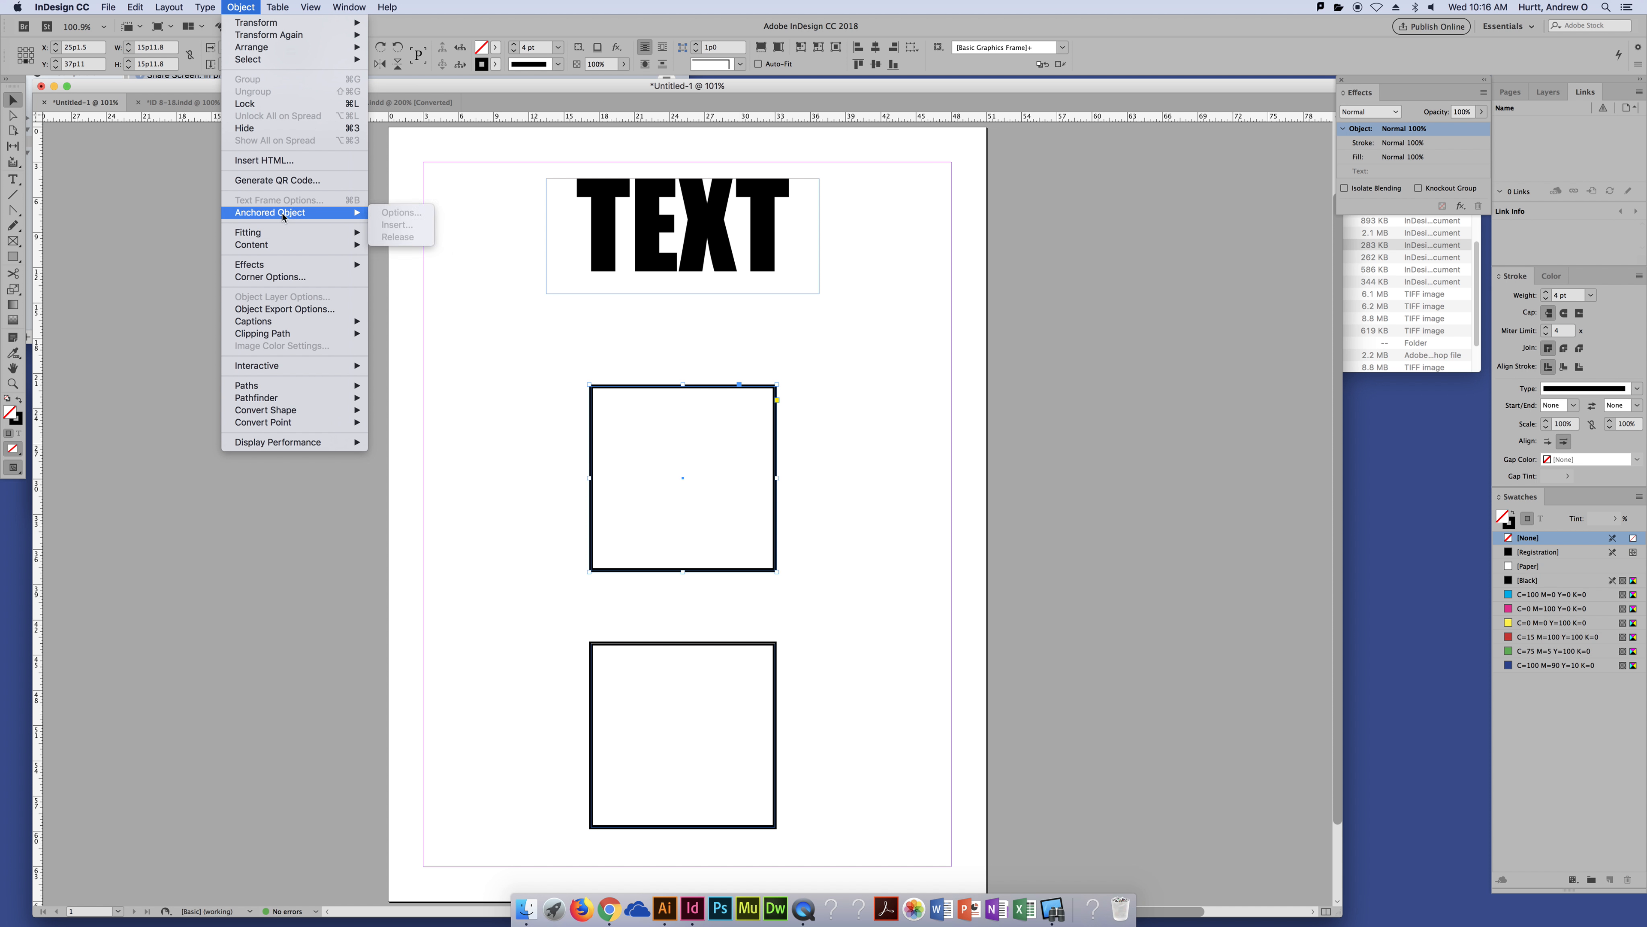
mouse_move(283, 266)
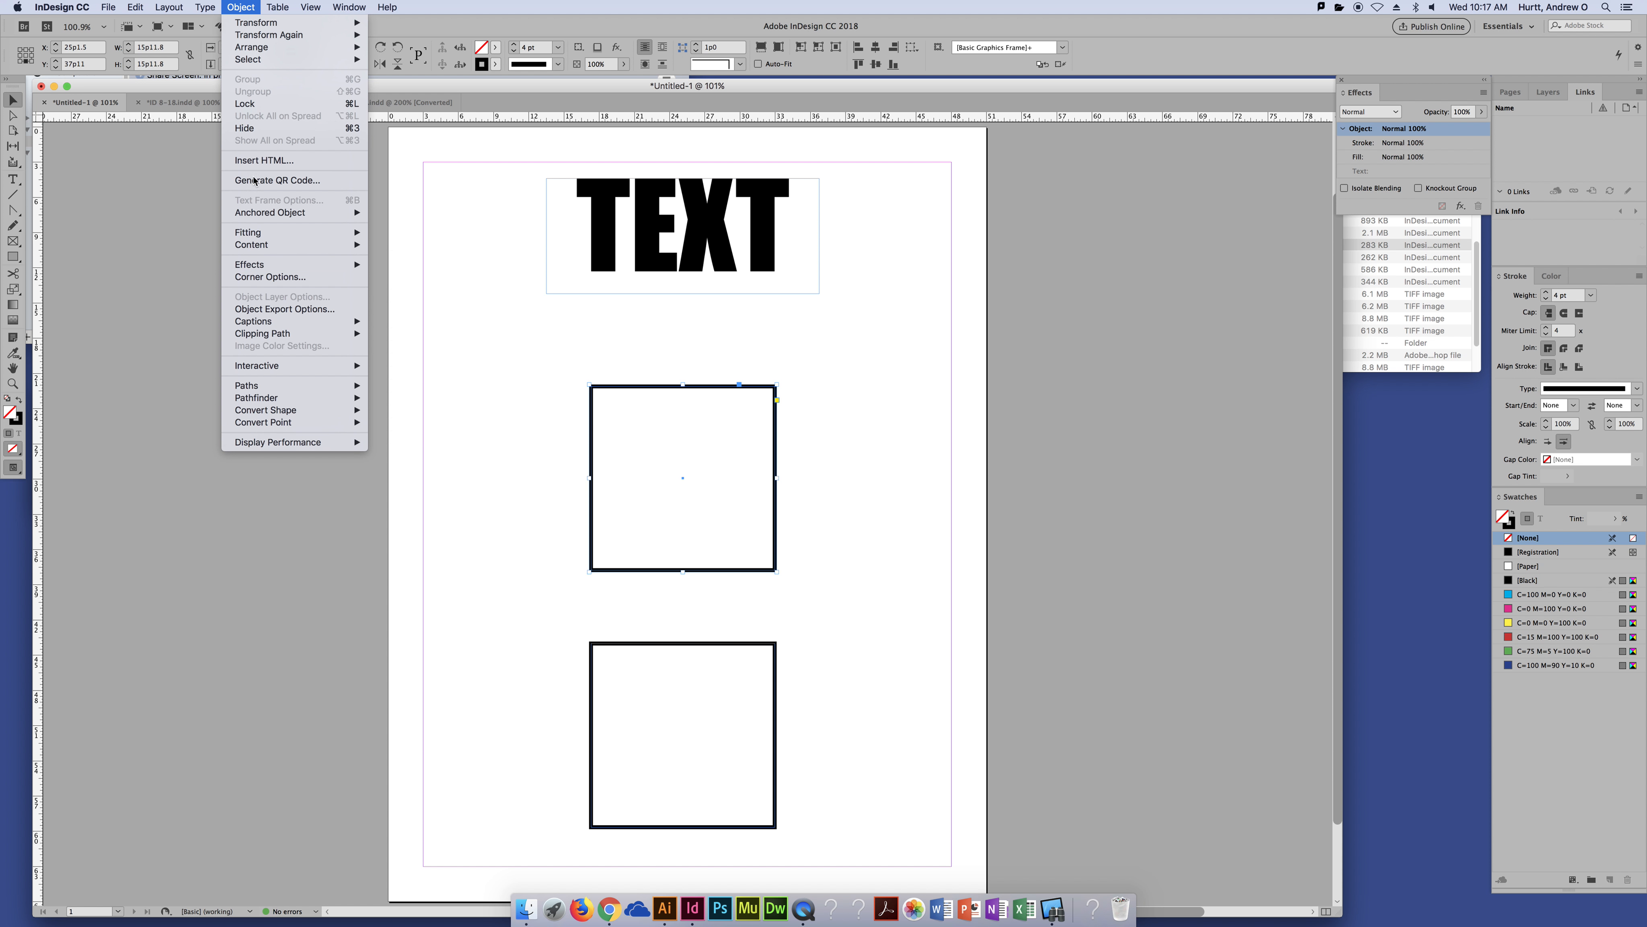
mouse_move(277, 7)
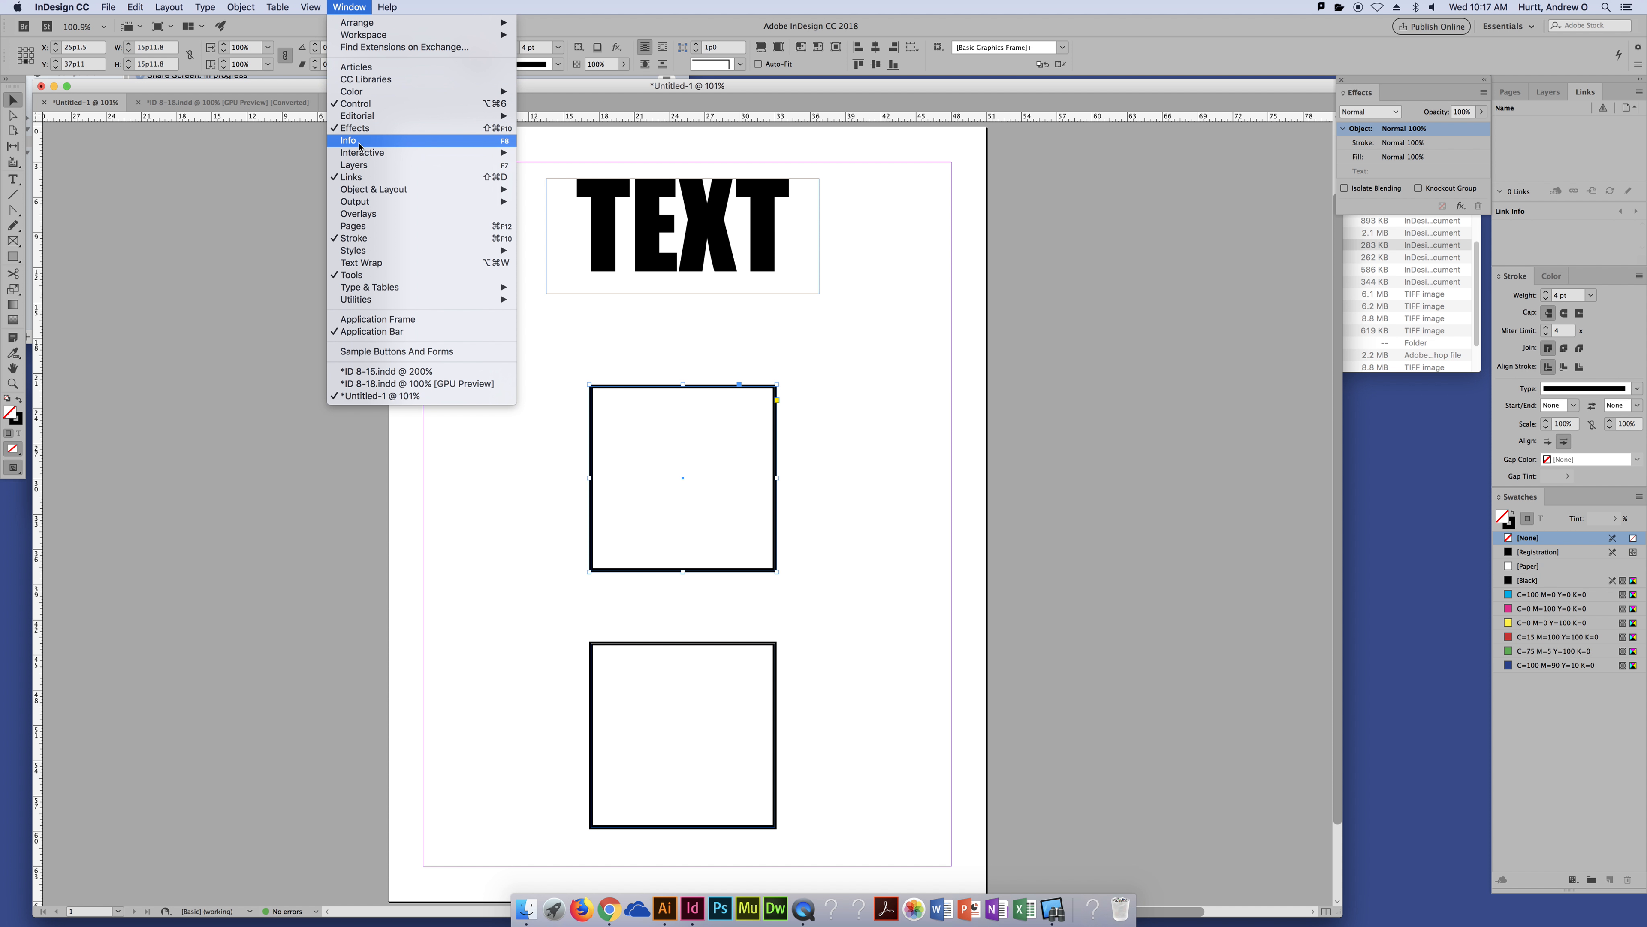
click(1399, 210)
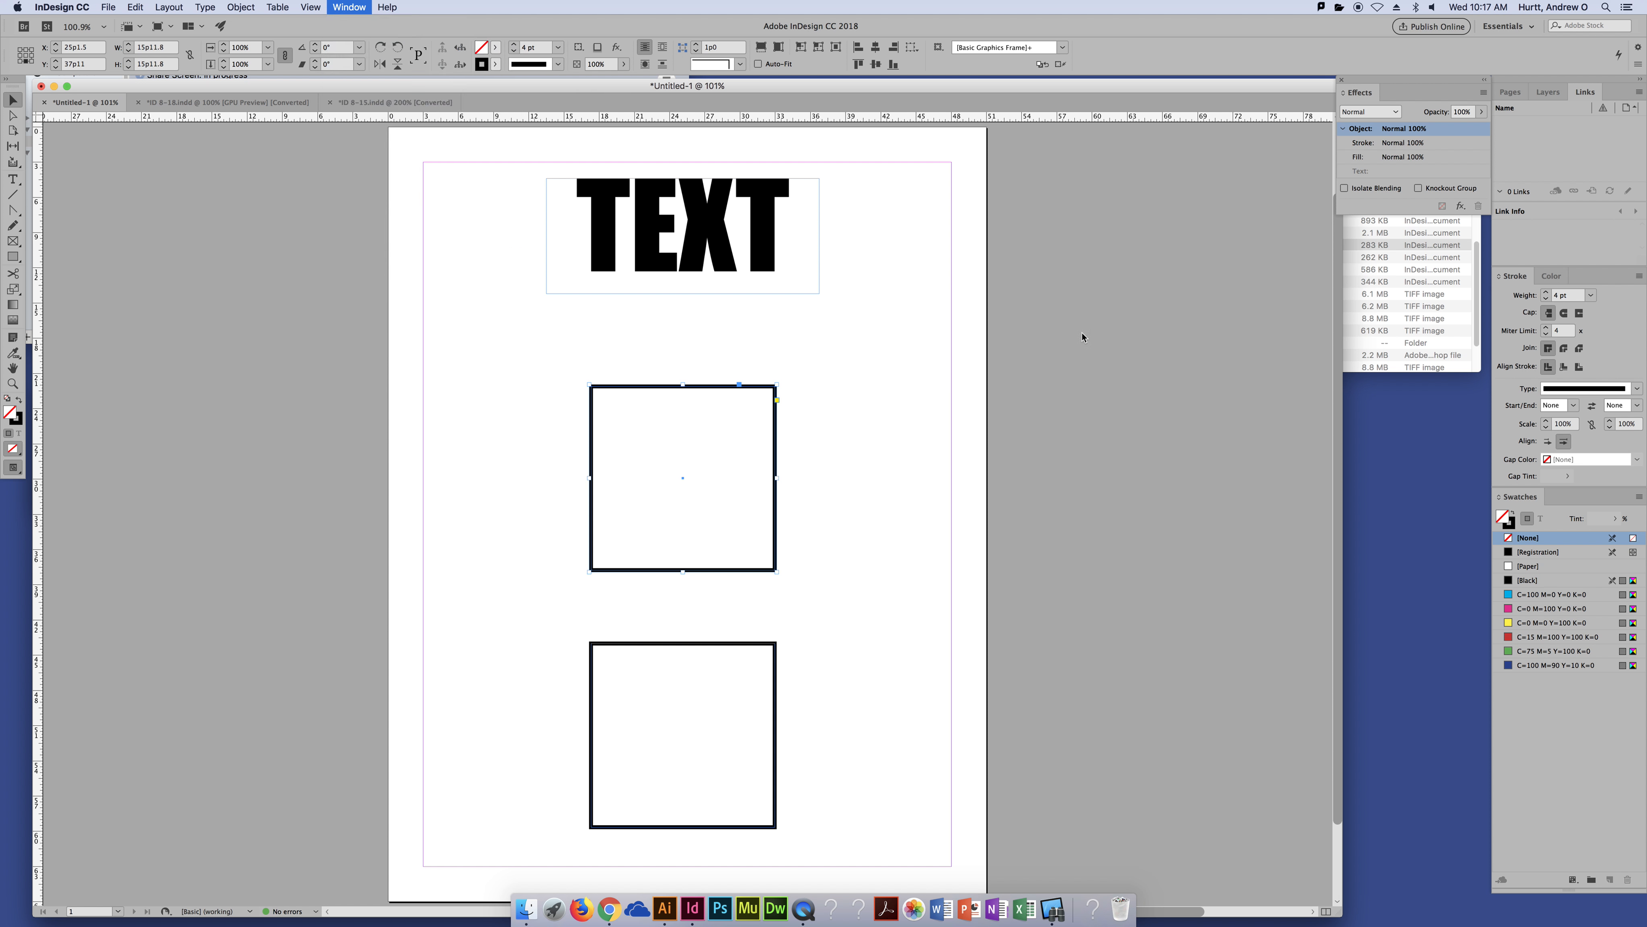
click(1461, 207)
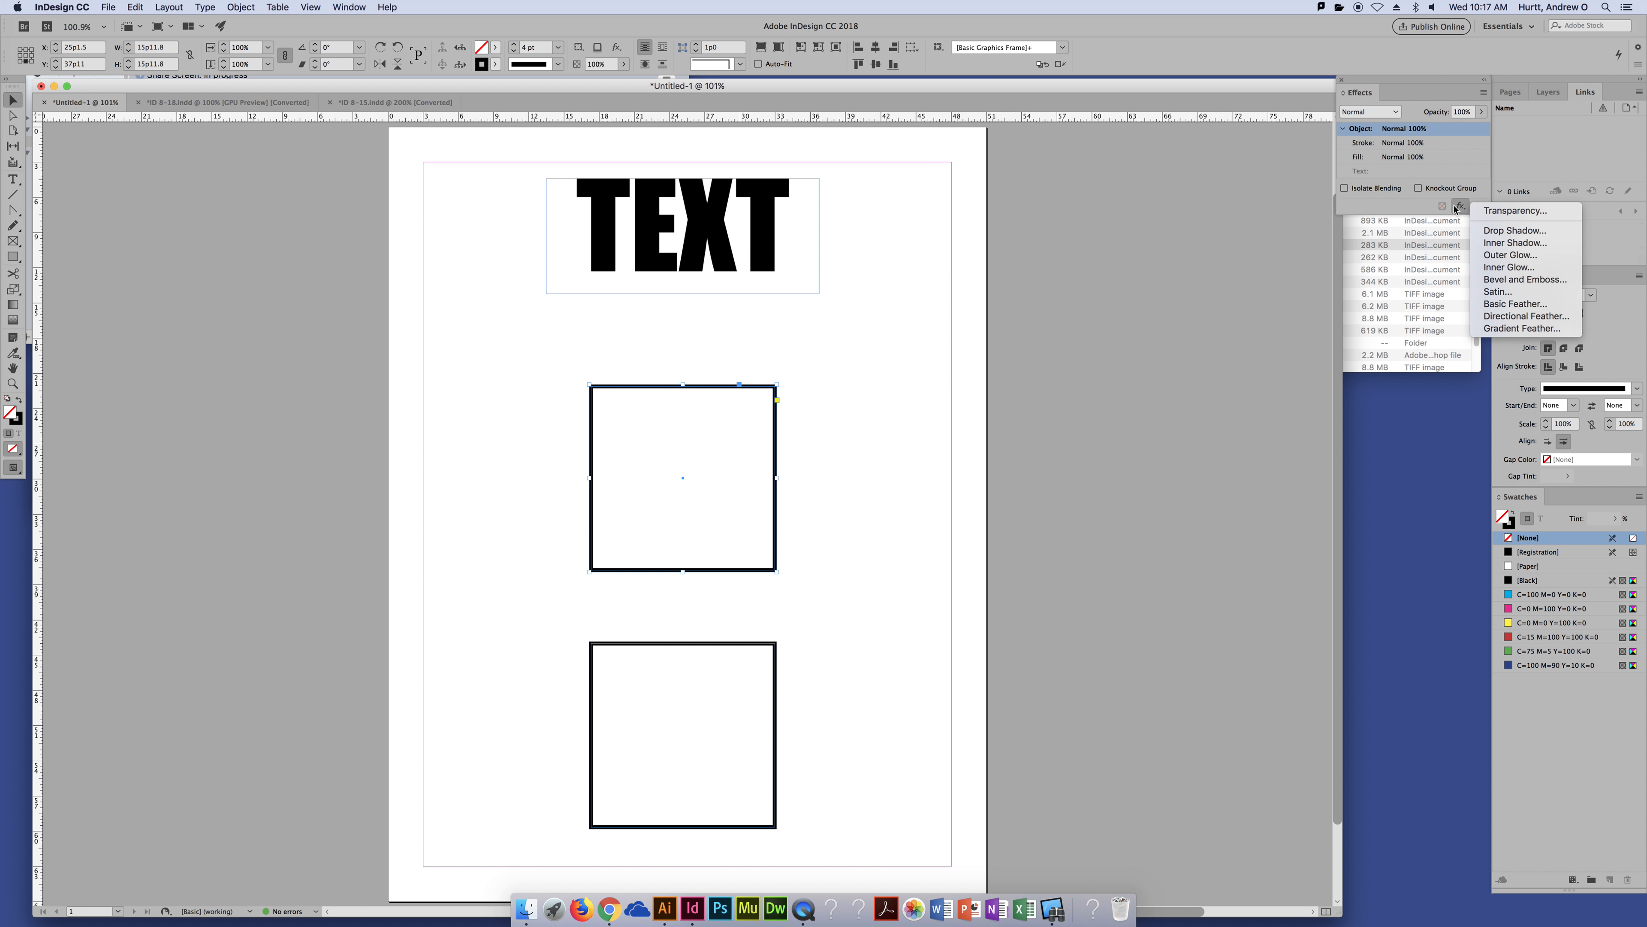
click(1363, 215)
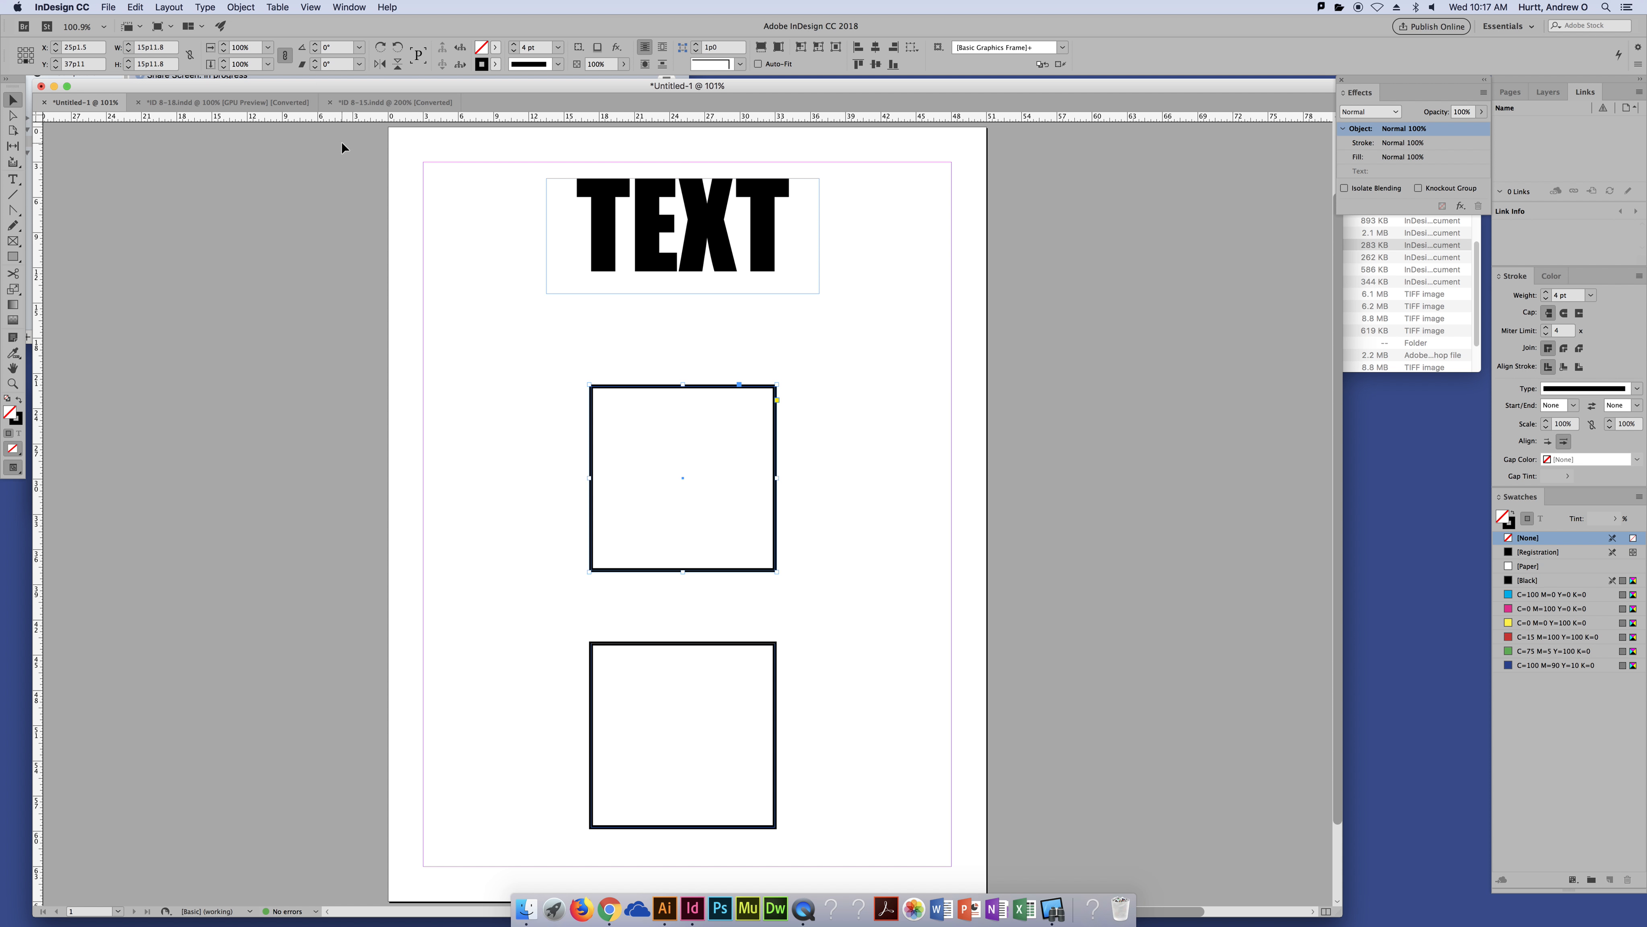
Add a Drop Shadow effect to the TEXT frame, moving the settings dialog clear of the text.
click(658, 241)
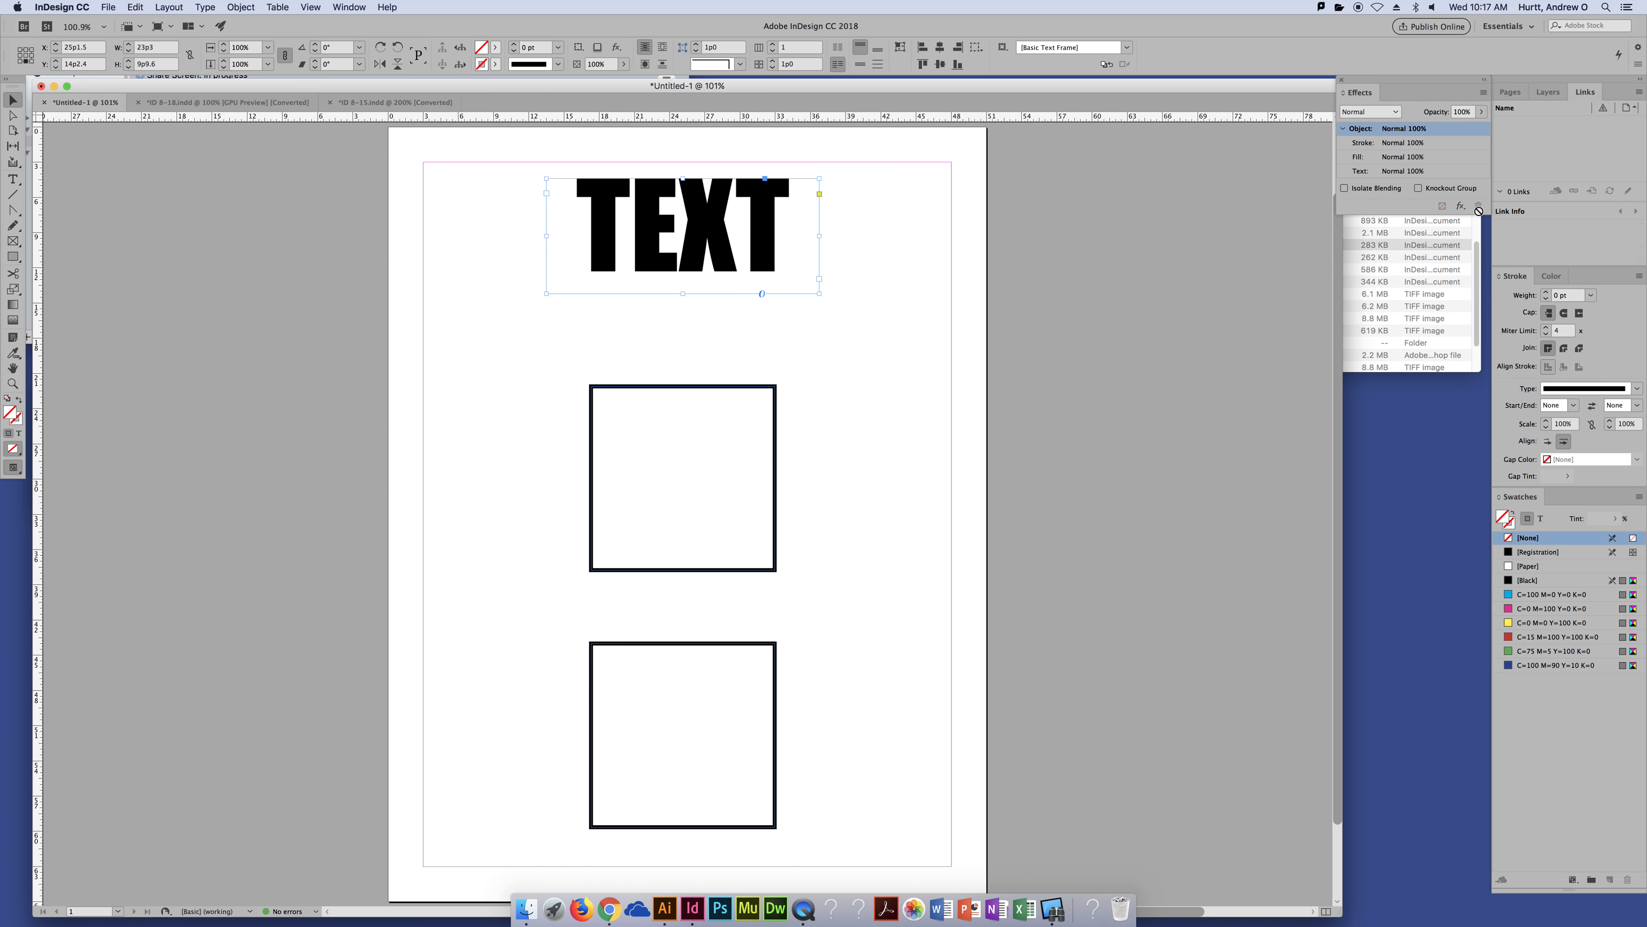
click(1460, 206)
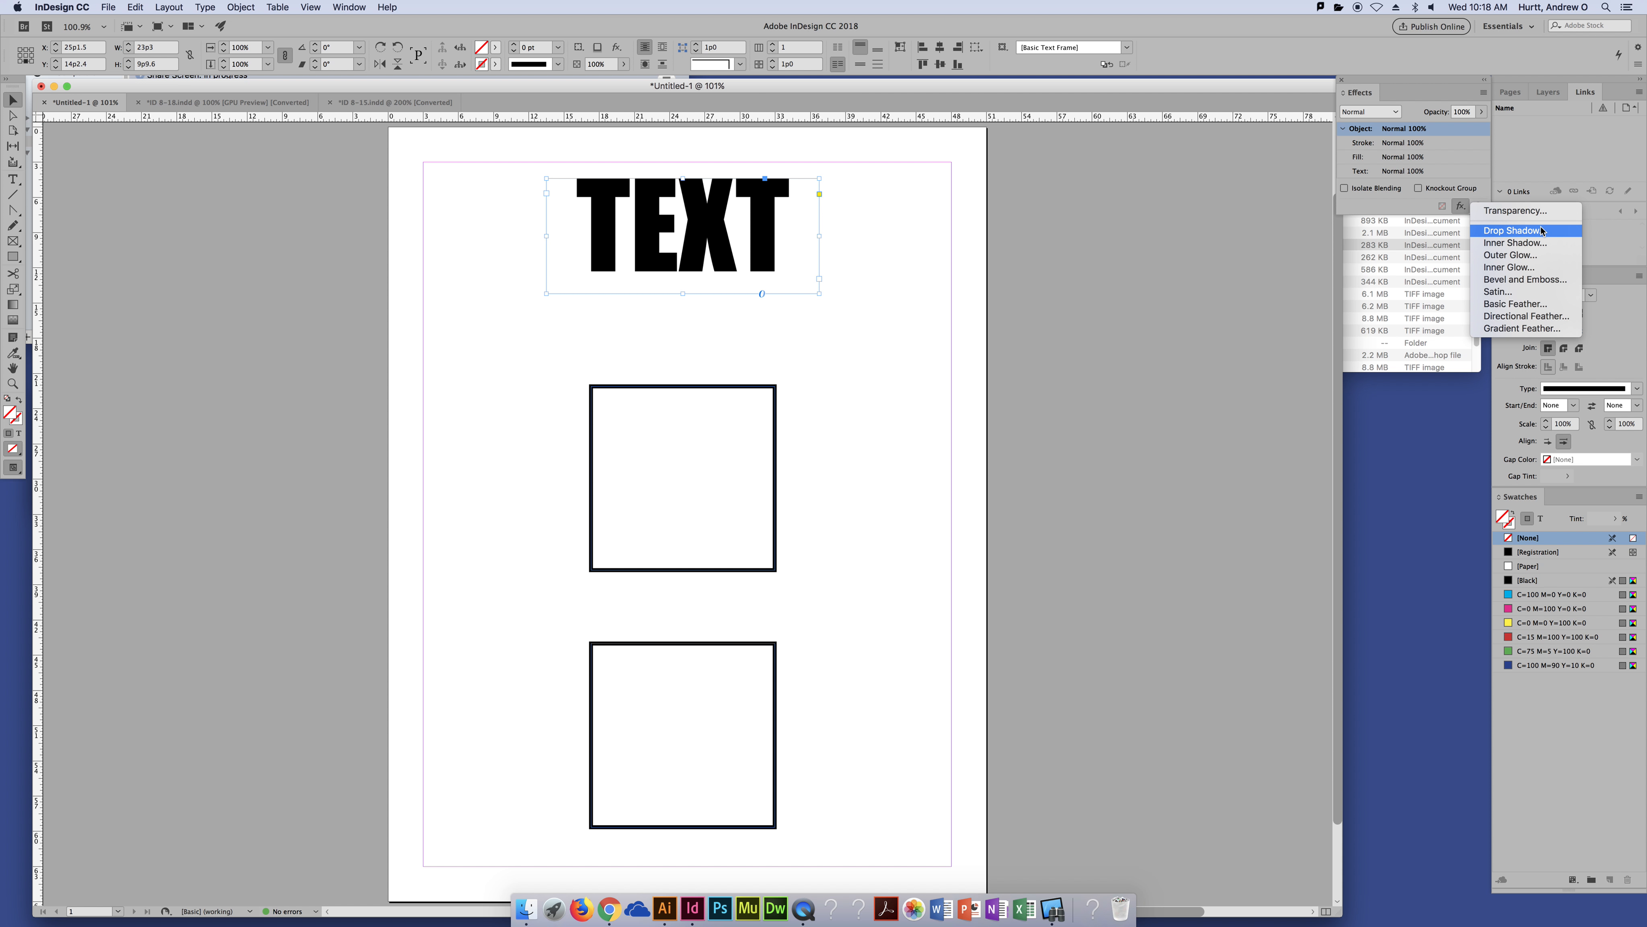
click(1511, 230)
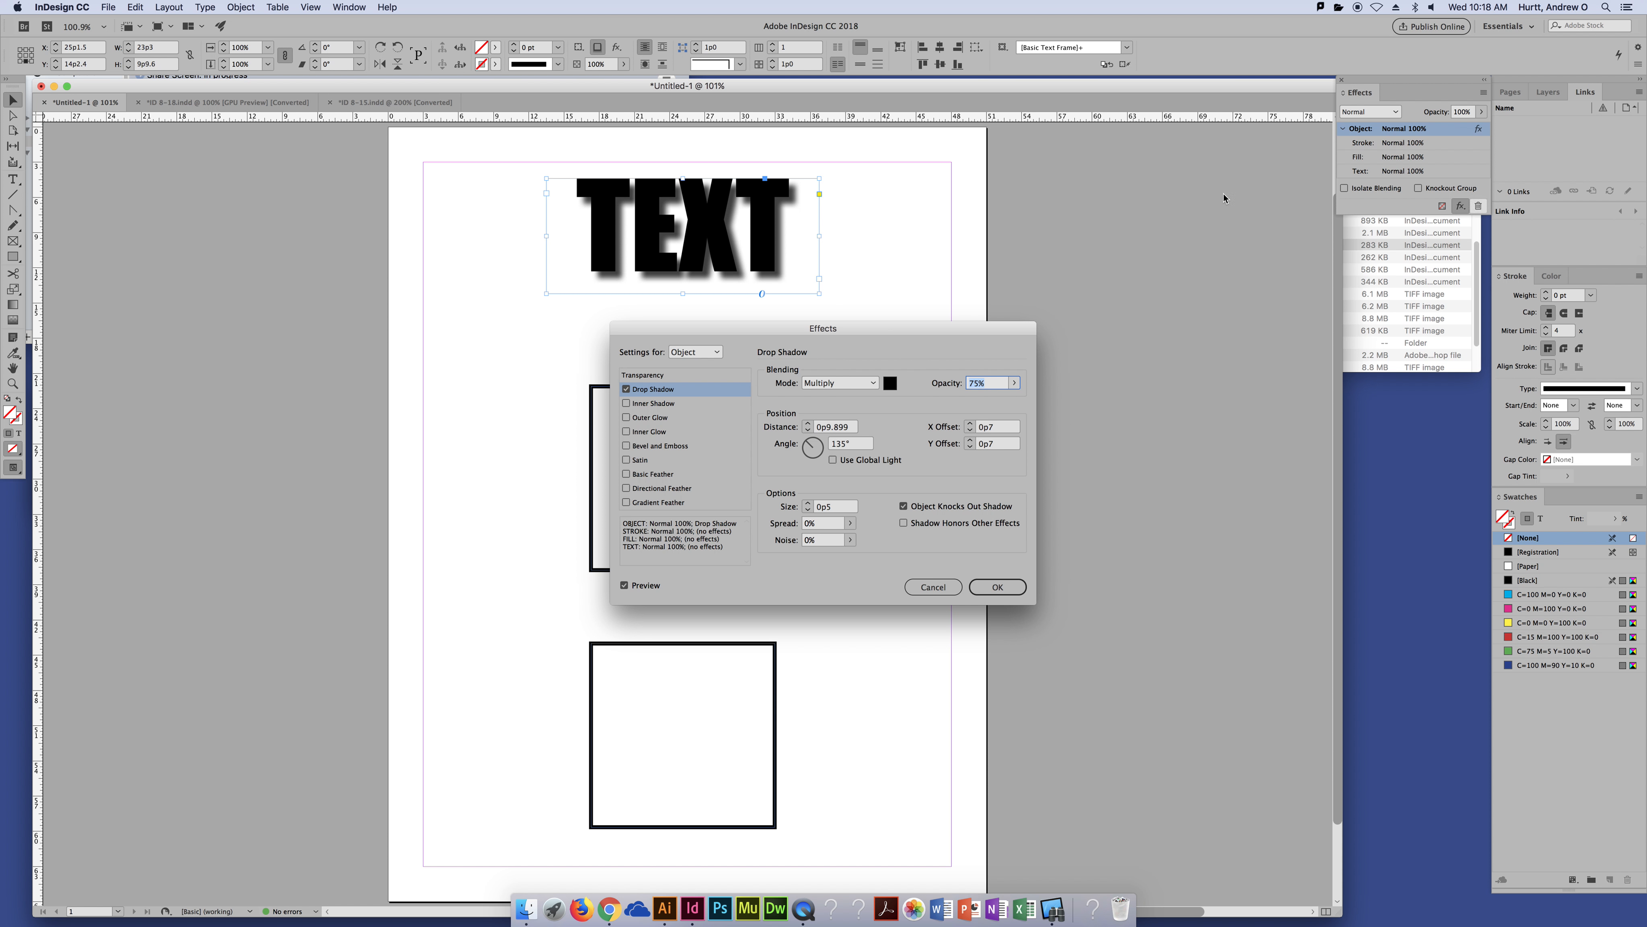
drag(886, 326, 1118, 137)
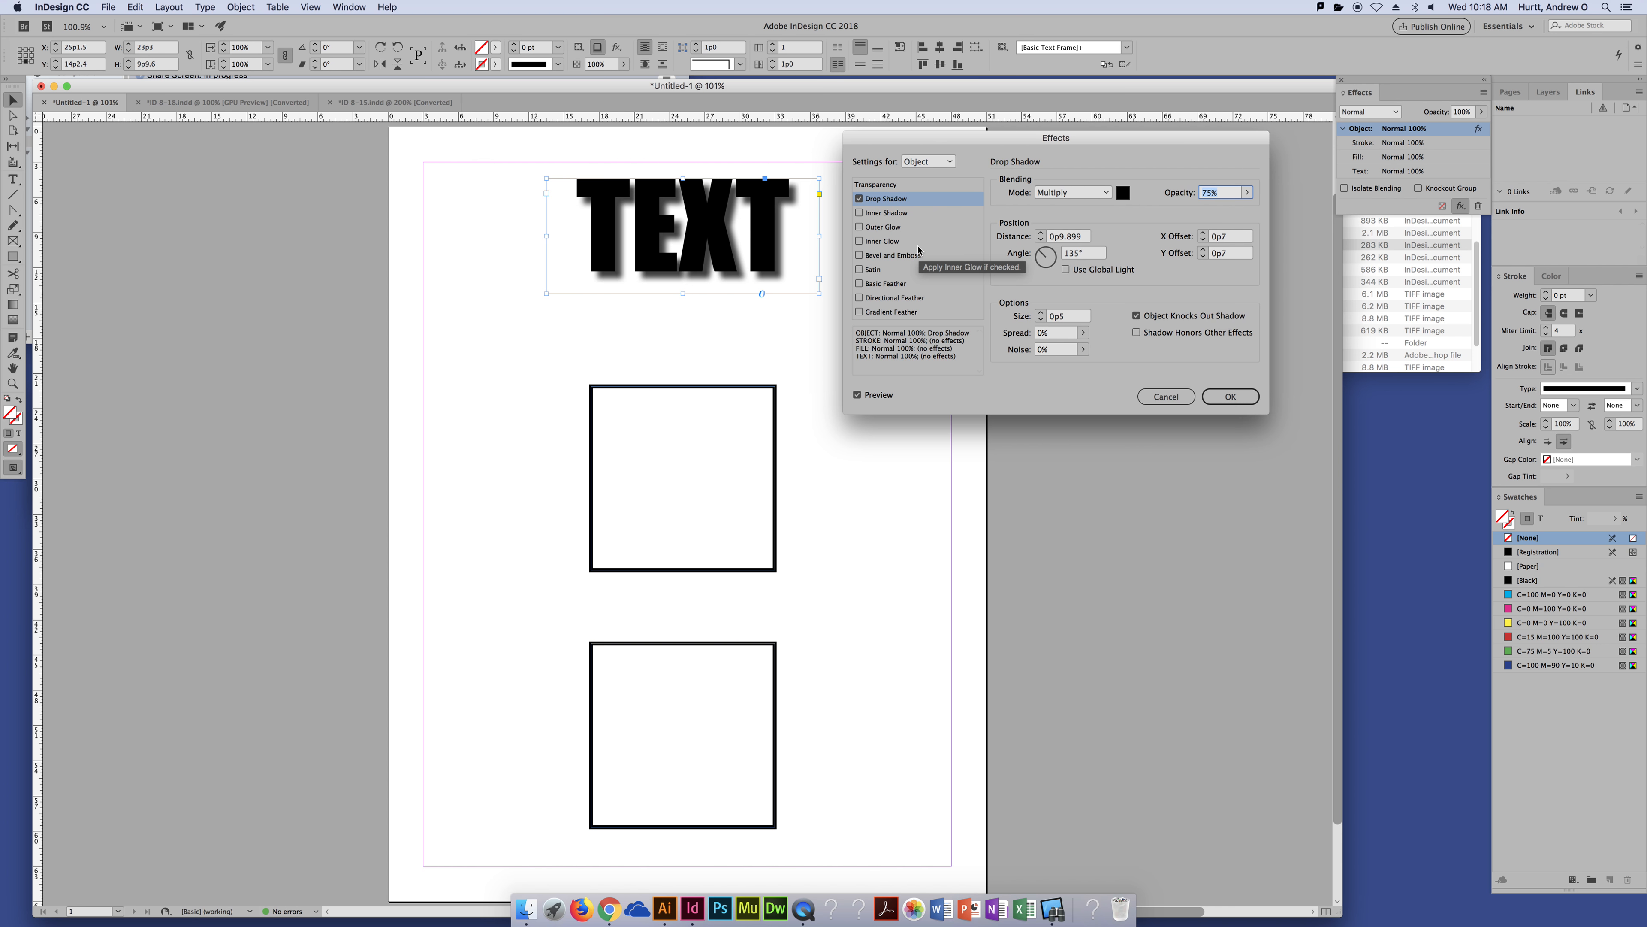
click(916, 201)
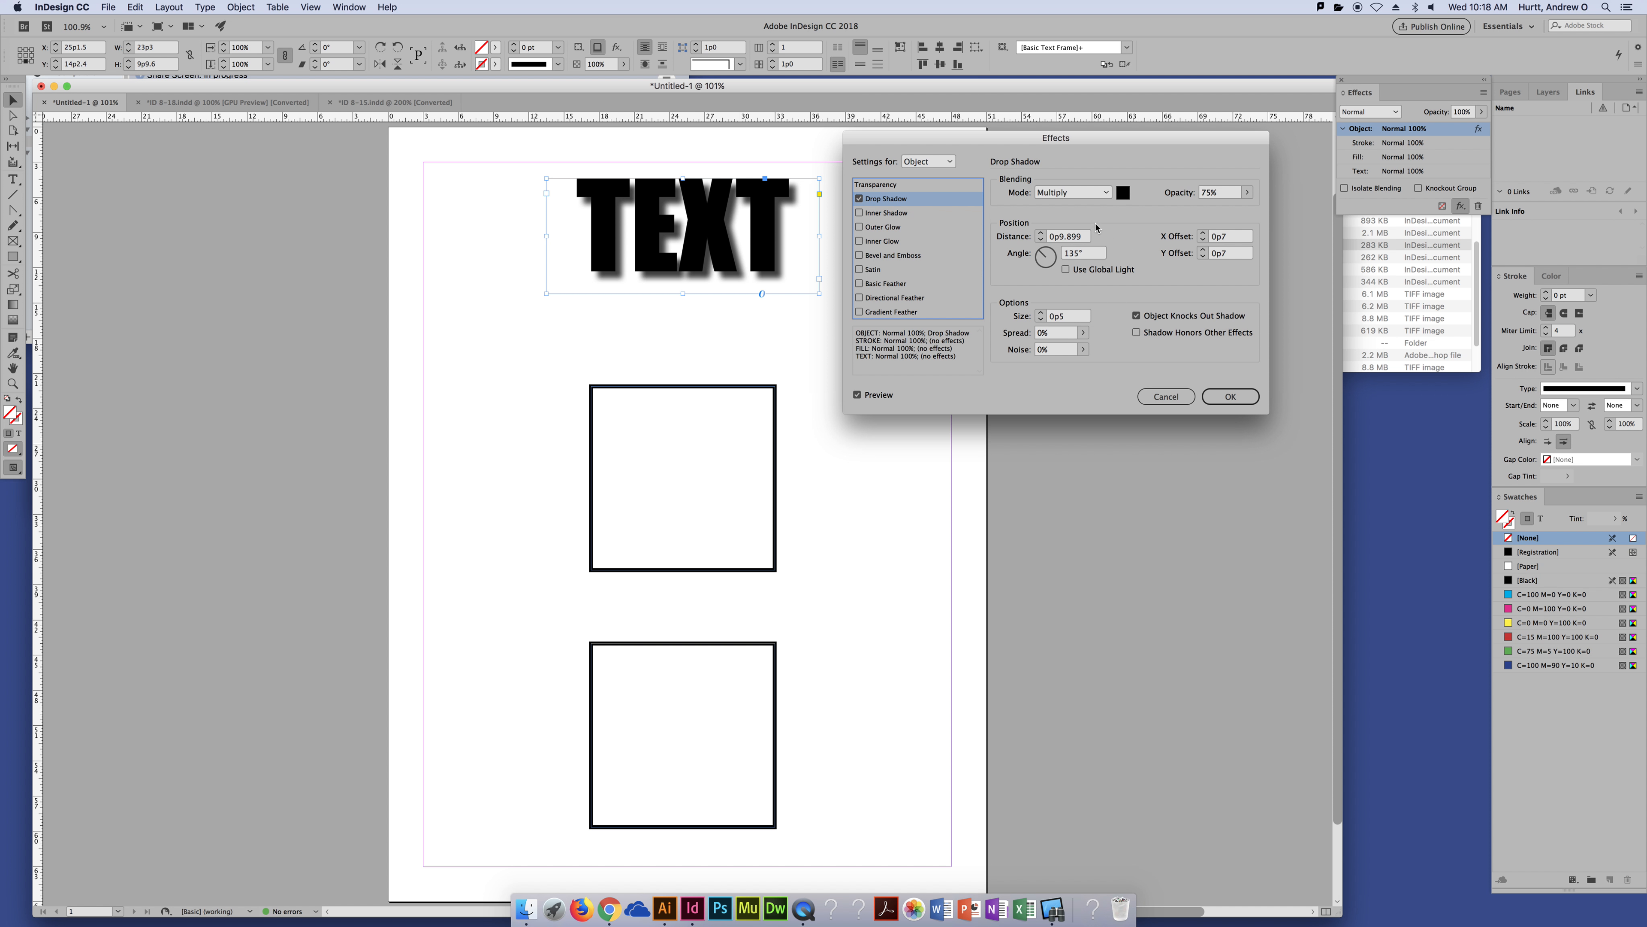
Try Screen and several other blending modes for the drop shadow, finishing with Normal.
click(1100, 193)
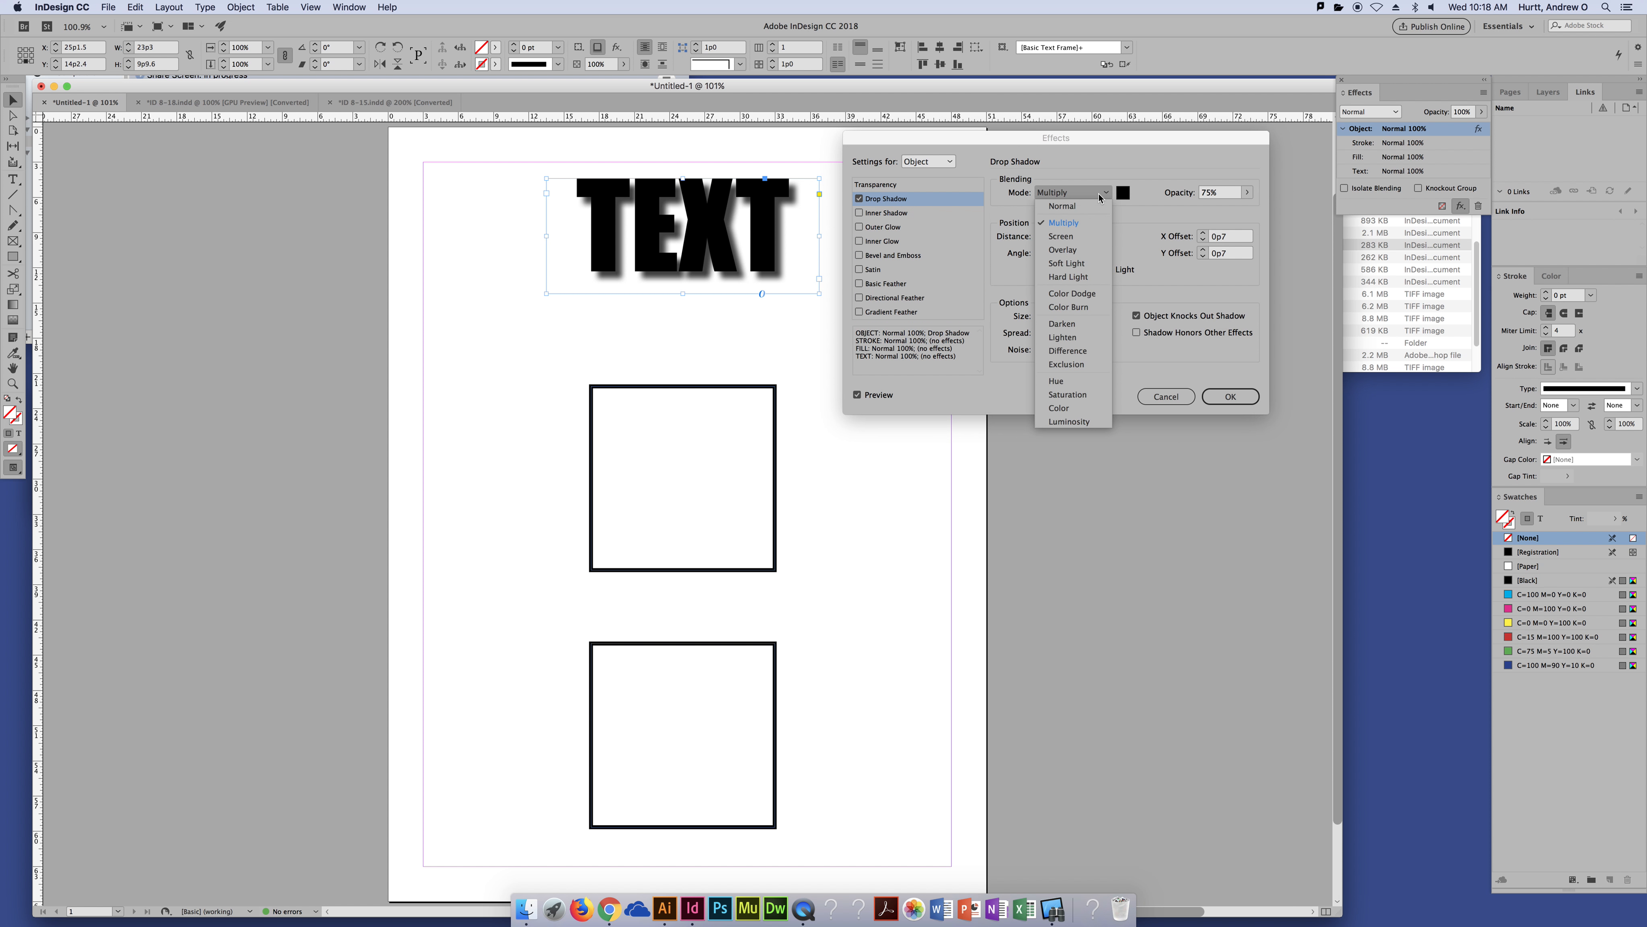
click(1087, 238)
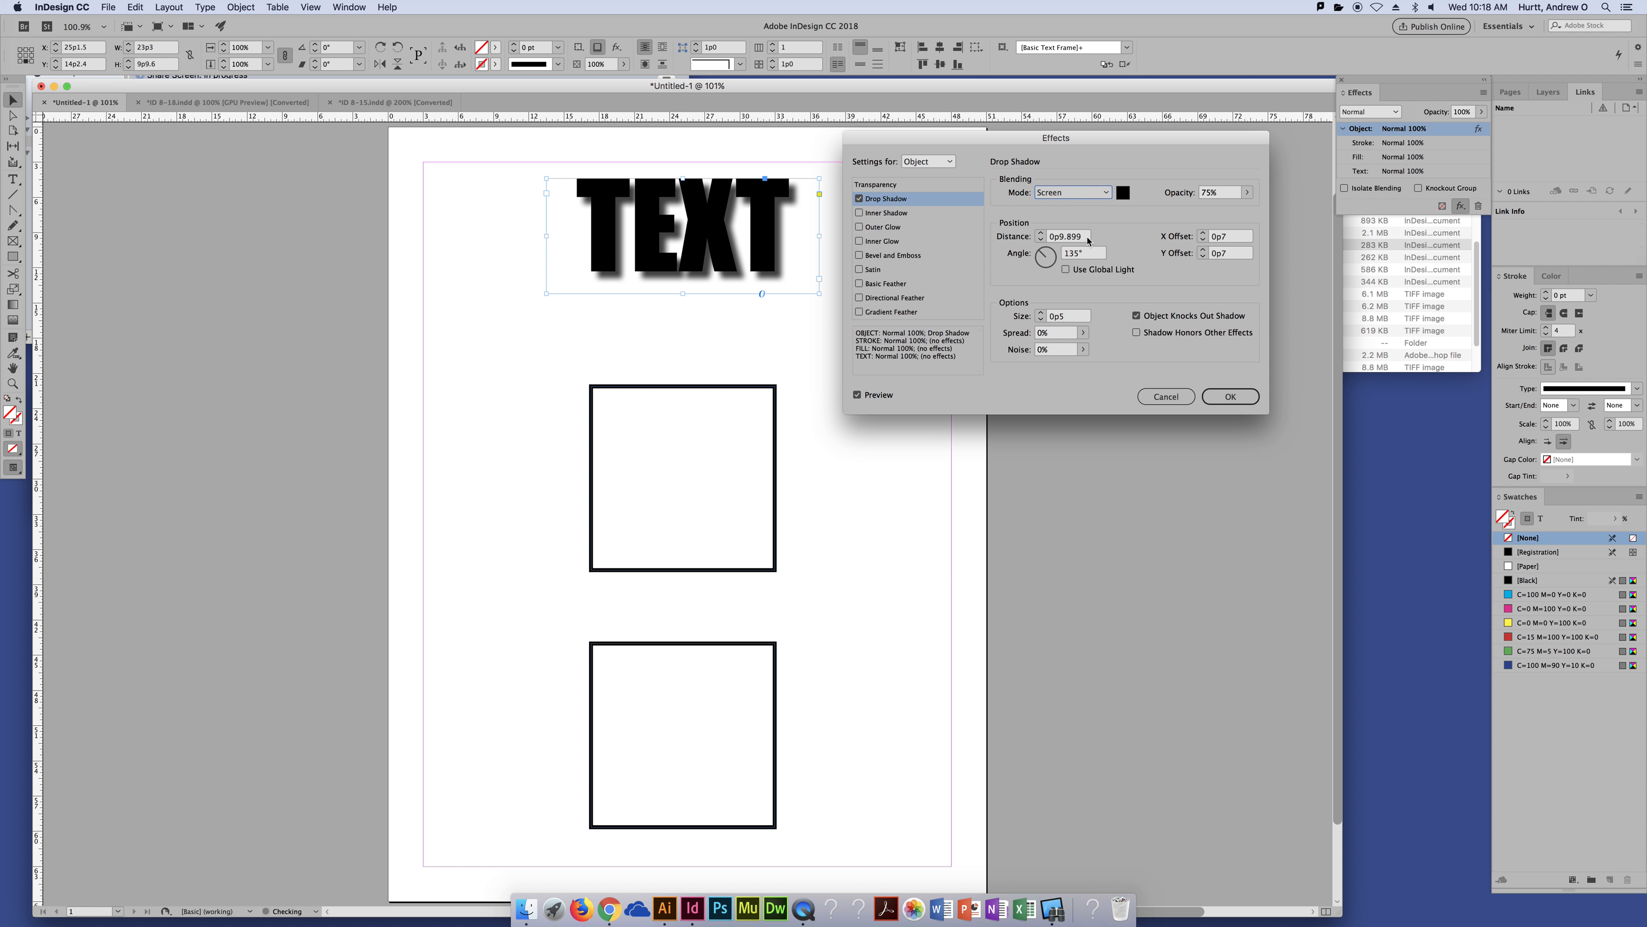
click(1079, 193)
click(1065, 267)
click(1079, 192)
click(1079, 305)
click(1074, 196)
click(1080, 287)
click(1058, 192)
click(1066, 207)
Lower the drop shadow's opacity to 34%.
click(1247, 192)
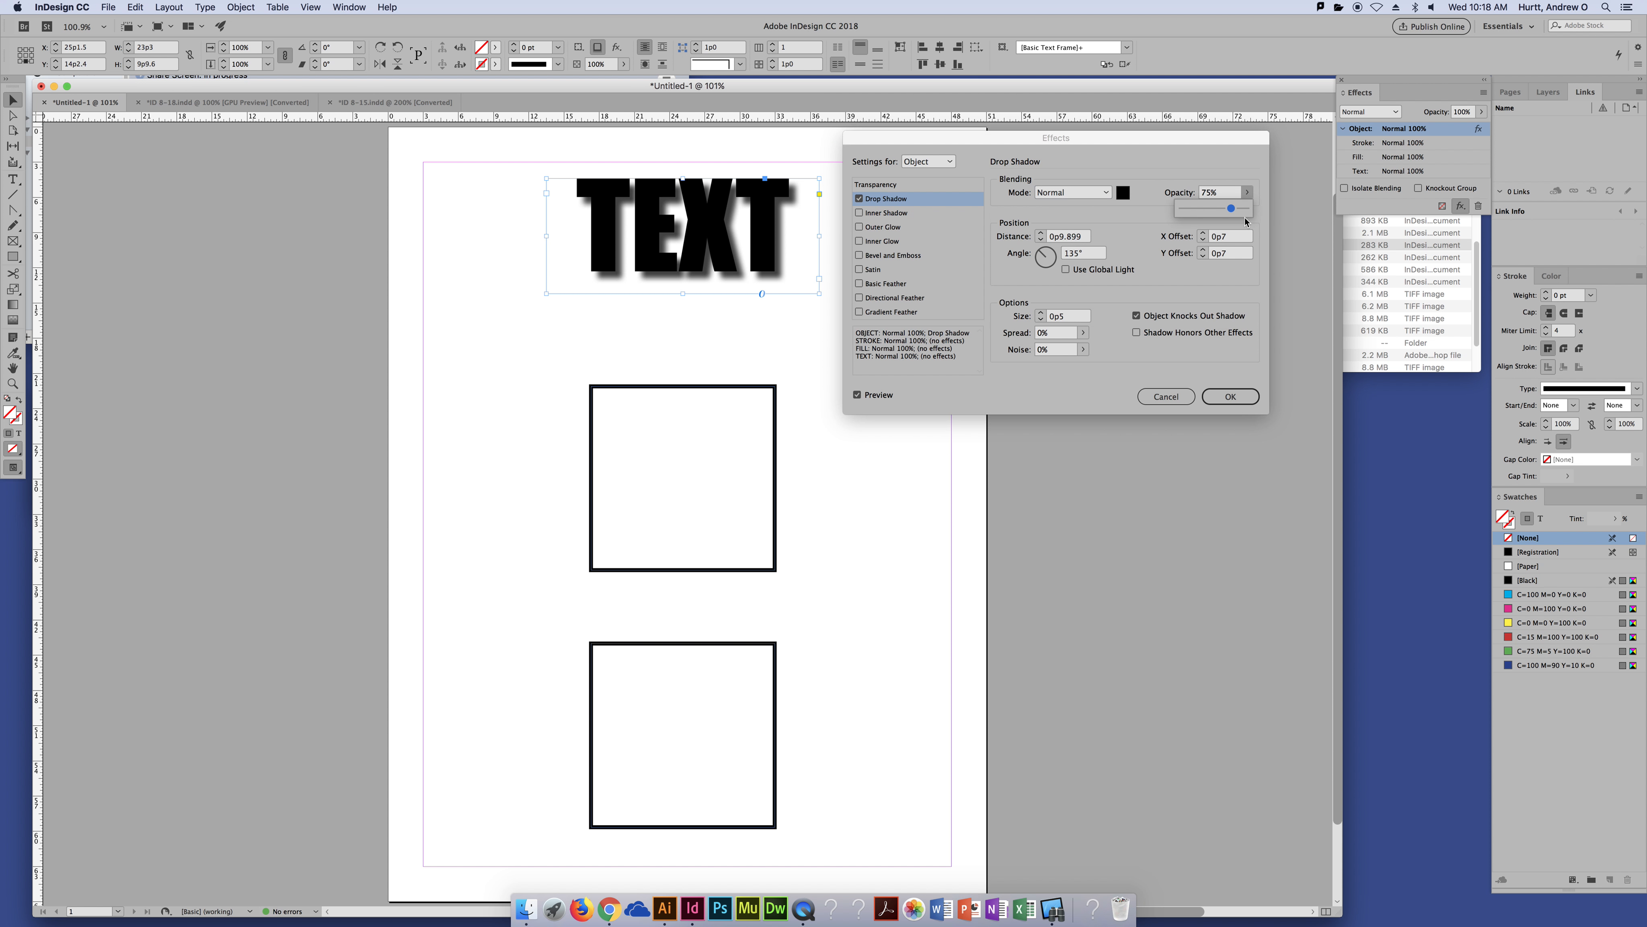
drag(1230, 209, 1206, 212)
click(1159, 240)
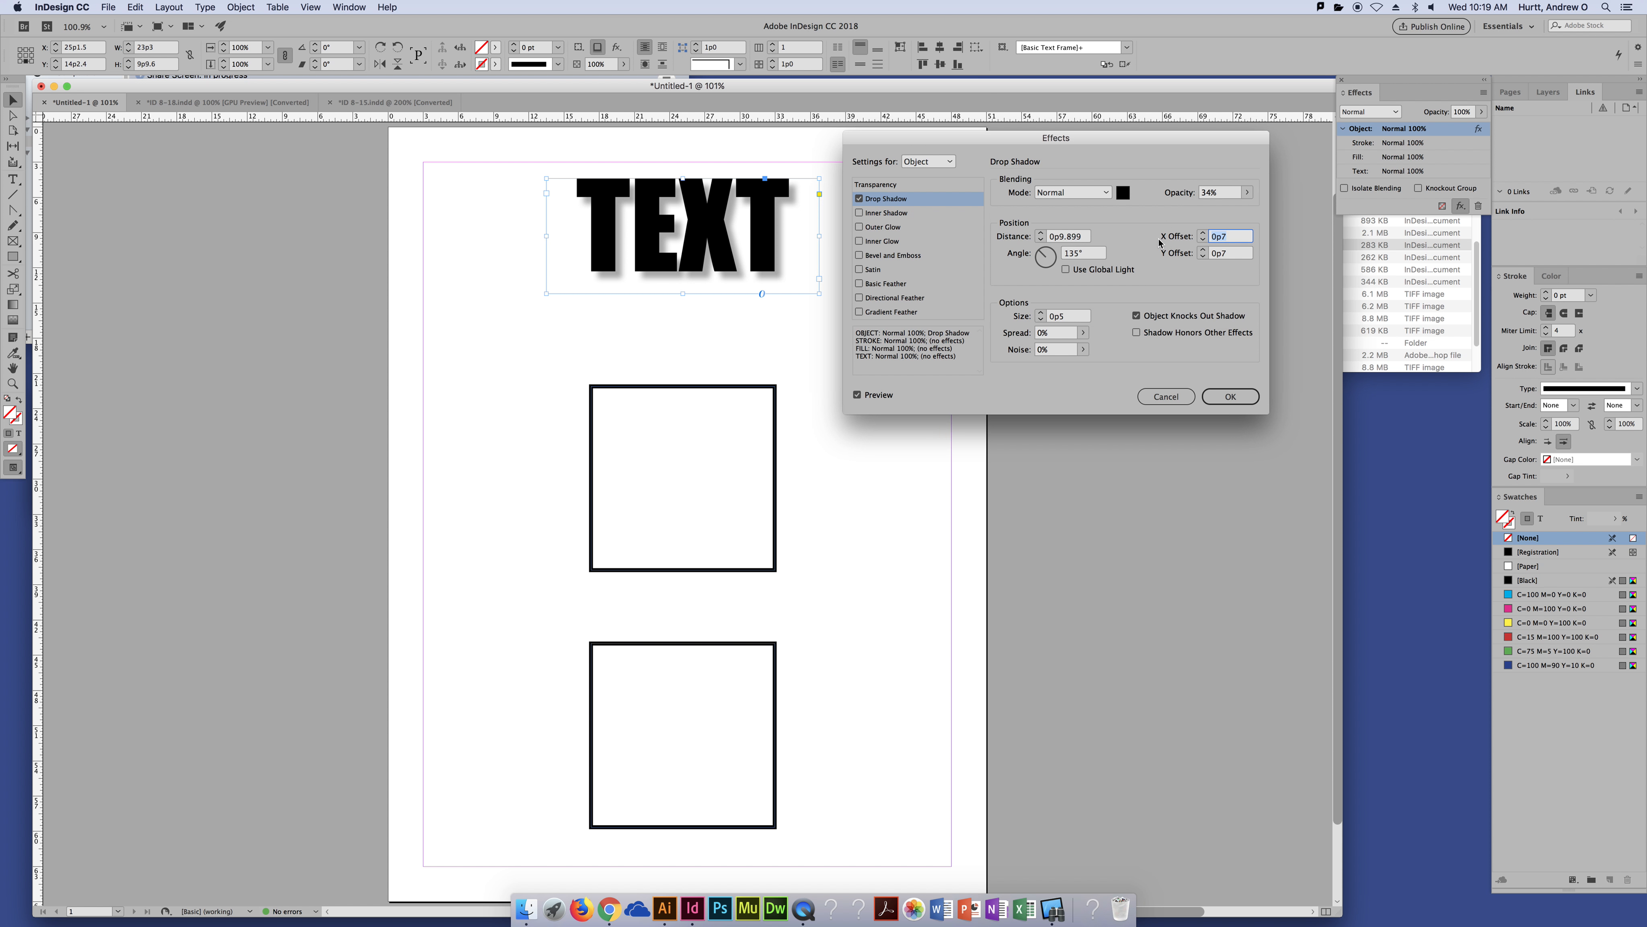
Set the drop shadow's distance to .125in and its angle to 150°.
click(1041, 233)
click(1078, 241)
text(.125in)
key(Tab)
mouse_move(1041, 255)
mouse_down()
mouse_move(1058, 271)
mouse_move(1036, 254)
mouse_up()
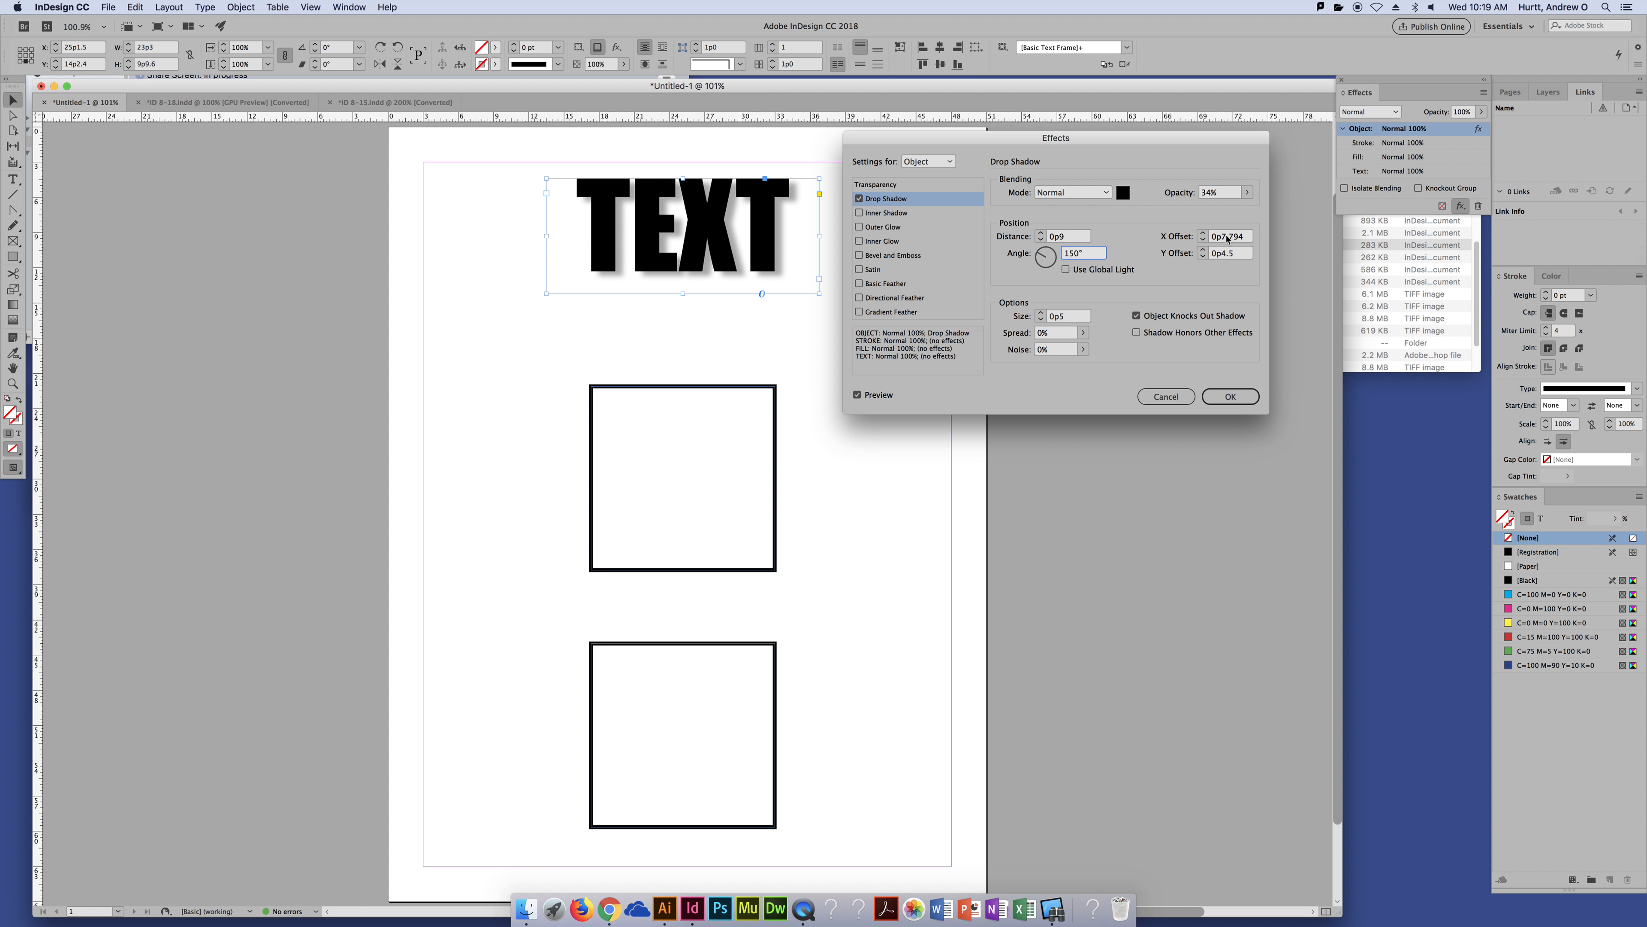
Increase the drop shadow's X offset to 1p2 and its Y offset to 0p11.
click(1203, 232)
click(1203, 232)
click(1204, 233)
click(1204, 233)
click(1204, 233)
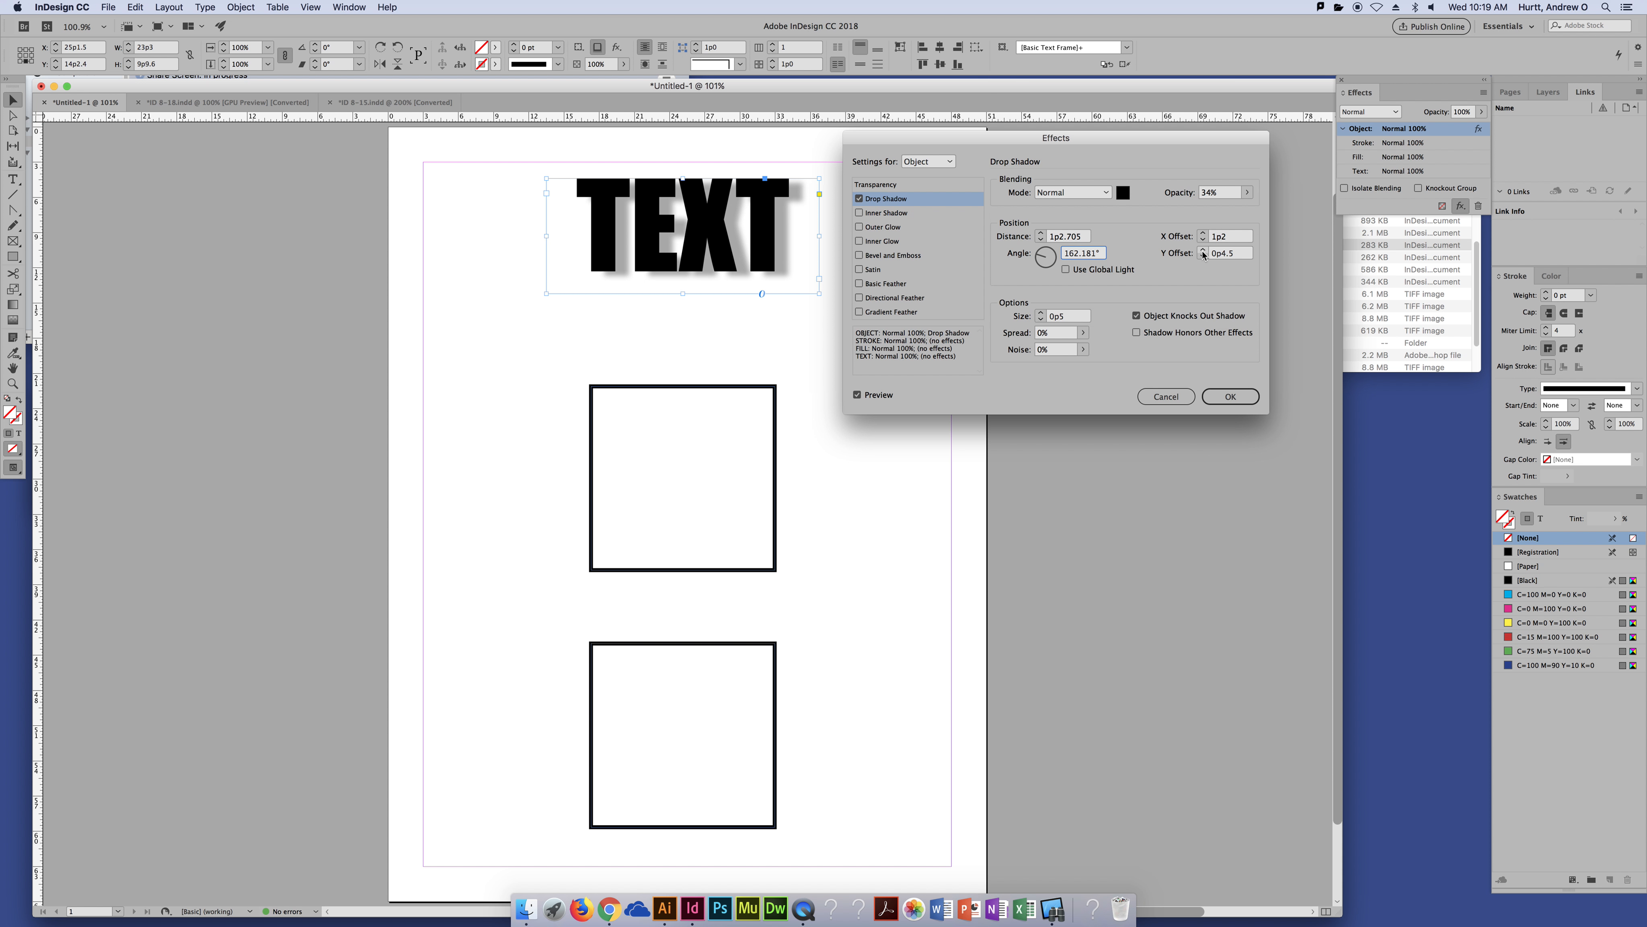
click(1203, 249)
click(1204, 250)
click(1204, 250)
click(1203, 251)
click(1204, 251)
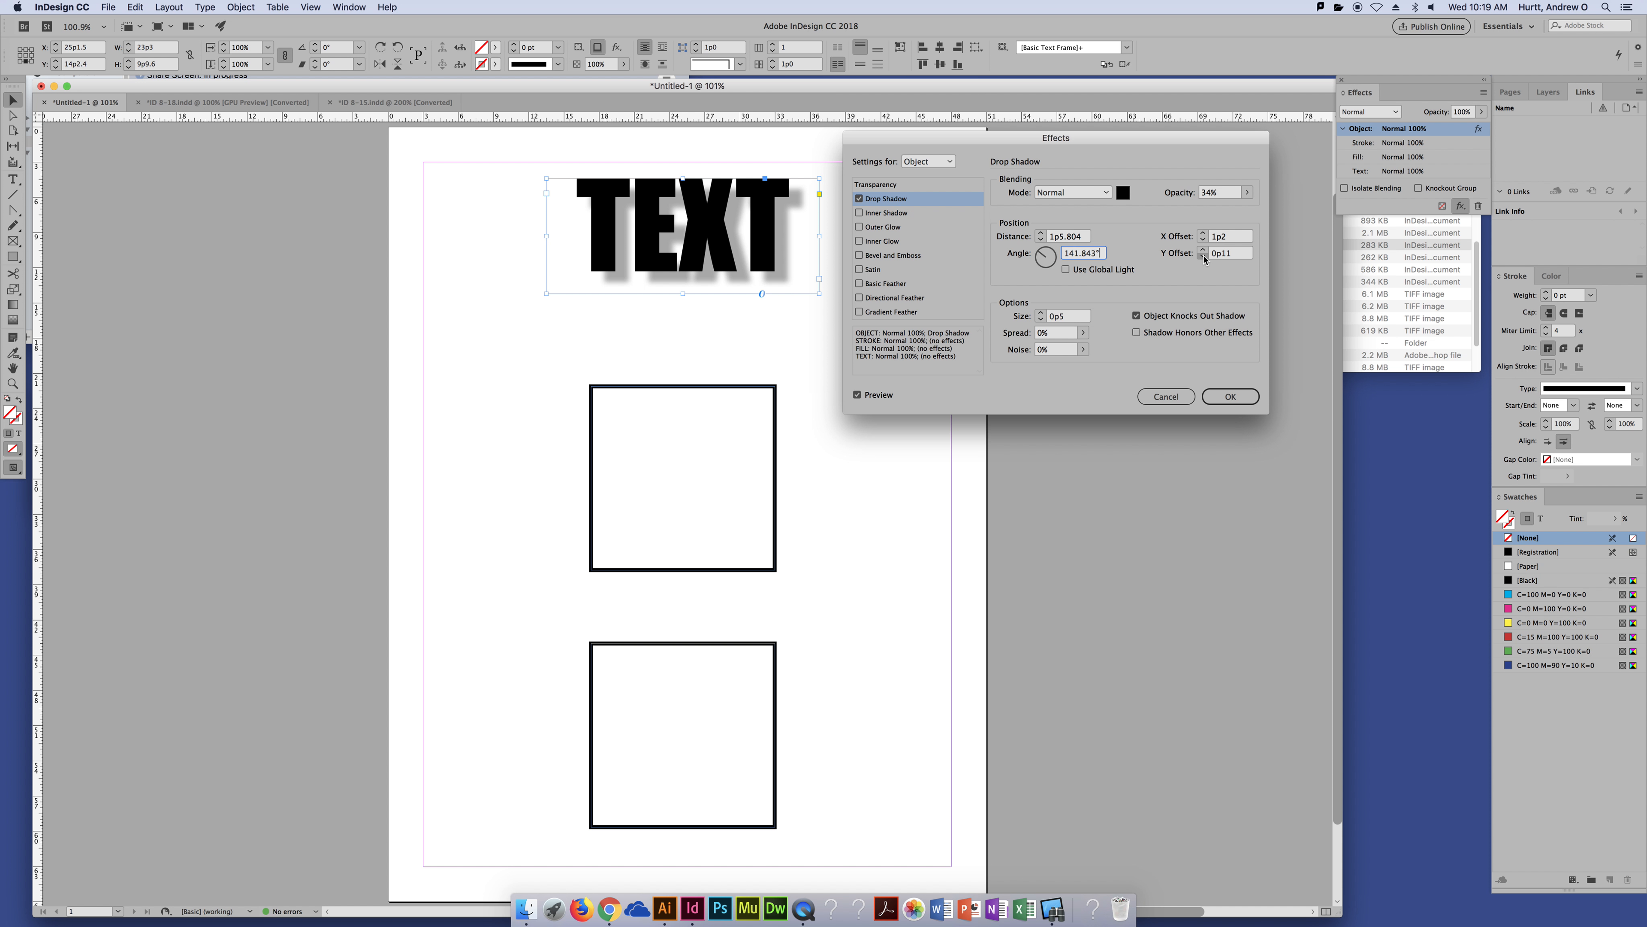
Reduce the drop shadow's Y offset to 0p4.
click(1203, 257)
click(1203, 257)
click(1203, 257)
click(1204, 257)
click(1203, 257)
click(1204, 257)
click(1204, 257)
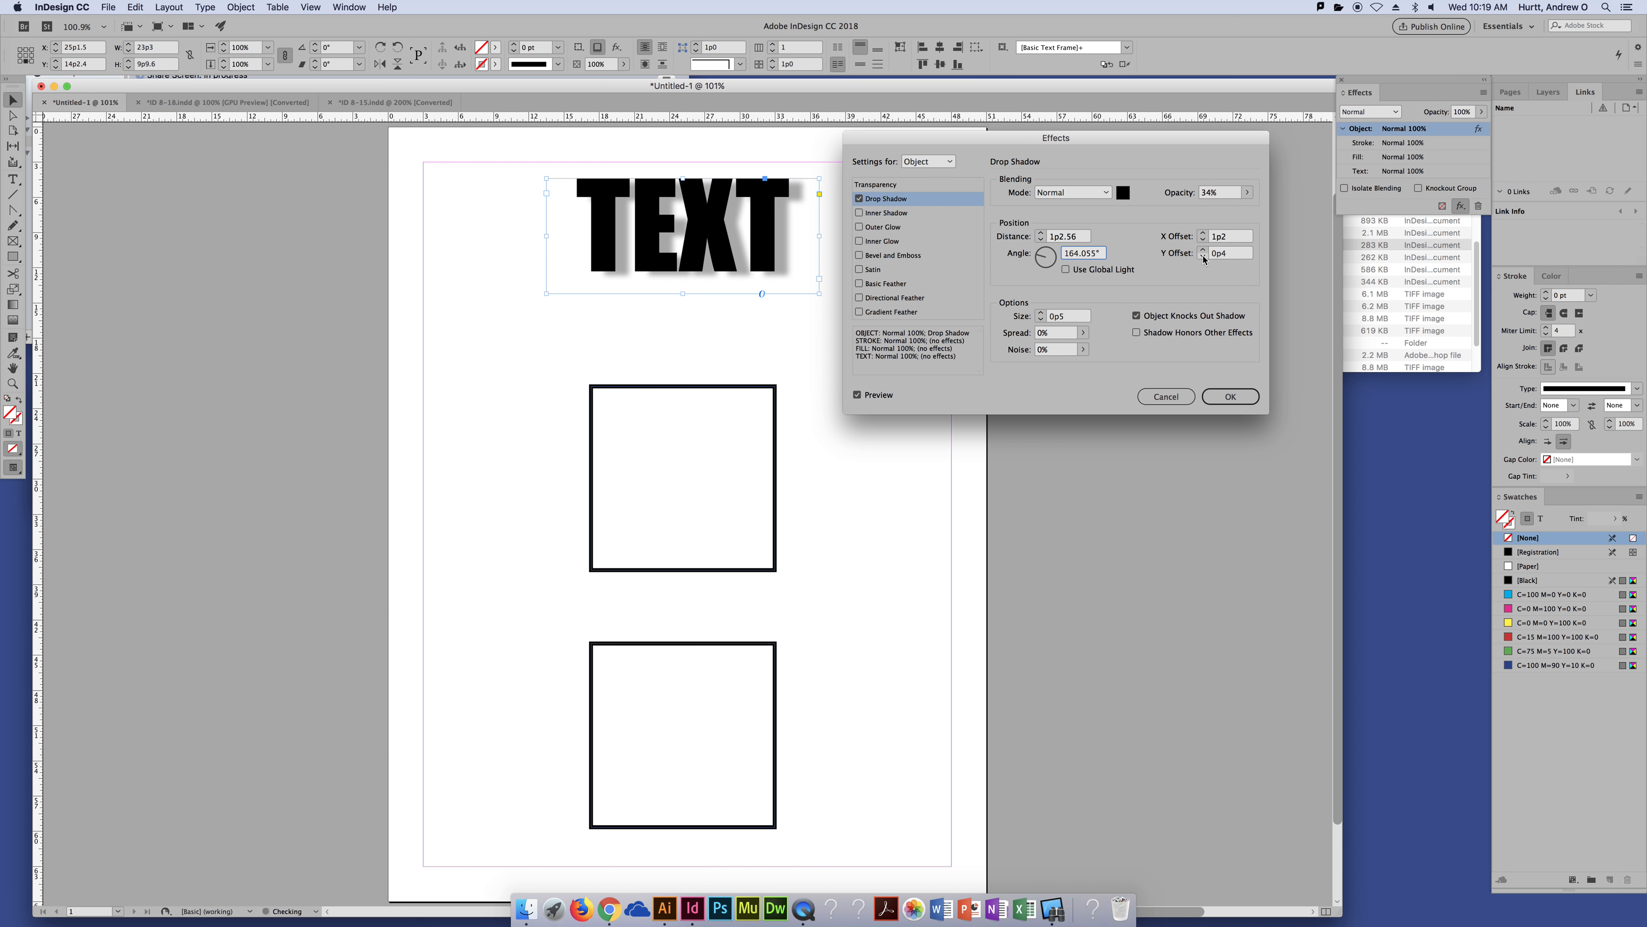
Reduce the drop shadow's X offset to 0p4.
click(1204, 240)
click(1204, 239)
click(1204, 239)
click(1204, 239)
click(1204, 240)
click(1204, 239)
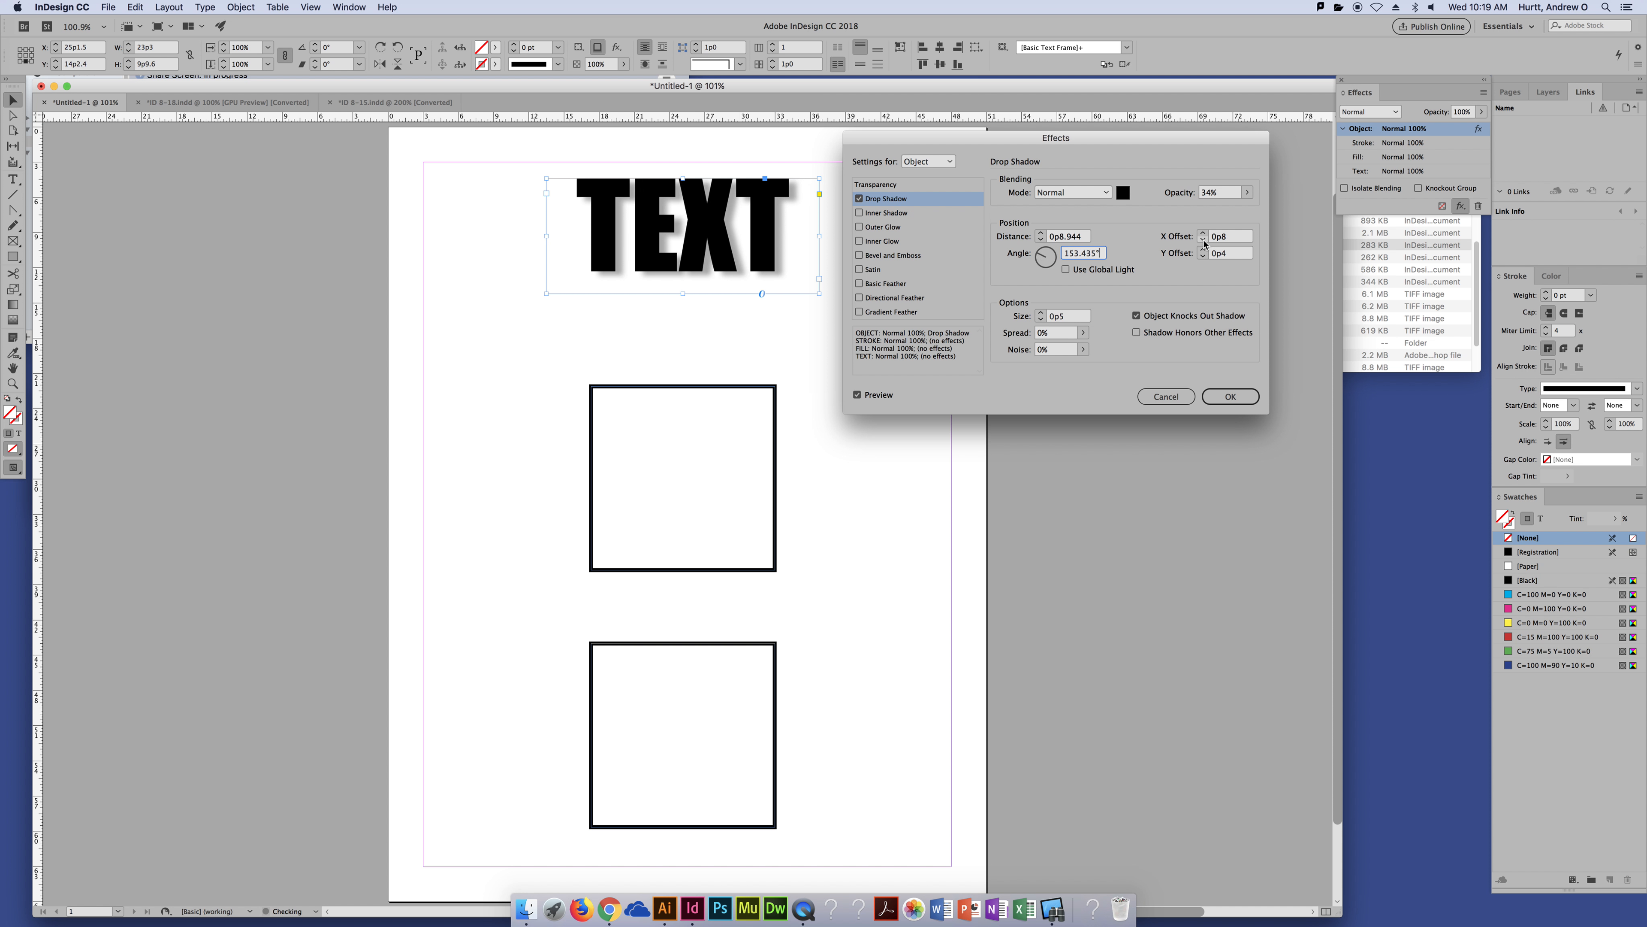
click(1204, 240)
click(1204, 240)
click(1203, 239)
click(1203, 240)
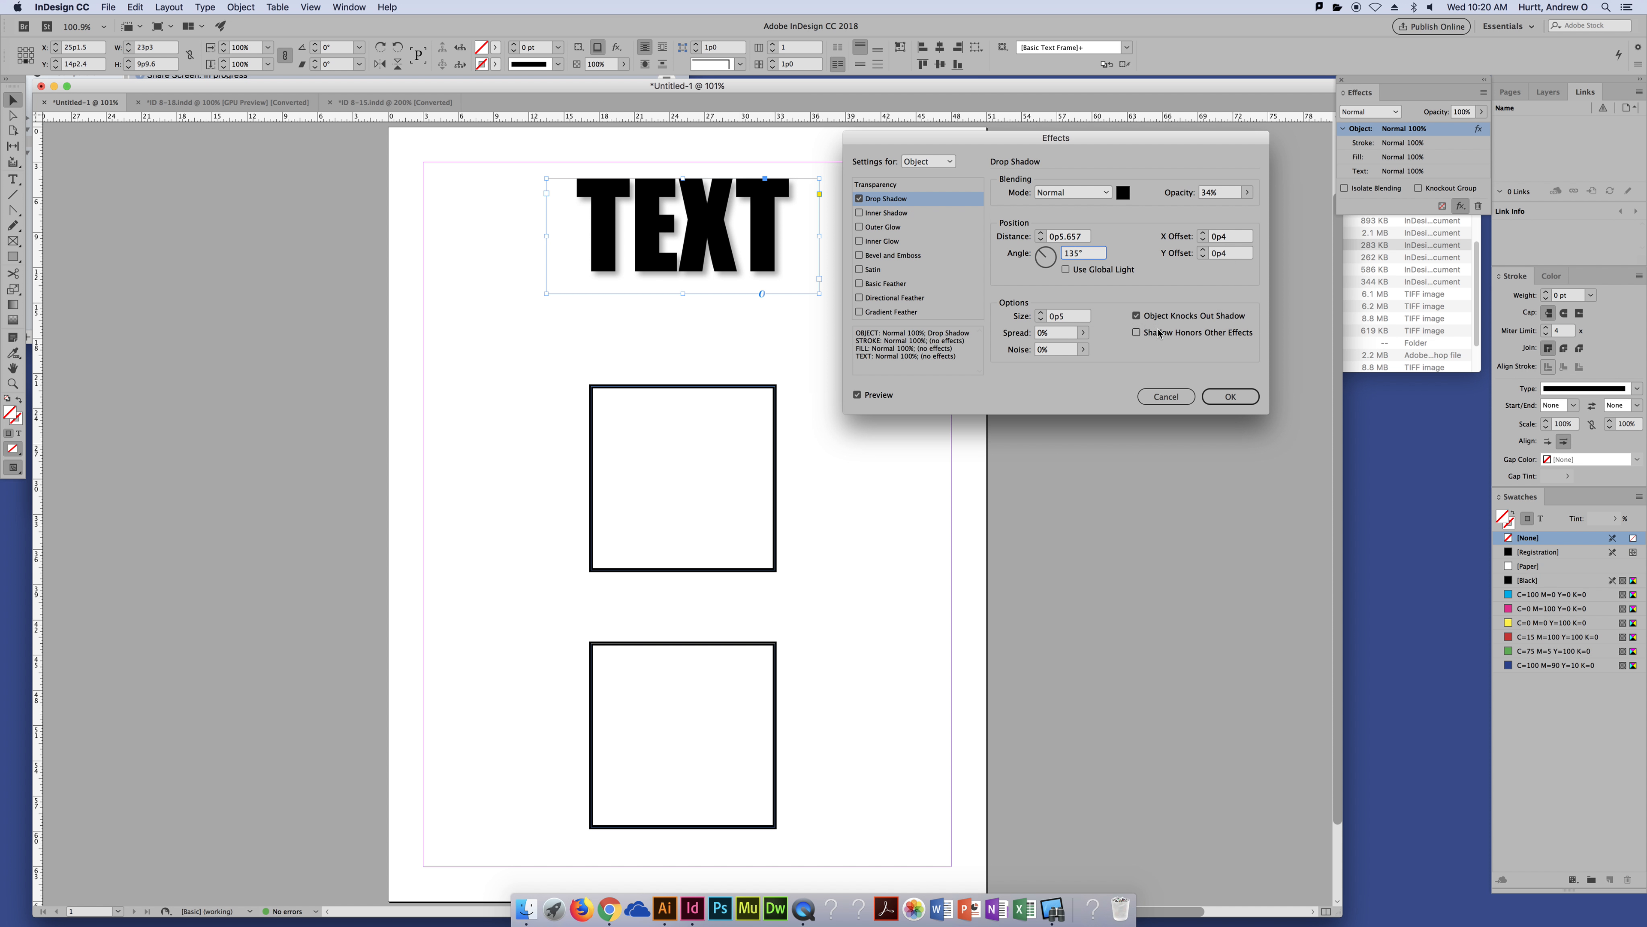
Set both the X and Y offsets of the drop shadow to 0p6.
click(1203, 232)
click(1203, 232)
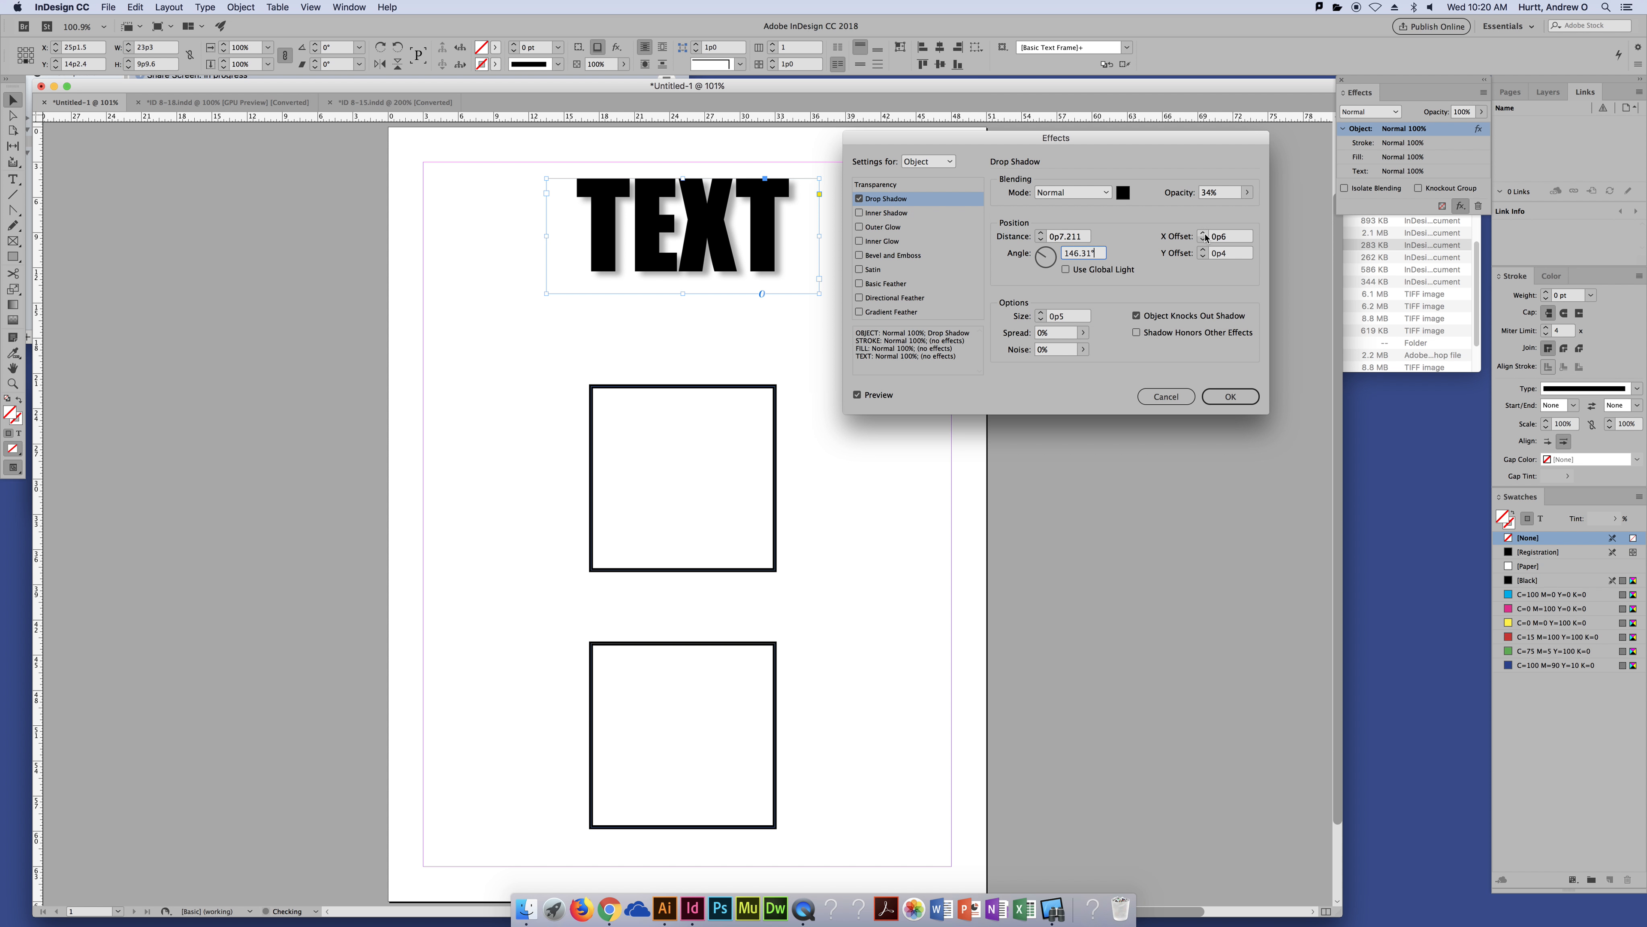
click(1204, 250)
click(1204, 250)
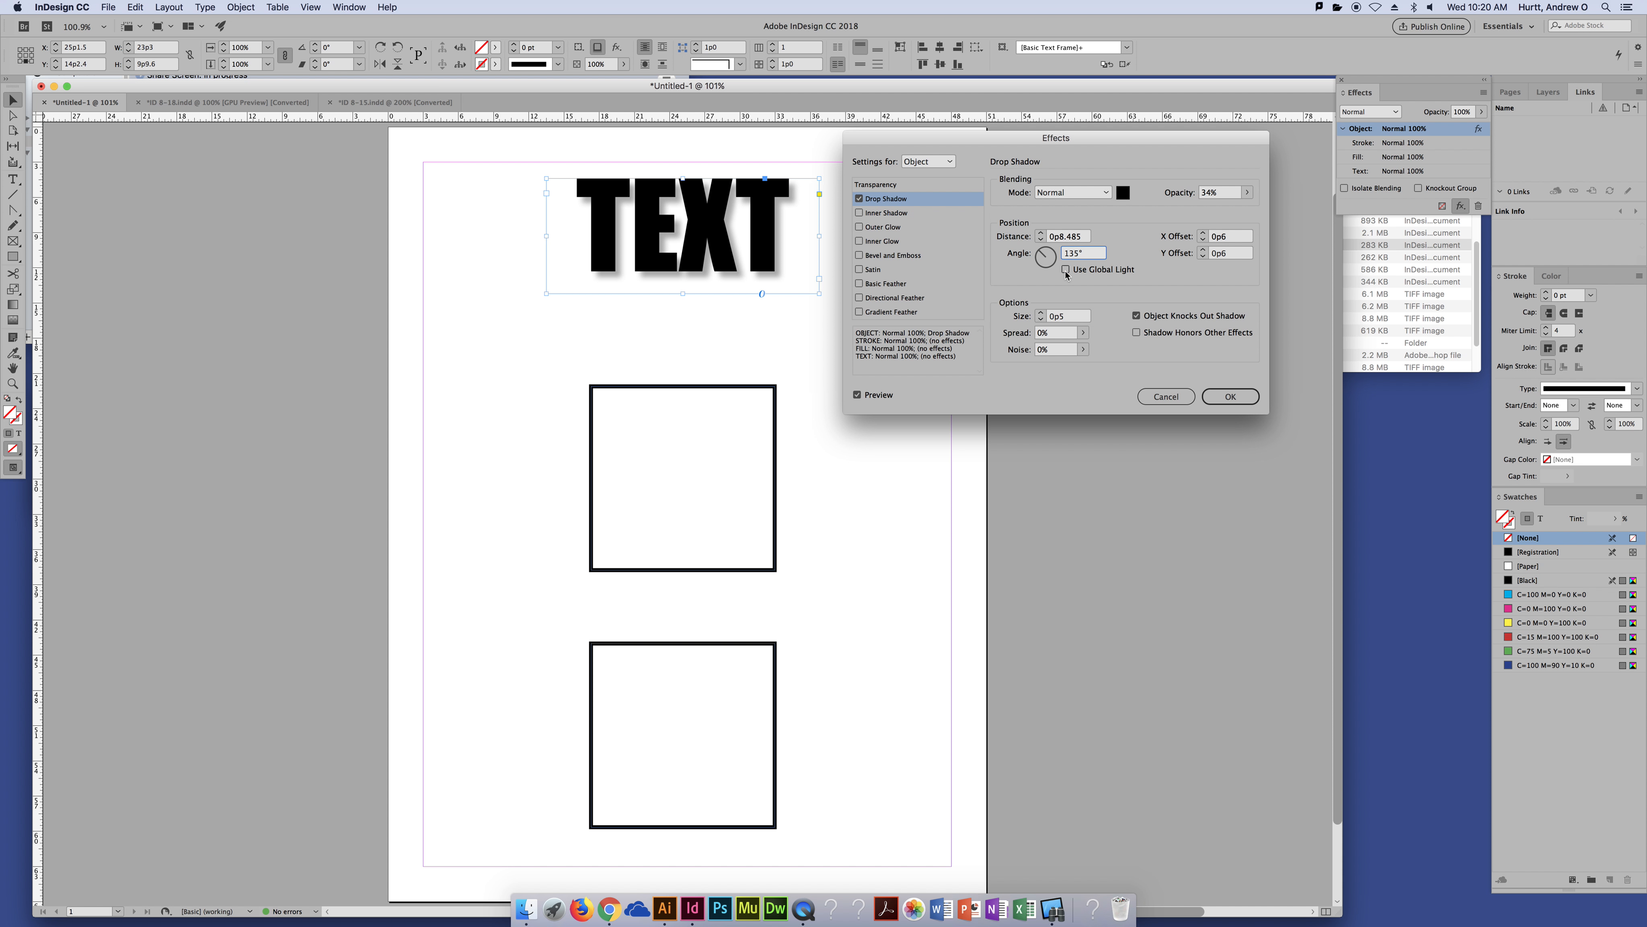
Try Use Global Light for the drop shadow, and turn it off again.
click(1065, 269)
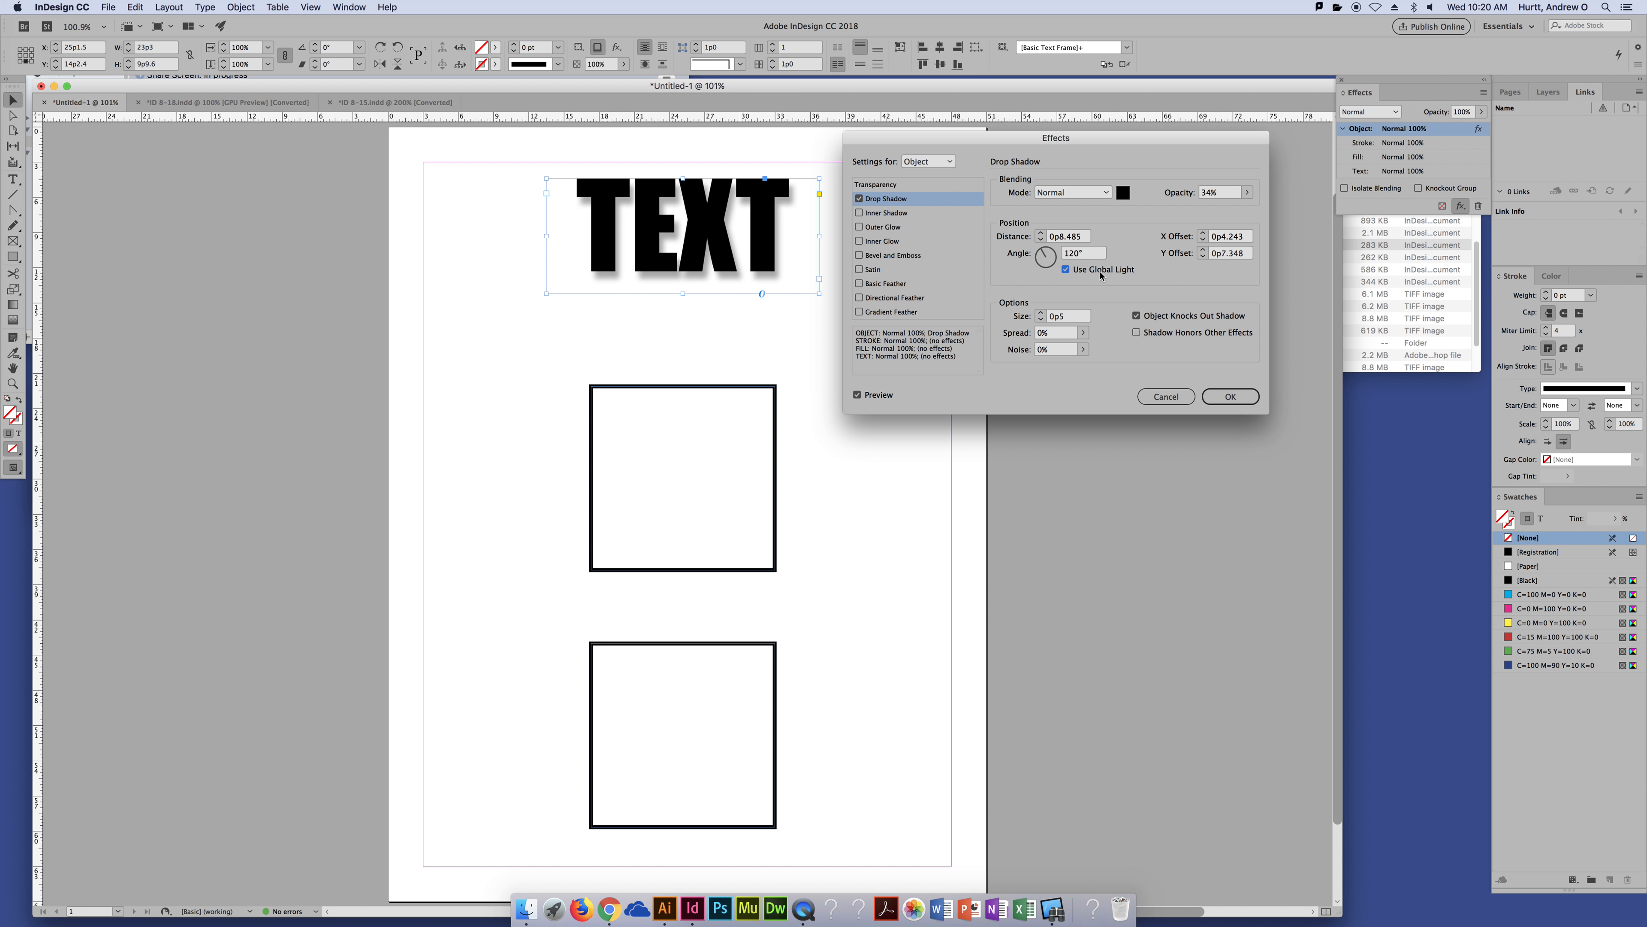
click(1066, 269)
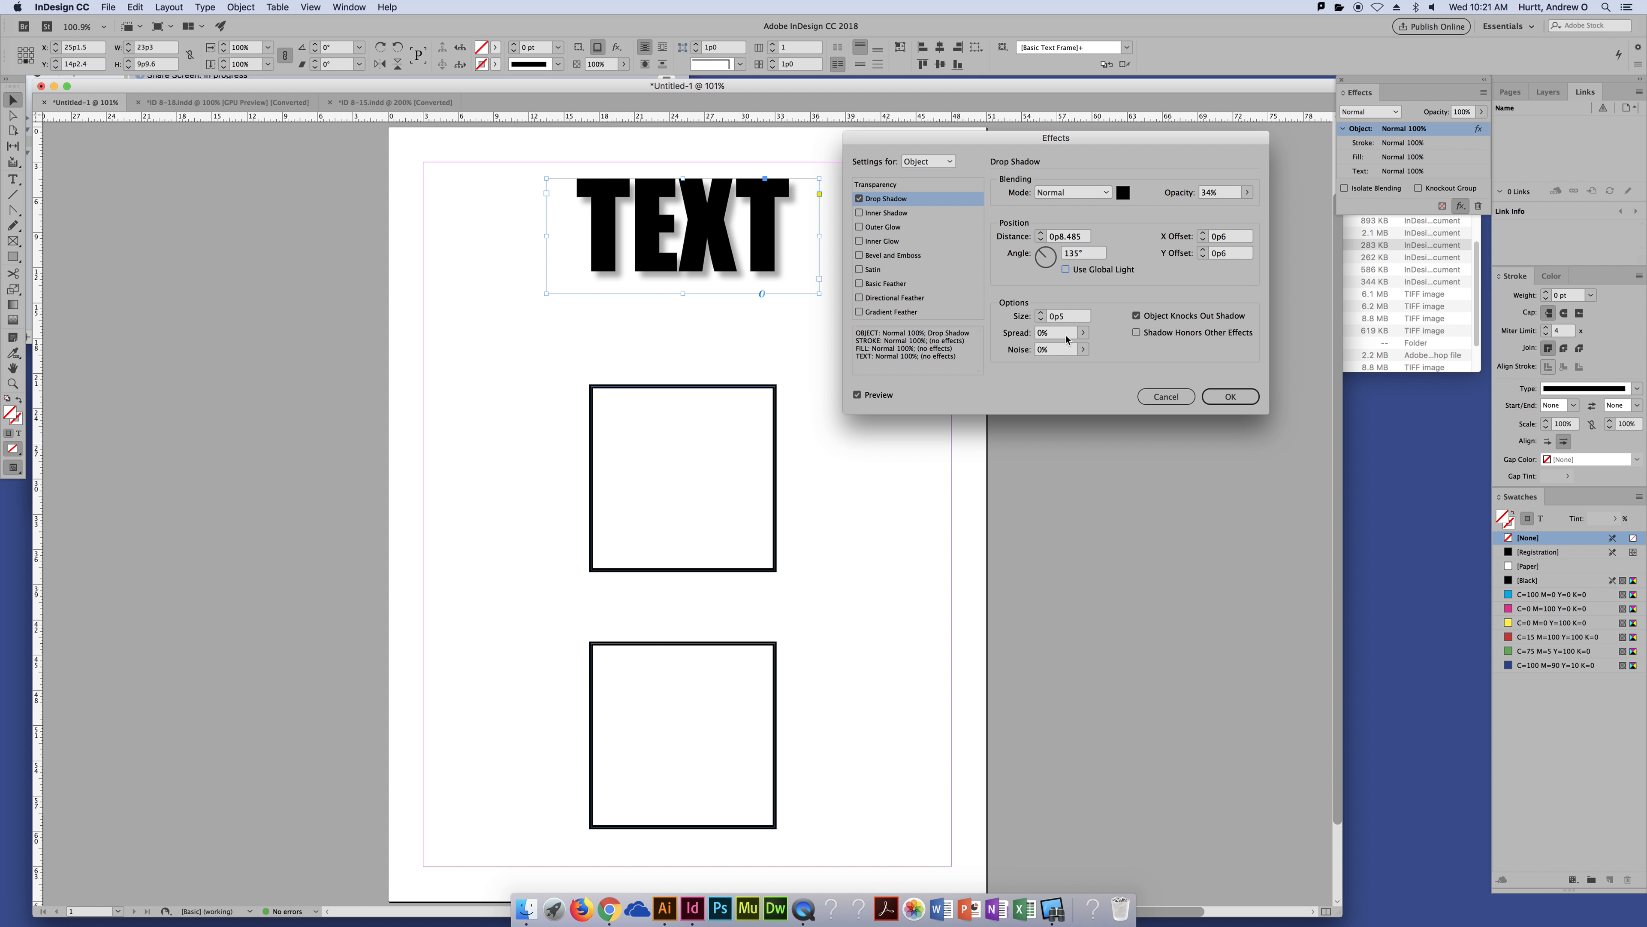
Adjust the drop shadow's size to 0p6 and raise its opacity to 75%.
click(1041, 312)
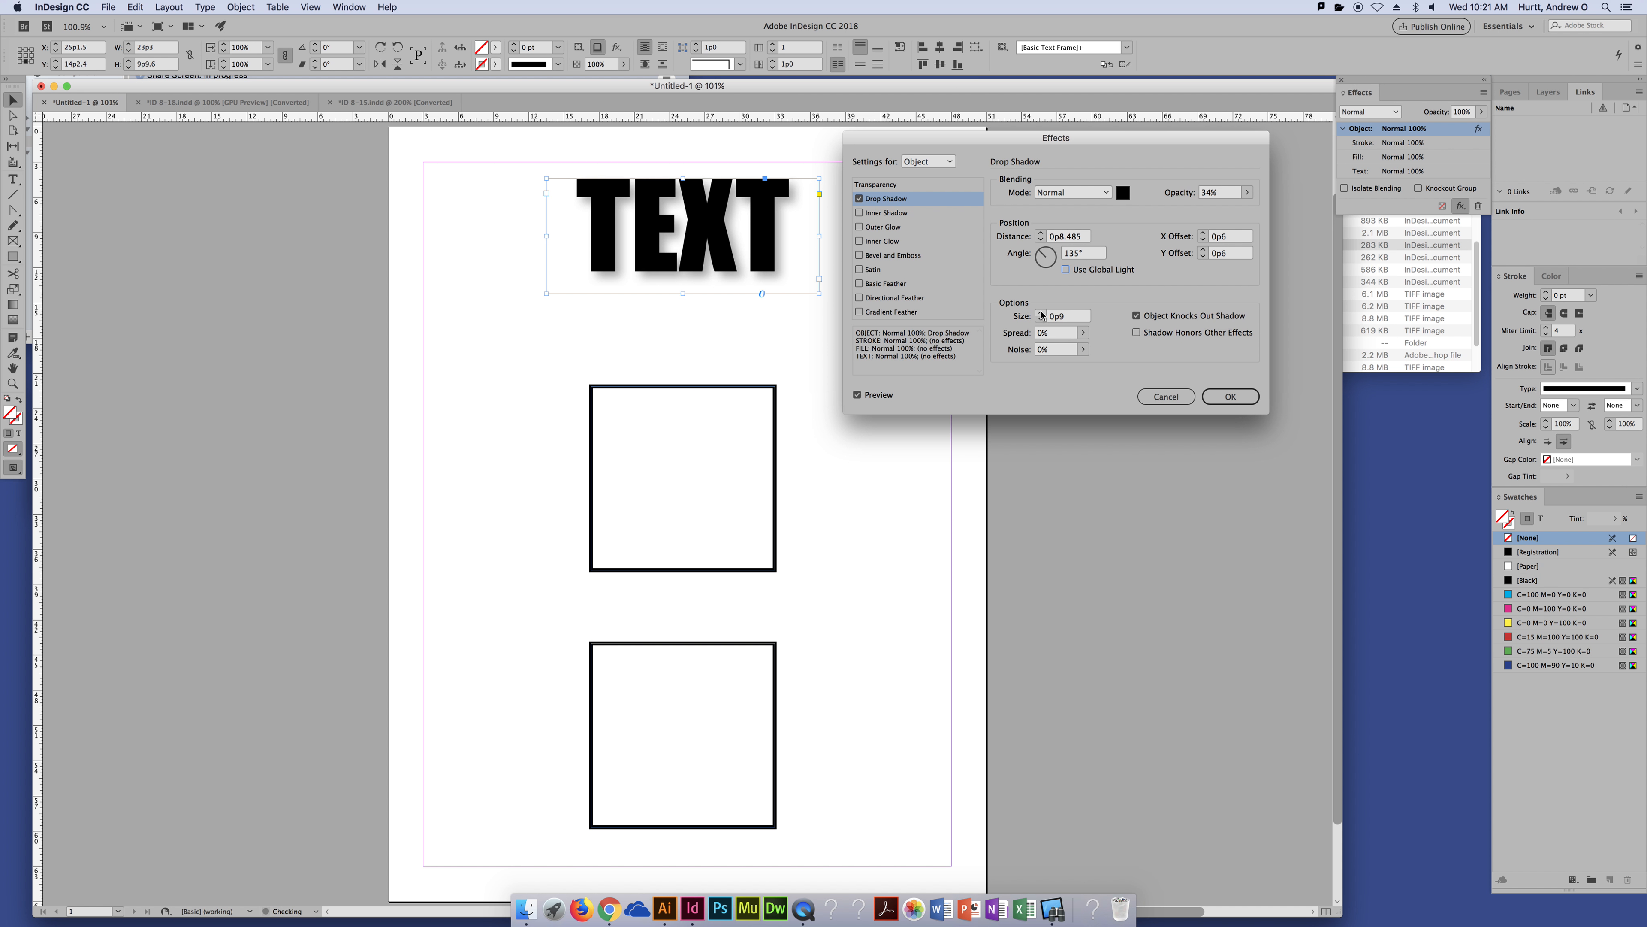
click(1041, 313)
click(1040, 320)
click(1246, 193)
drag(1196, 209, 1231, 211)
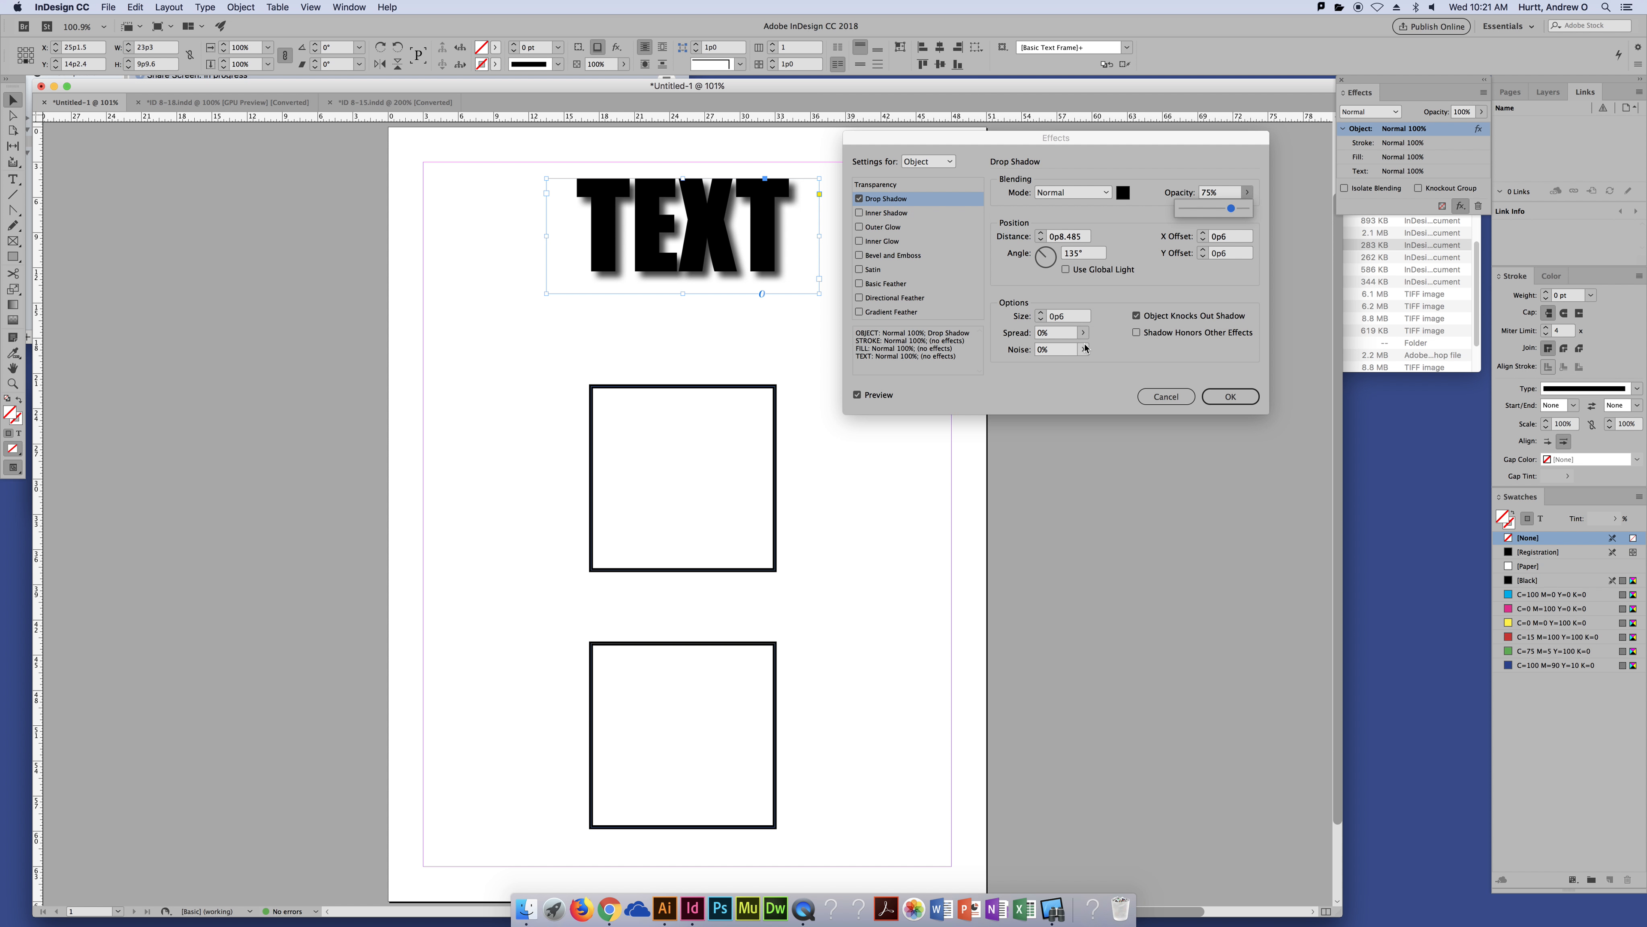
Increase the drop shadow's size to 0p10.
click(1041, 314)
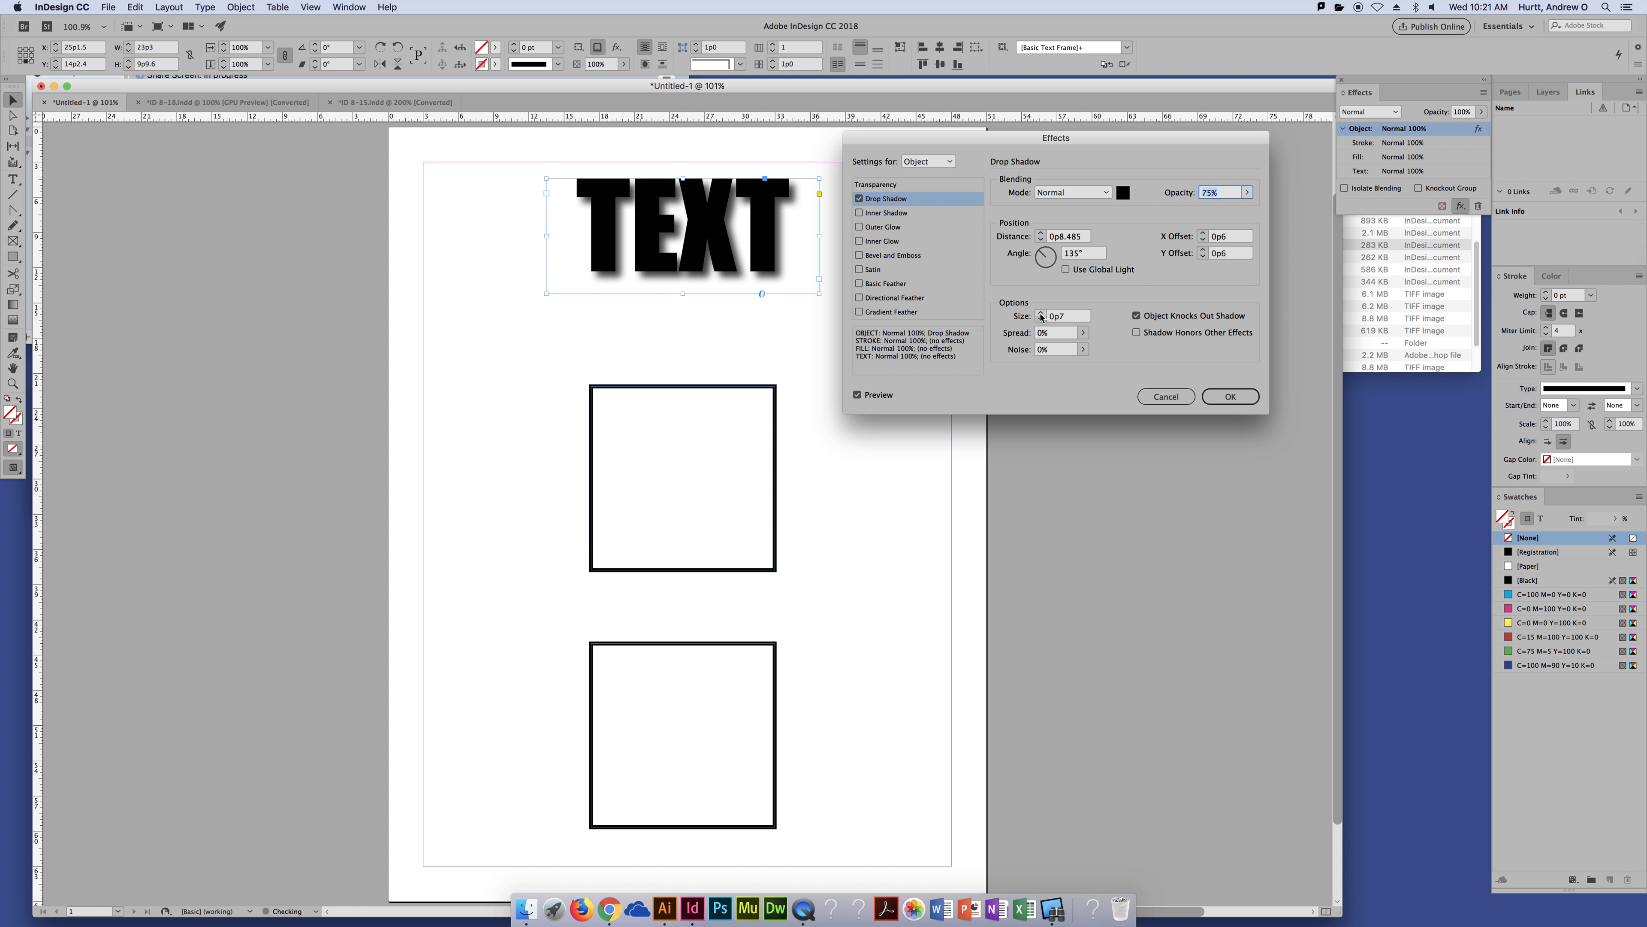
click(1041, 315)
click(1040, 313)
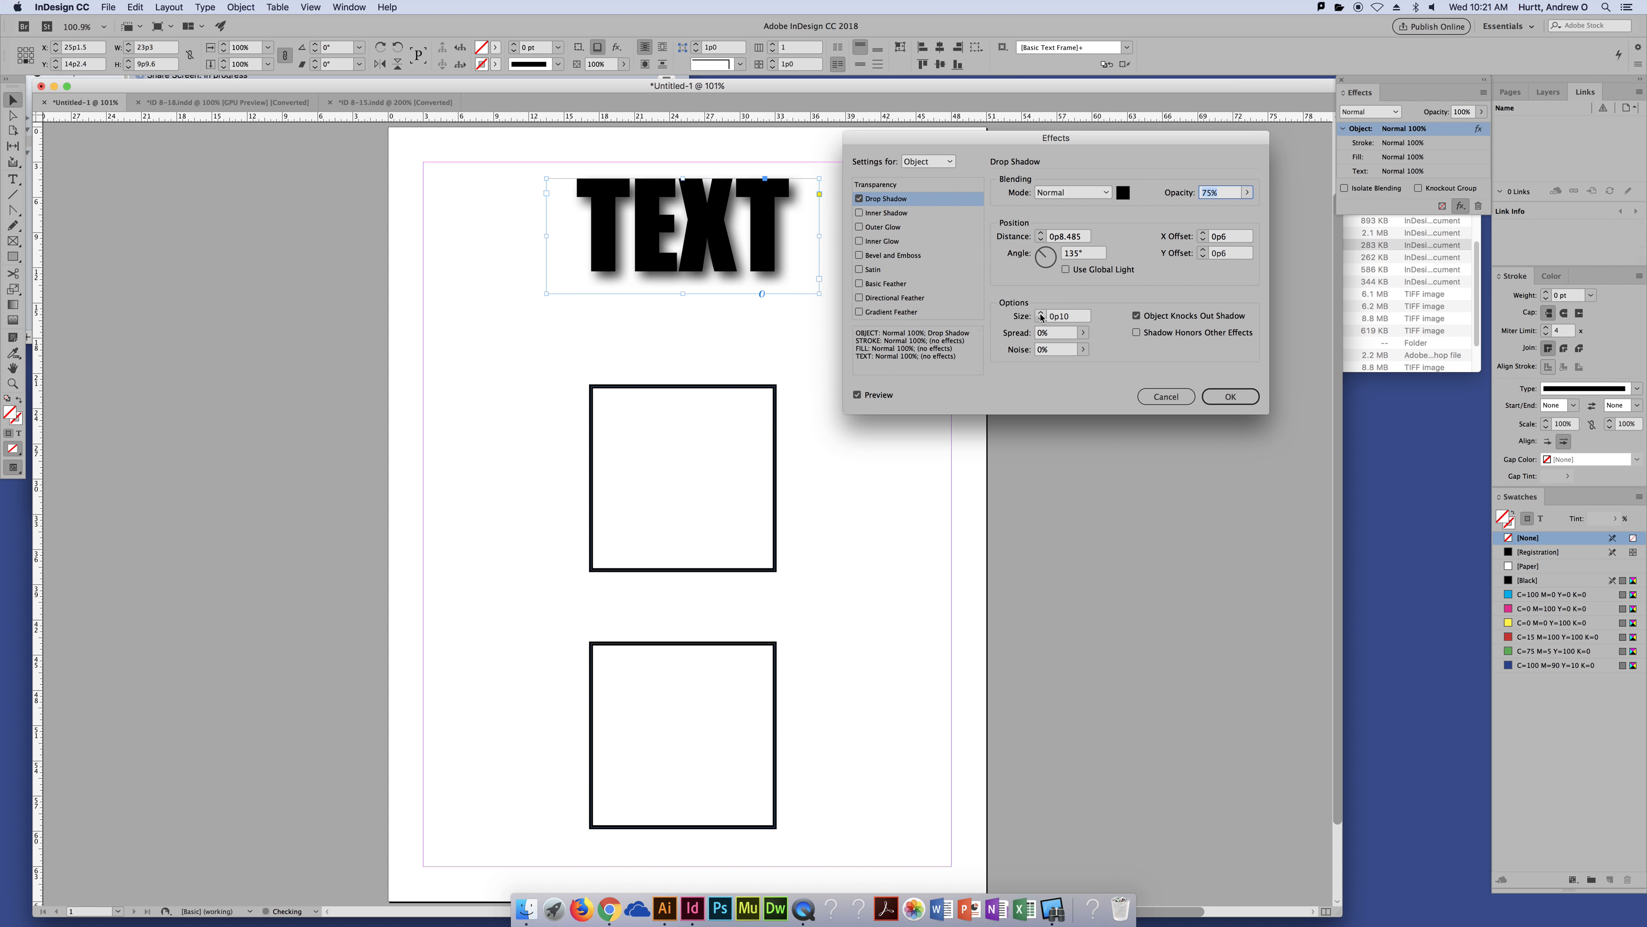
Increase the drop shadow's size to 1p2 and set its spread to 13%.
click(1040, 314)
click(1040, 313)
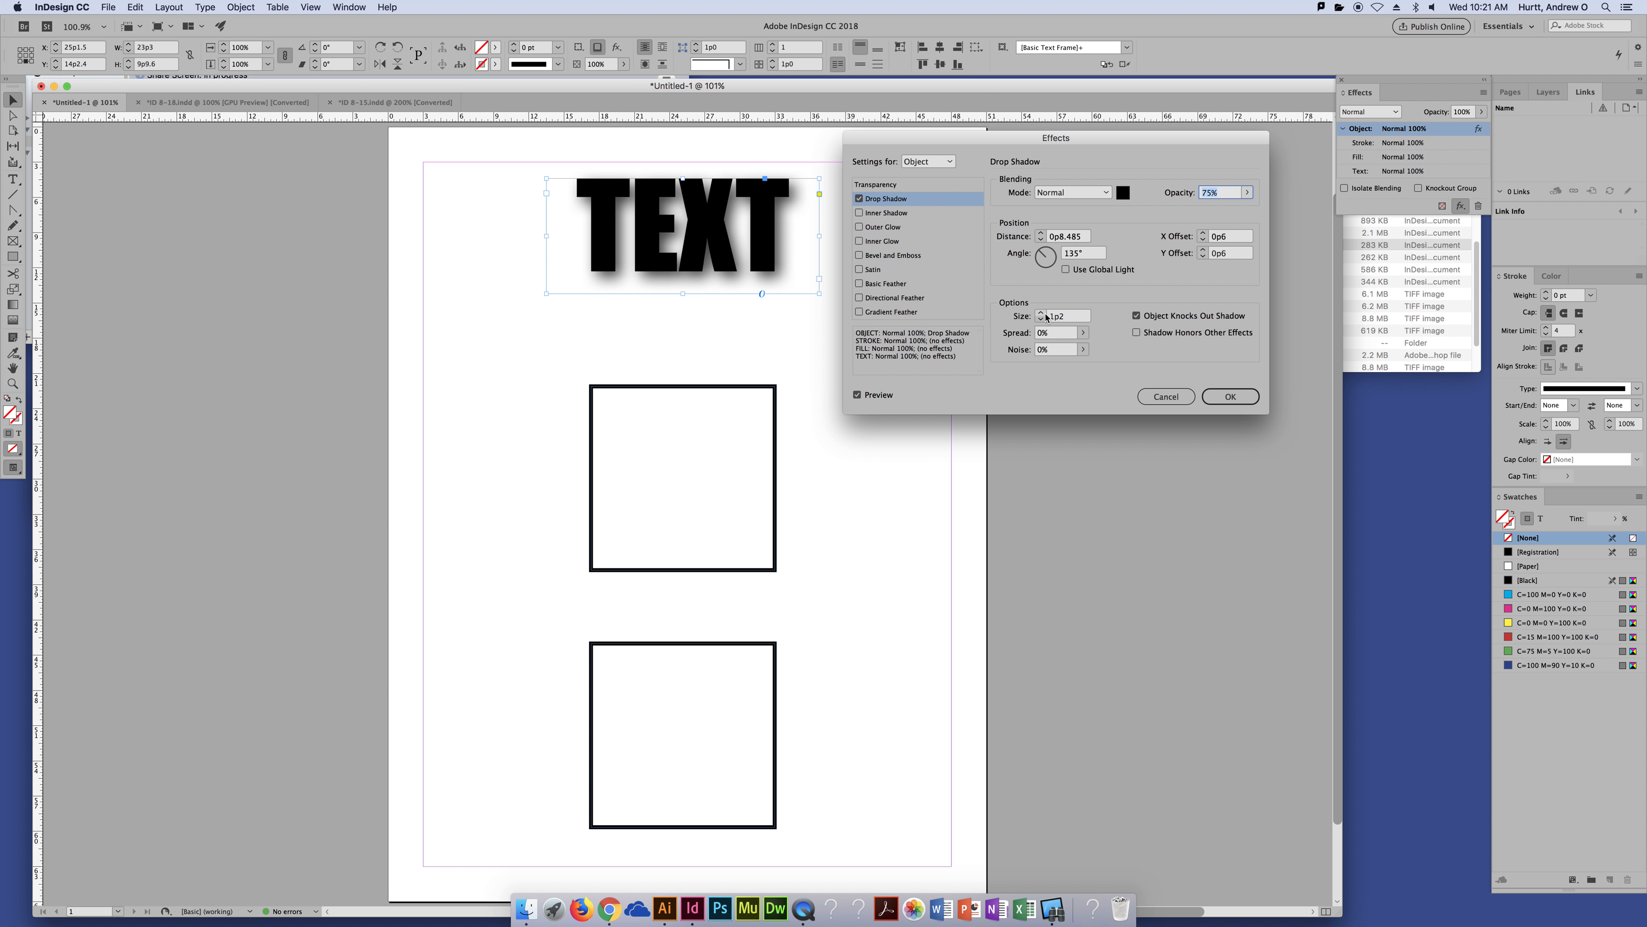
click(1081, 333)
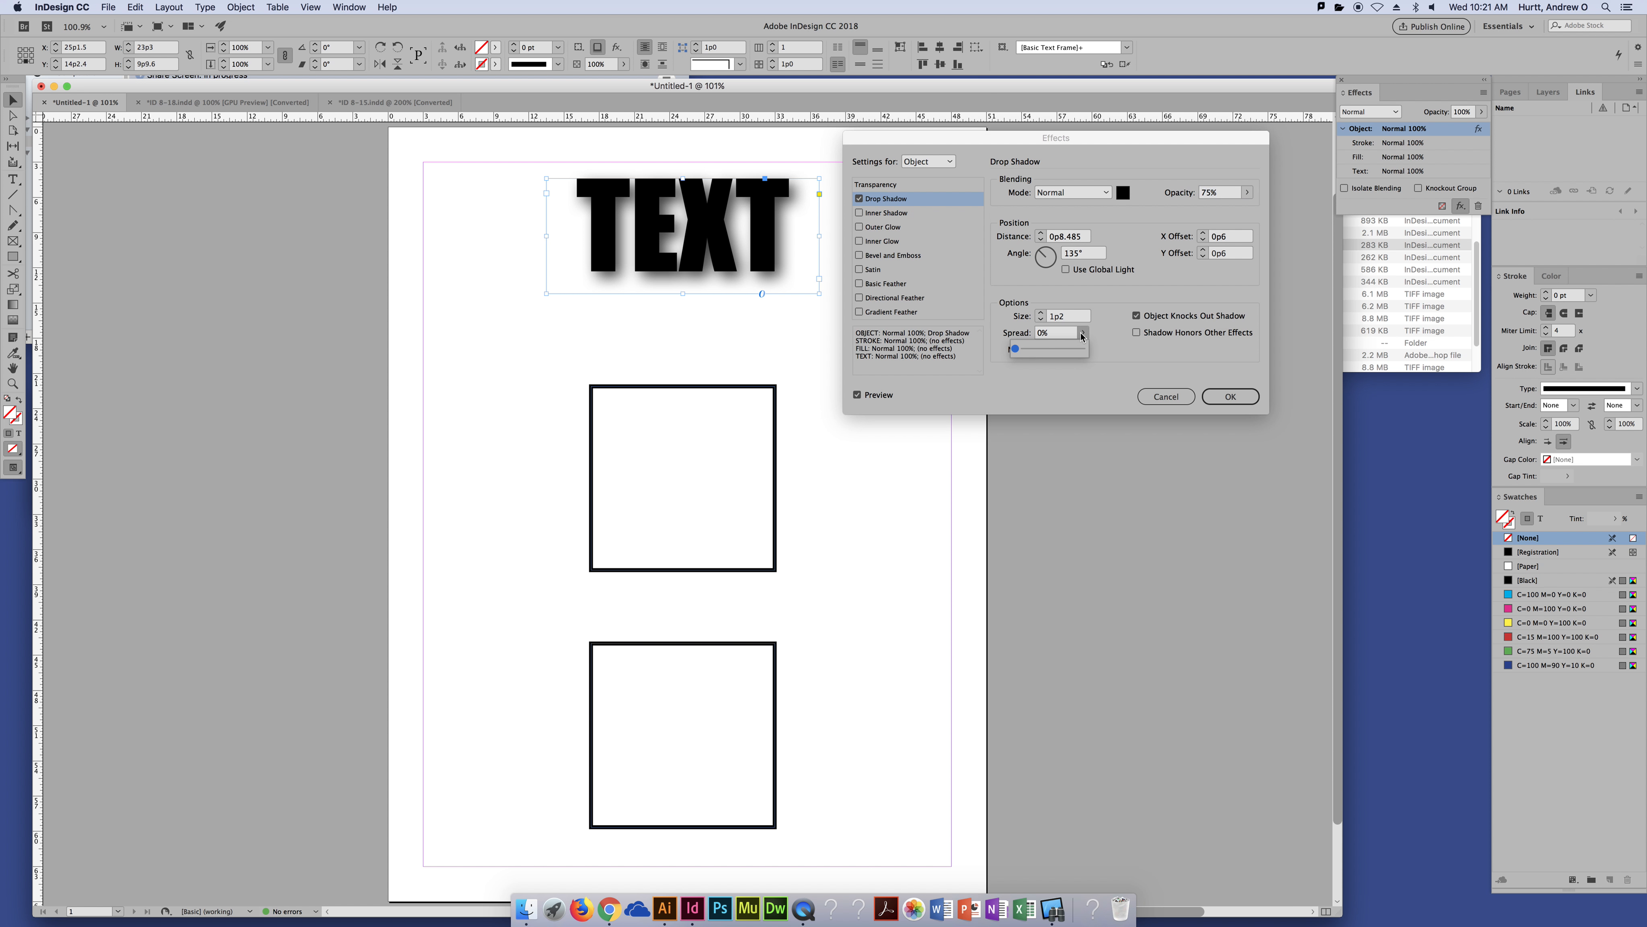
mouse_move(1009, 352)
mouse_down()
mouse_move(1058, 353)
mouse_move(1024, 355)
mouse_up()
Increase the drop shadow's size to 1p8.
click(1042, 313)
click(1042, 312)
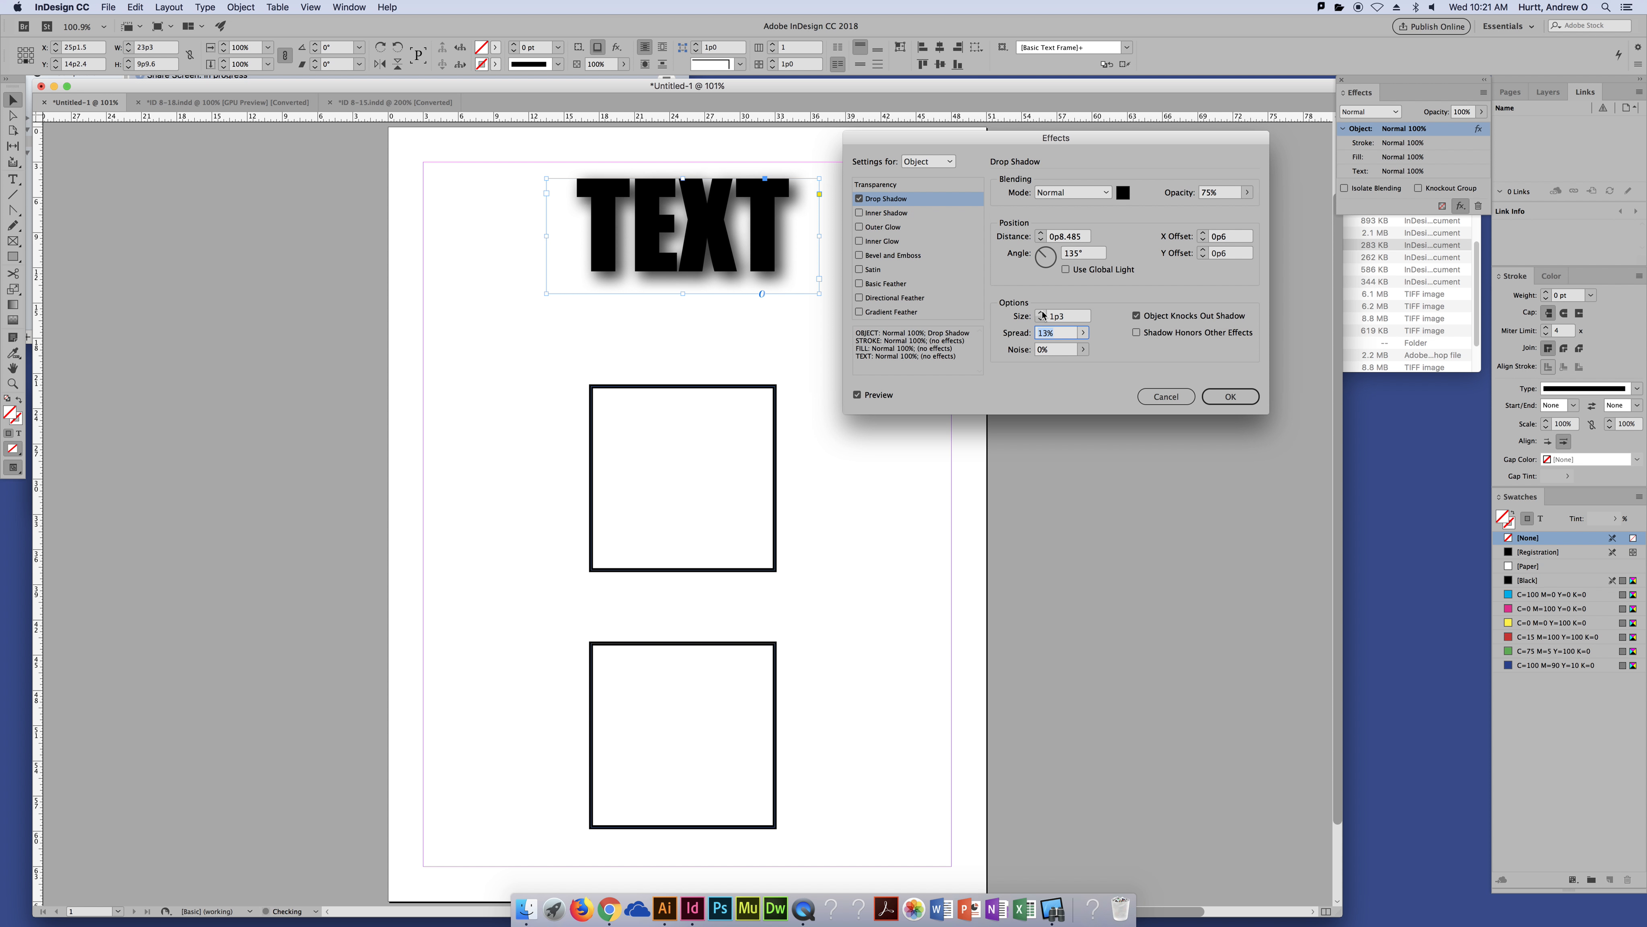
click(1041, 312)
click(1042, 313)
click(1041, 312)
click(1042, 313)
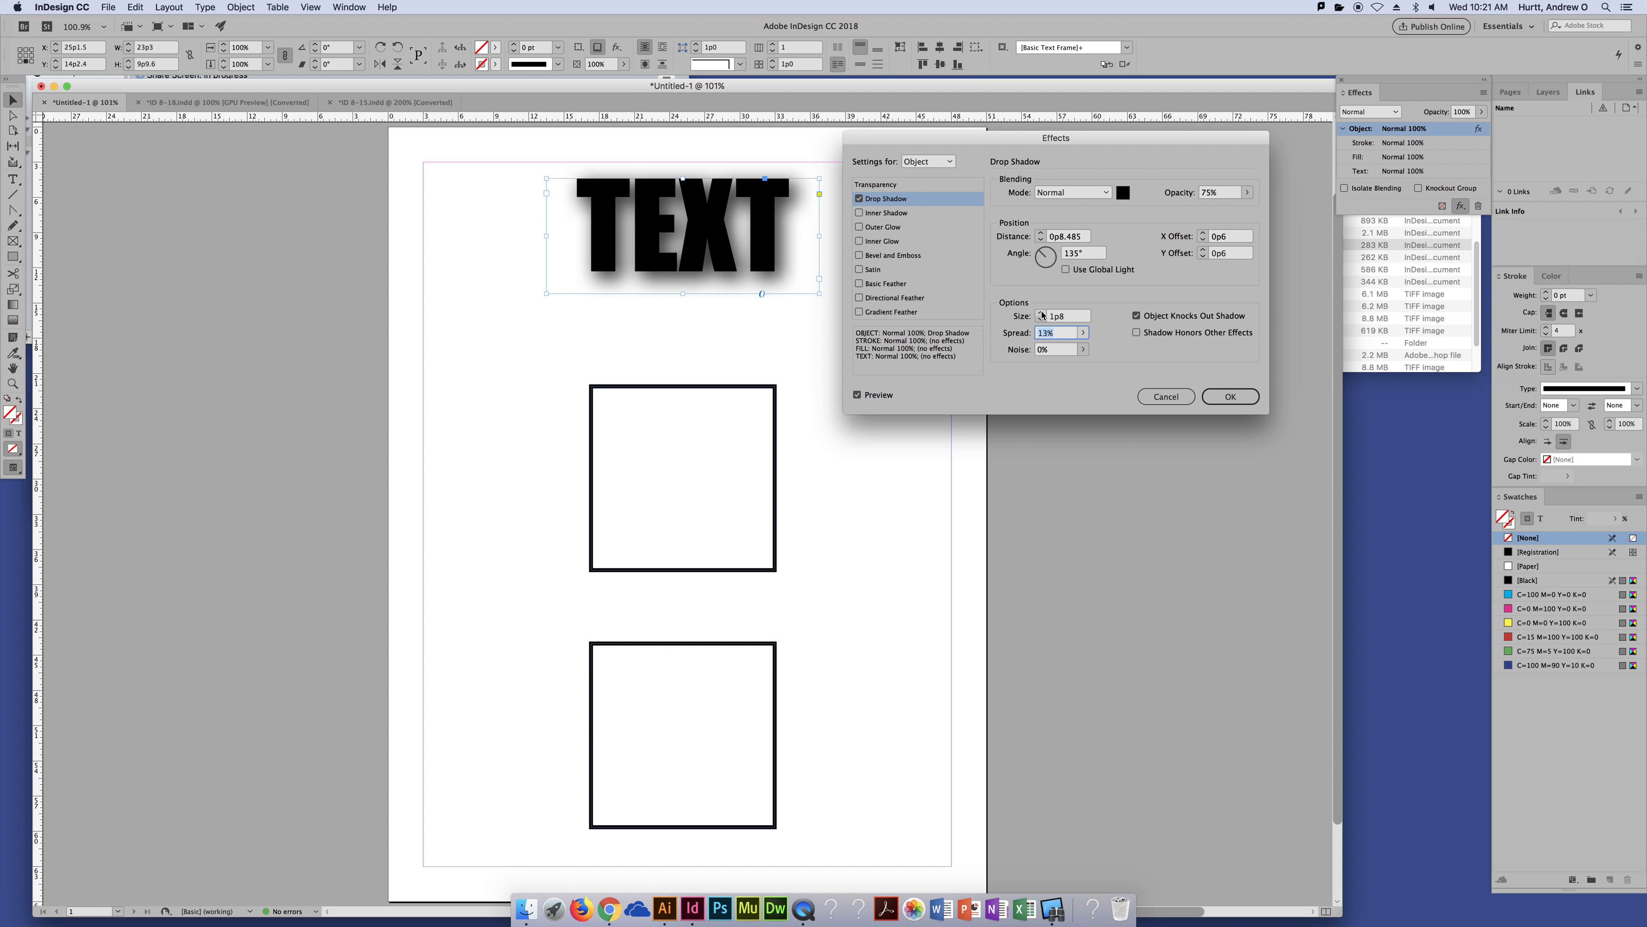
Try a drop shadow spread of 24%, and reduce it to 6%.
click(1082, 332)
drag(1026, 353, 1034, 354)
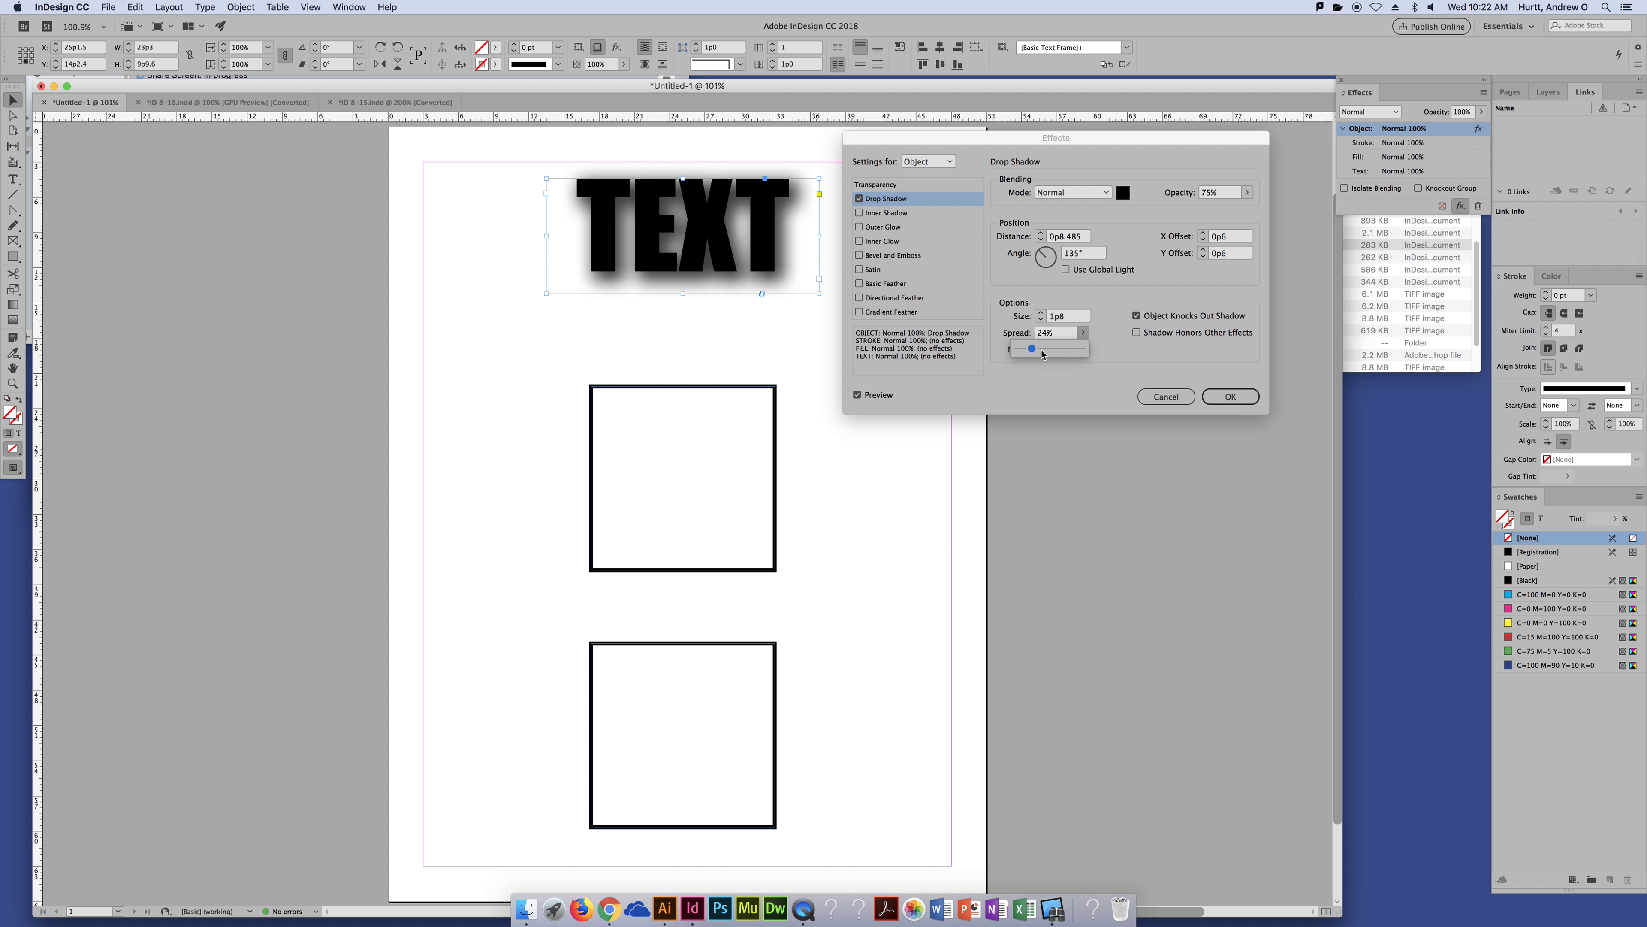
drag(1032, 349, 1020, 353)
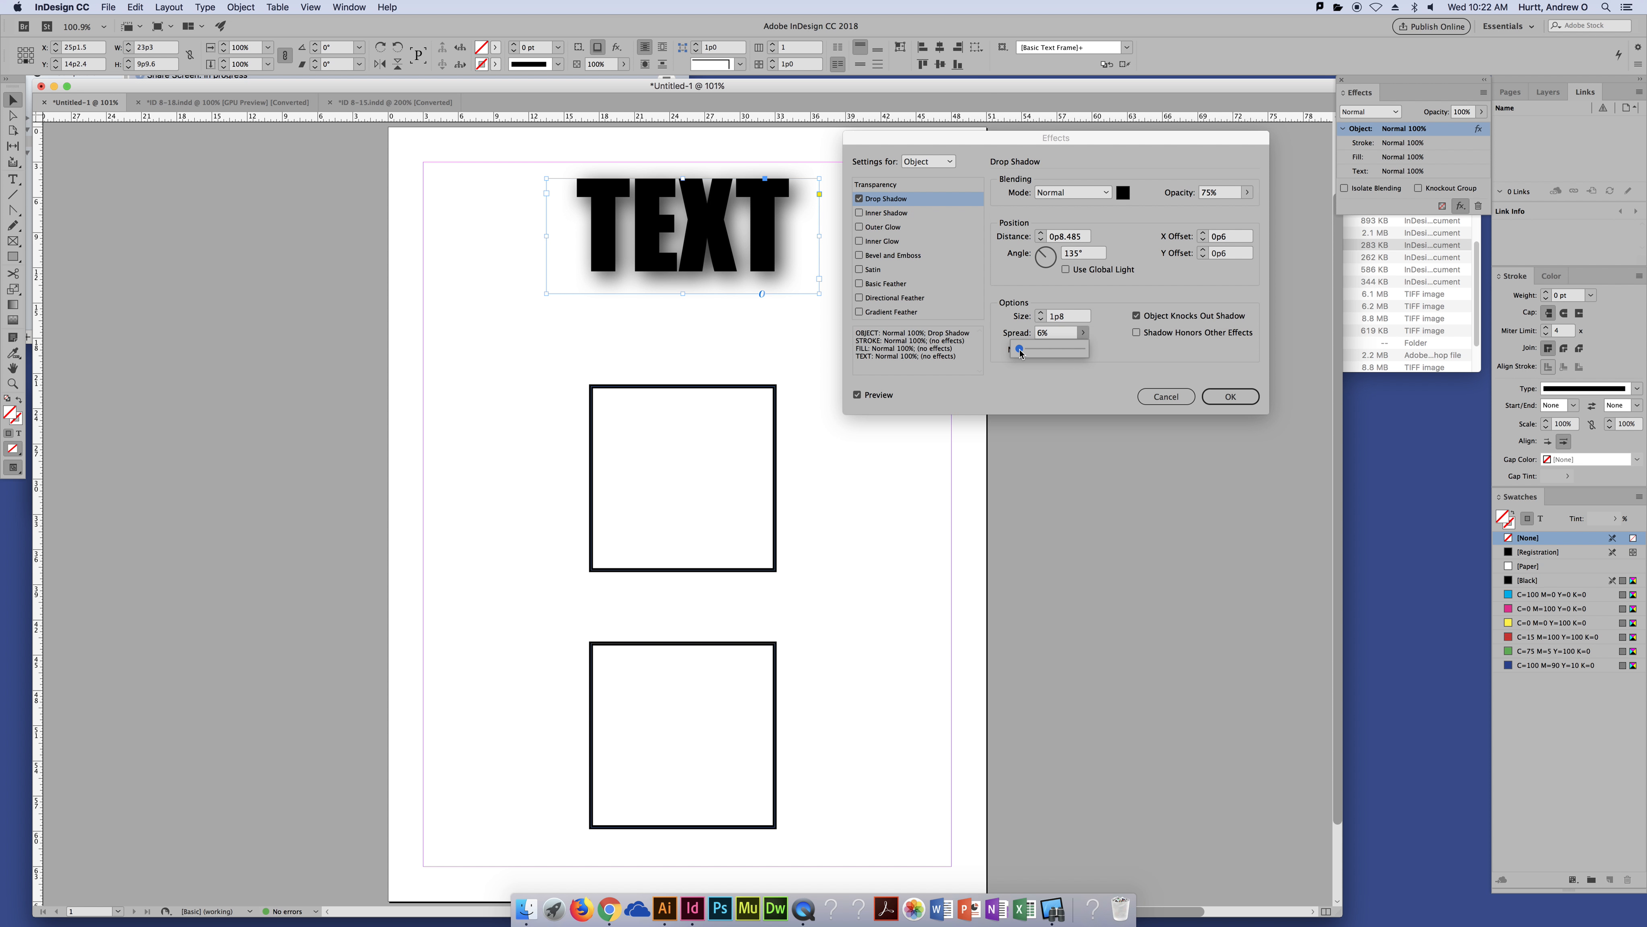
click(1082, 289)
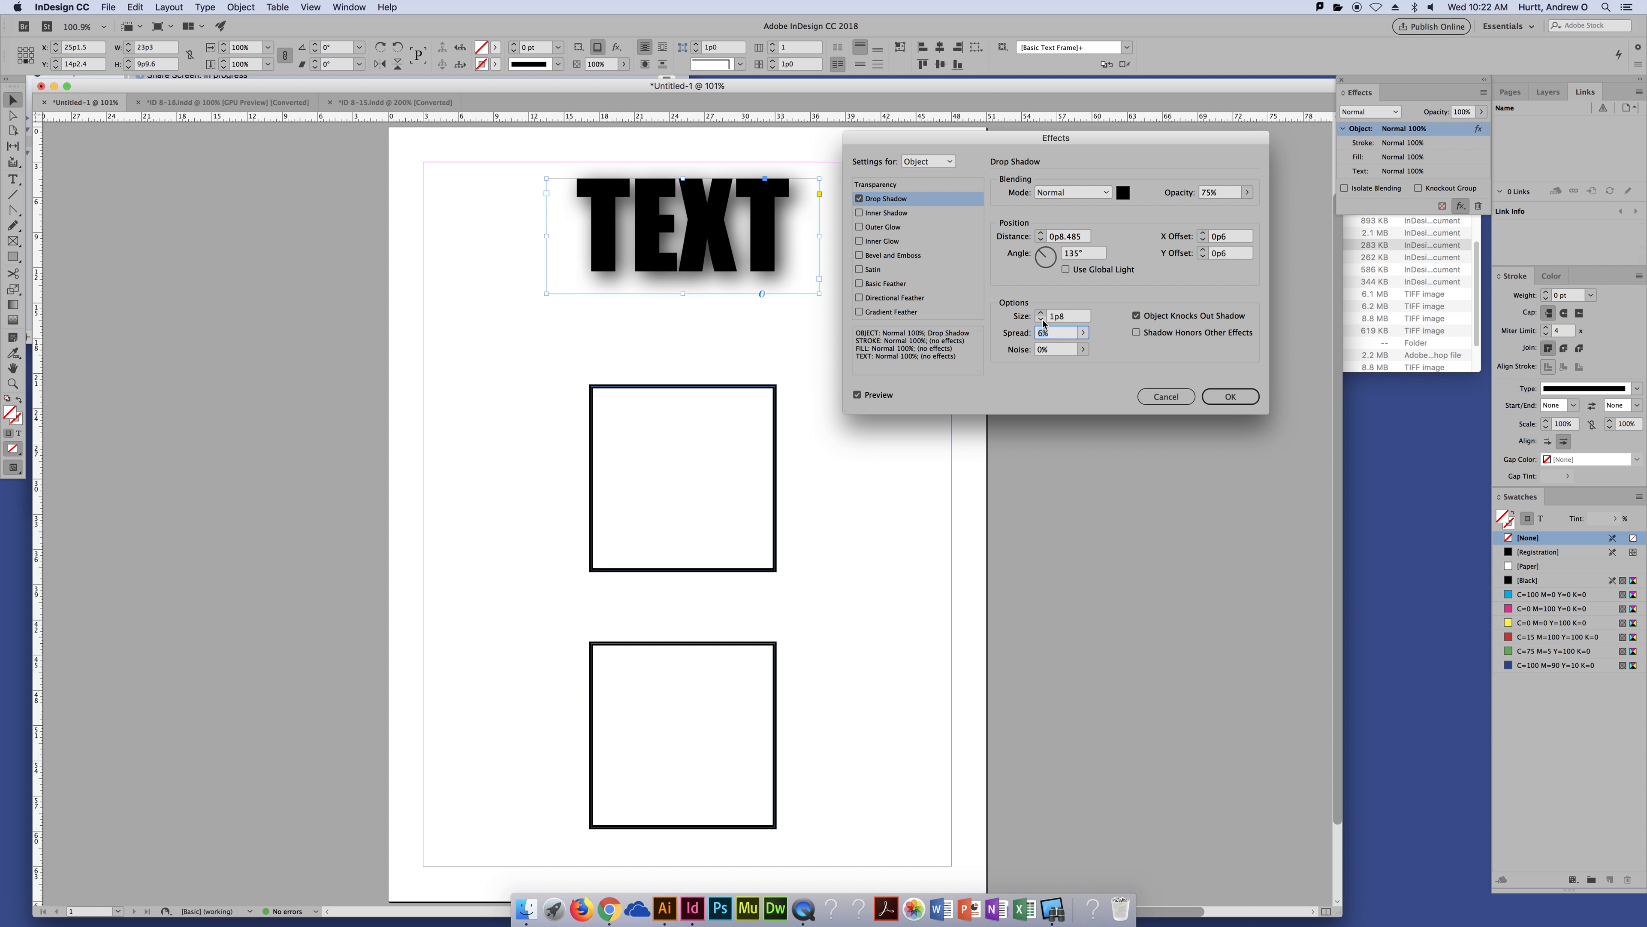
Reduce the drop shadow's size to 0p4.
click(1041, 320)
click(1040, 319)
click(1040, 320)
click(1041, 319)
click(1041, 319)
click(1041, 319)
click(1041, 319)
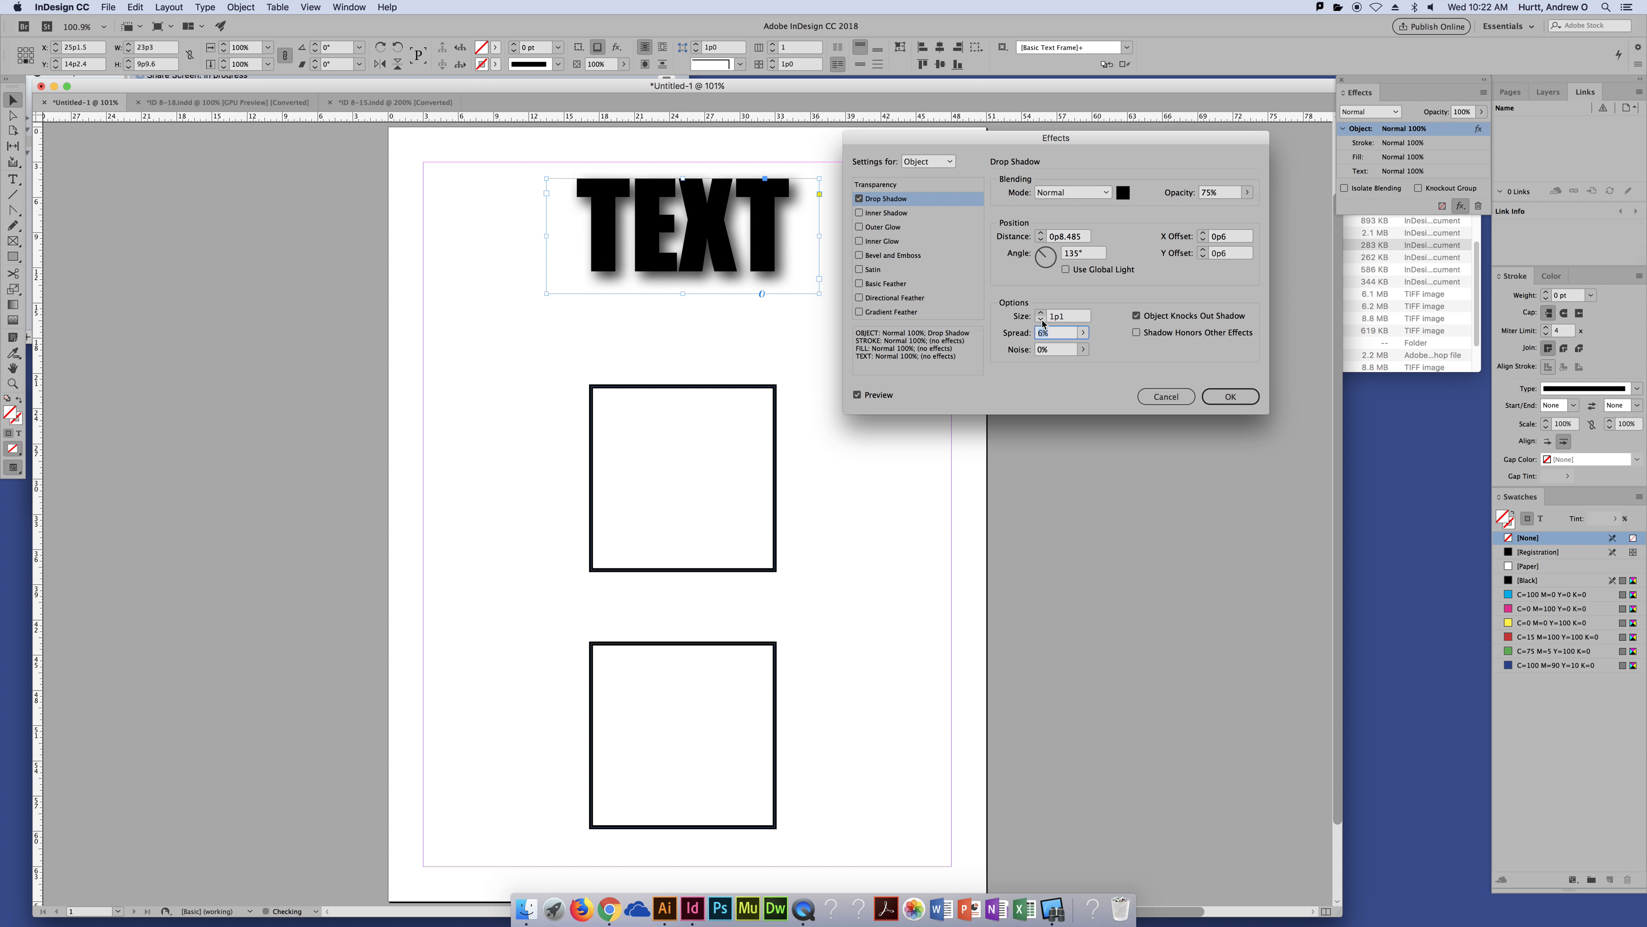
click(1040, 319)
click(1040, 319)
click(1040, 319)
click(1041, 320)
click(1040, 319)
click(1041, 319)
click(1040, 319)
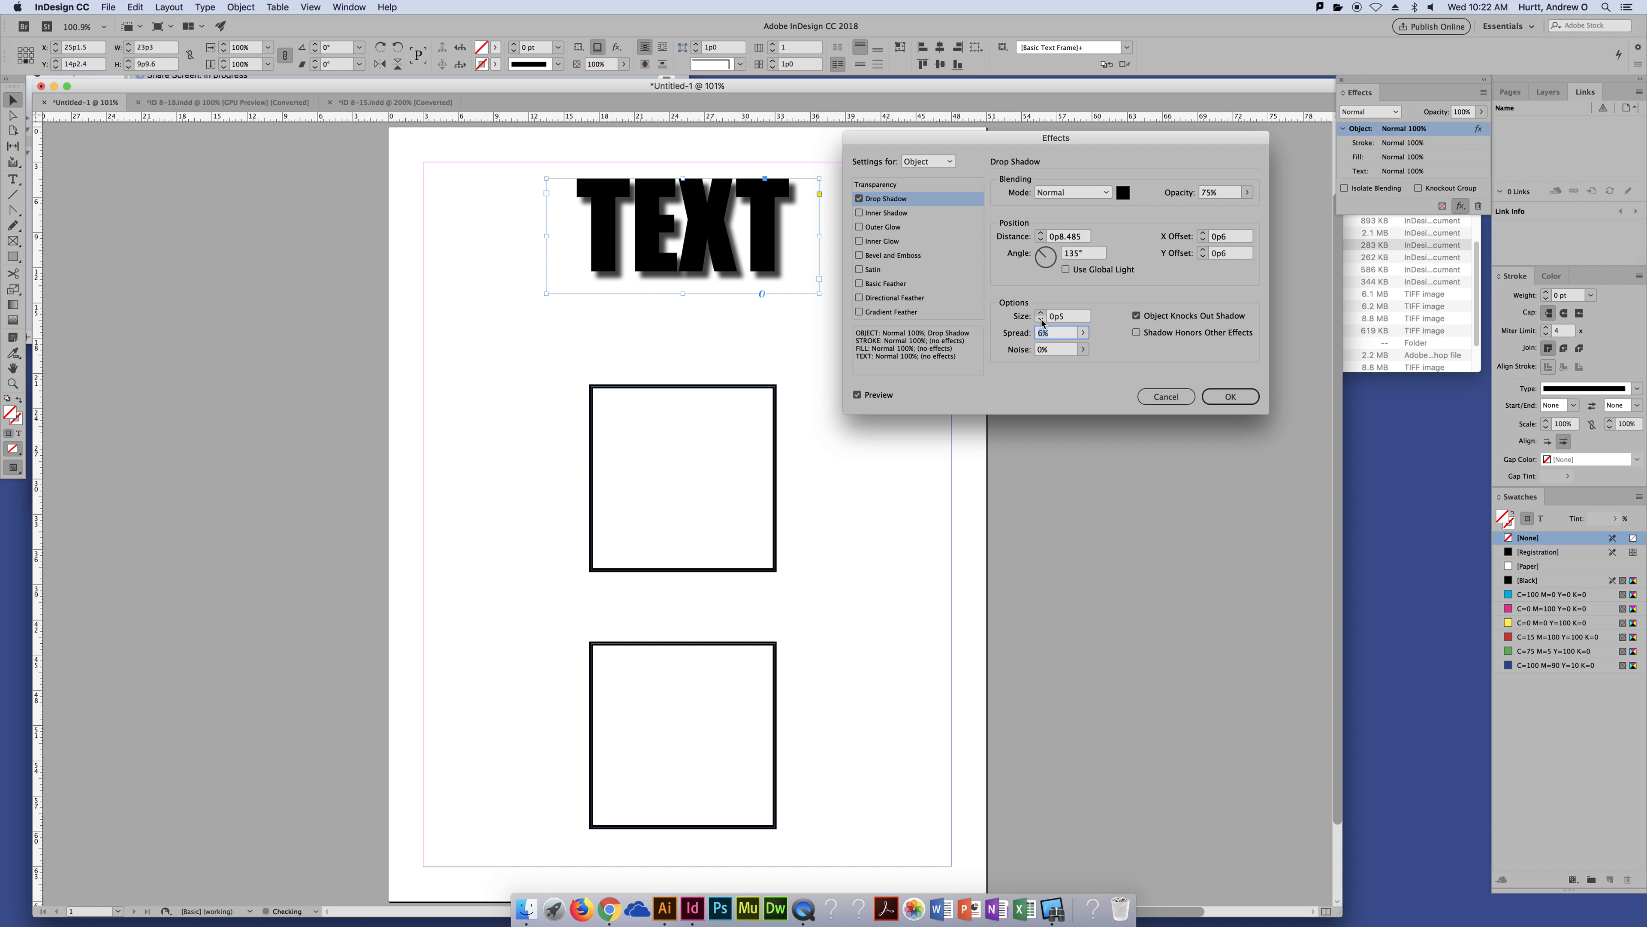
click(1040, 320)
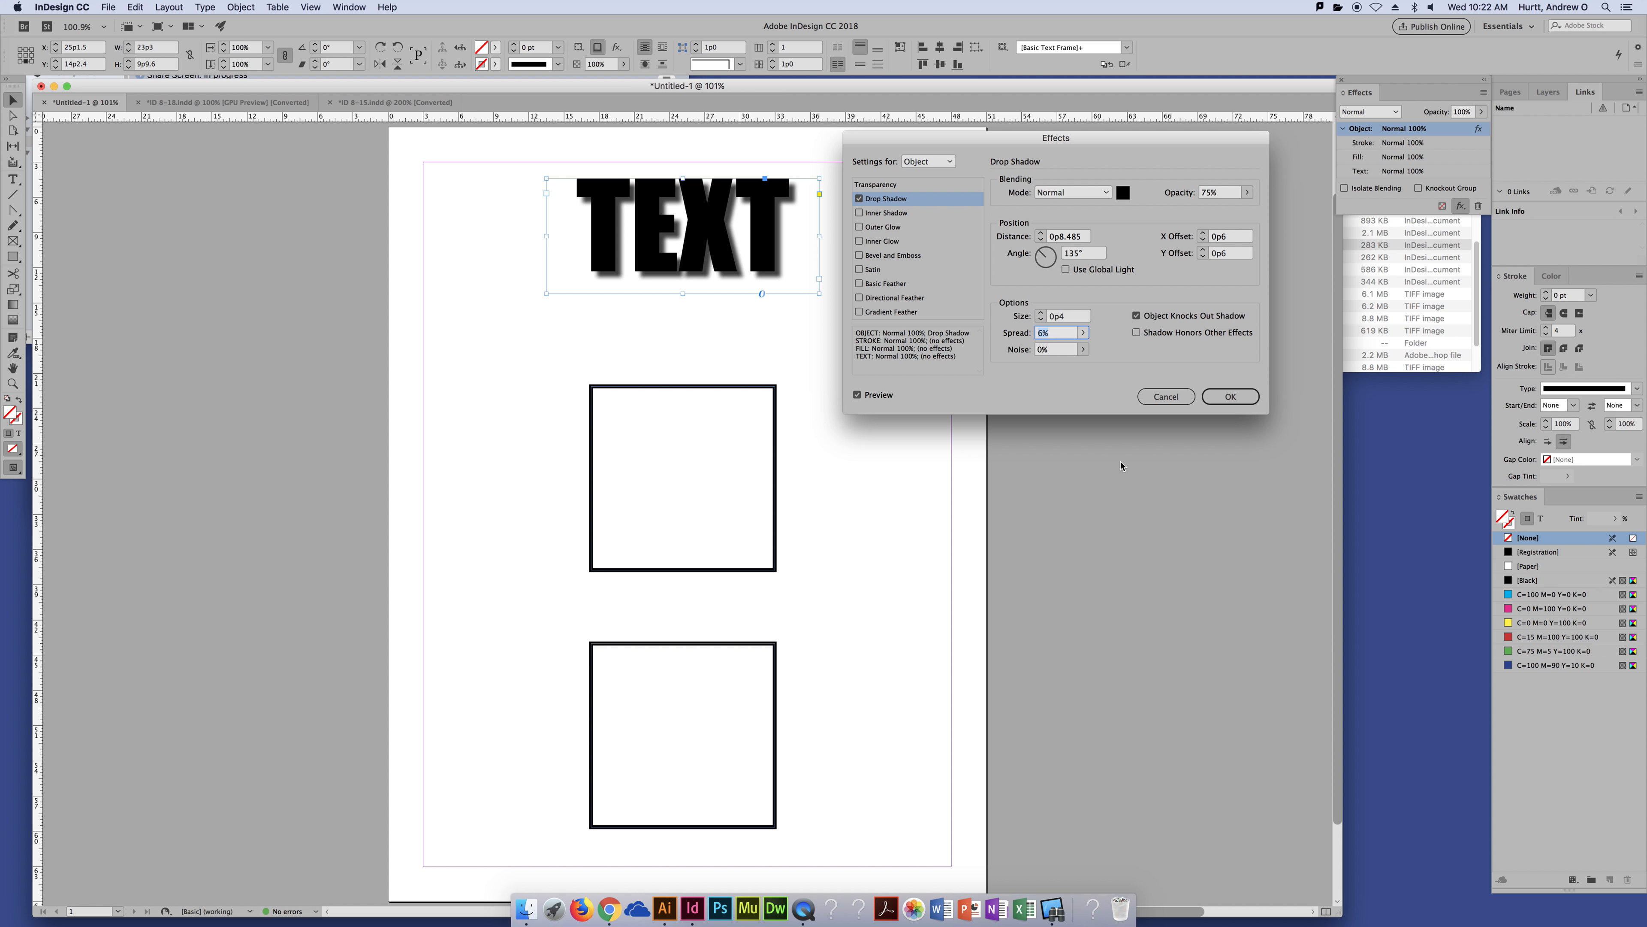
Set the drop shadow's spread to 4% and increase its size to 1p9.
click(1082, 332)
mouse_move(1017, 350)
mouse_down()
mouse_move(1076, 361)
mouse_move(1028, 351)
mouse_up()
click(1040, 313)
click(1041, 313)
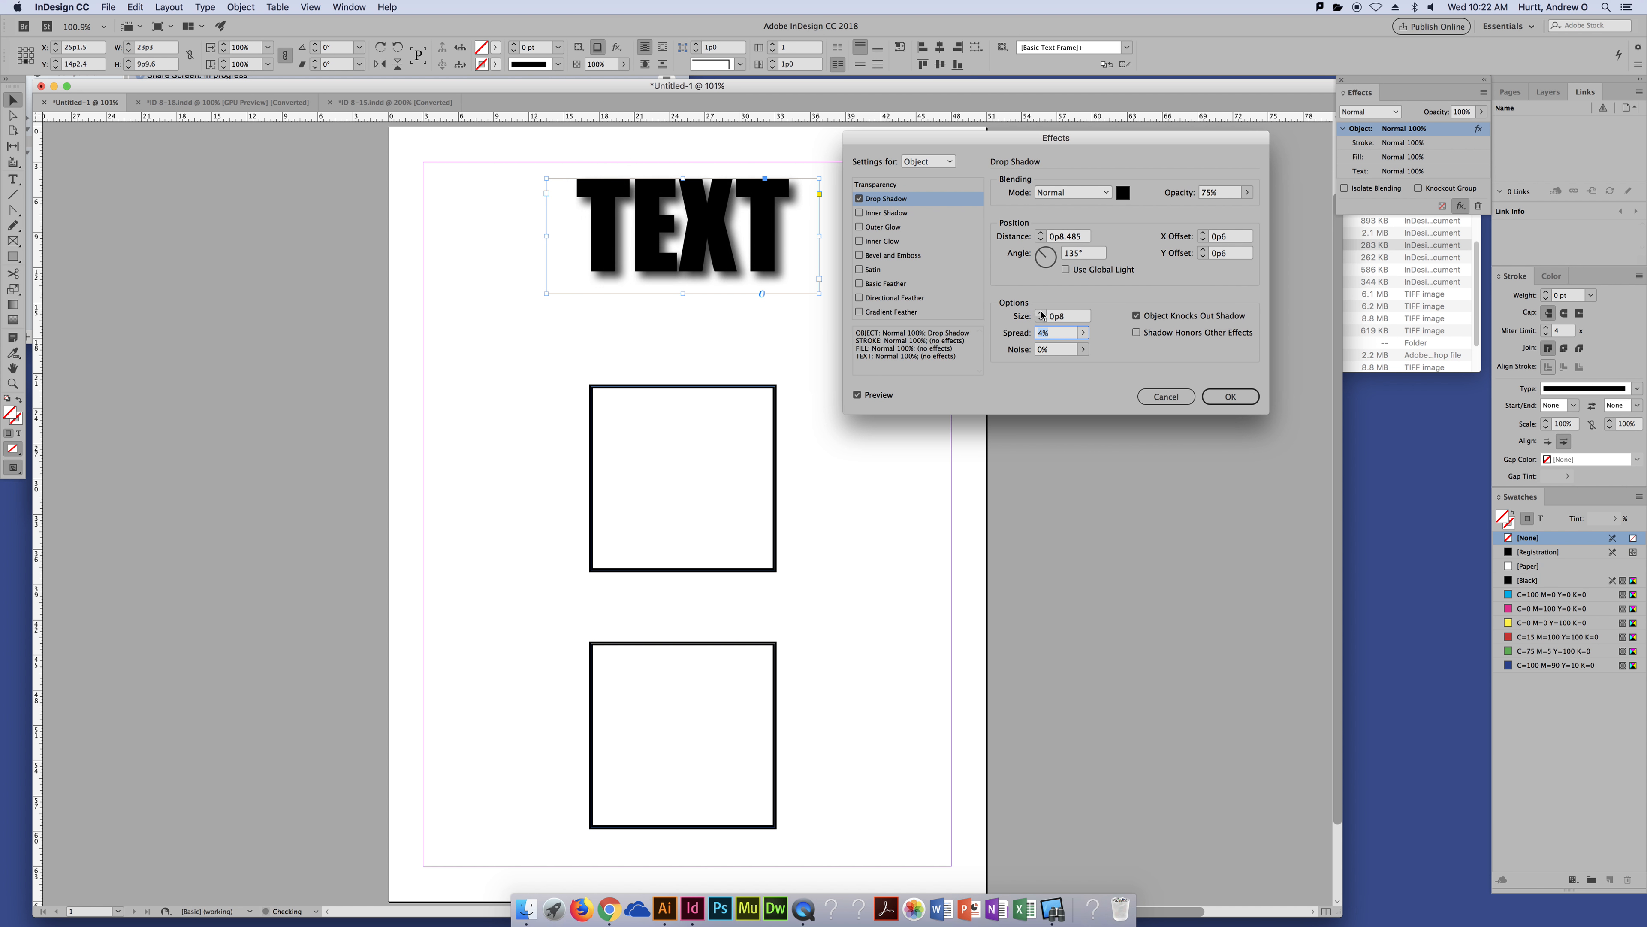
click(1041, 313)
click(1040, 313)
click(1041, 313)
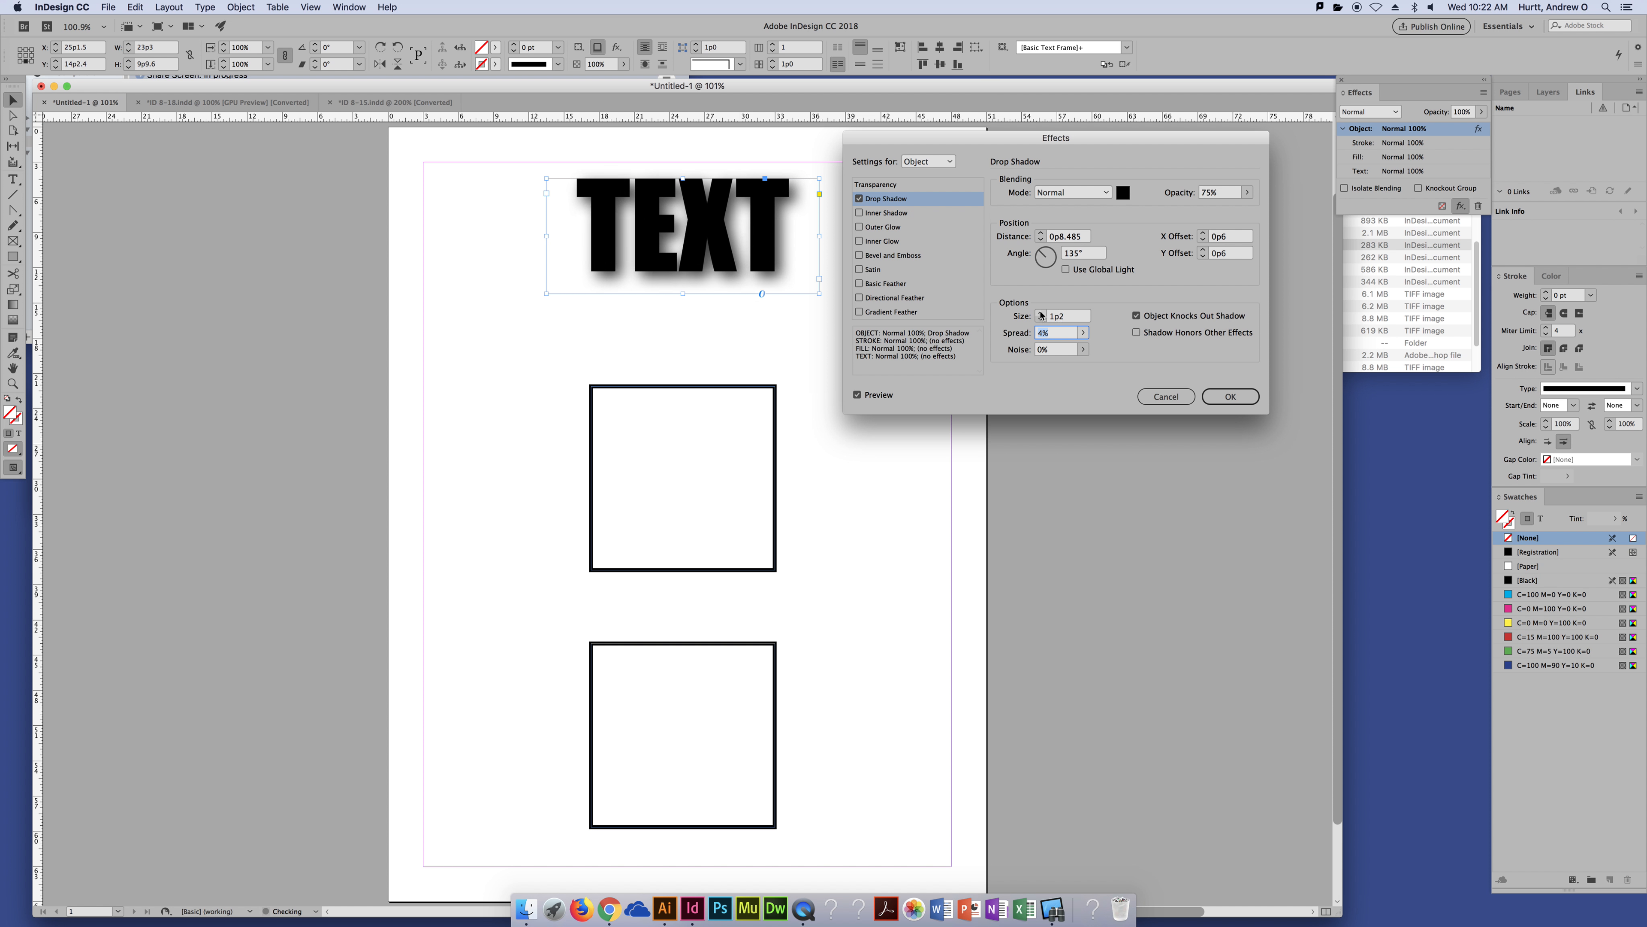
click(1040, 313)
click(1040, 313)
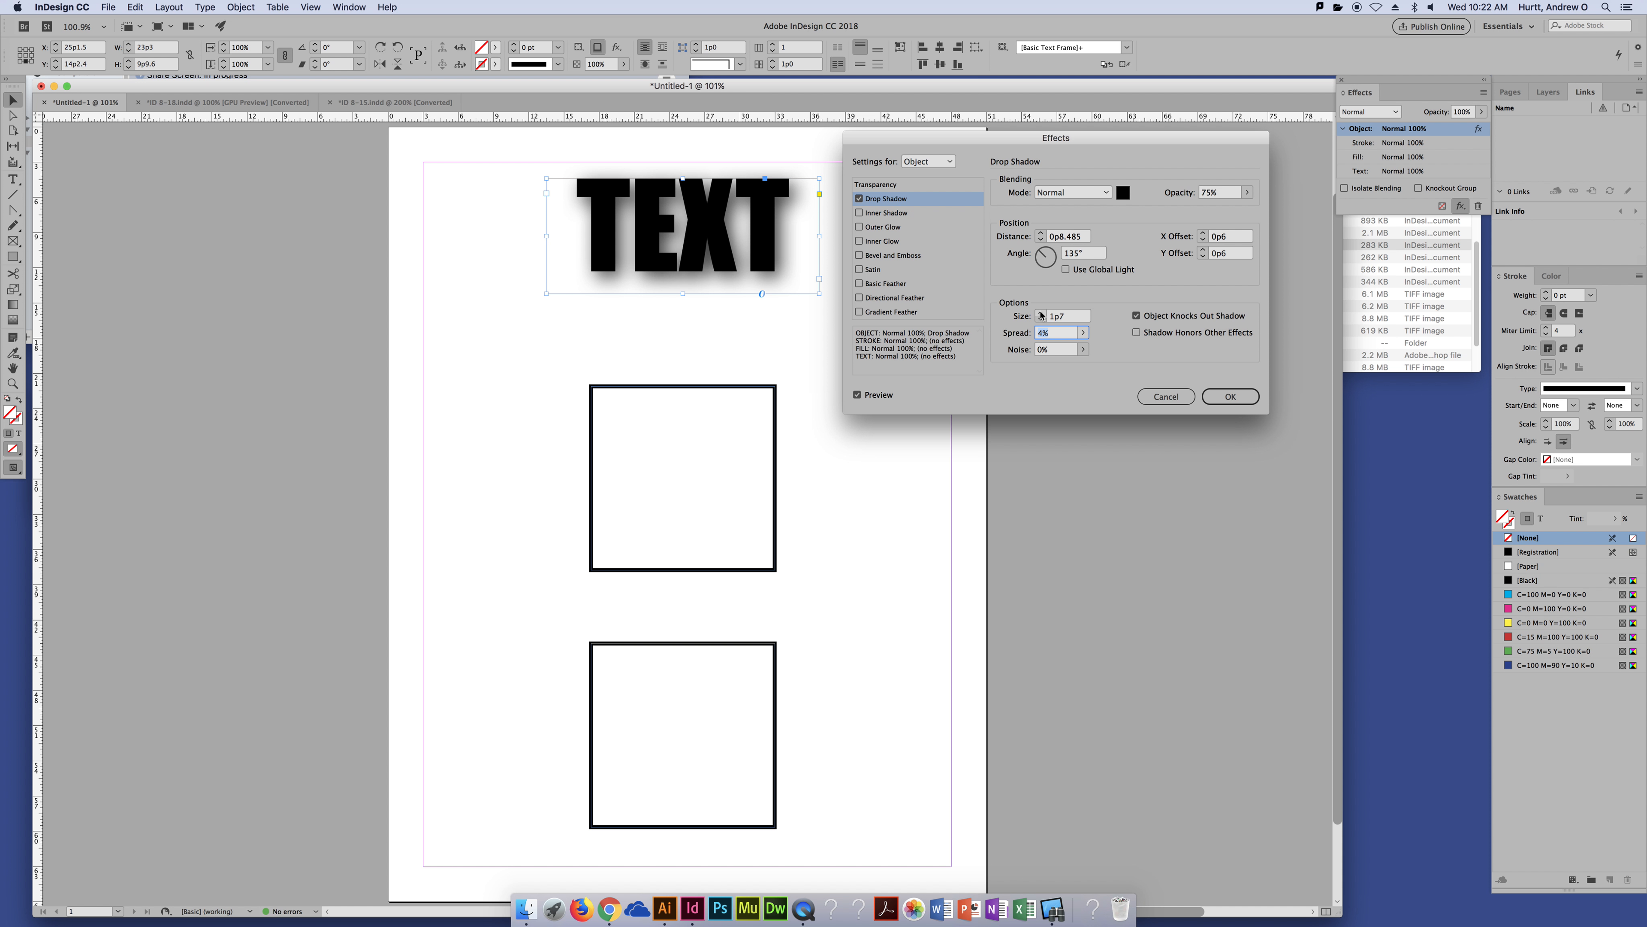
click(1041, 313)
click(1041, 312)
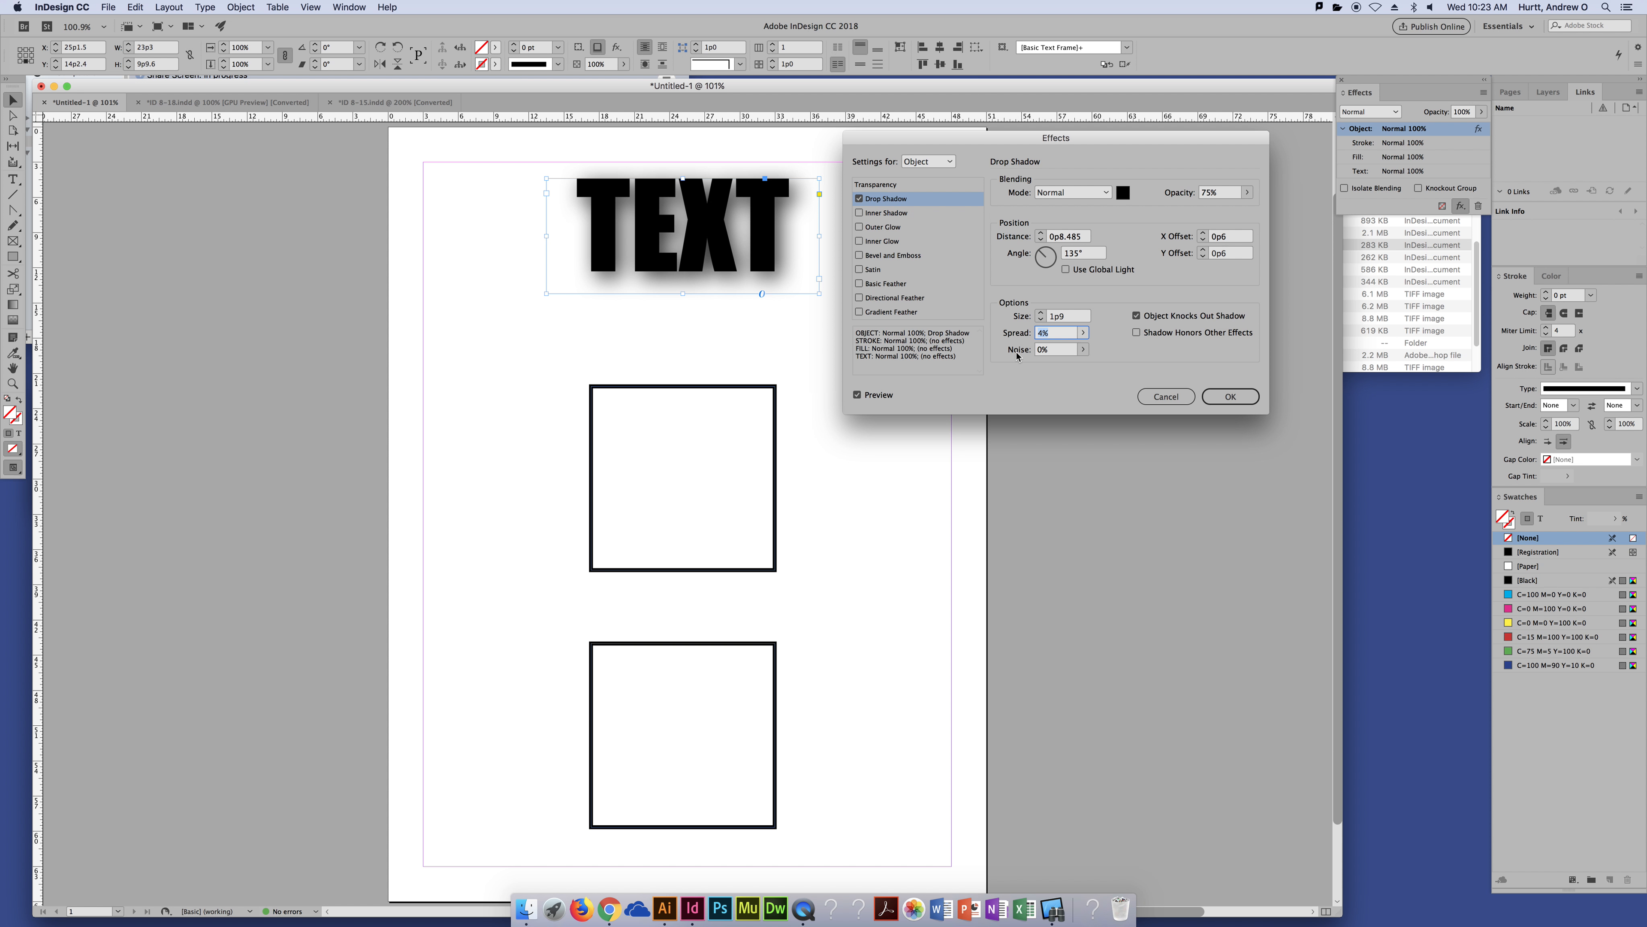
Reduce the drop shadow's size to 0p10.
click(1041, 320)
click(1040, 320)
click(1042, 320)
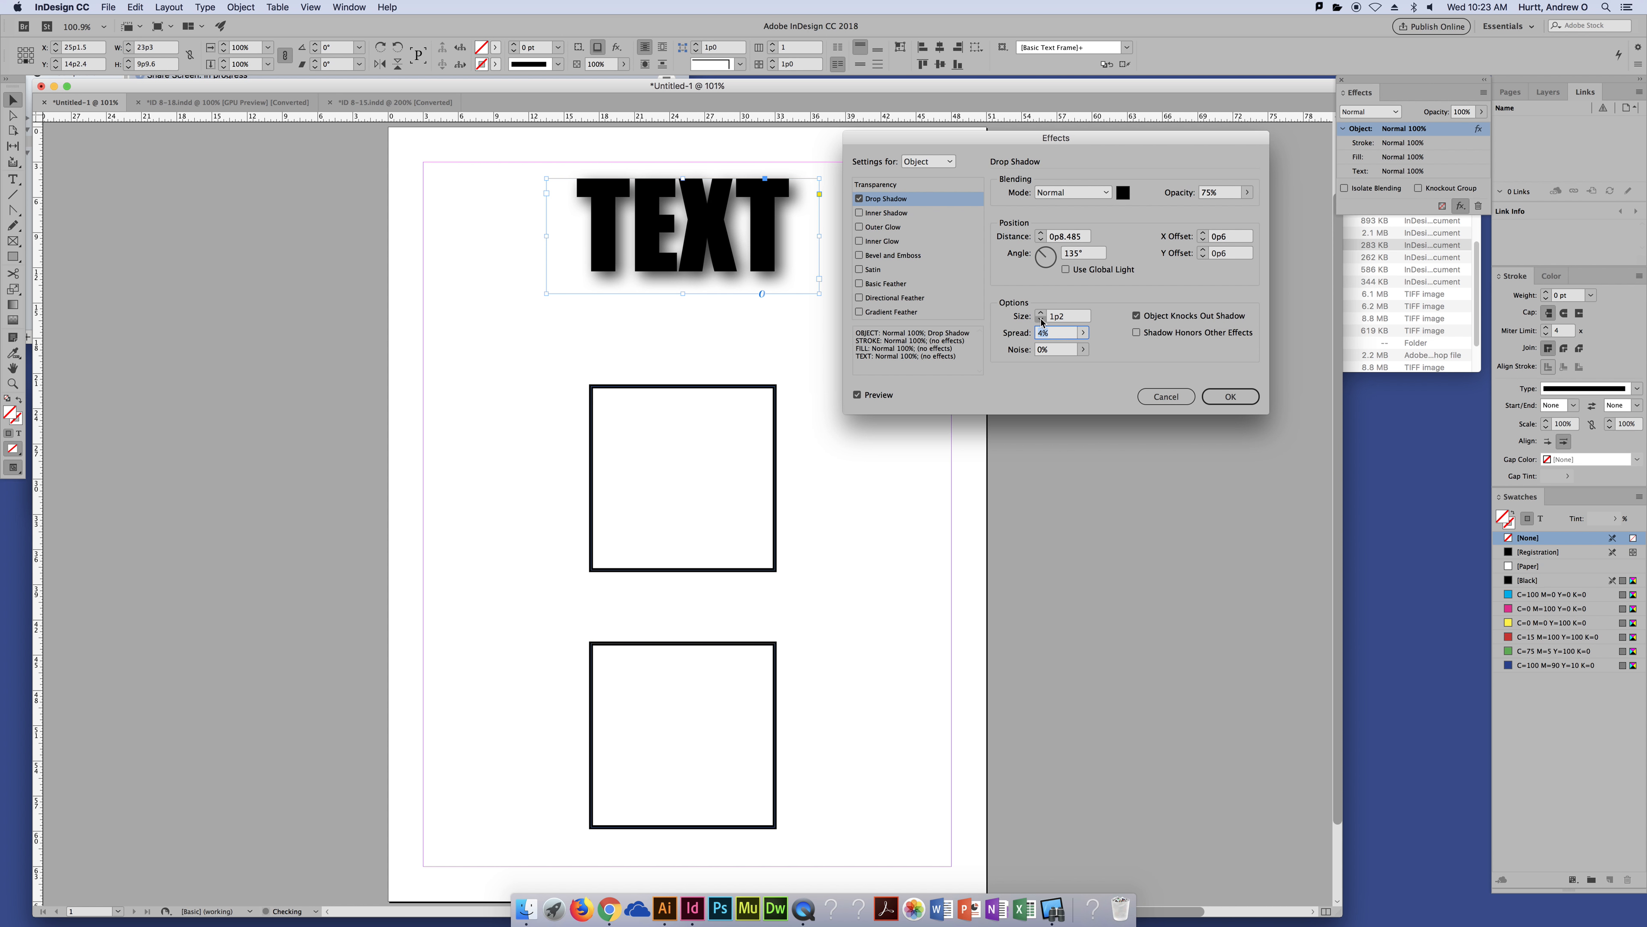
click(1041, 320)
click(1041, 320)
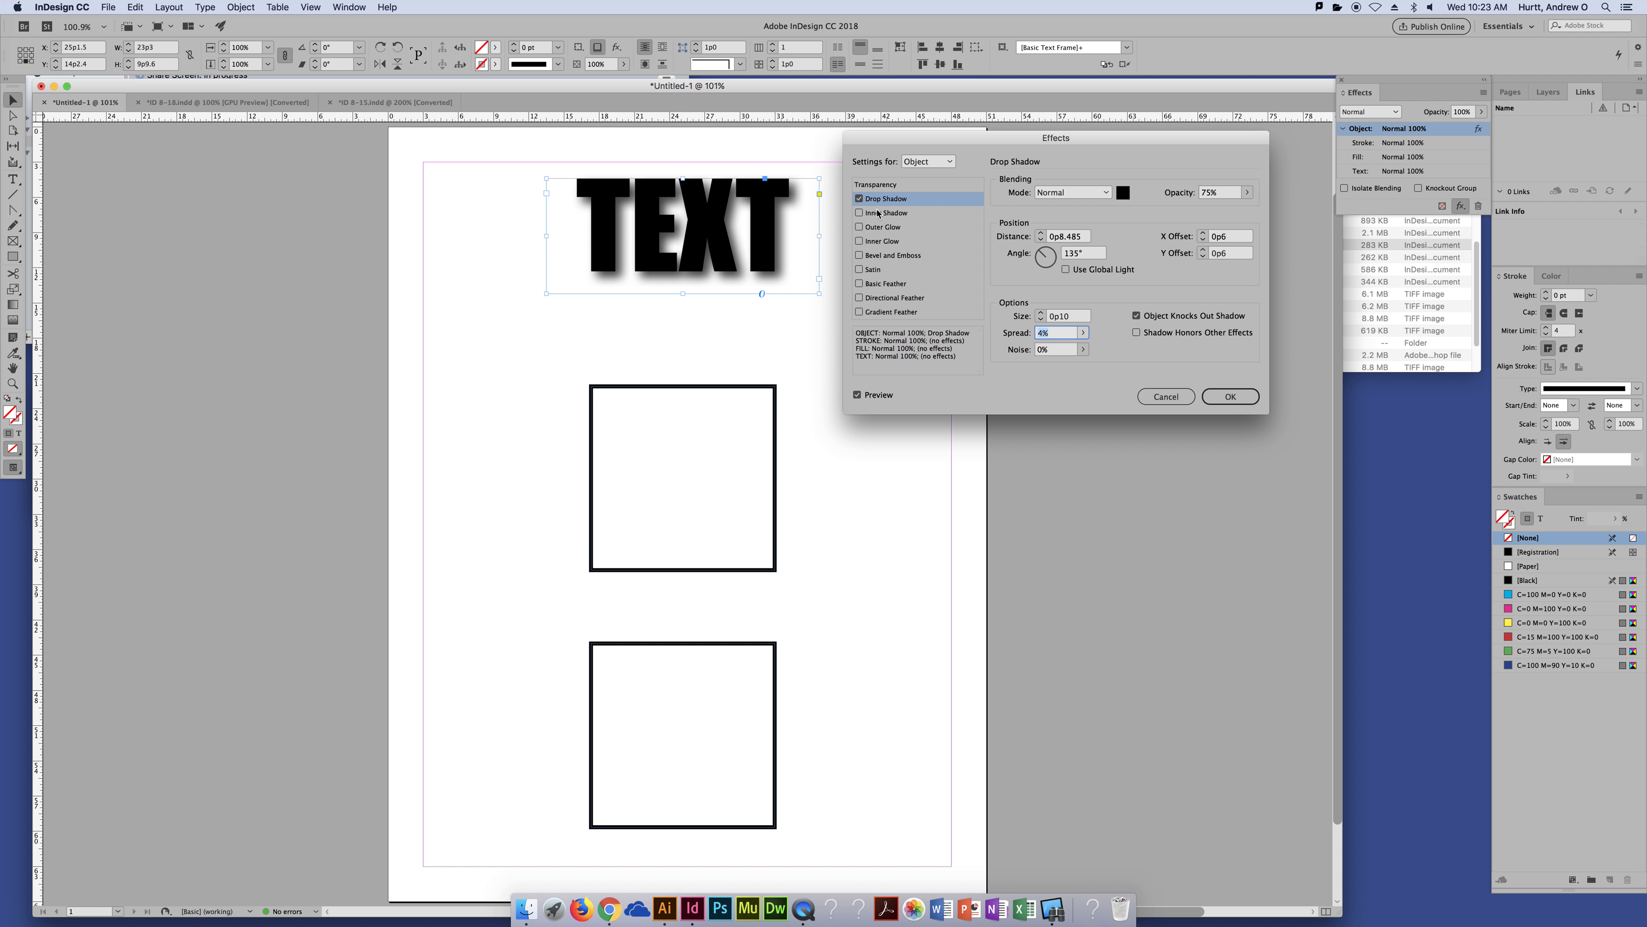
click(1235, 397)
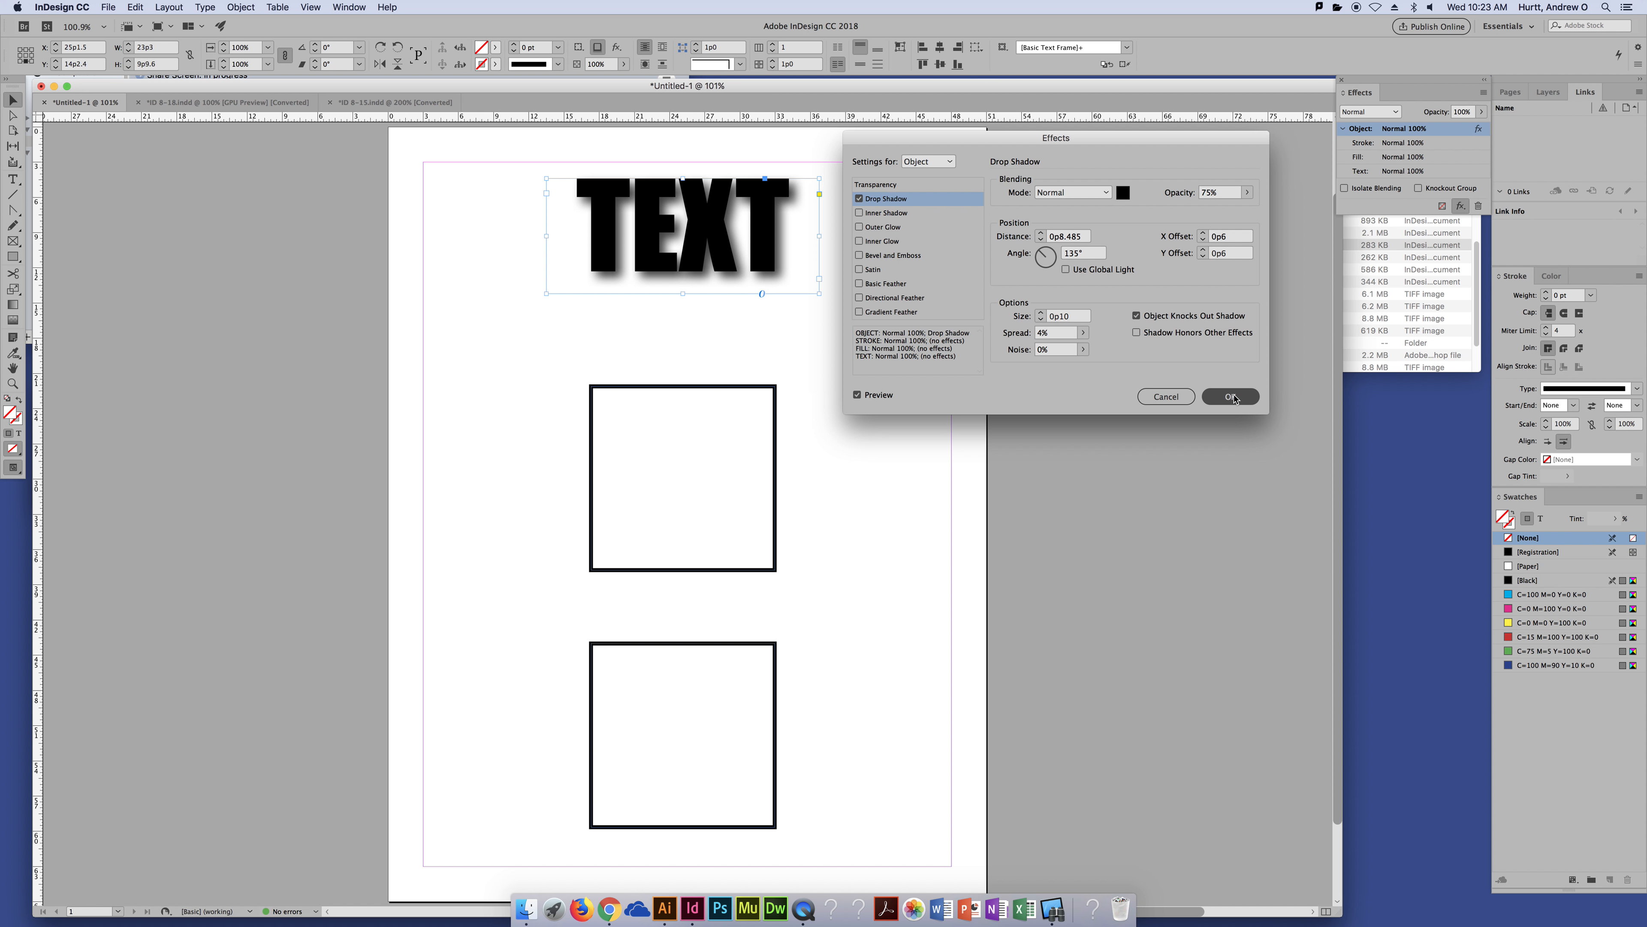
Try the red, green and blue swatches as the drop shadow's color, ending on the cyan C=100 M=0 Y=0 K=0 swatch.
click(1123, 193)
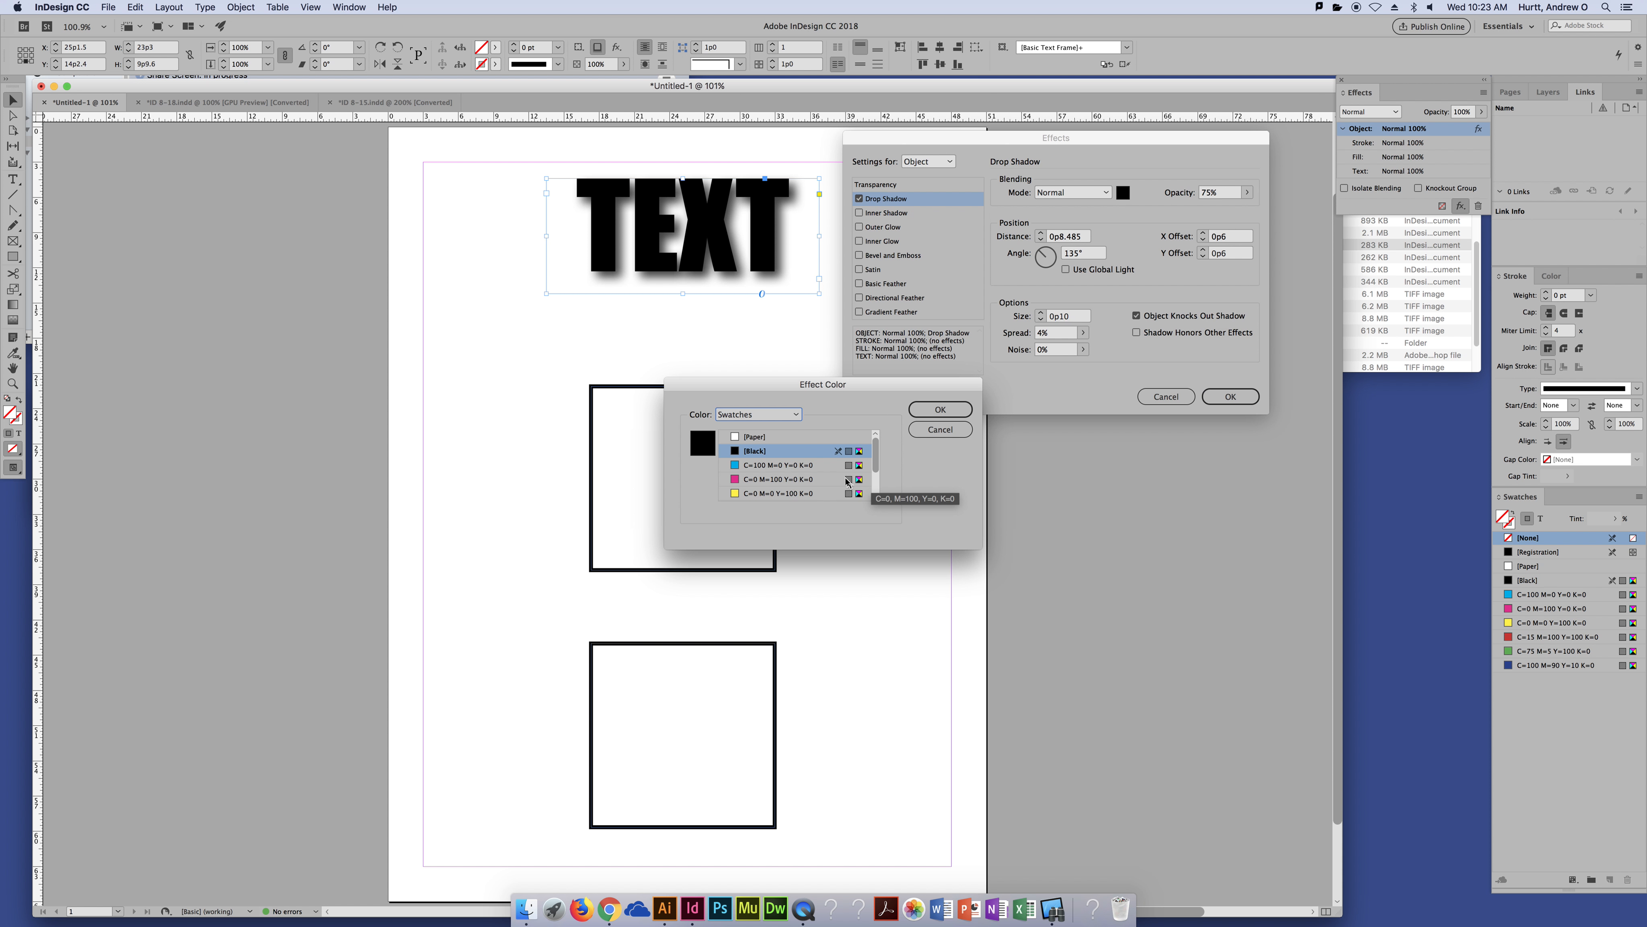
scroll(874, 480, down, 3)
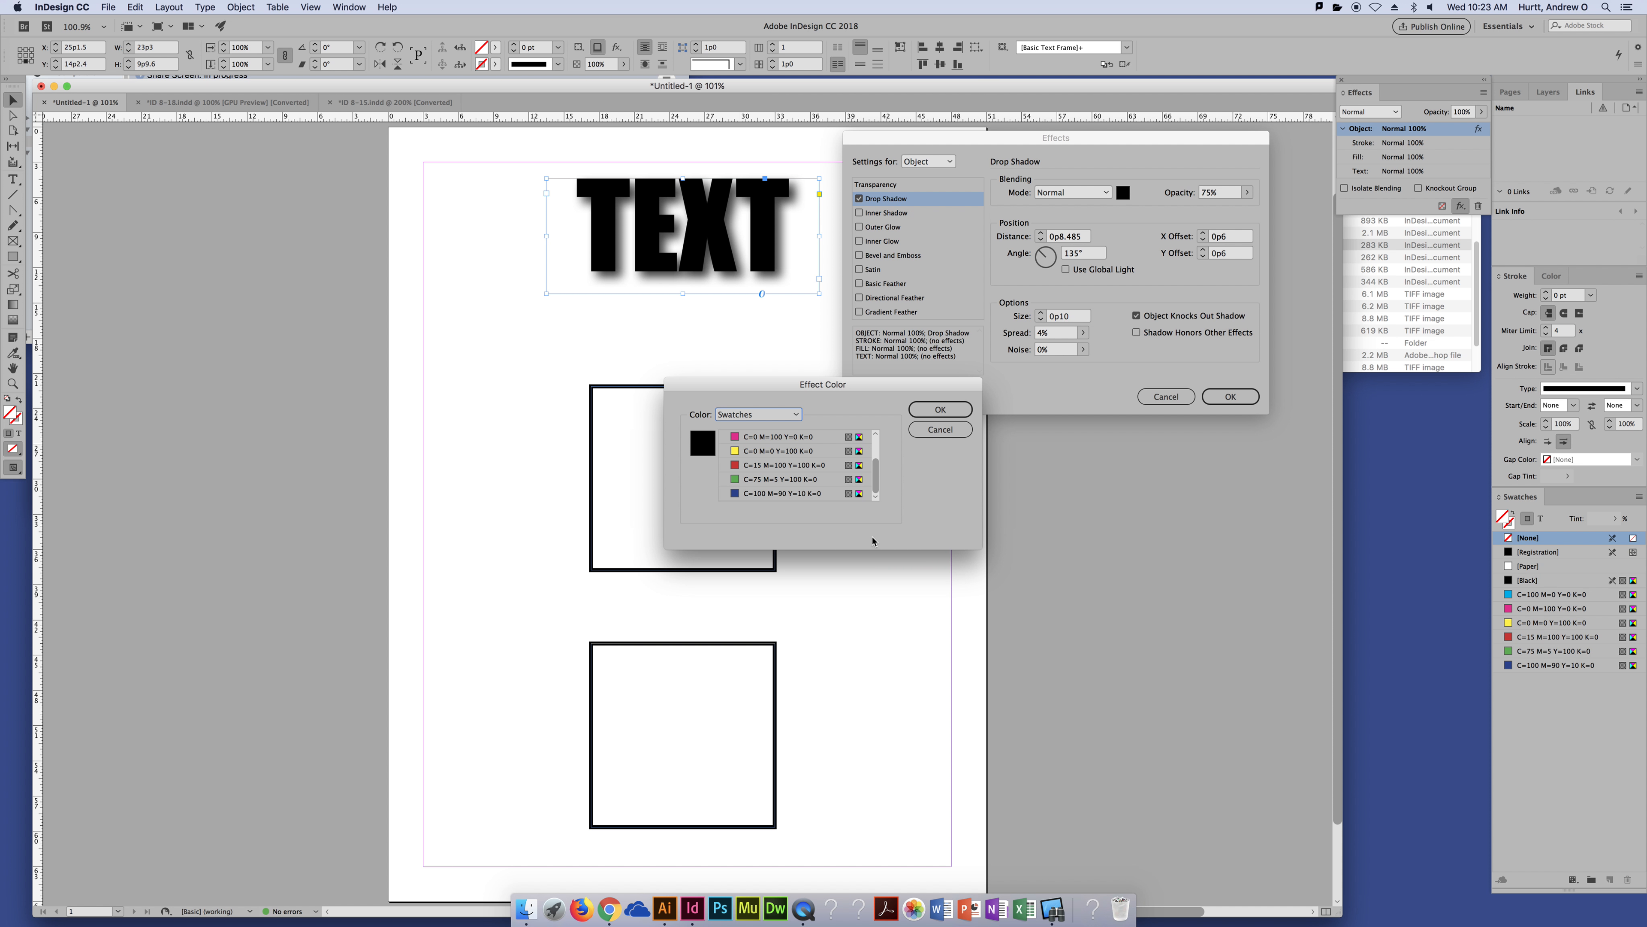
click(801, 465)
click(803, 482)
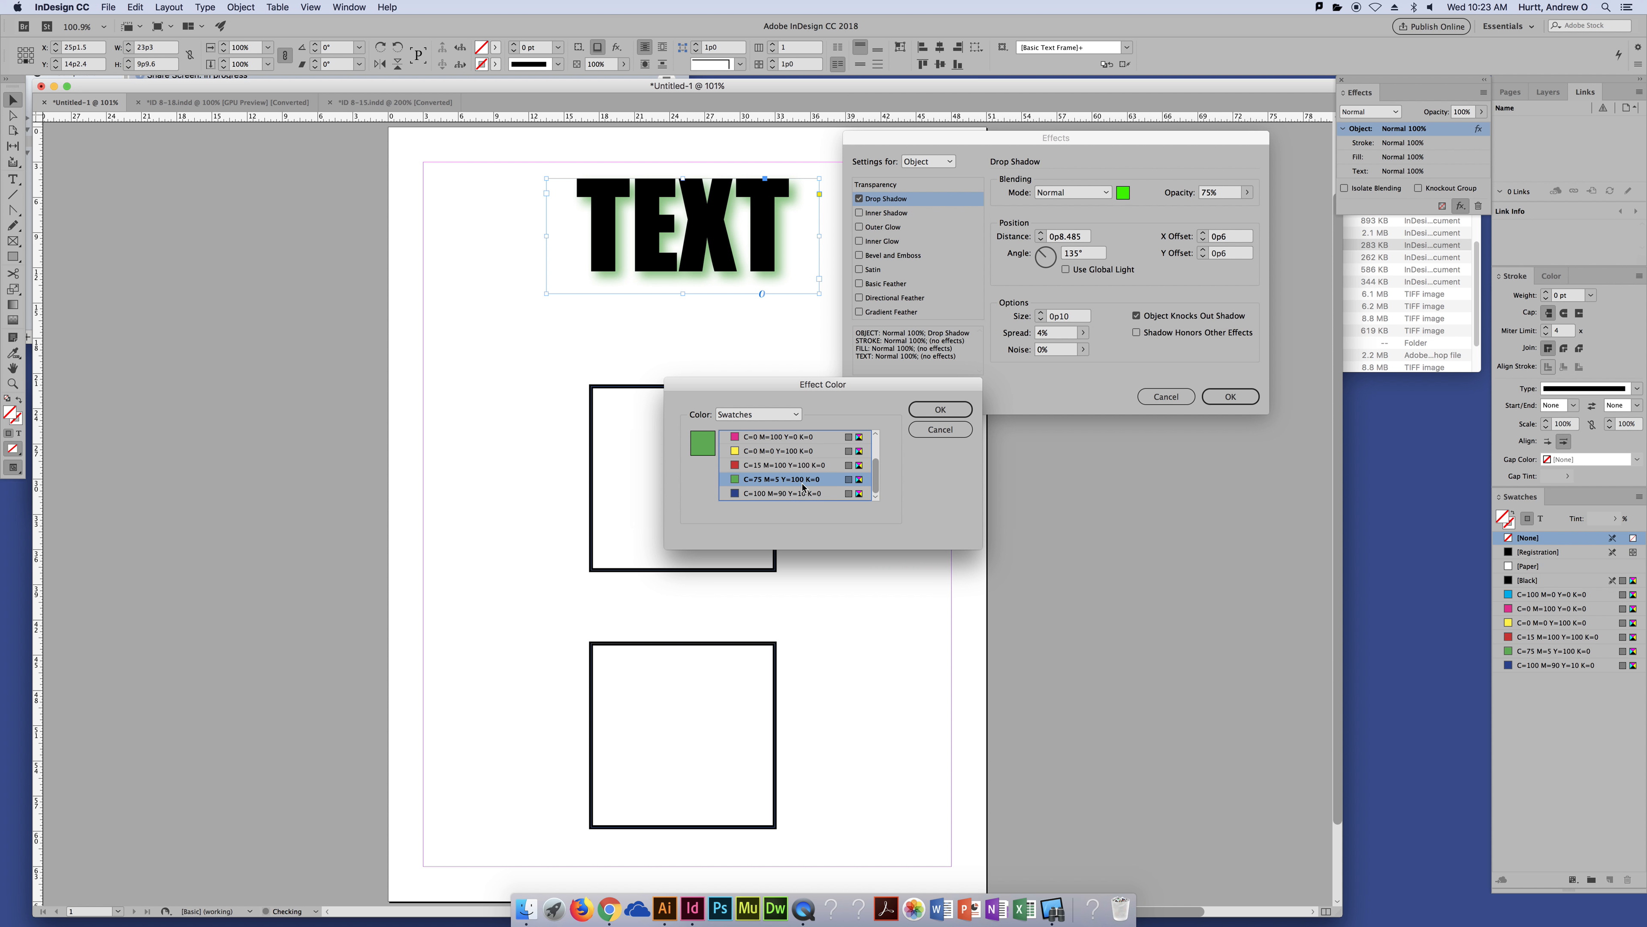
click(797, 493)
scroll(793, 488, up, 3)
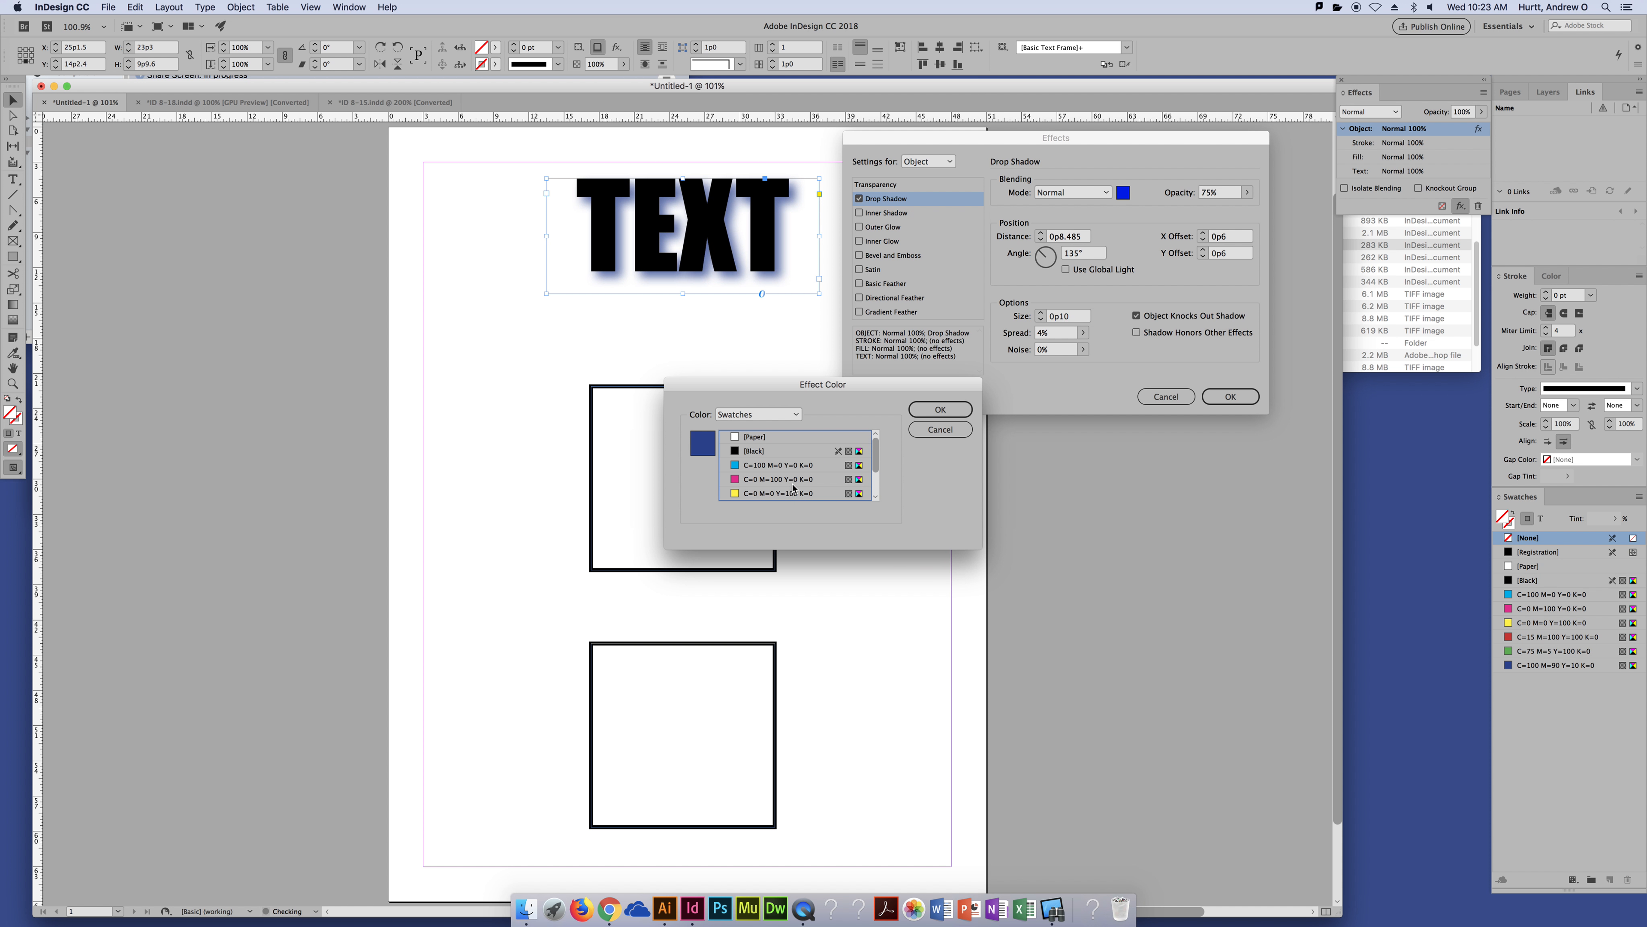
click(787, 466)
Switch the effect color's mode to CMYK, and return it to Swatches.
click(768, 419)
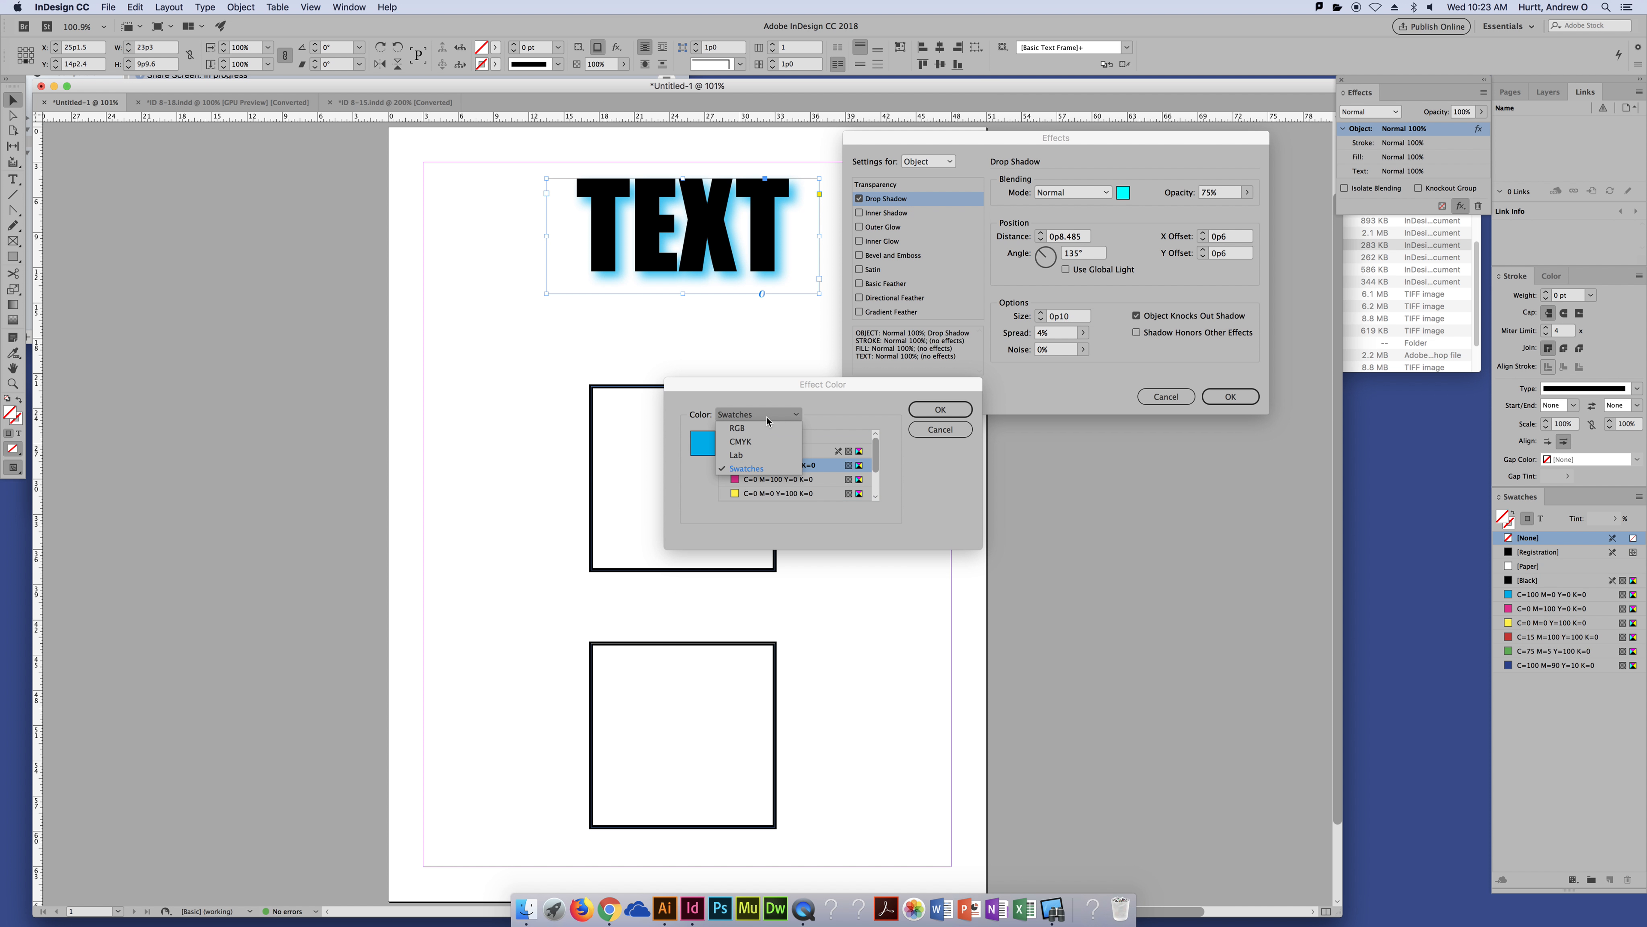
click(765, 443)
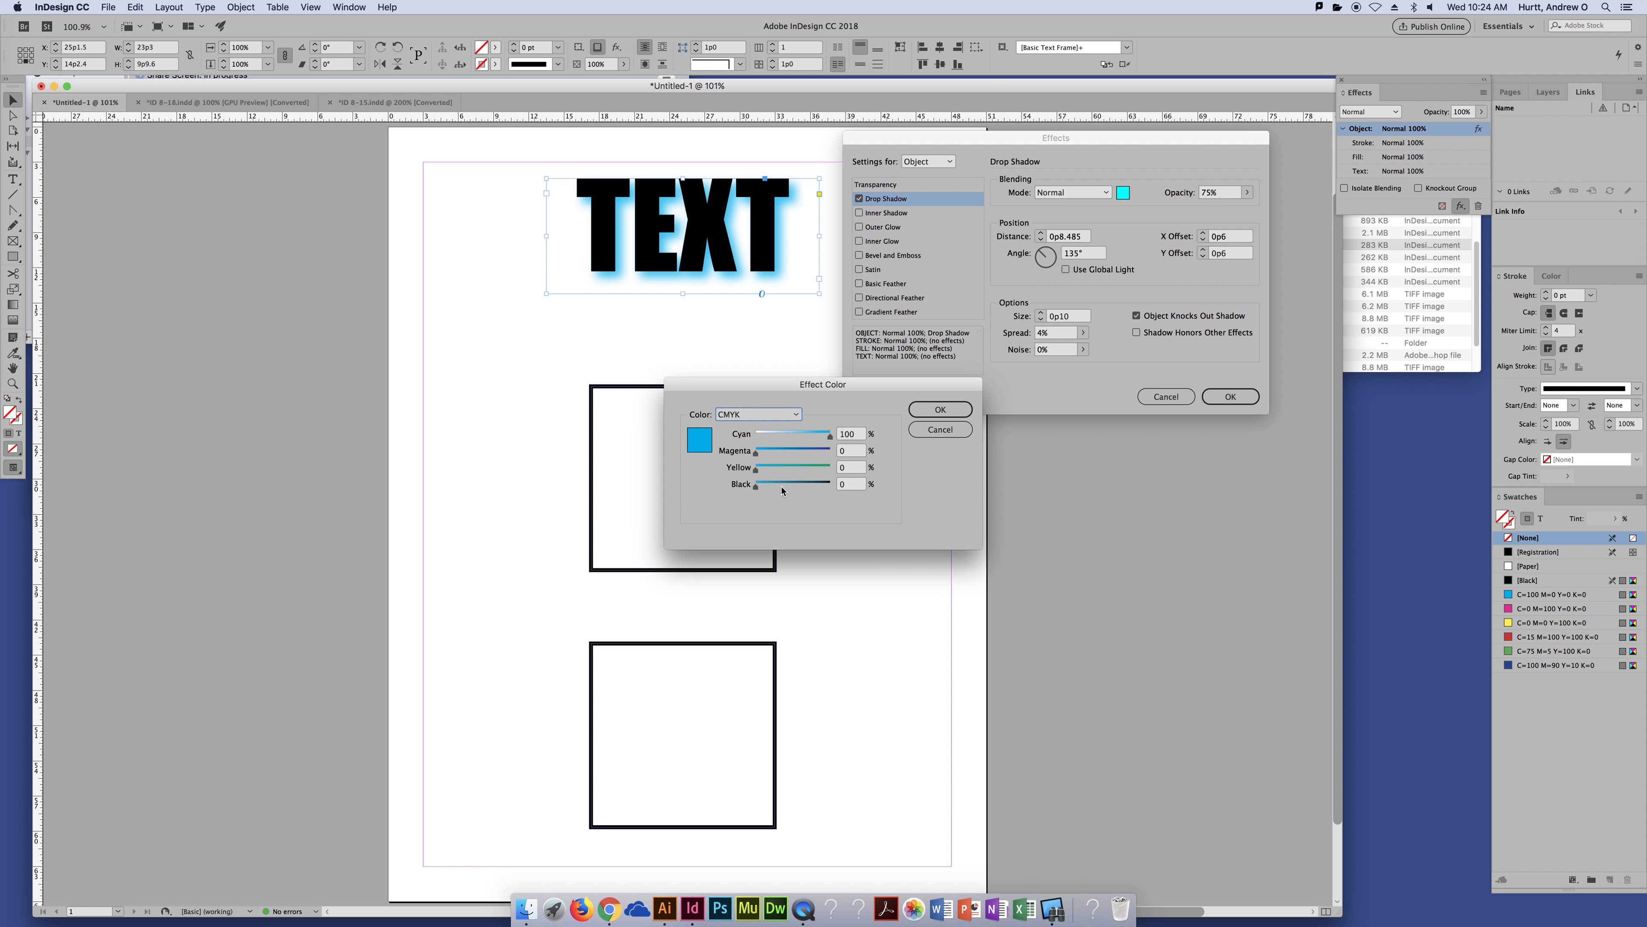
click(759, 414)
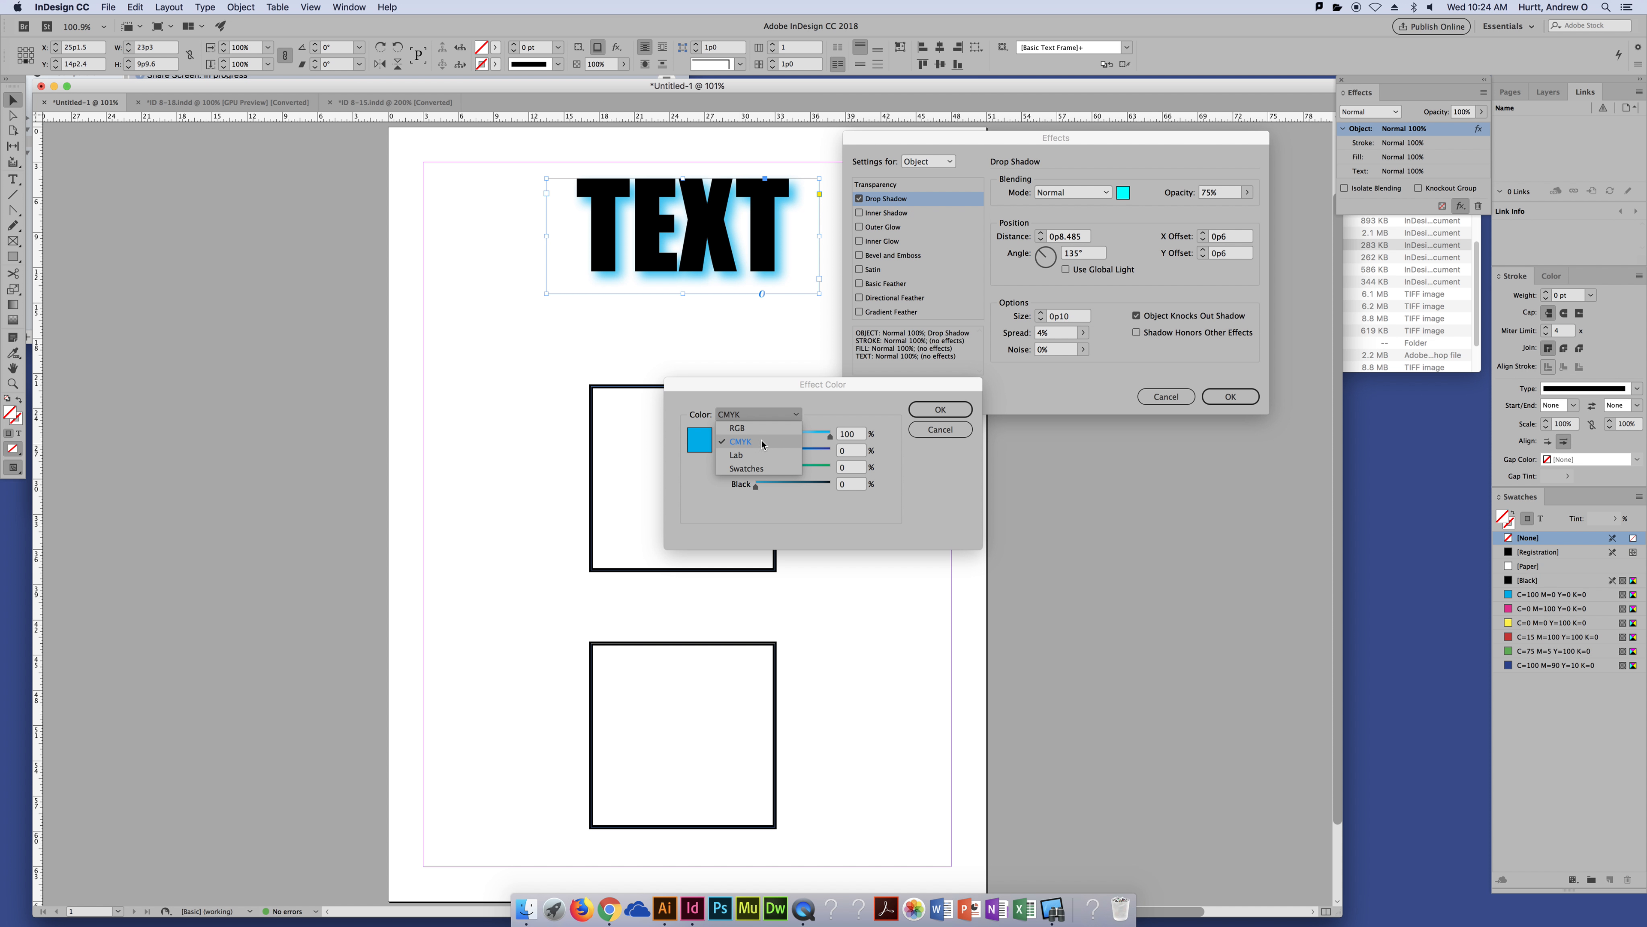
click(768, 469)
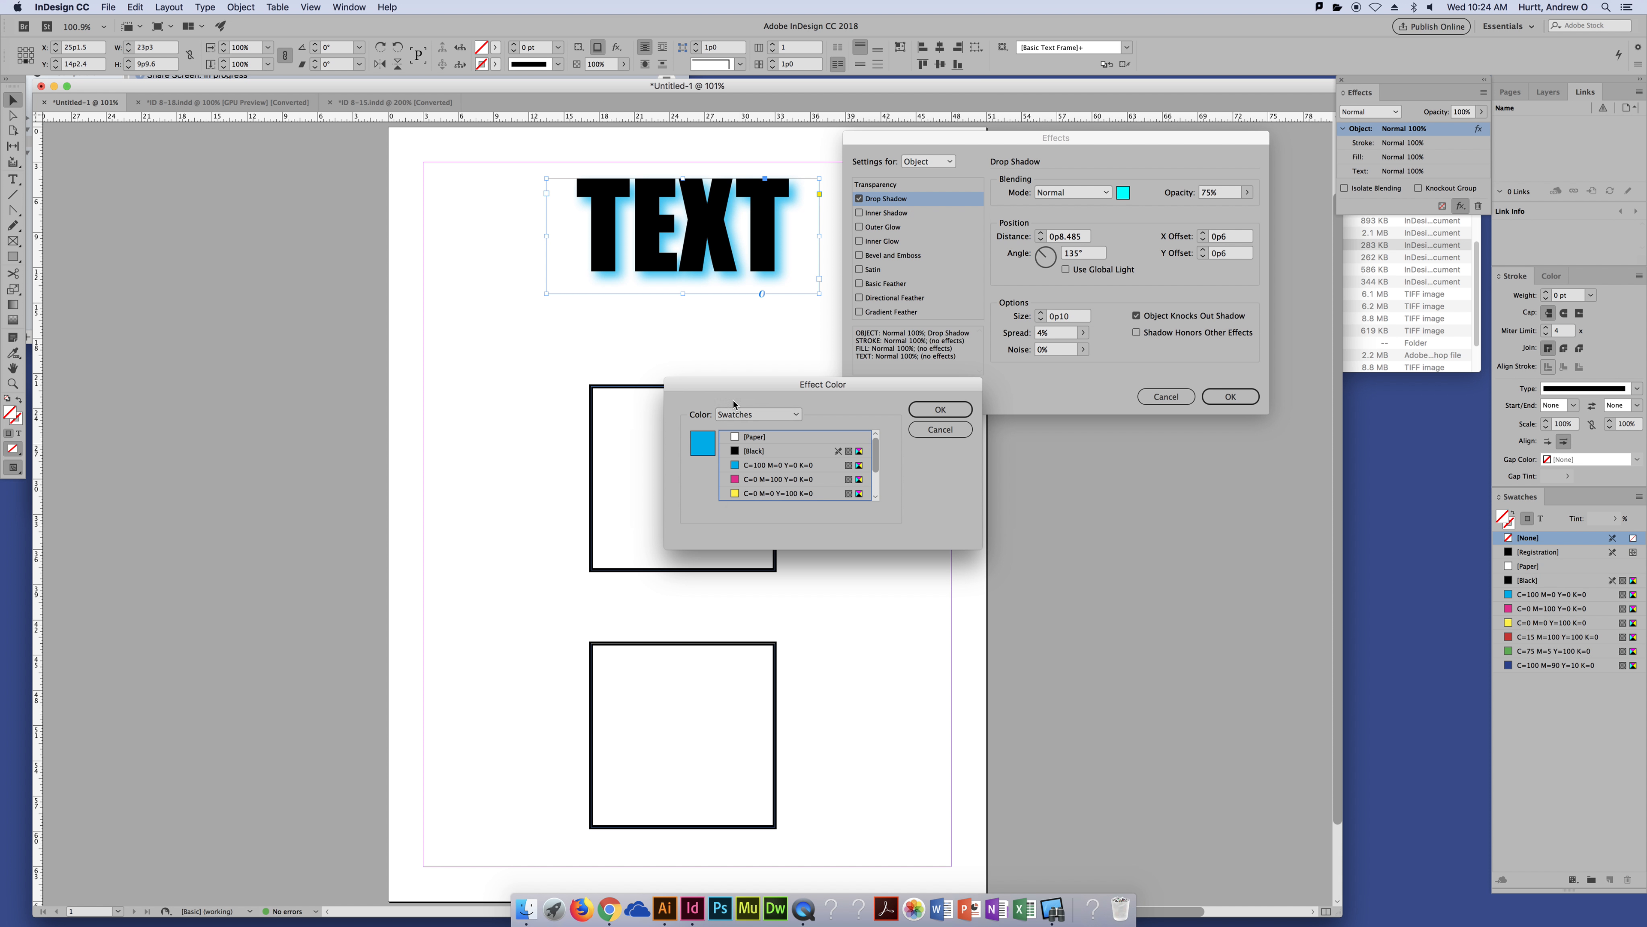
Try the yellow and magenta swatches for the drop shadow, and apply the red C=15 M=100 Y=100 K=0 swatch.
click(792, 492)
click(788, 480)
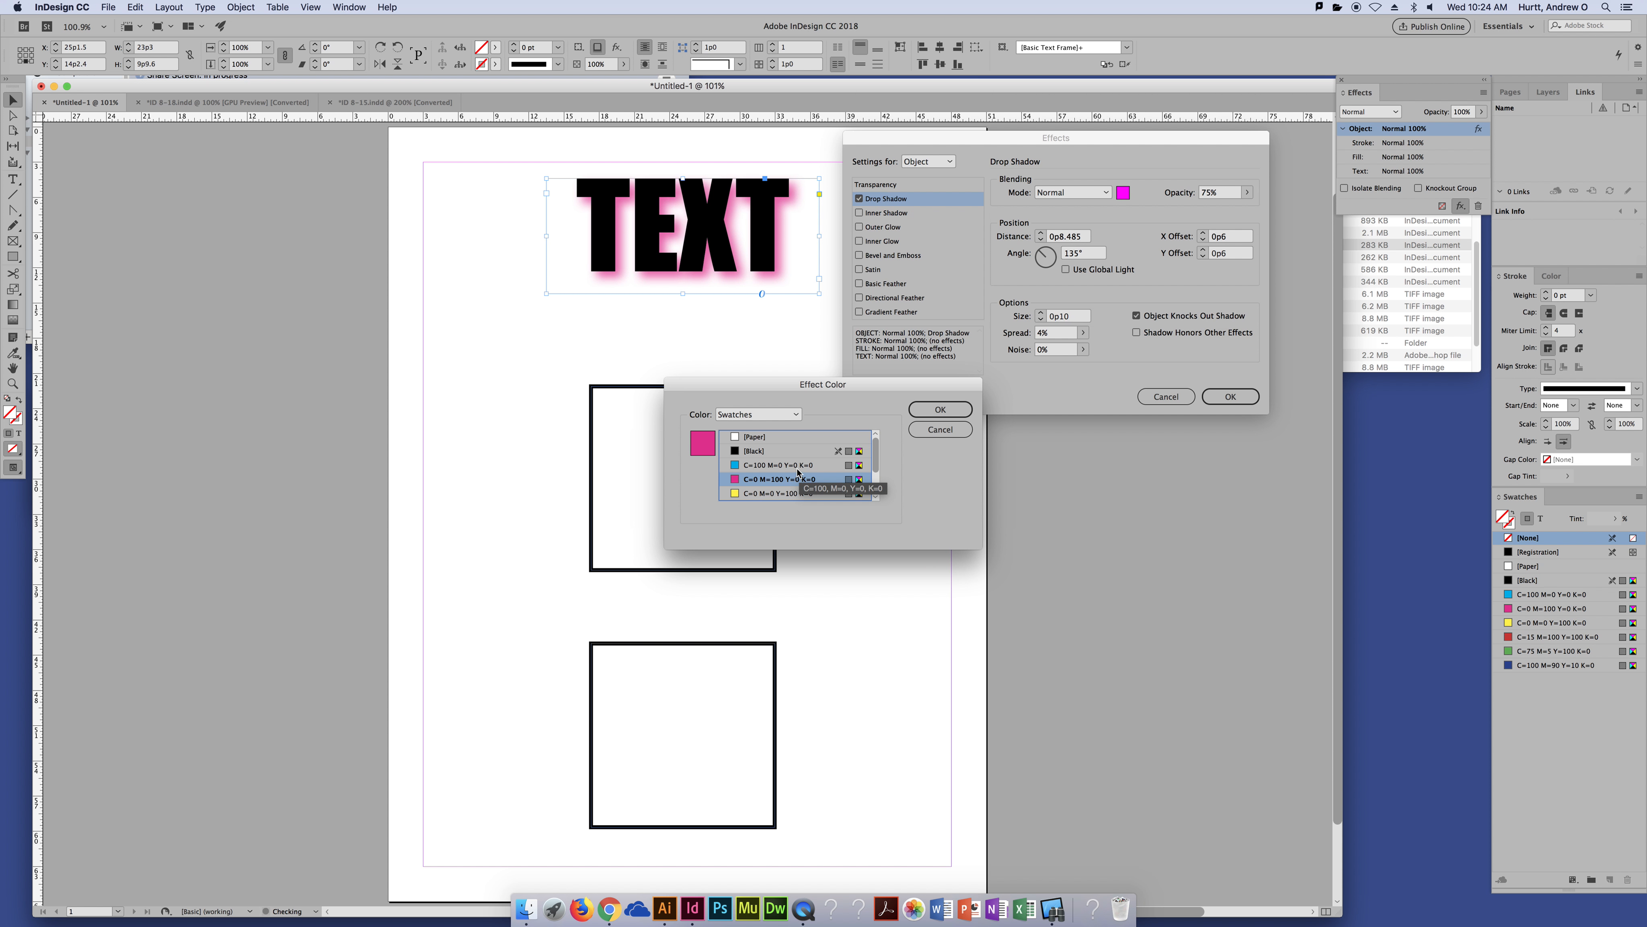
scroll(790, 473, down, 3)
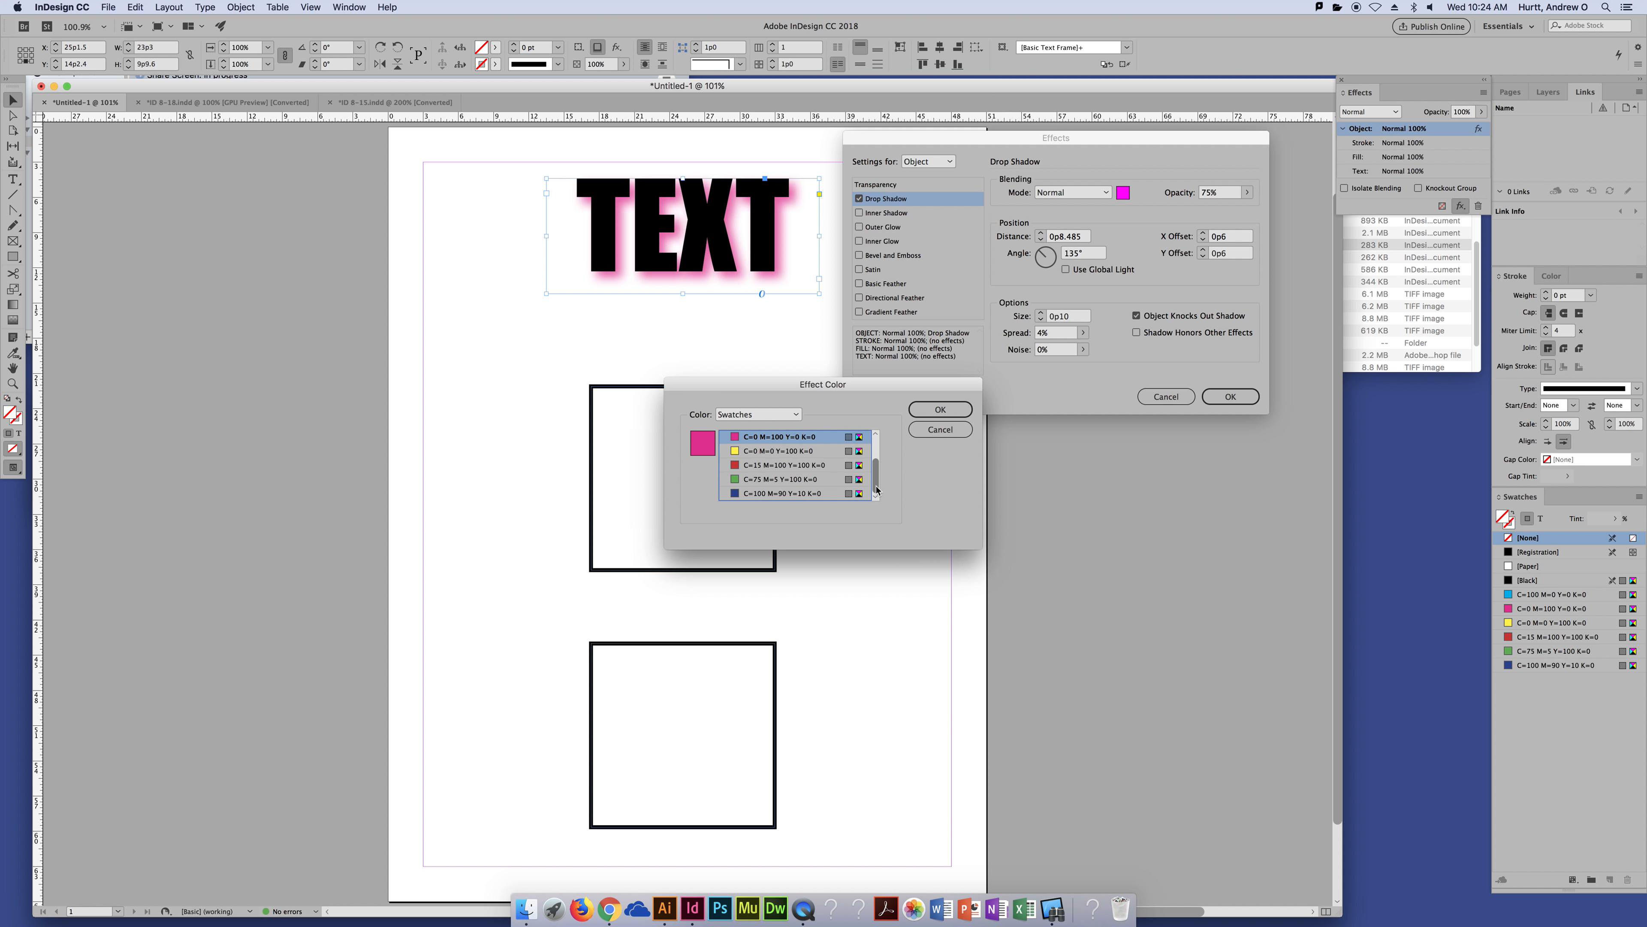
click(789, 467)
click(928, 411)
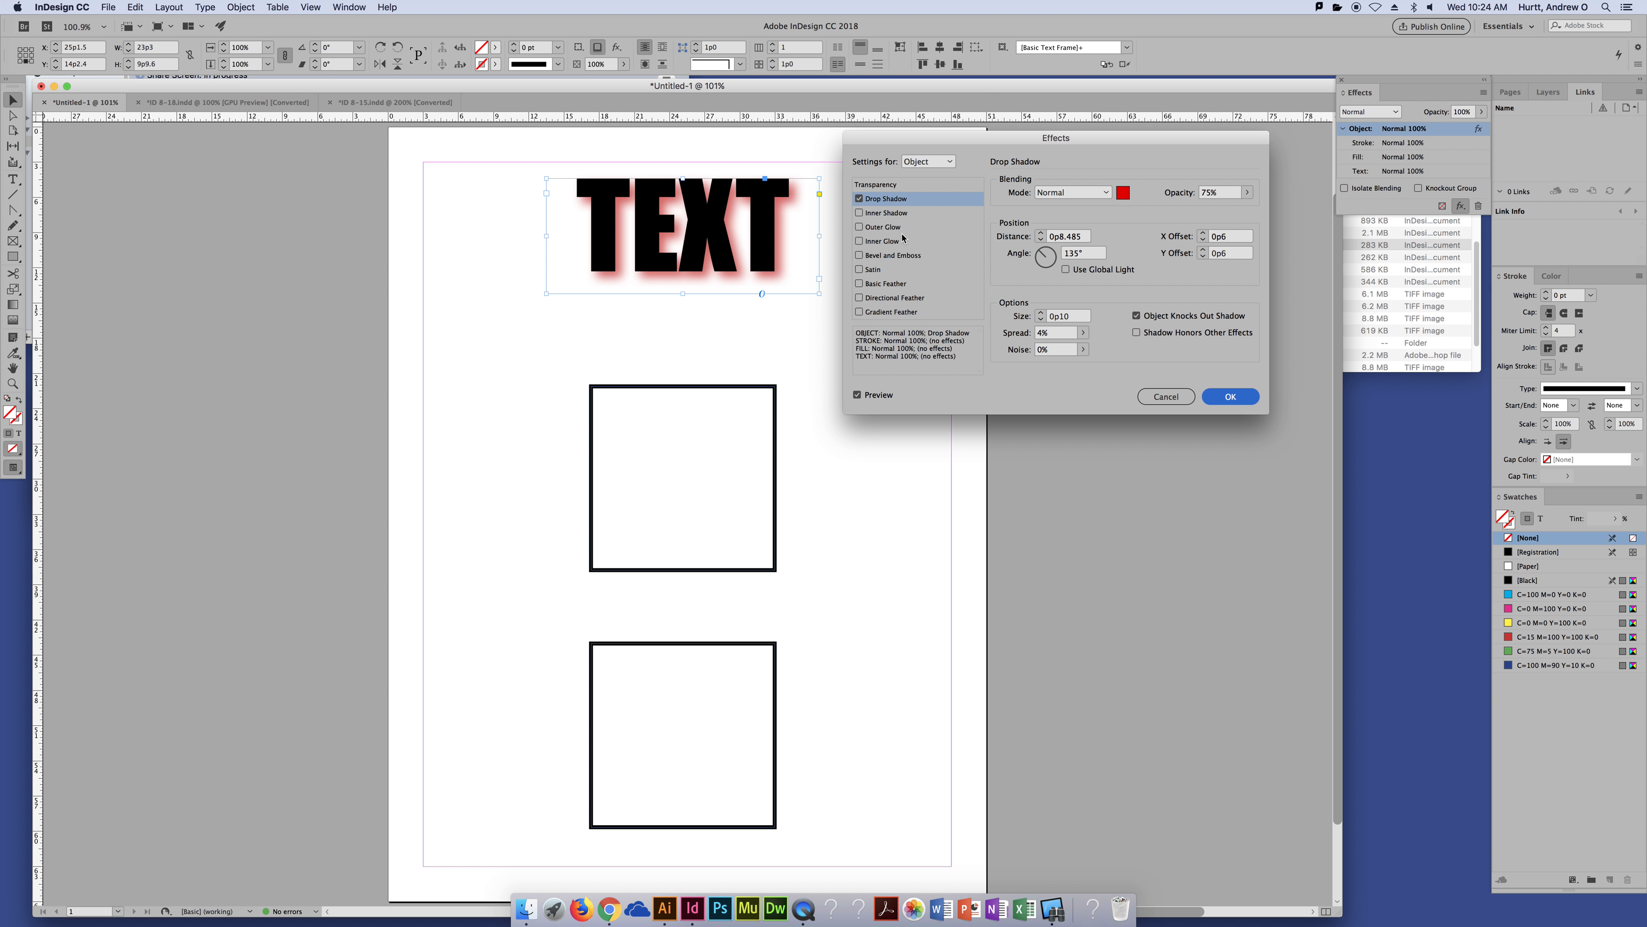
Turn off the drop shadow on the TEXT frame and enable Outer Glow, showing its settings.
click(860, 198)
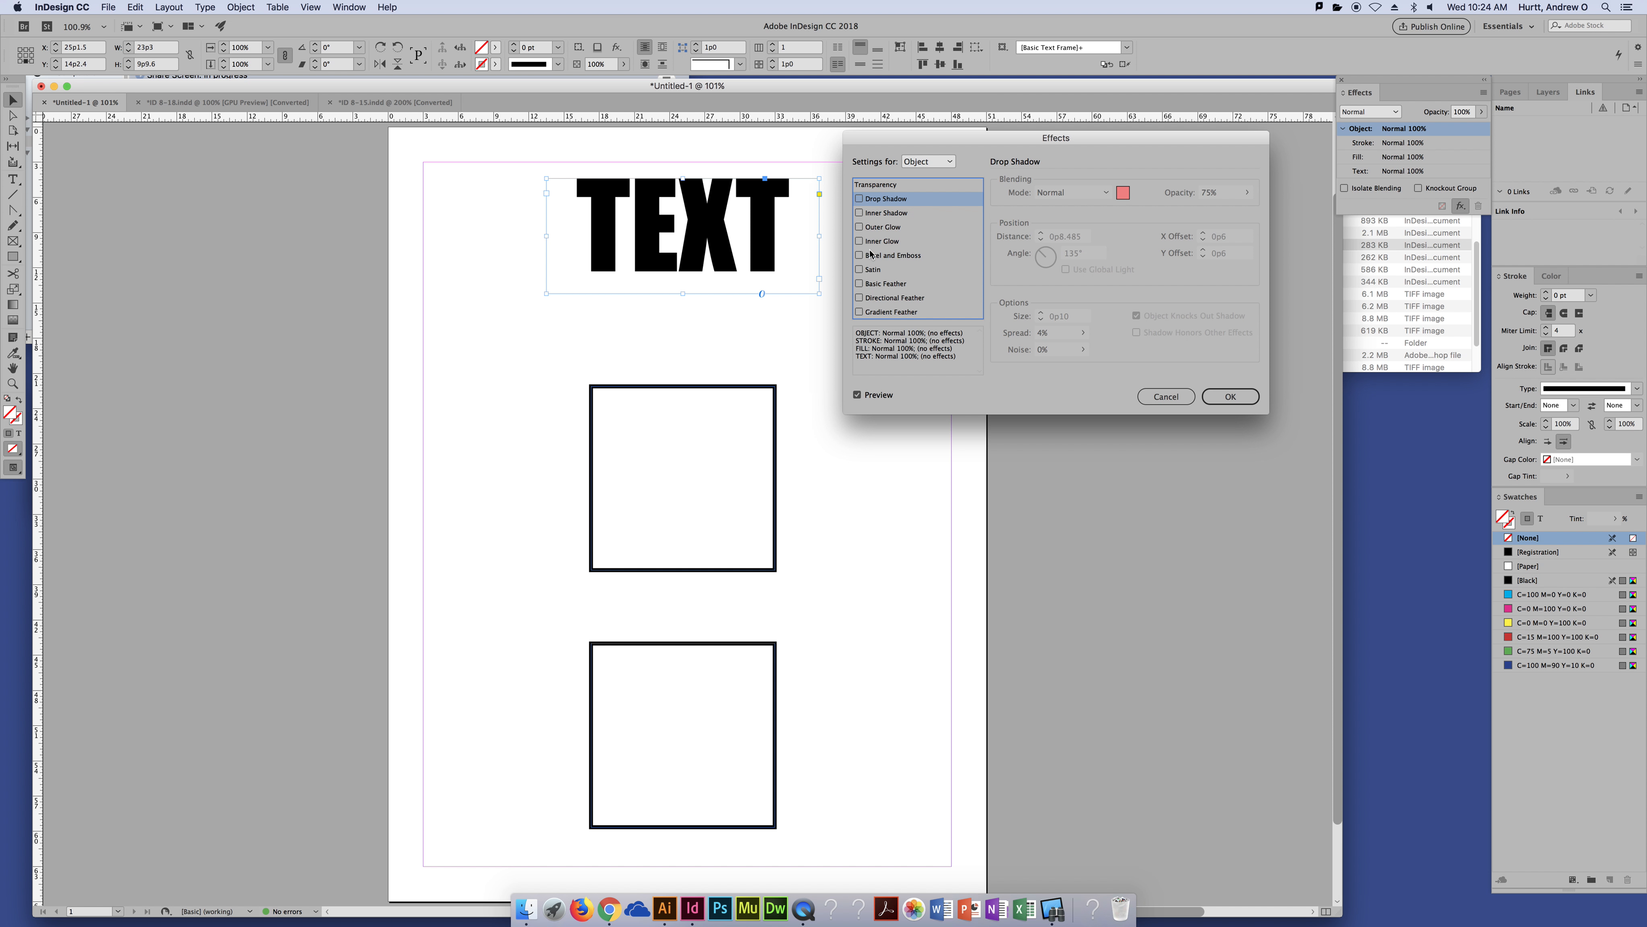
click(859, 227)
click(881, 227)
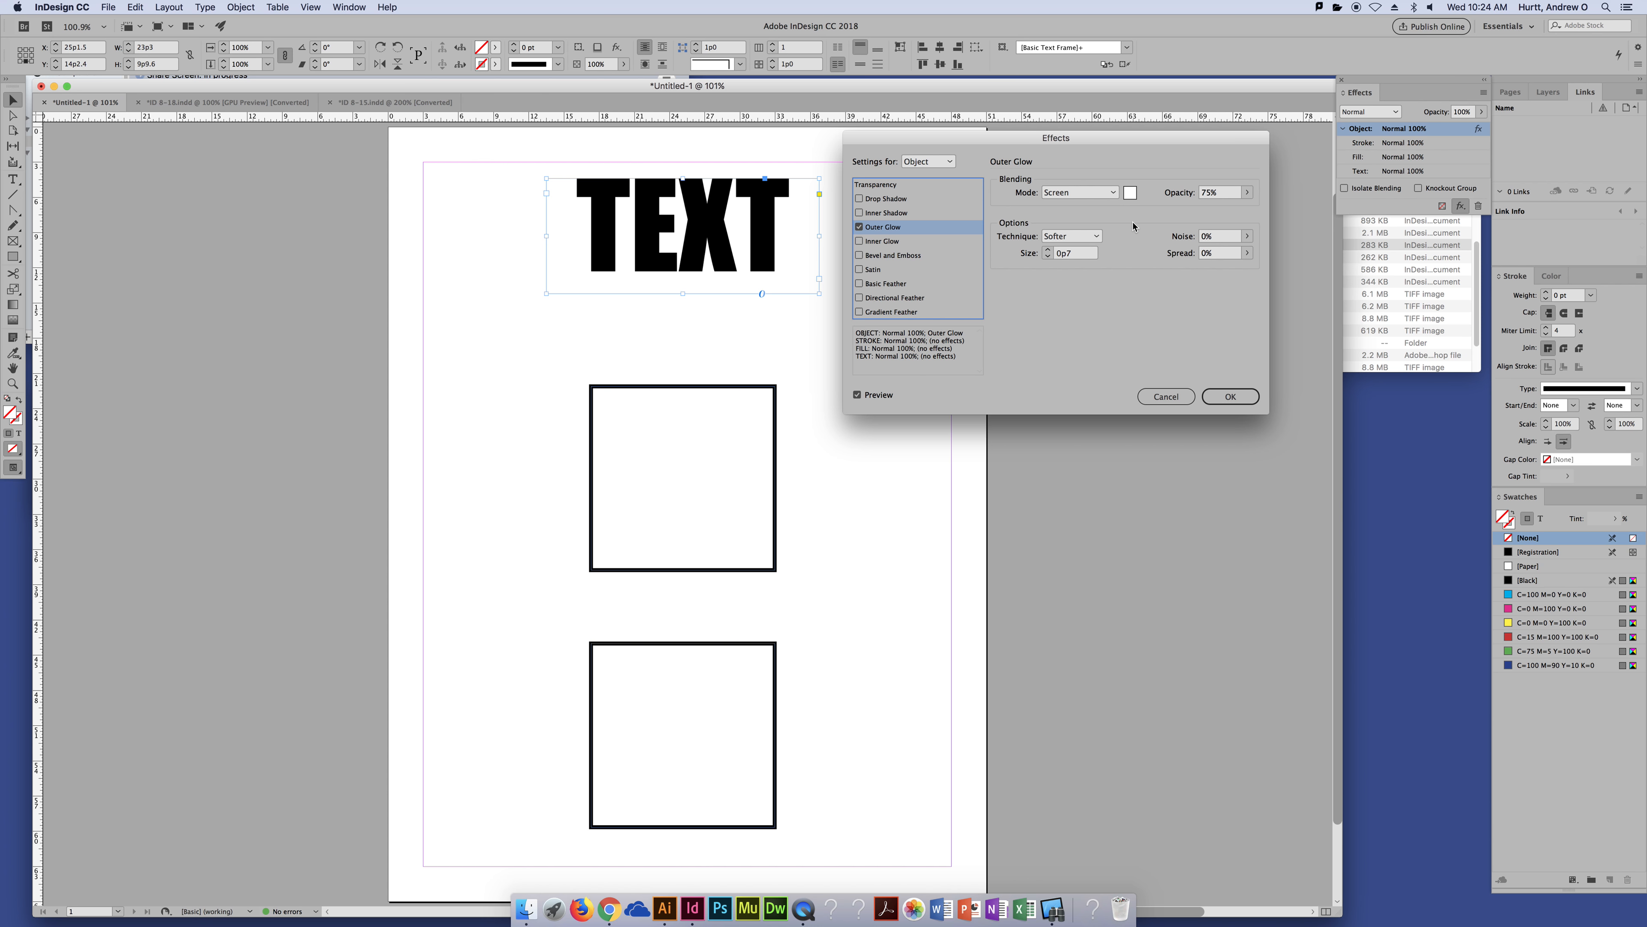
Set the outer glow's color to the red C=15 M=100 Y=100 K=0 swatch.
click(1129, 192)
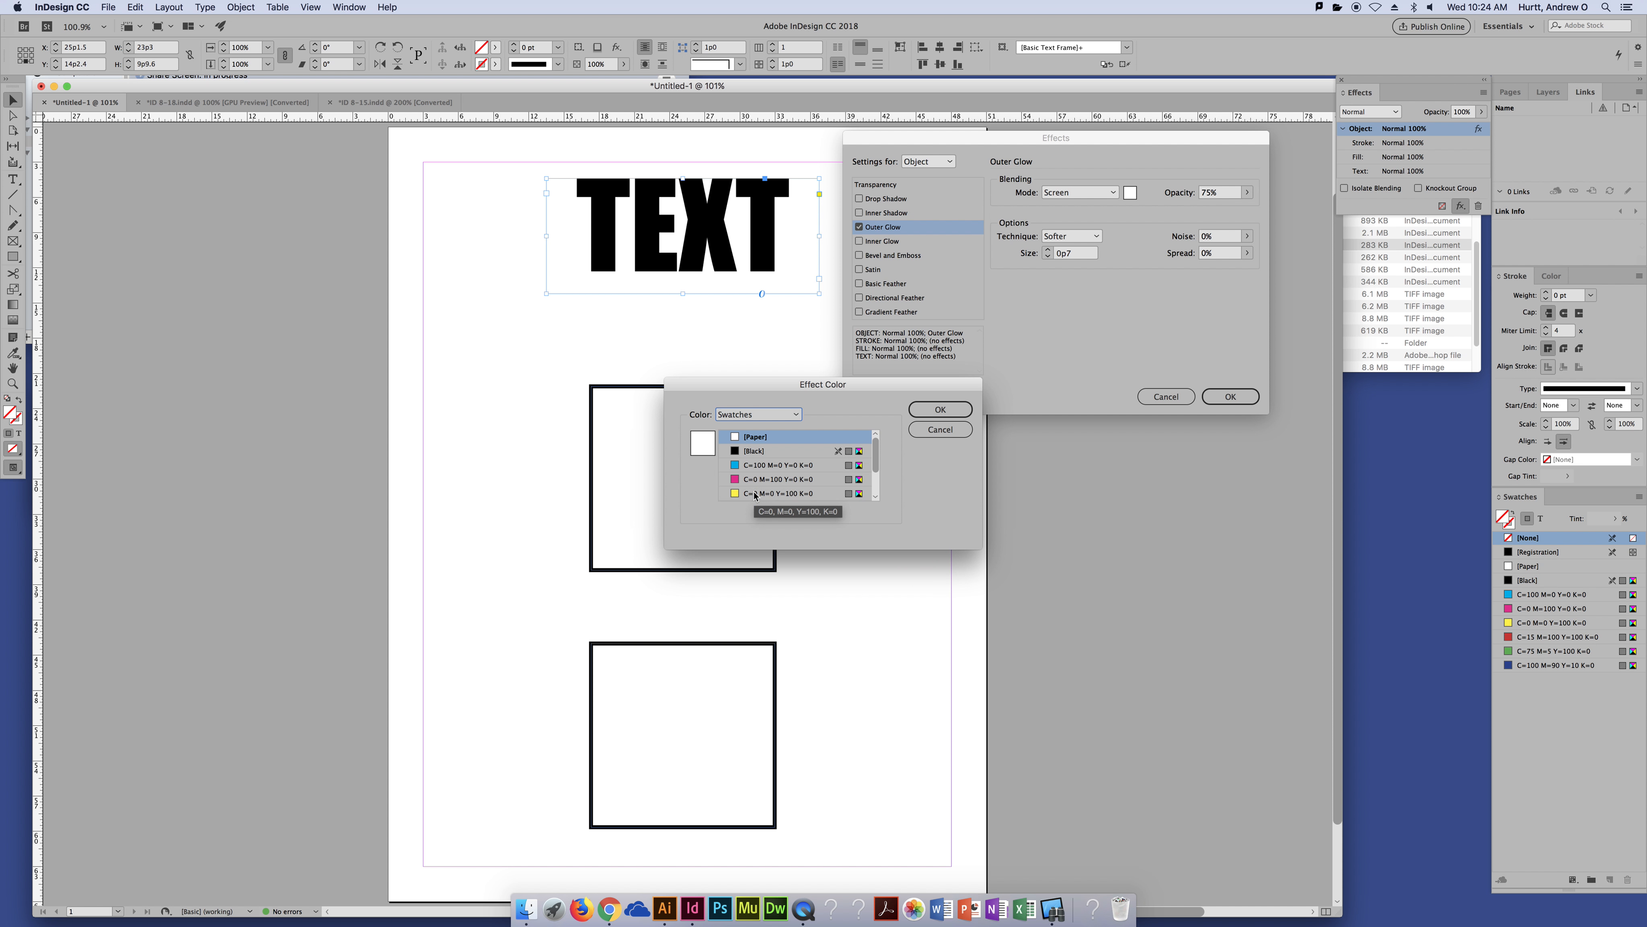
scroll(790, 480, down, 3)
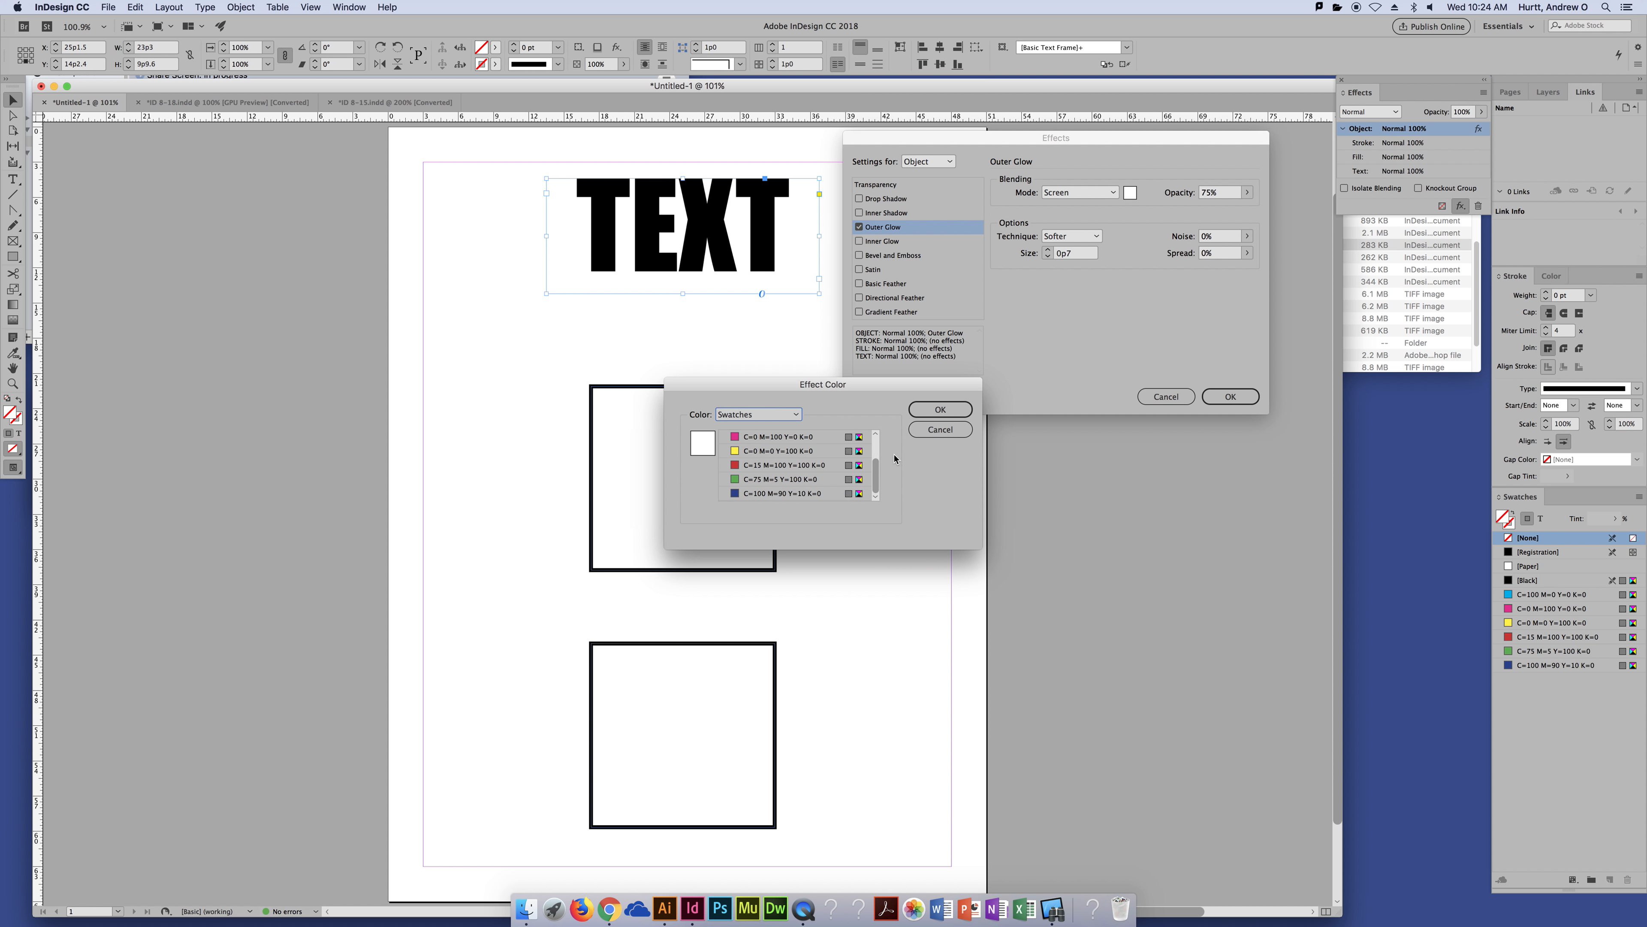
click(774, 465)
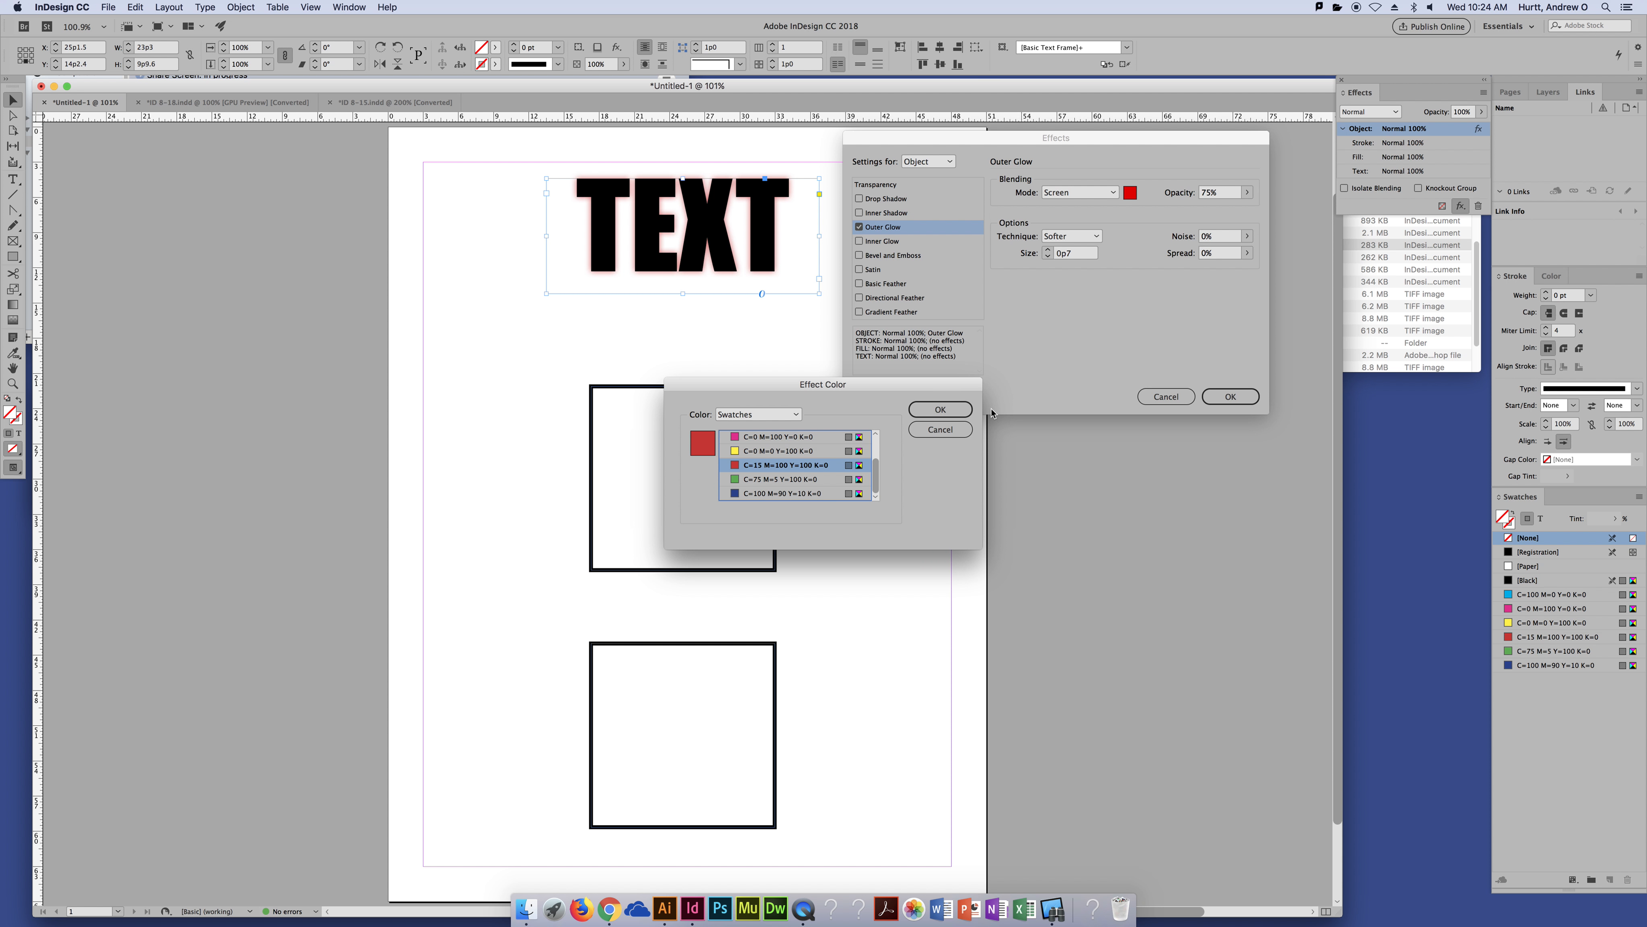
click(948, 410)
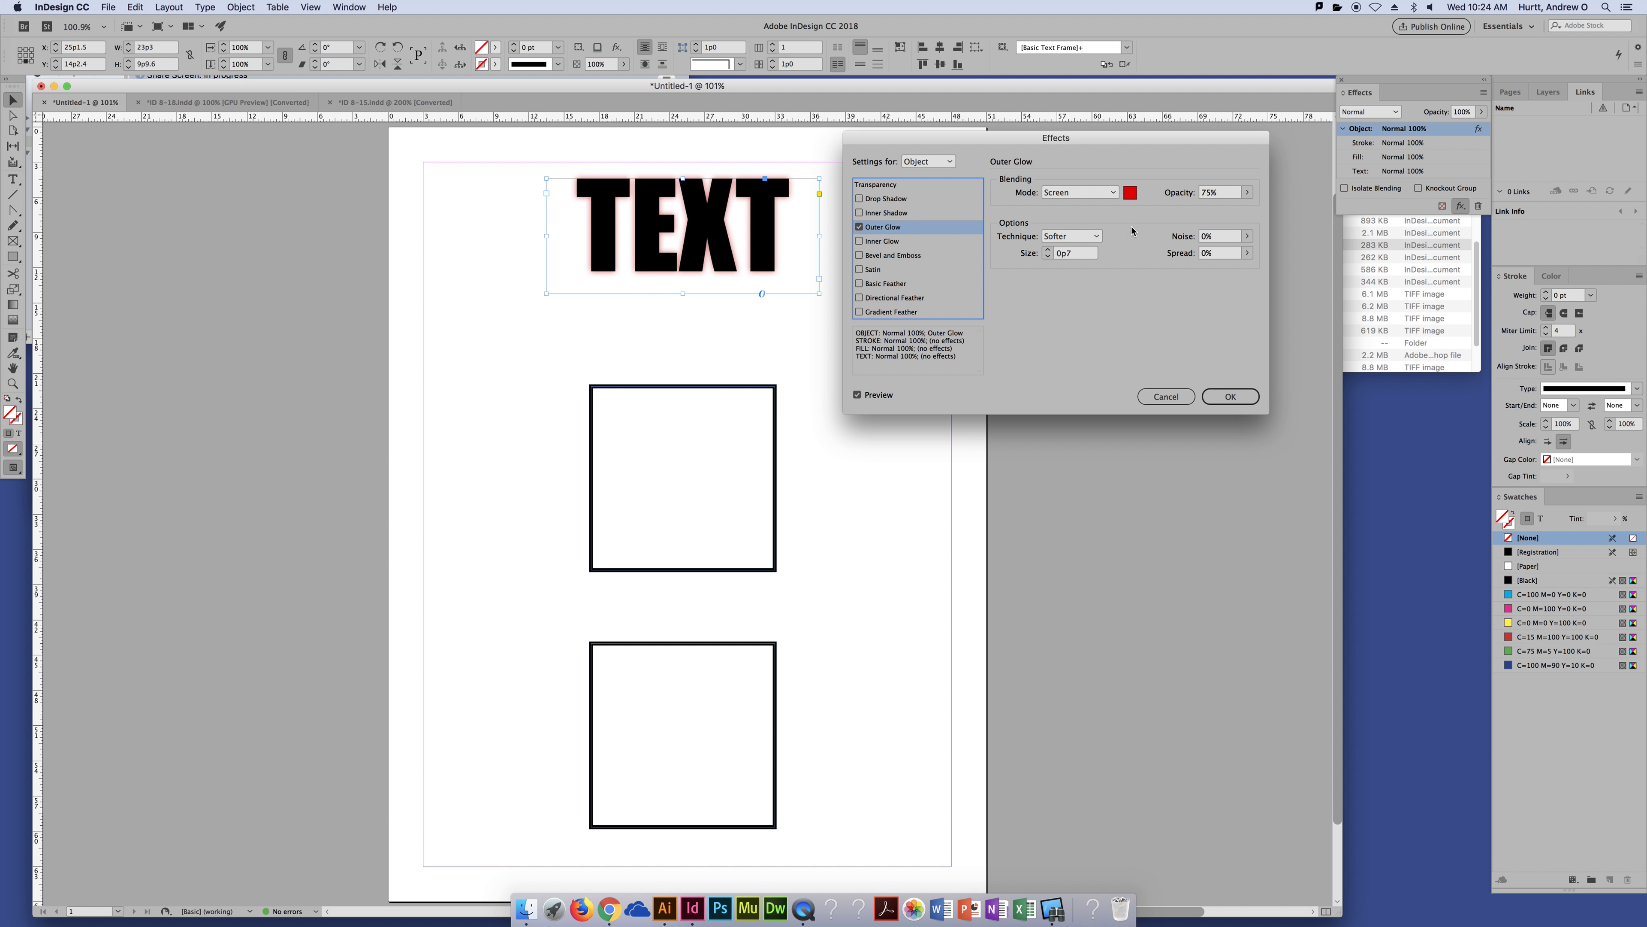
Check the outer glow's technique options, keep Softer, and set the glow size to 0p10.
click(1091, 237)
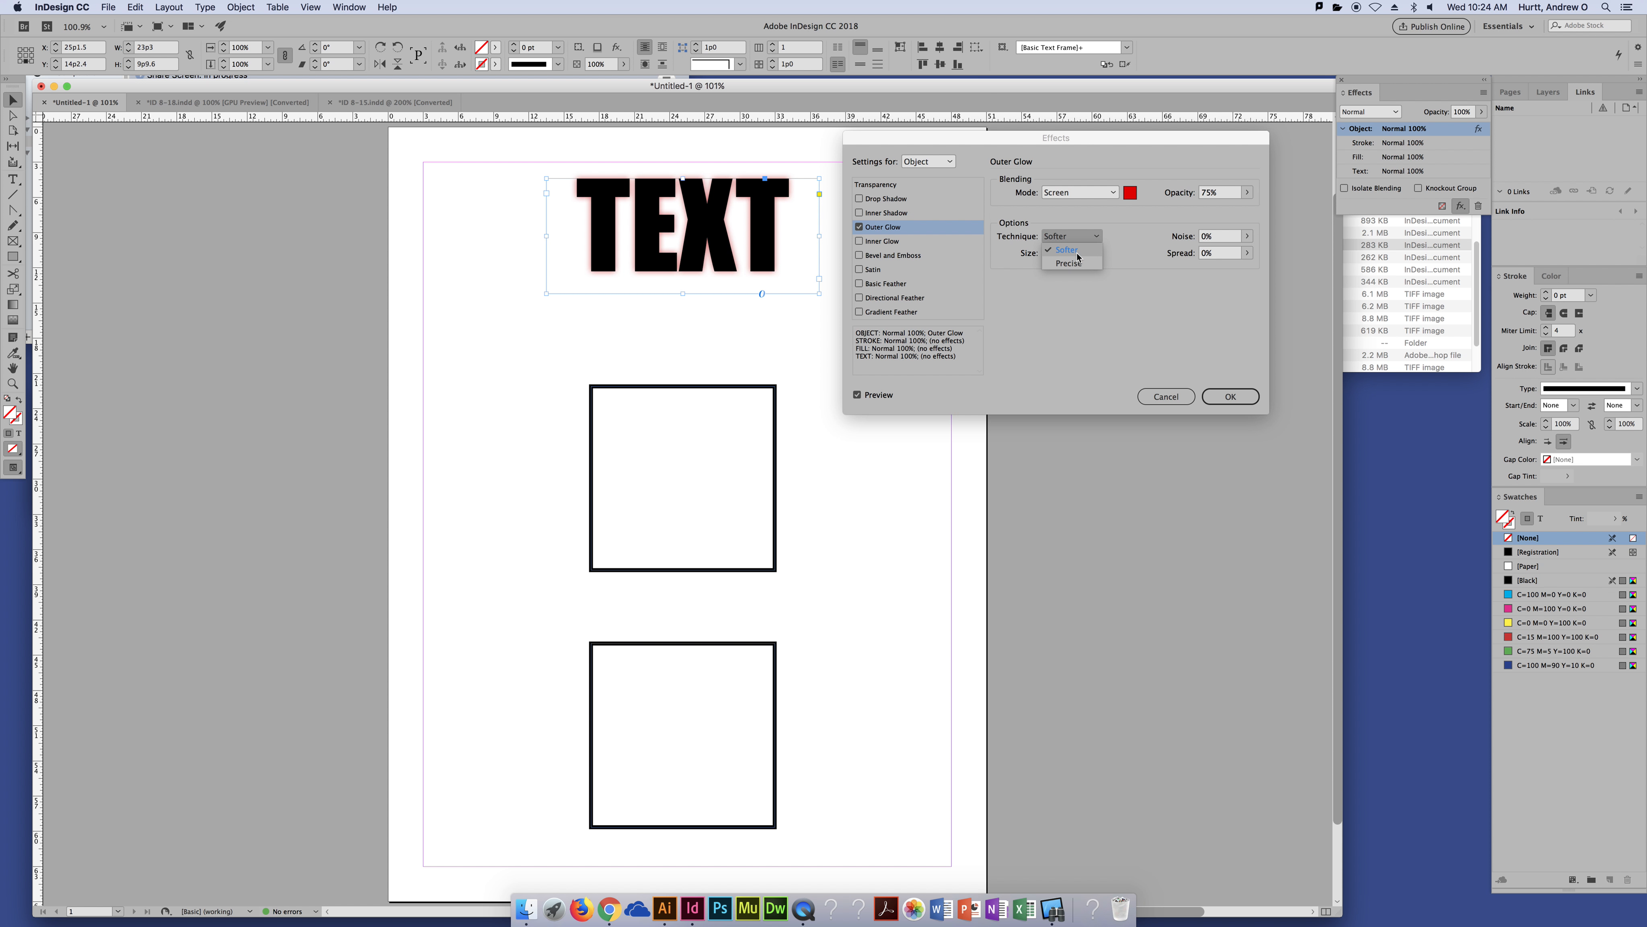
click(1076, 256)
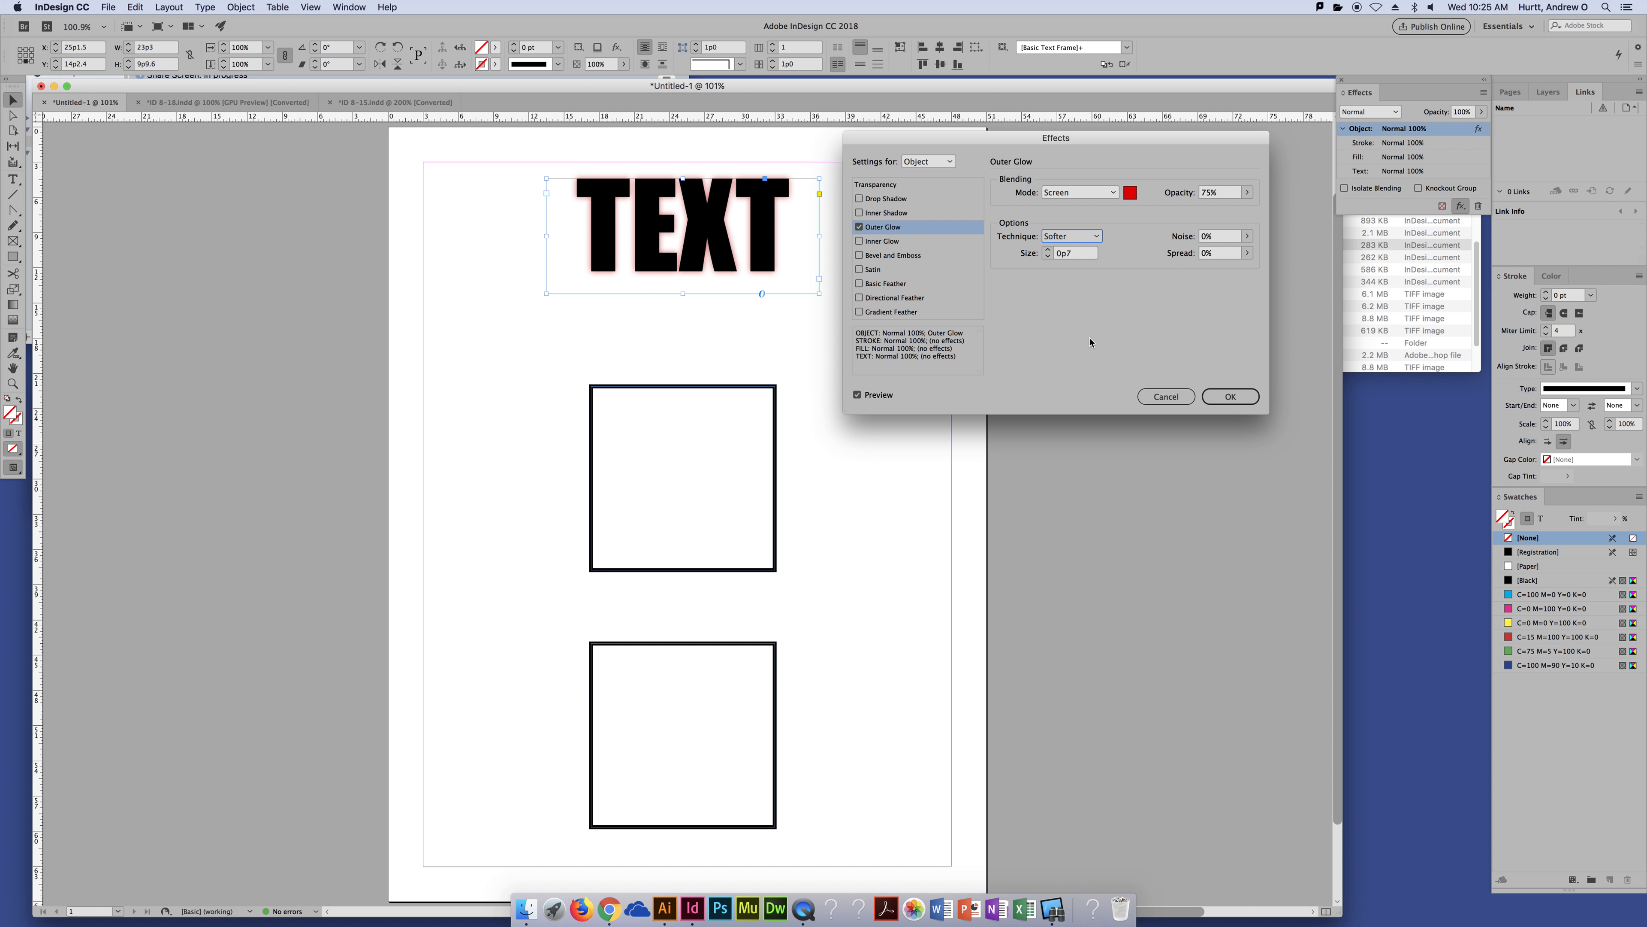
click(1048, 250)
click(1048, 250)
click(1048, 250)
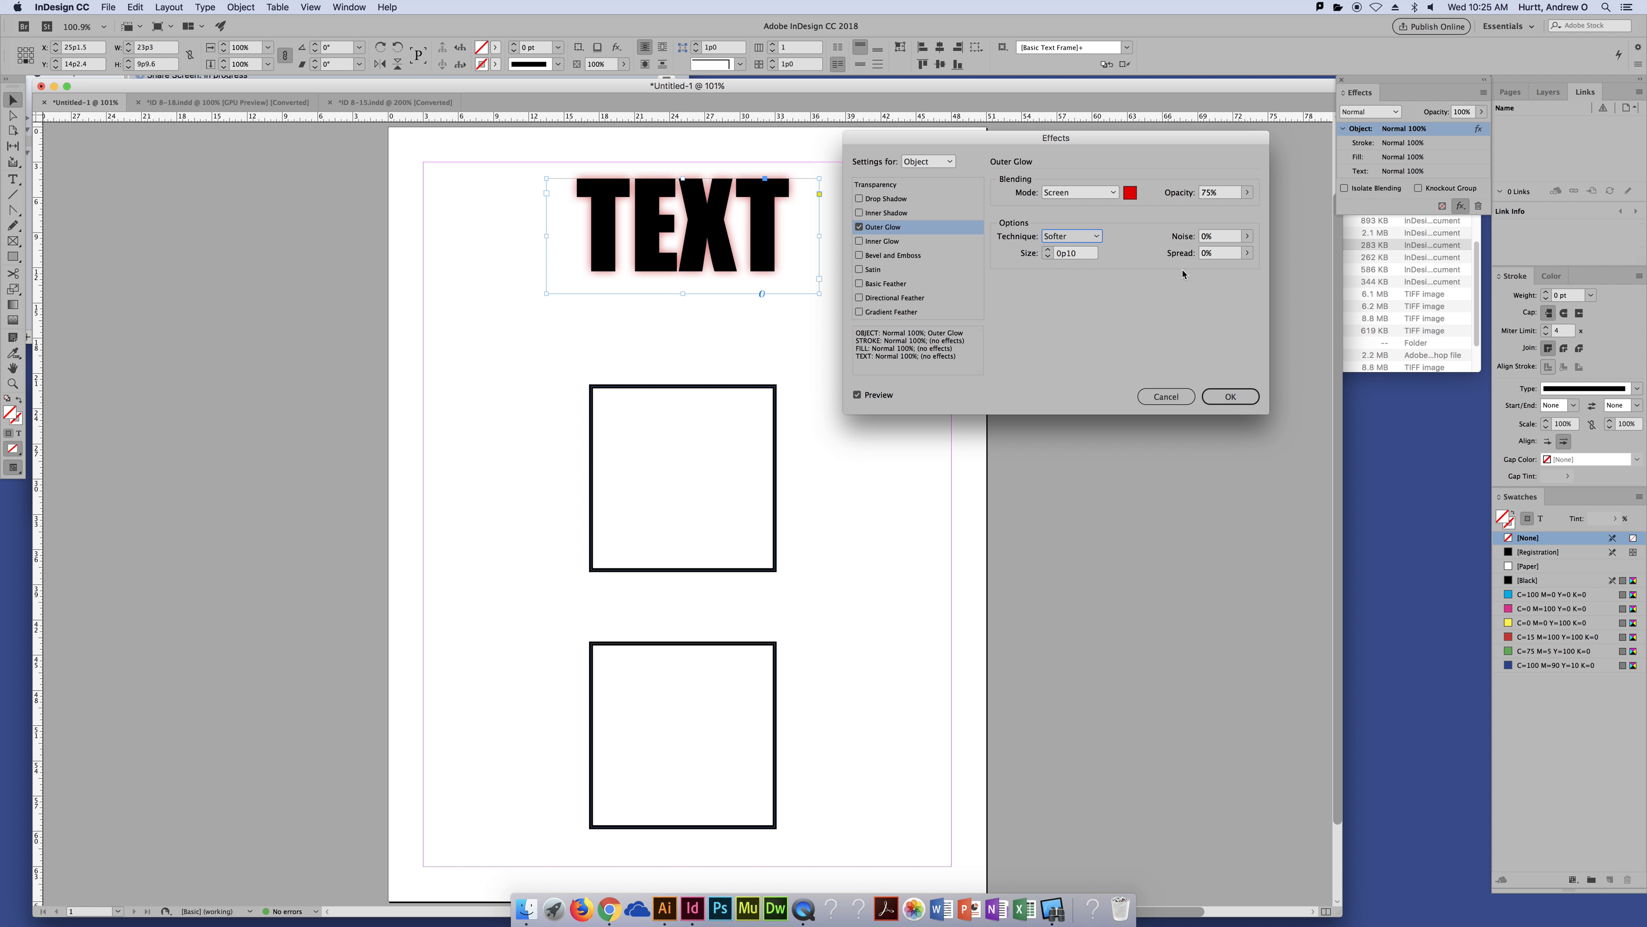
Set the outer glow's spread to 14% and its noise to 55%.
click(1246, 253)
drag(1178, 268, 1195, 272)
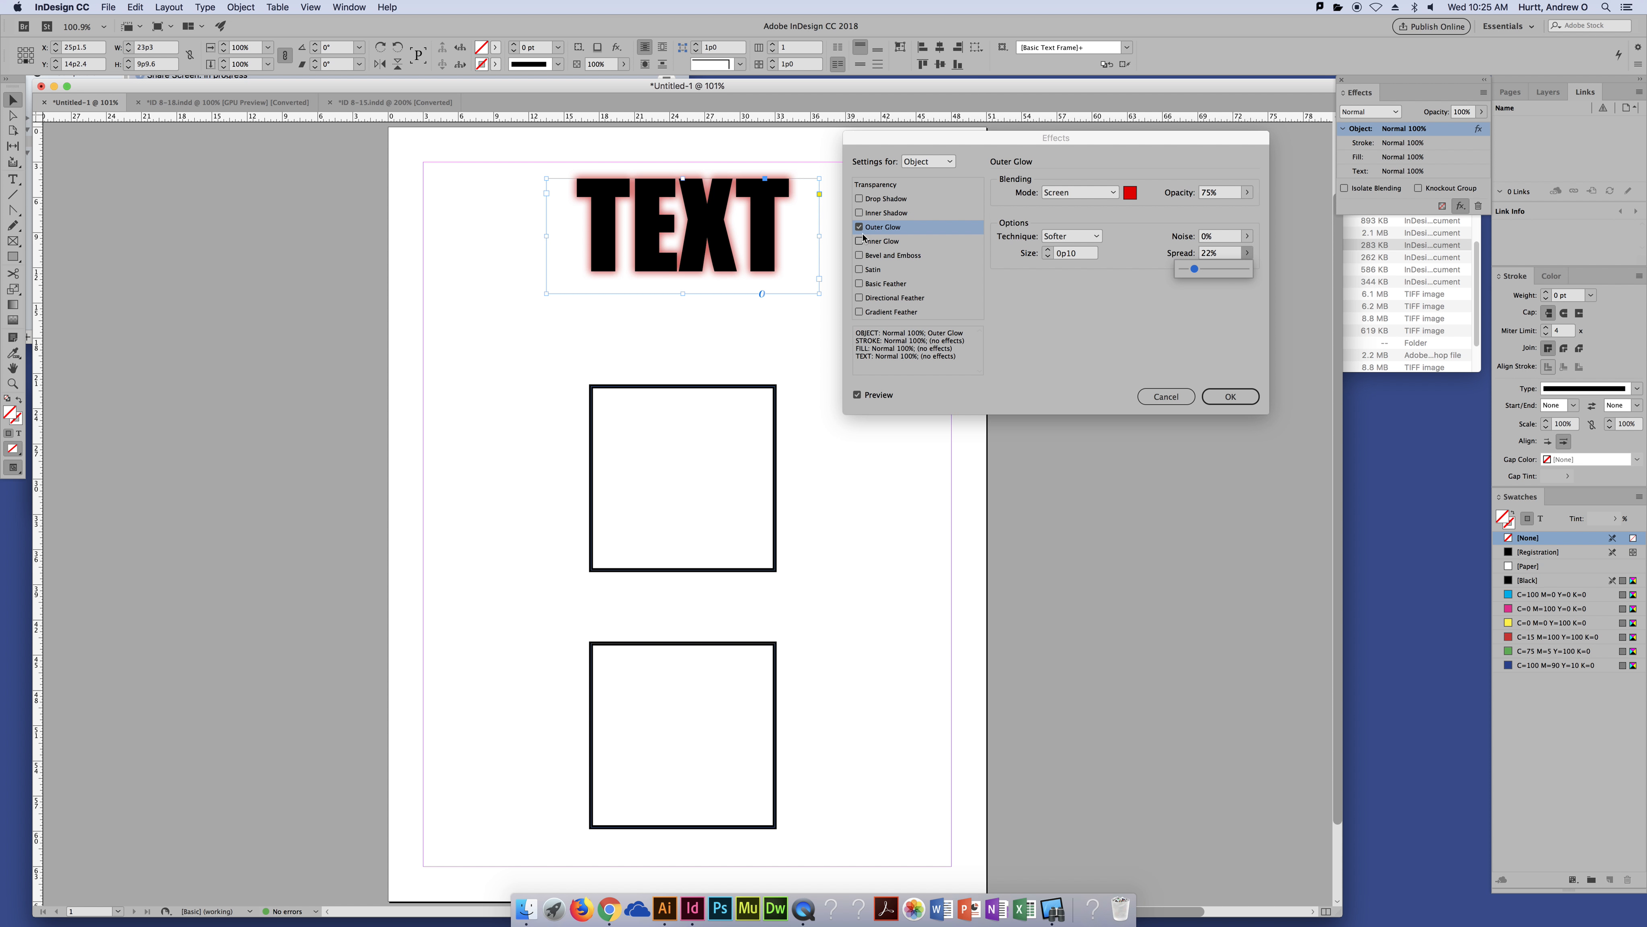
drag(1193, 268, 1188, 270)
click(1112, 301)
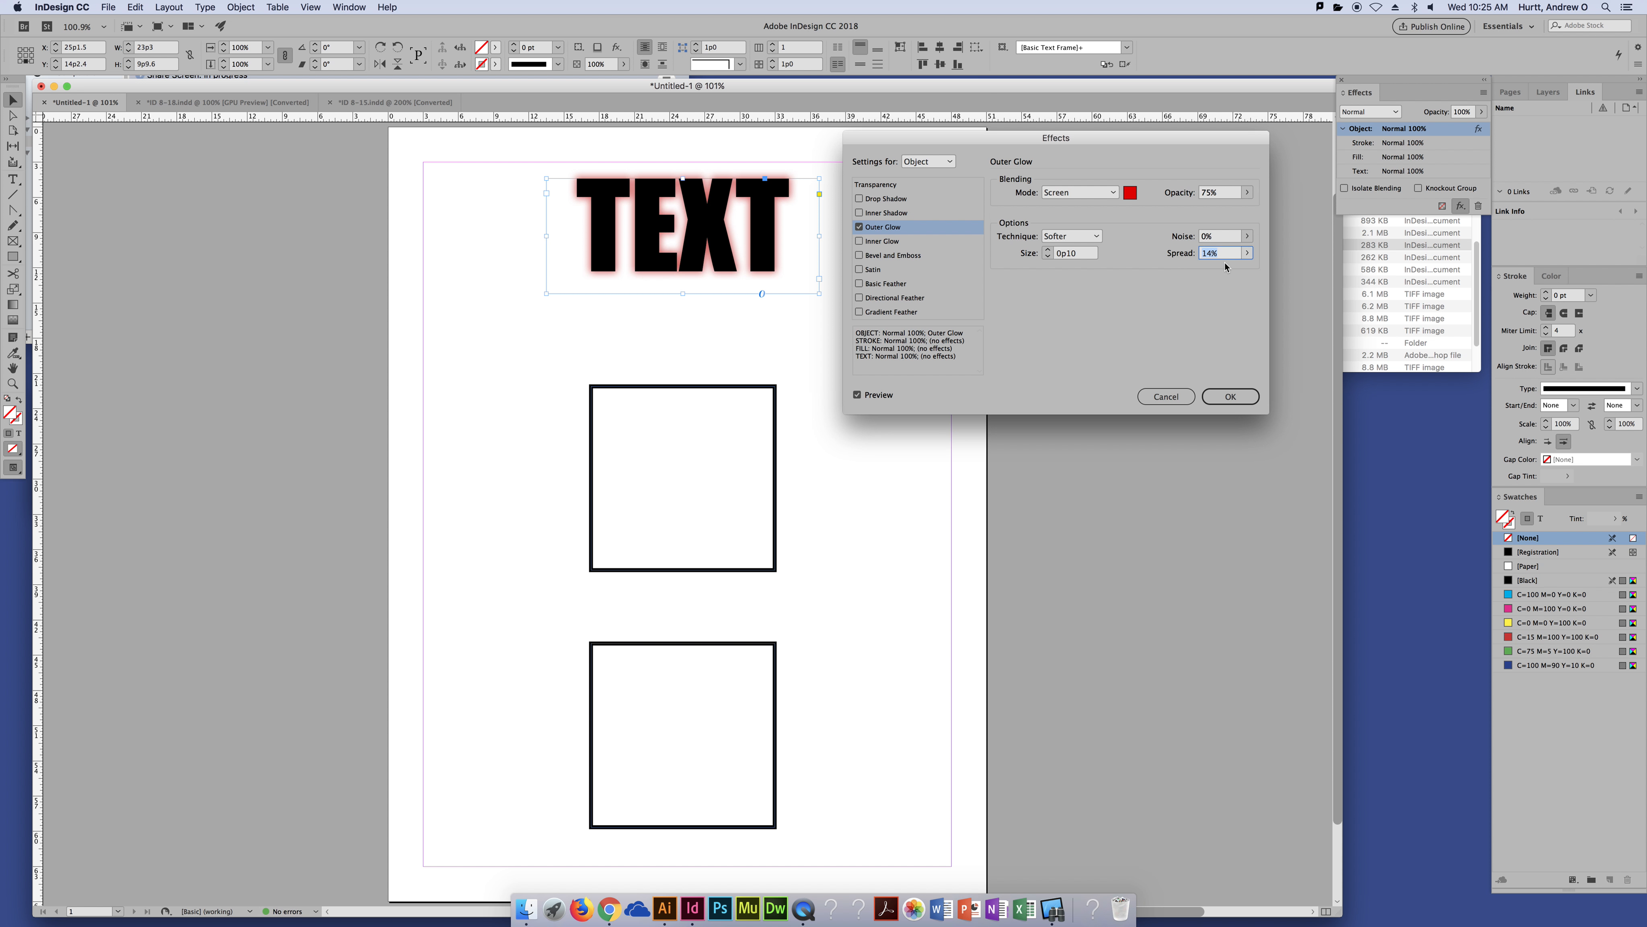
click(1248, 238)
drag(1179, 254, 1216, 255)
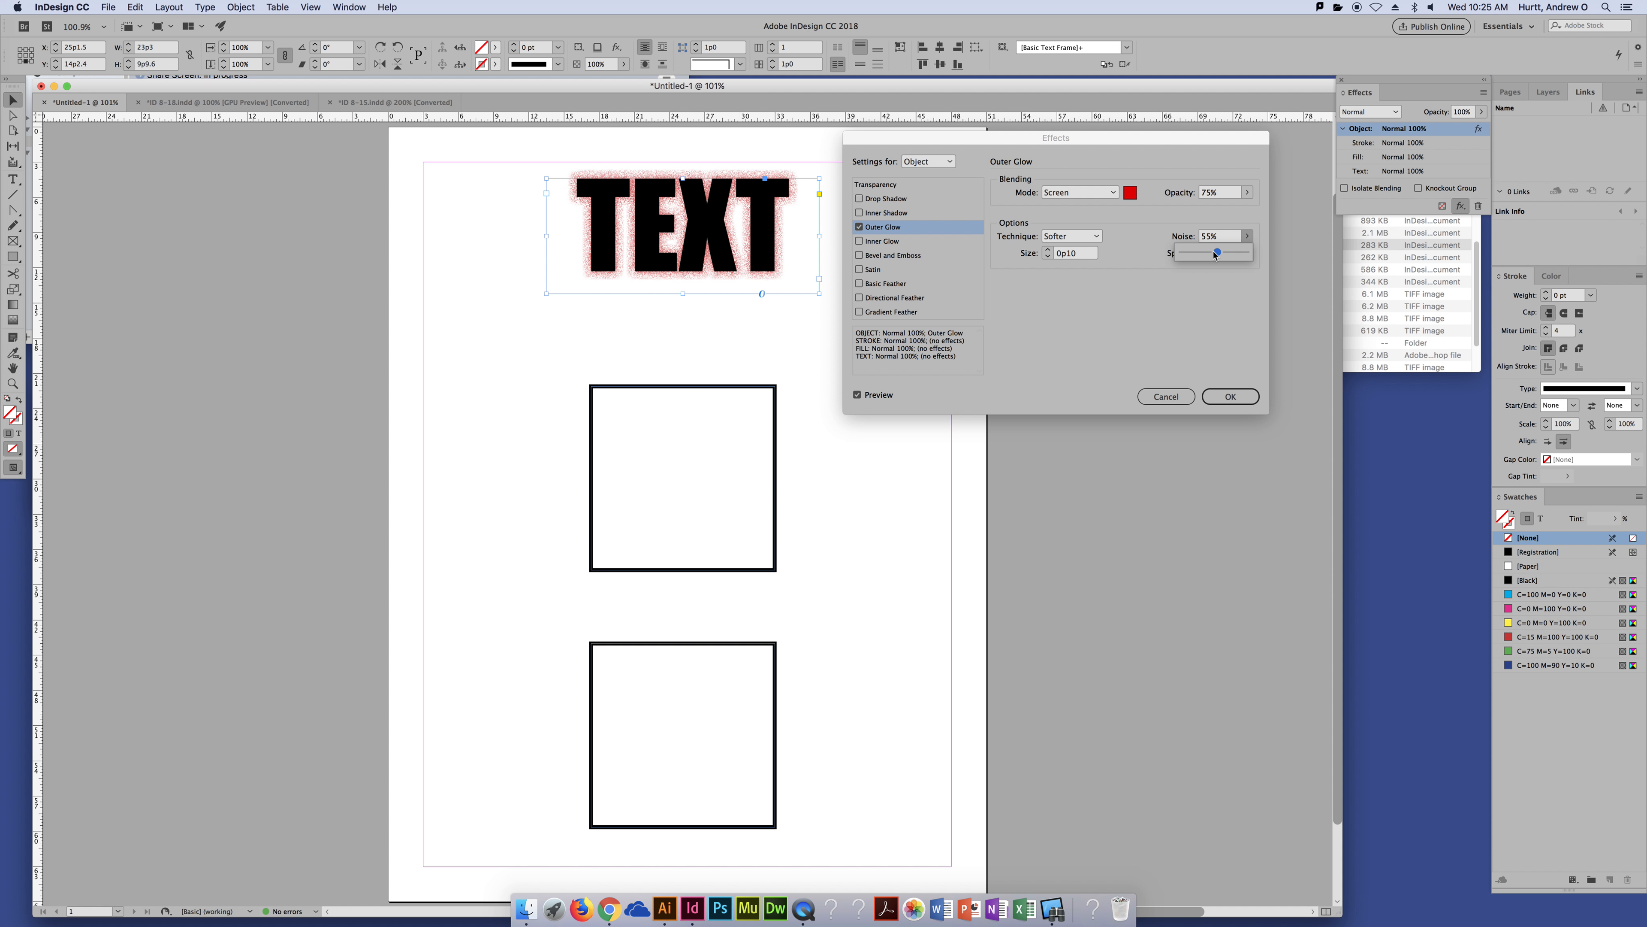
click(1174, 290)
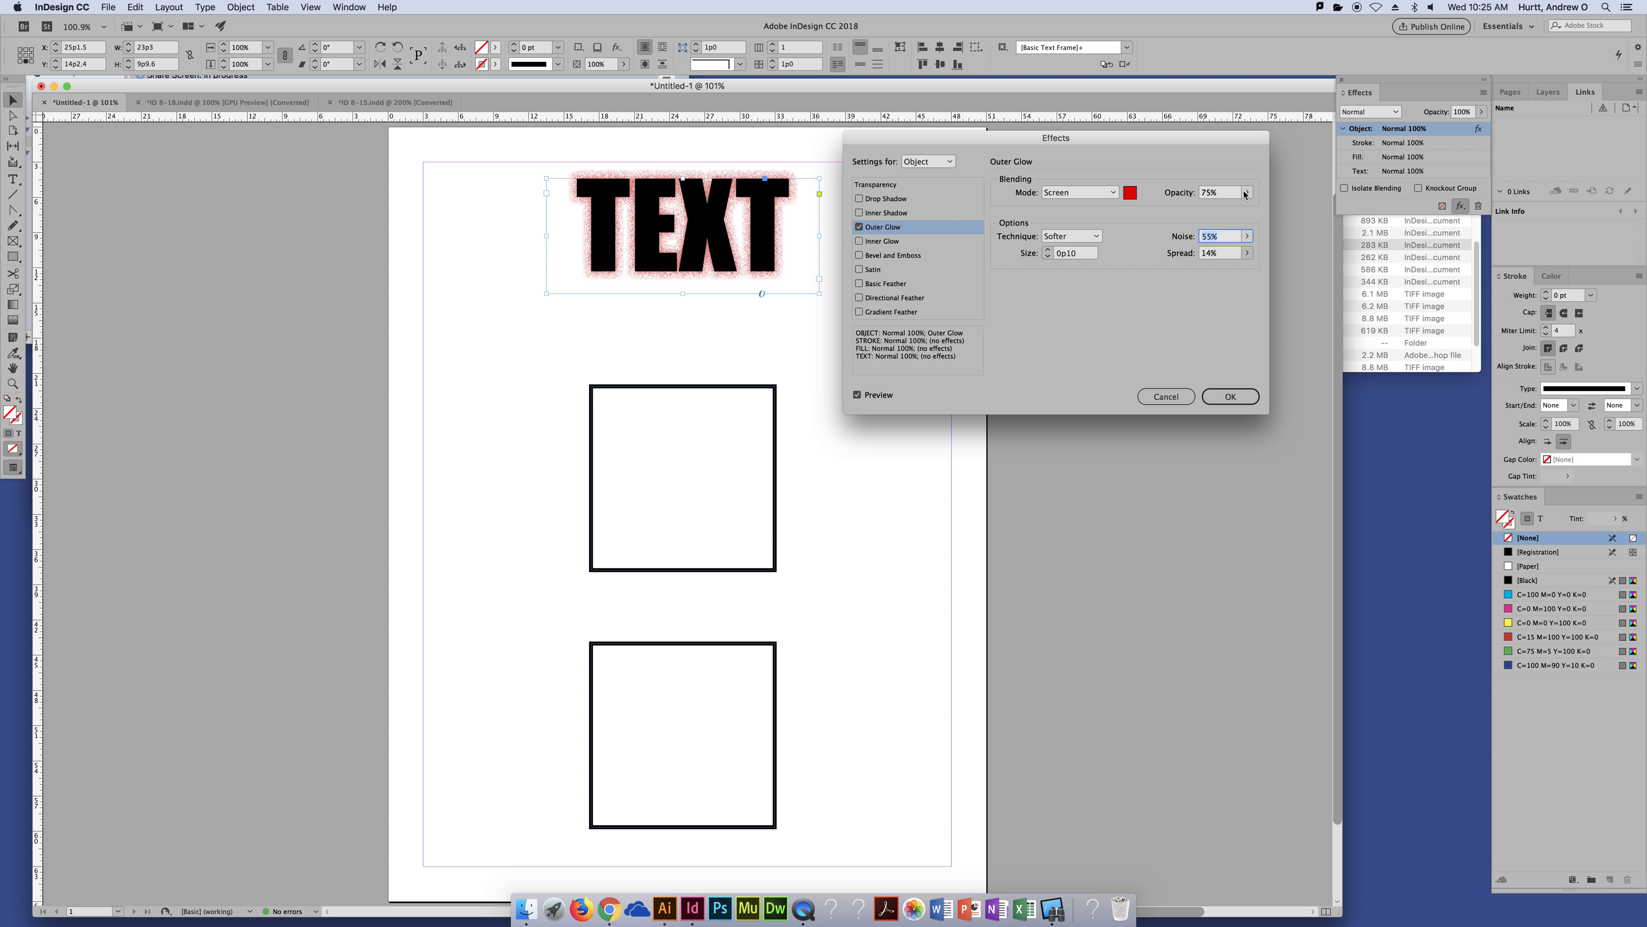
Replace the outer glow on the TEXT frame with an Inner Glow sized 1p1.
click(859, 227)
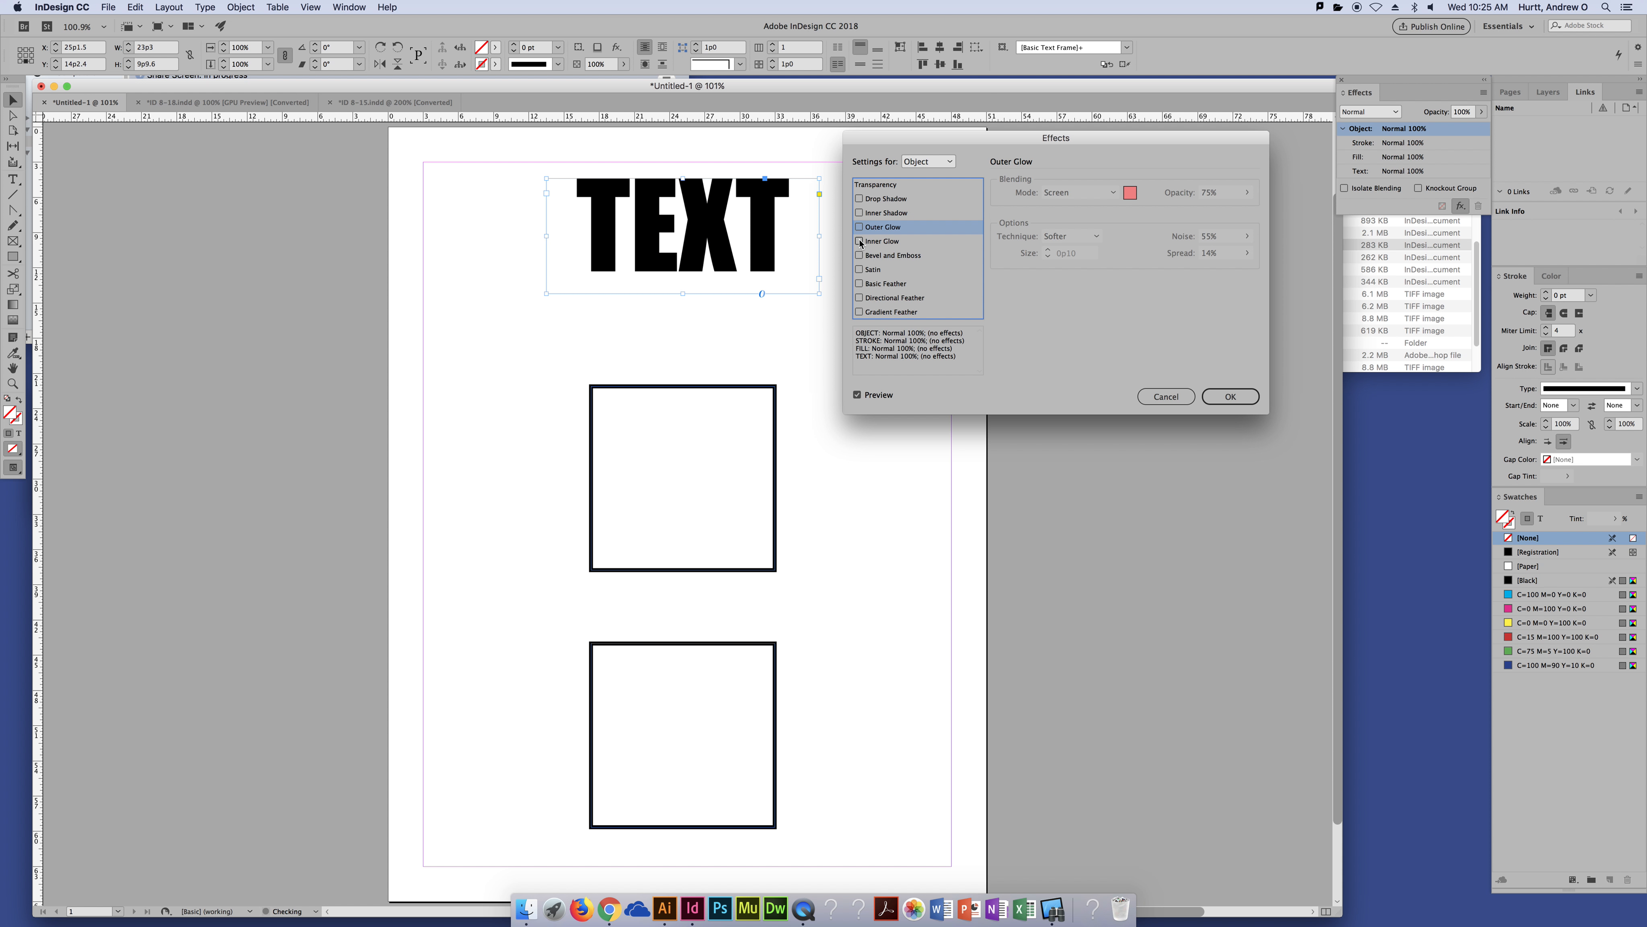
click(859, 241)
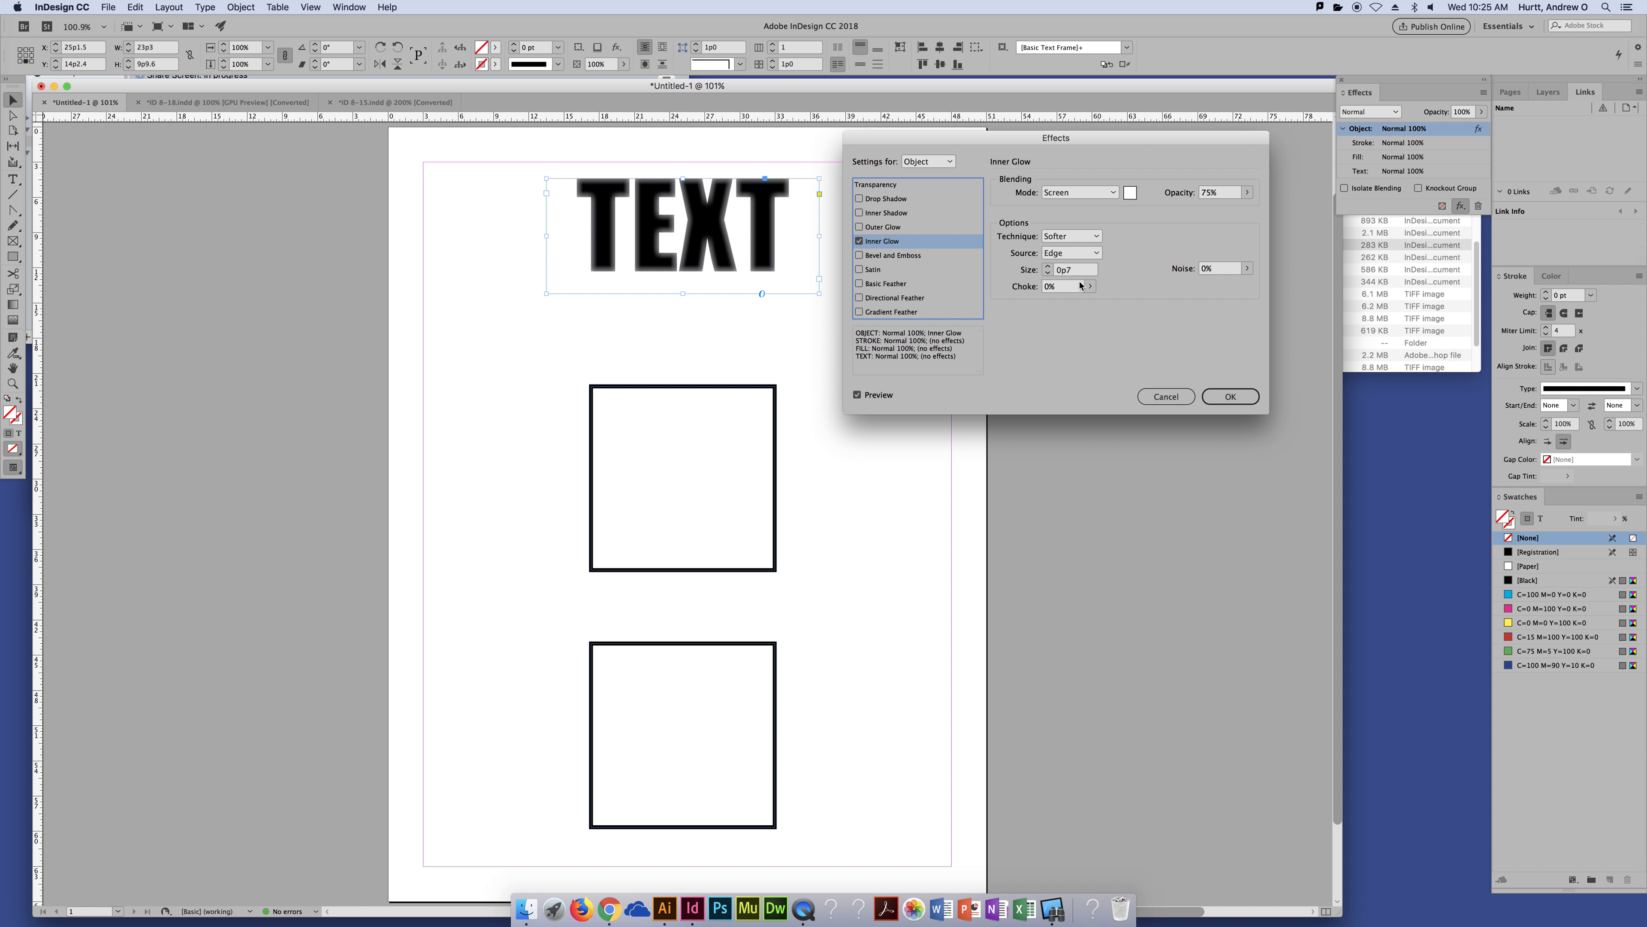
click(1048, 266)
click(1048, 266)
click(1048, 266)
click(1048, 266)
click(1048, 266)
click(1048, 266)
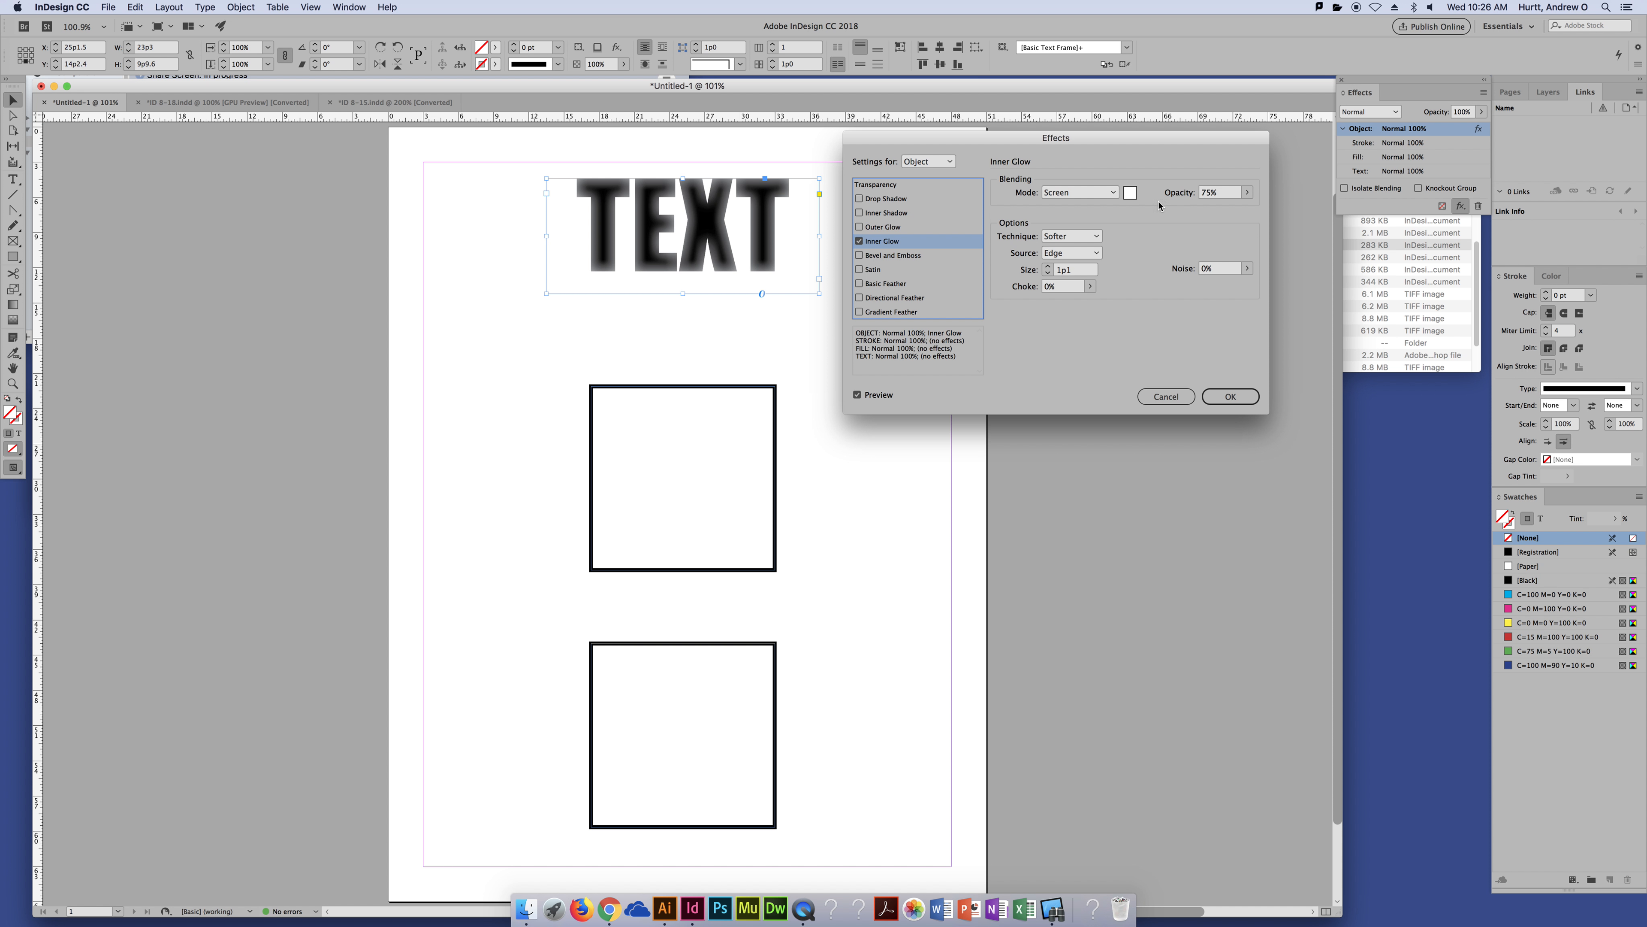
Set the inner glow's color to the yellow C=0 M=0 Y=100 K=0 swatch.
click(1130, 192)
click(758, 494)
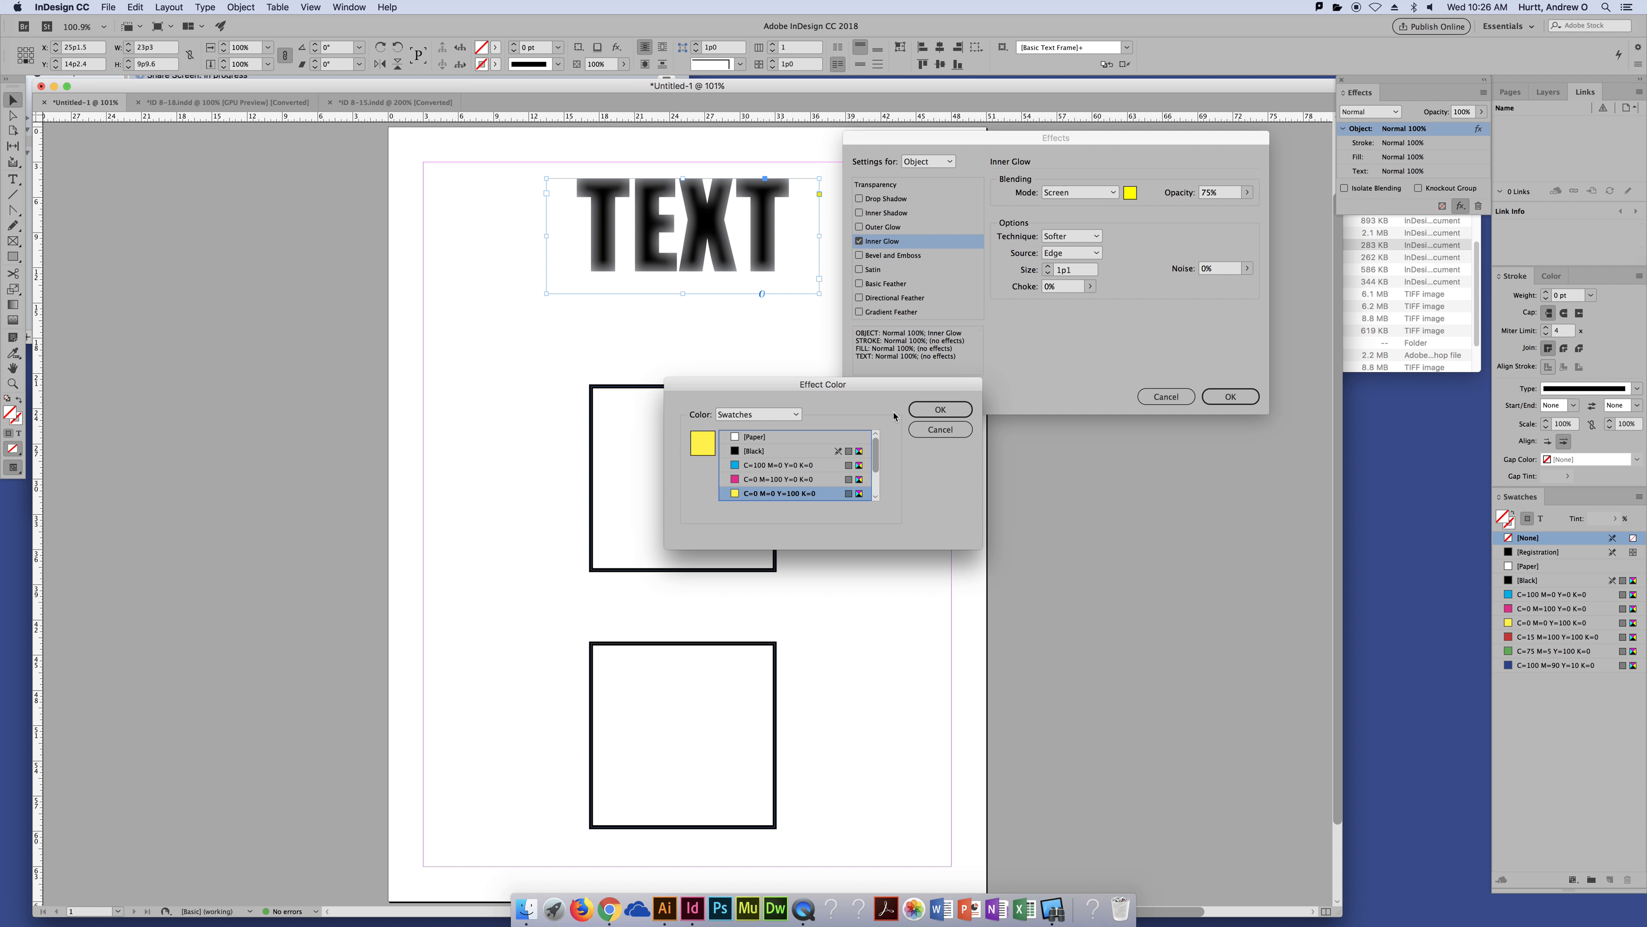
click(940, 409)
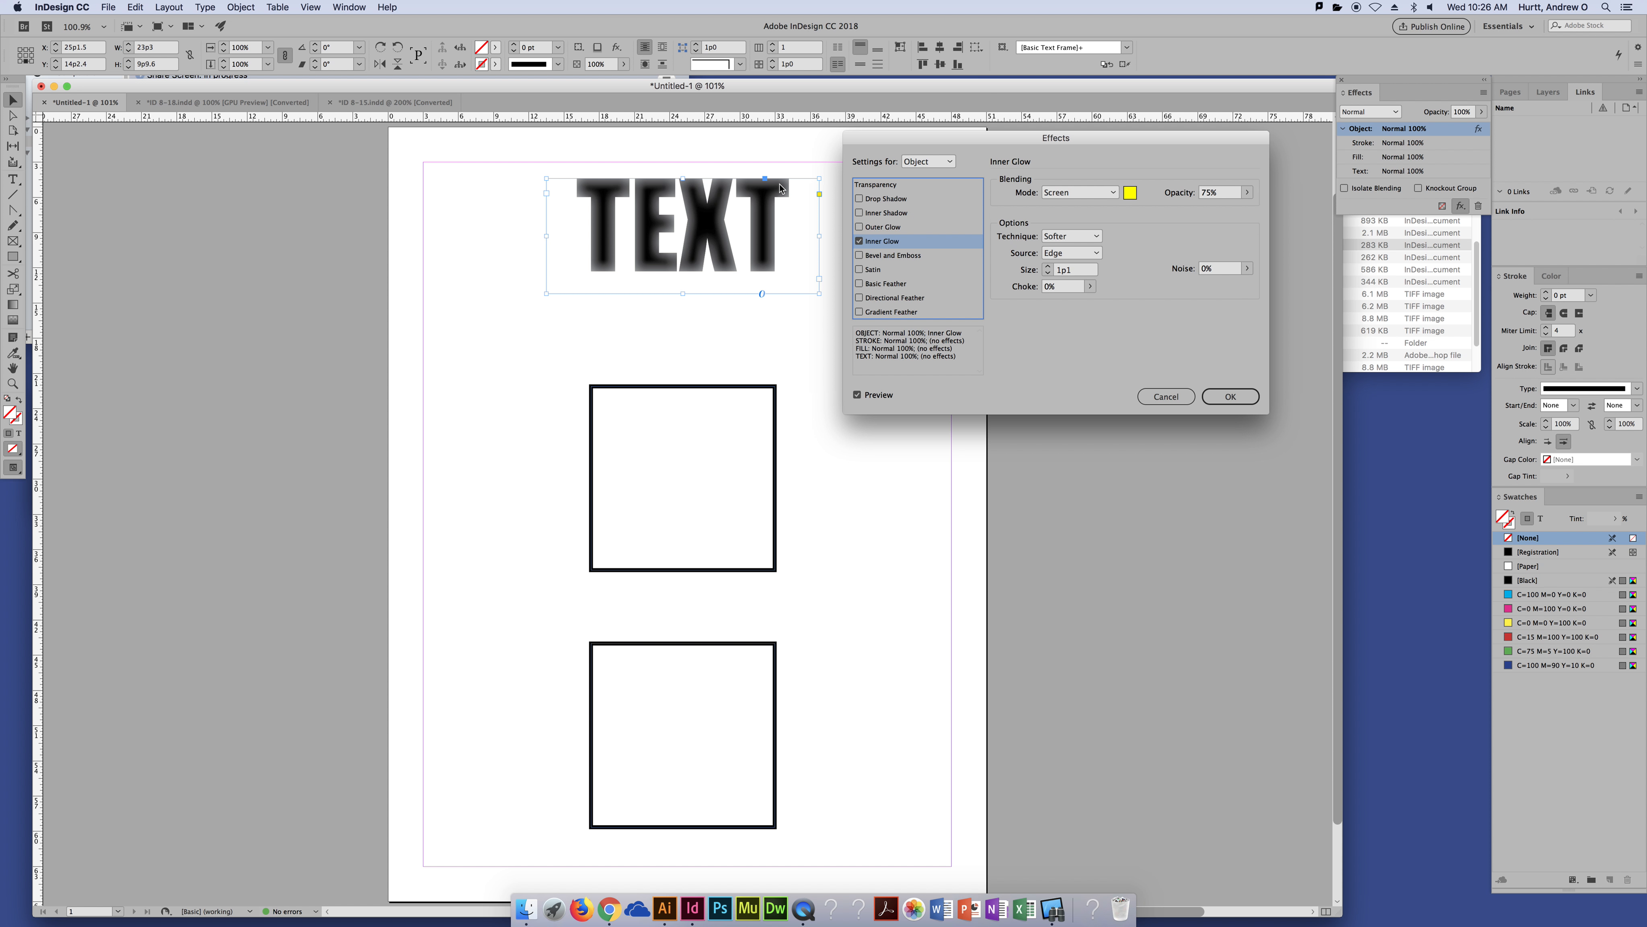
Change the inner glow's source to Center, try smaller and larger sizes, and settle on 2p2.
click(1080, 253)
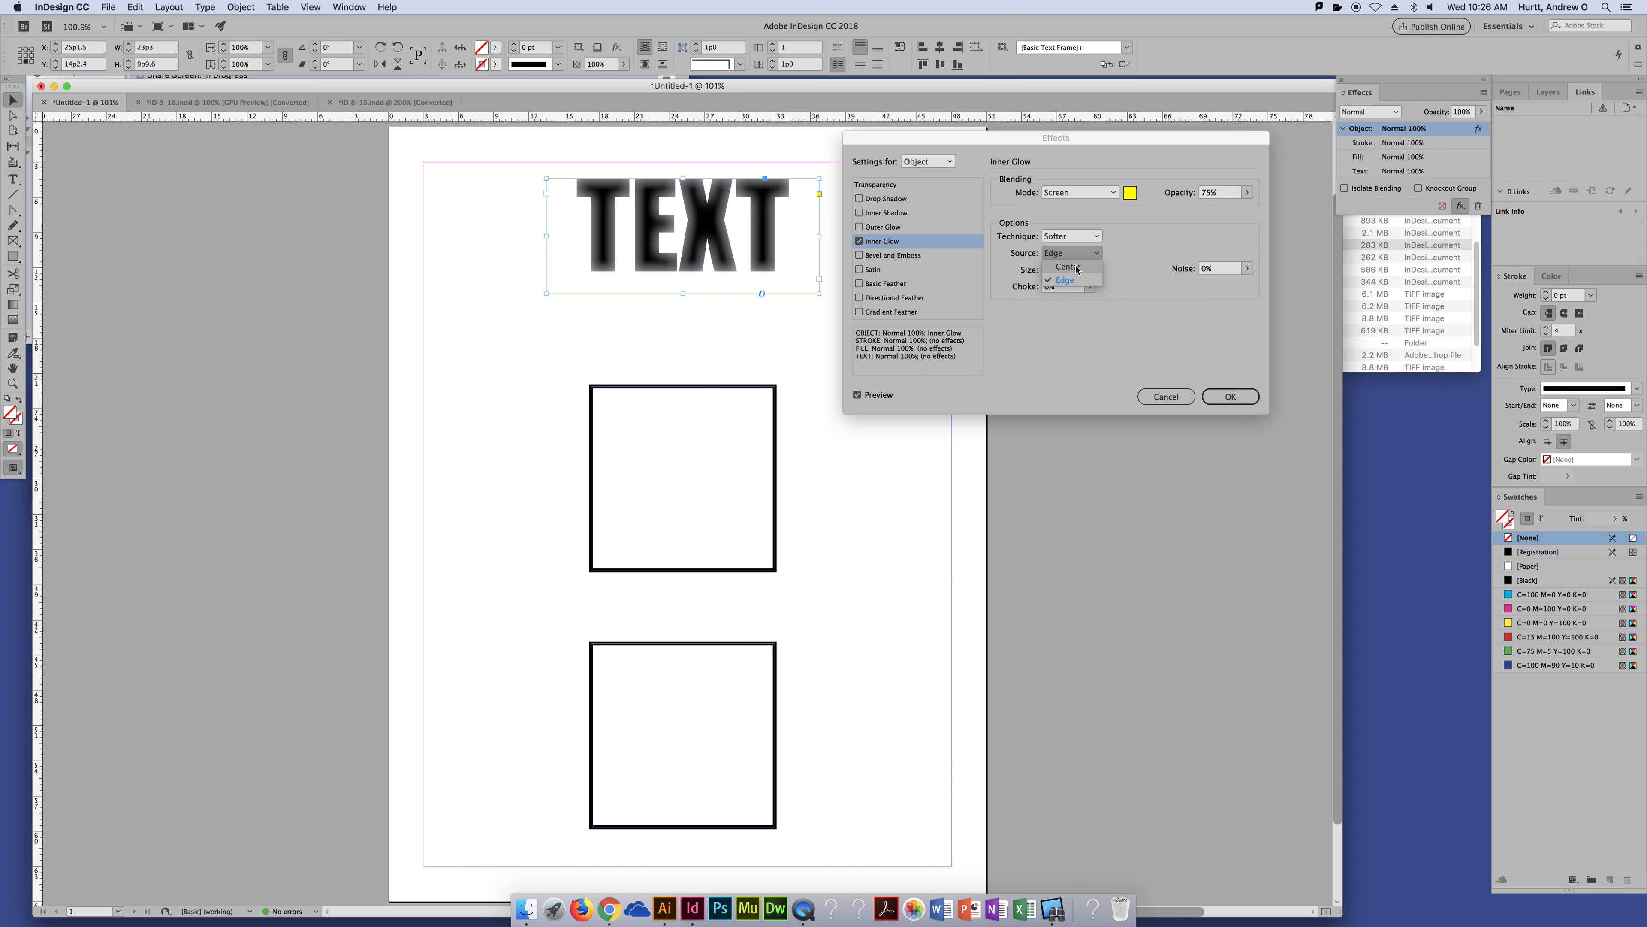
click(1073, 267)
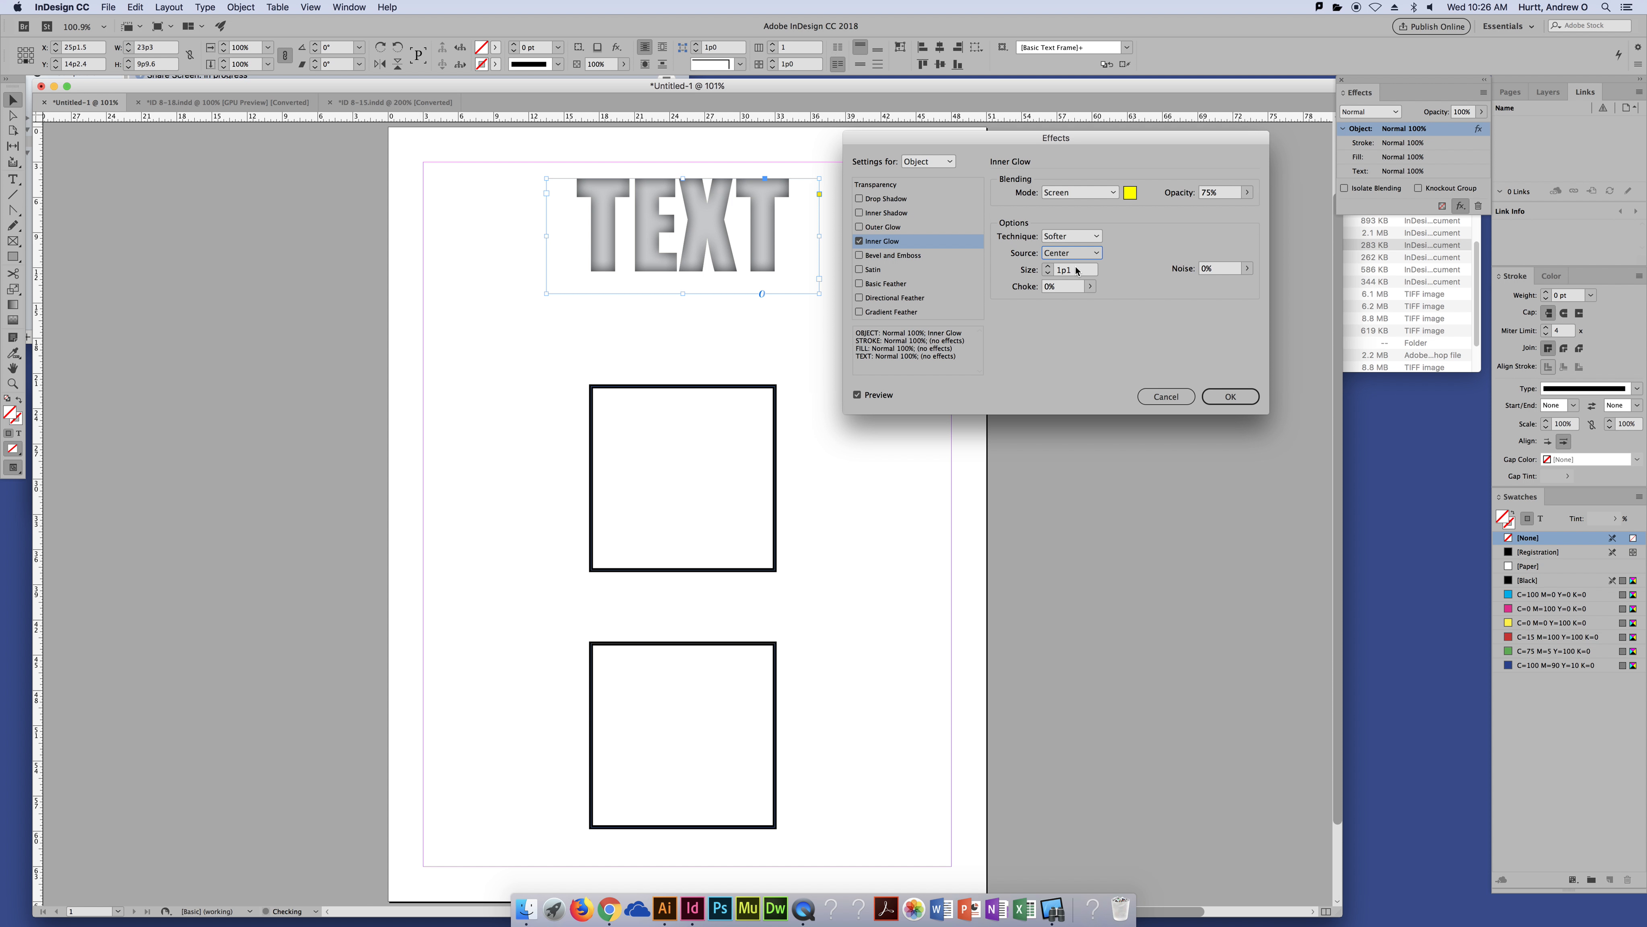
click(1047, 273)
click(1047, 274)
click(1047, 274)
click(1048, 273)
click(1048, 274)
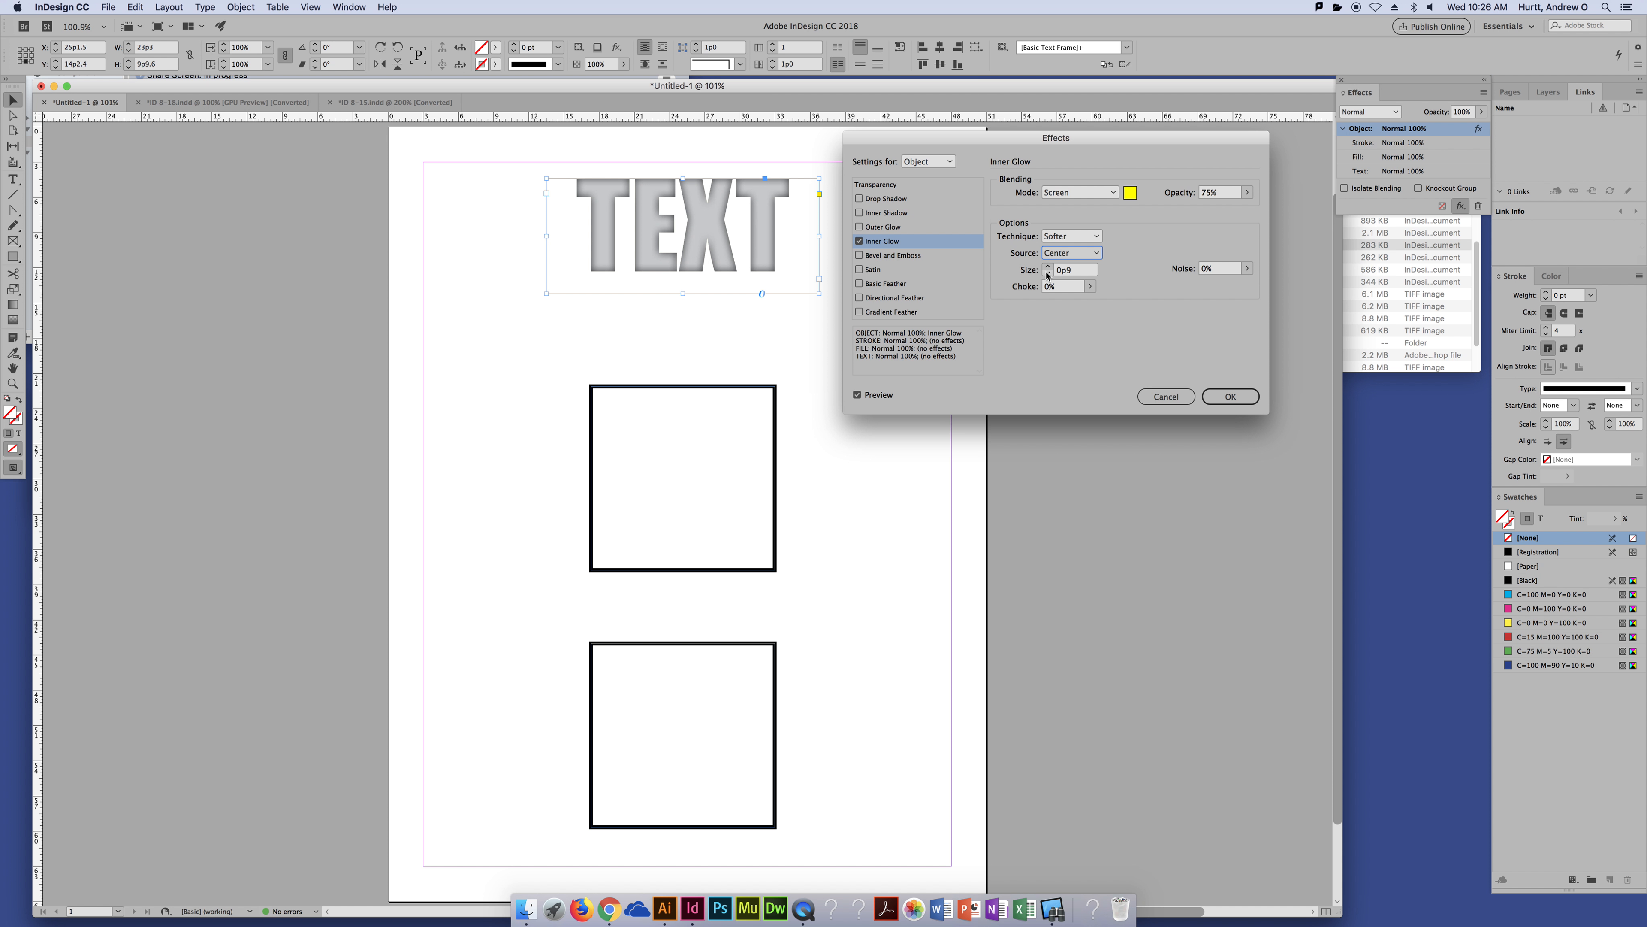
click(1048, 273)
click(1047, 274)
click(1048, 273)
click(1048, 267)
click(1047, 267)
click(1048, 267)
click(1048, 266)
click(1048, 267)
click(1047, 267)
click(1047, 267)
click(1047, 267)
click(1047, 267)
click(1047, 266)
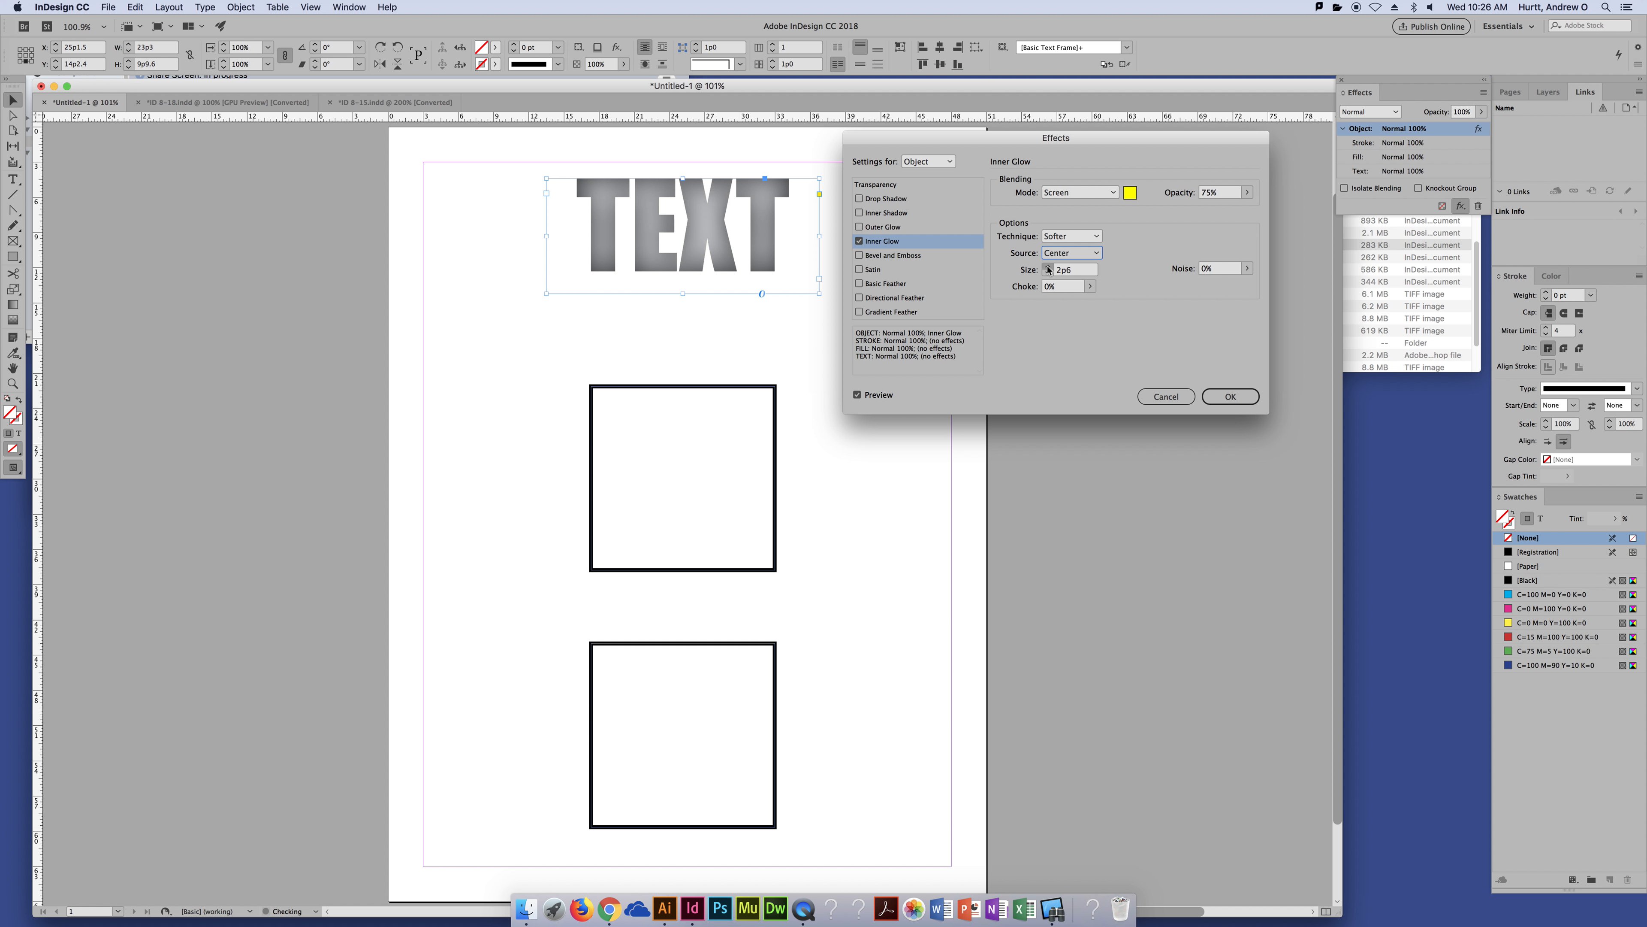
click(1048, 274)
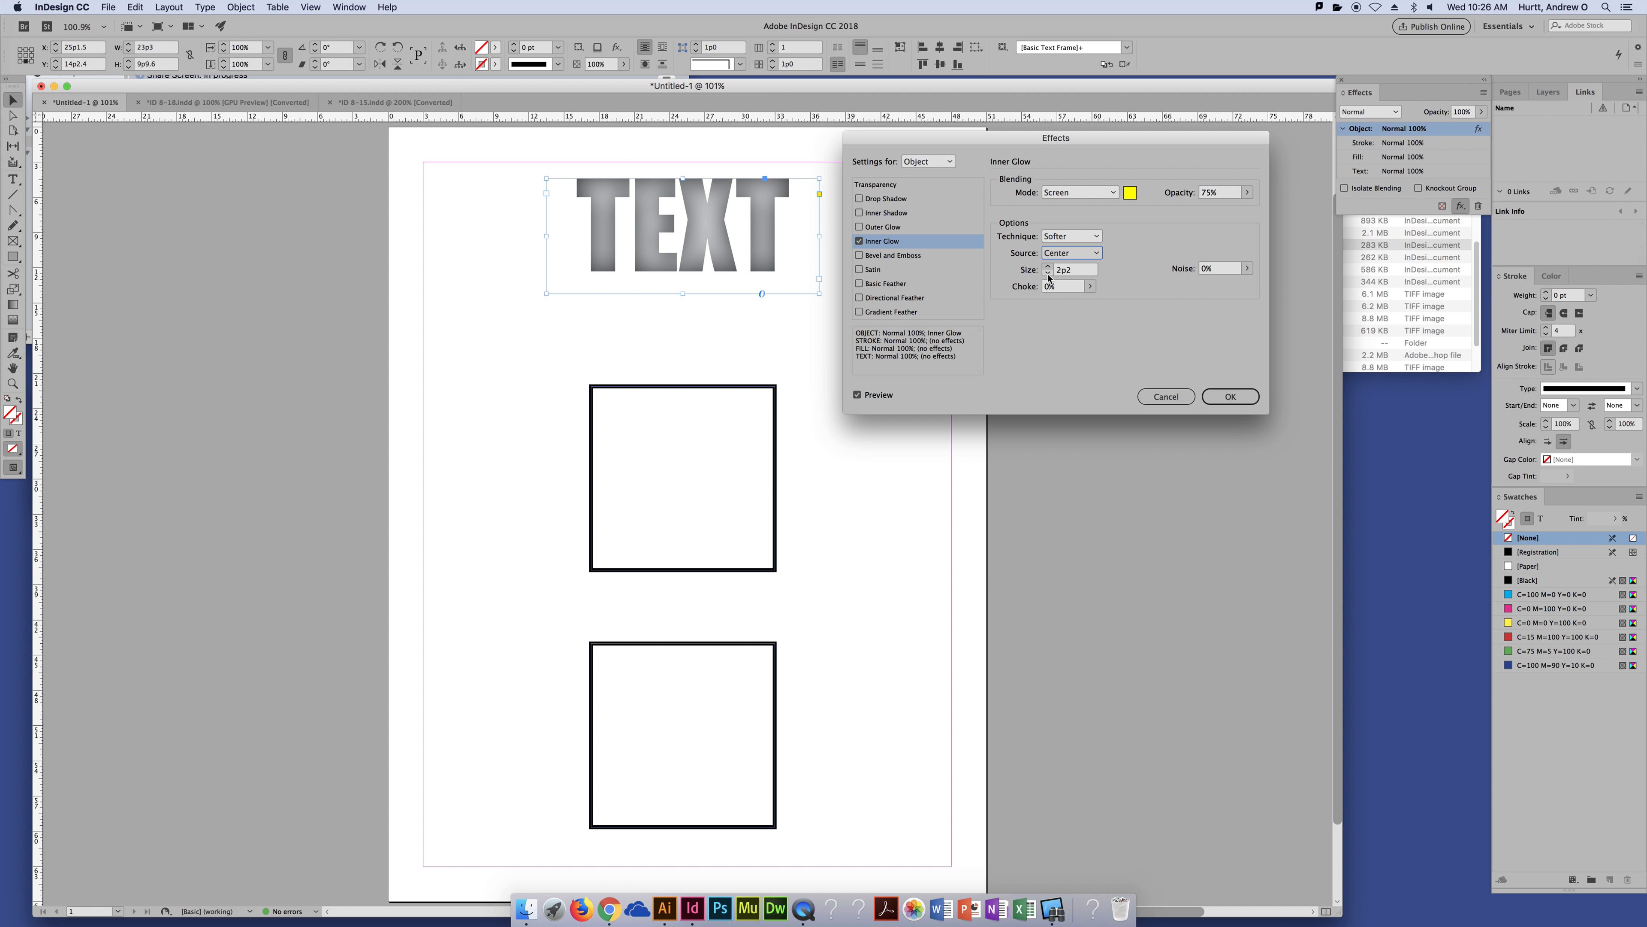
Return the inner glow's source to Edge, with a size of .125i and a choke of 42%.
click(1071, 258)
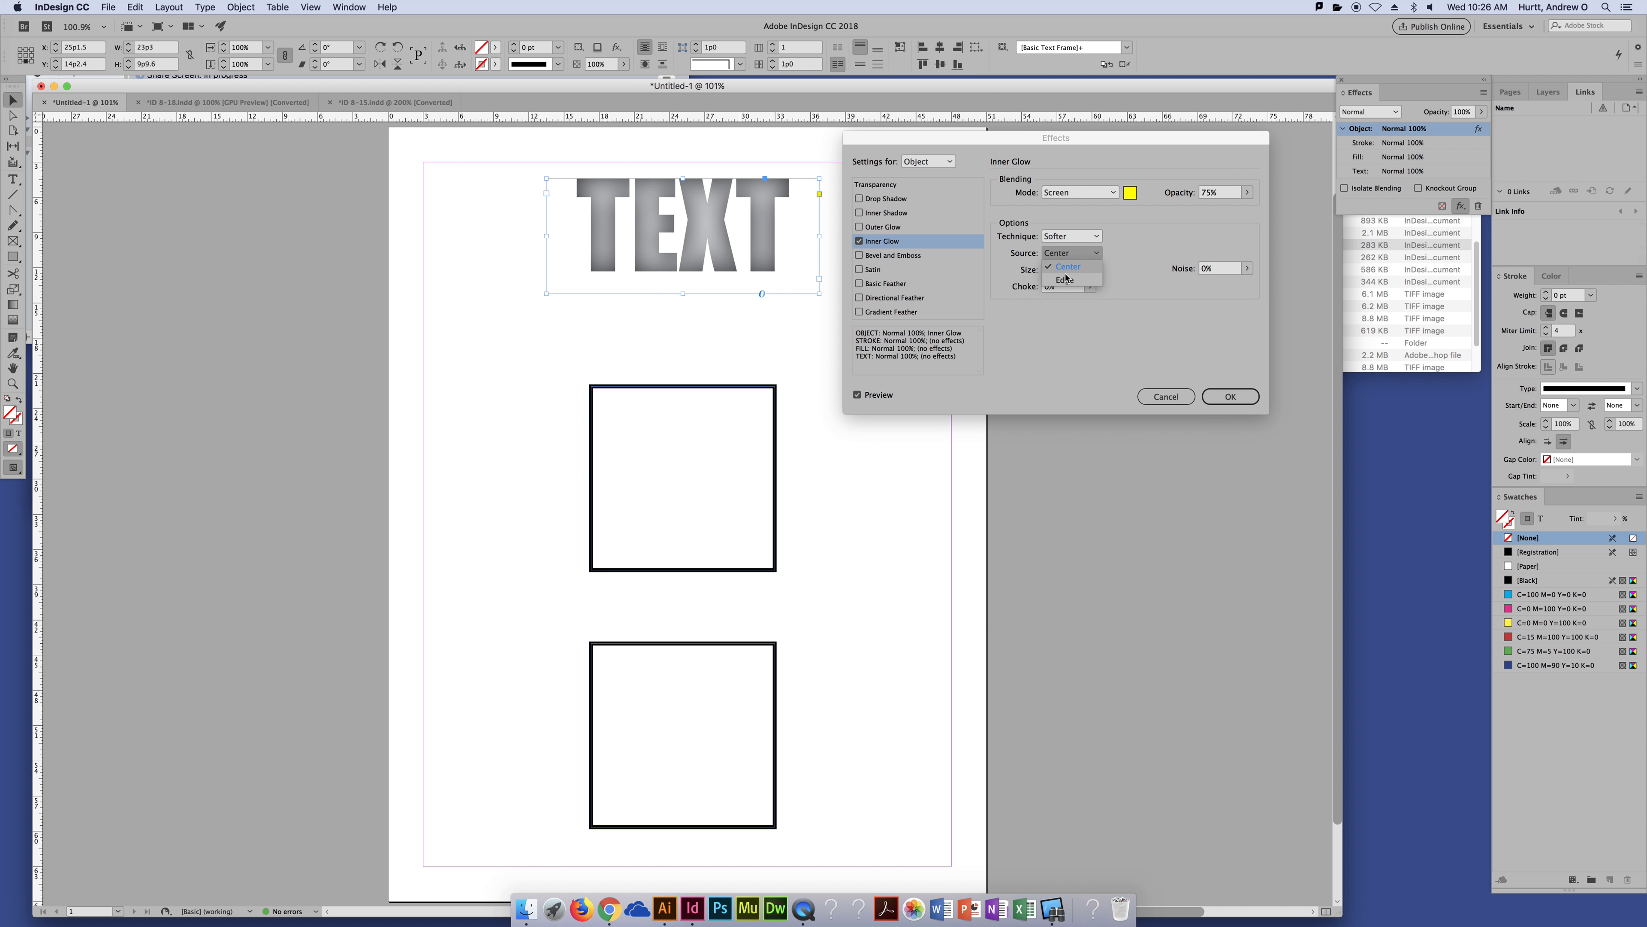
click(1072, 281)
double_click(1084, 272)
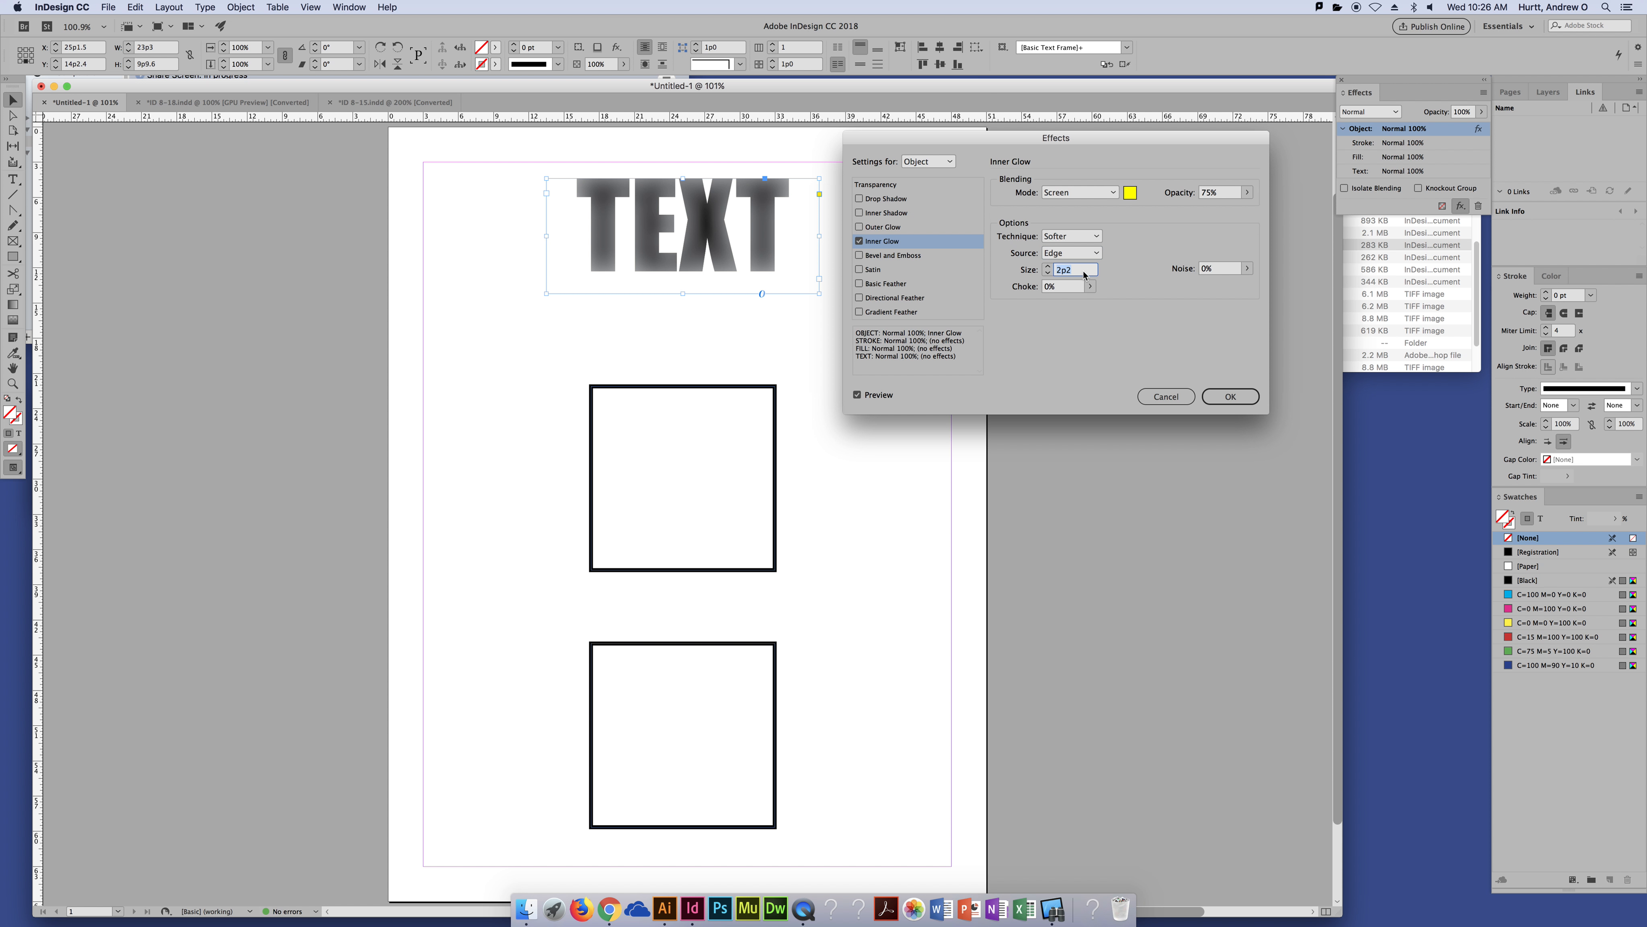
text(.125i)
key(Tab)
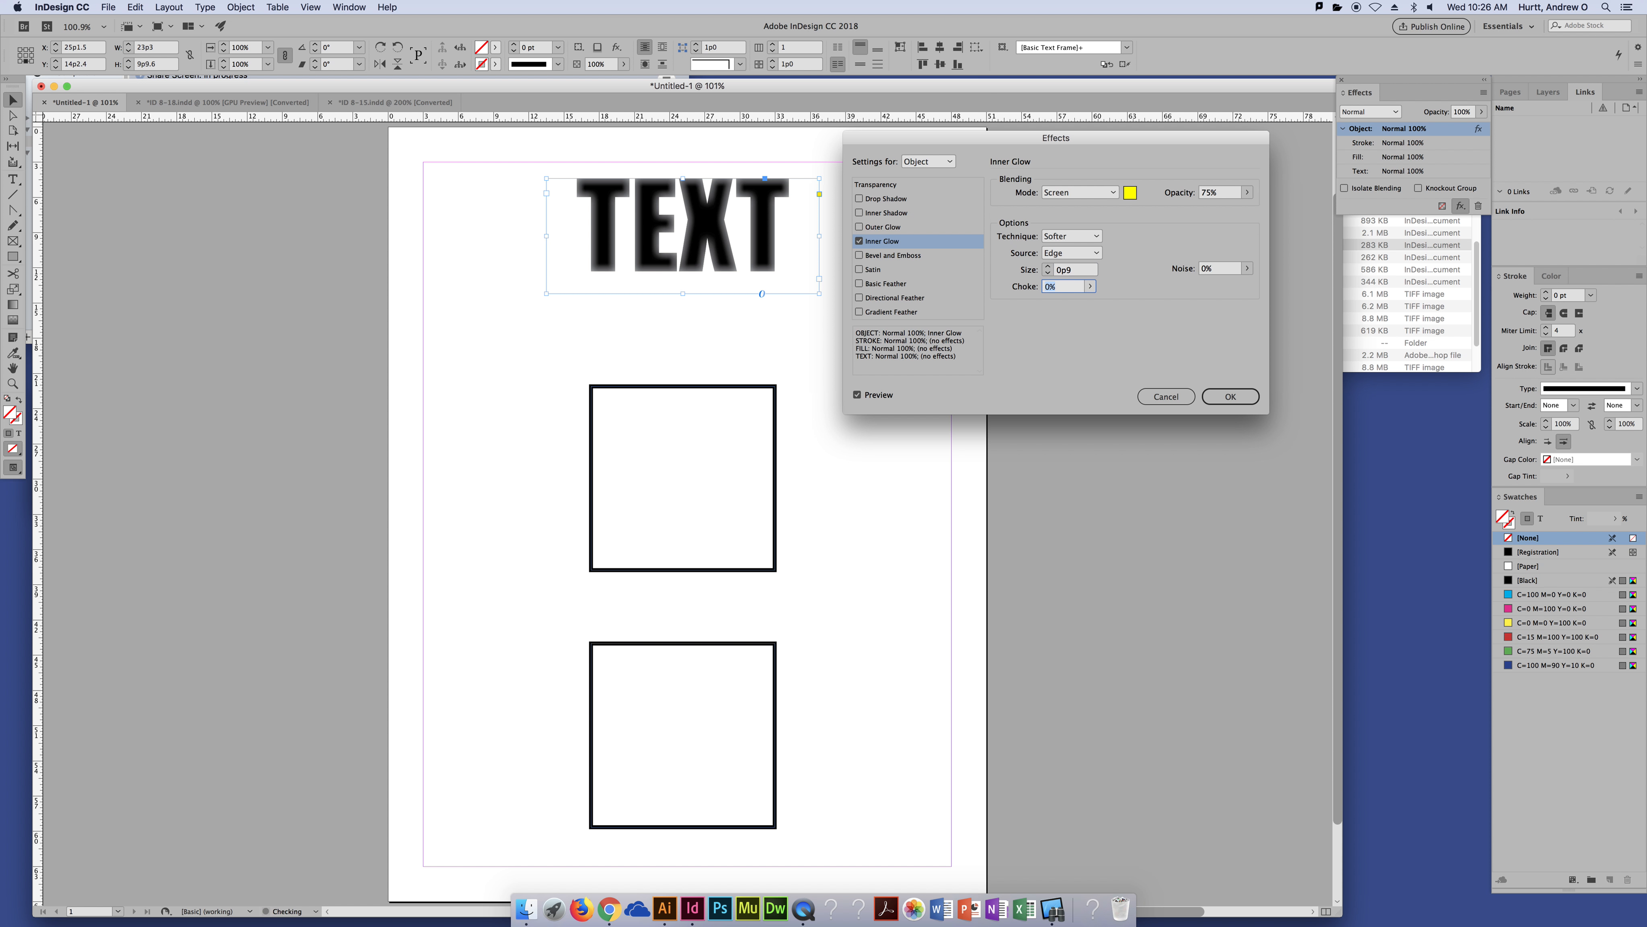
click(1090, 286)
drag(1022, 303, 1052, 309)
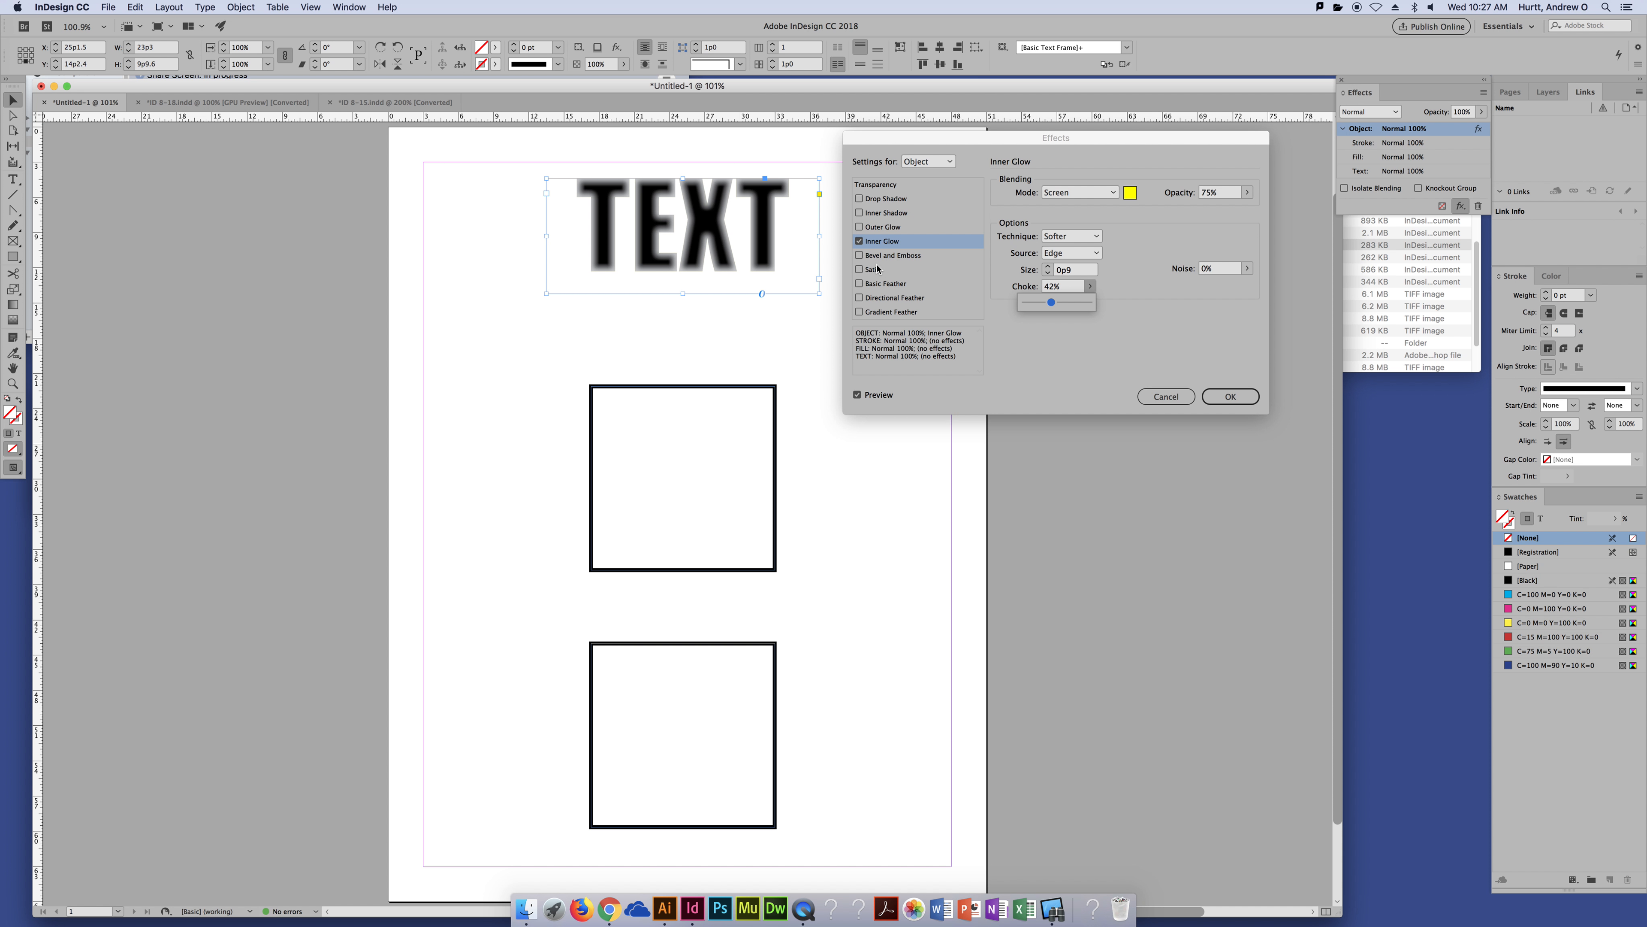
Replace the inner glow with Bevel and Emboss, try the Outer Bevel style, and return to Inner Bevel.
click(860, 241)
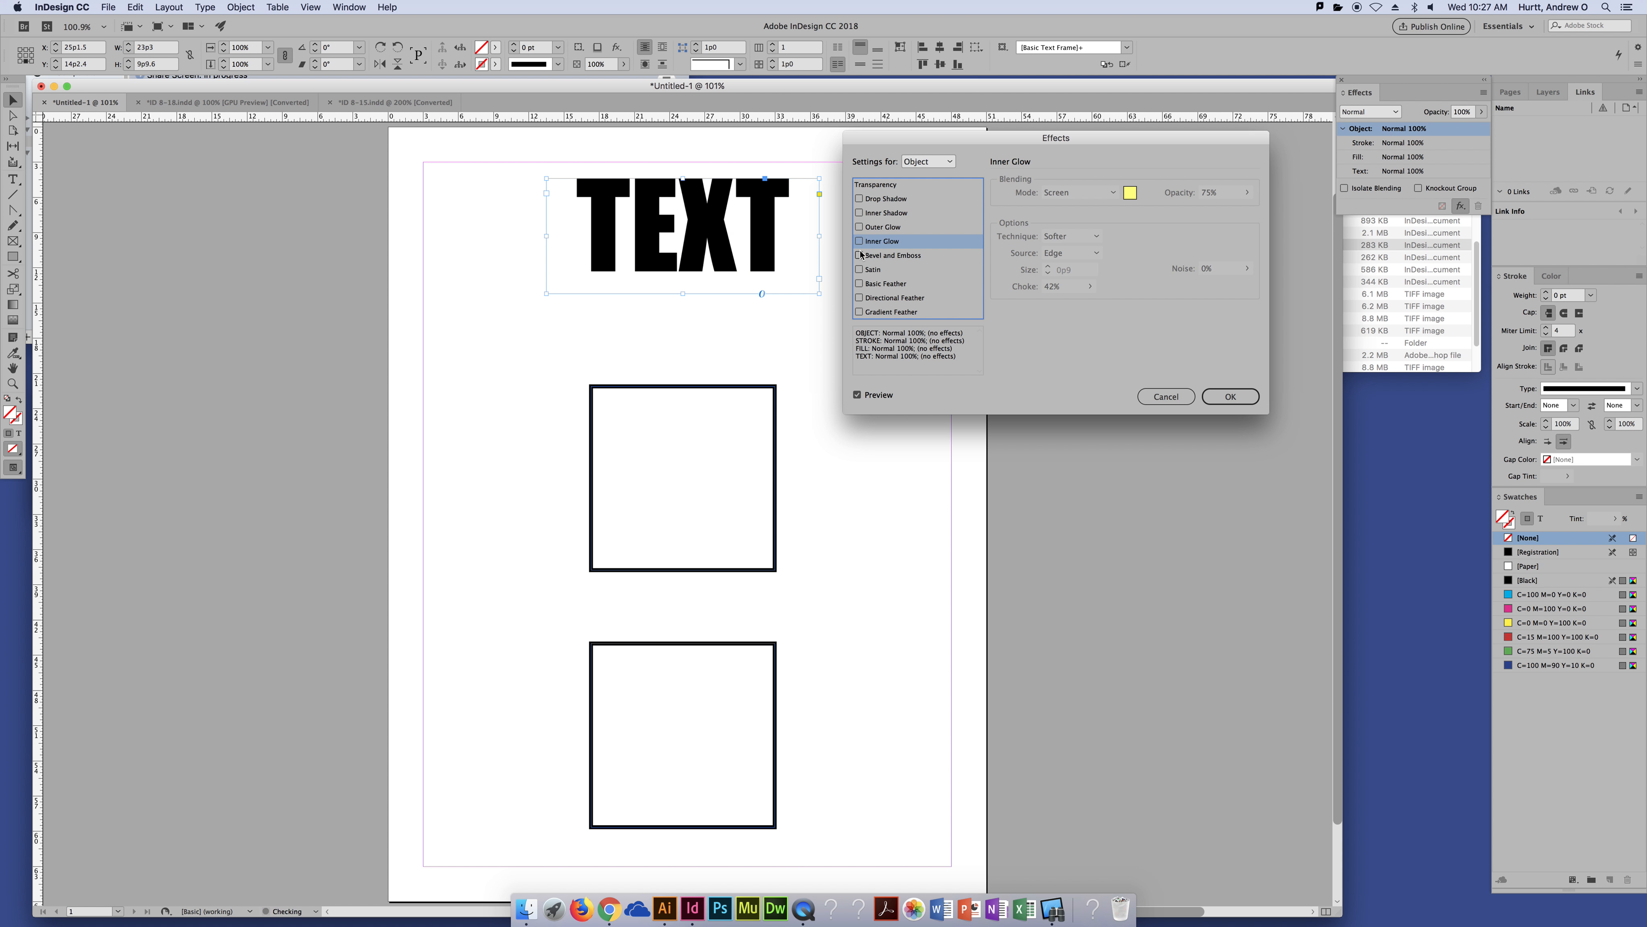
click(887, 259)
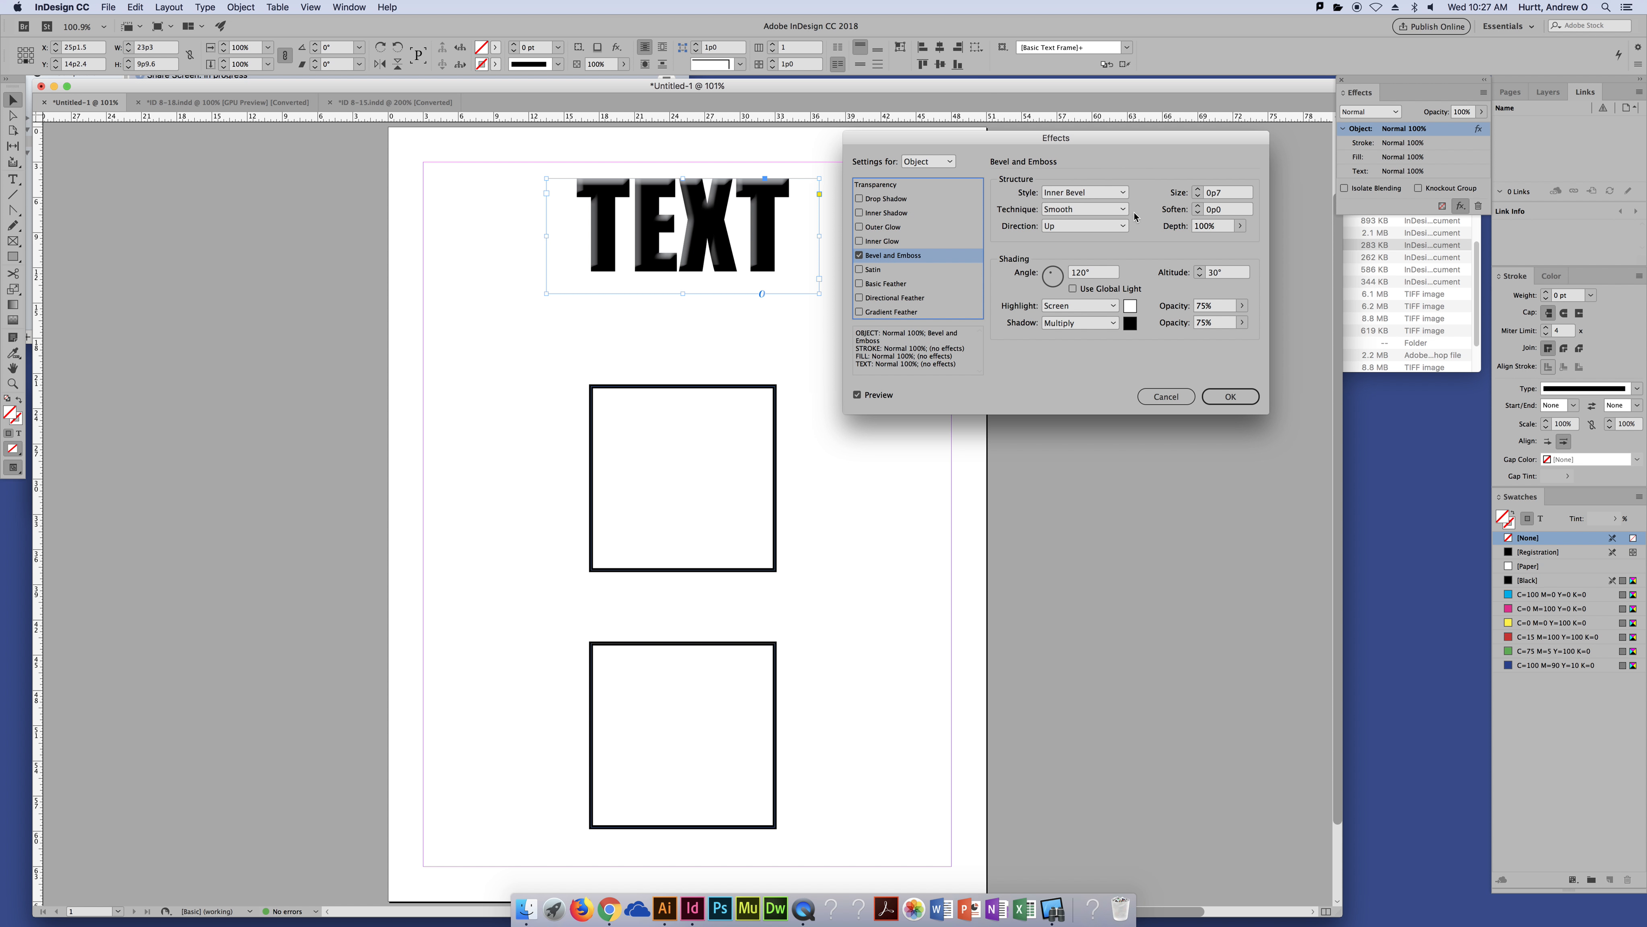
click(1099, 192)
click(1106, 201)
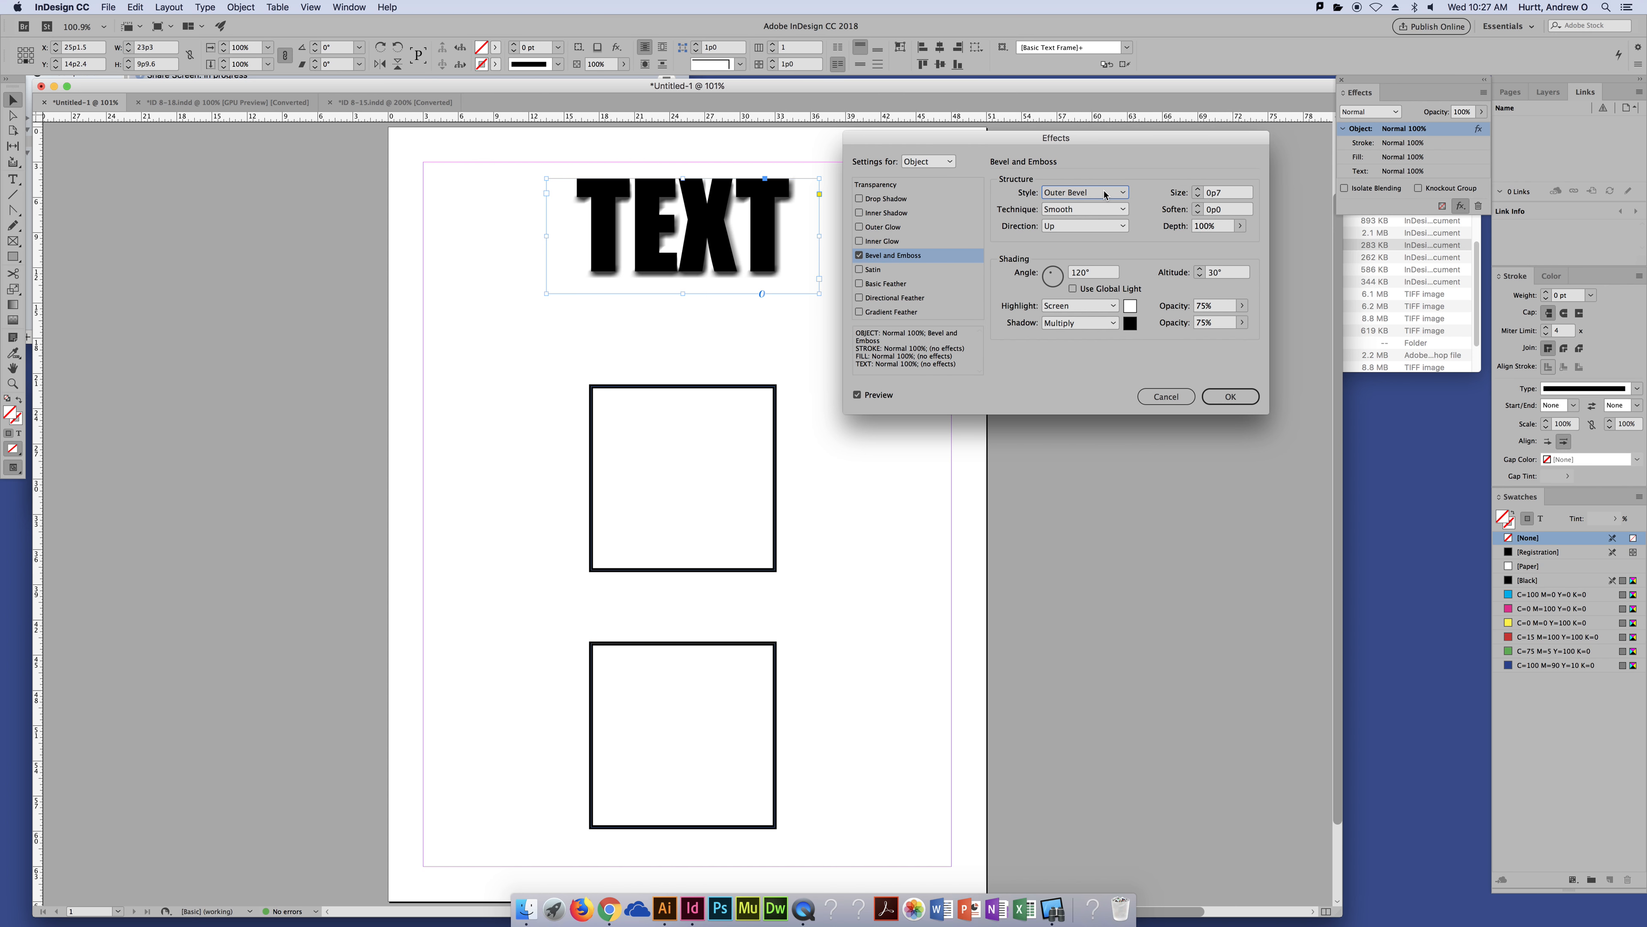
click(1105, 194)
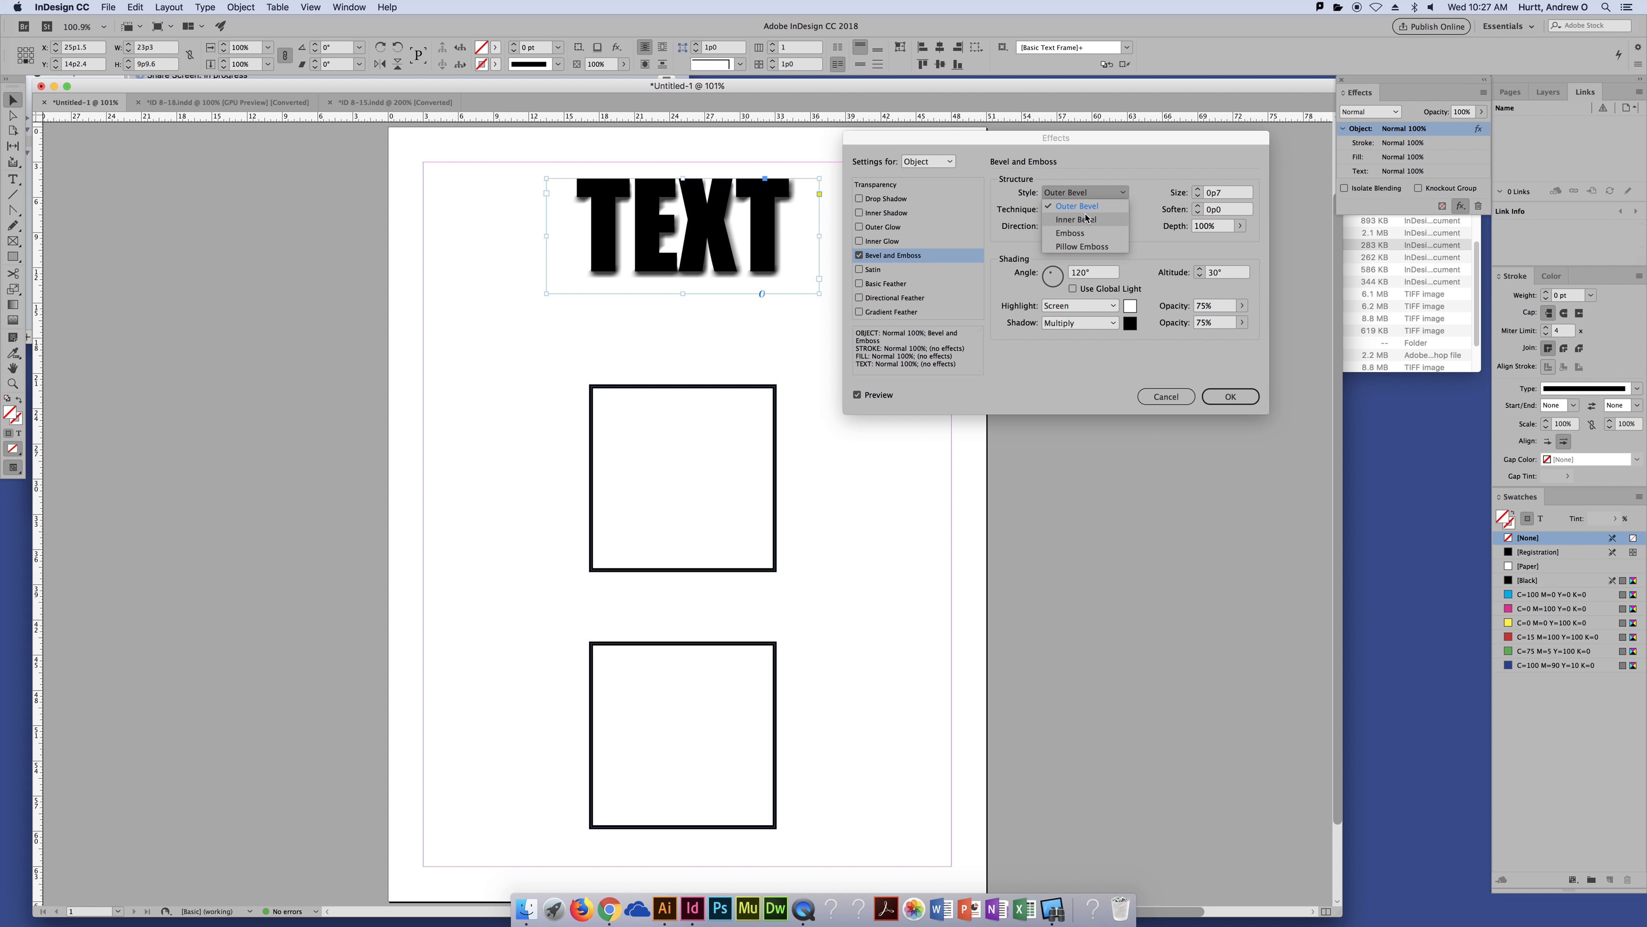
click(1084, 219)
Try the Emboss, Pillow Emboss and Outer Bevel styles on the text, and return to Inner Bevel.
click(1083, 194)
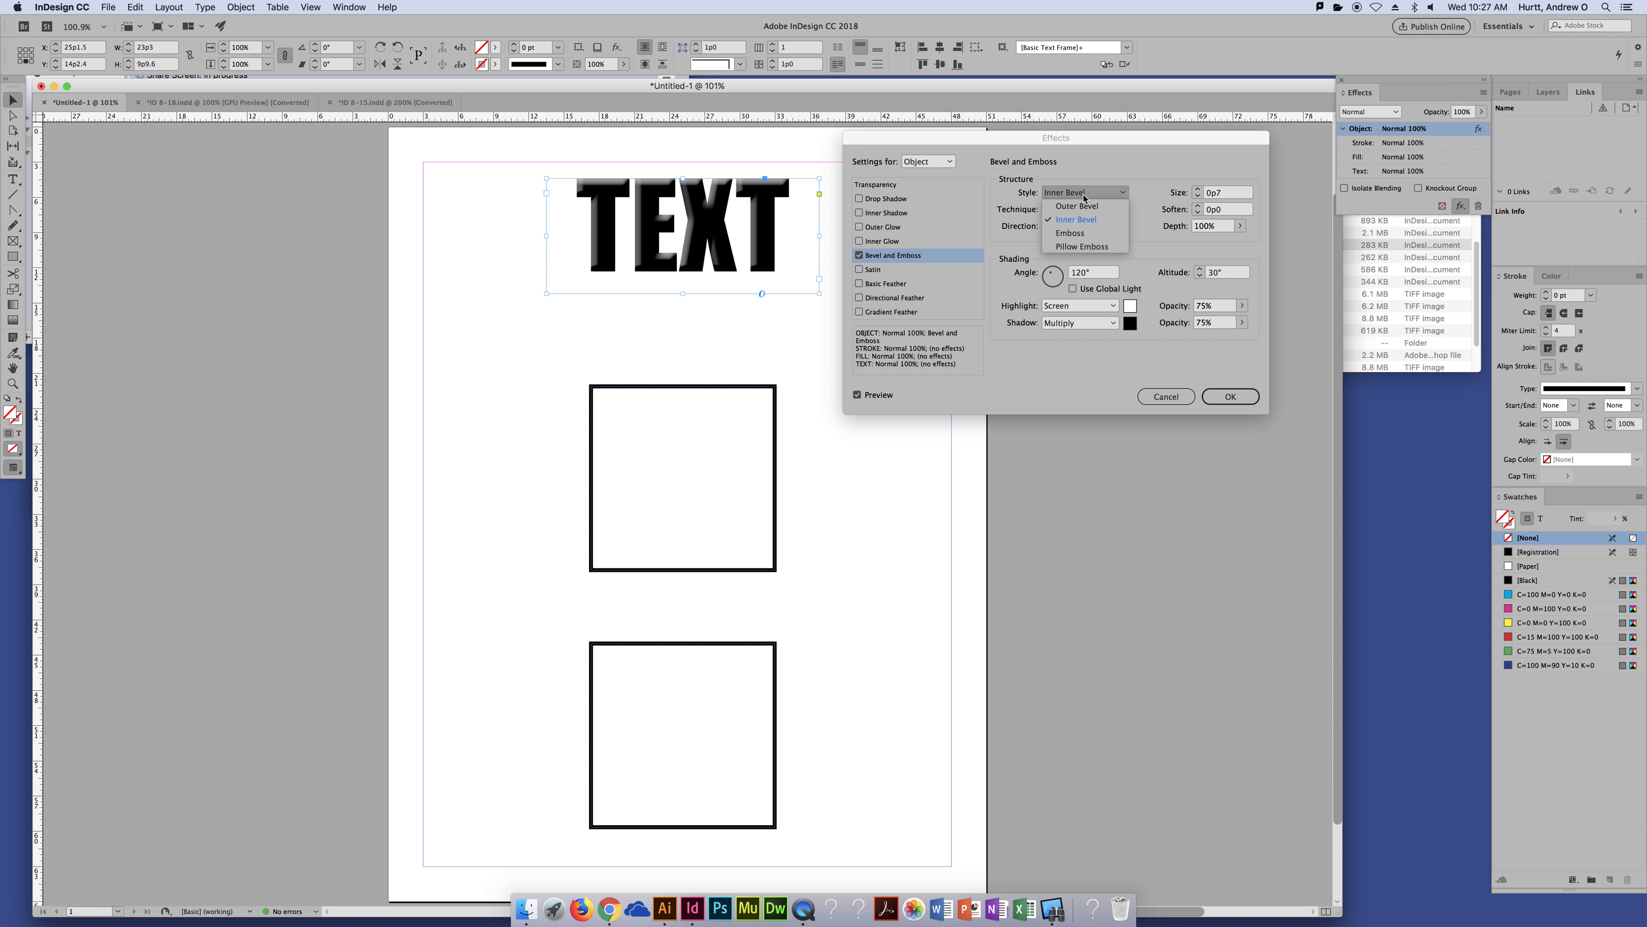
click(1078, 233)
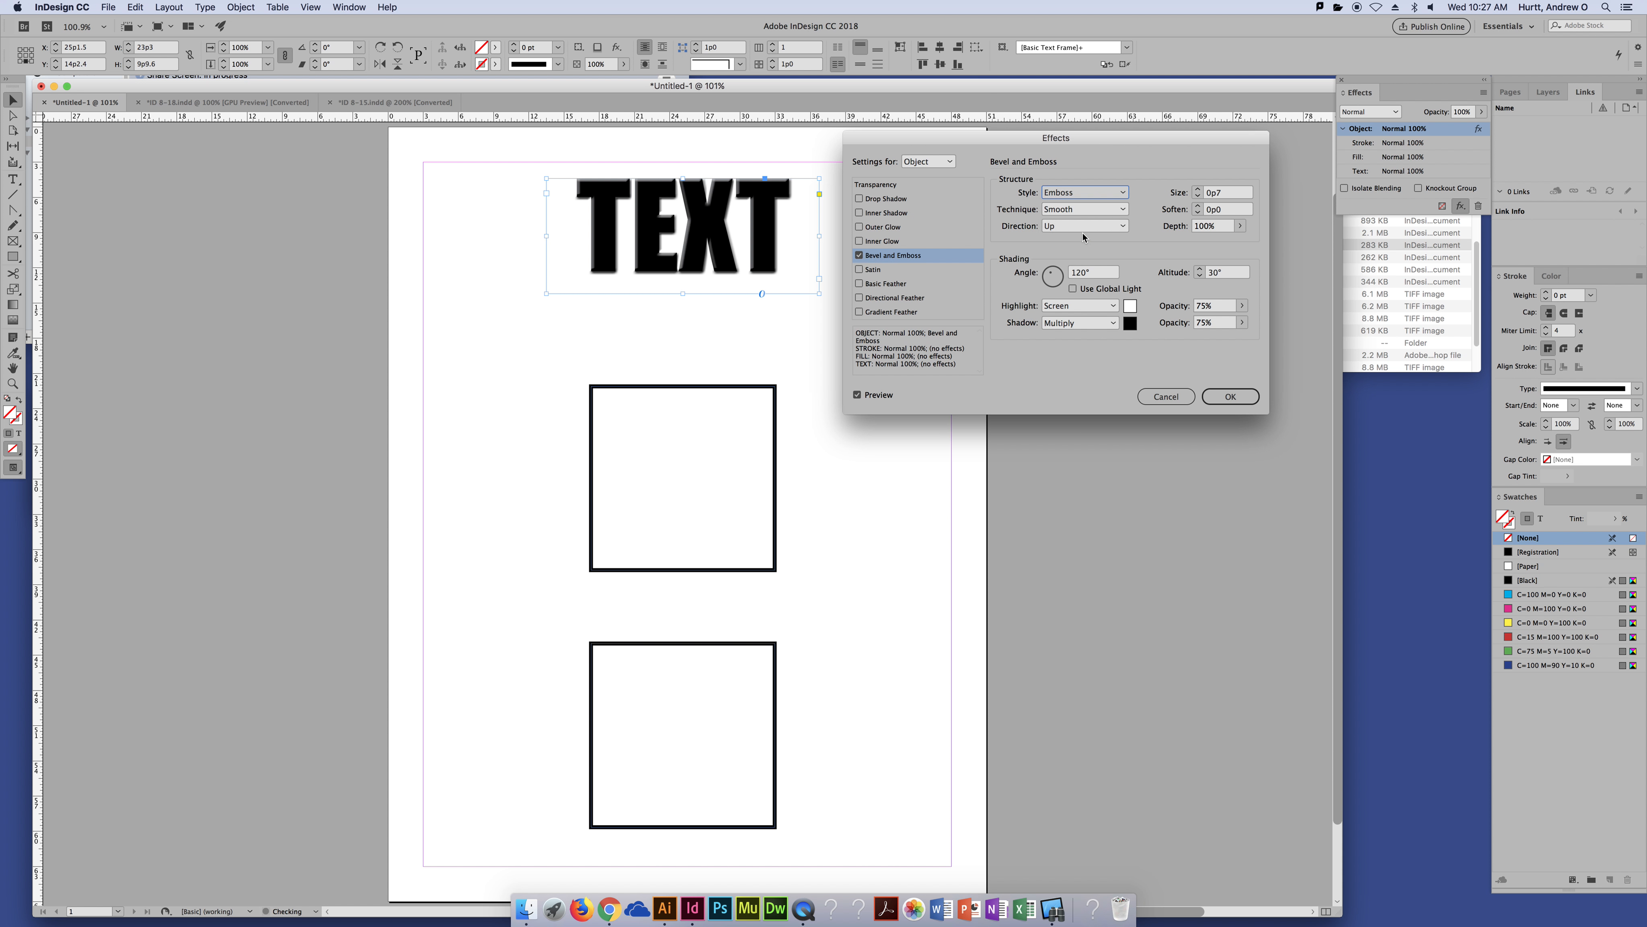
click(1089, 193)
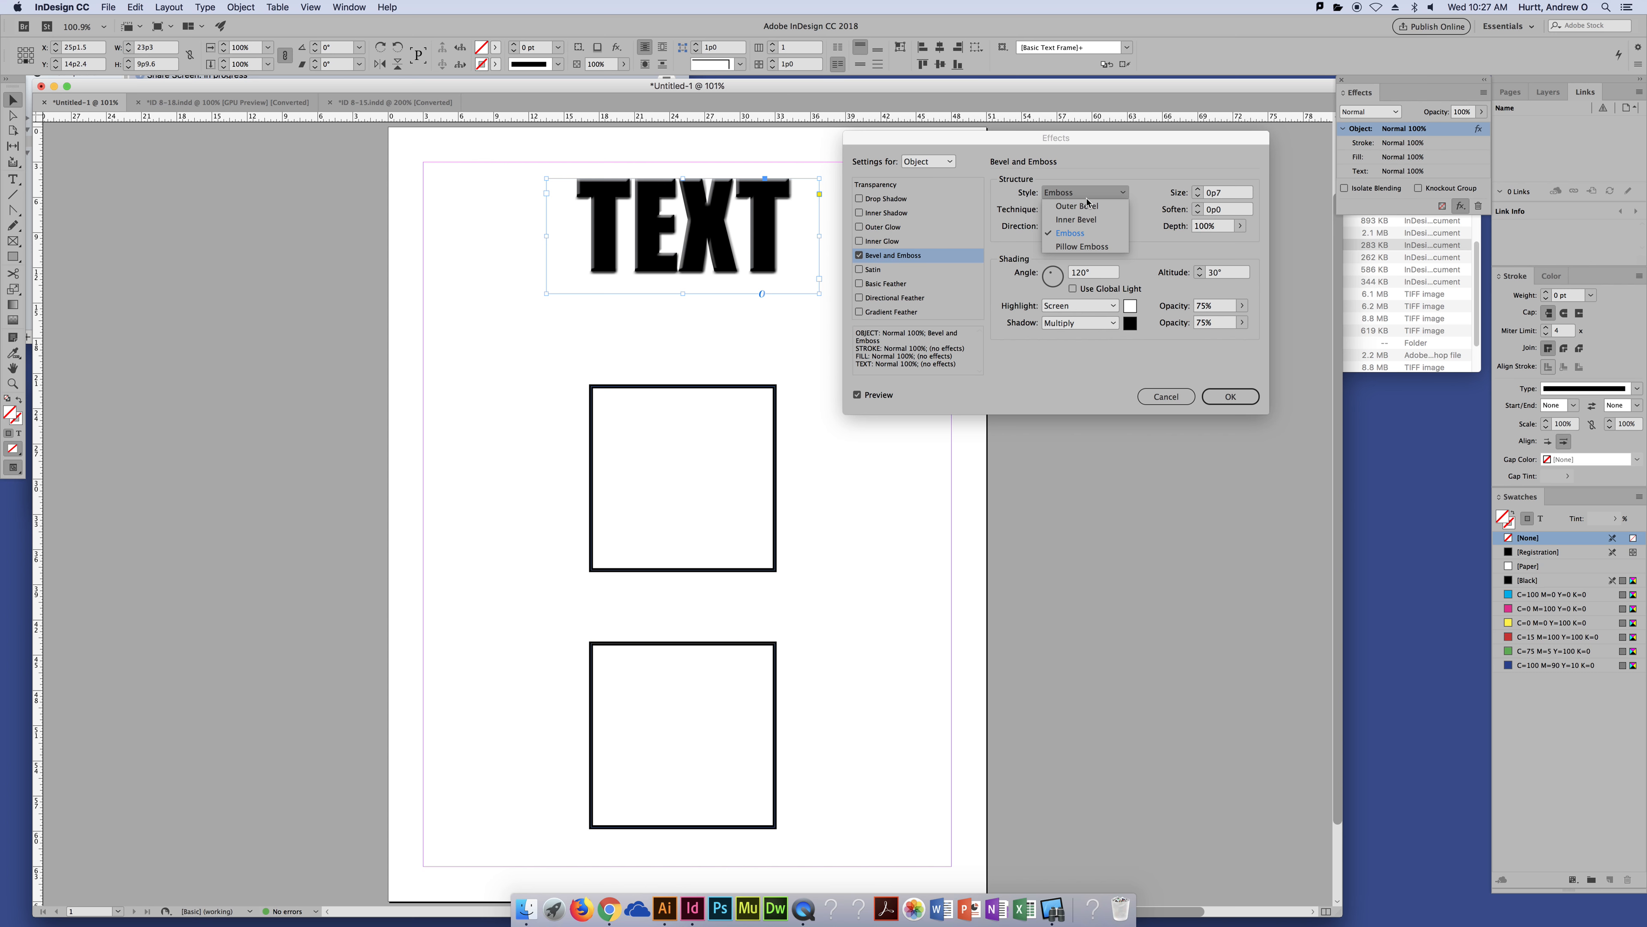
click(1082, 248)
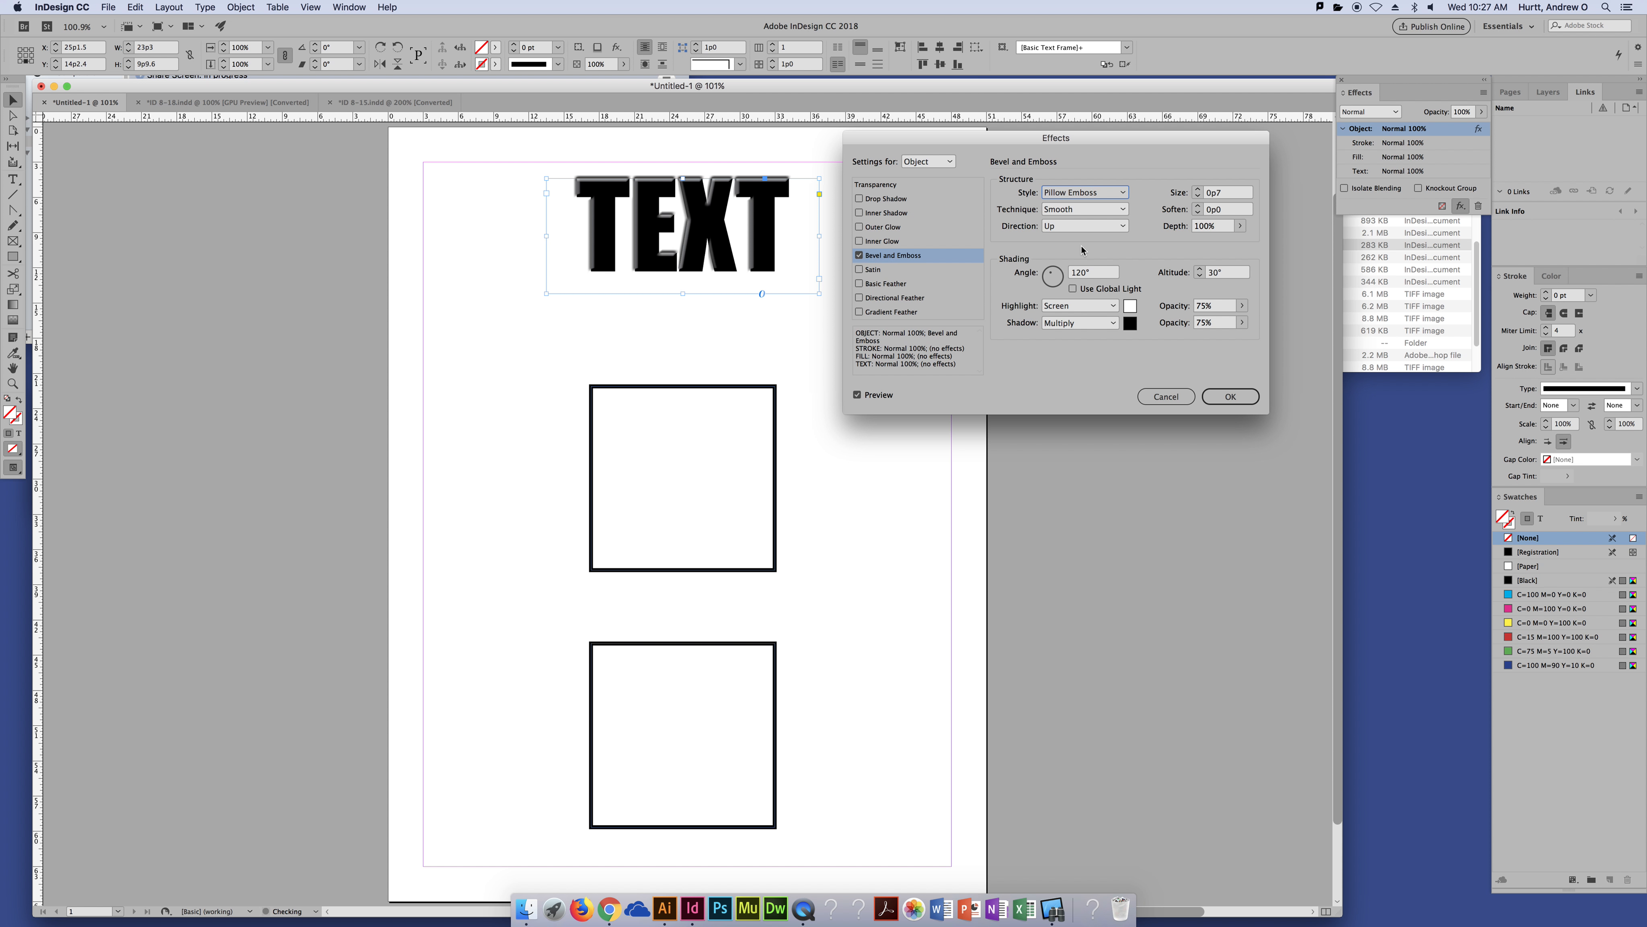
click(1082, 193)
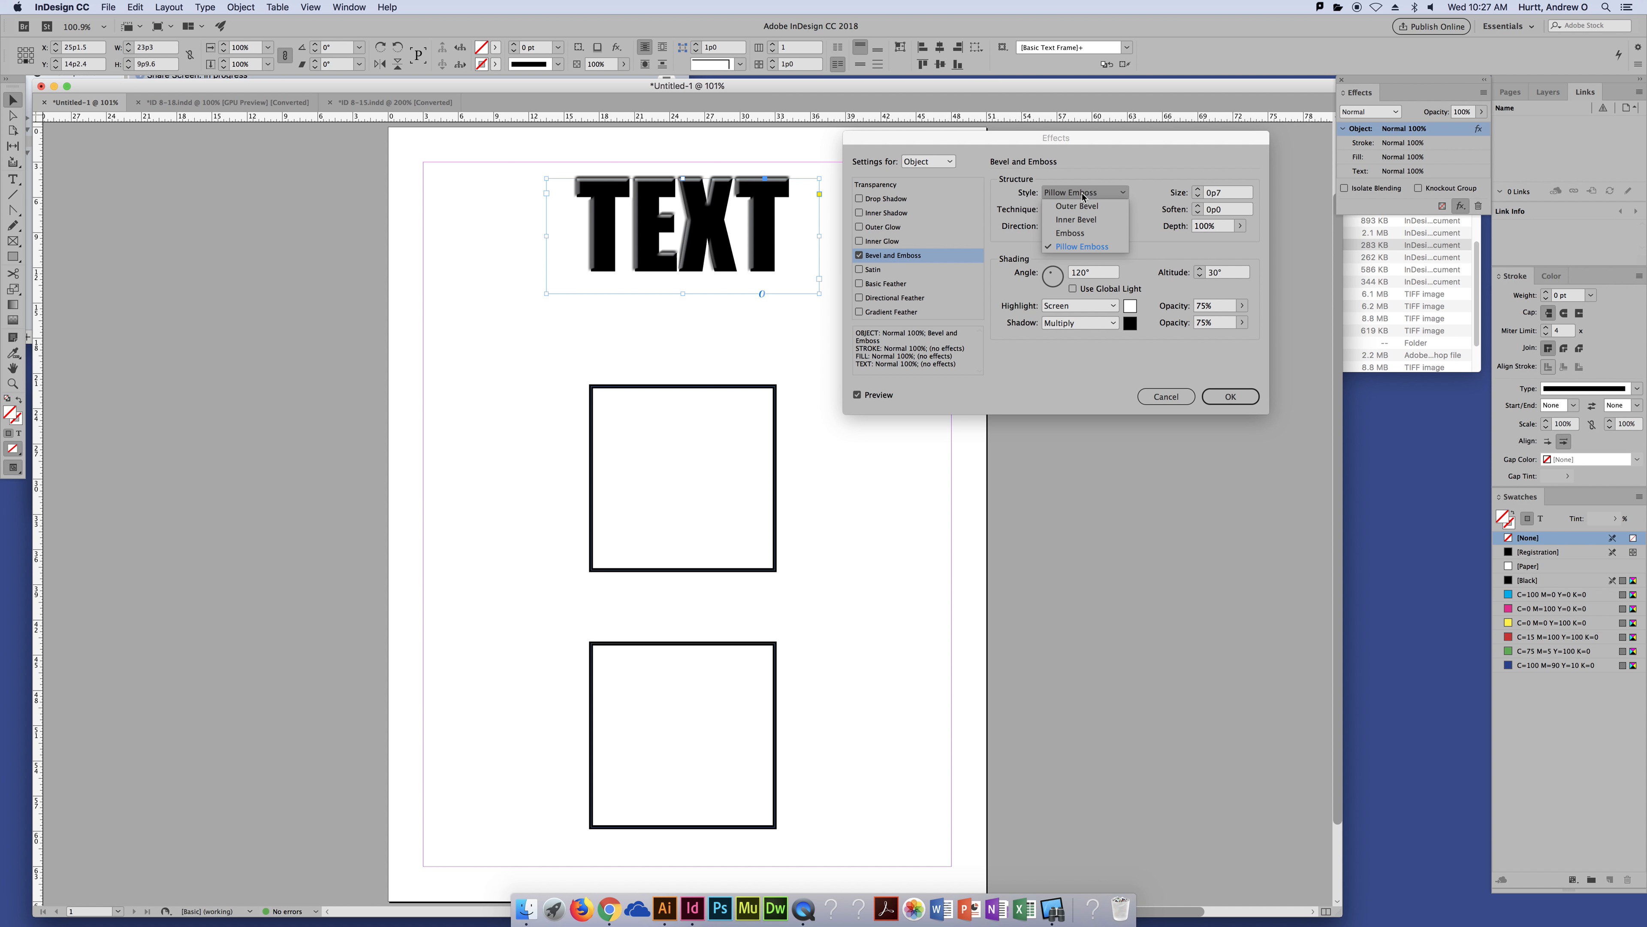
click(1077, 205)
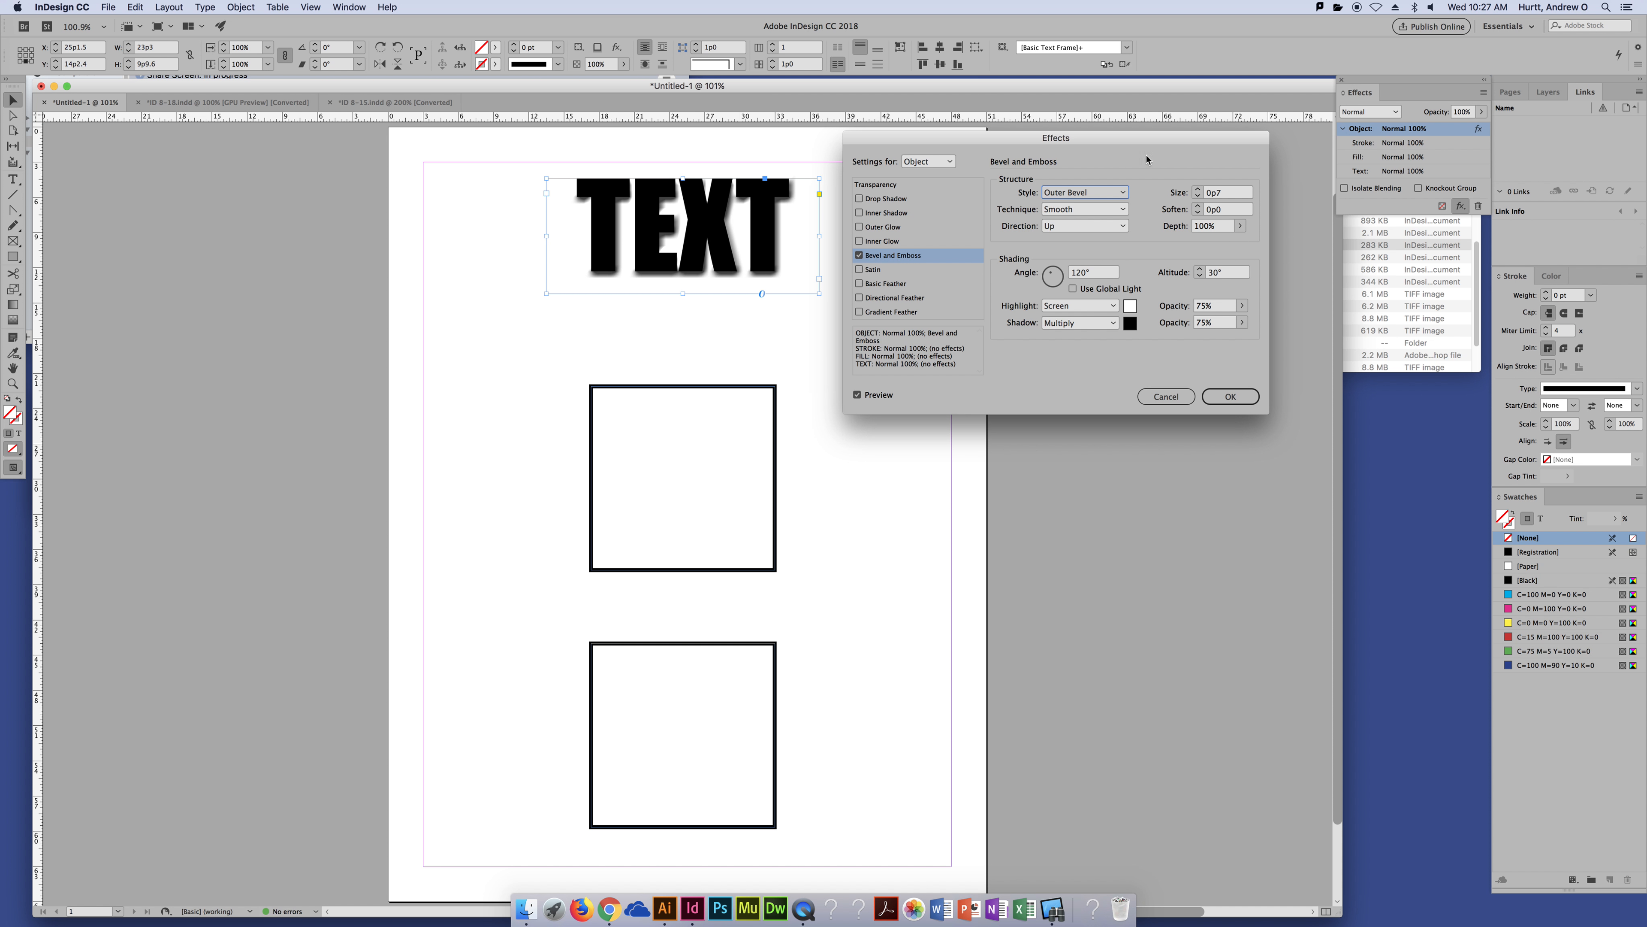
click(1103, 192)
click(1100, 206)
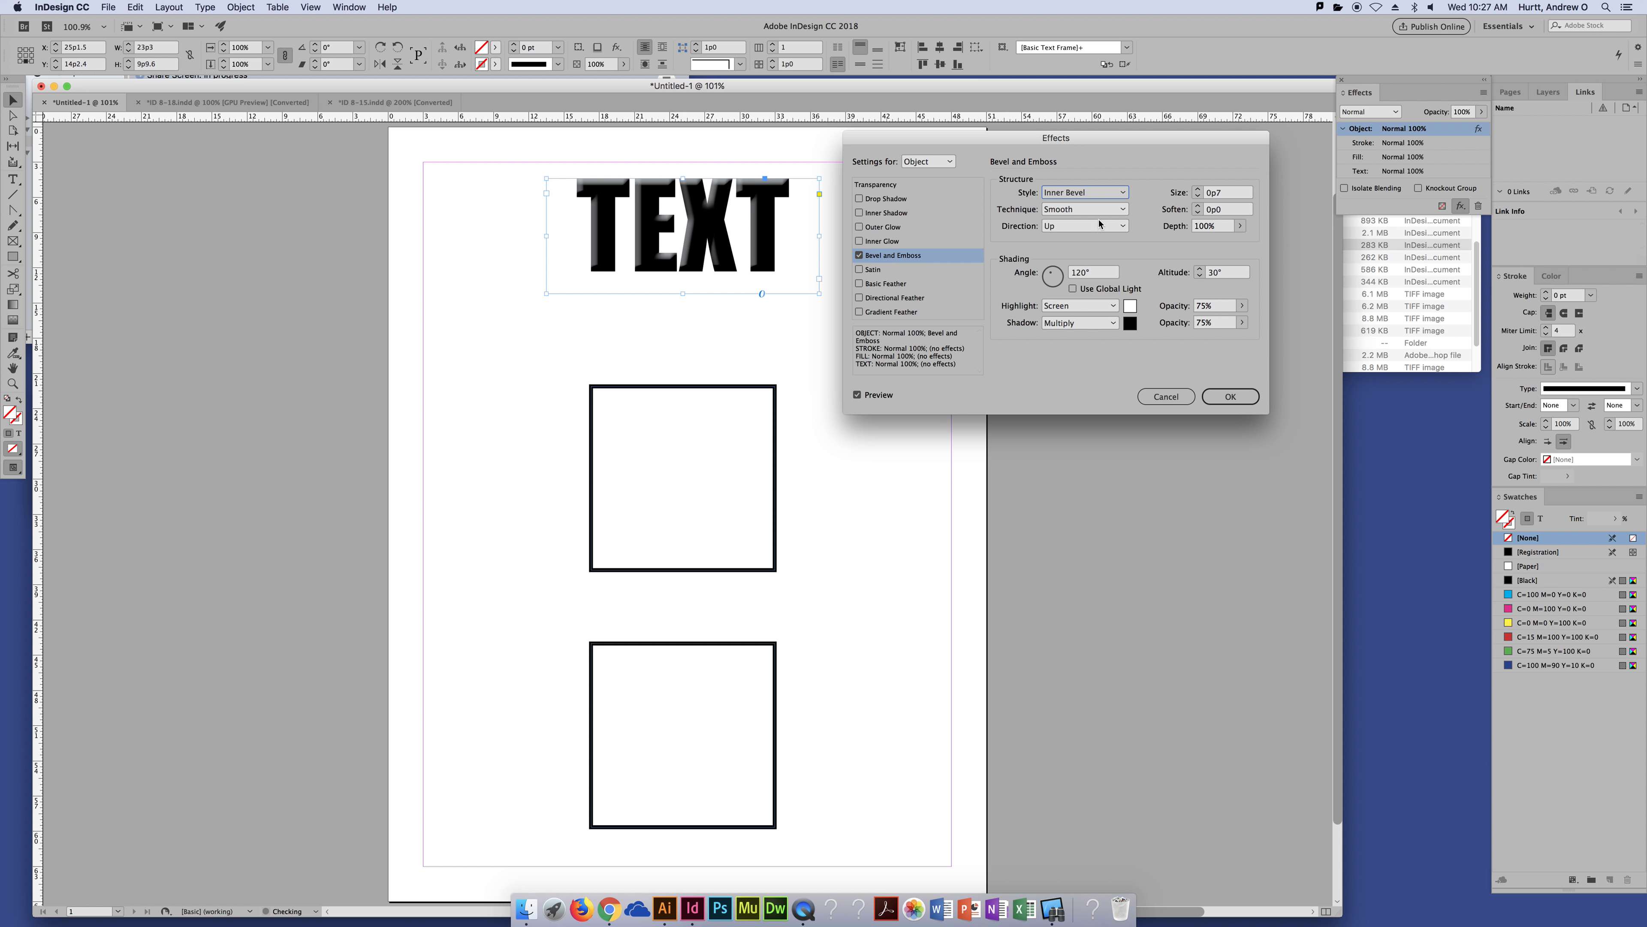
Try a bevel size of 0p5 with the soften value raised to 0p4, and discard all the effect changes.
click(1197, 196)
click(1197, 196)
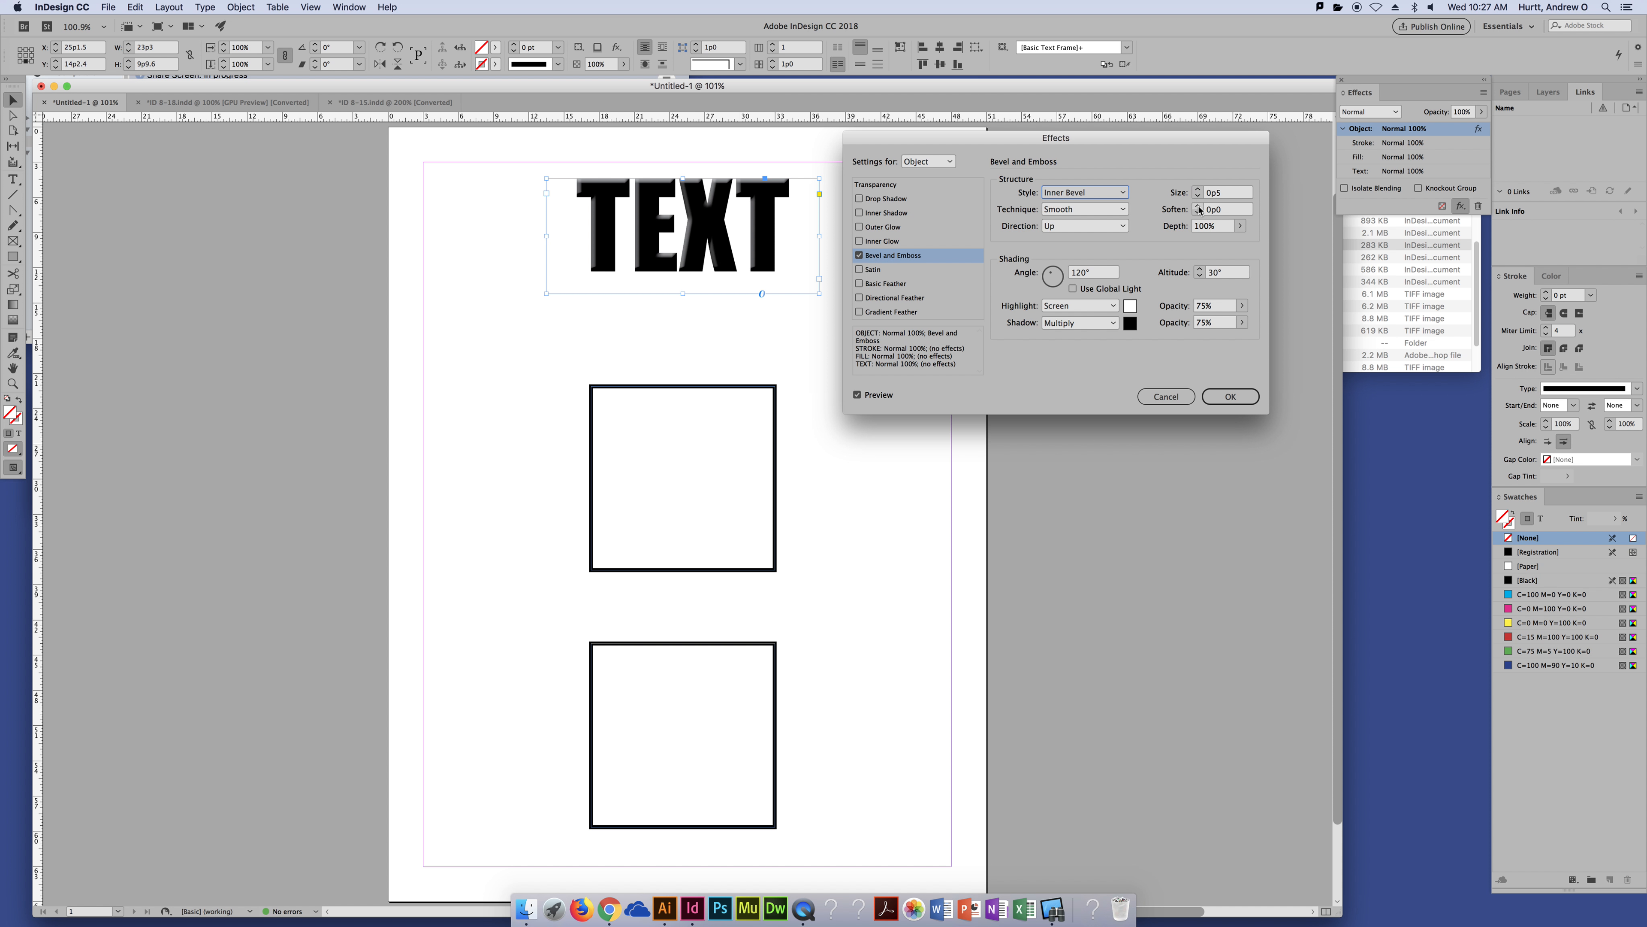
click(1197, 206)
click(1197, 205)
click(1197, 205)
click(1198, 205)
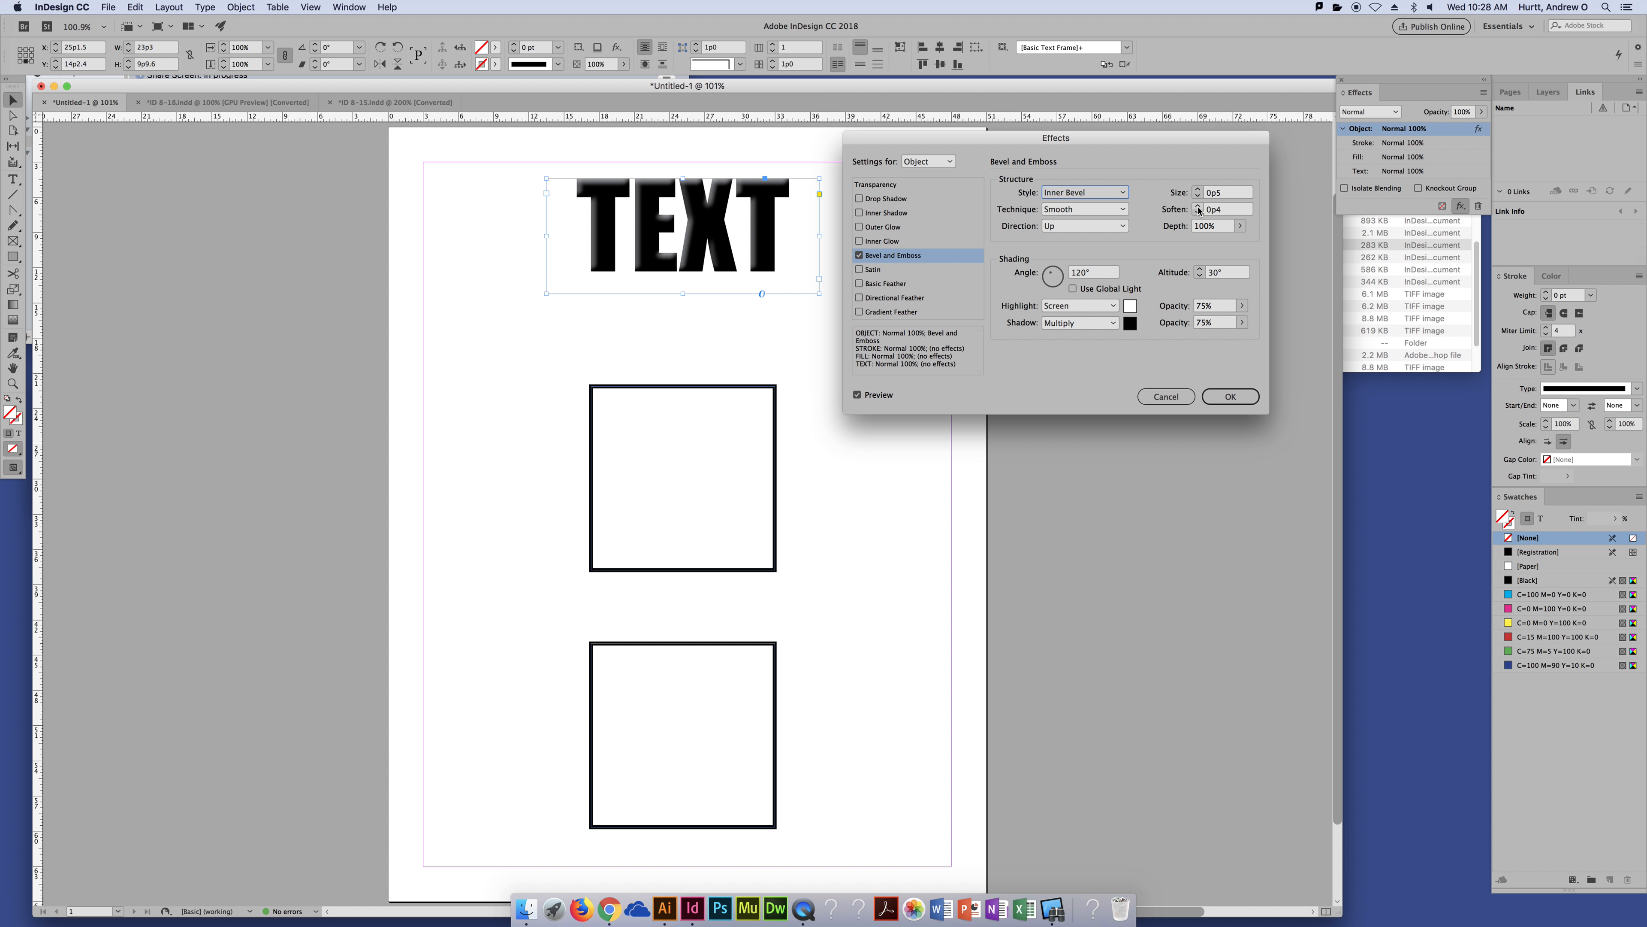
click(1198, 206)
click(1166, 397)
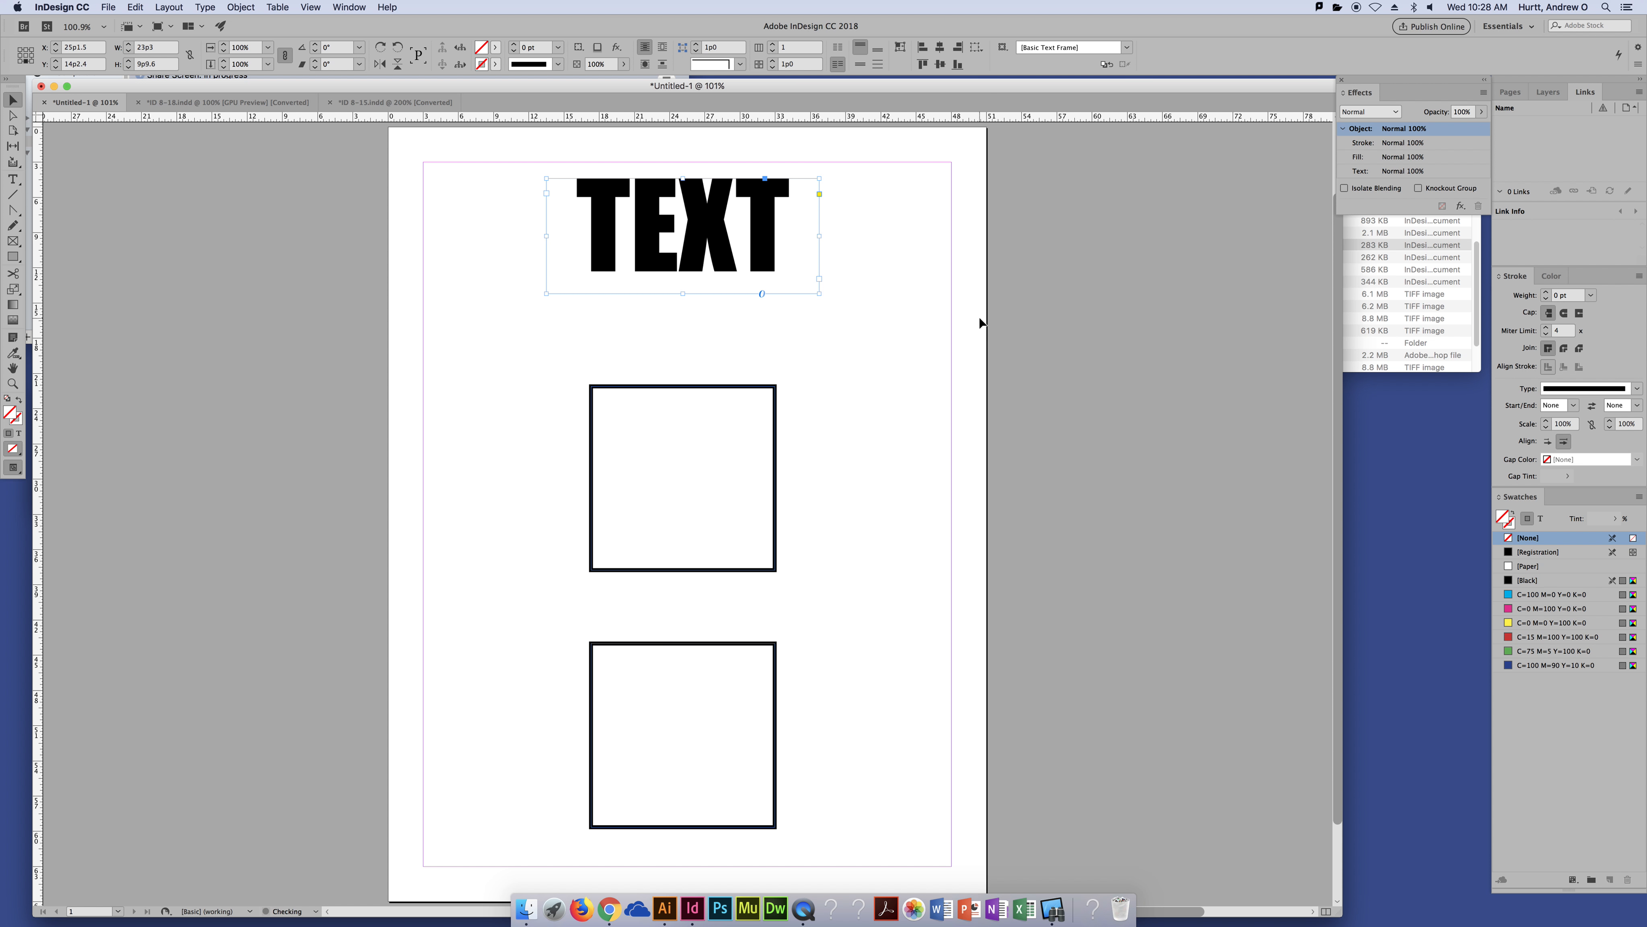
Apply Bevel and Emboss to the TEXT frame with the Inner Bevel style and a size of 0p5.
key(super+equal)
key(super+equal)
key(super+equal)
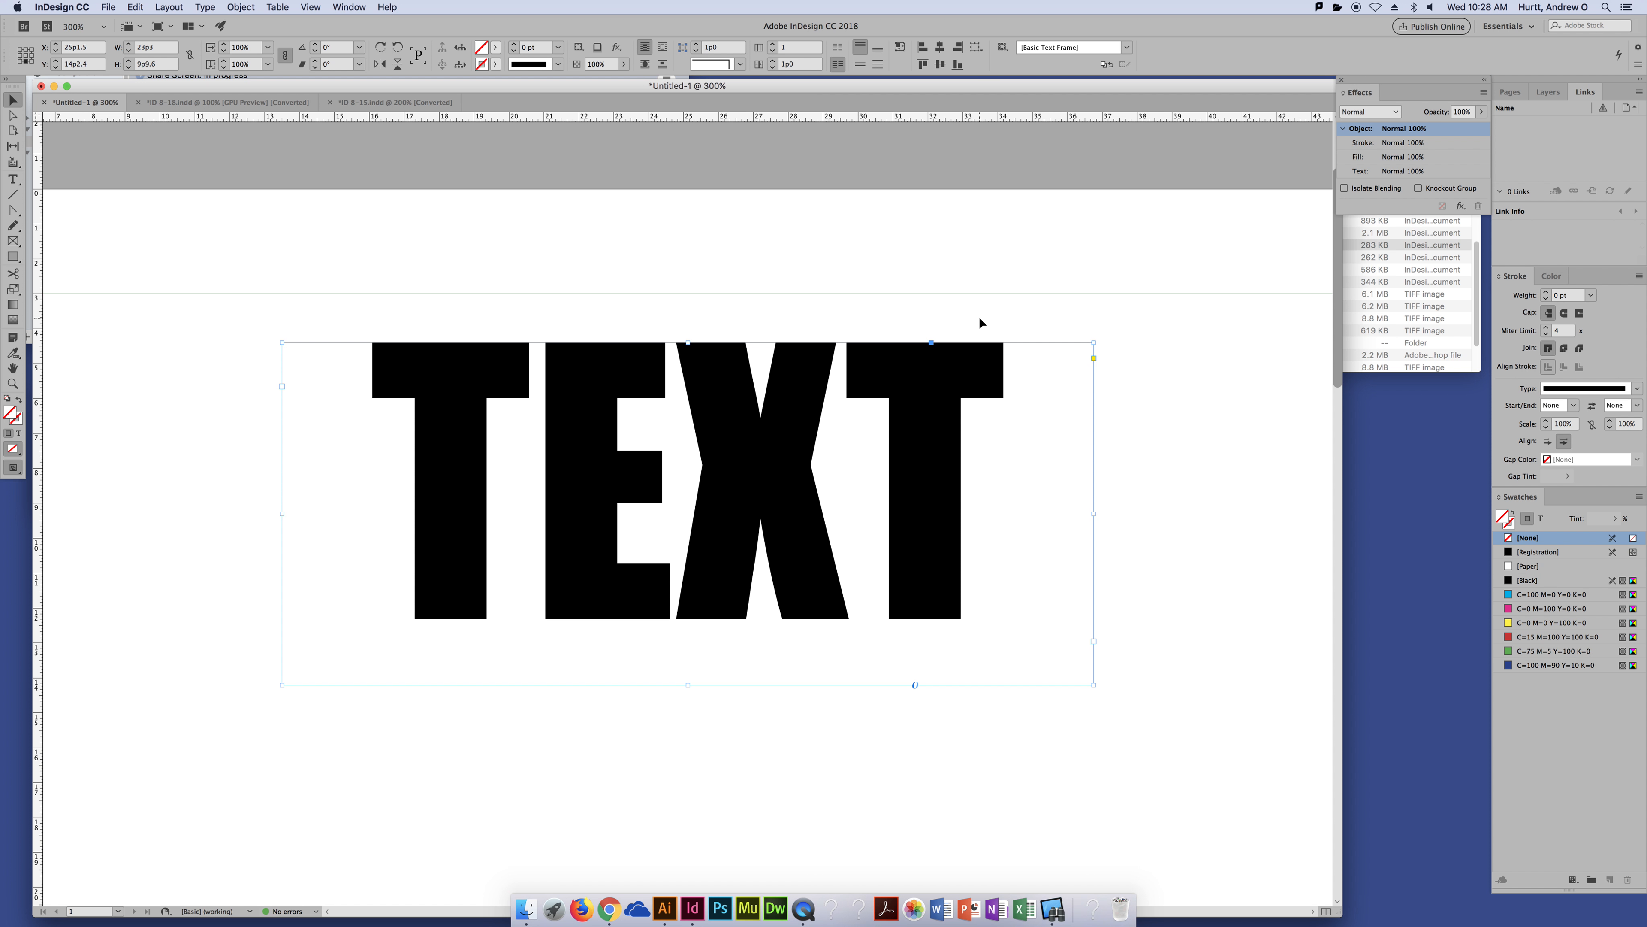
click(1459, 206)
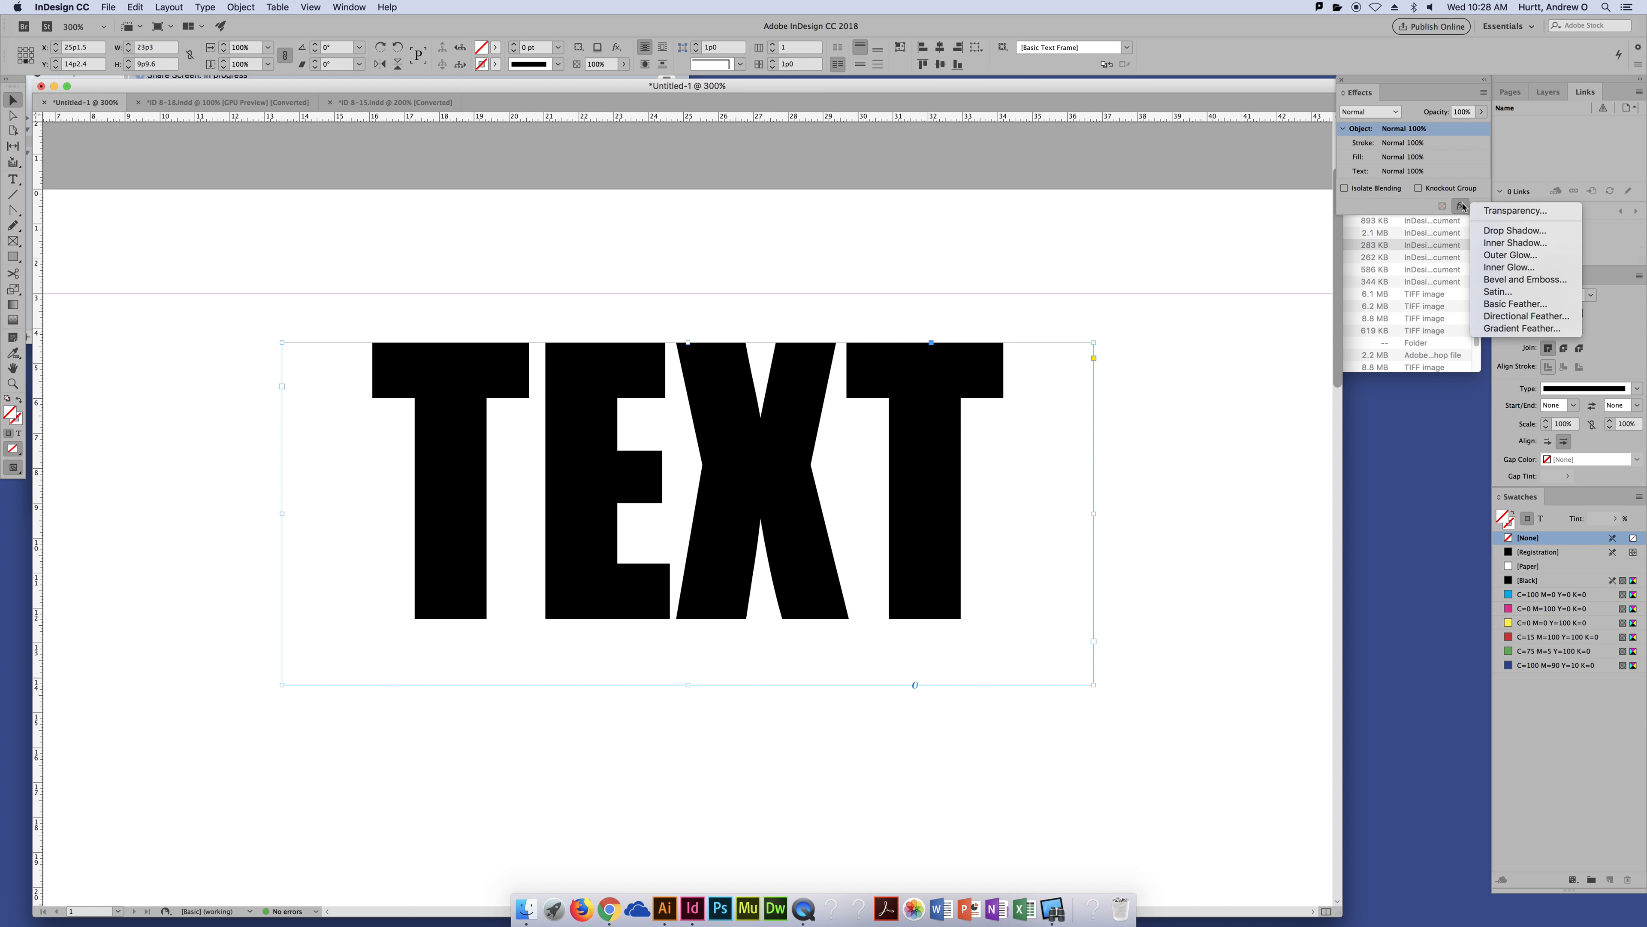
click(1510, 280)
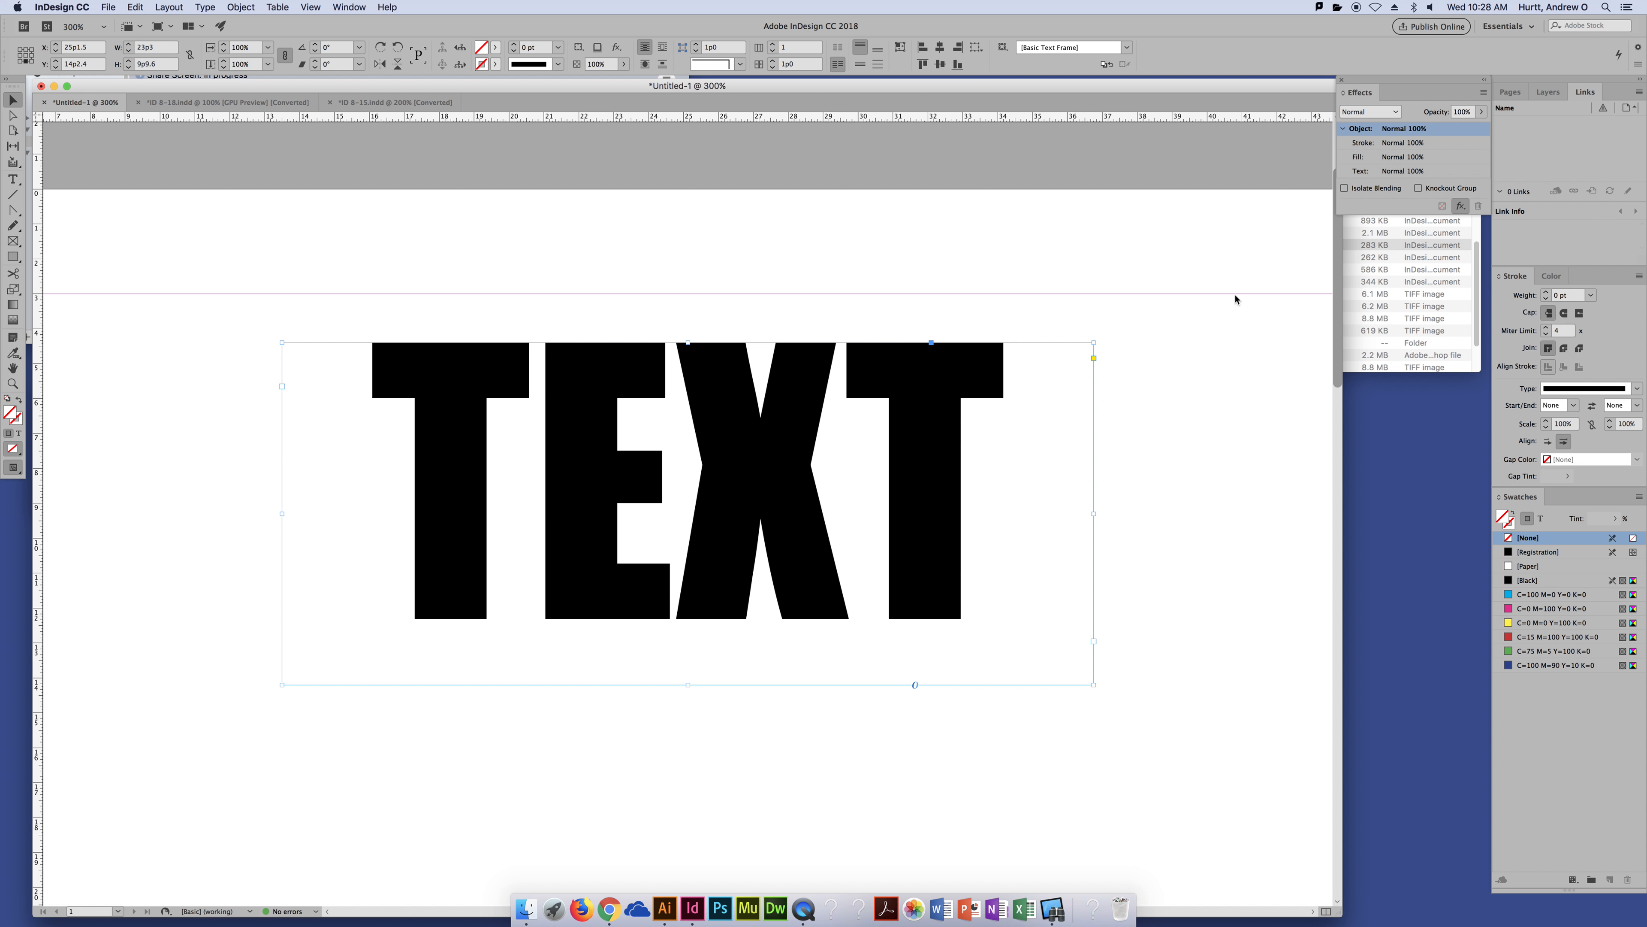
drag(1011, 134, 1221, 94)
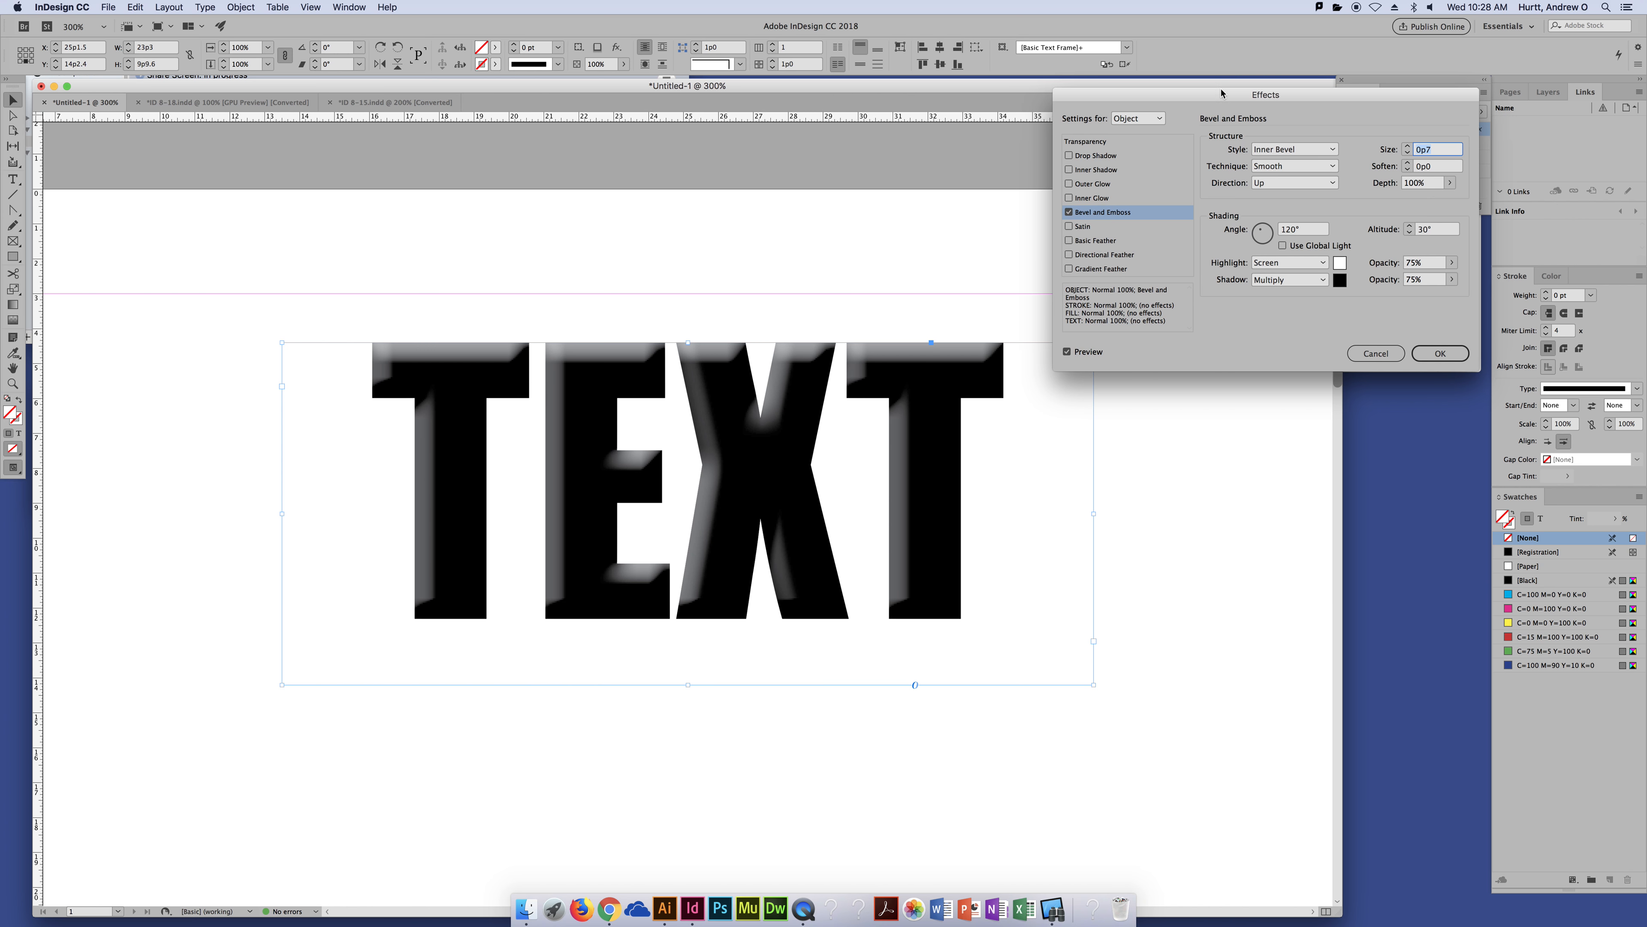
click(1406, 154)
click(1406, 154)
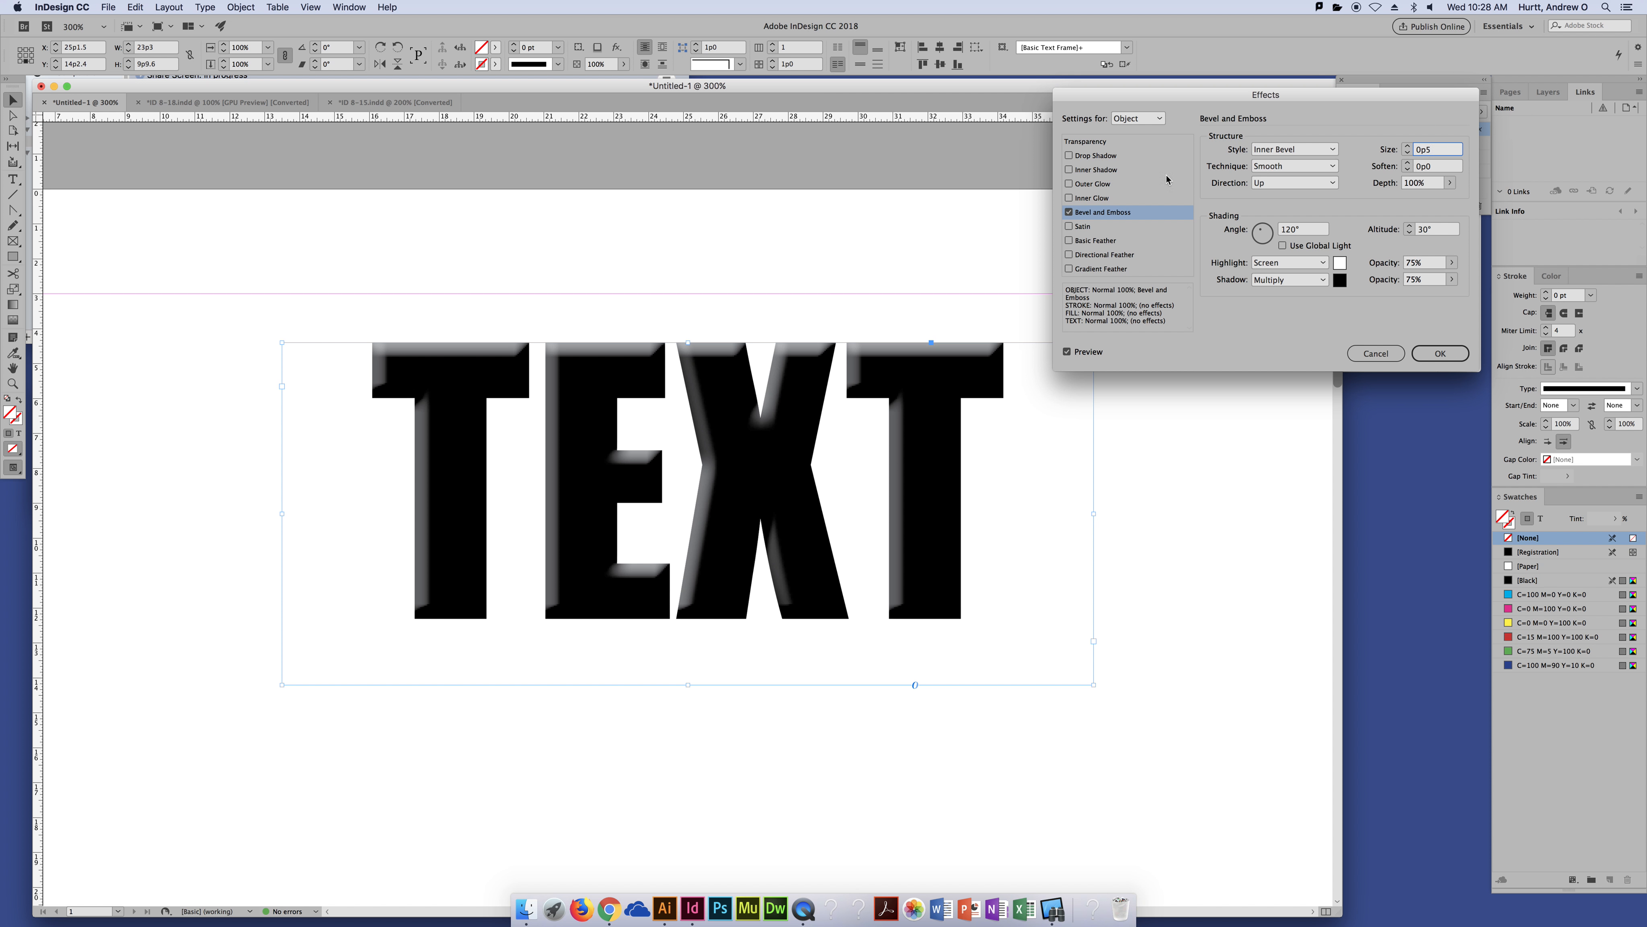
Raise the bevel's soften value to 0p4 and bring it back to 0p3.
click(1407, 163)
click(1407, 163)
click(1408, 163)
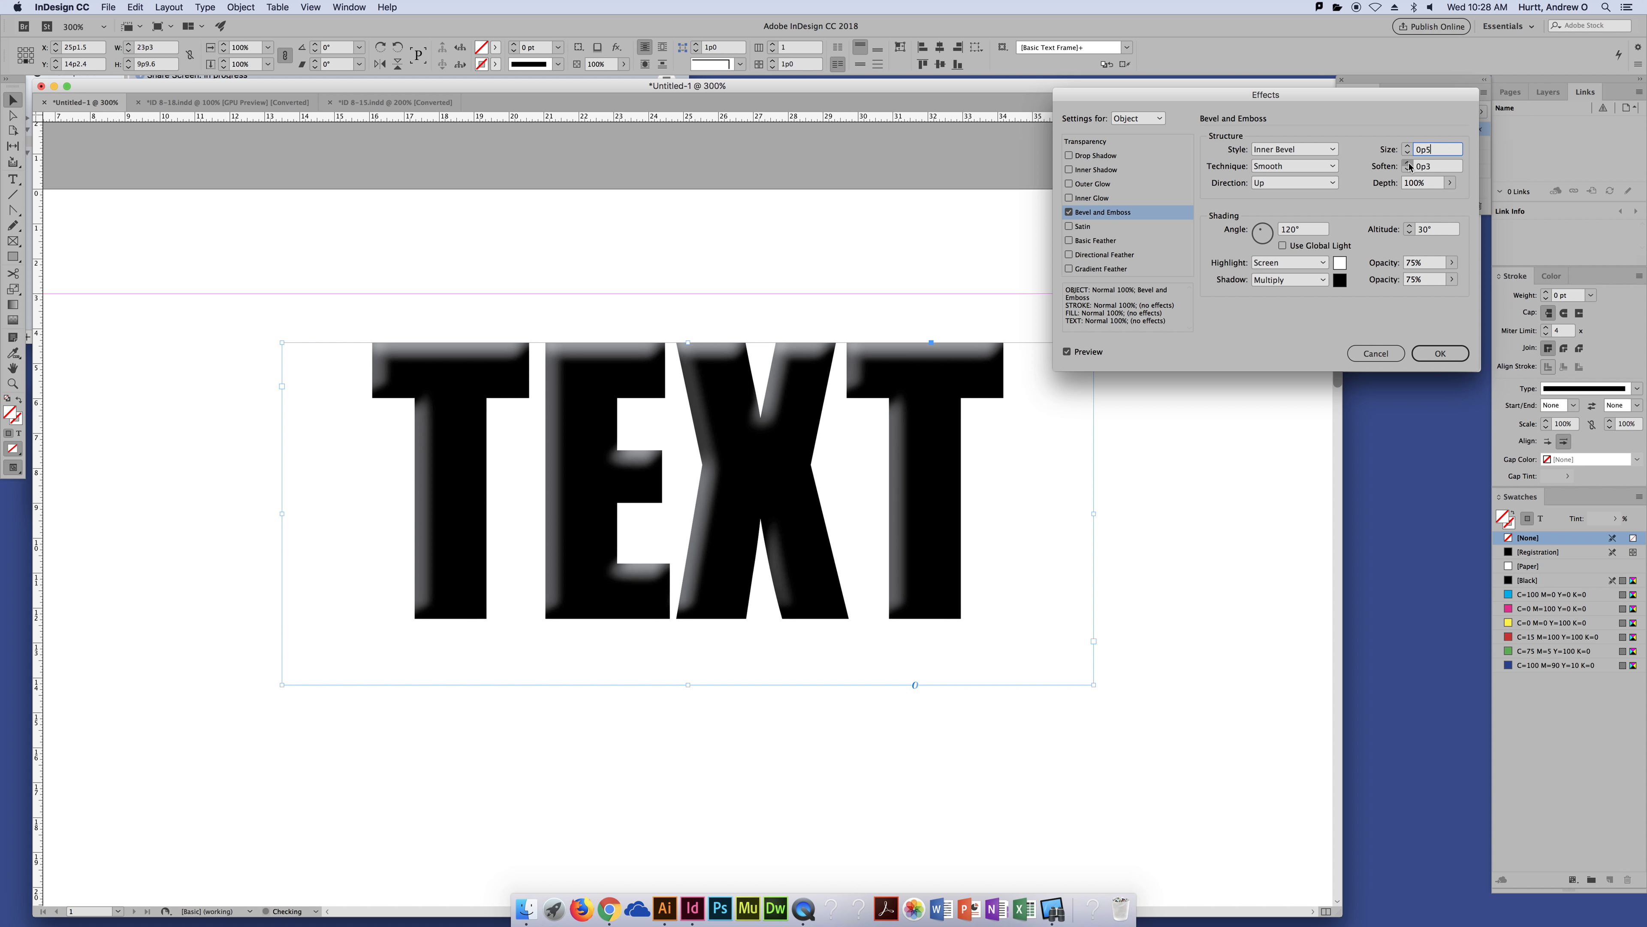
click(1407, 163)
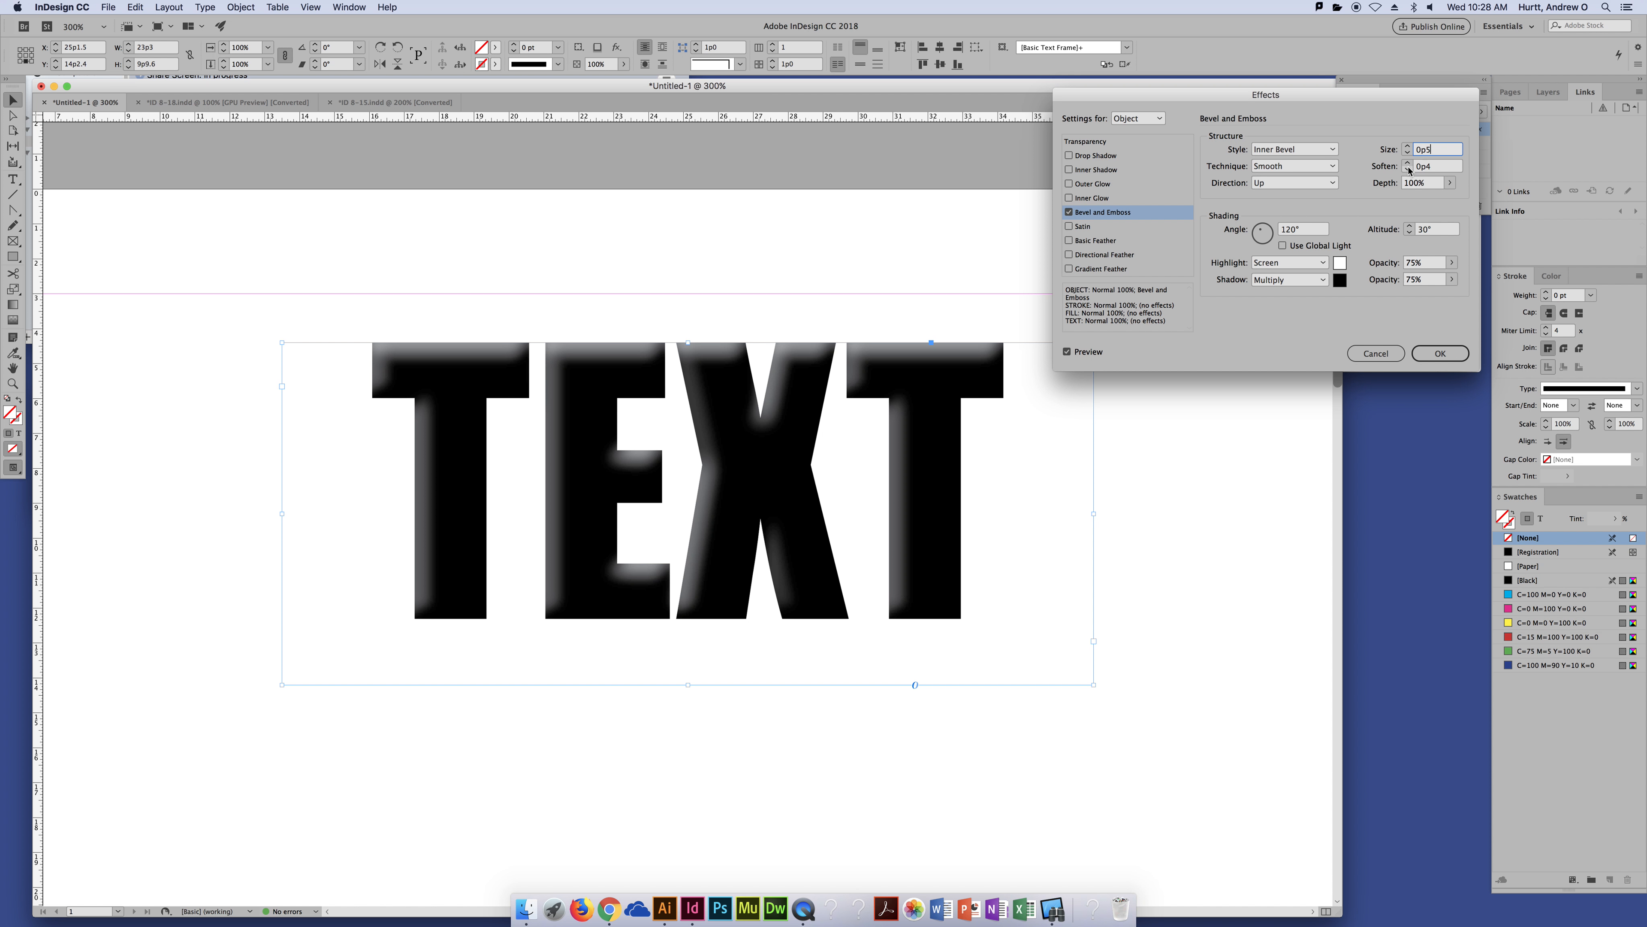
click(1408, 169)
Try a different bevel depth, return it to 100%, and review the shadow blending modes, keeping Multiply.
click(1450, 182)
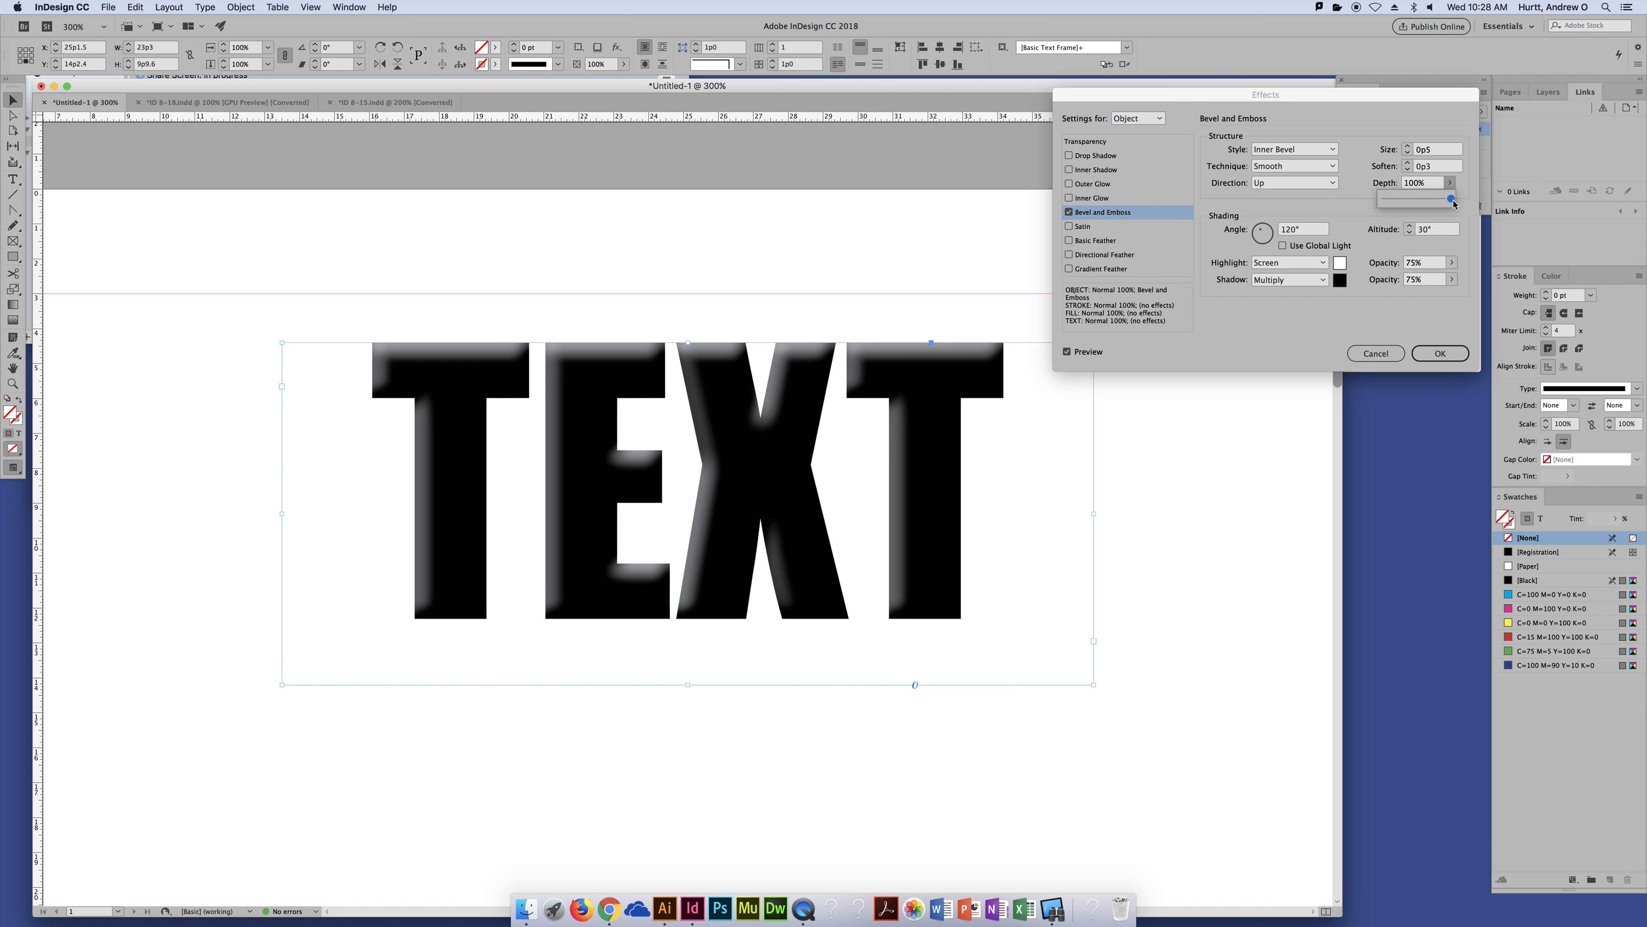
mouse_move(1422, 204)
mouse_down()
mouse_move(1395, 202)
mouse_move(1445, 199)
mouse_up()
click(1279, 208)
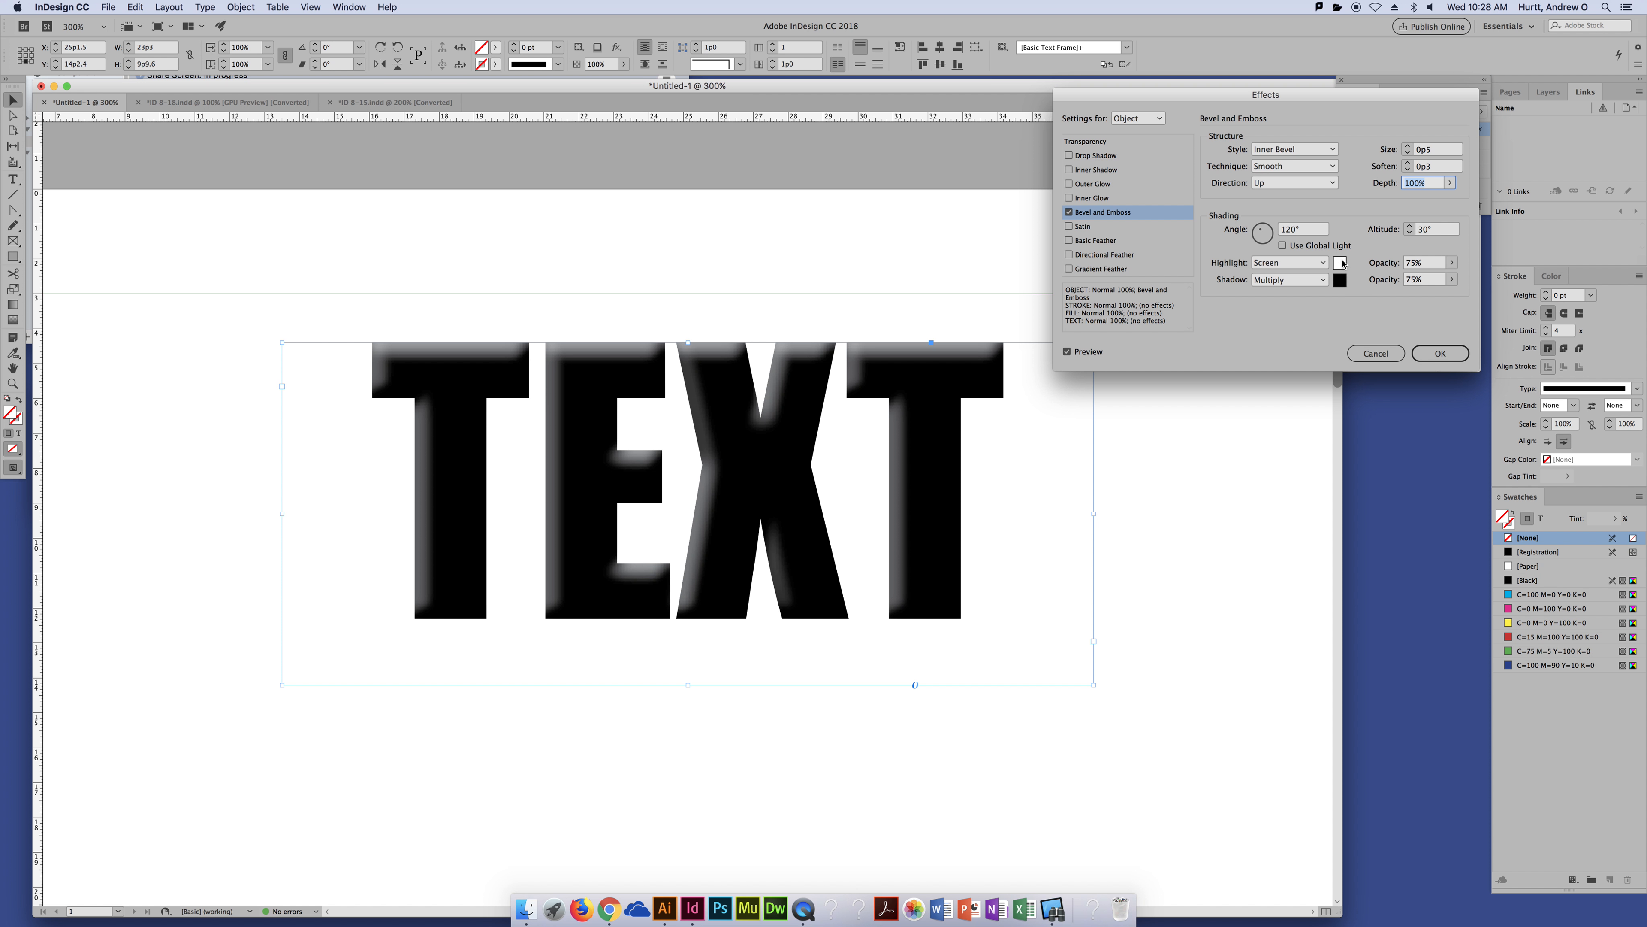
click(1296, 280)
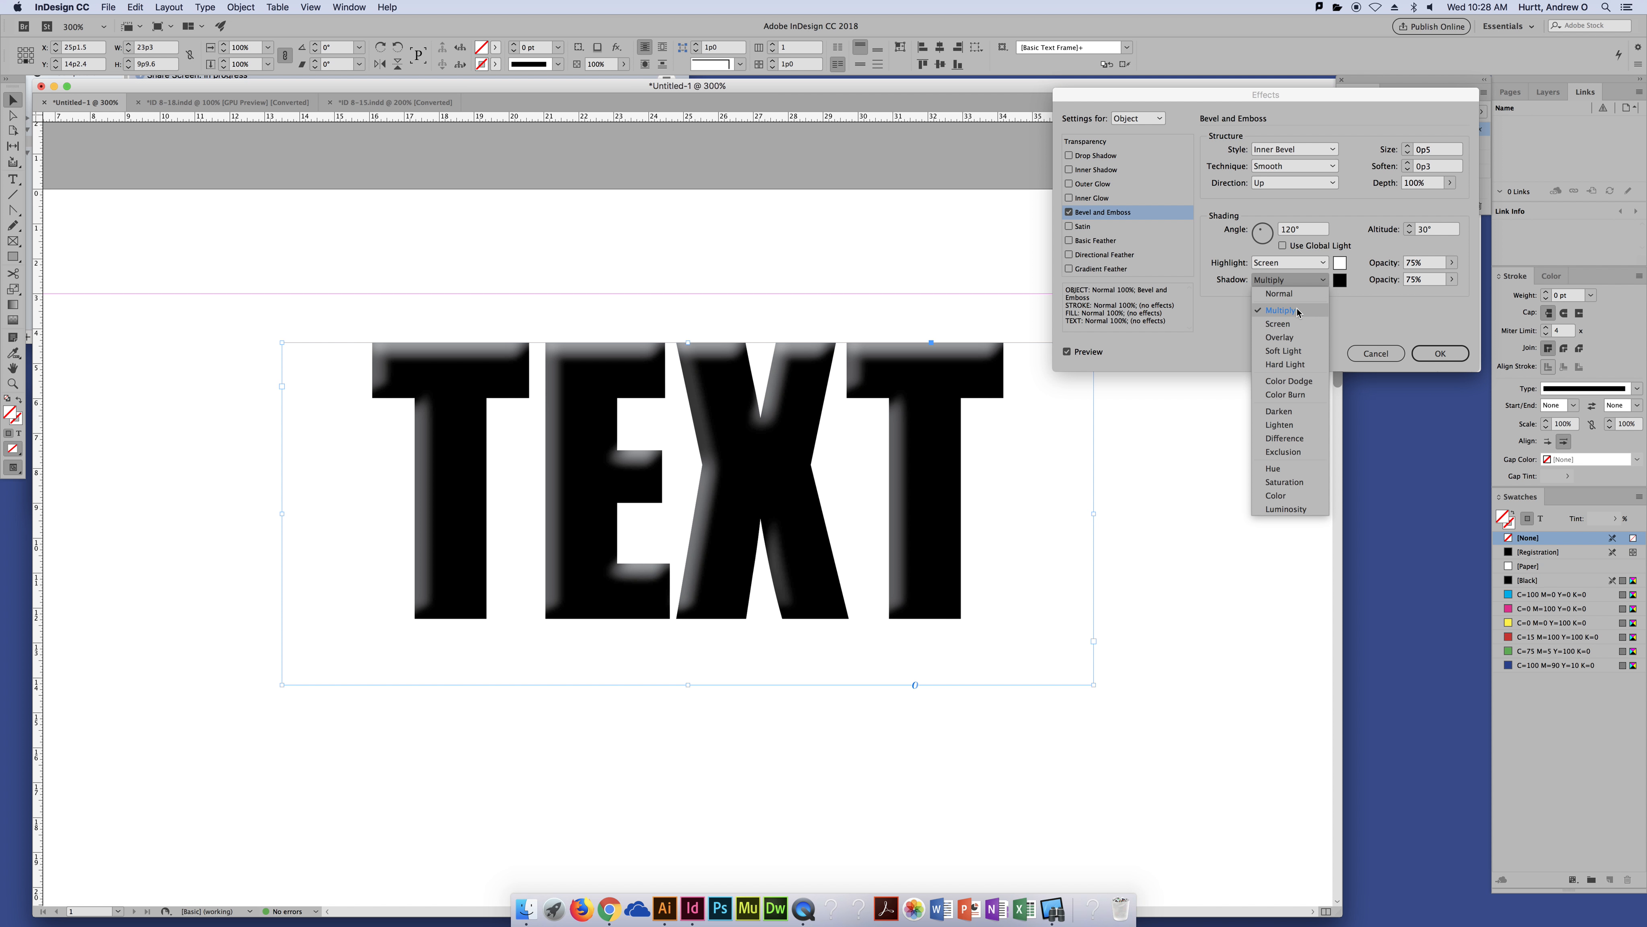
click(1371, 320)
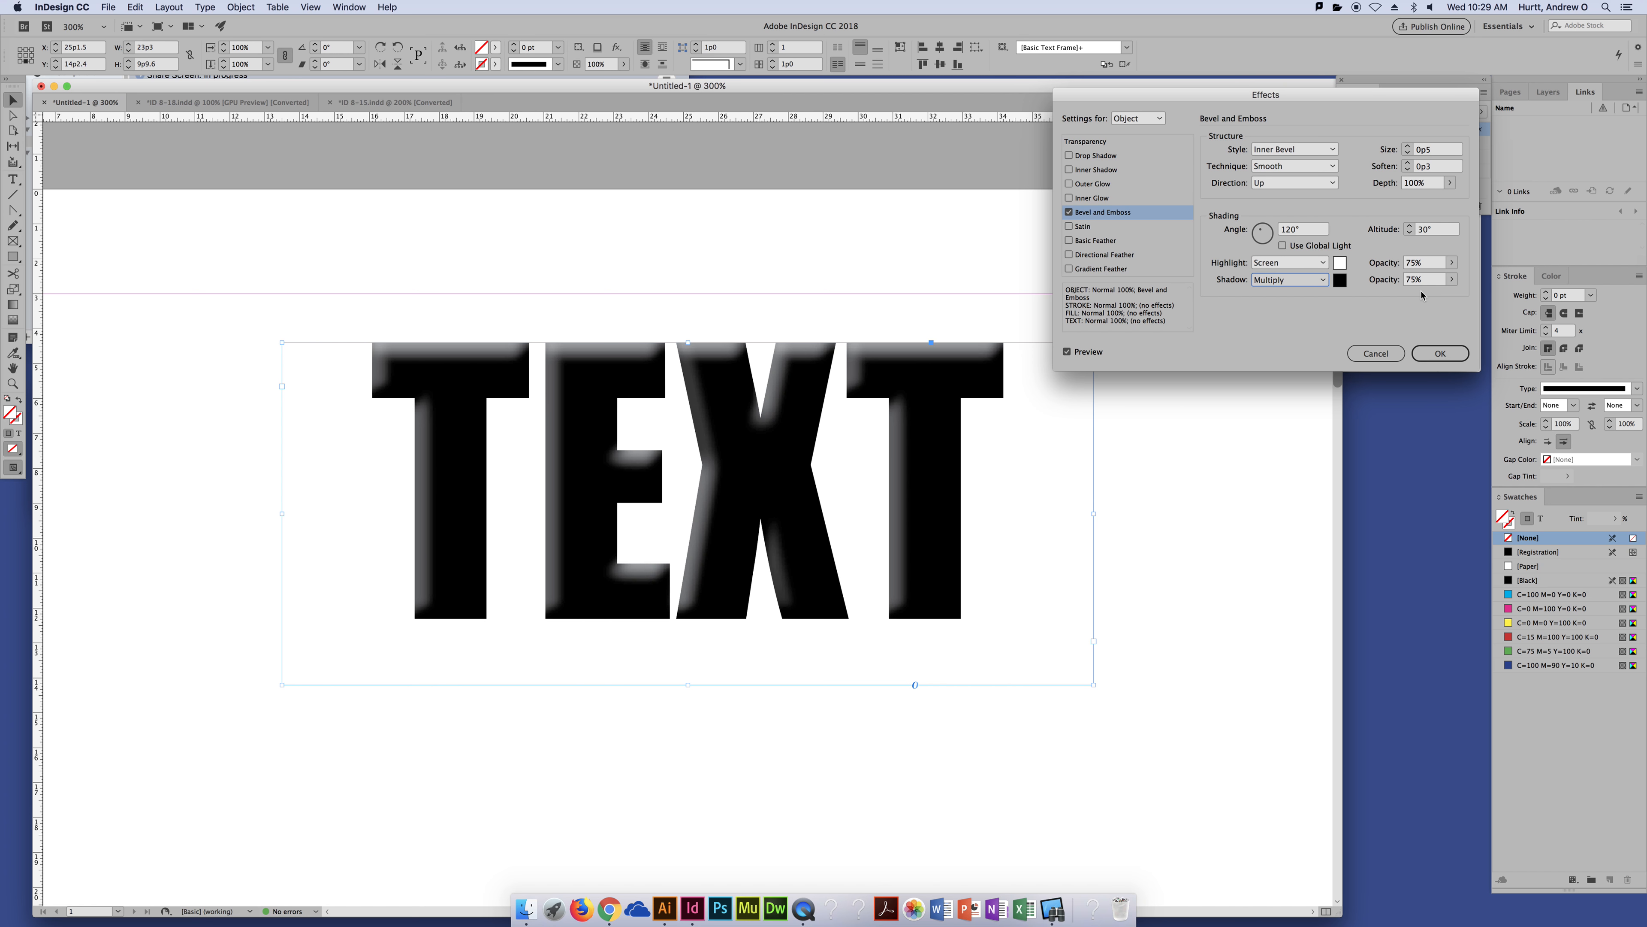
Try the bevel's Down direction on the text and return it to Up.
click(1268, 185)
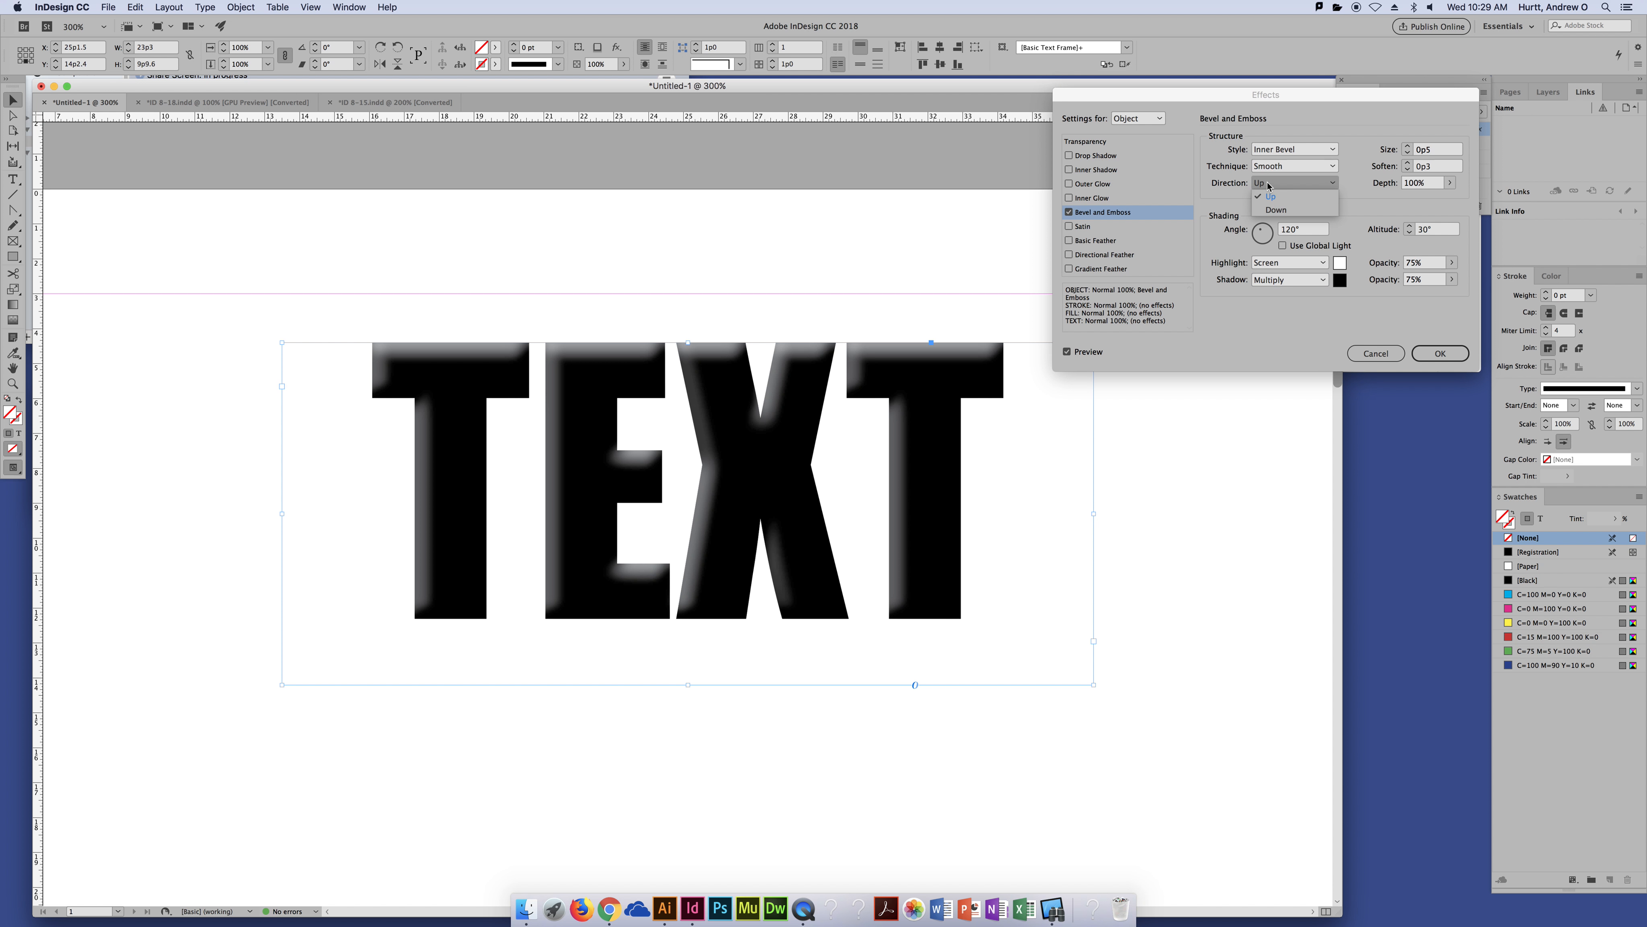
click(1267, 211)
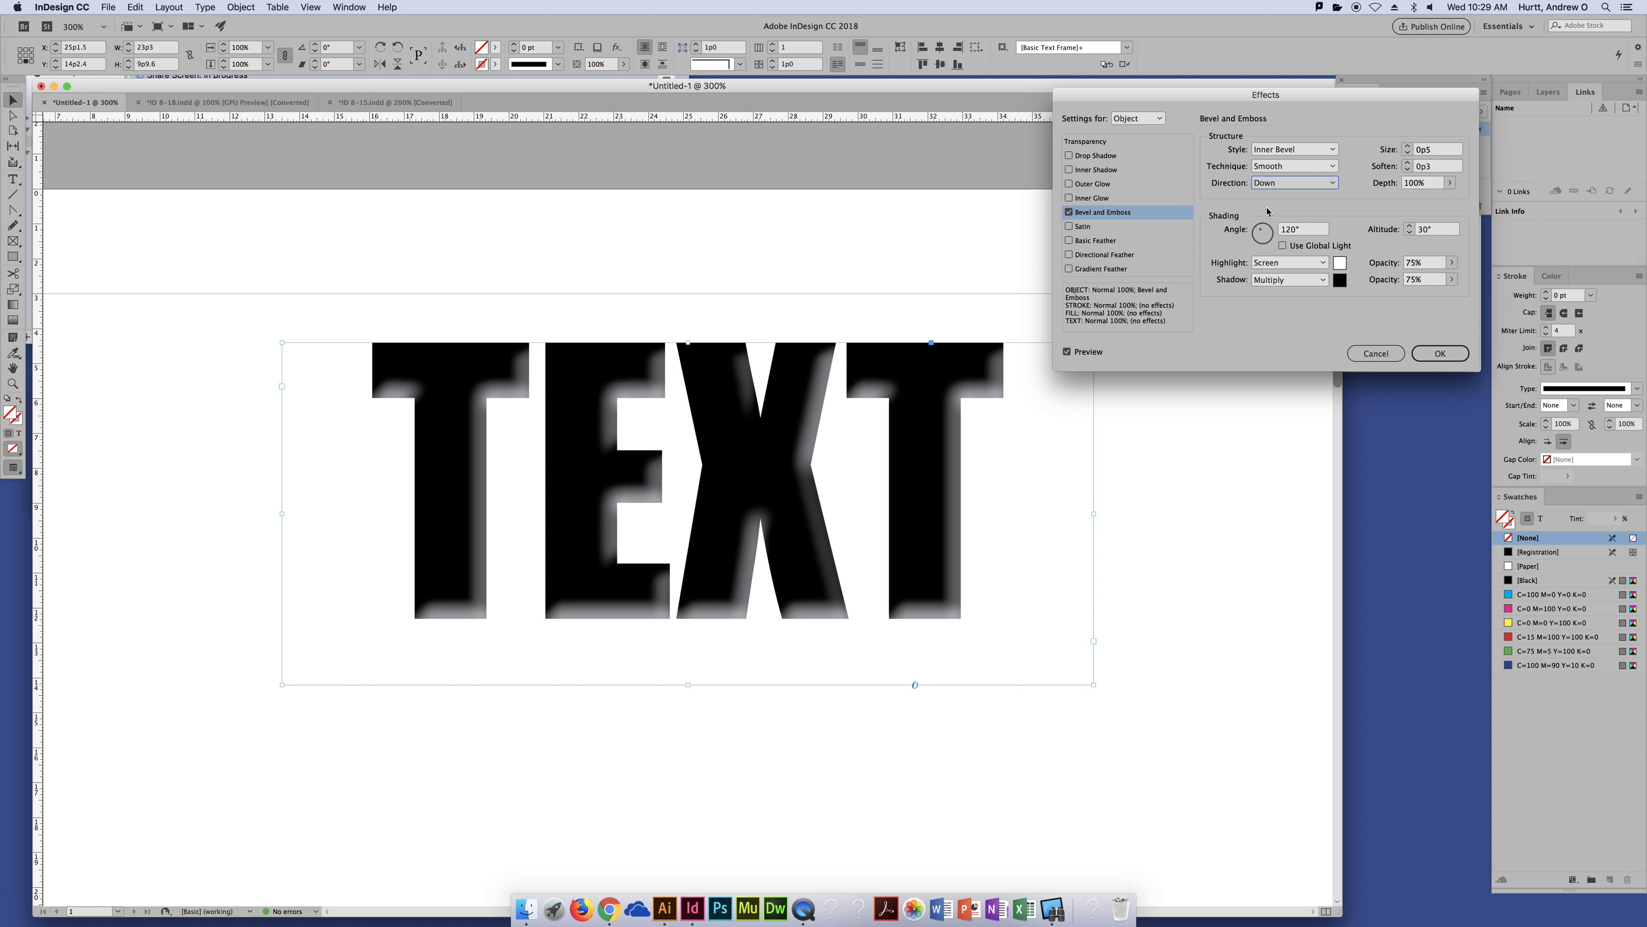
click(1268, 184)
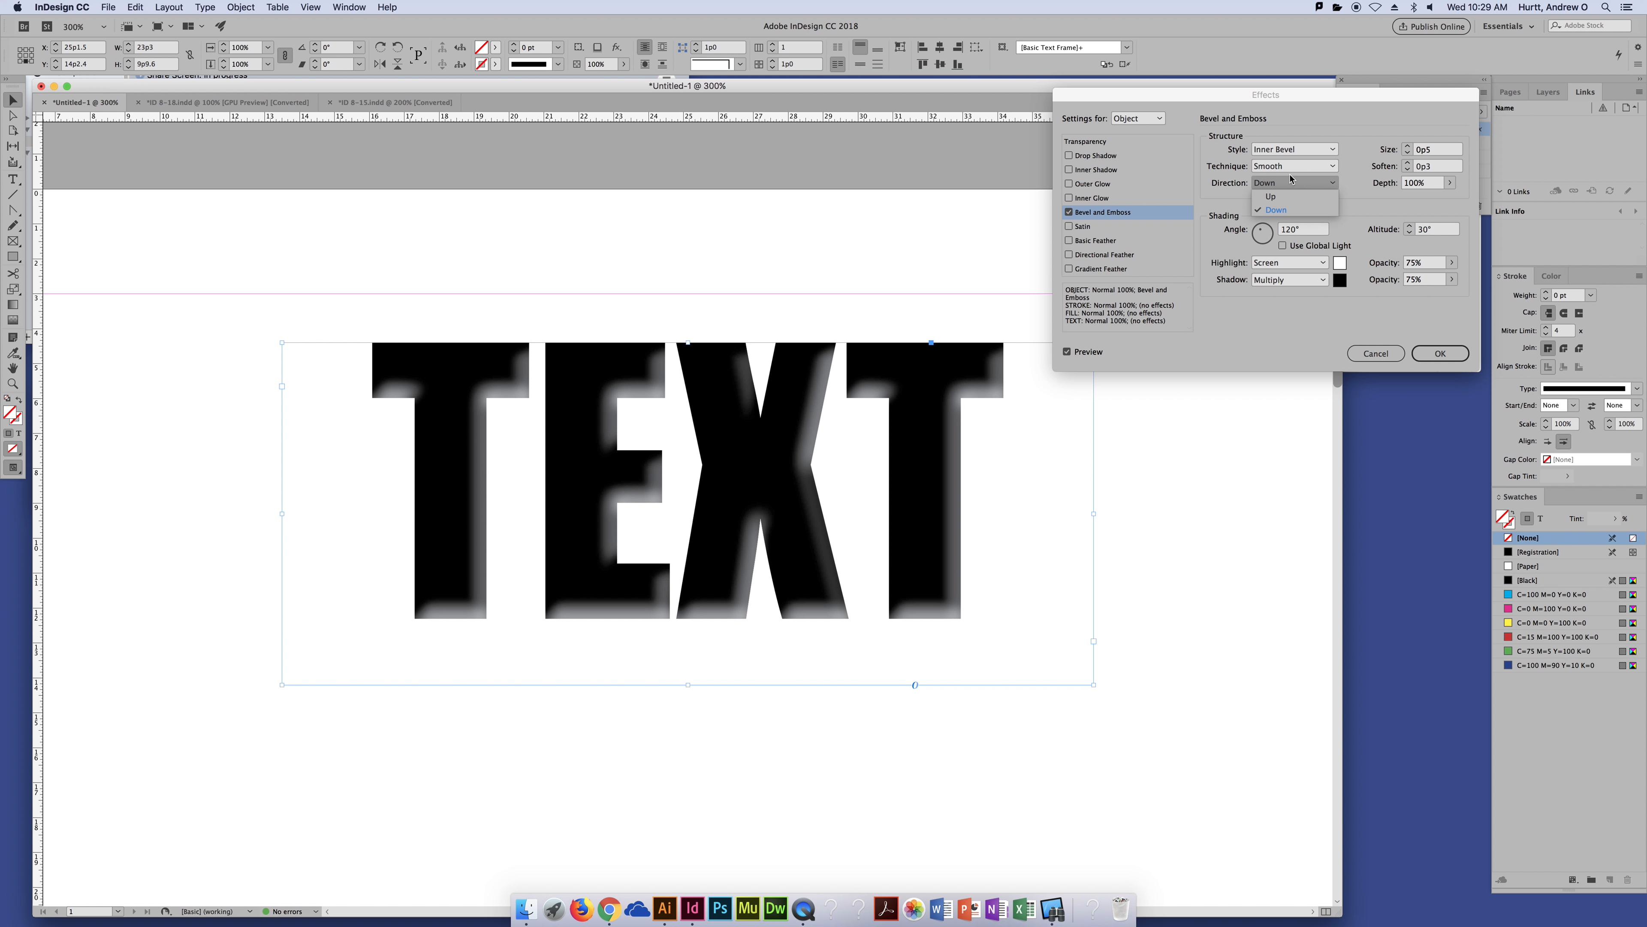
click(1295, 198)
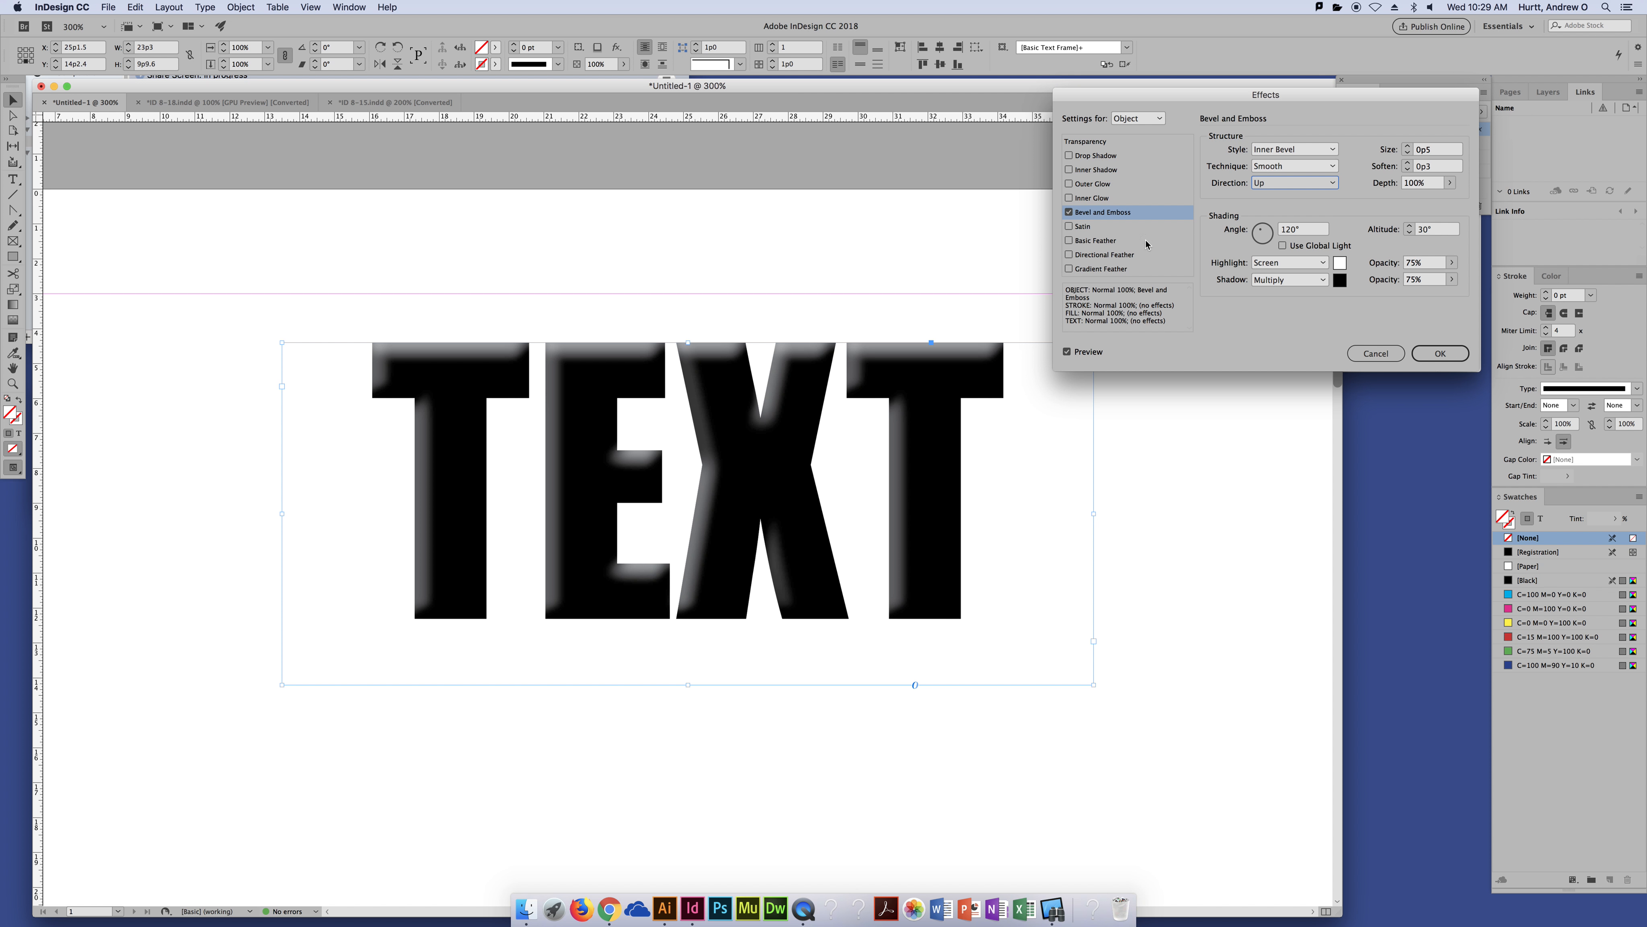
Remove Bevel and Emboss, and try Satin and Basic Feather one at a time on the text.
click(1068, 212)
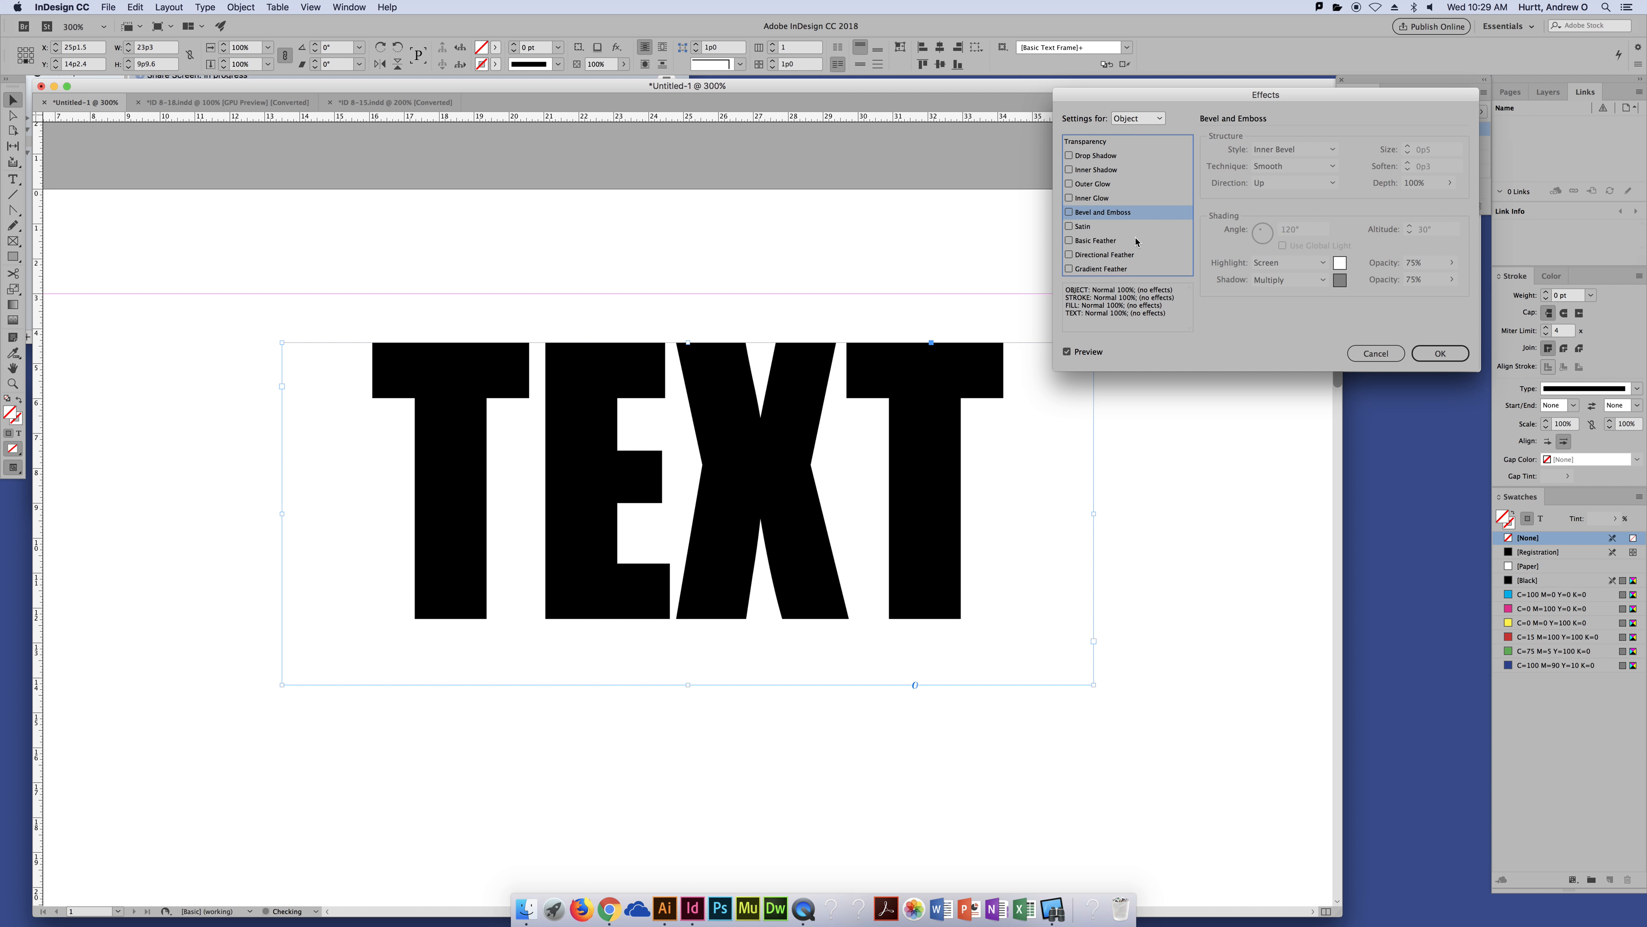
click(1112, 227)
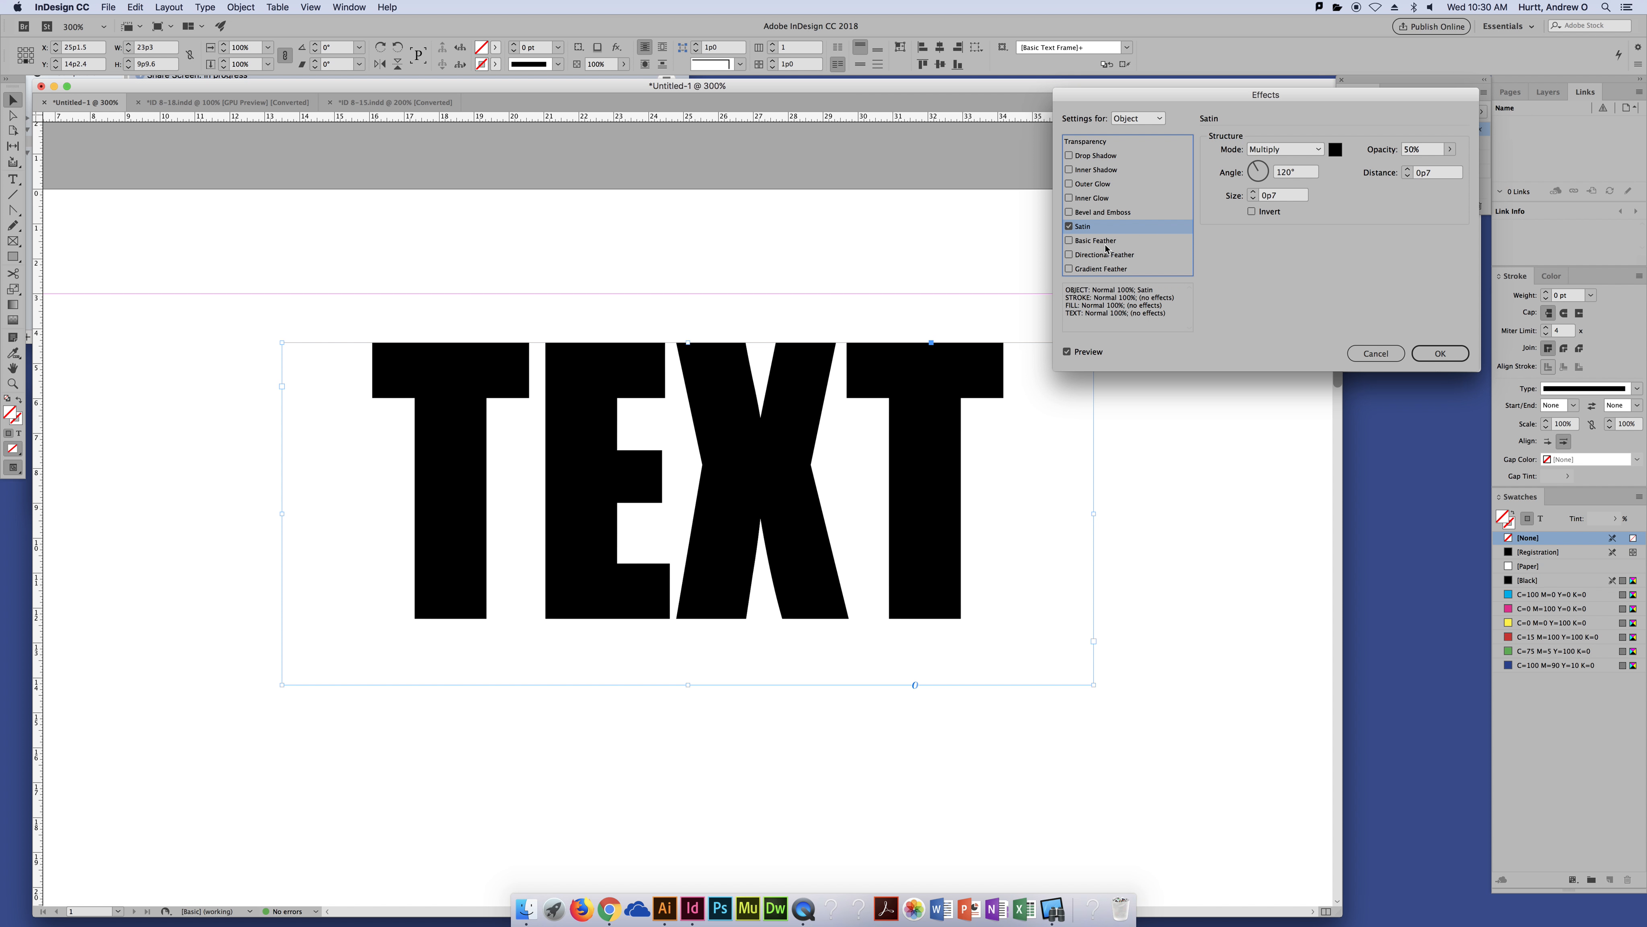
click(1068, 225)
click(1069, 241)
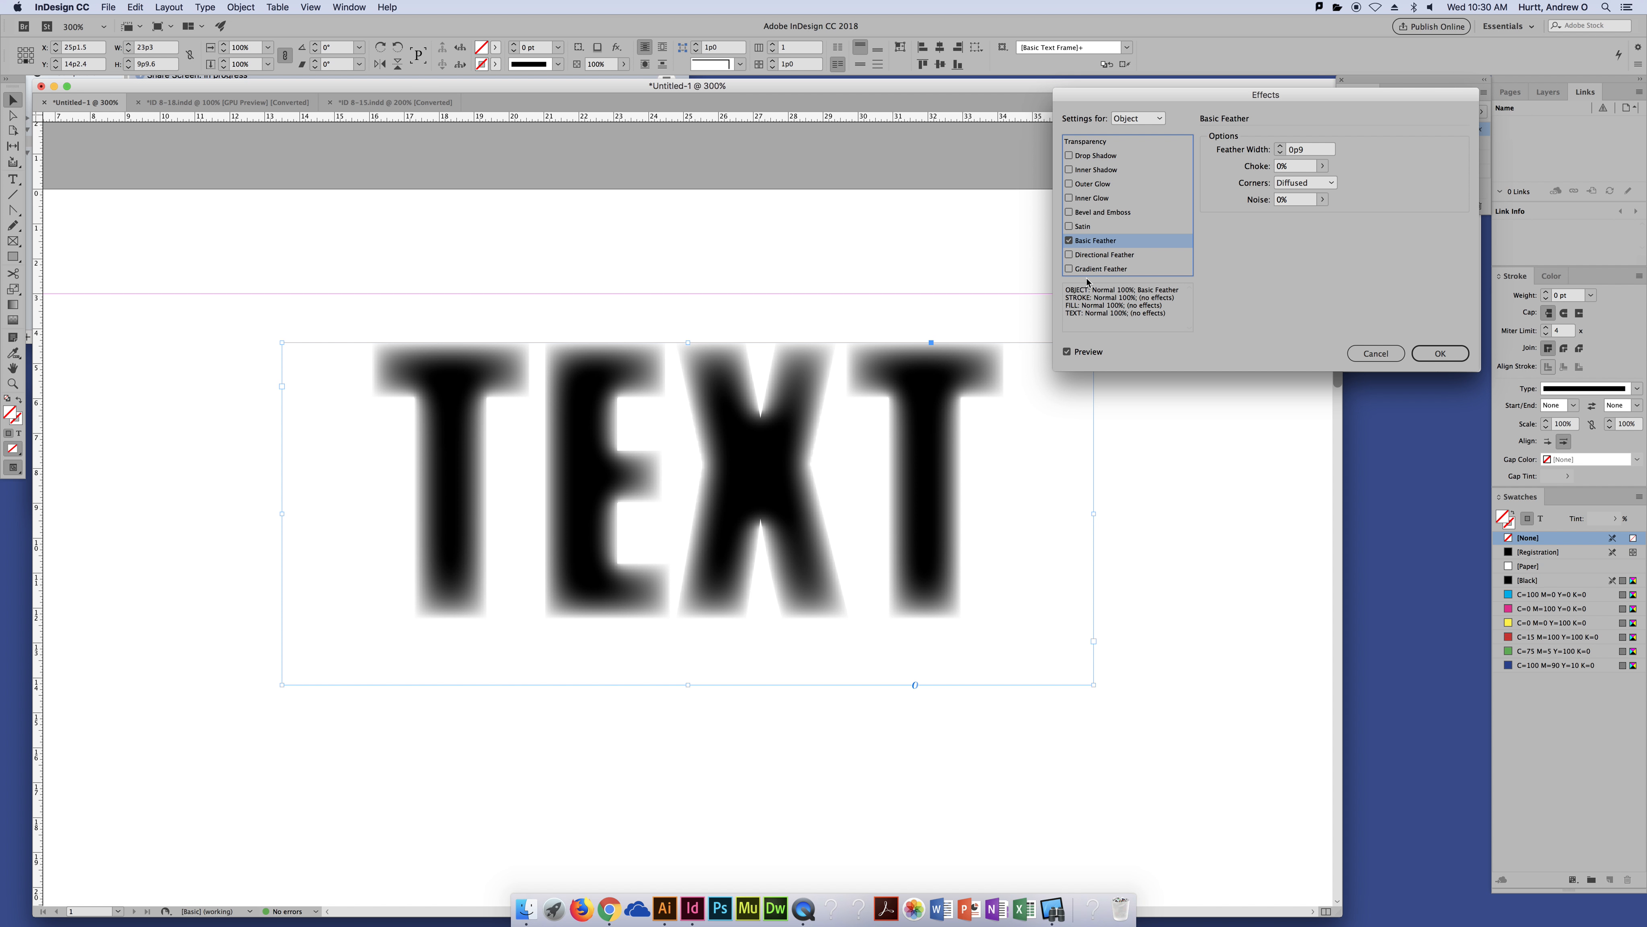
click(1069, 240)
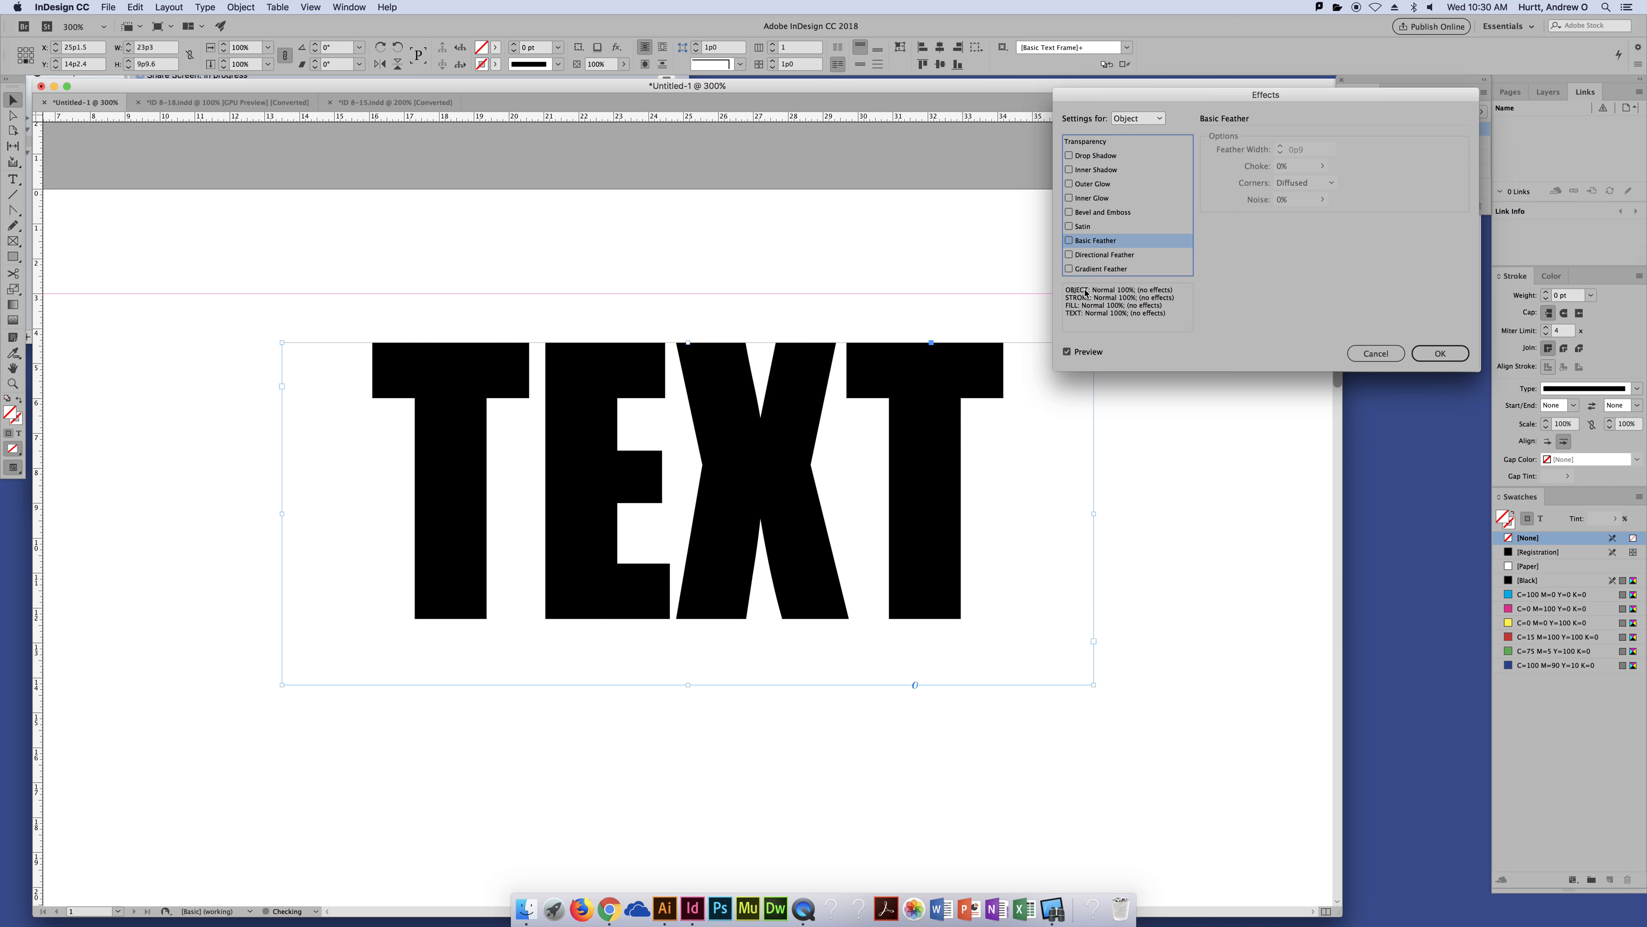
Try a Directional Feather on the text with a top feather width of 1p0, and turn it off.
click(1068, 254)
click(1101, 256)
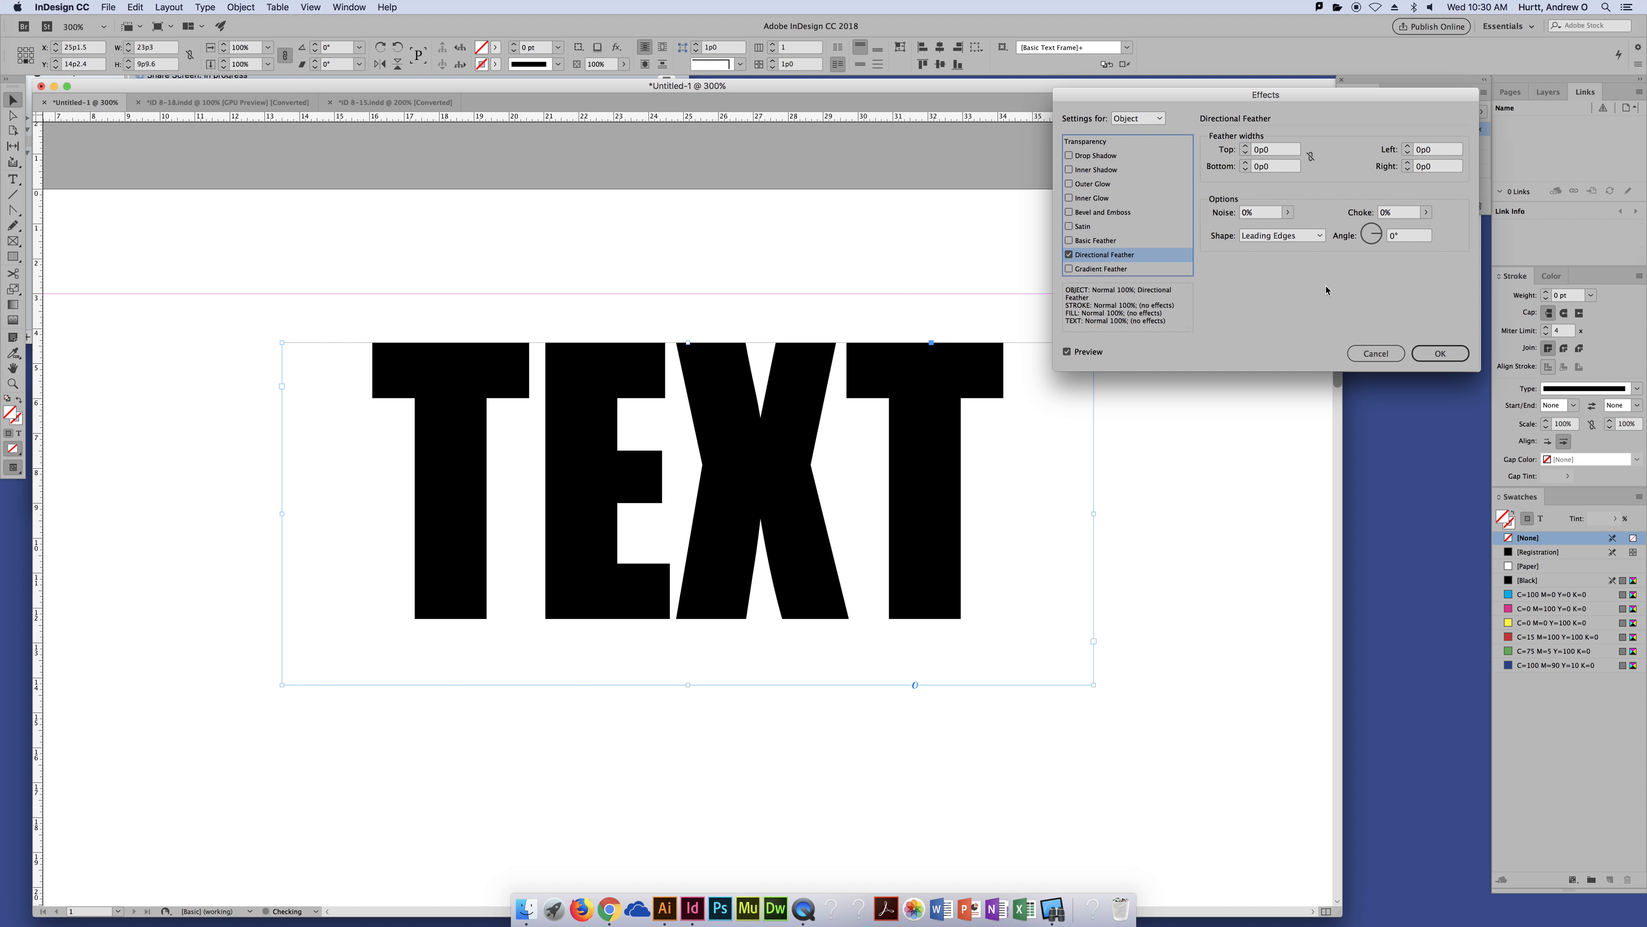
click(1245, 146)
click(1245, 146)
click(1245, 146)
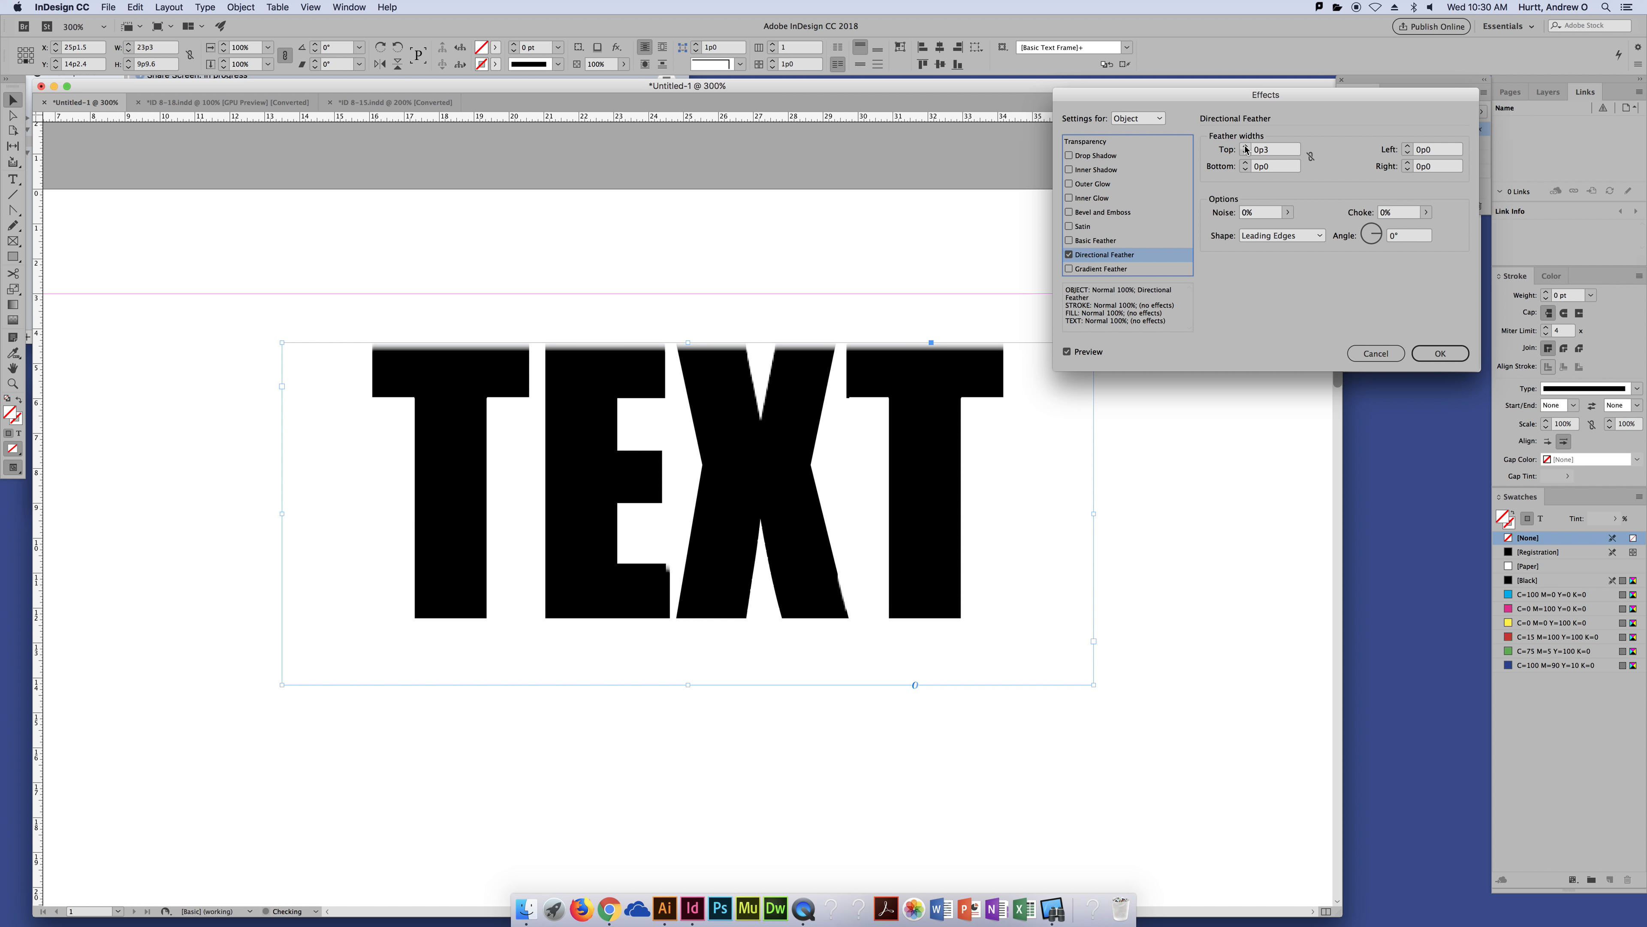
click(1245, 147)
click(1245, 146)
click(1245, 147)
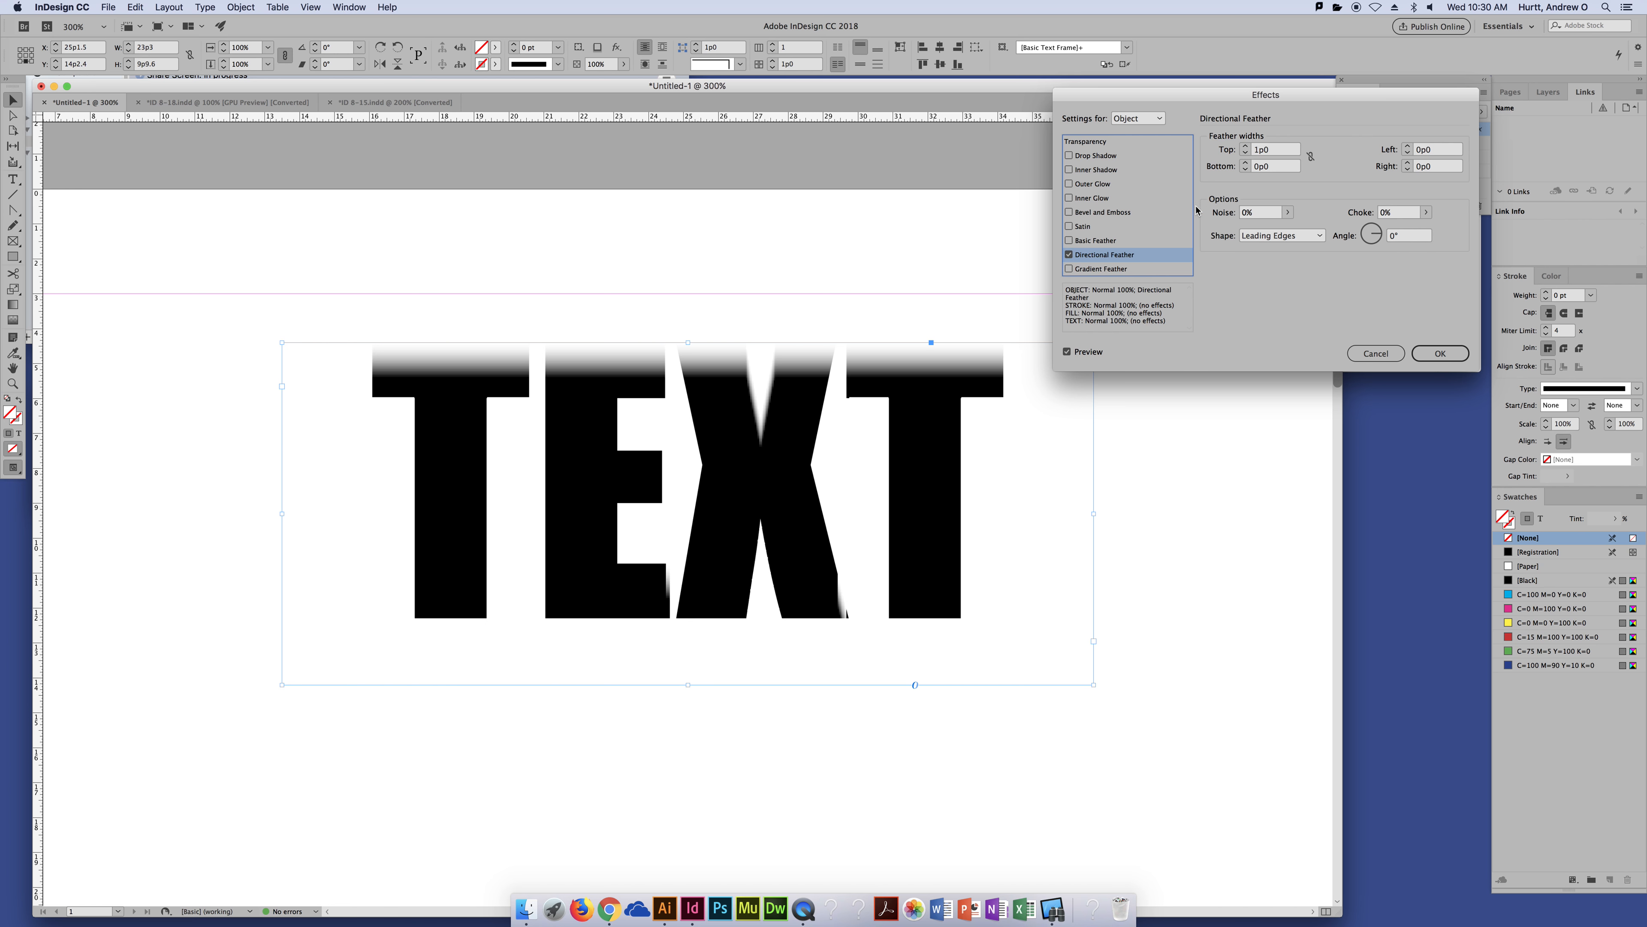
click(1069, 254)
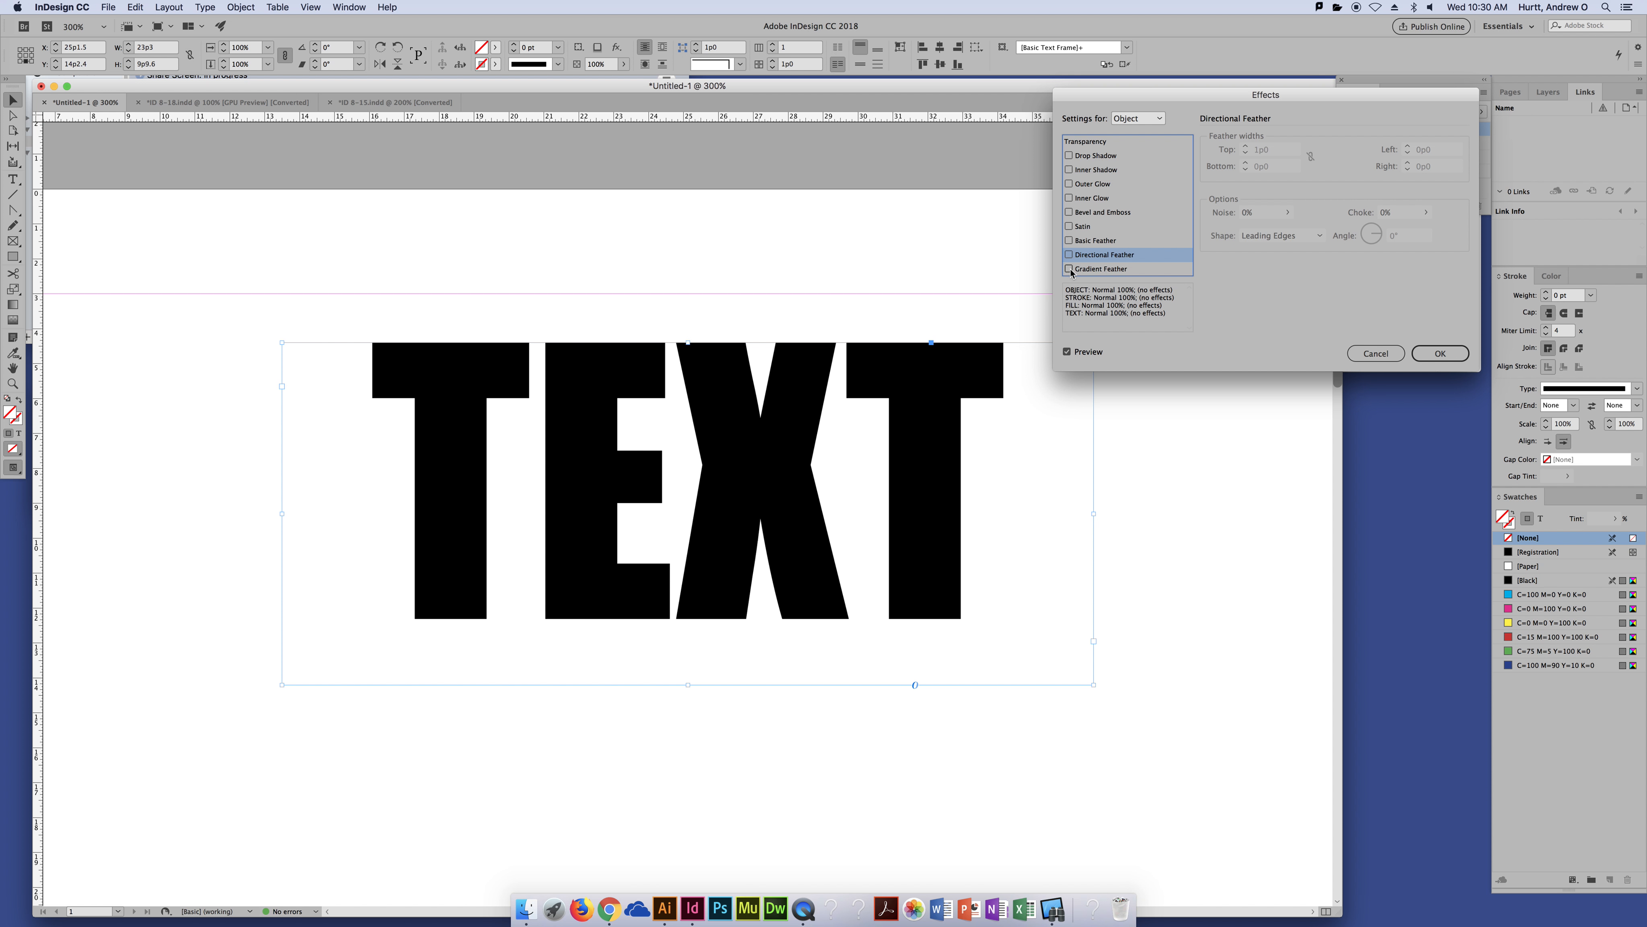
Try a linear Gradient Feather at an angle of 92°, turn it off, and briefly toggle Basic Feather.
click(1068, 268)
click(1097, 270)
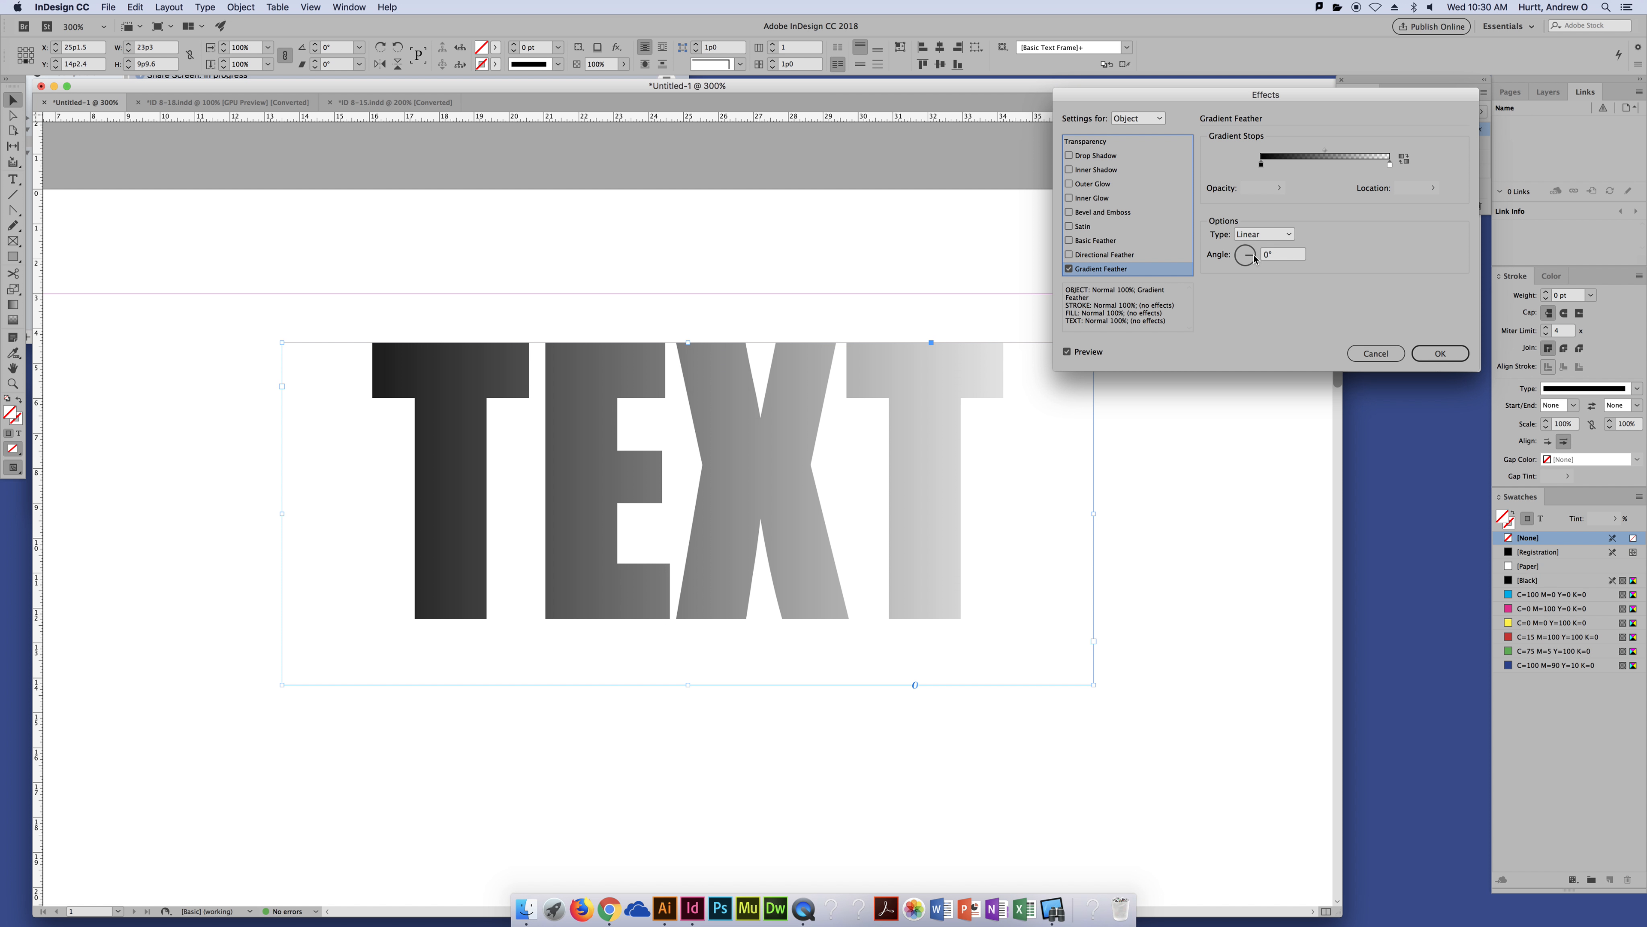
drag(1254, 259, 1245, 249)
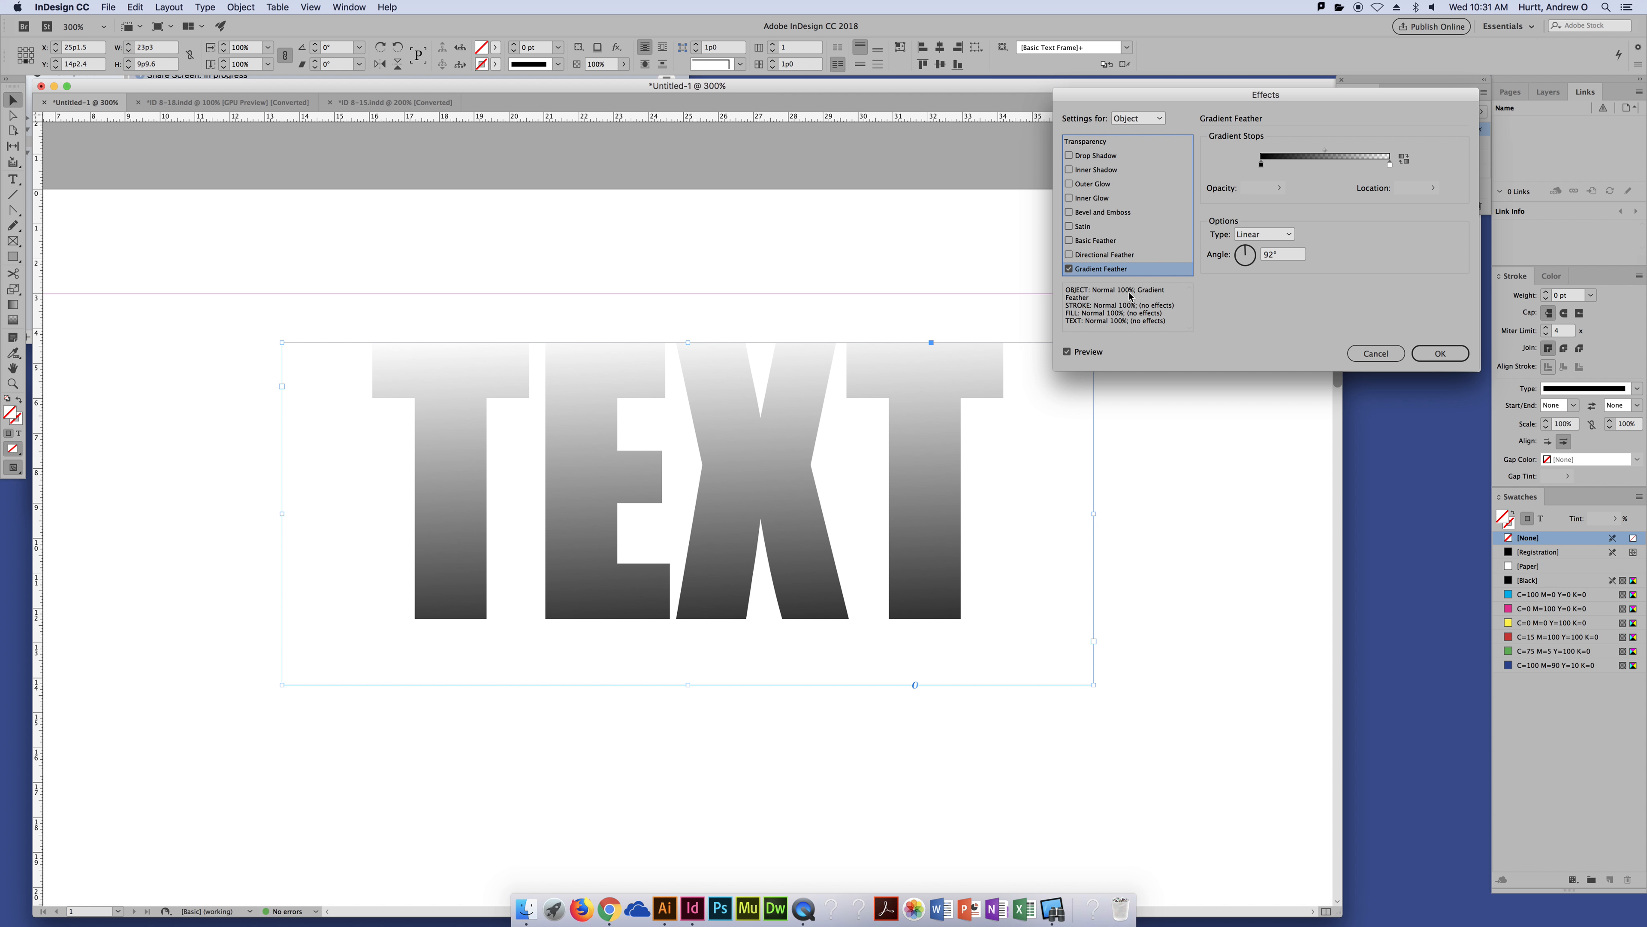
click(1068, 268)
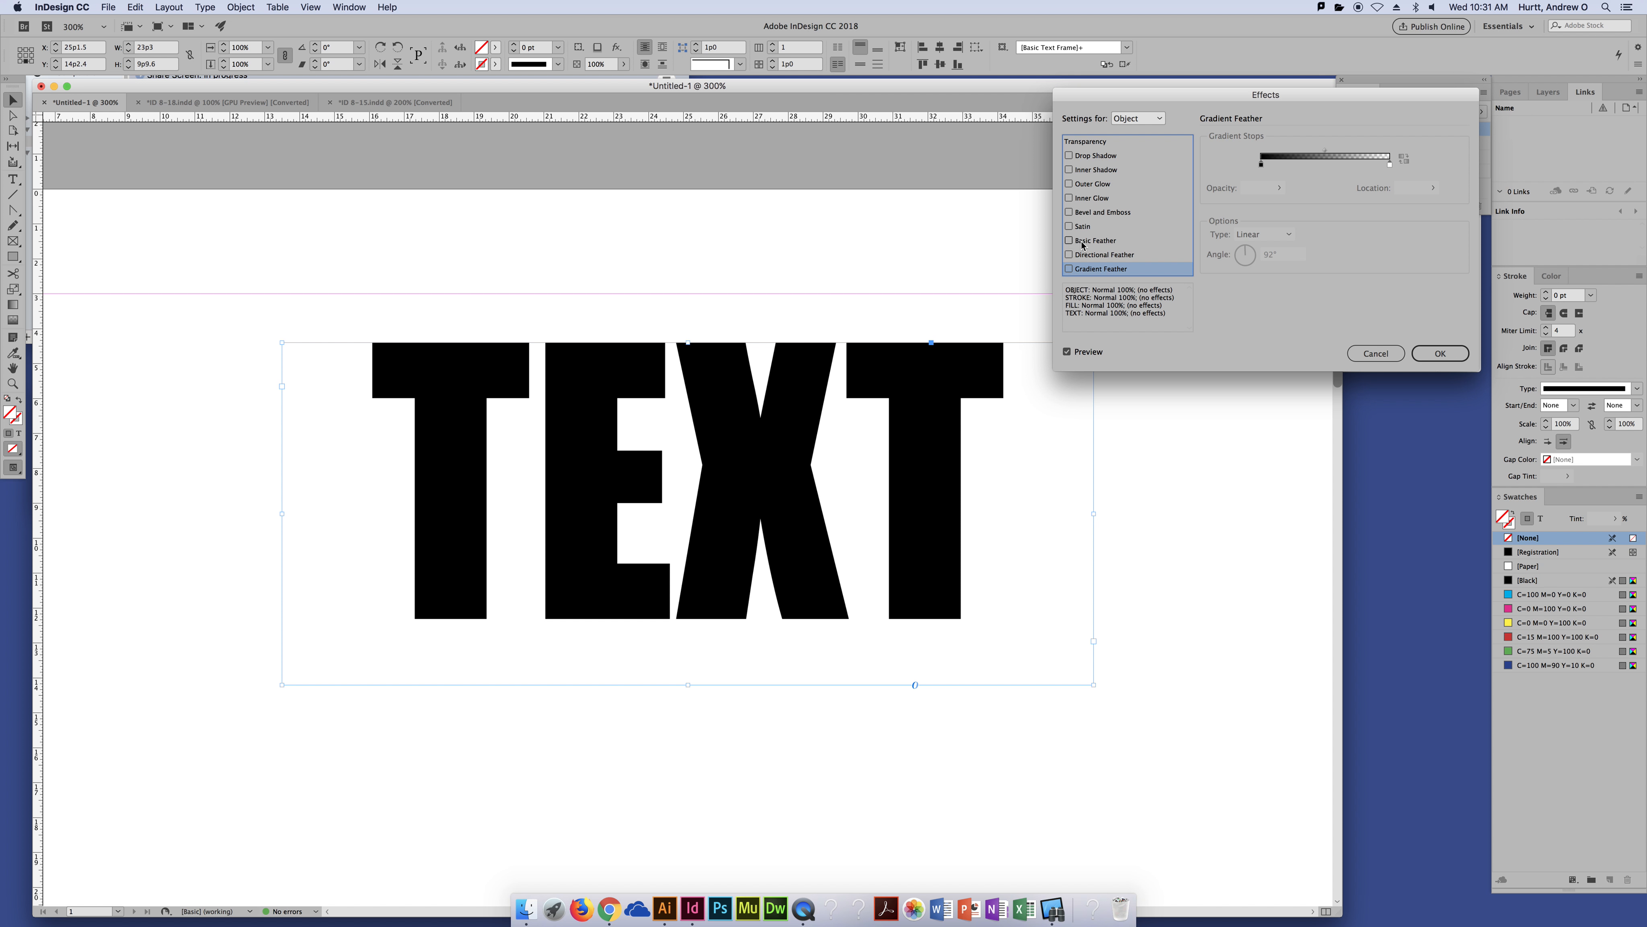
click(1069, 240)
click(1068, 240)
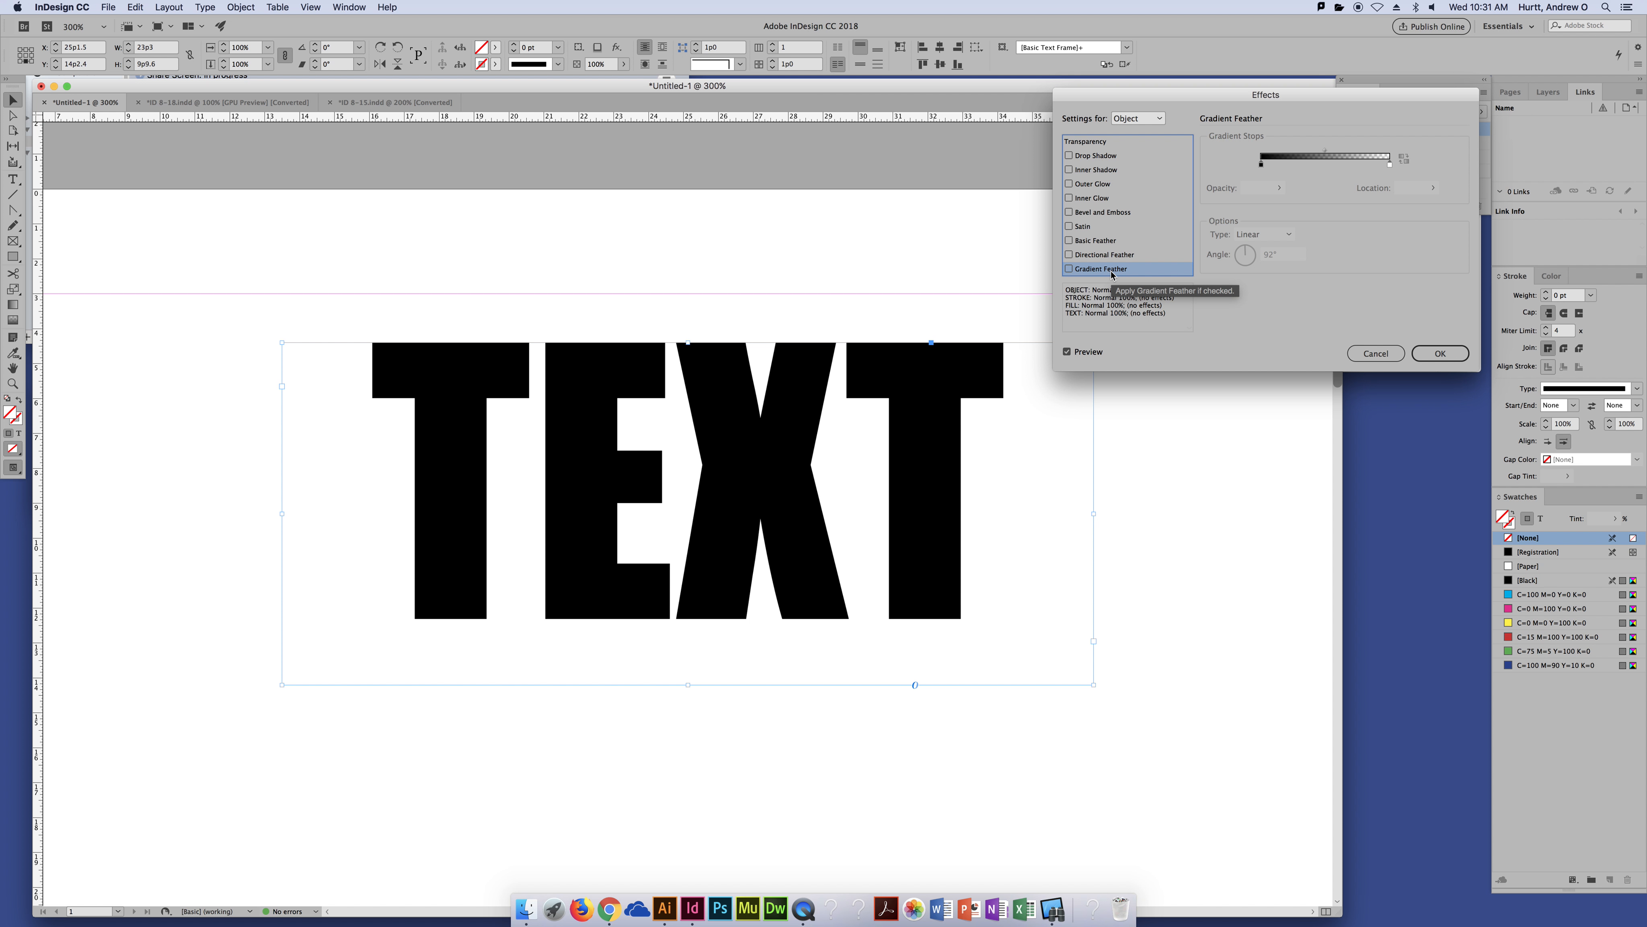
Reapply Gradient Feather to the text, try the Radial type, and return to Linear with an angle of 75°.
click(1112, 271)
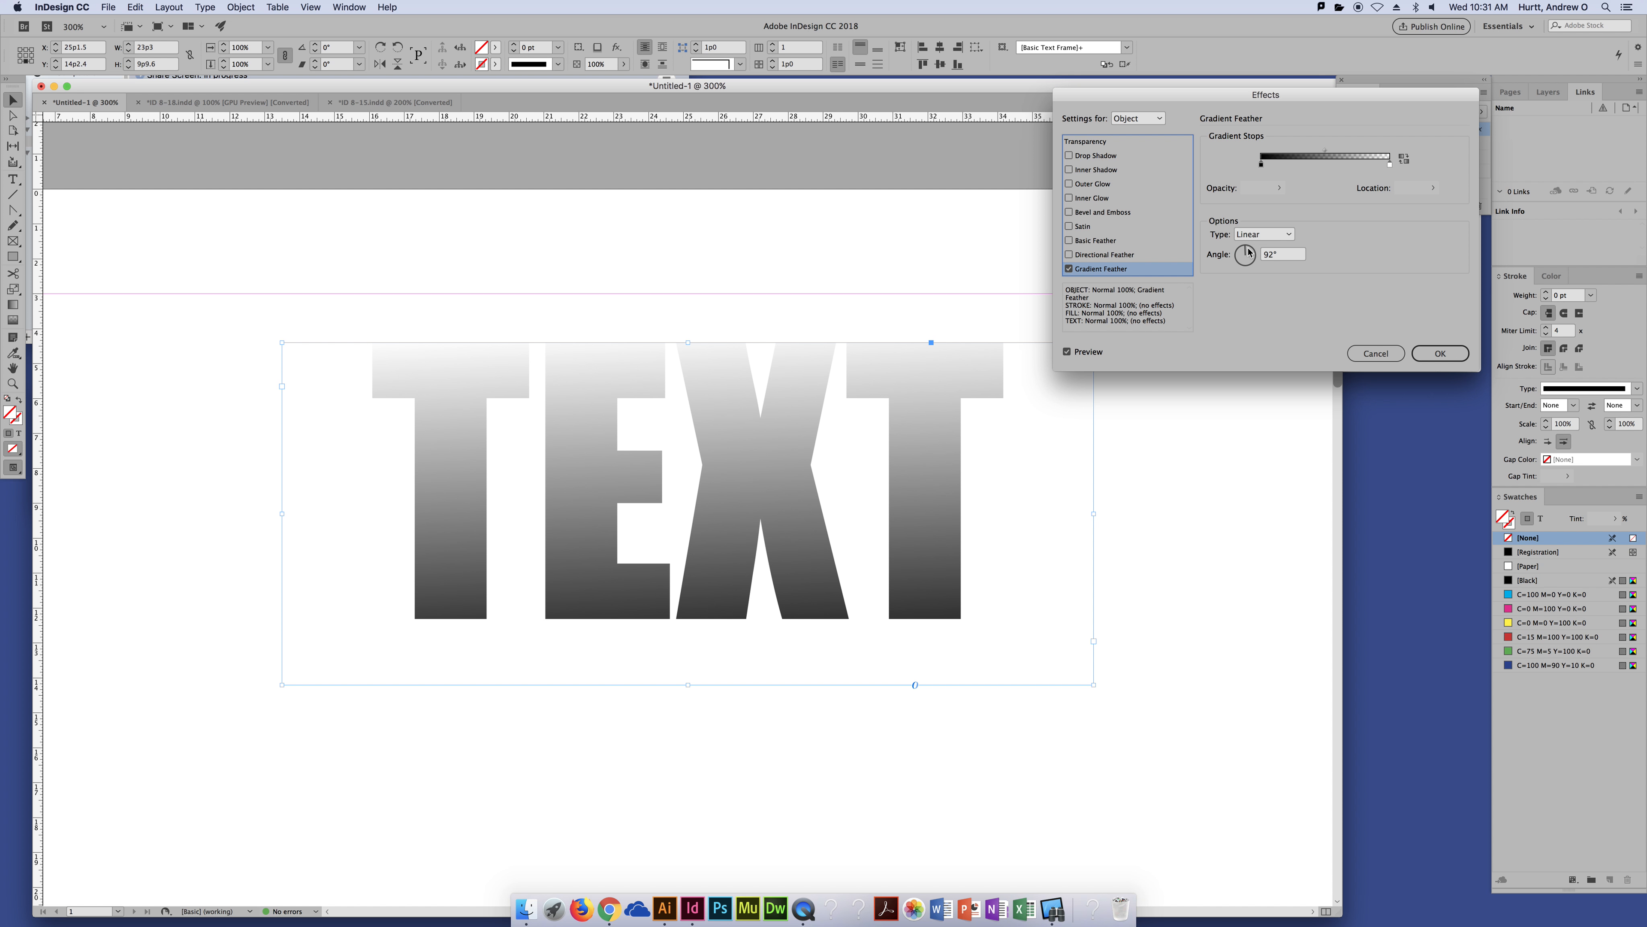
click(1264, 234)
click(1263, 248)
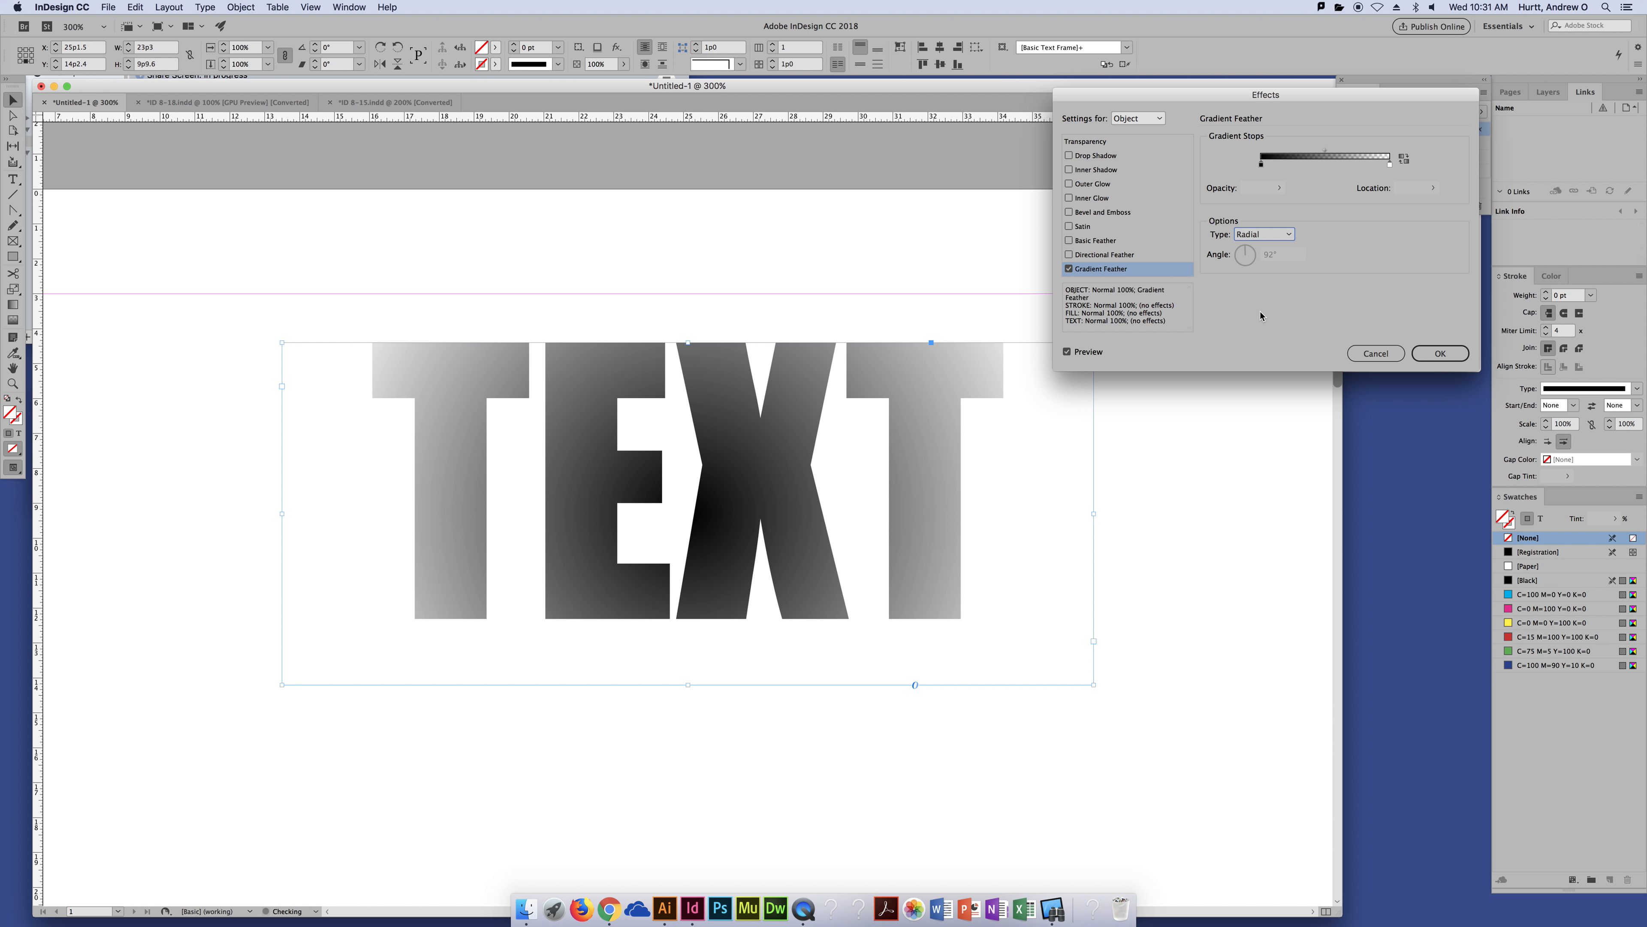
click(1252, 237)
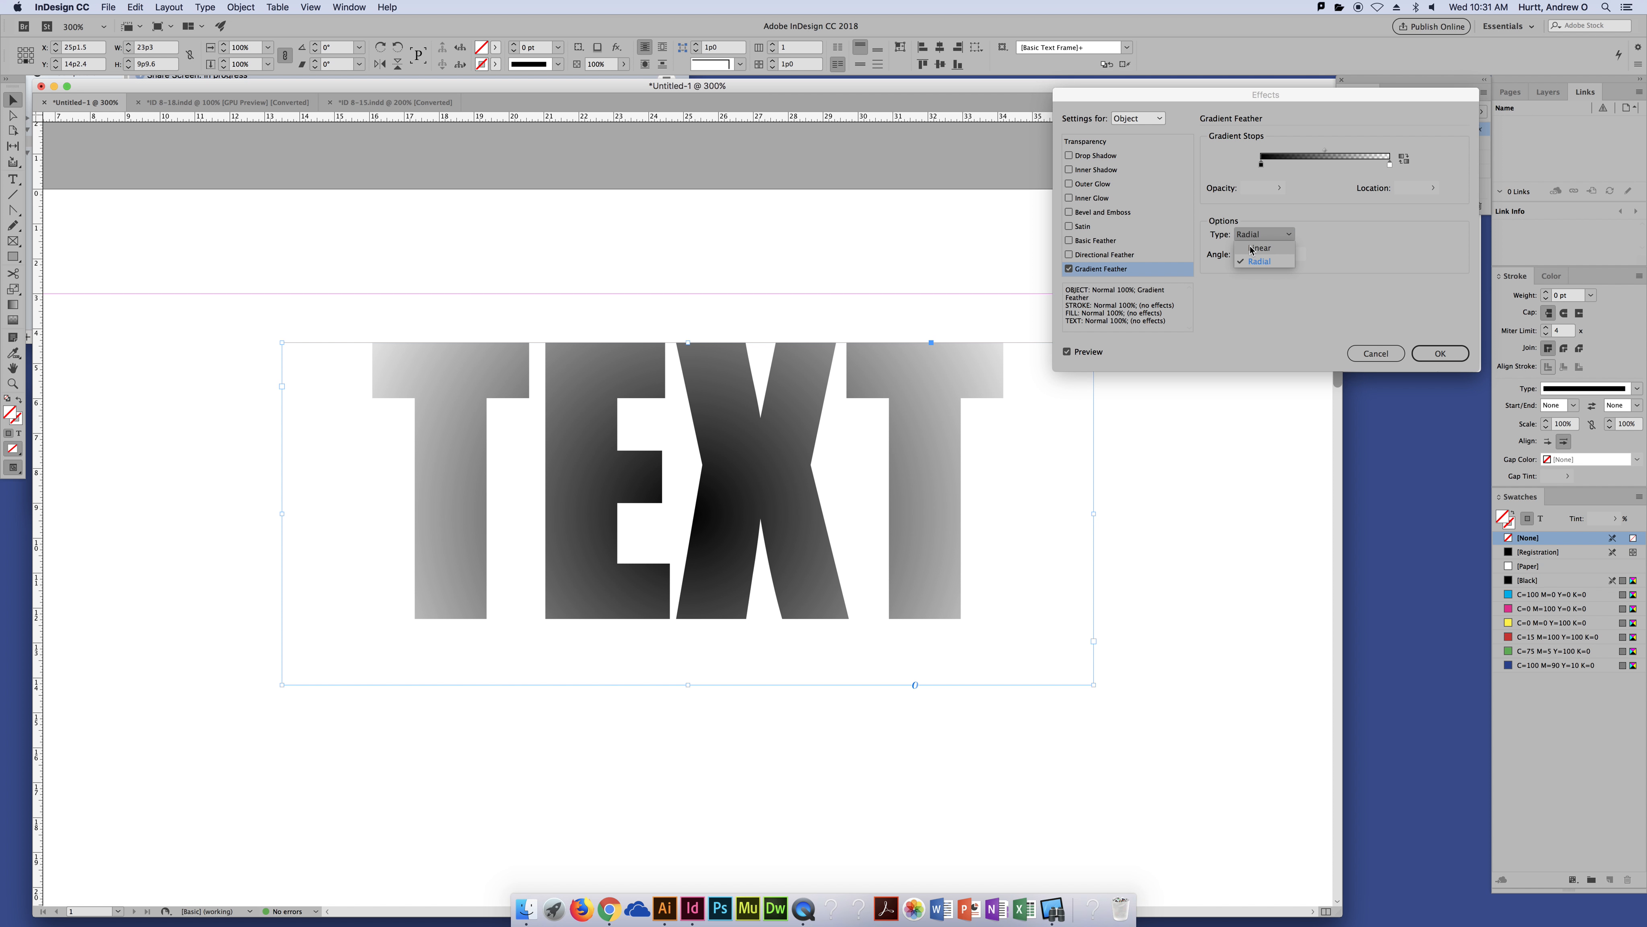
click(1255, 244)
click(1250, 250)
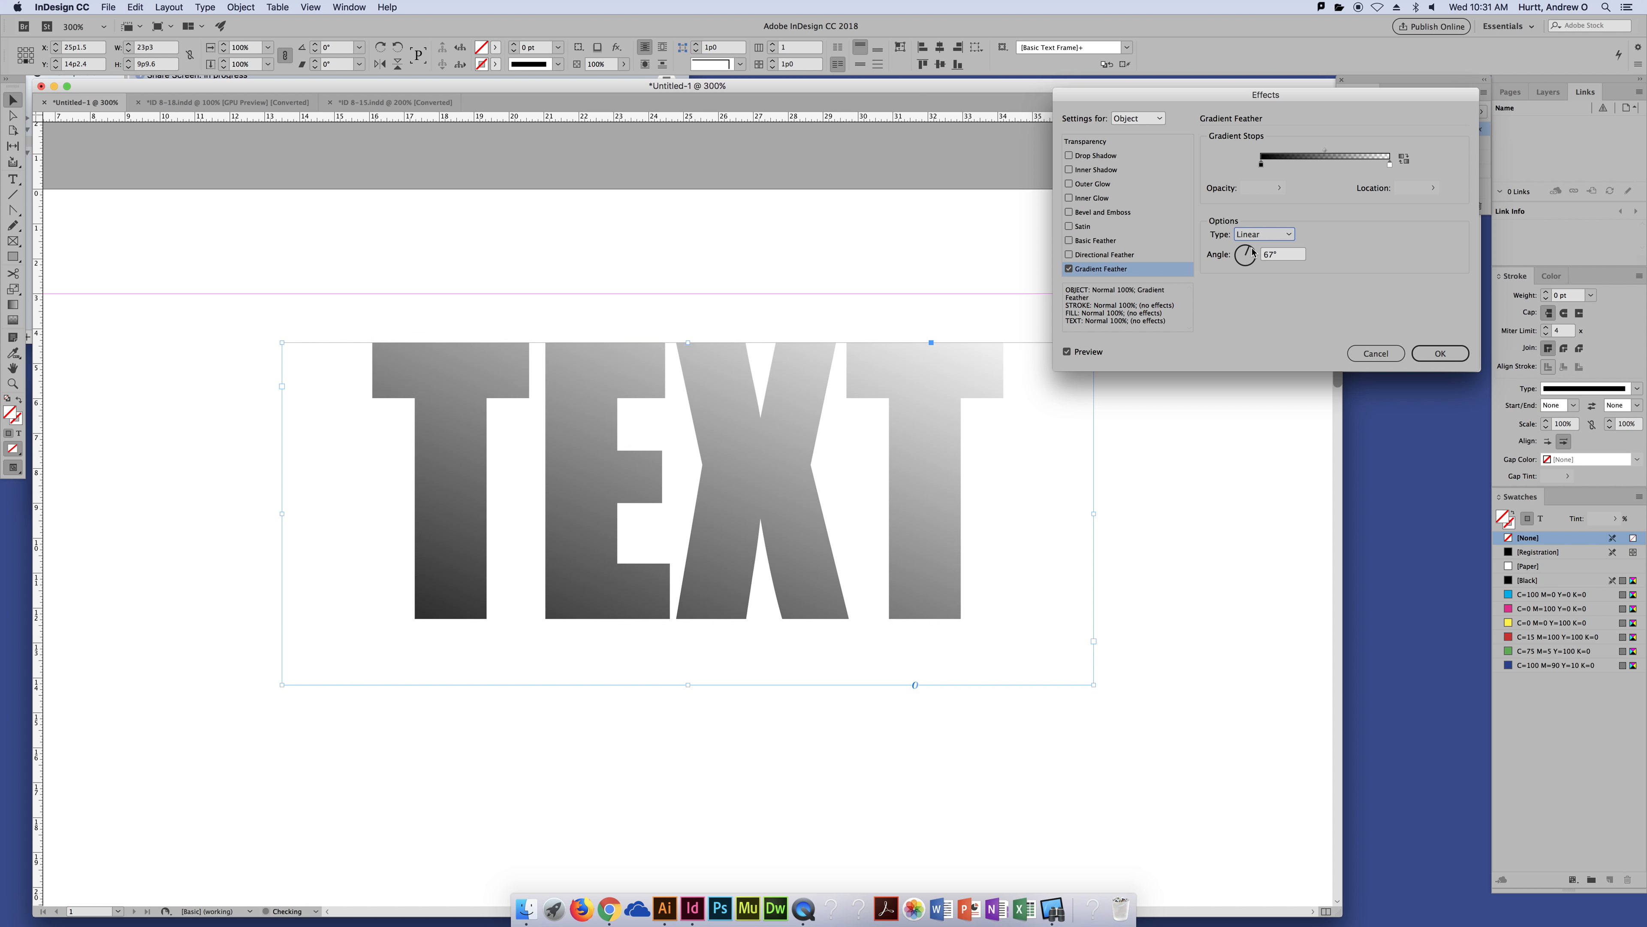
drag(1249, 251, 1246, 247)
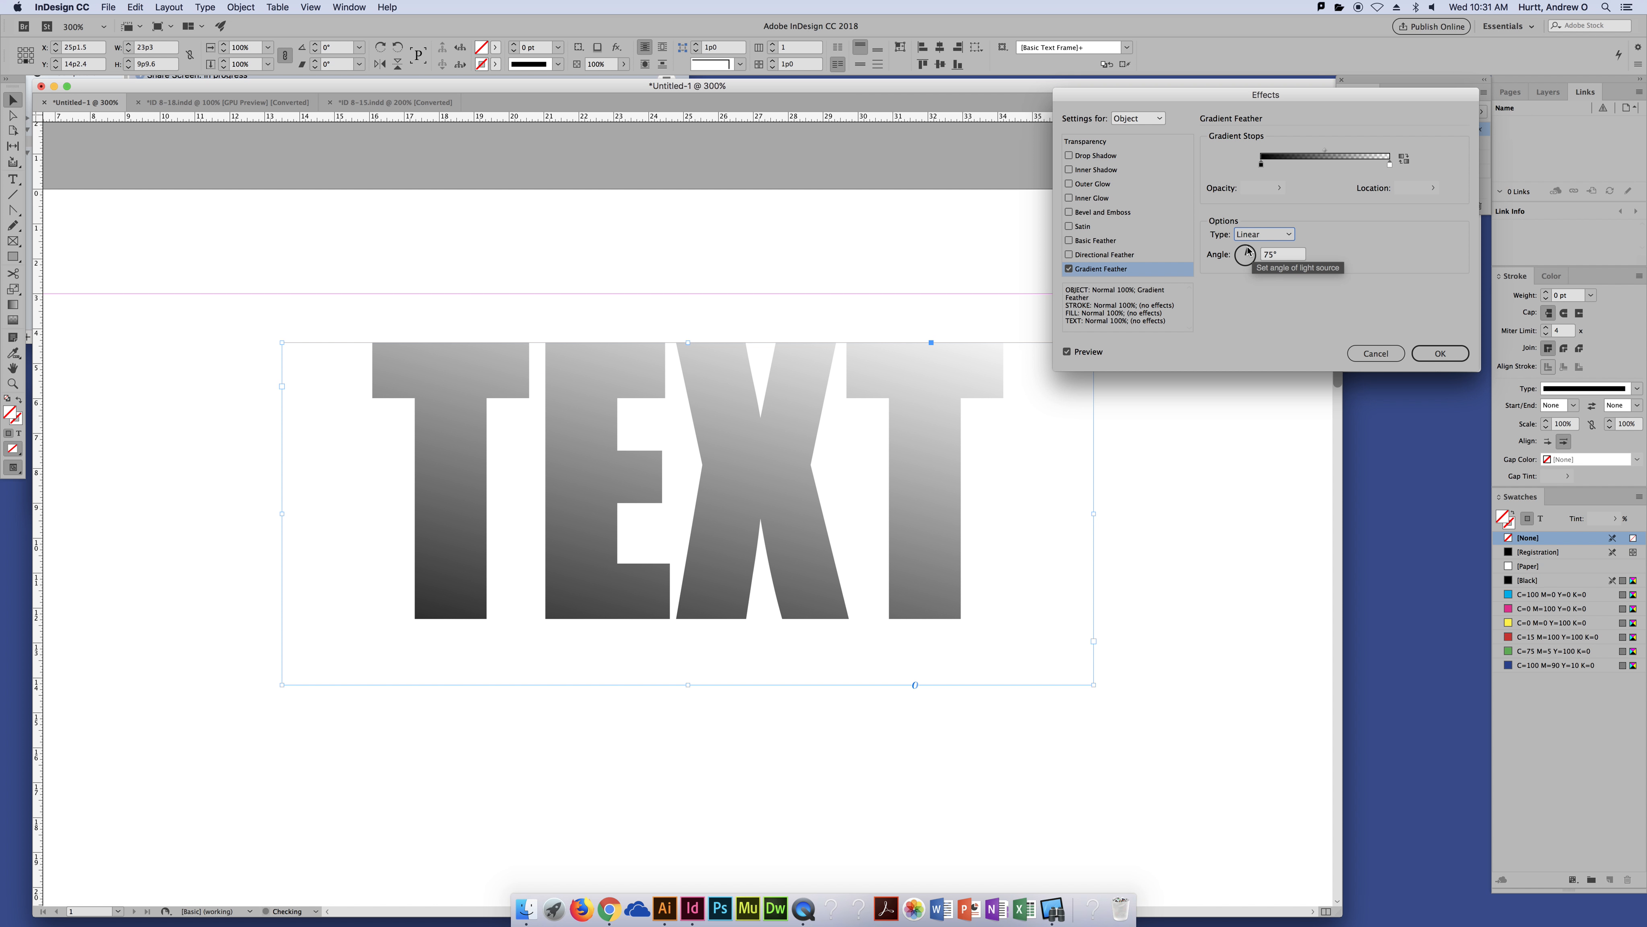
Move the transparent gradient stop to a location of 76.73% and the gradient midpoint to 31.86%.
click(1389, 164)
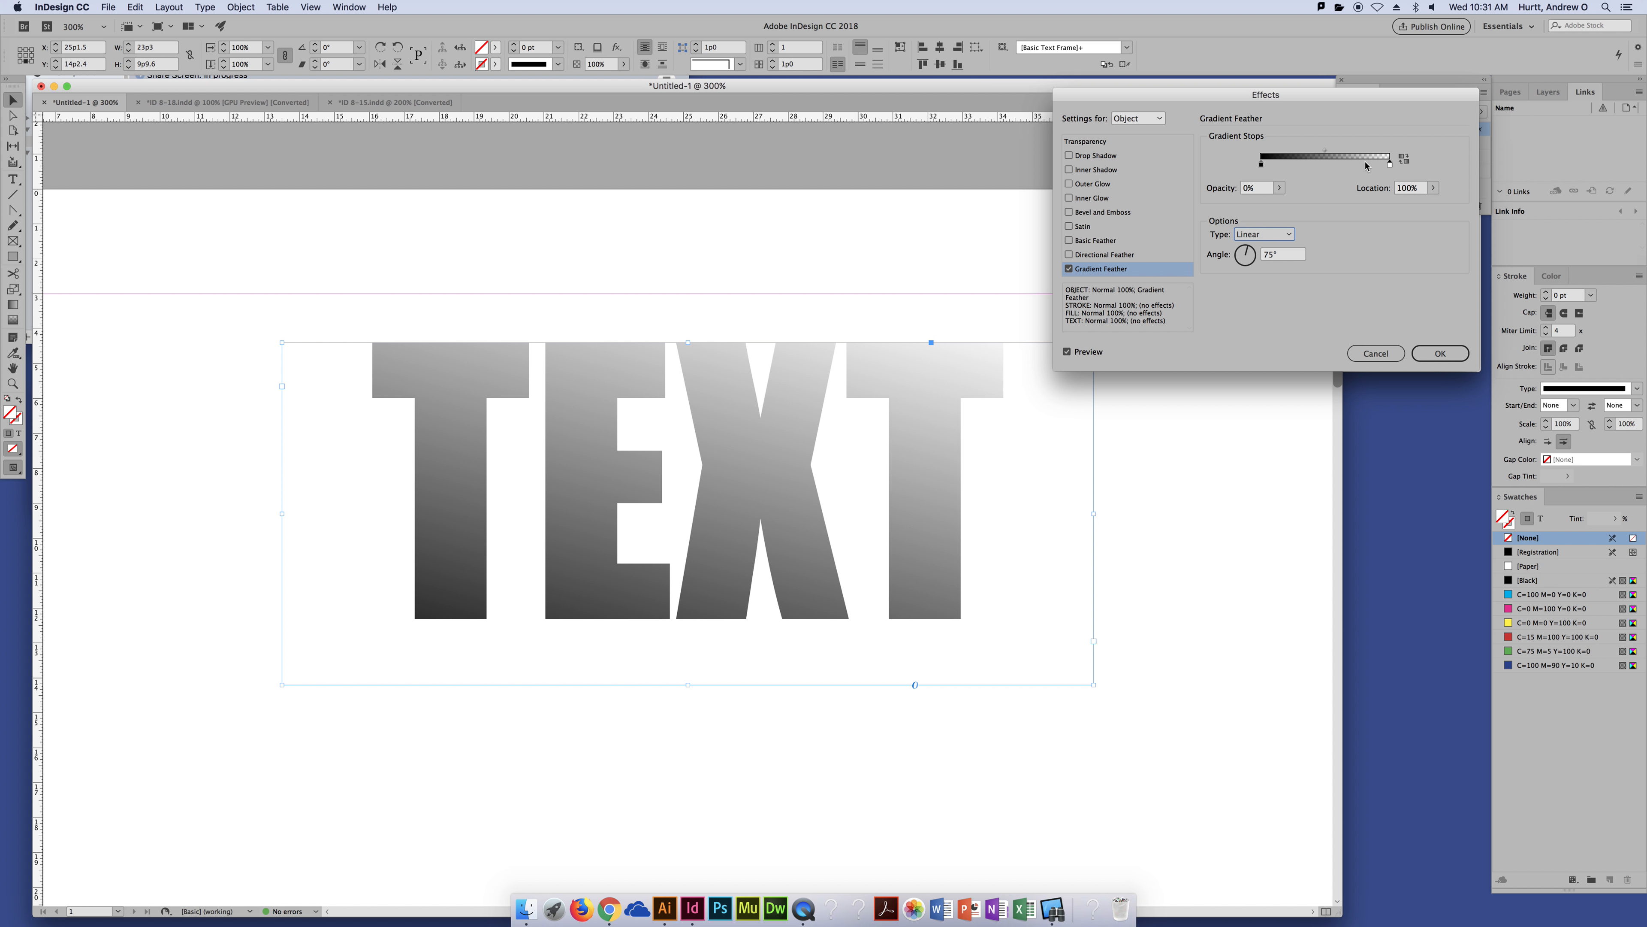
mouse_move(1389, 168)
mouse_down()
mouse_move(1328, 166)
mouse_move(1360, 164)
mouse_up()
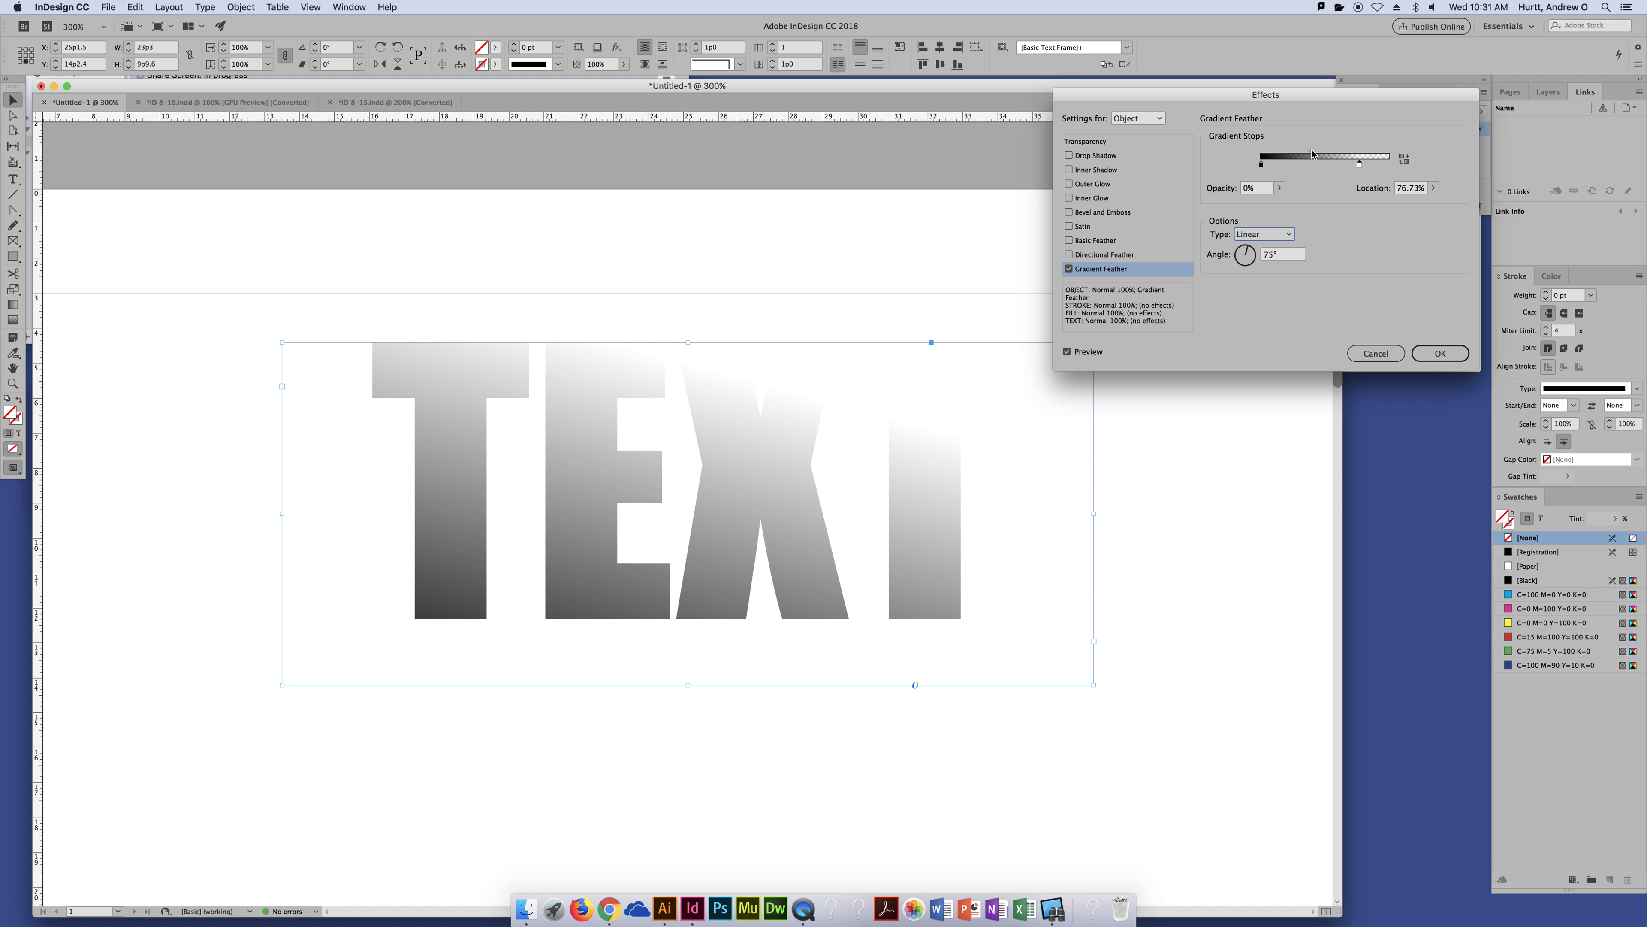
drag(1311, 154, 1292, 151)
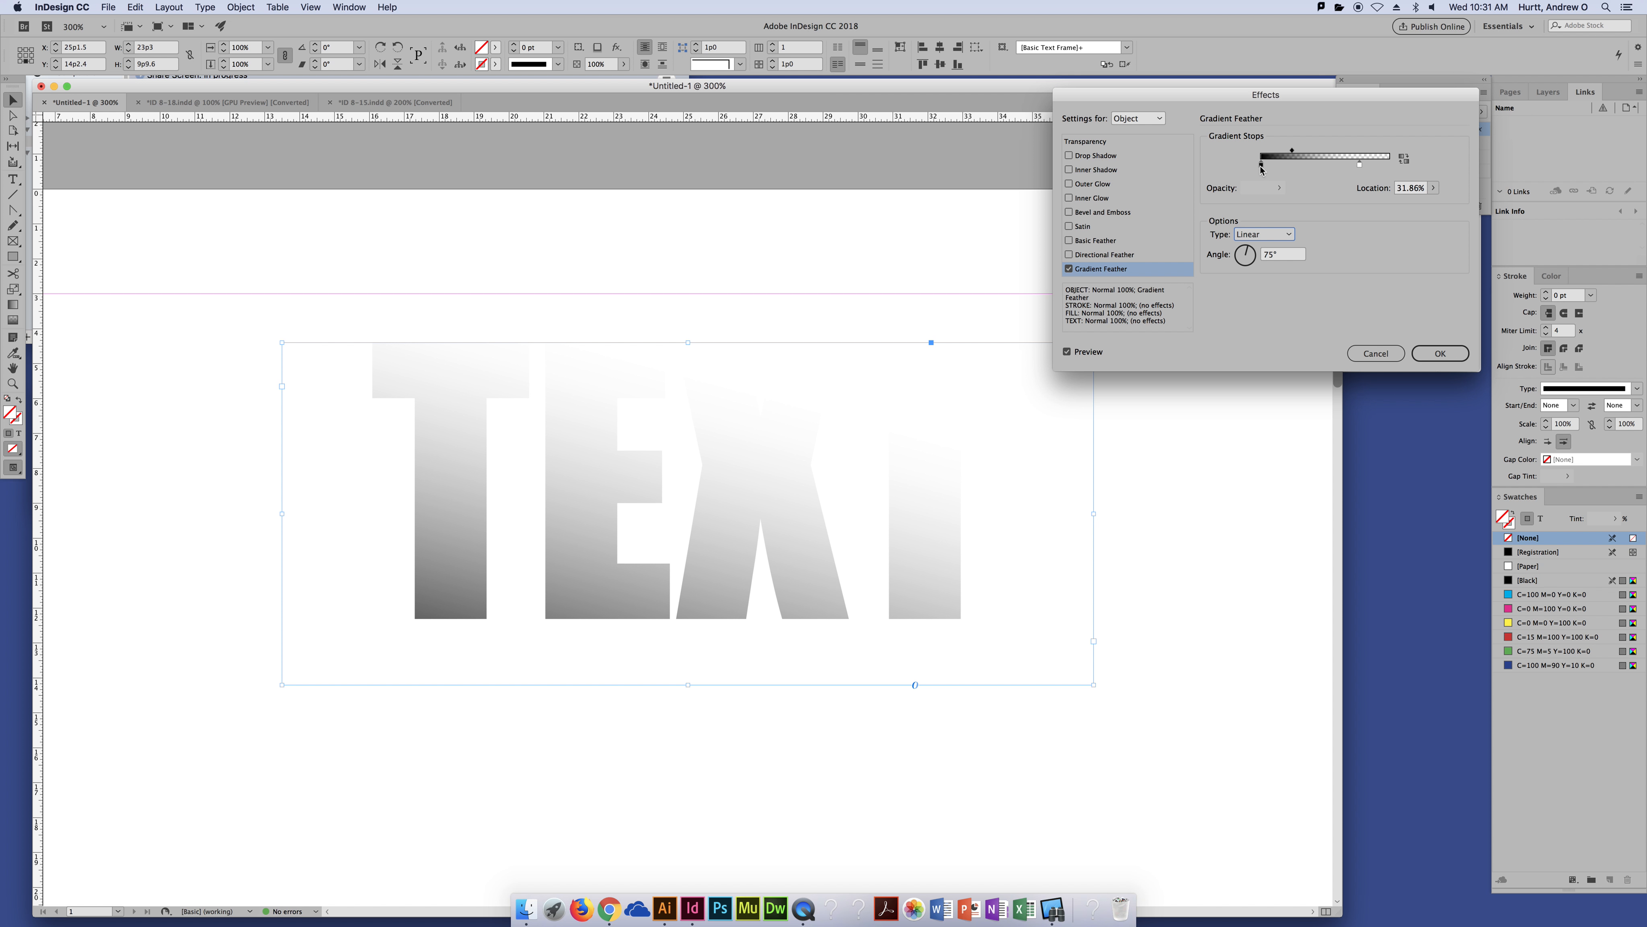
Cancel the Gradient Feather changes in the Effects dialog and deselect the text frame.
click(1262, 165)
click(1392, 355)
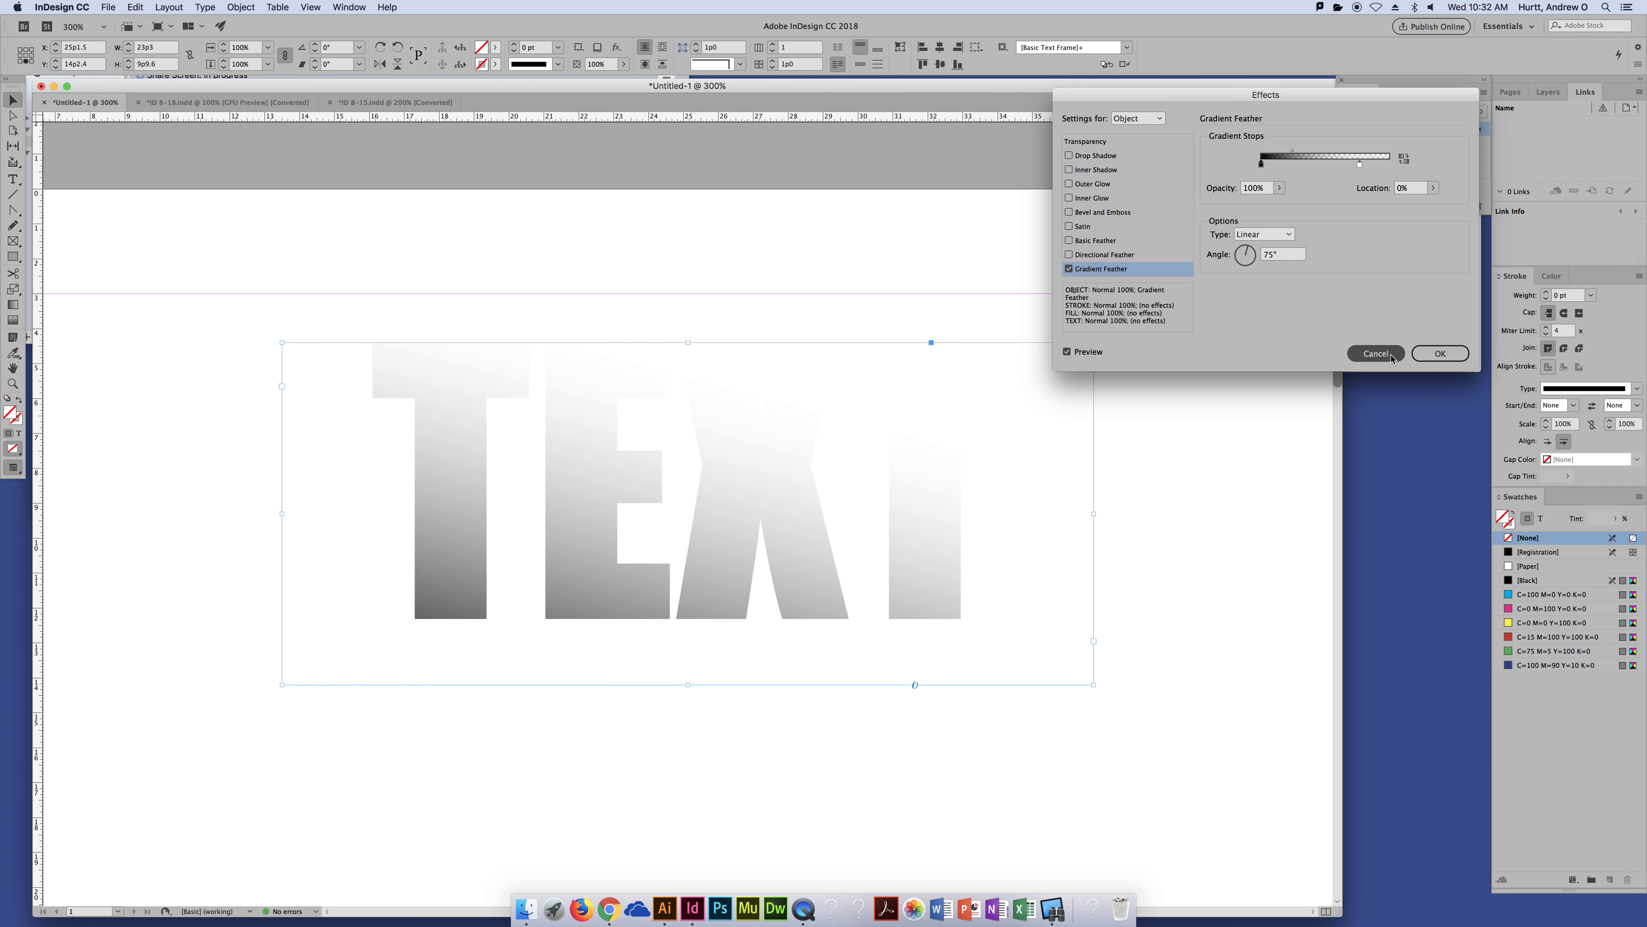
click(1391, 356)
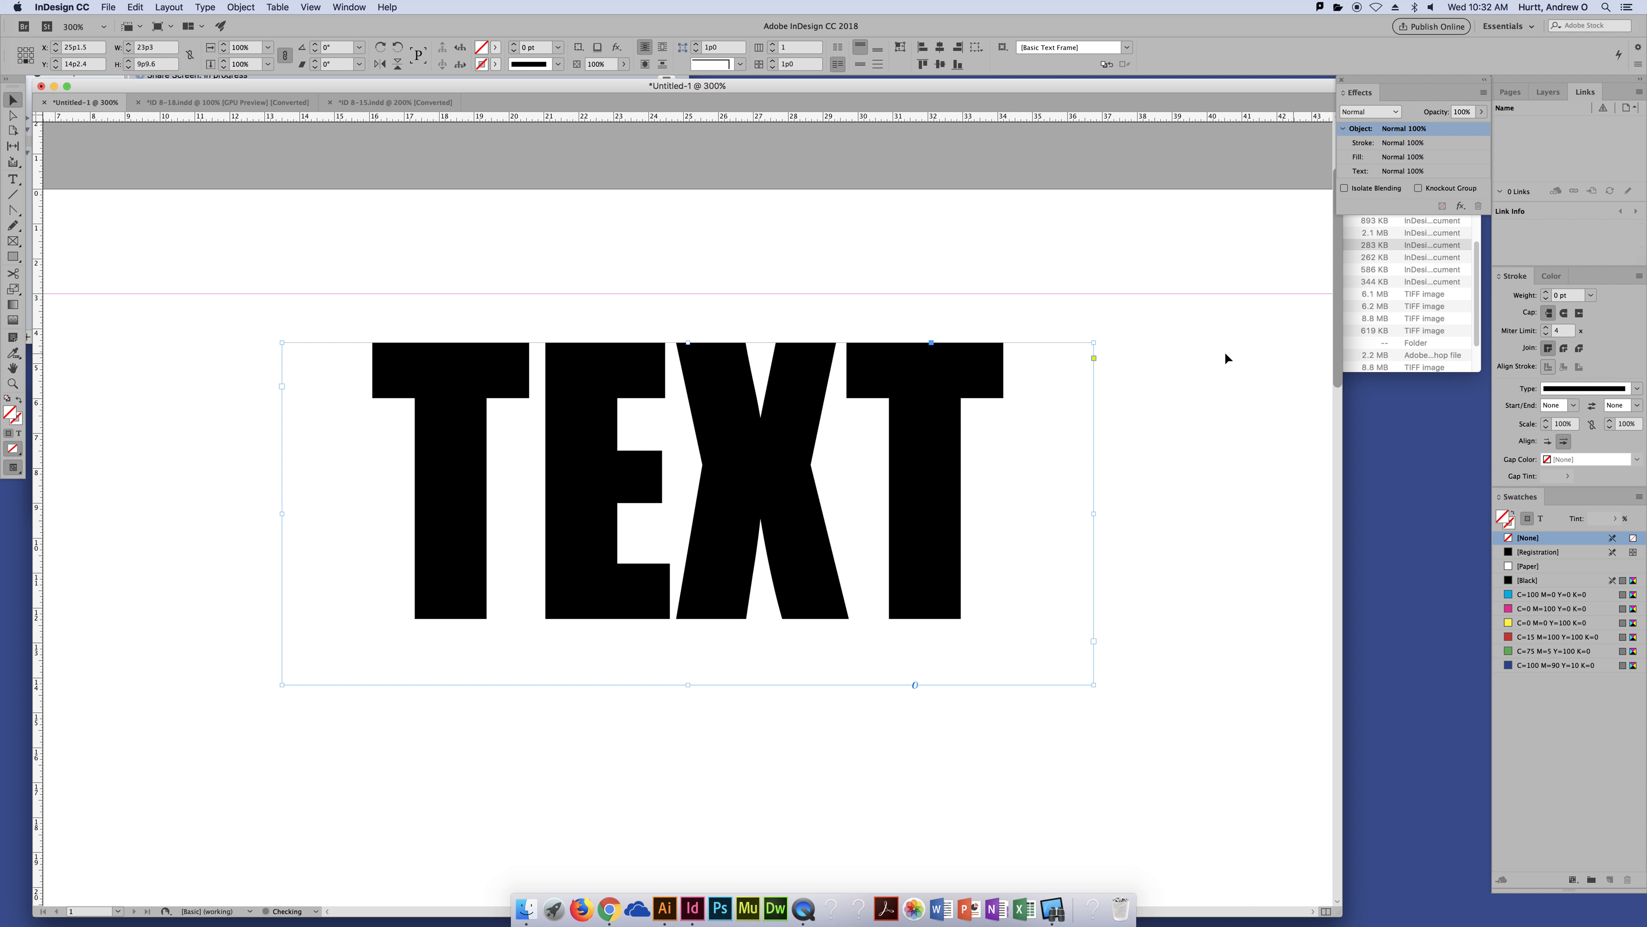
click(1195, 360)
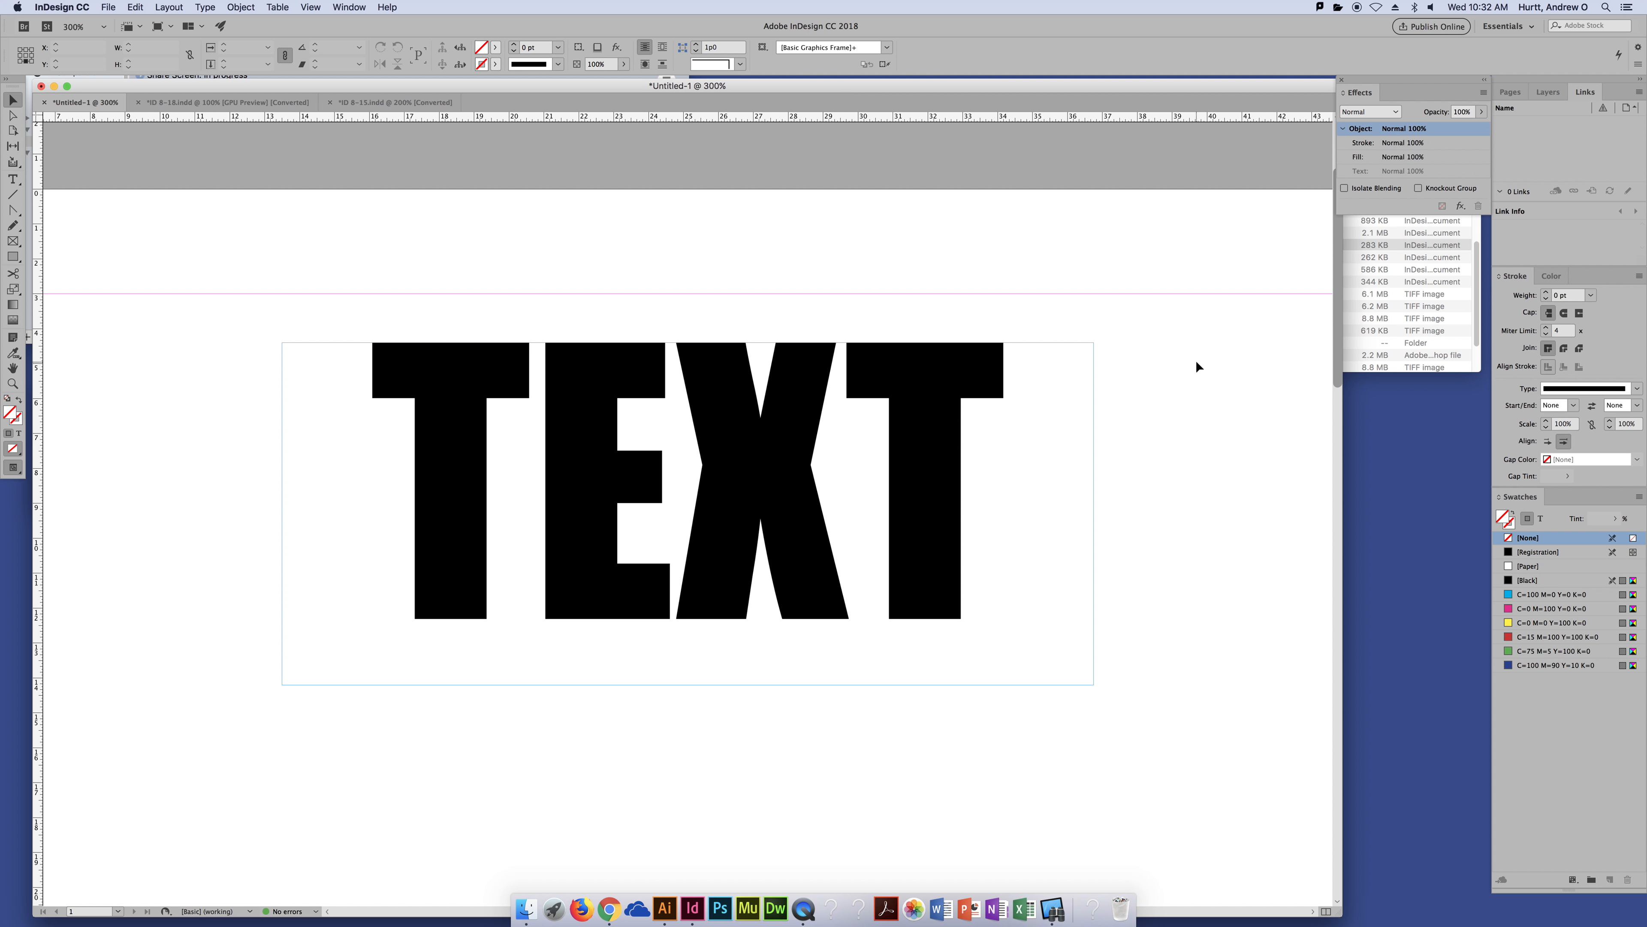
click(1460, 208)
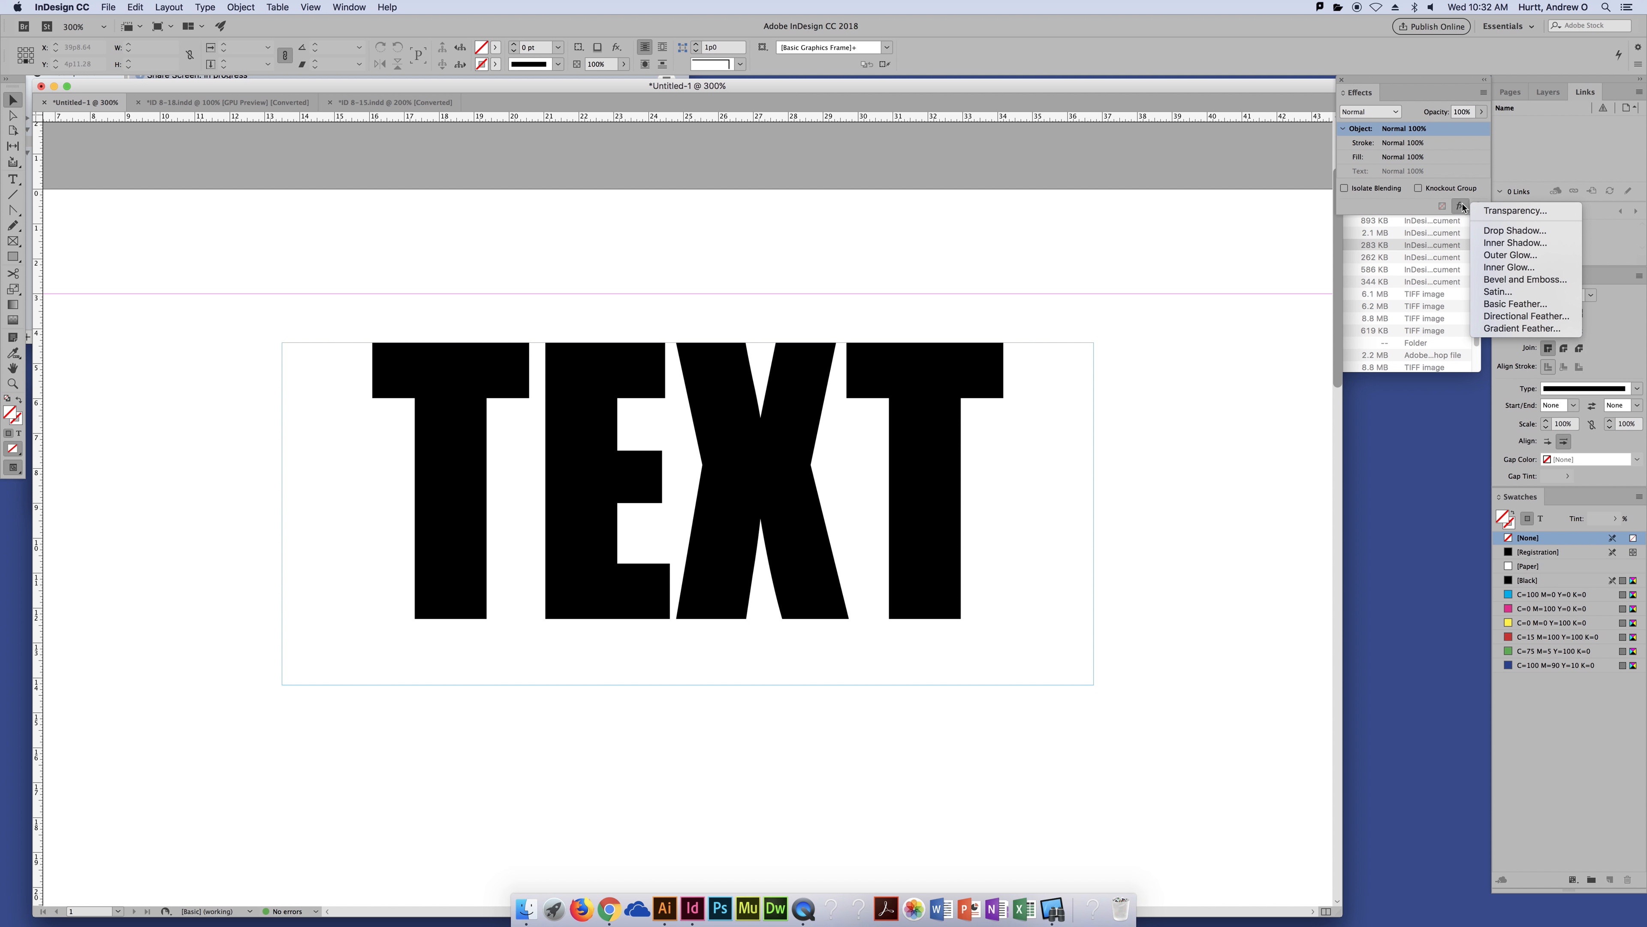
click(1112, 216)
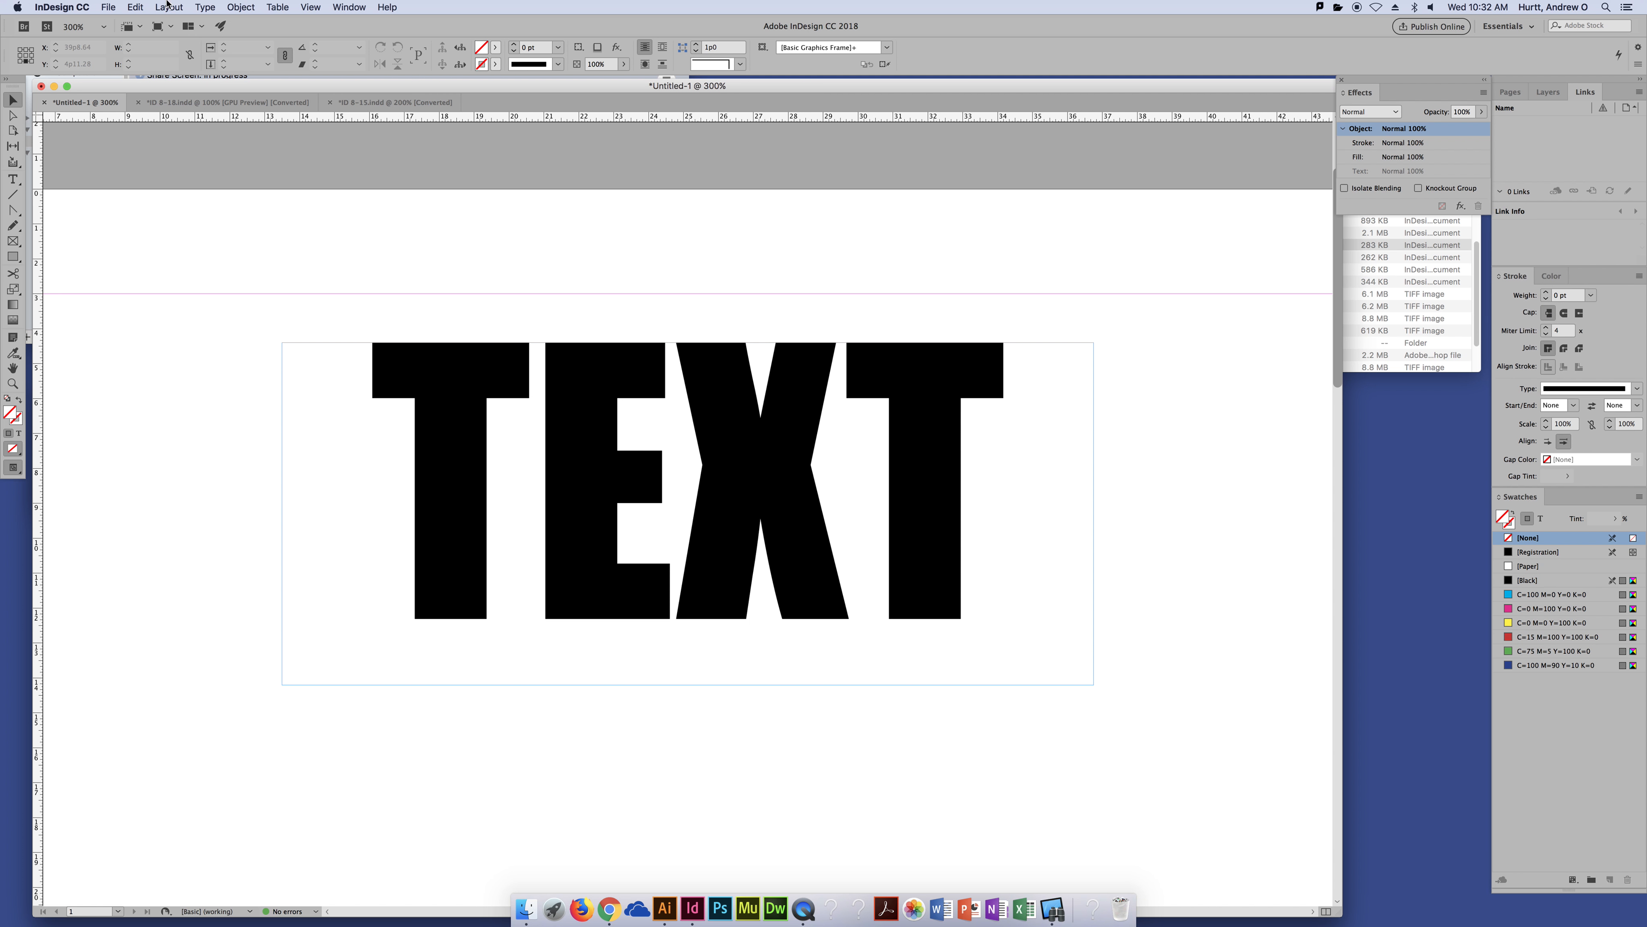
click(241, 7)
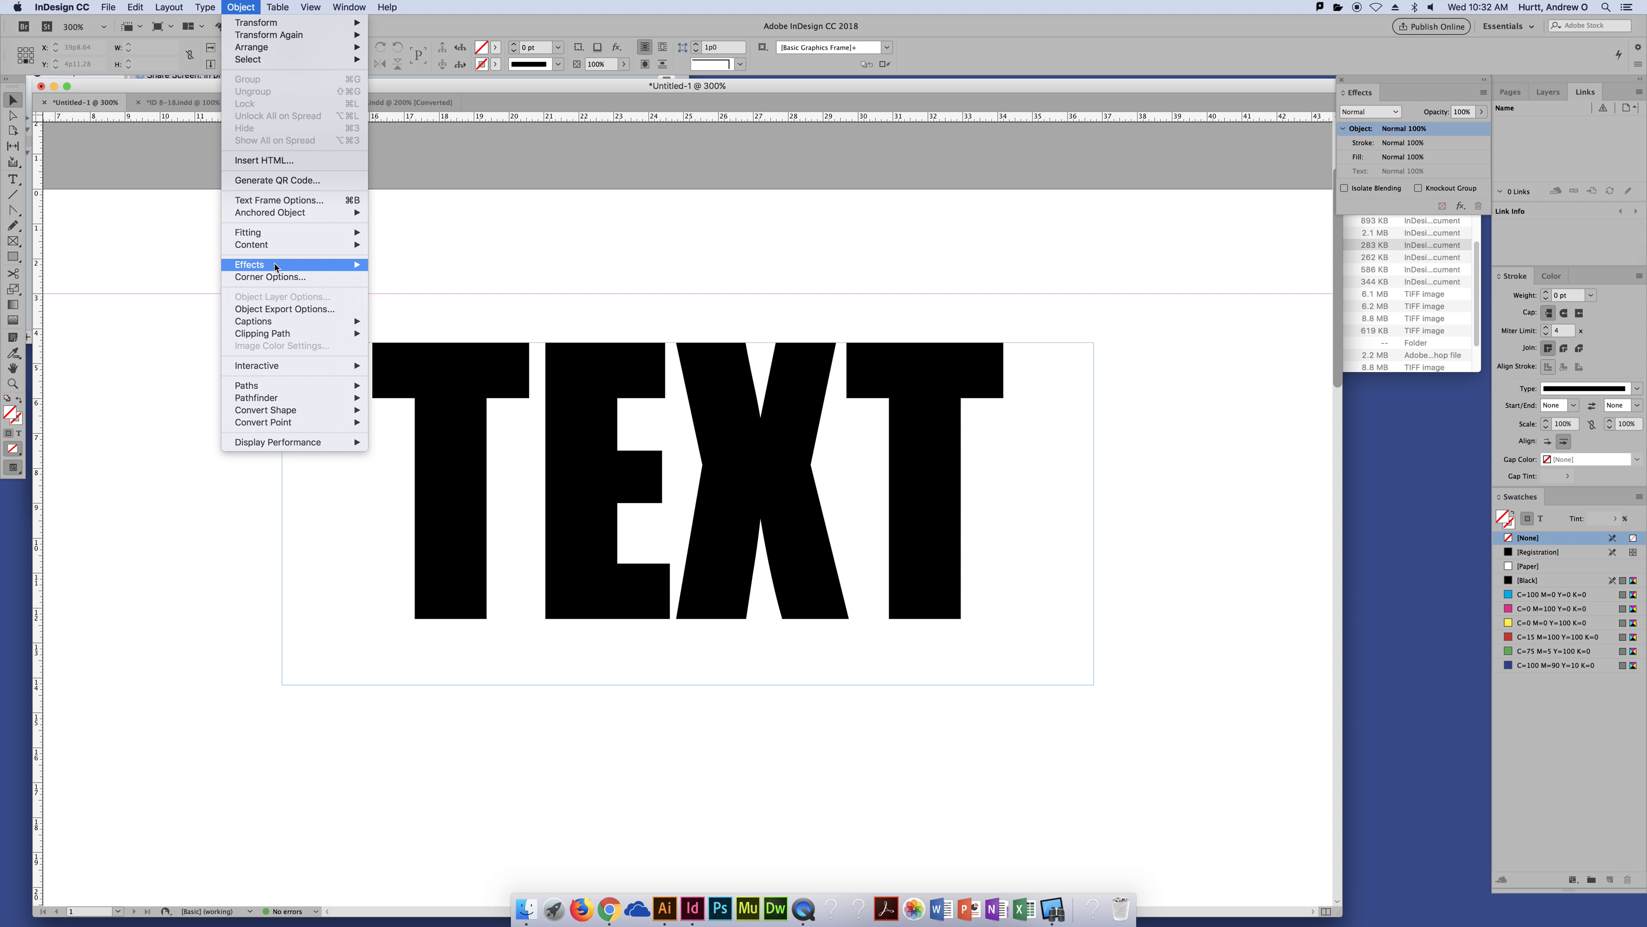
mouse_move(283, 268)
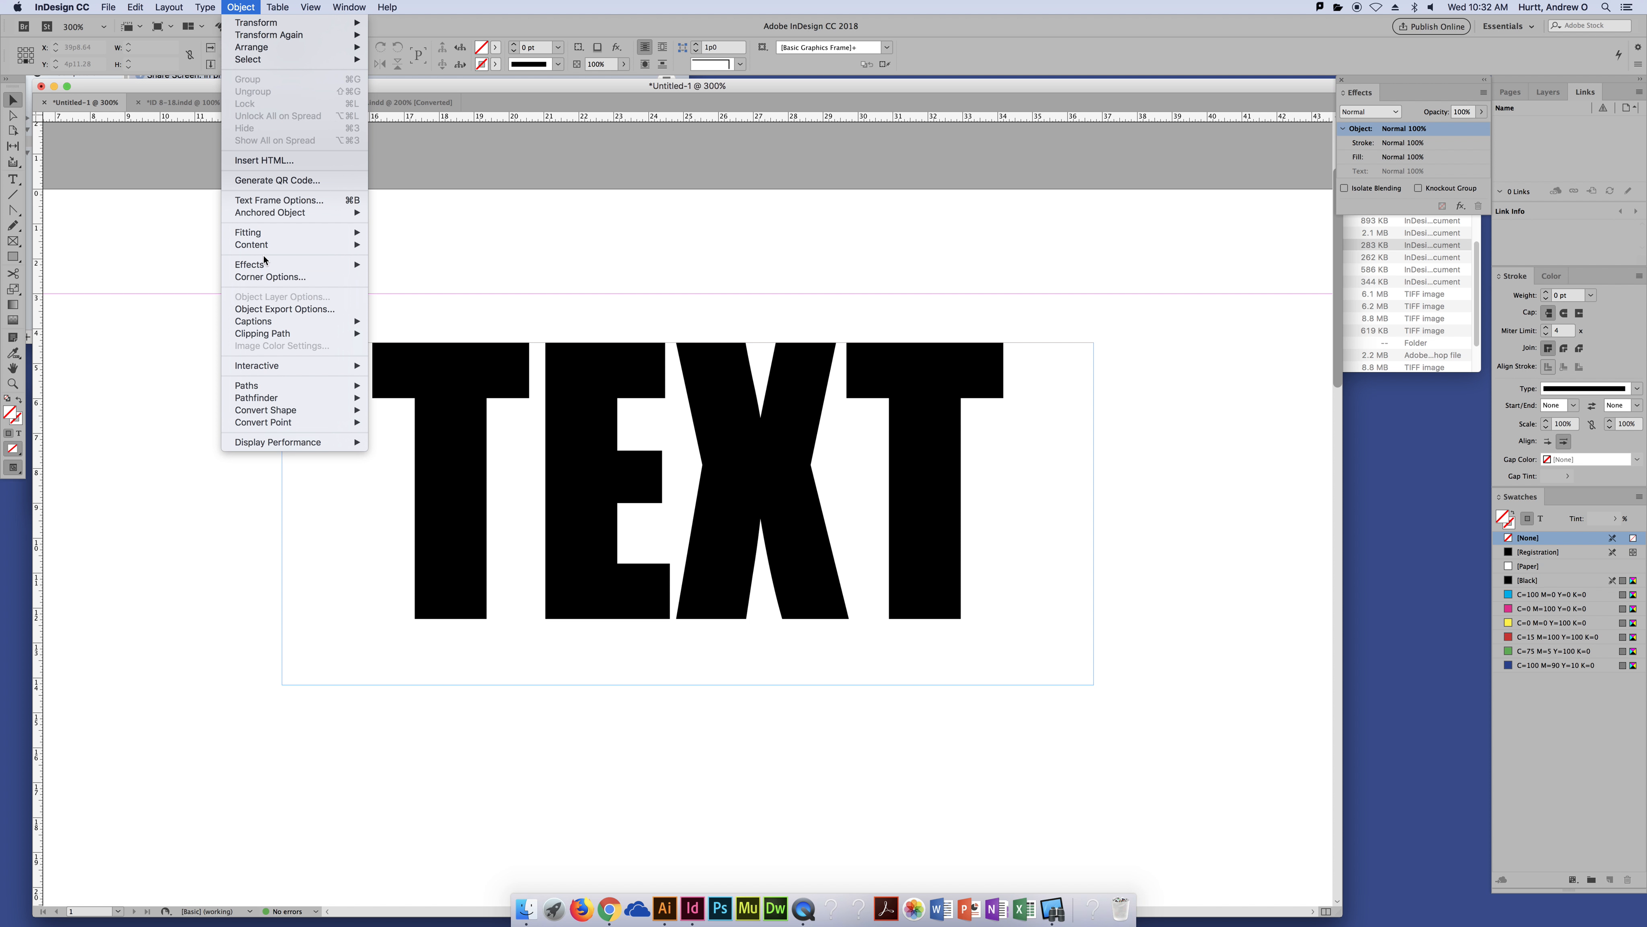
click(459, 243)
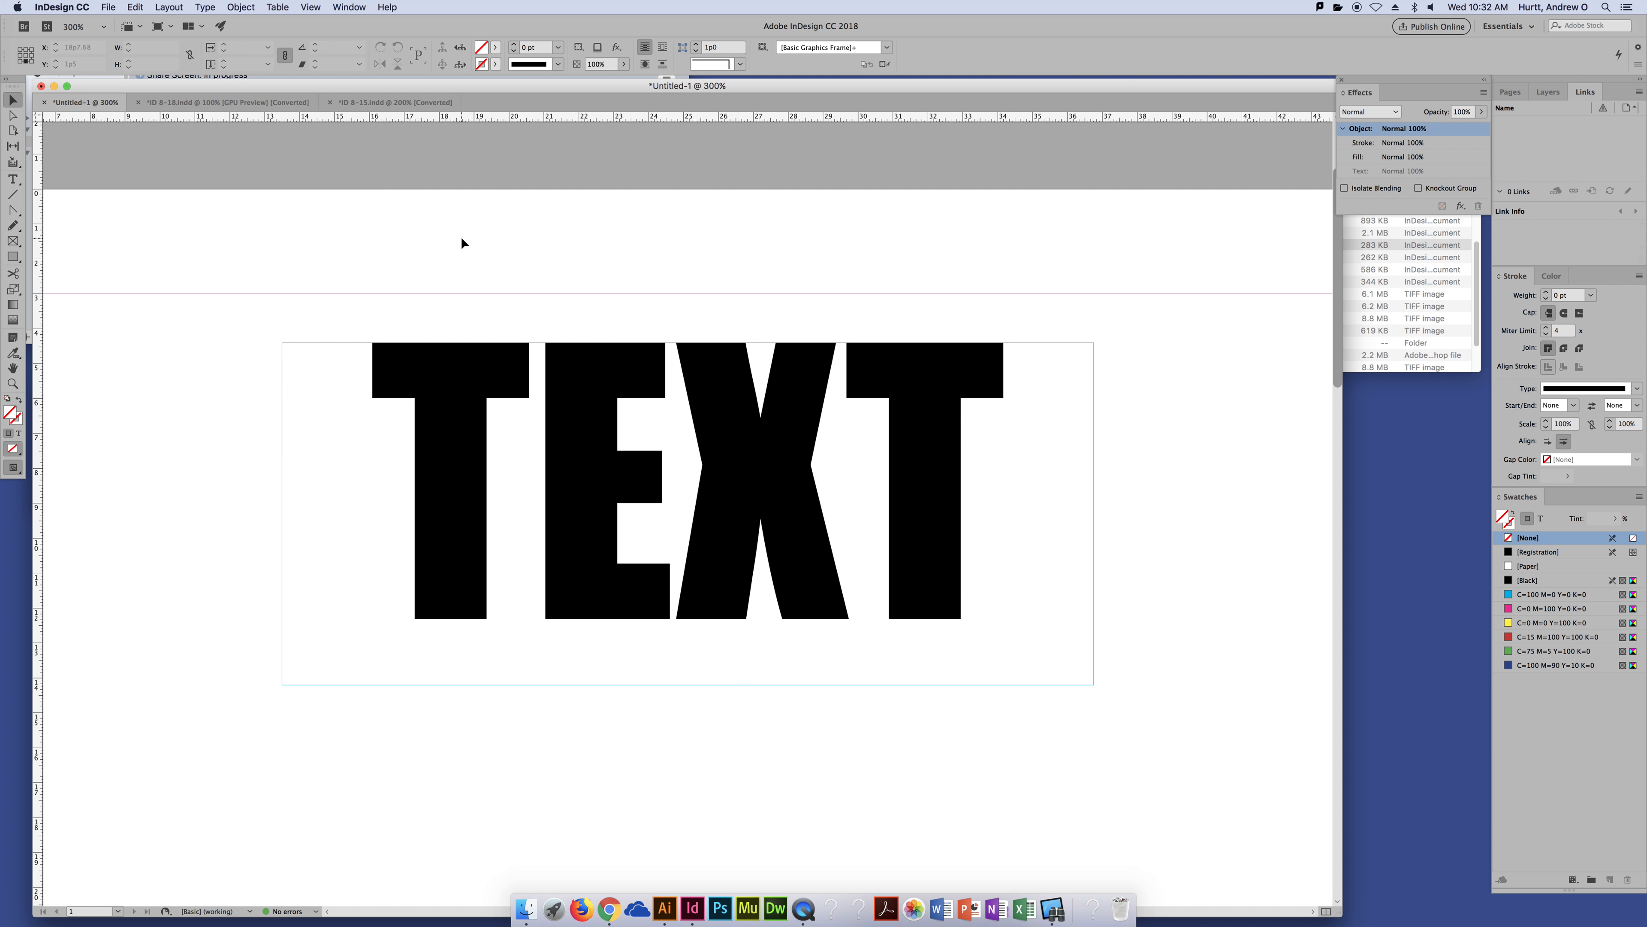
Enable live corner editing on the black-stroked square frame and round all four corners to 1p11.
scroll(714, 642, down, 10)
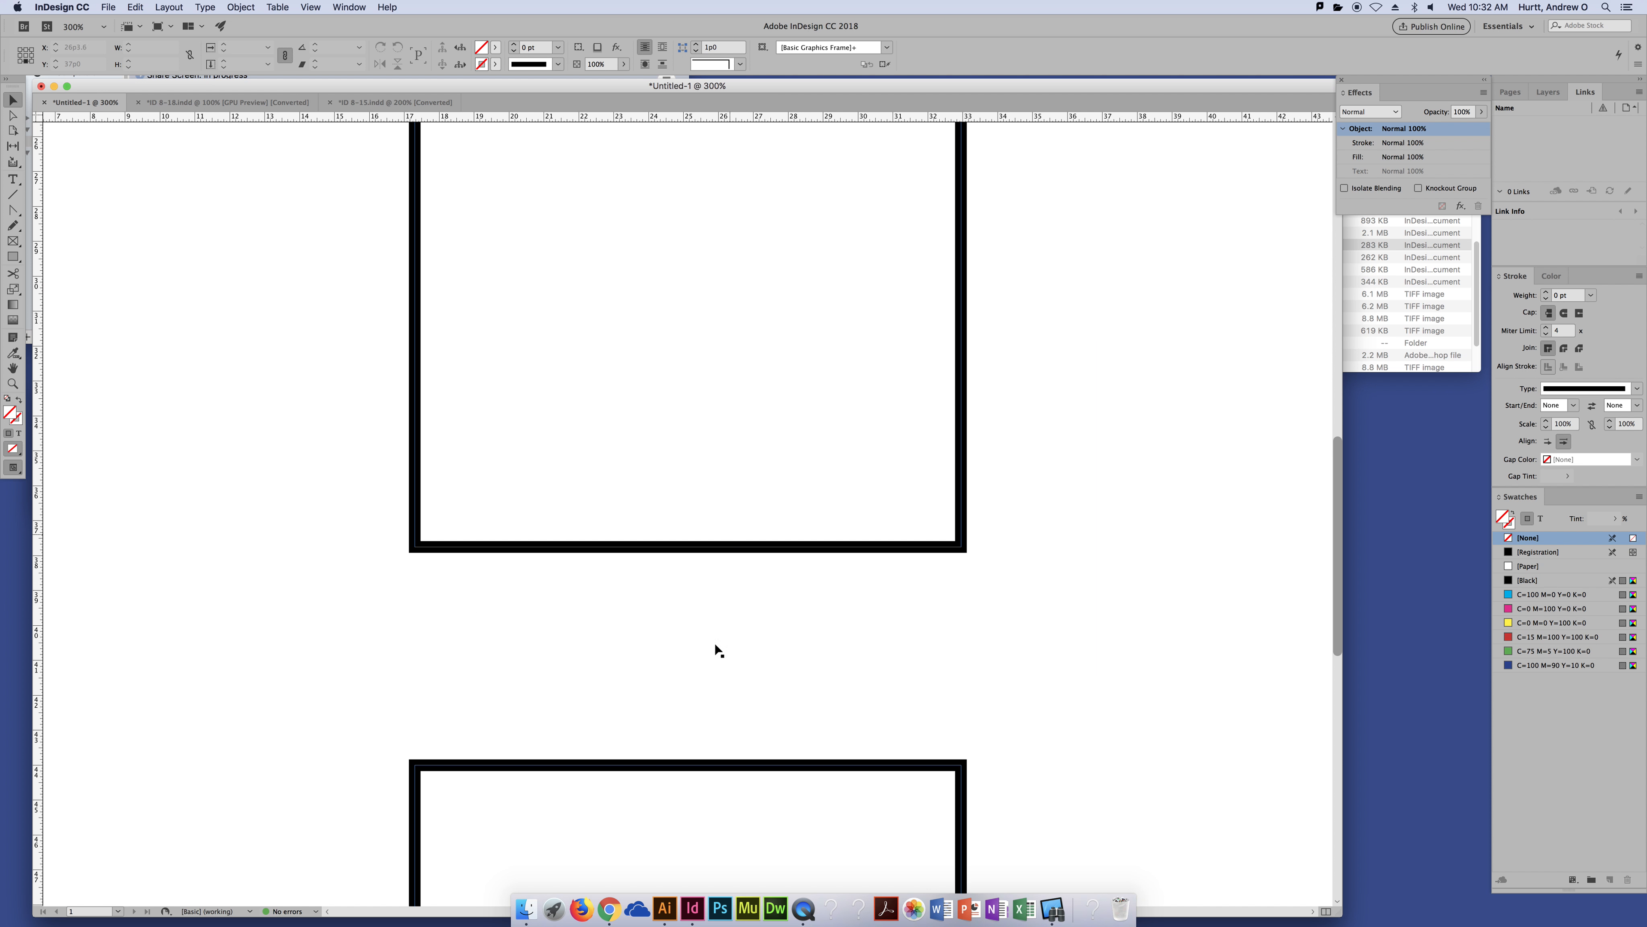
scroll(729, 622, down, 5)
scroll(729, 625, down, 1)
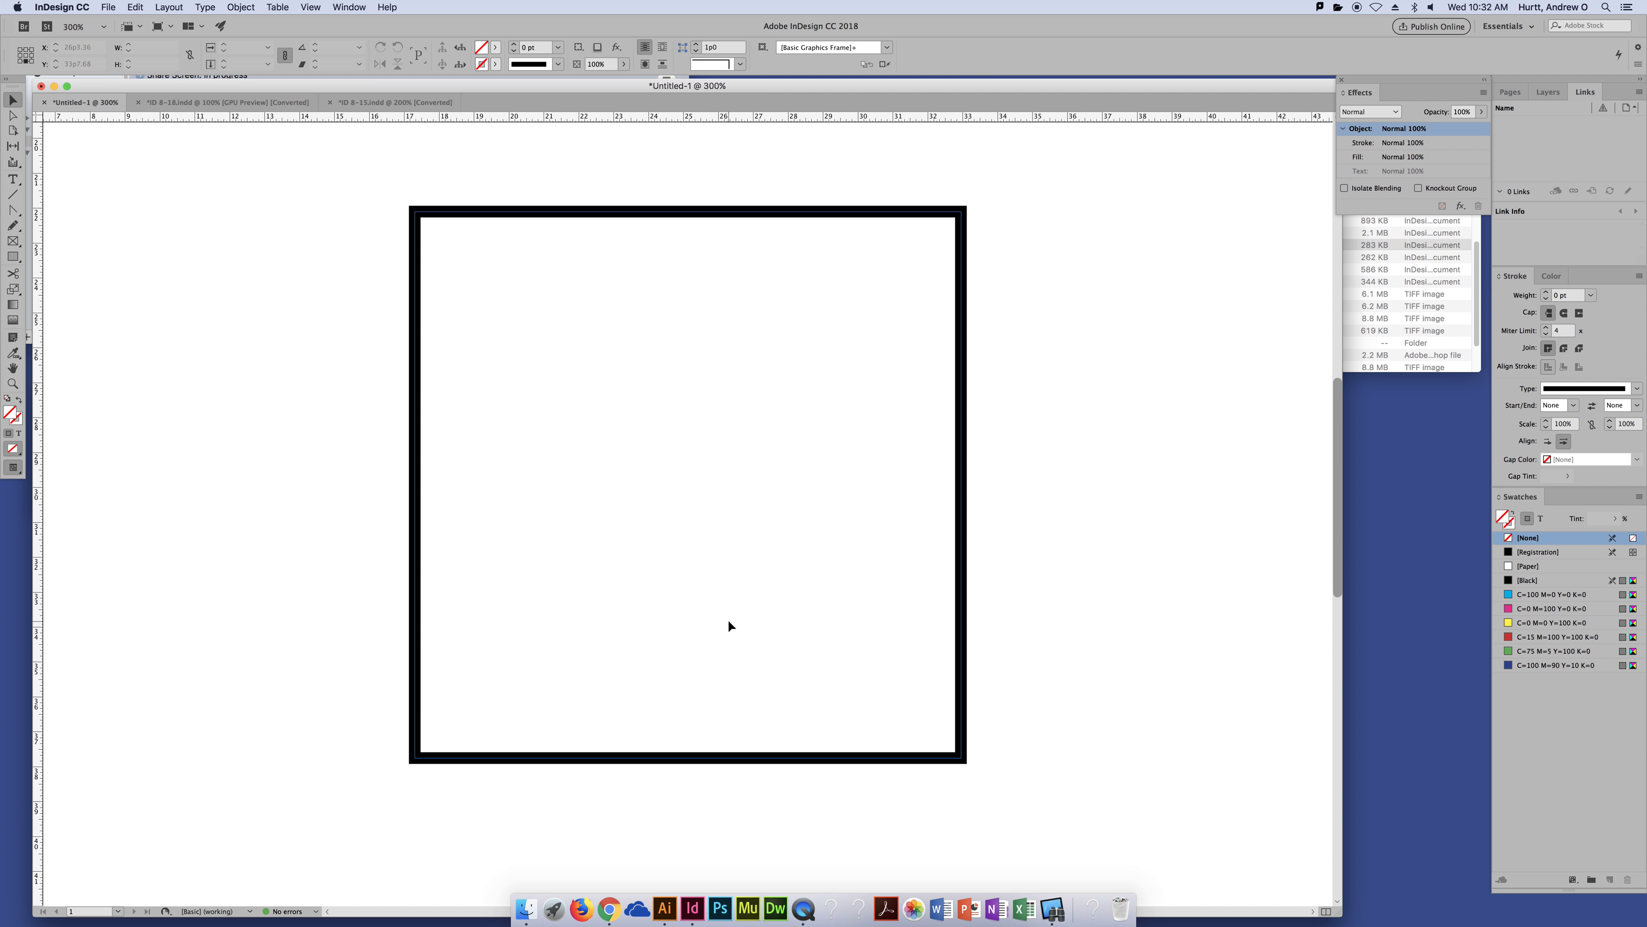
drag(1006, 198, 868, 337)
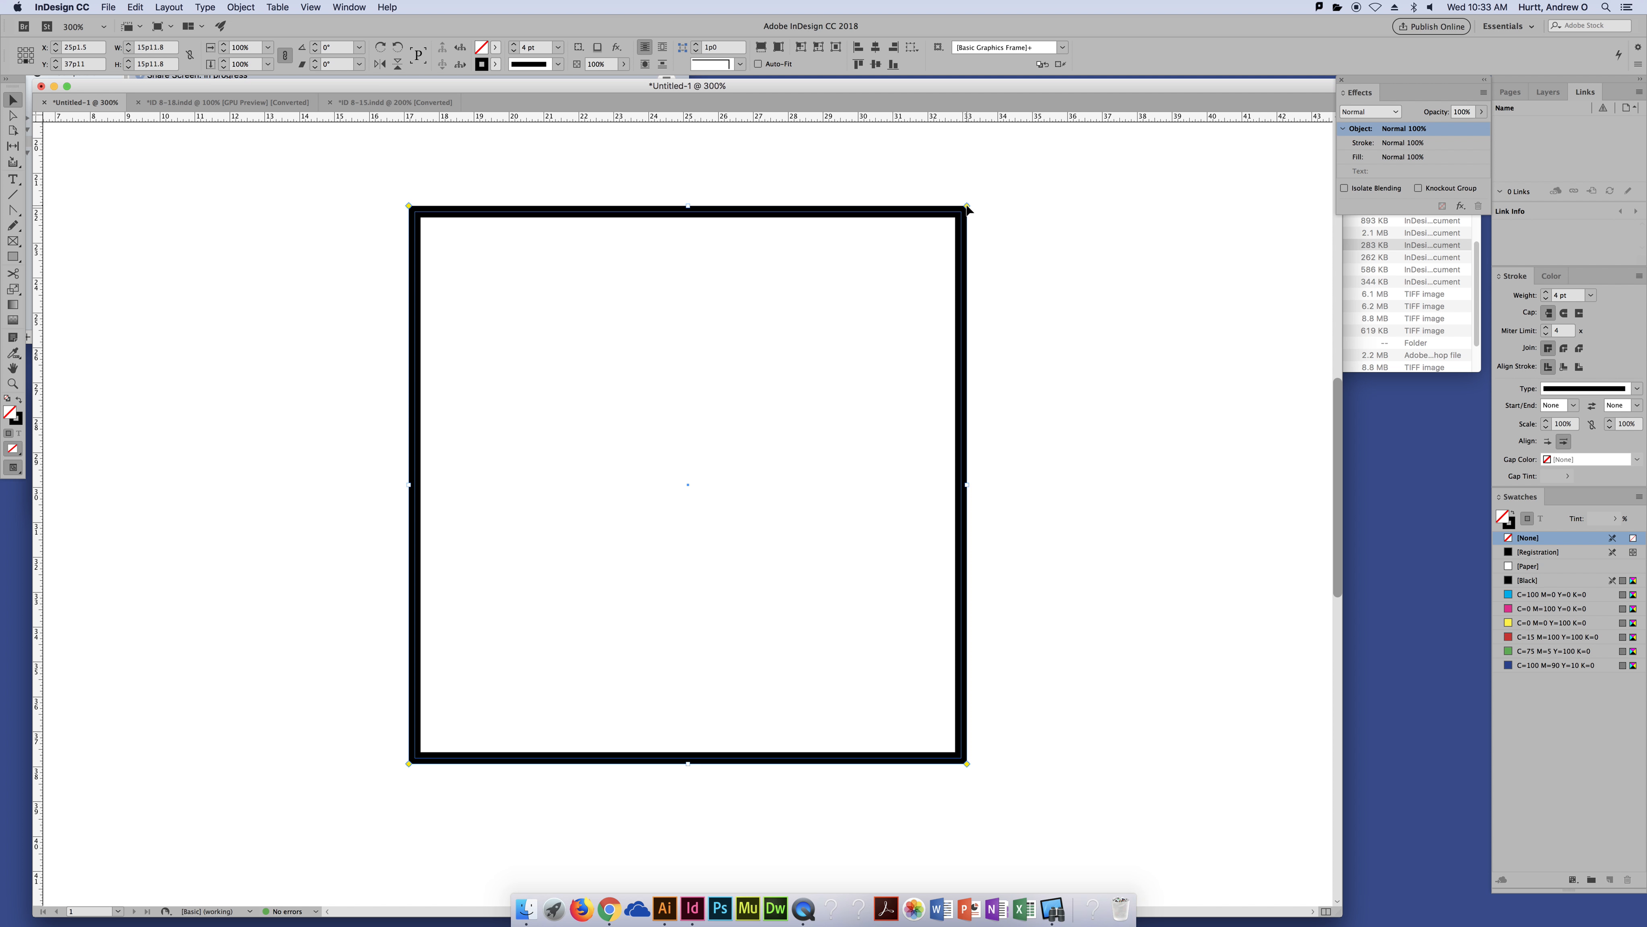
drag(967, 207, 898, 211)
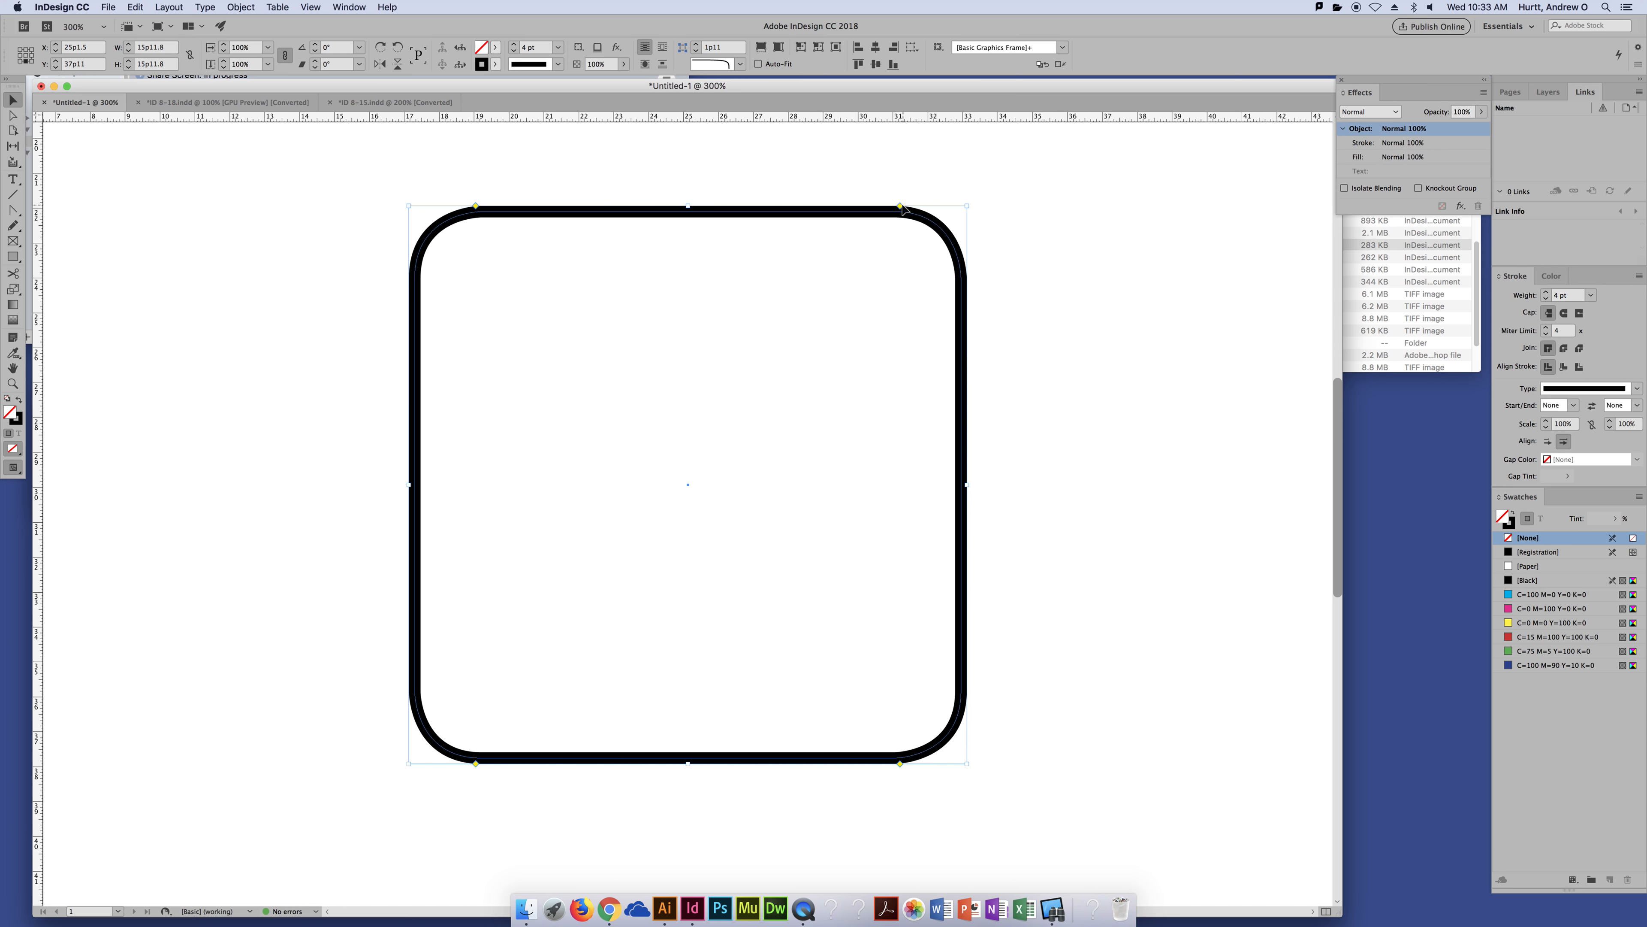
Reduce the corner size of the square frame to 0p0 so all four corners are square.
drag(900, 207, 1127, 259)
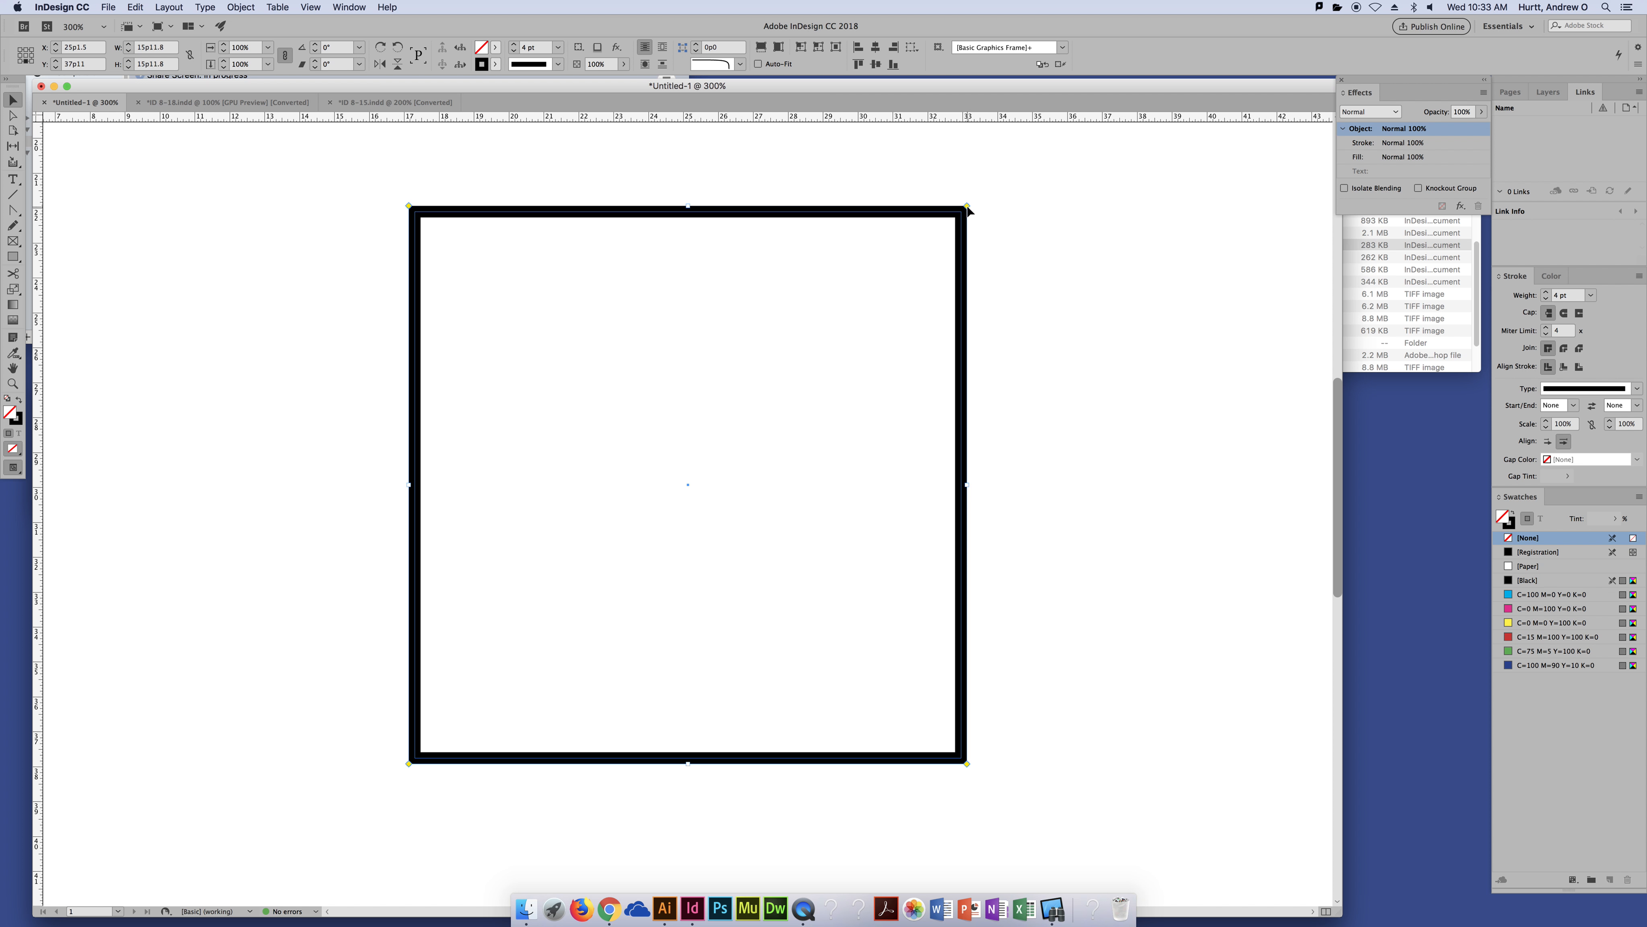
drag(968, 206, 1041, 250)
drag(967, 207, 1070, 212)
drag(967, 206, 1040, 212)
drag(967, 207, 1080, 223)
Try rounding only the top-right and bottom-left corners of the square frame individually, and undo both changes.
mouse_move(967, 208)
mouse_down()
mouse_move(797, 236)
mouse_move(948, 256)
mouse_move(771, 255)
mouse_up()
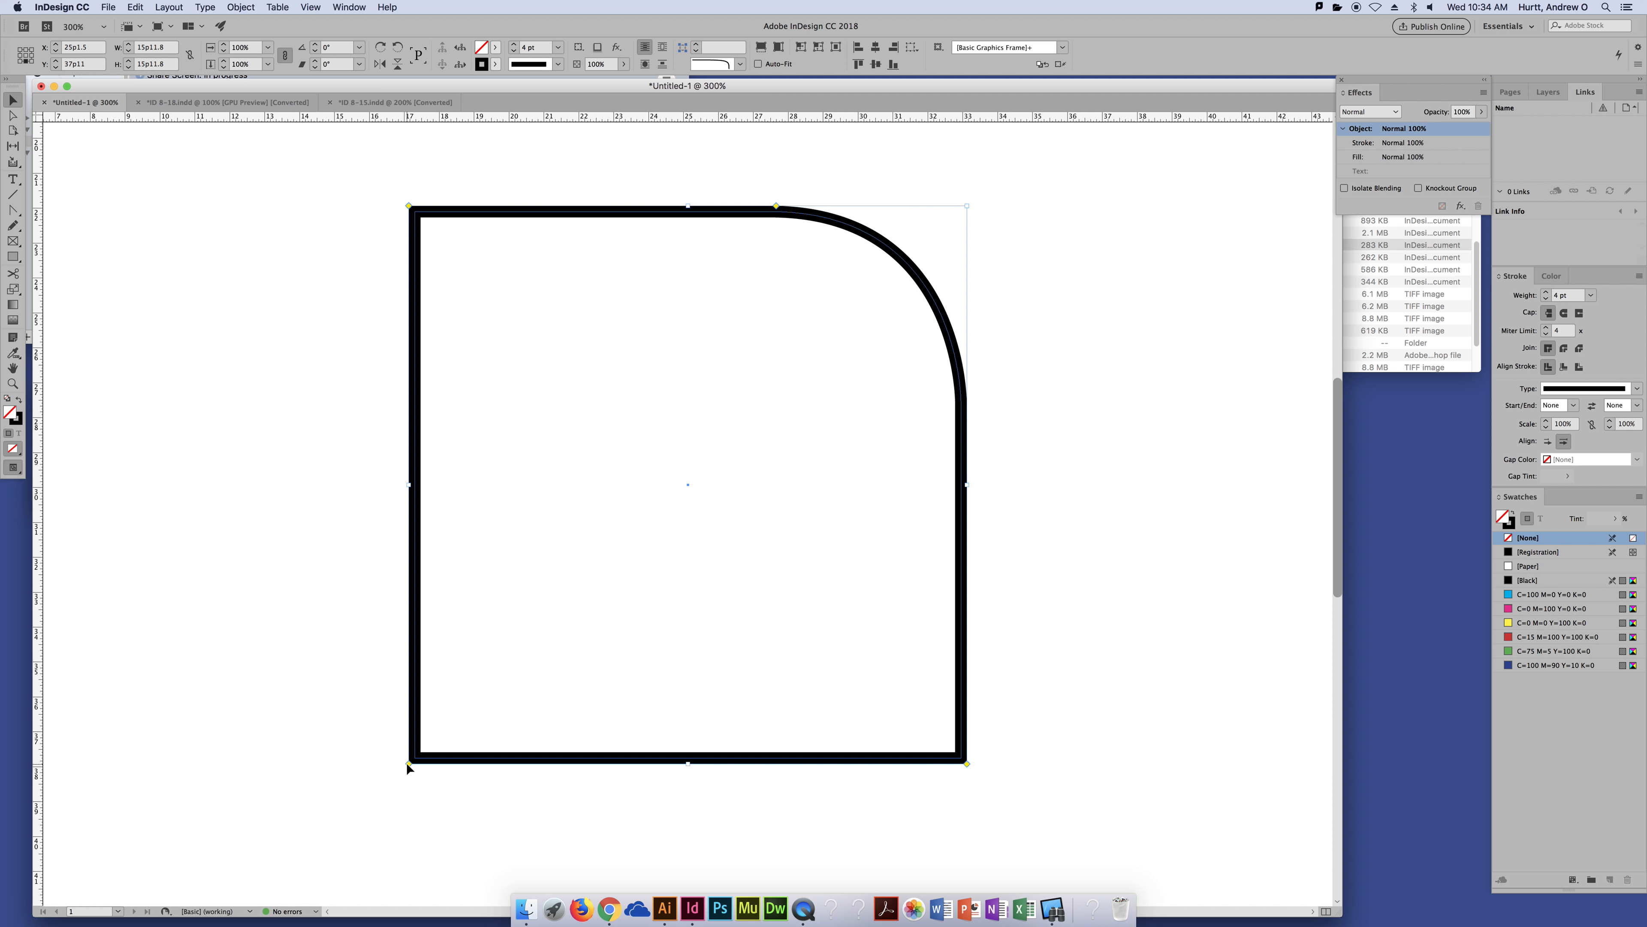
drag(408, 764, 603, 773)
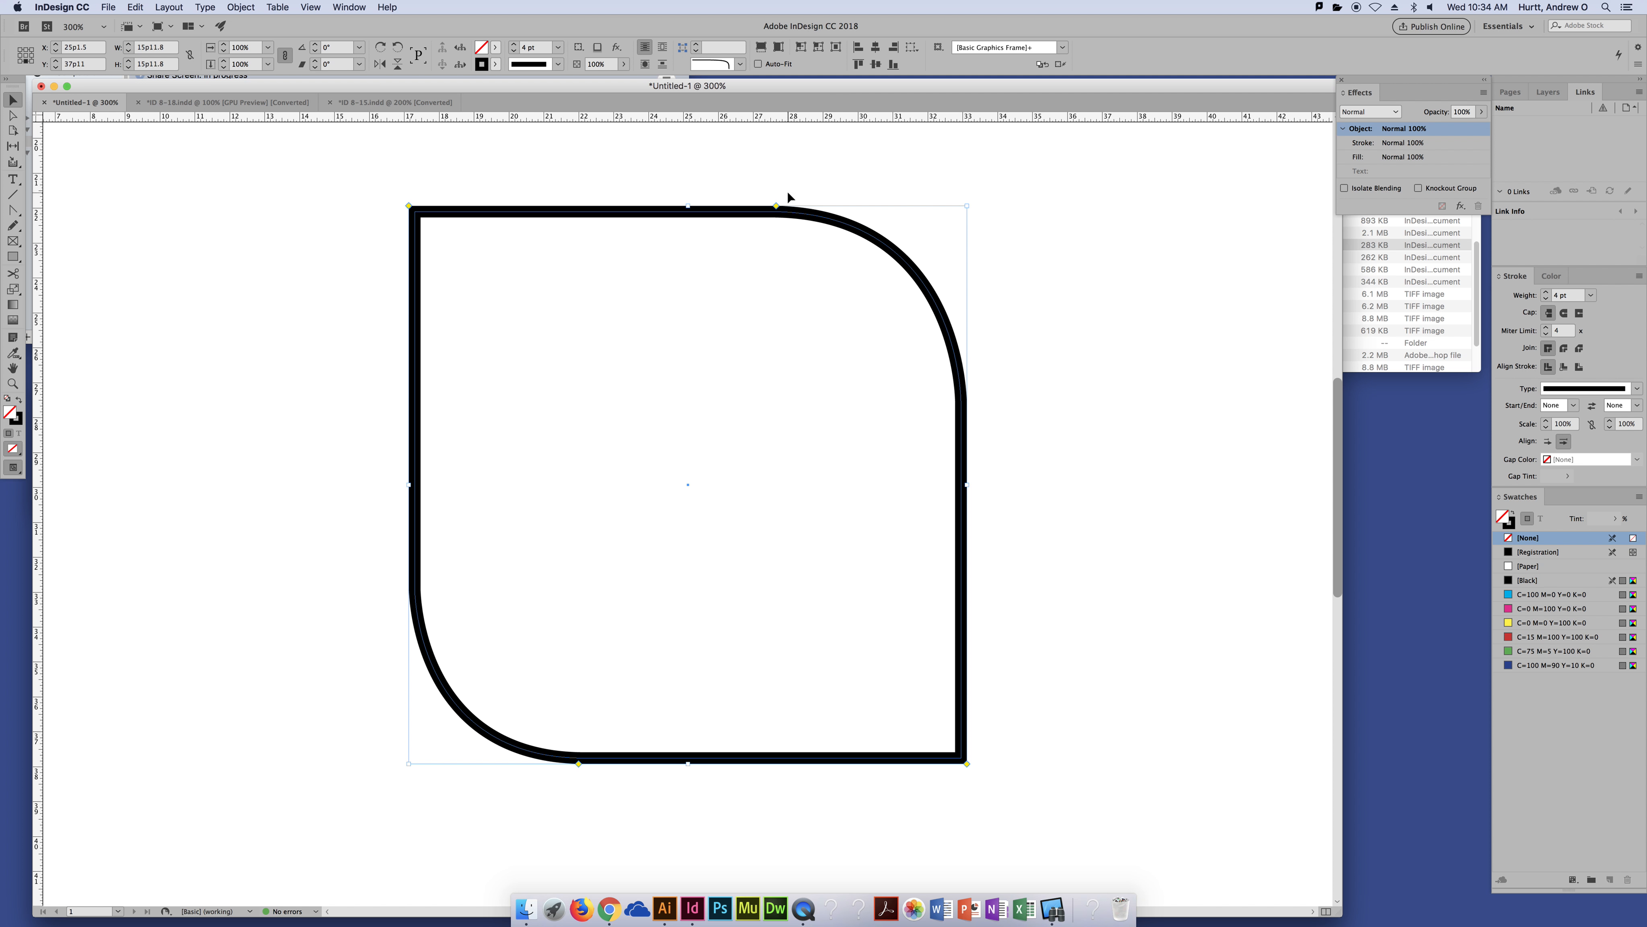
key(super+z)
key(super+z)
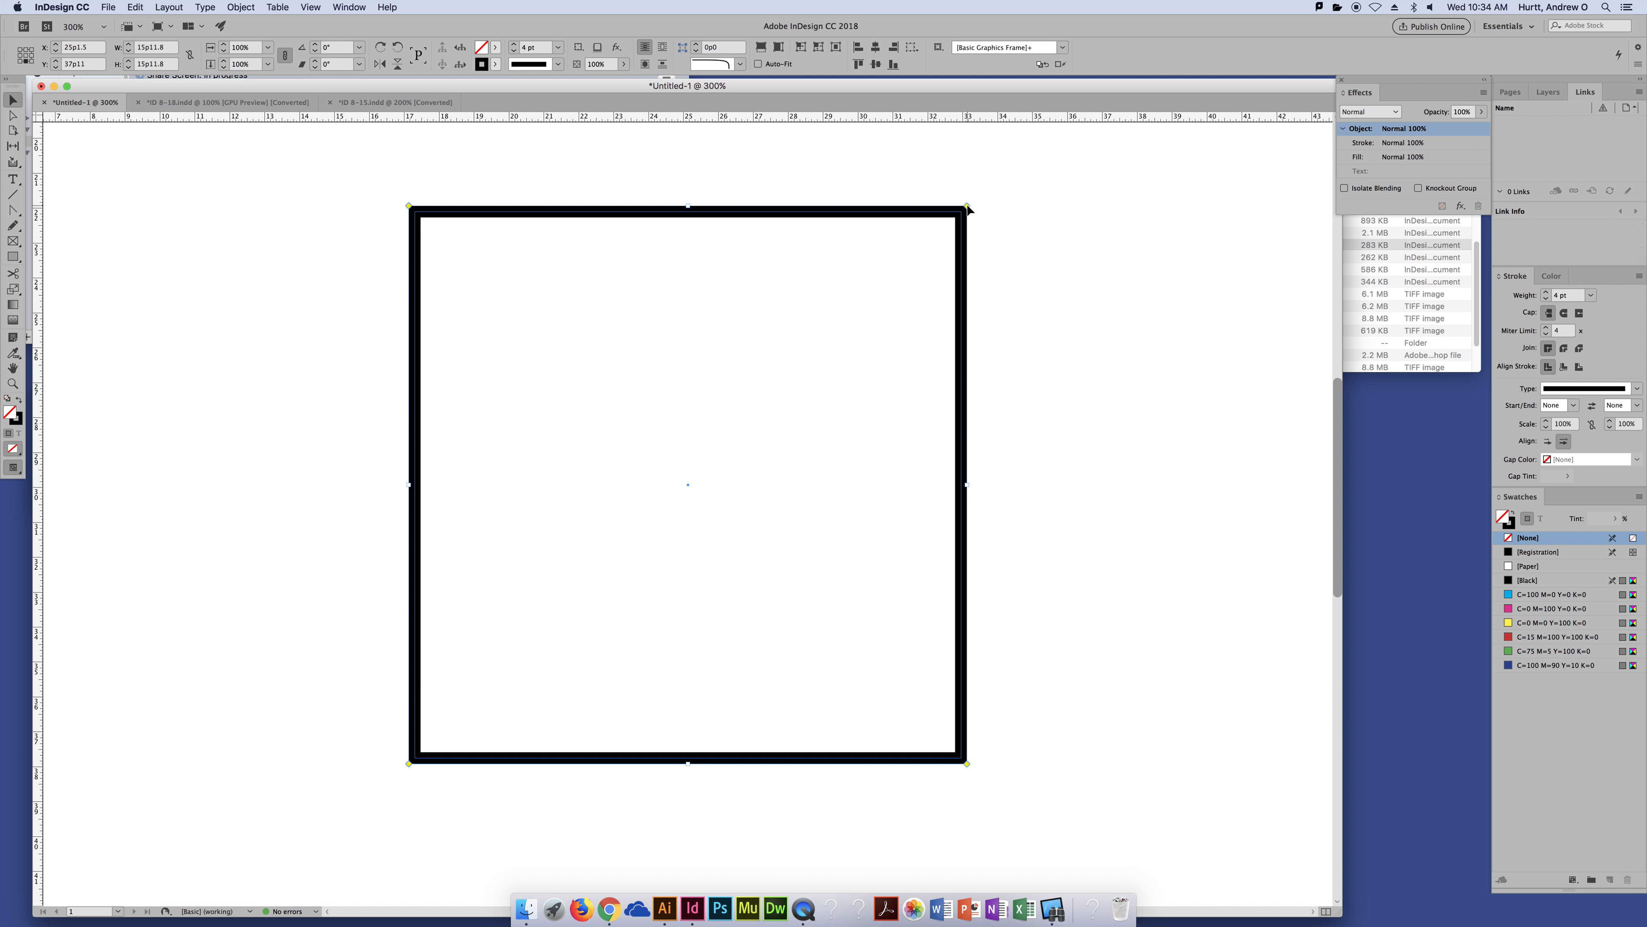
Round all four corners of the frame to 2p5.76 and try the Inverse Rounded and Inset corner shapes.
drag(965, 205, 866, 209)
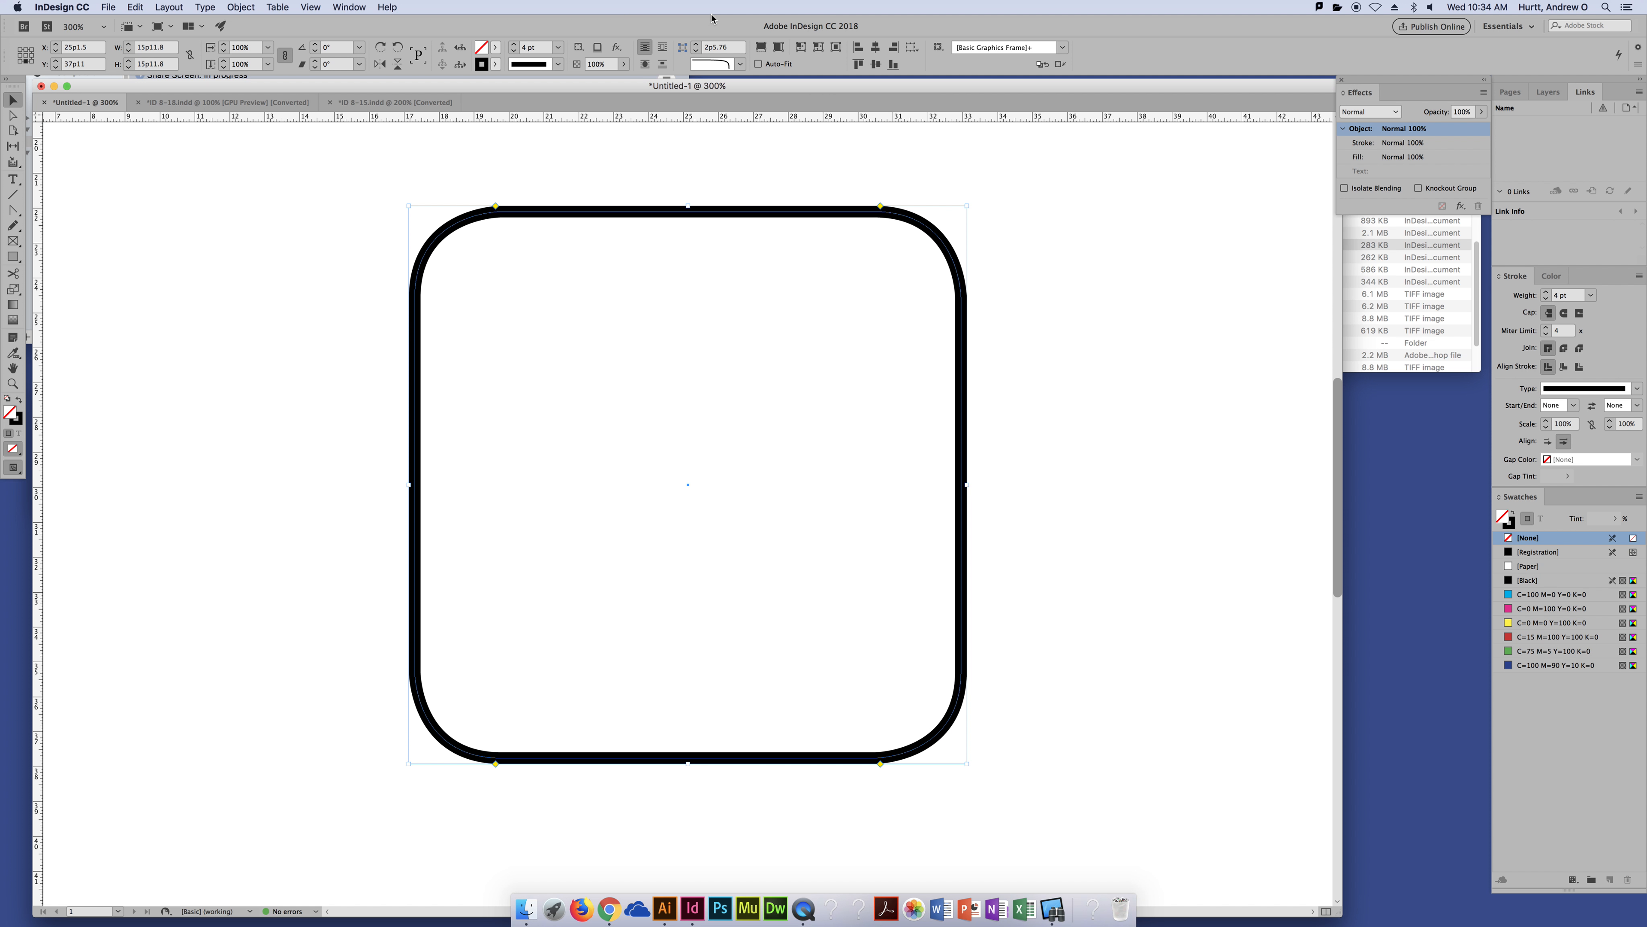
click(739, 64)
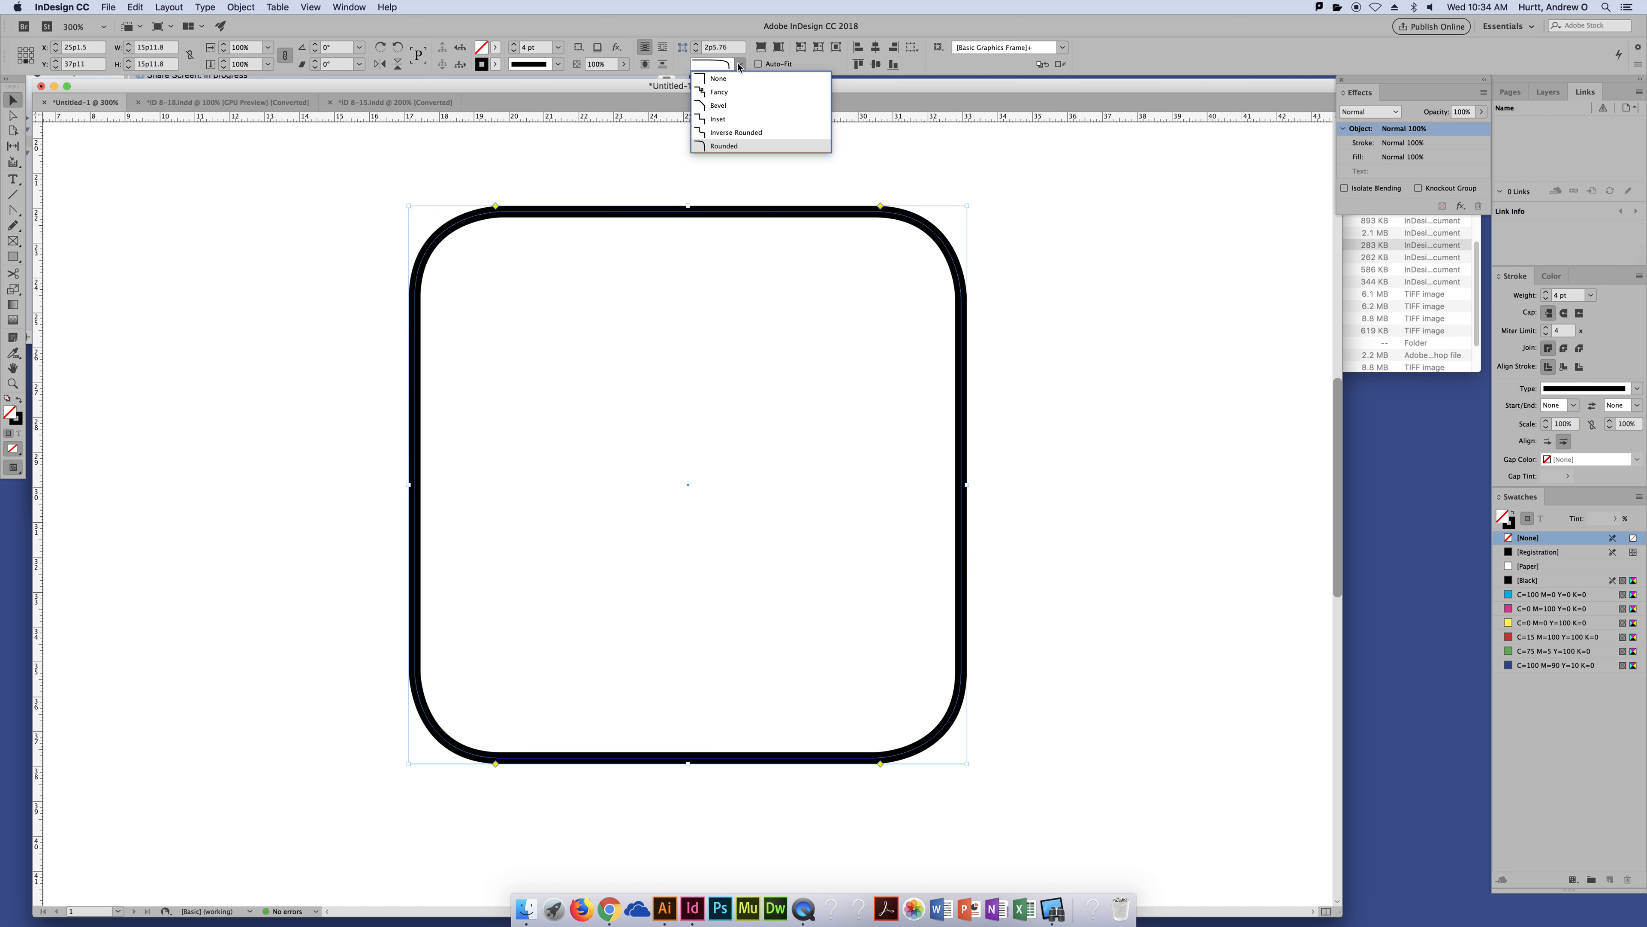
click(744, 134)
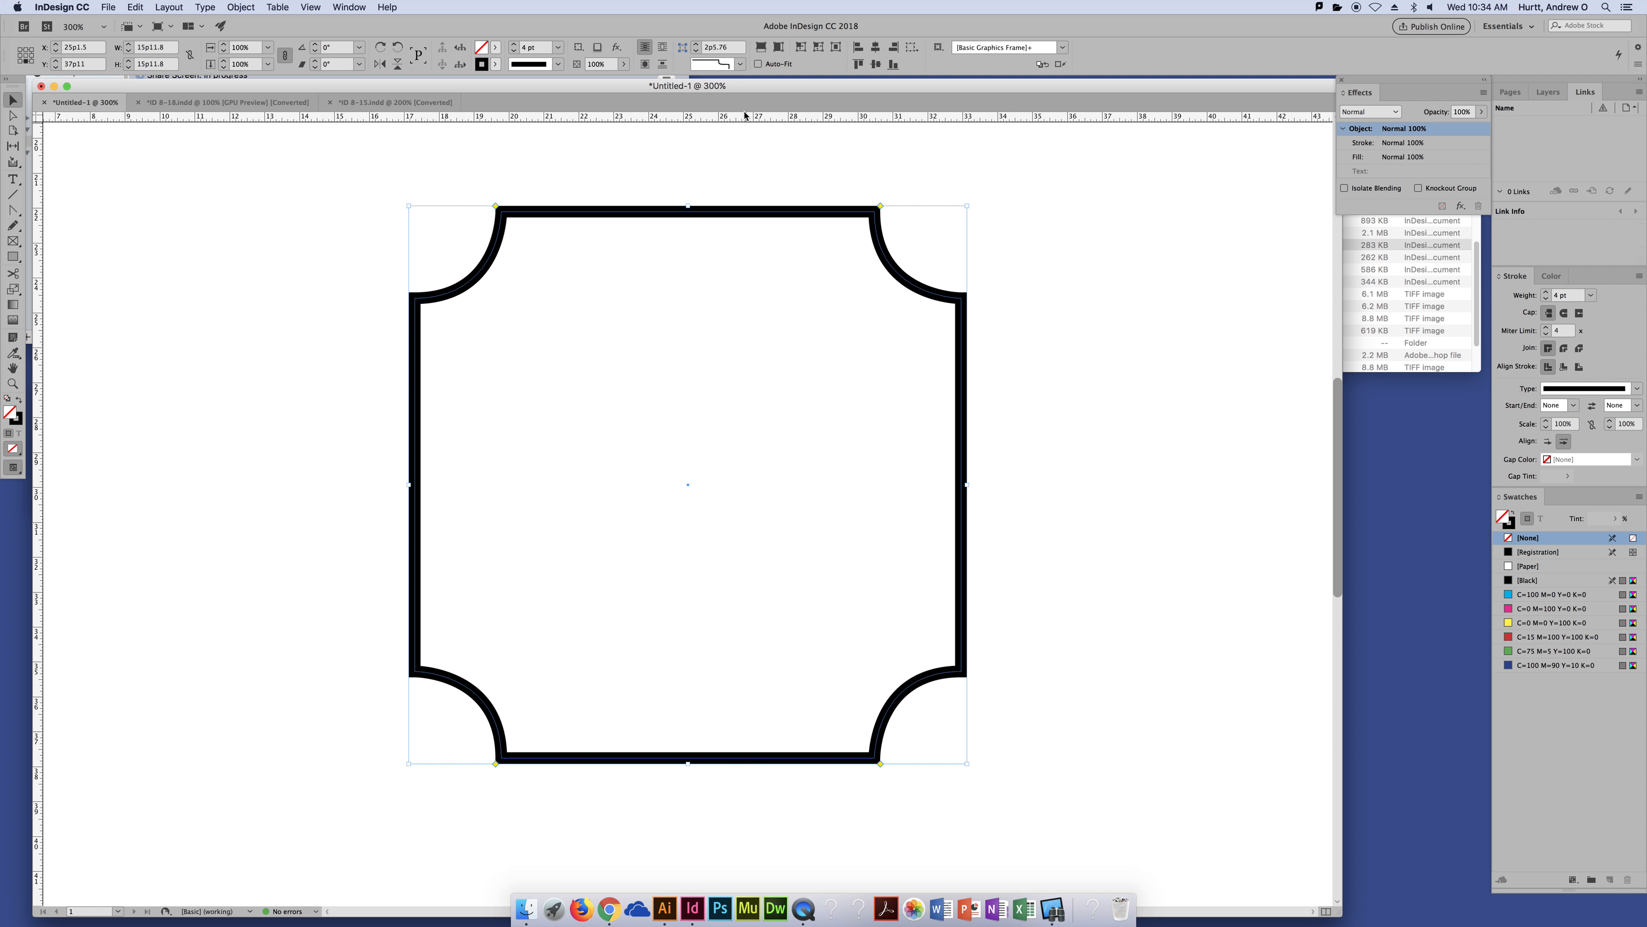
click(739, 64)
click(747, 118)
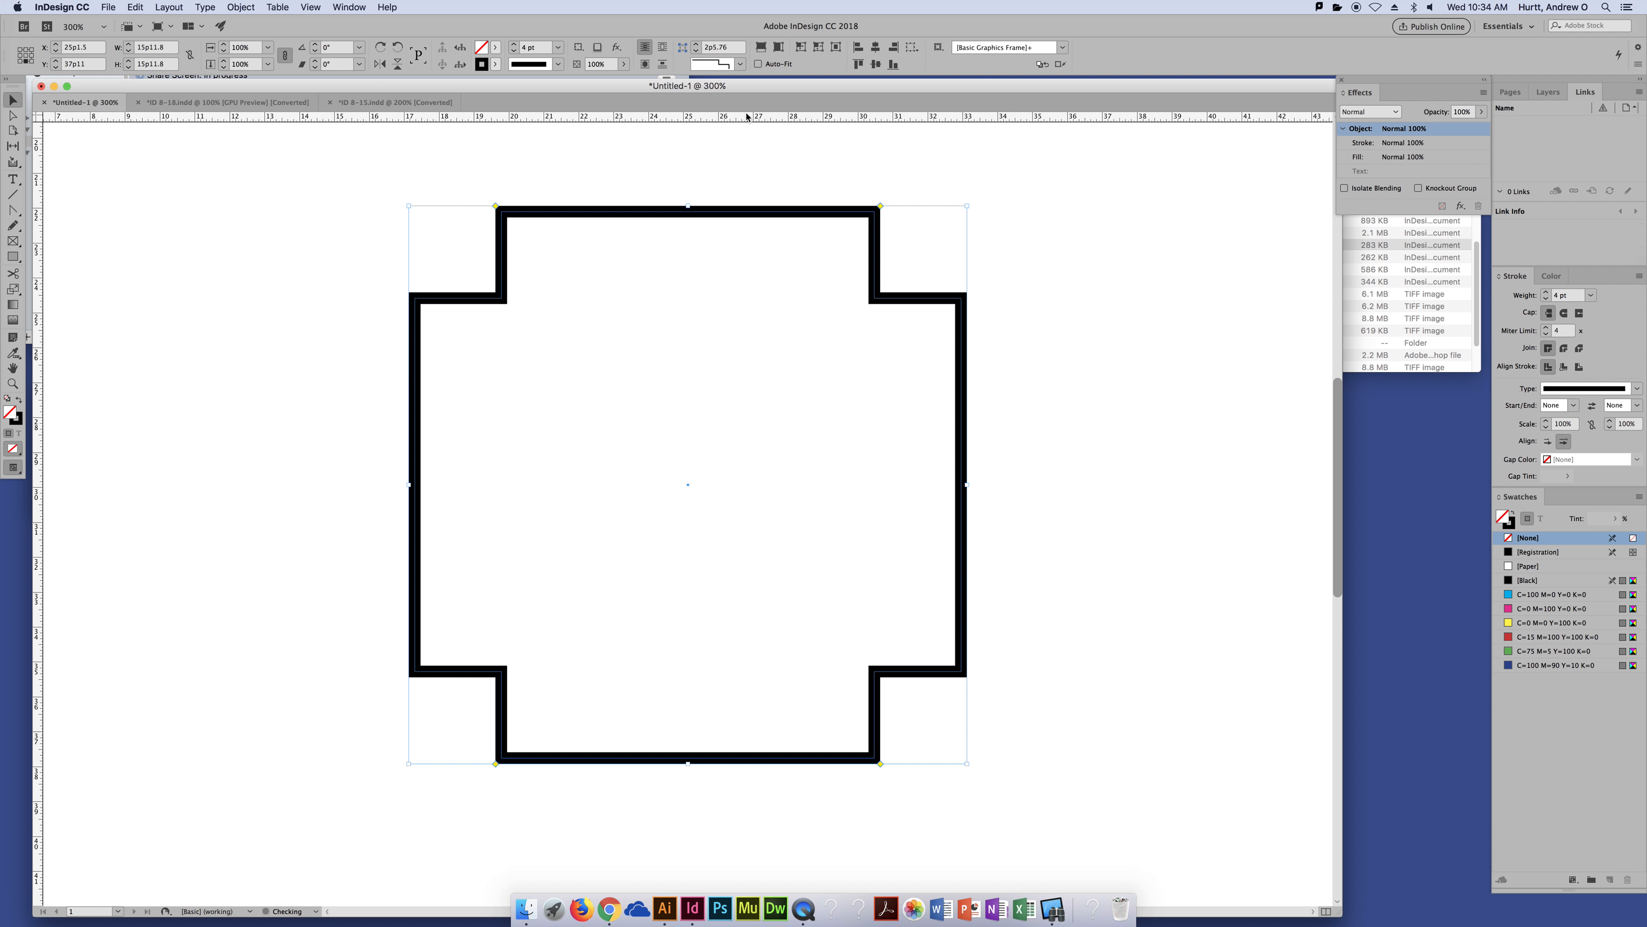
Try the Bevel and Fancy corner shapes on the frame and adjust the corner size to 2p5.52.
click(739, 64)
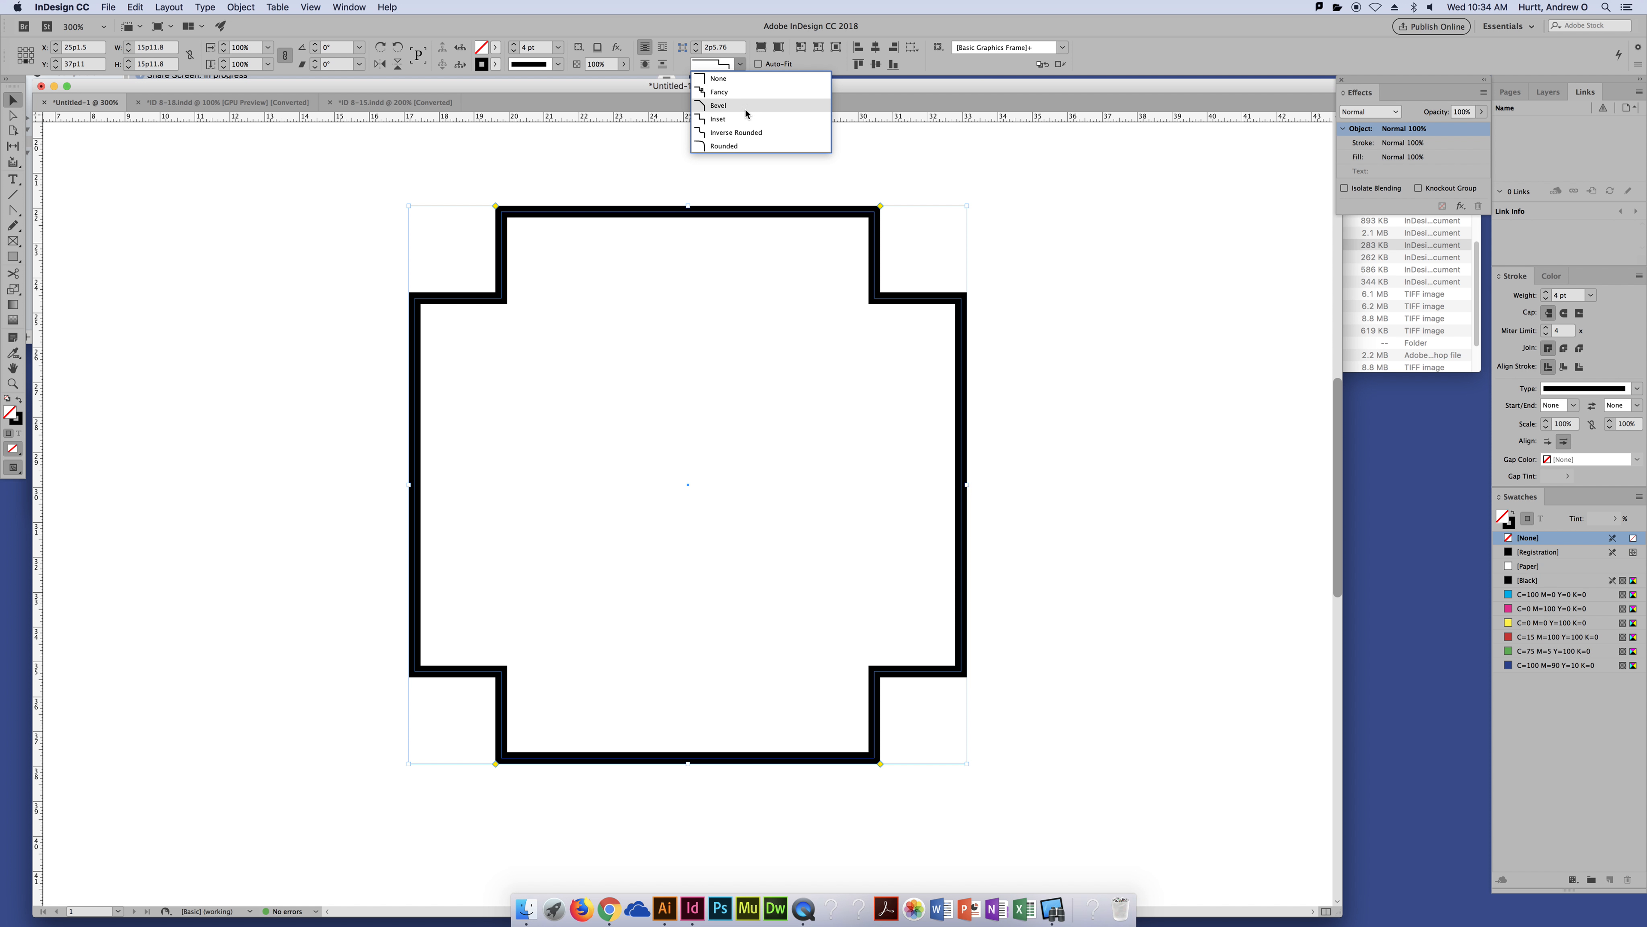
click(742, 106)
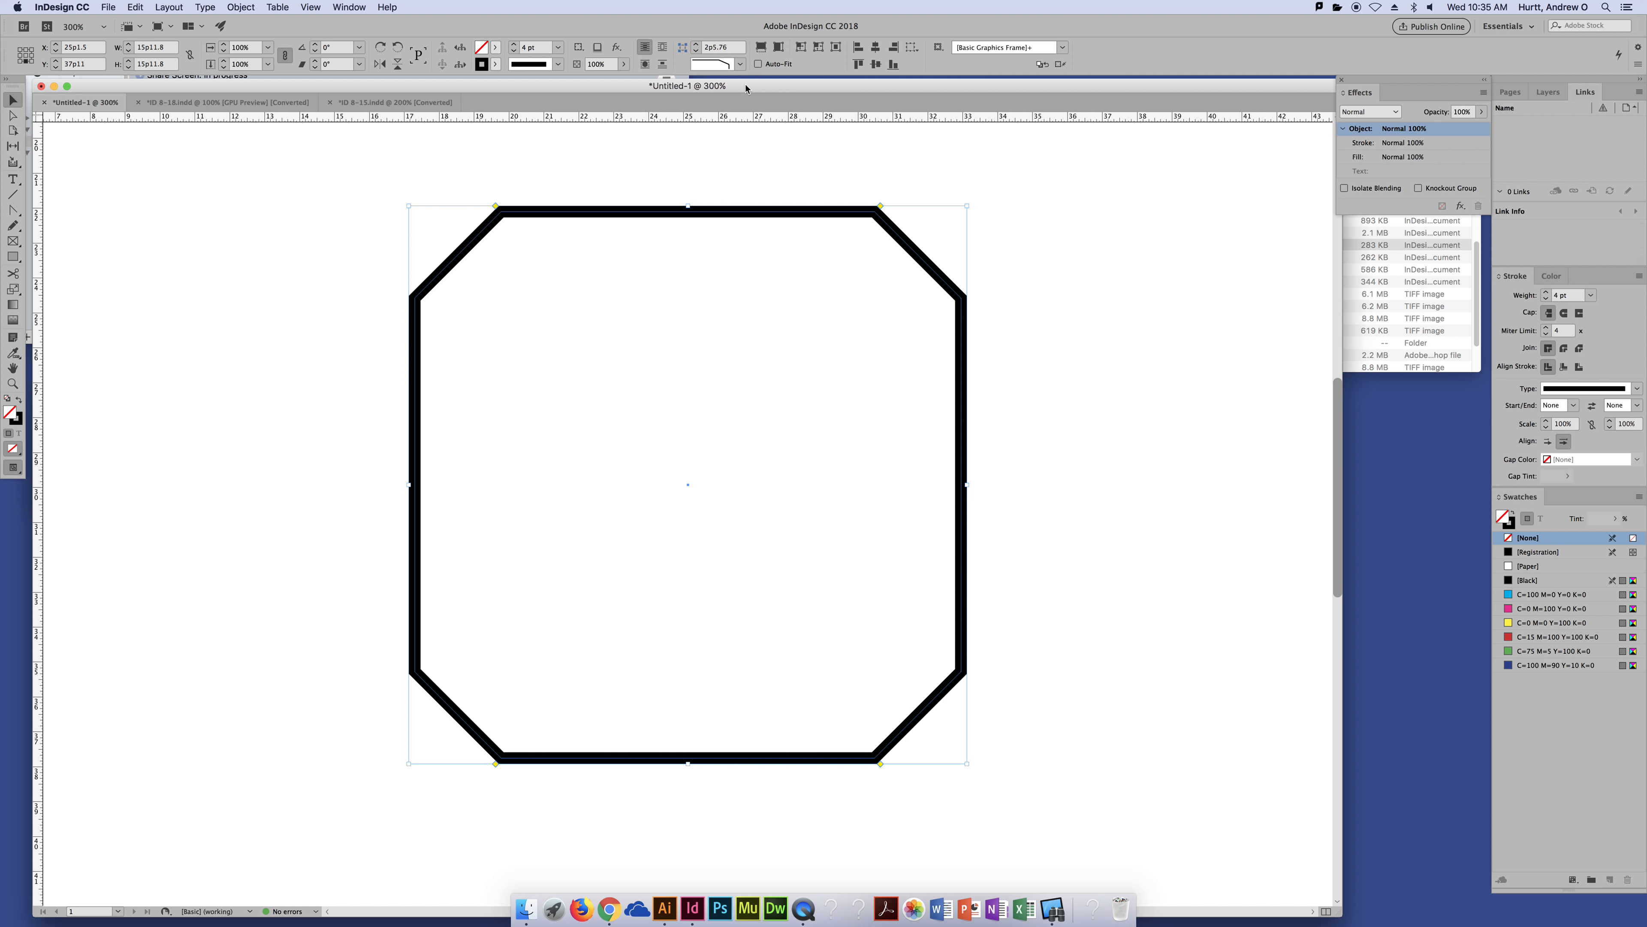
click(740, 63)
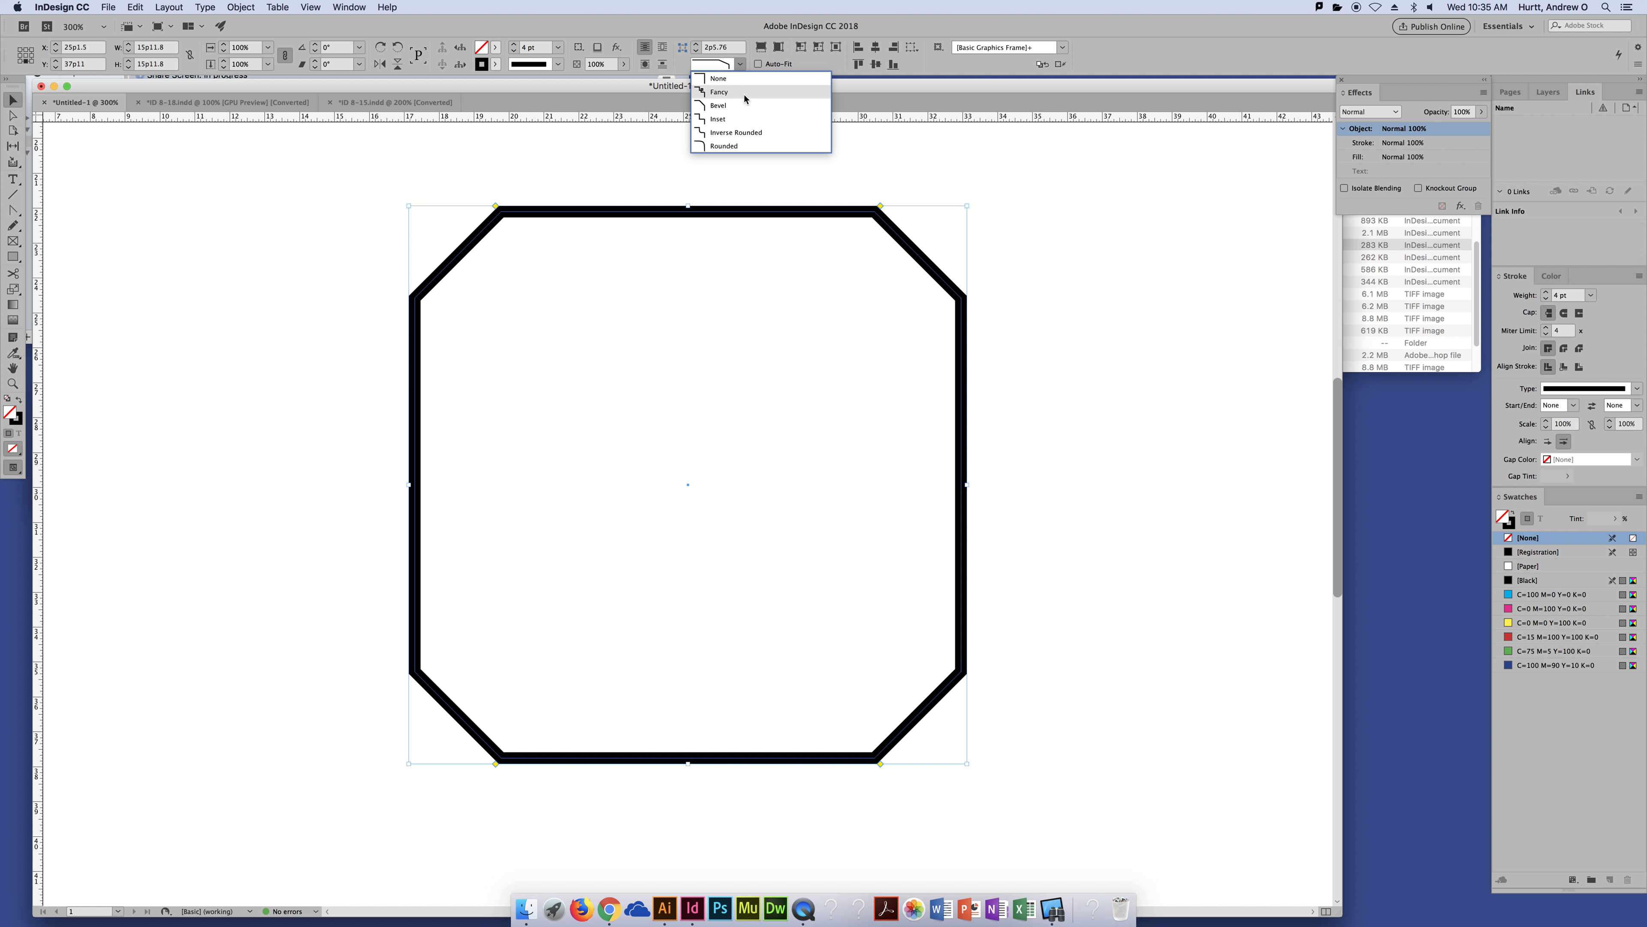
click(745, 99)
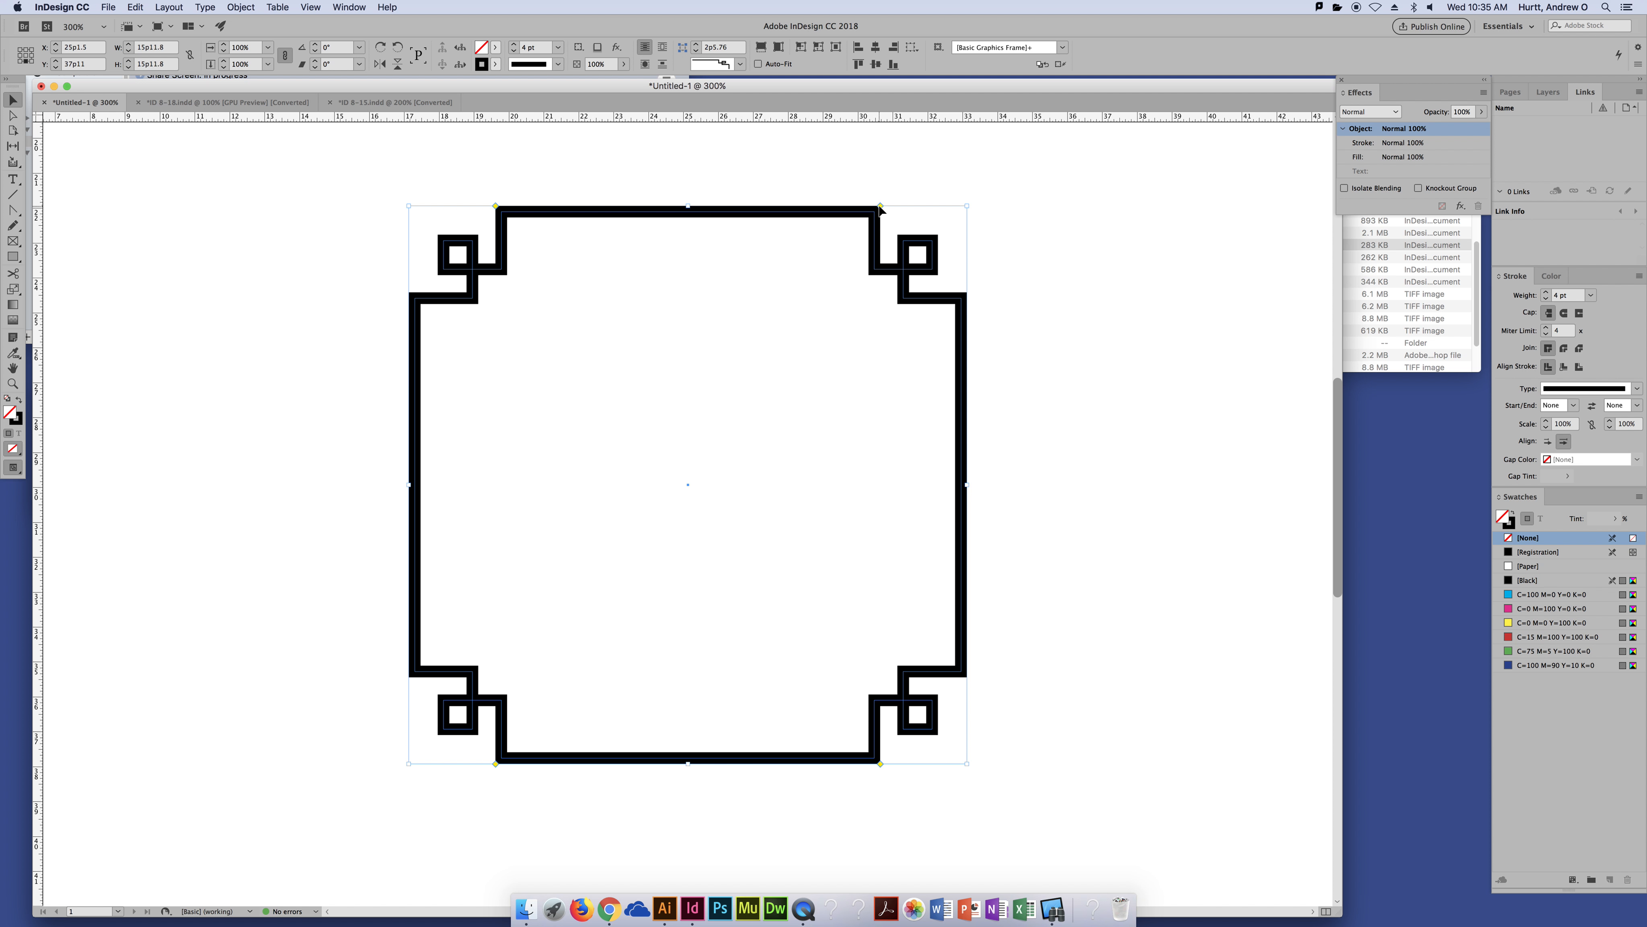
mouse_move(880, 206)
mouse_down()
mouse_move(847, 206)
mouse_move(946, 207)
mouse_move(881, 206)
mouse_up()
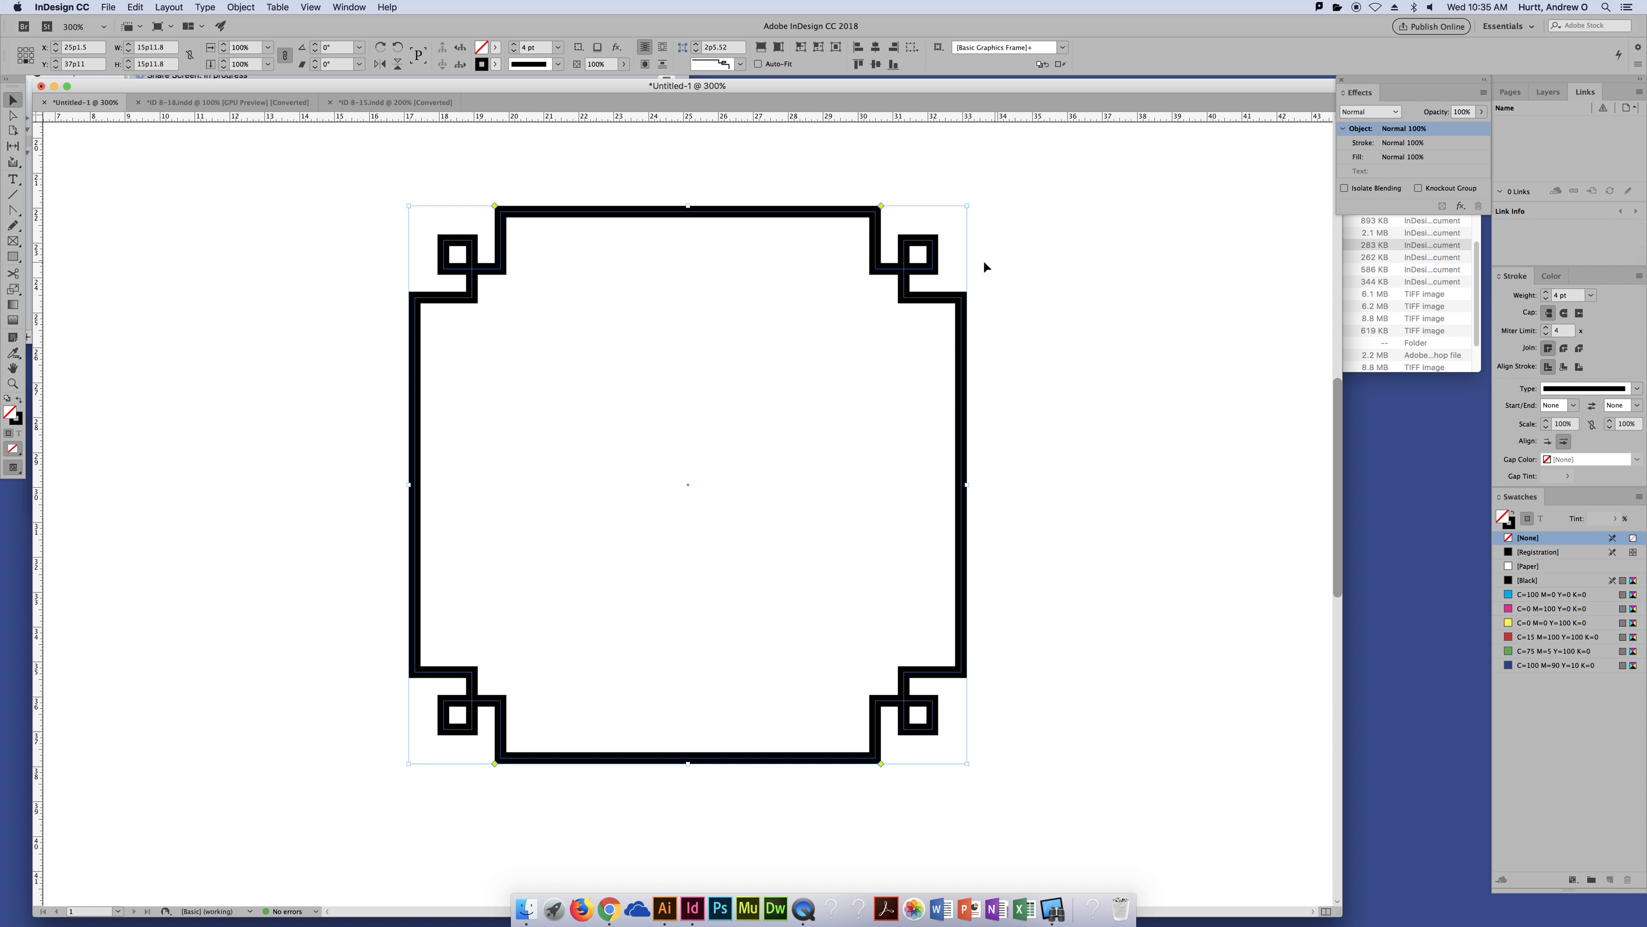
Cycle all four corners of the frame through the corner shapes directly on the object, ending on Bevel.
alt+click(881, 207)
alt+click(881, 207)
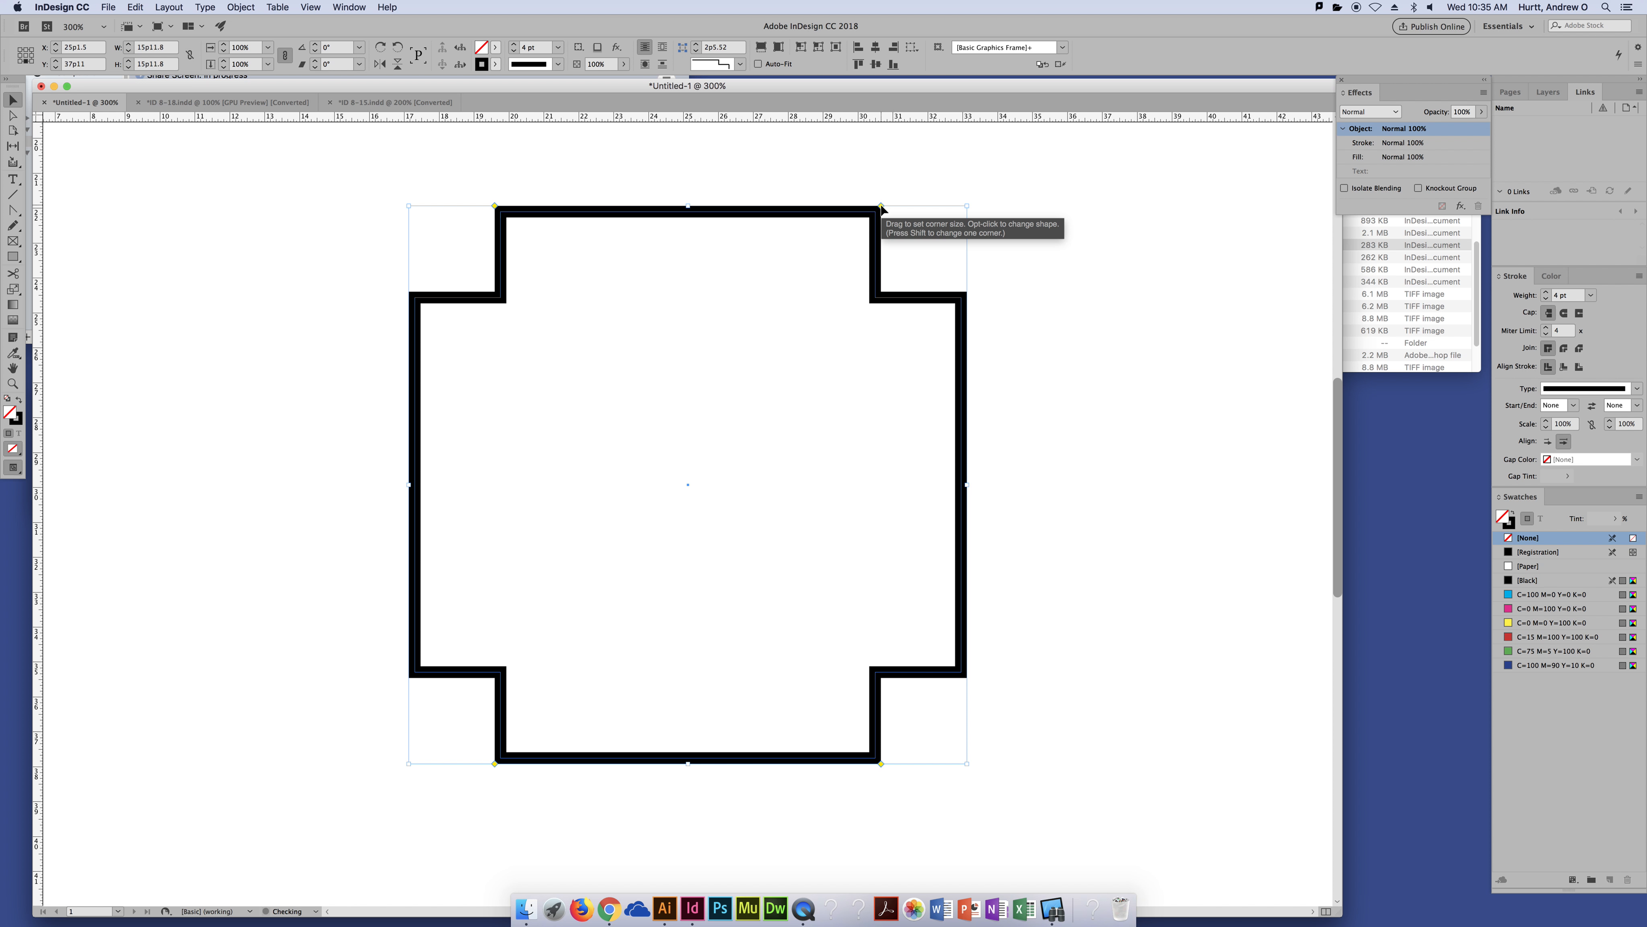
alt+click(882, 208)
alt+click(882, 208)
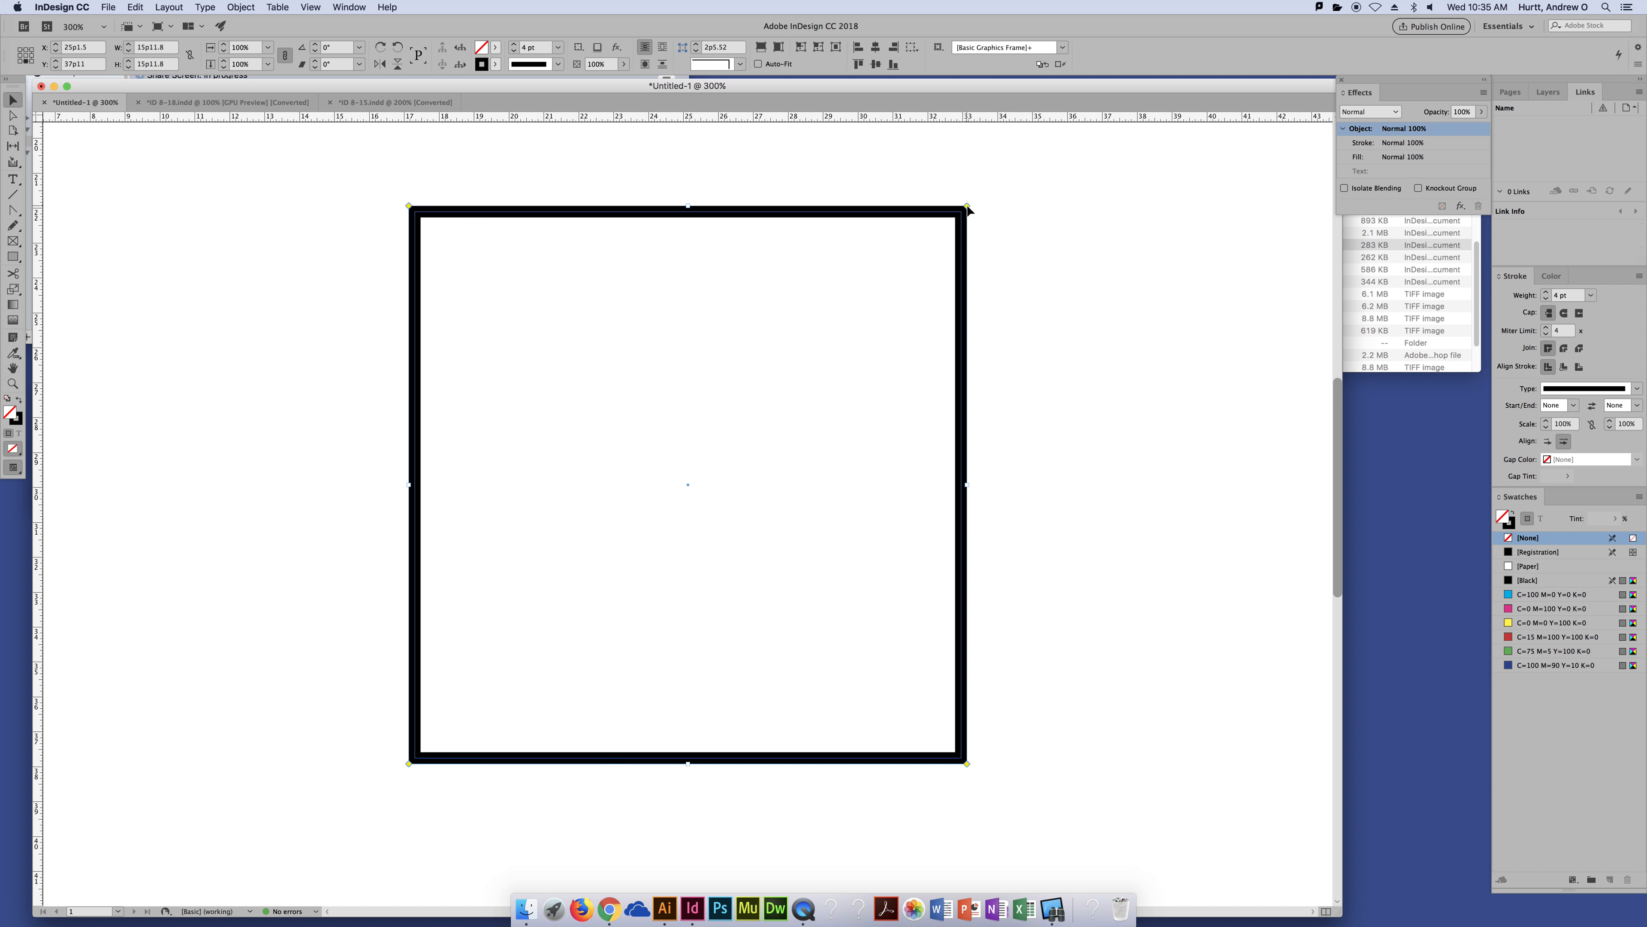
alt+click(882, 208)
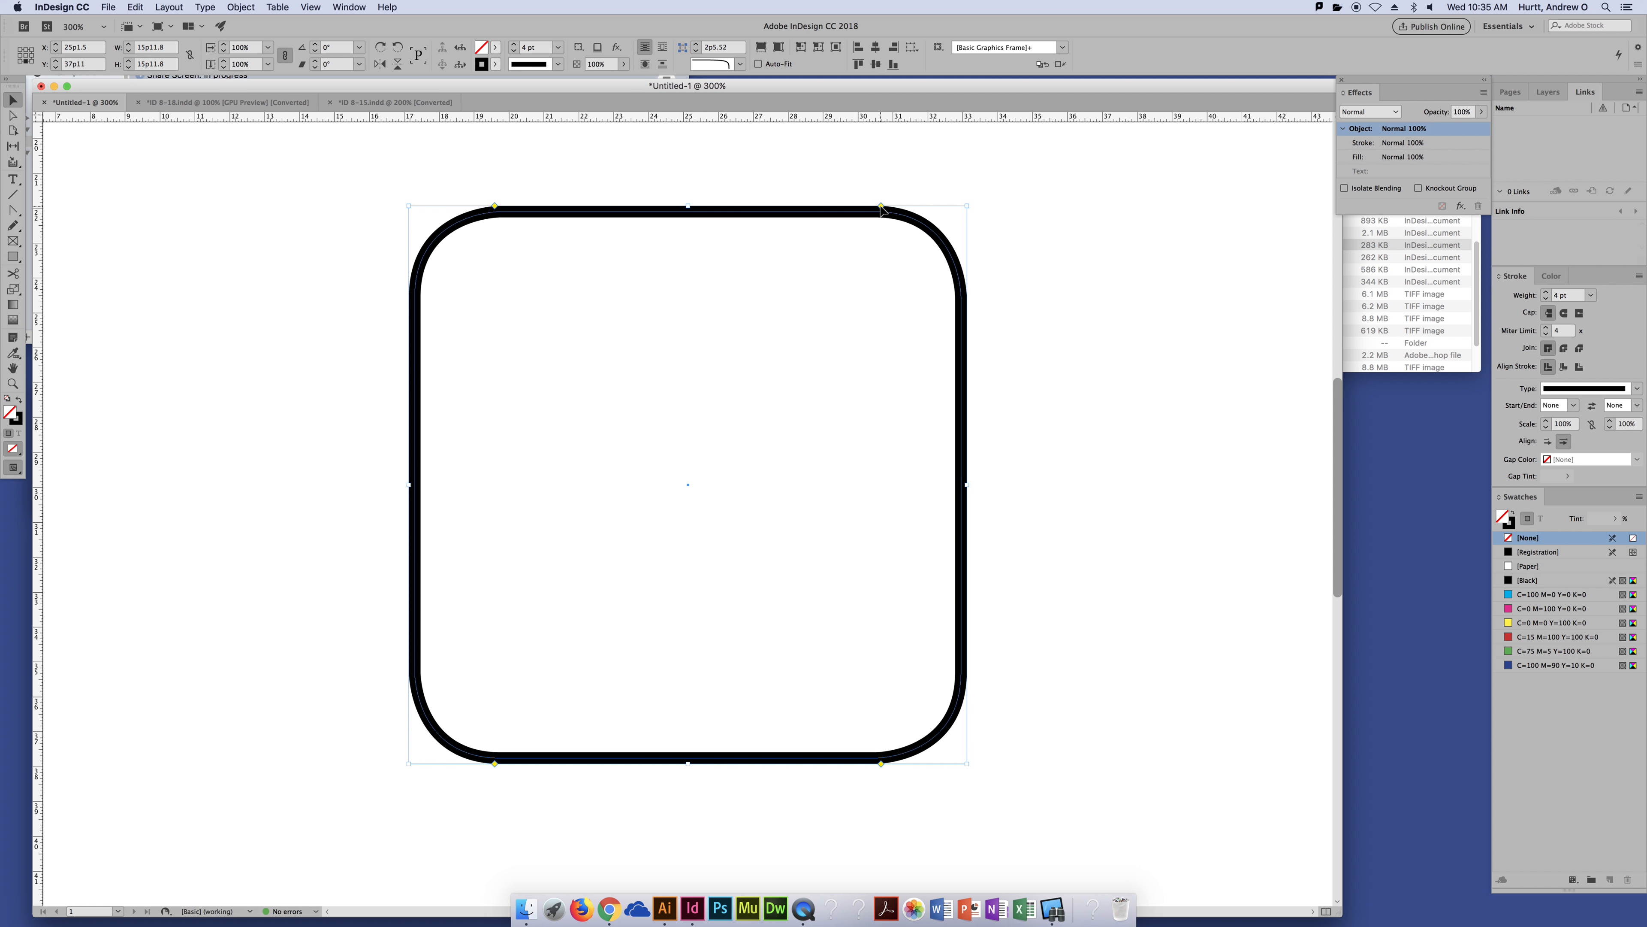
alt+click(881, 208)
alt+click(881, 208)
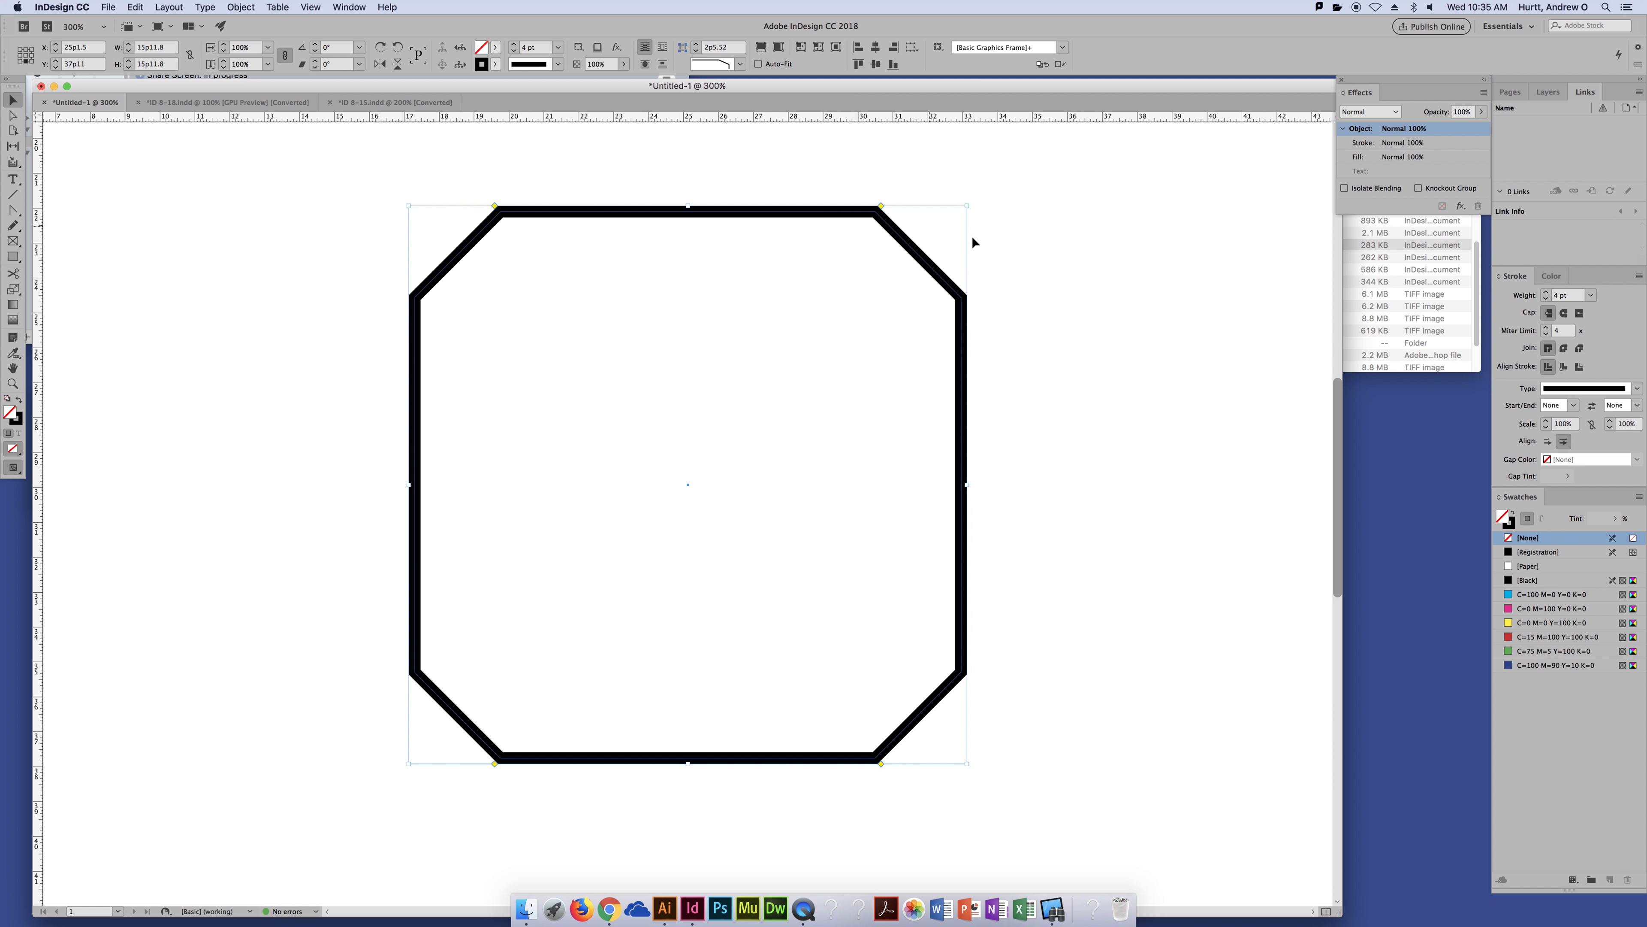
Change only the frame's top-left corner to Inset and its bottom-right corner to Inverse Rounded.
alt+shift+click(495, 207)
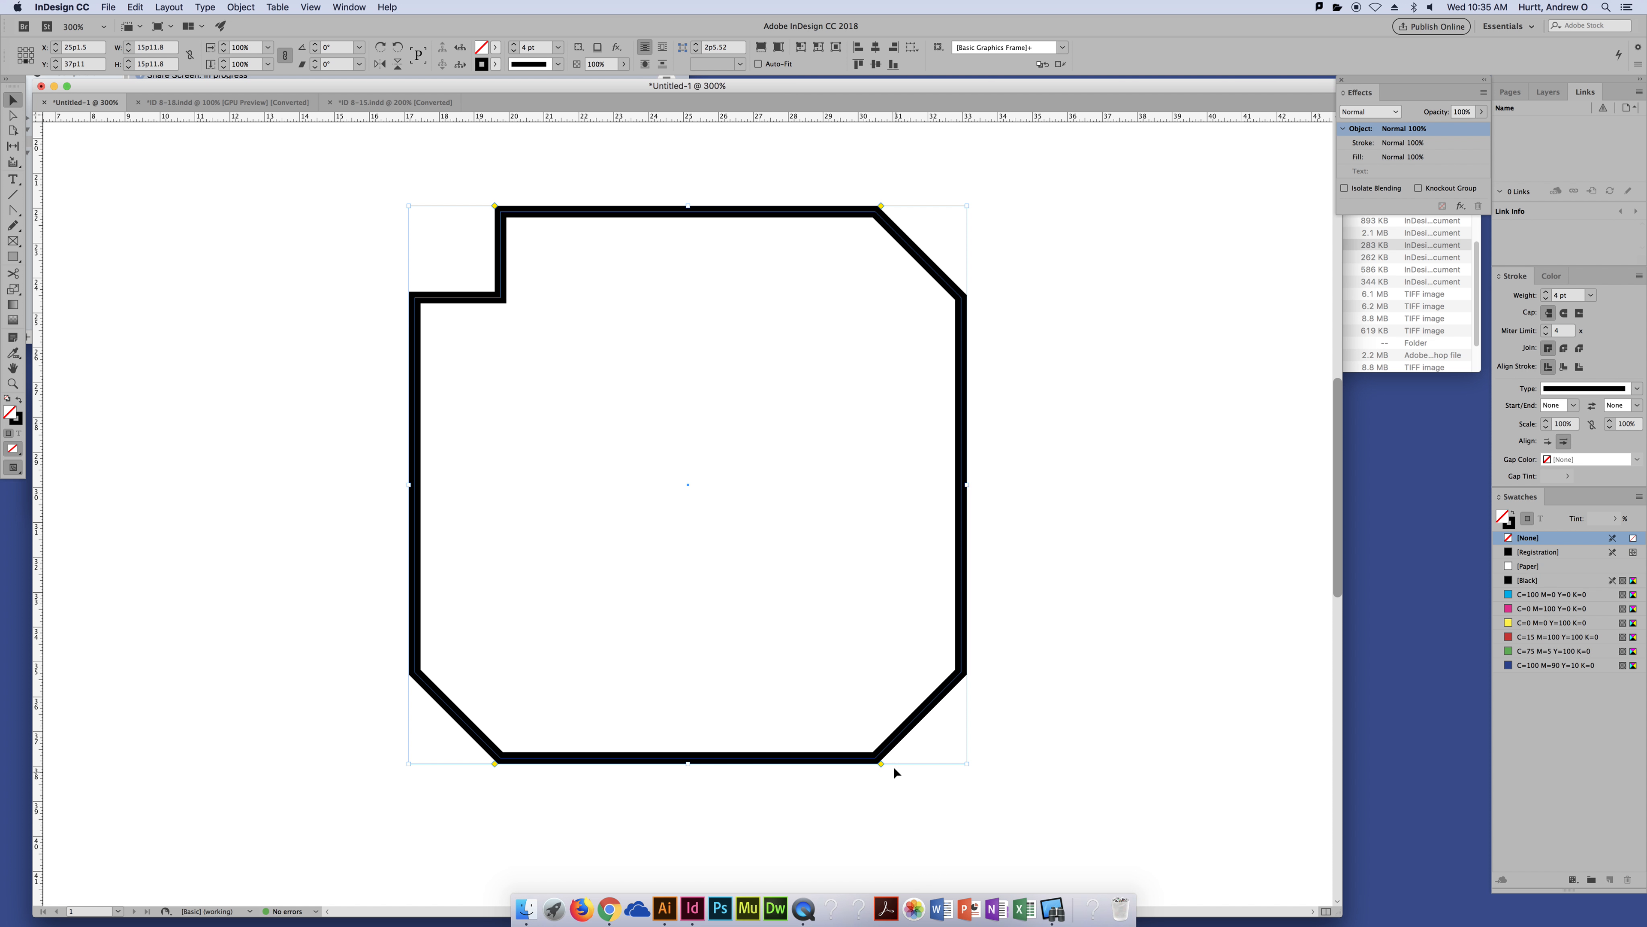
alt+shift+click(882, 762)
alt+shift+click(881, 762)
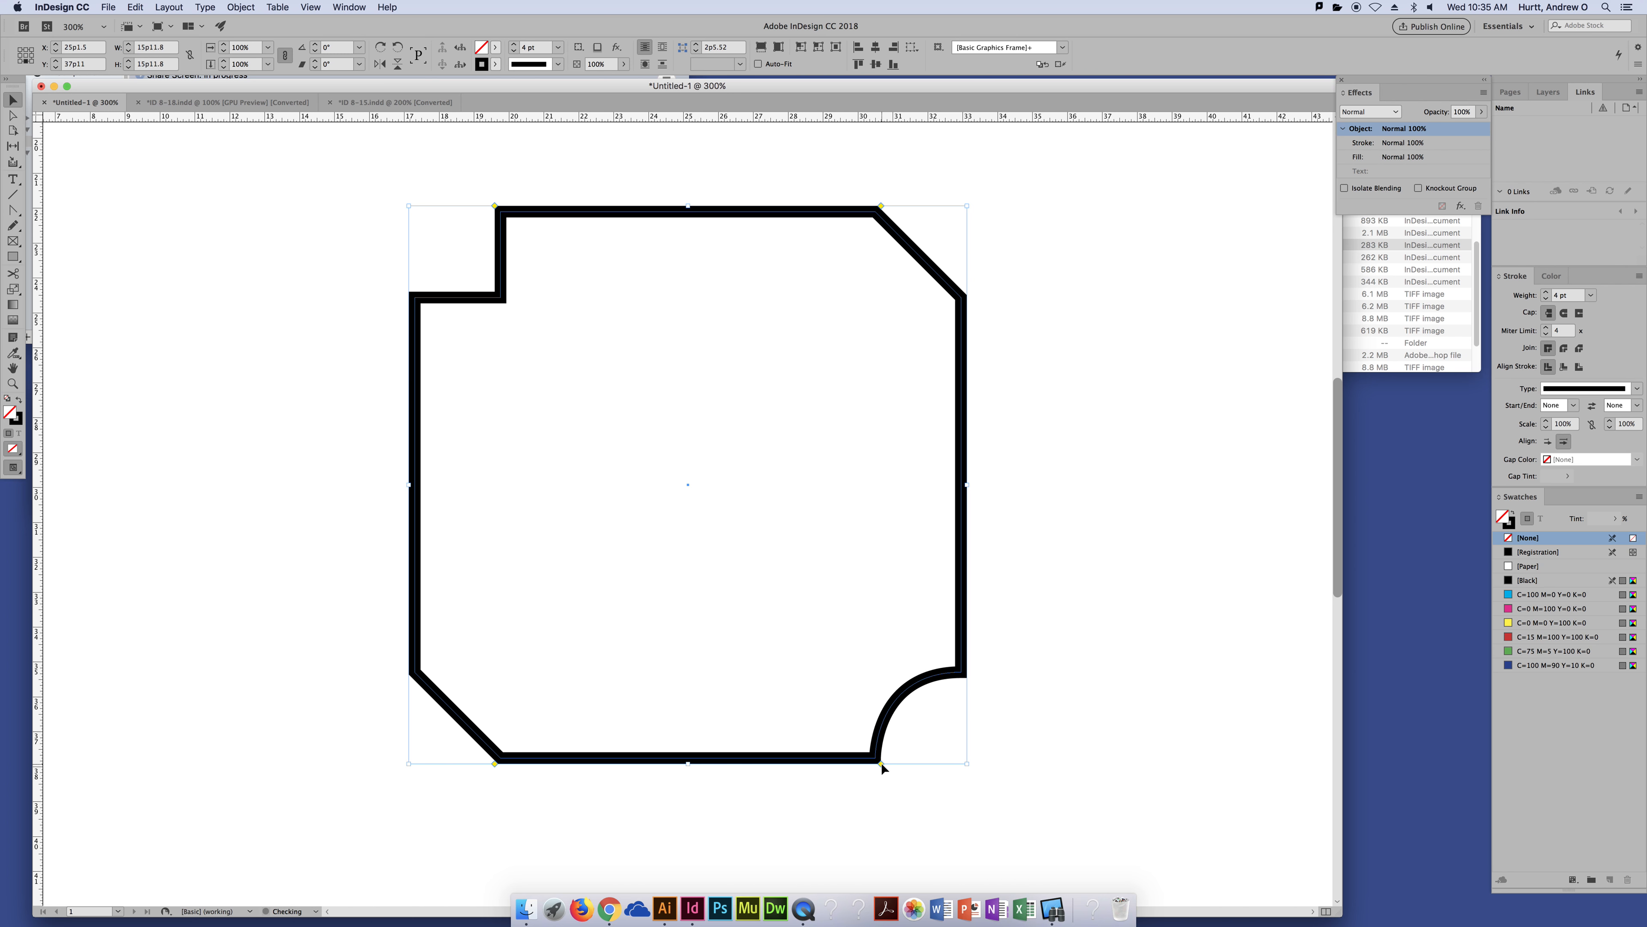
Cycle only the frame's bottom-left corner through the corner shapes, ending on Fancy.
alt+shift+click(494, 762)
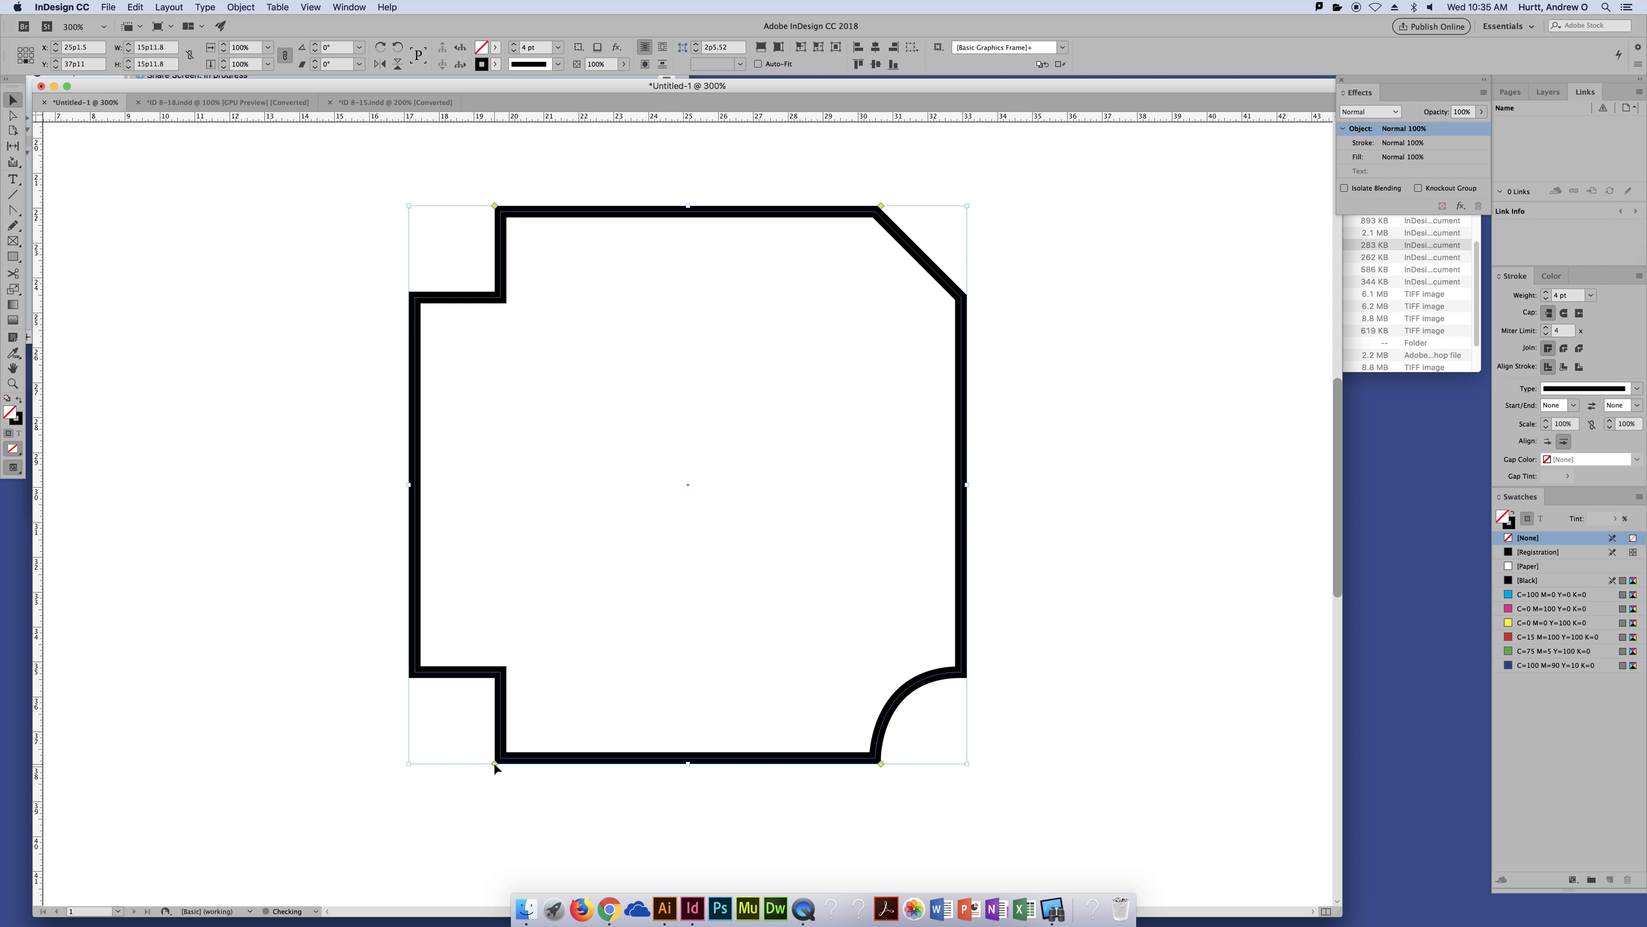
alt+shift+click(494, 762)
alt+shift+click(494, 763)
alt+shift+click(494, 763)
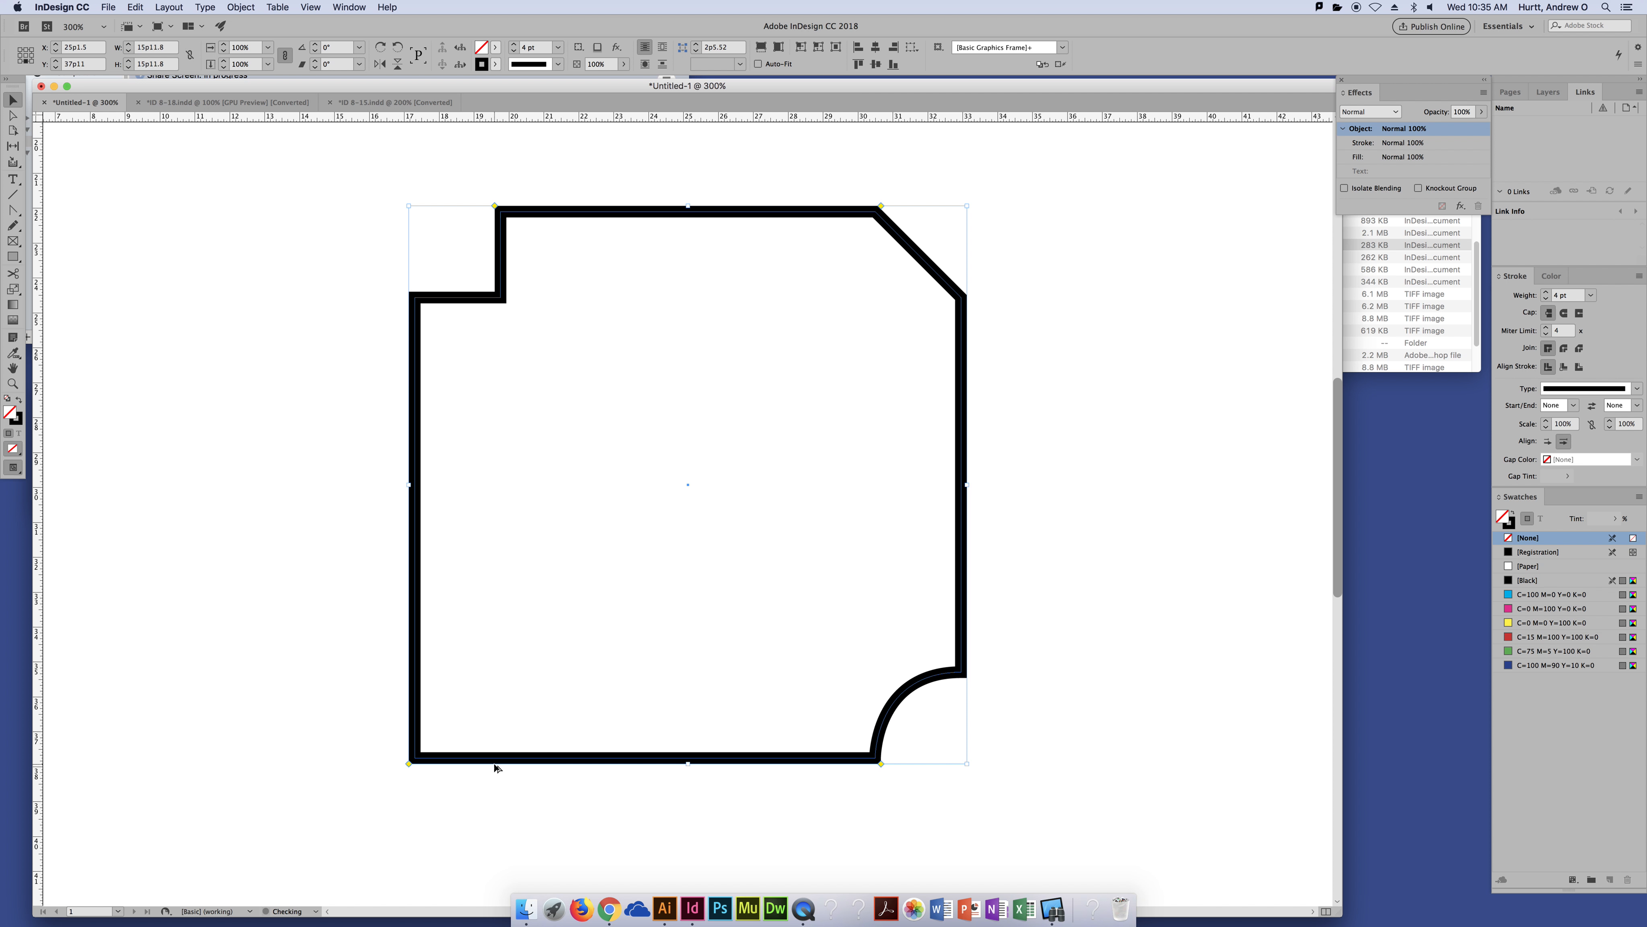
alt+shift+click(406, 764)
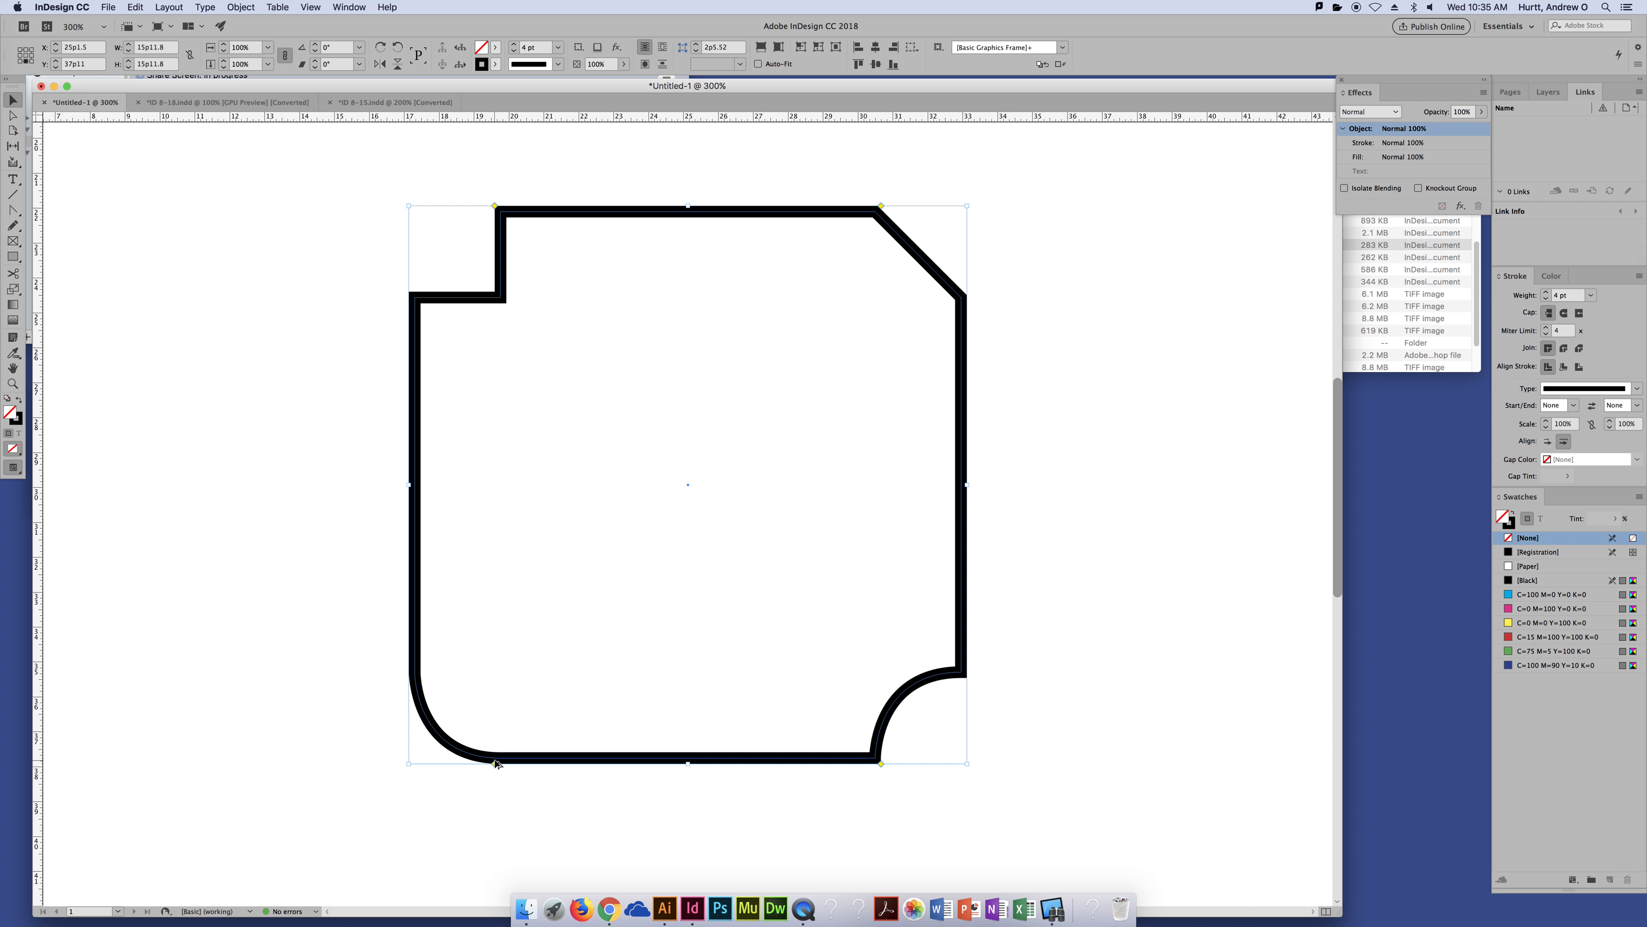
alt+shift+click(494, 762)
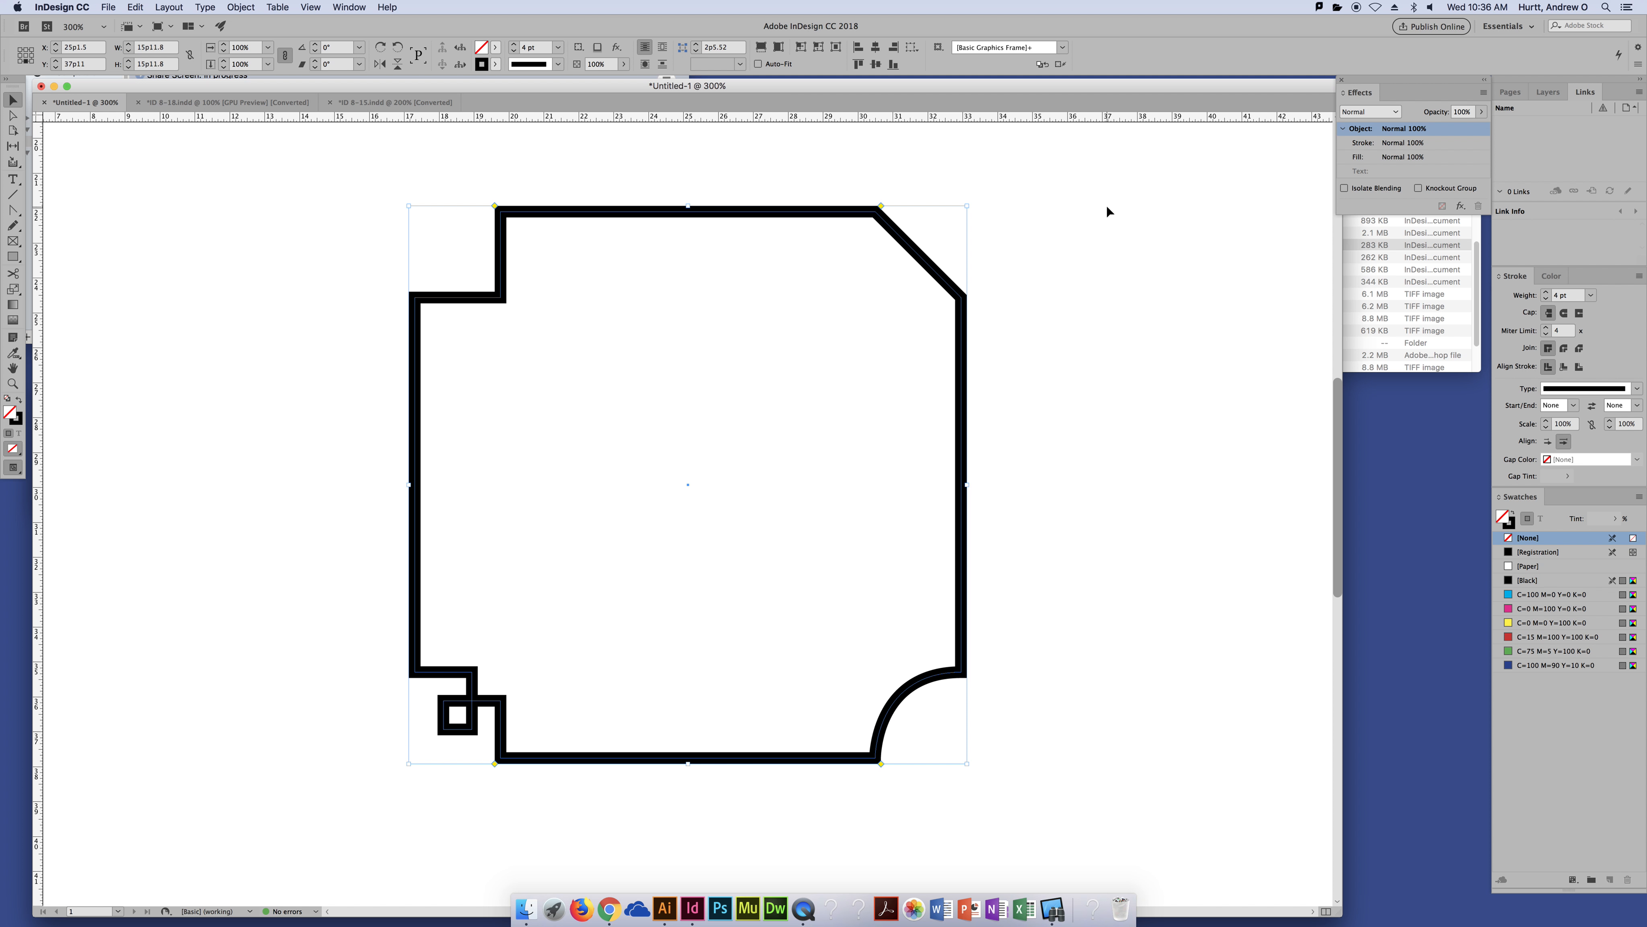
Reselect the square frame and enlarge all four of its corners together to a corner size of 2p11.44.
click(1035, 226)
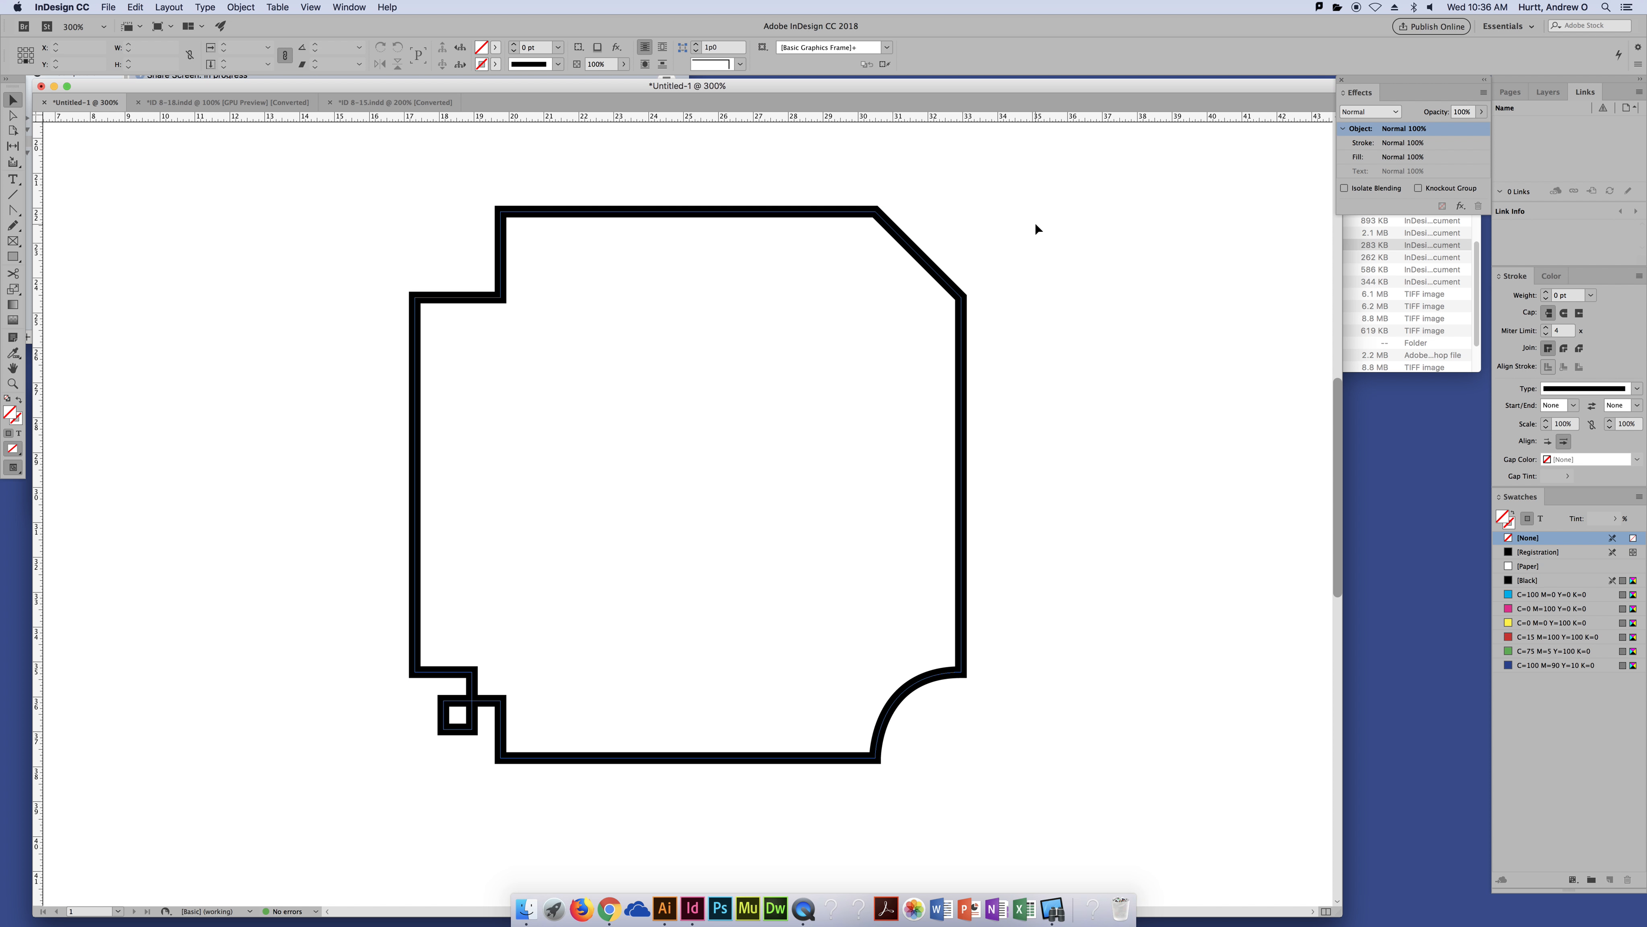
click(966, 374)
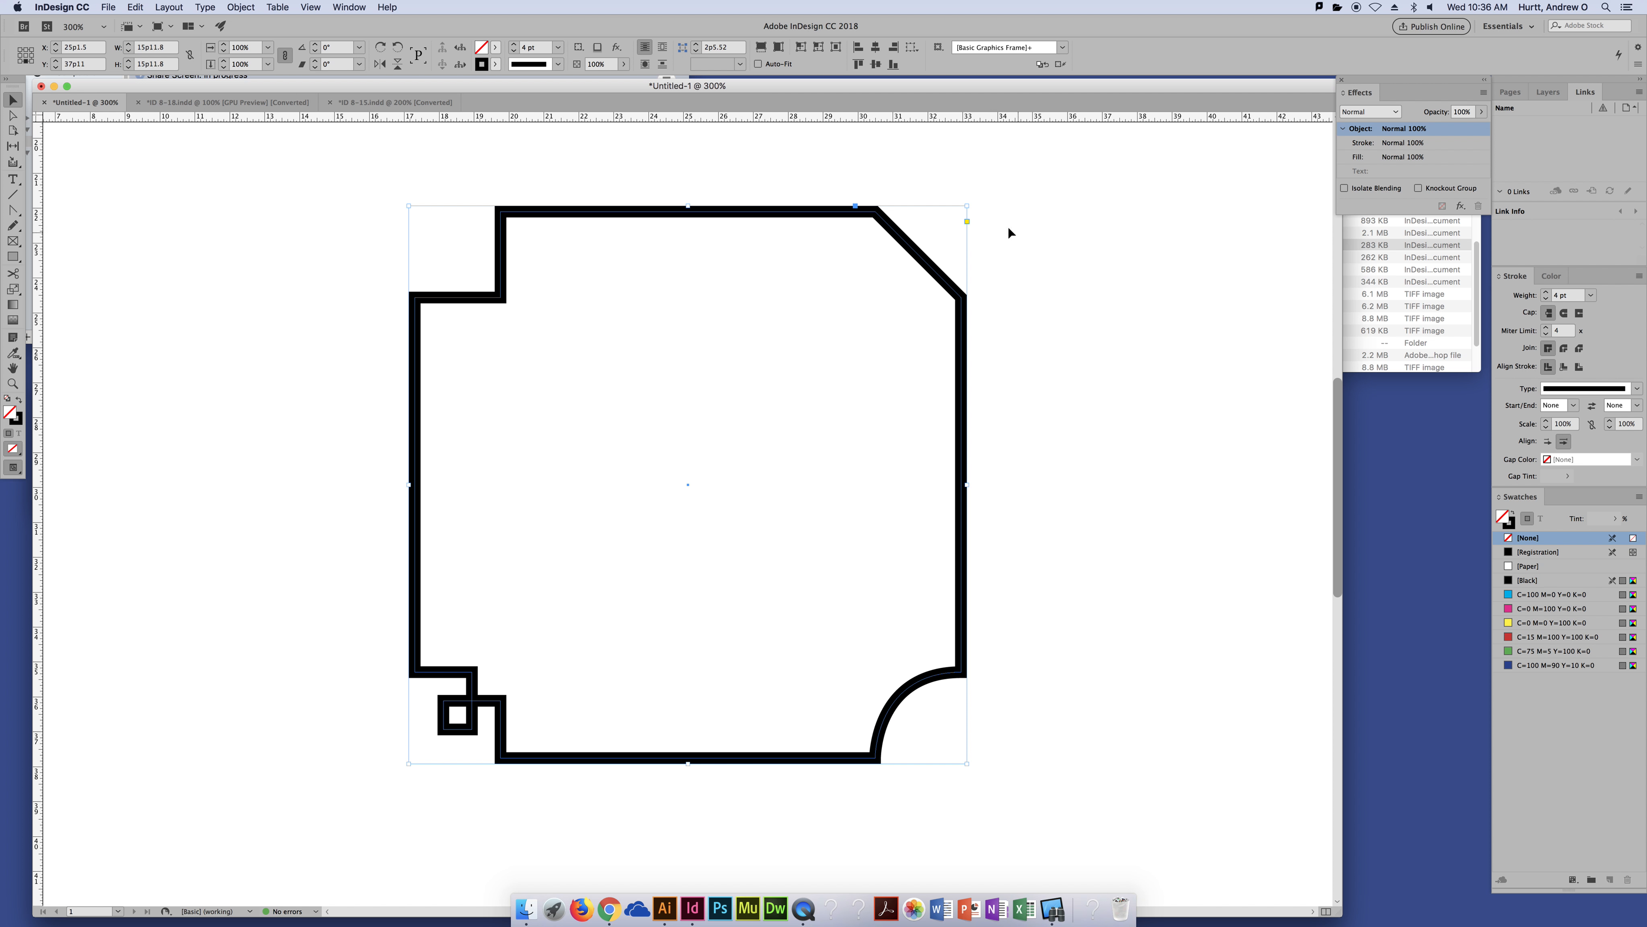
click(967, 222)
mouse_move(881, 205)
mouse_down()
mouse_move(911, 206)
mouse_move(861, 207)
mouse_up()
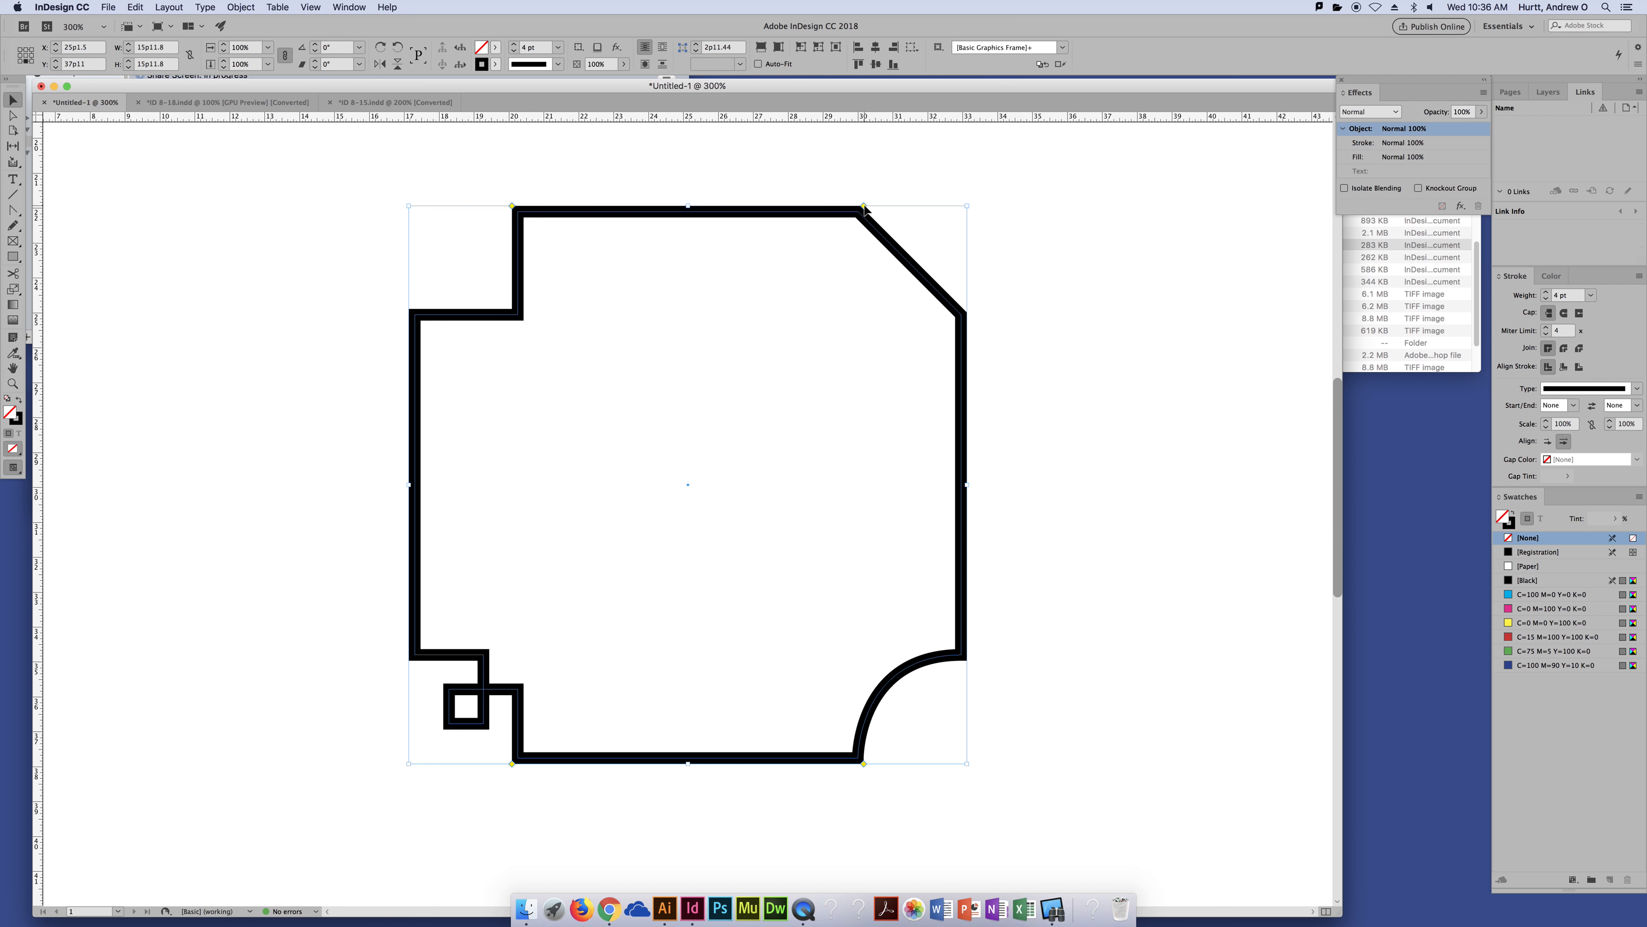
Resize only the frame's top-right bevel, first smaller and then larger than the other corners, undoing an accidental resize of all corners.
drag(864, 206, 944, 207)
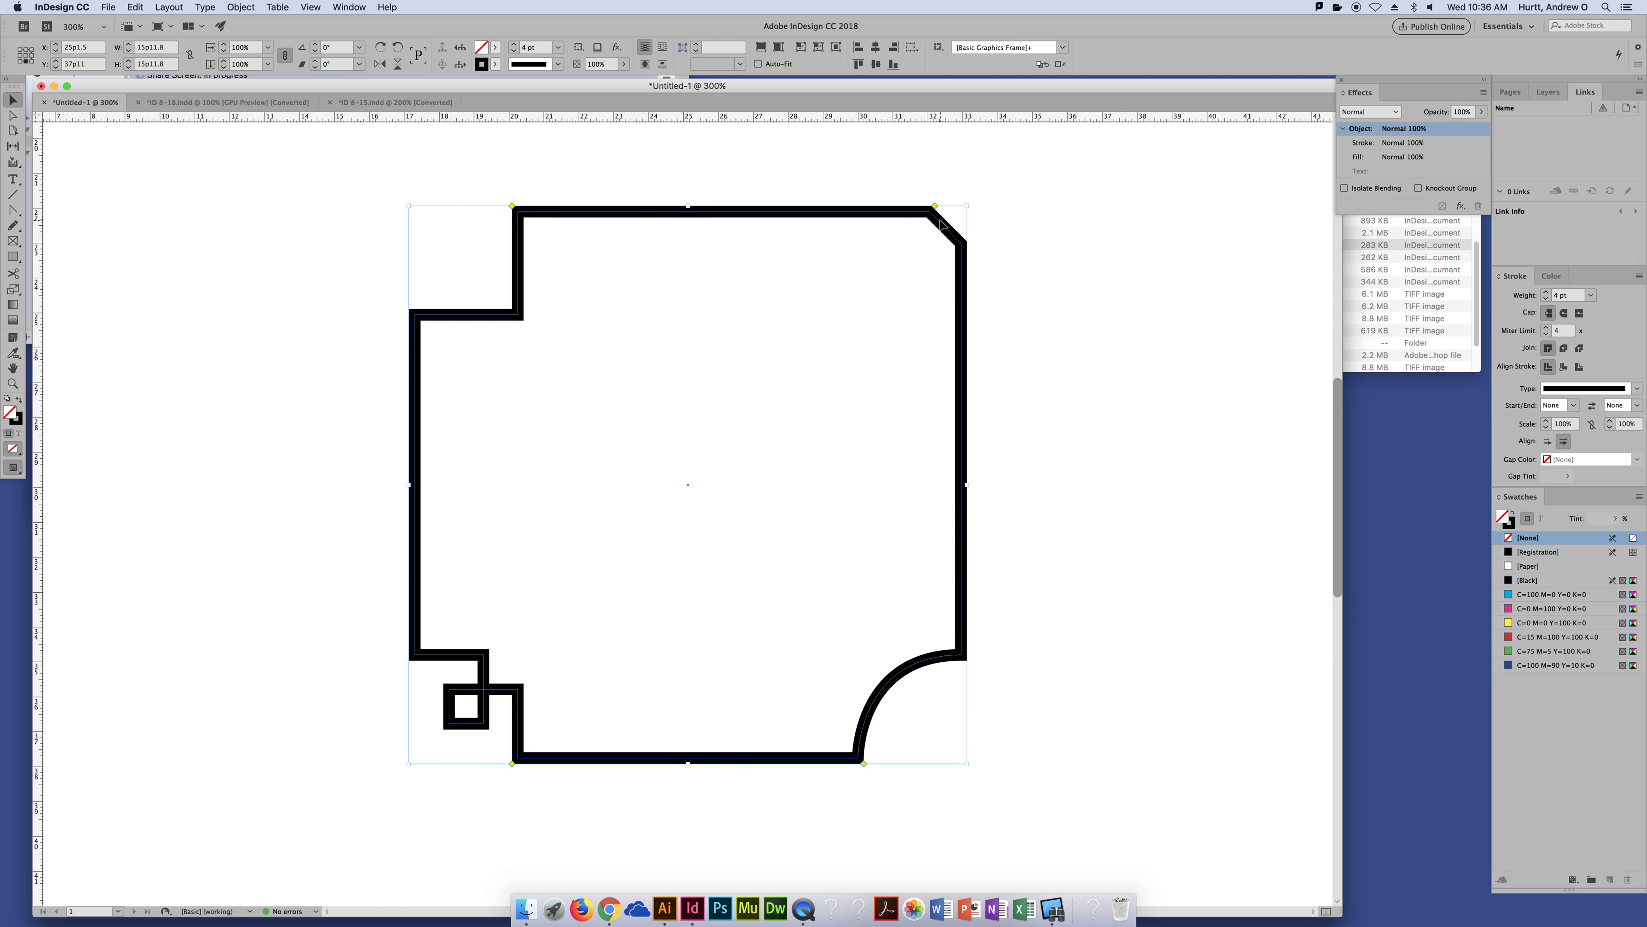
drag(935, 207, 772, 222)
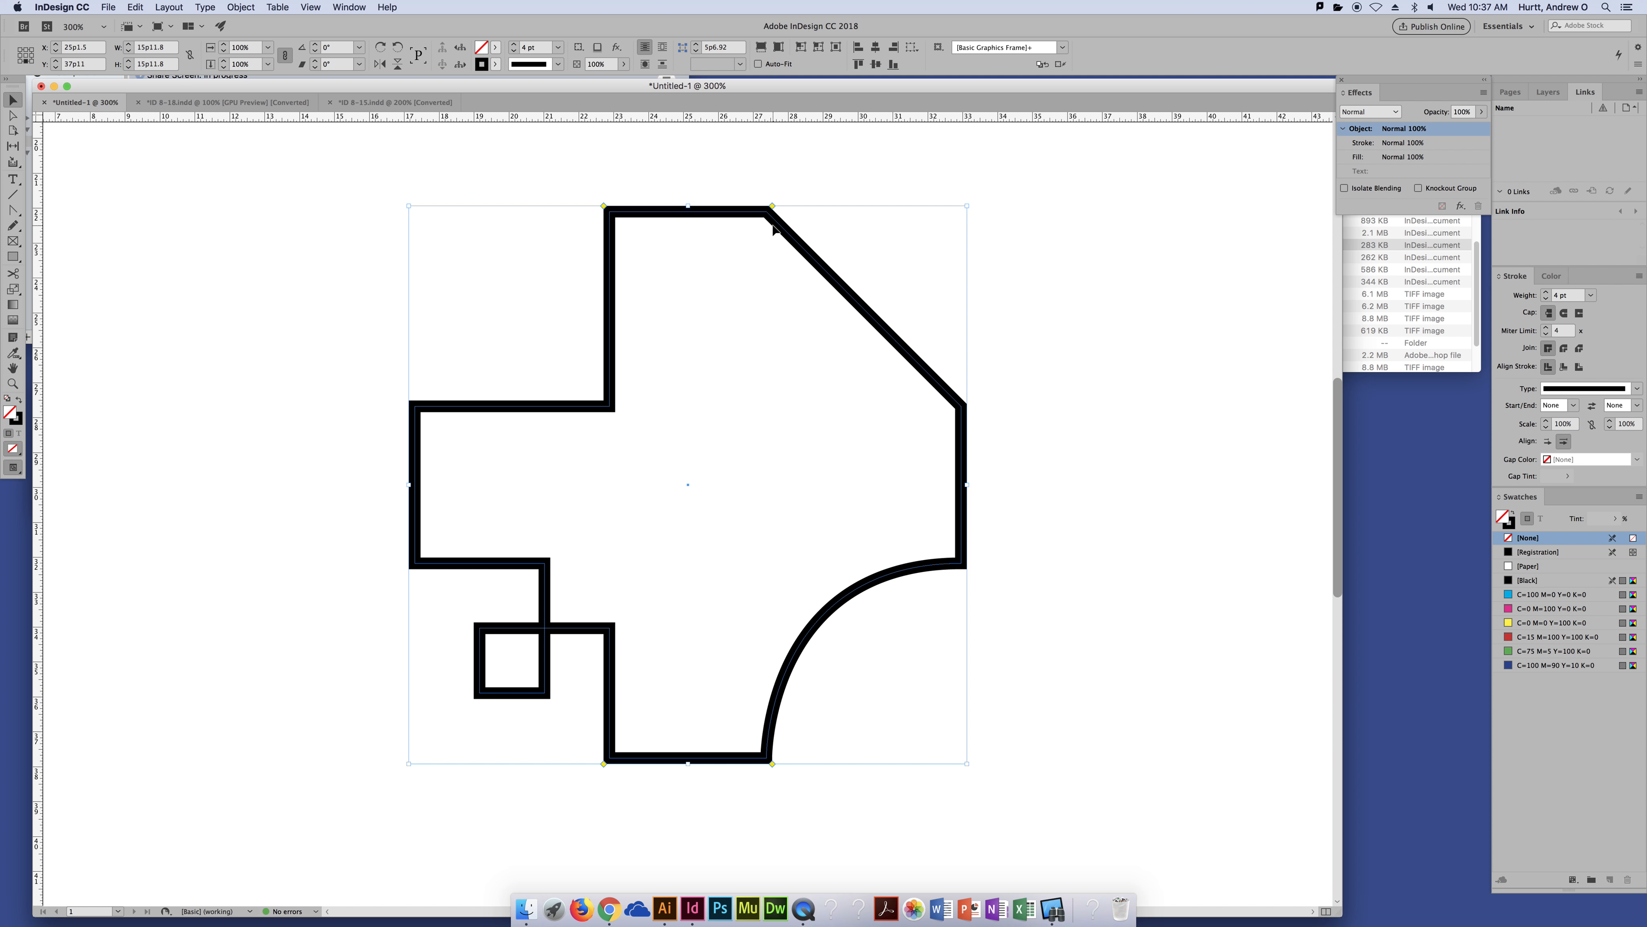
key(super+z)
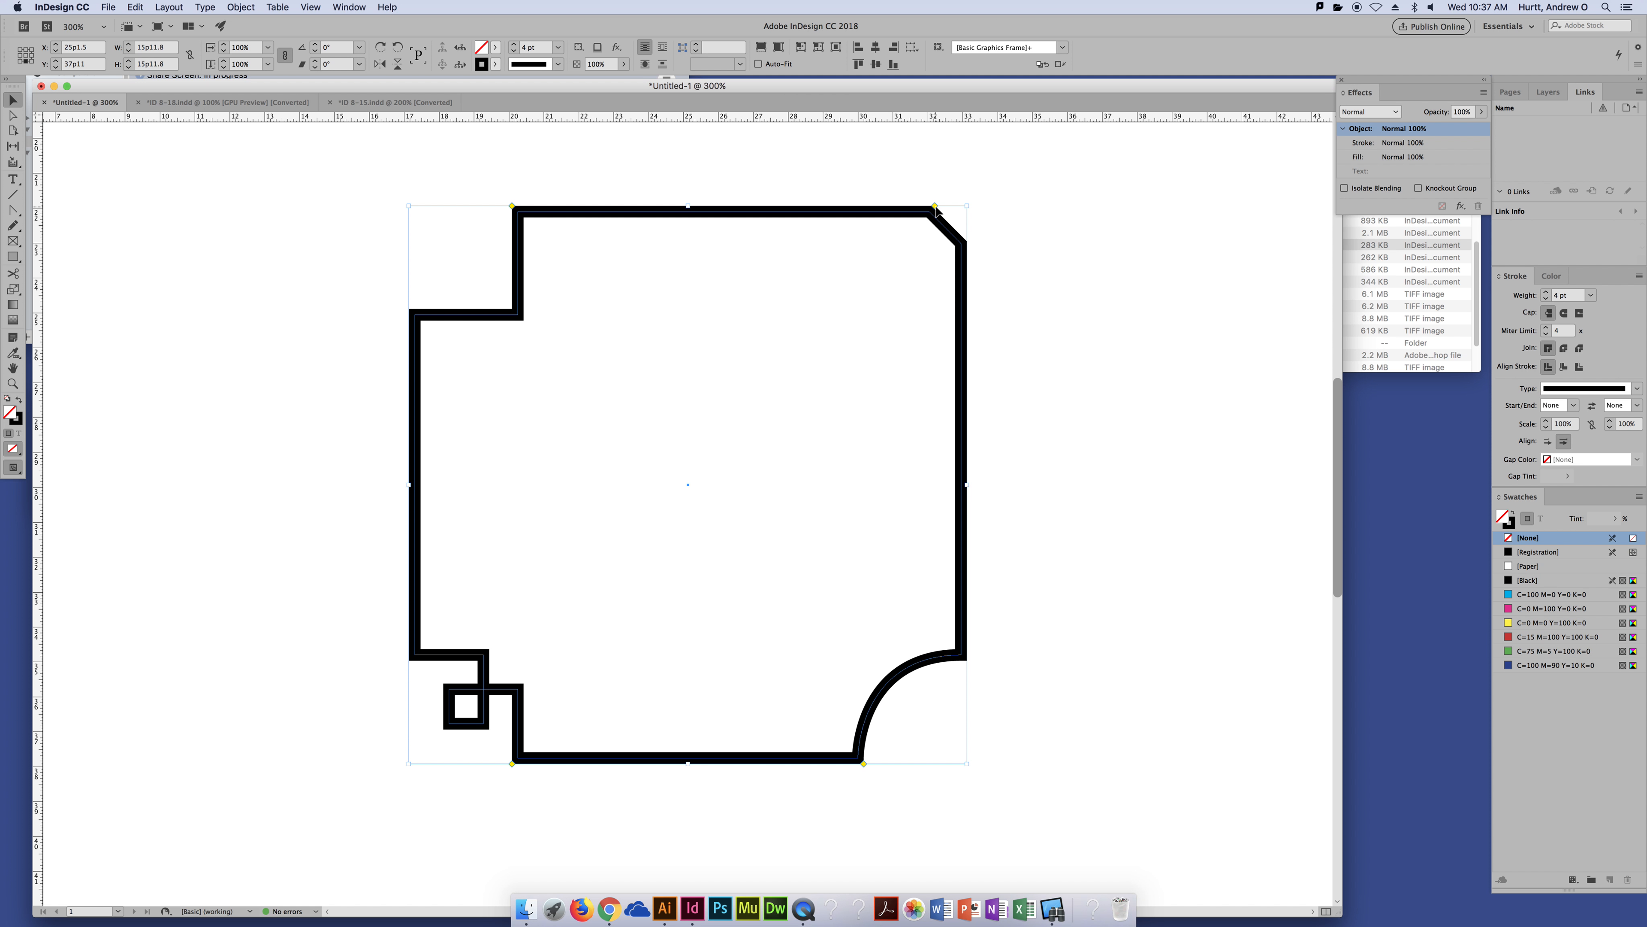
drag(935, 209, 853, 241)
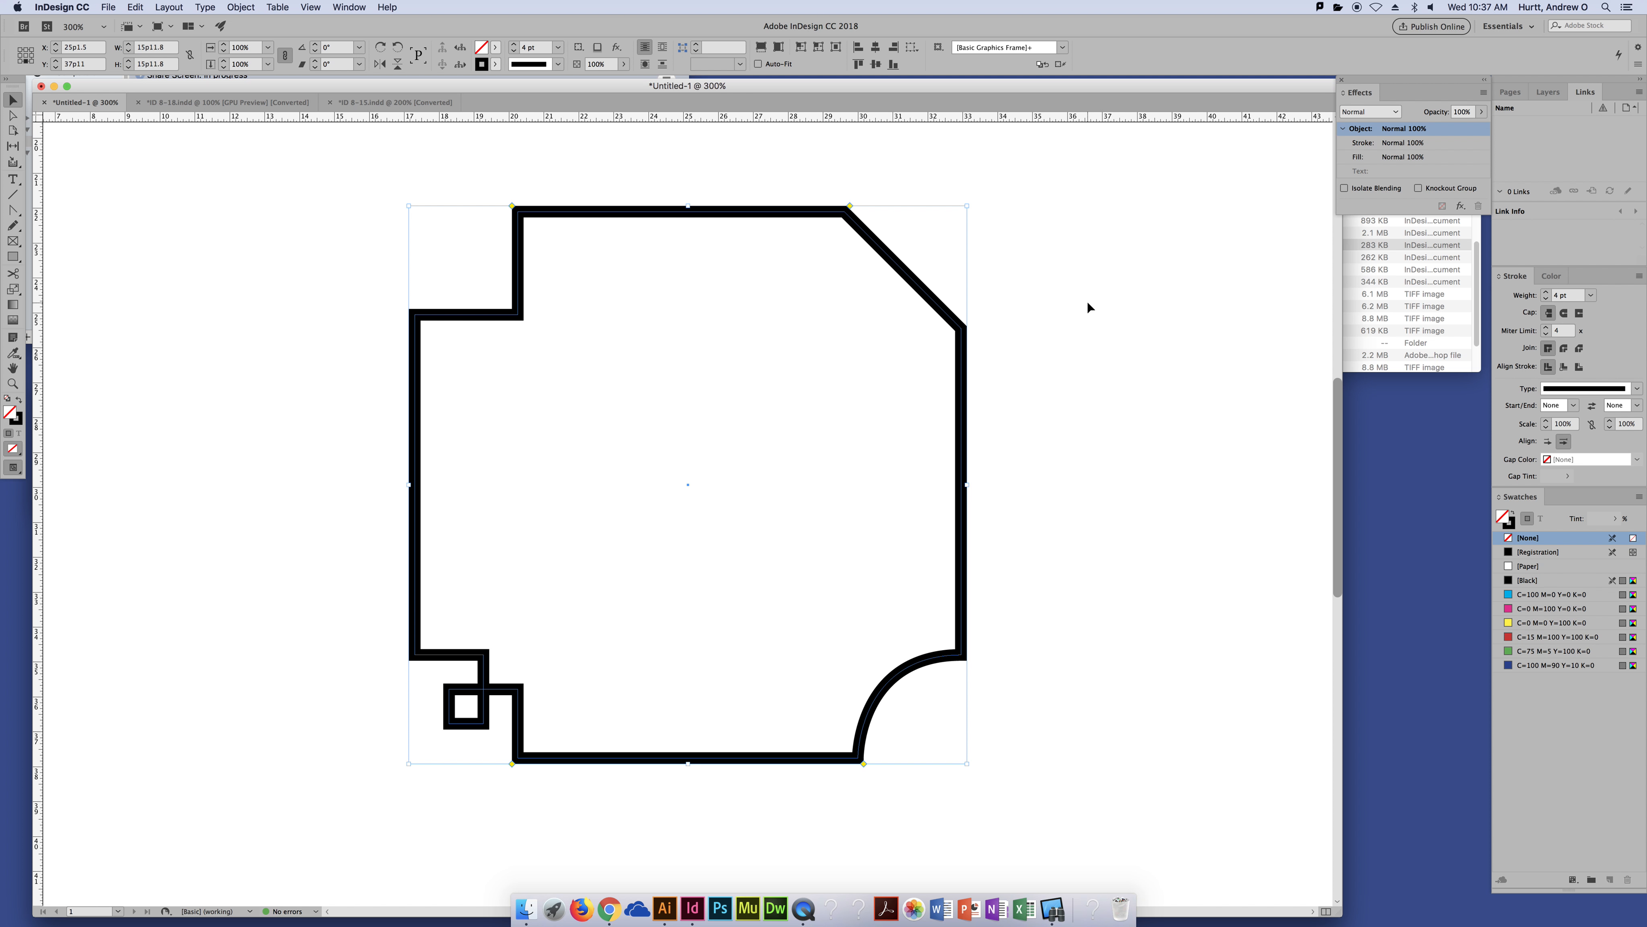
click(1091, 283)
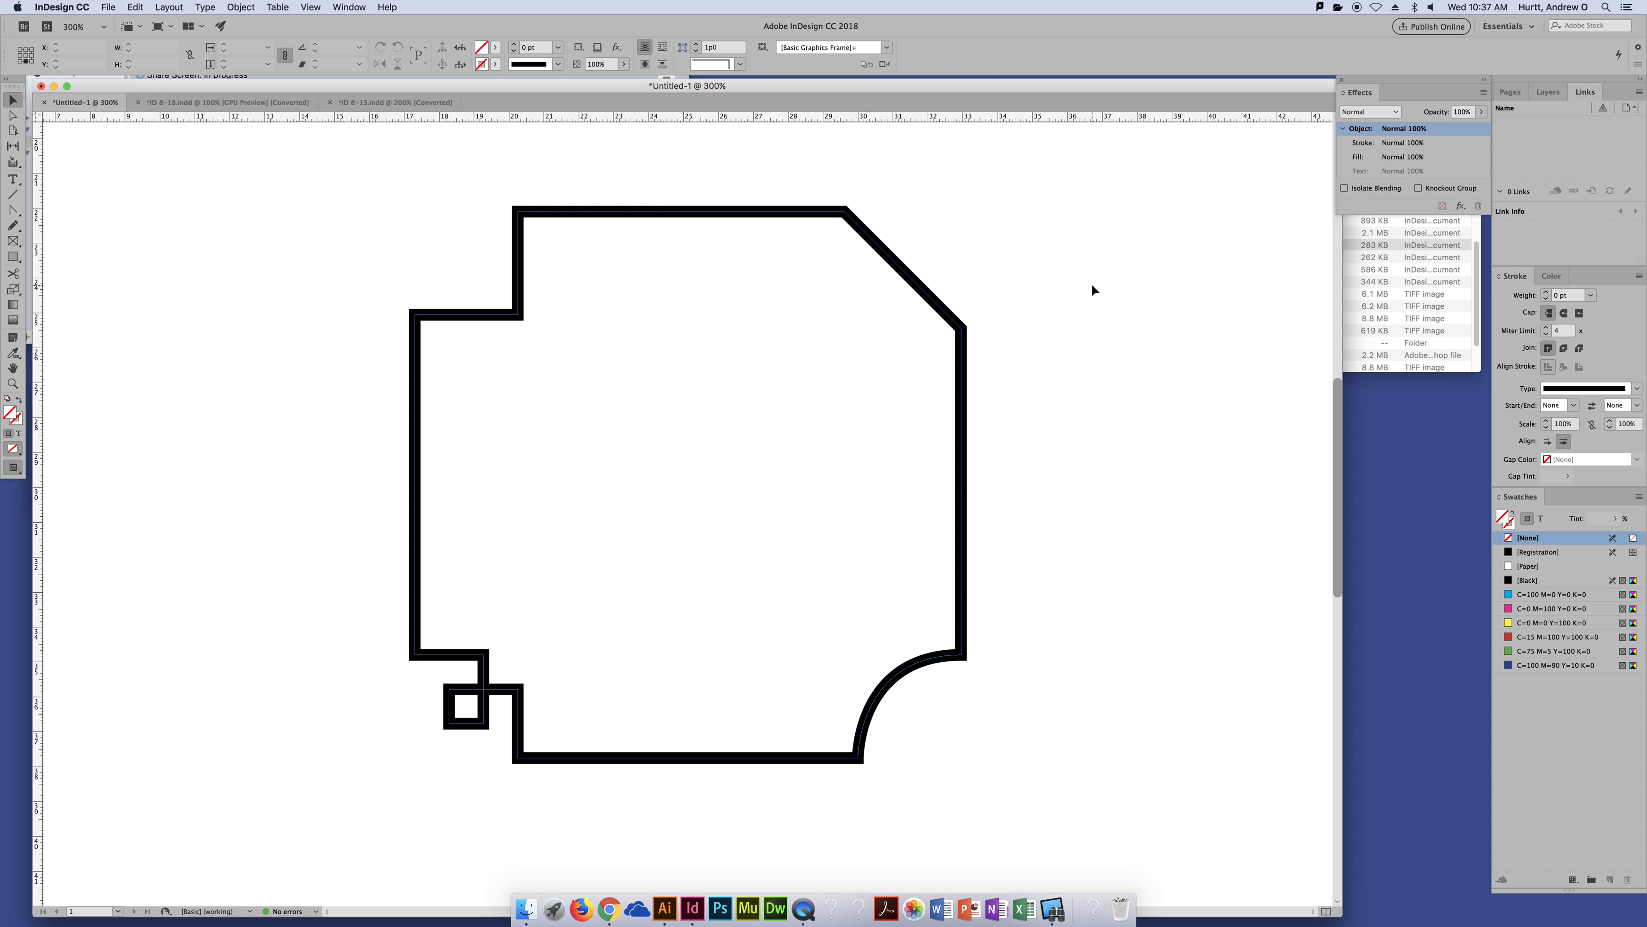
Preview a Drop Shadow effect on the frame with the mixed corners and switch it off again.
key(super+minus)
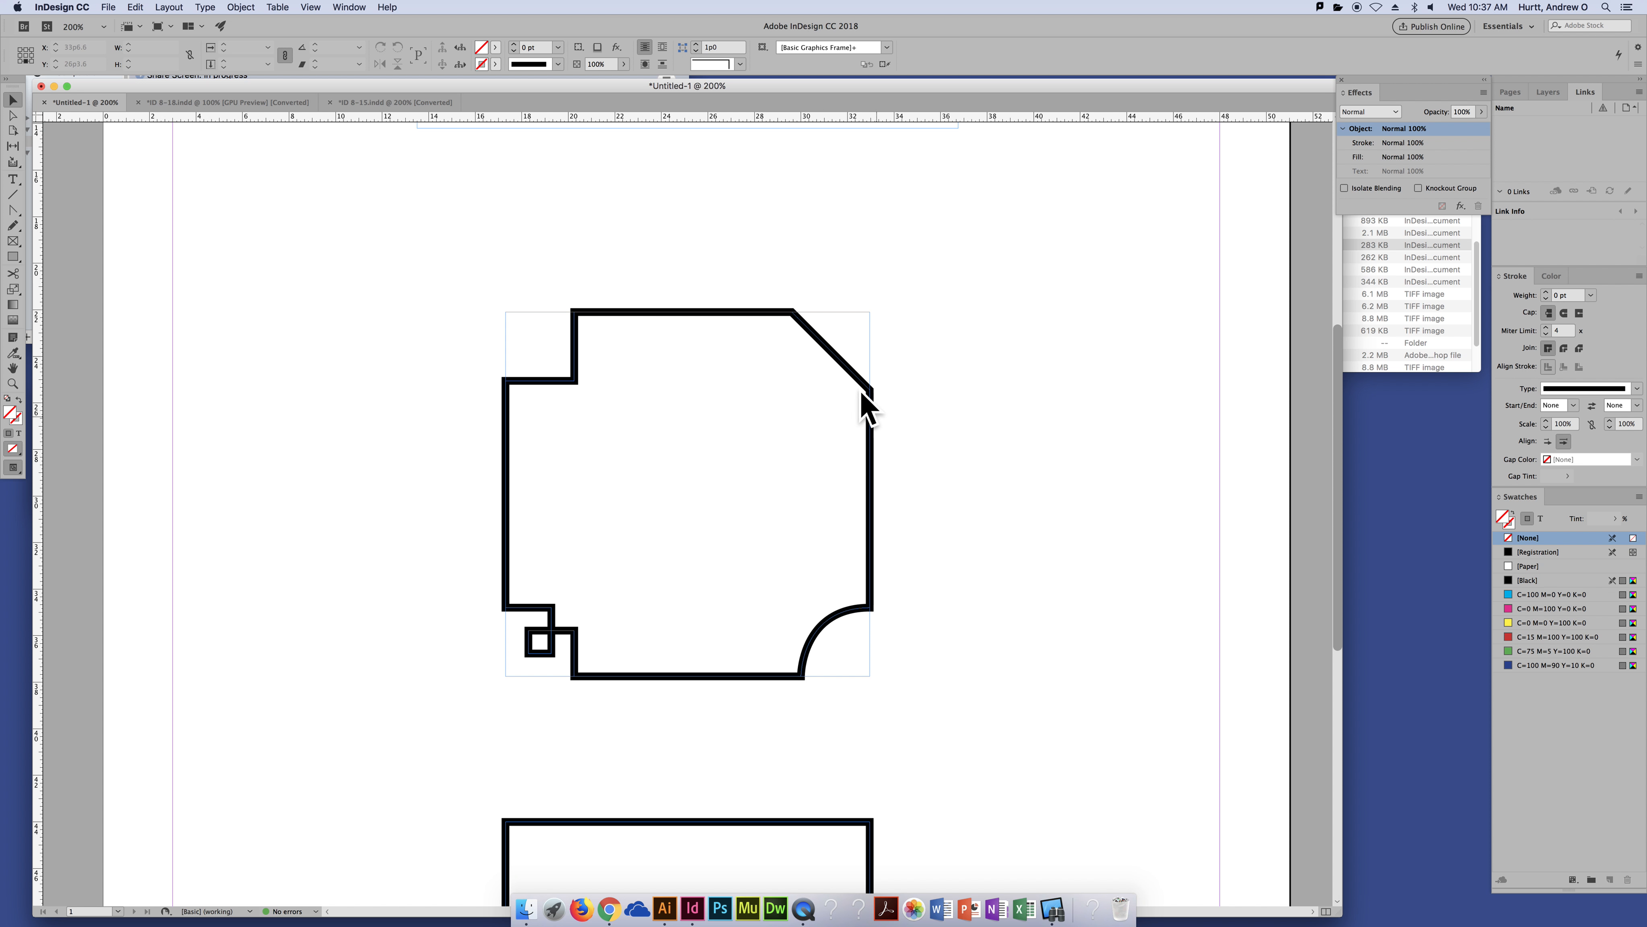
drag(951, 340, 757, 447)
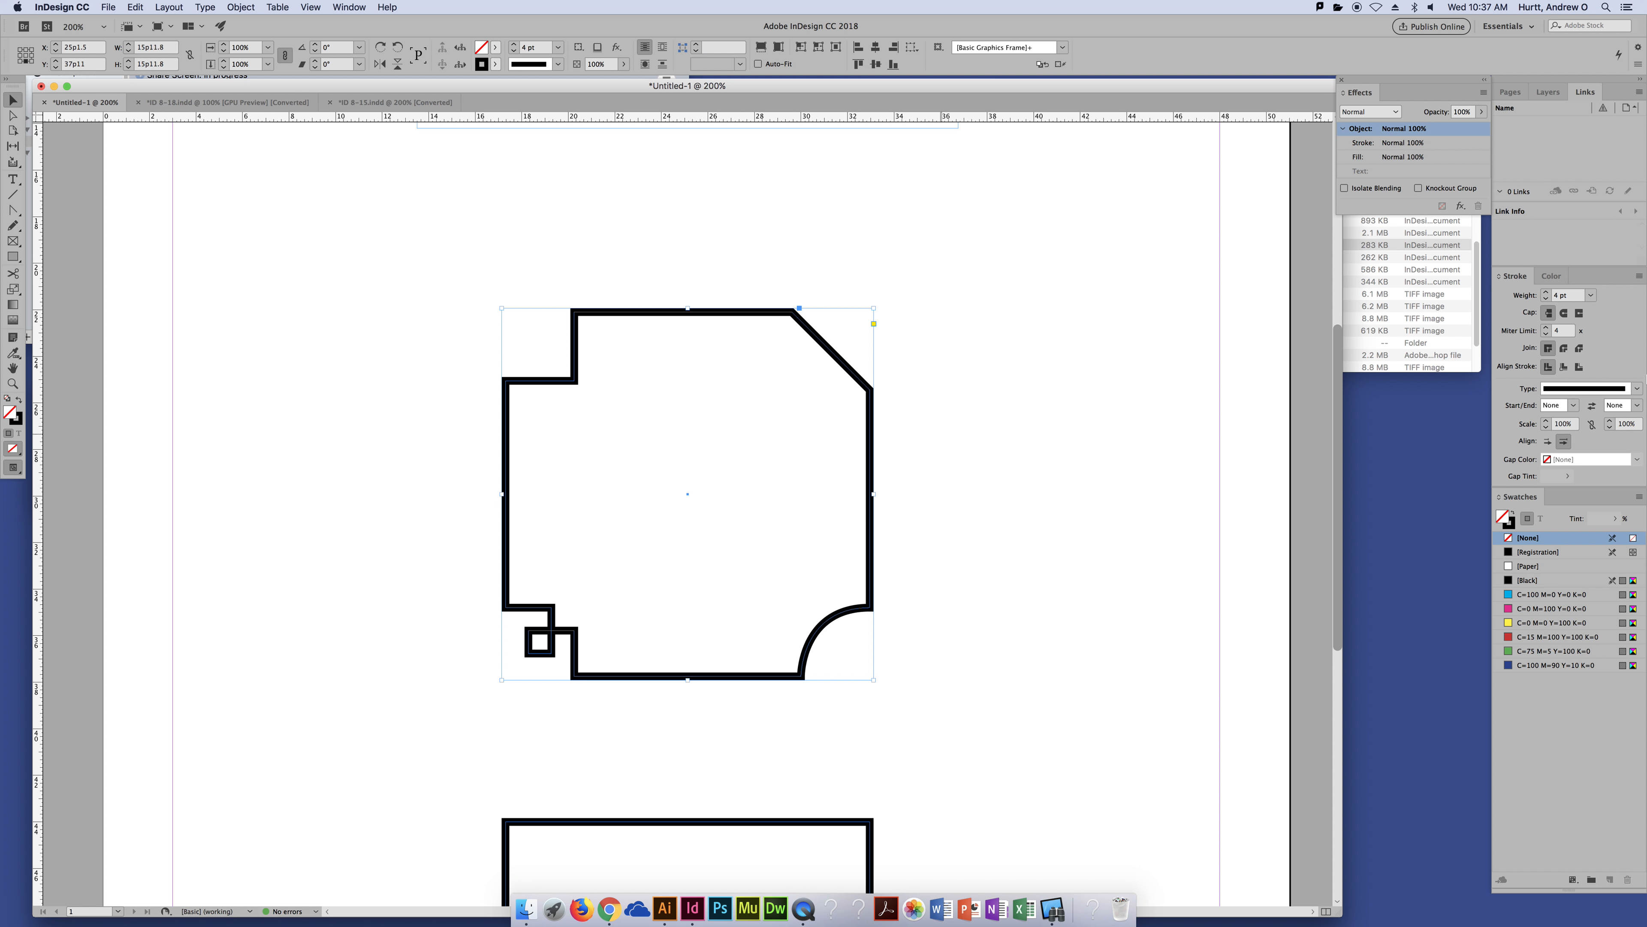
click(1460, 205)
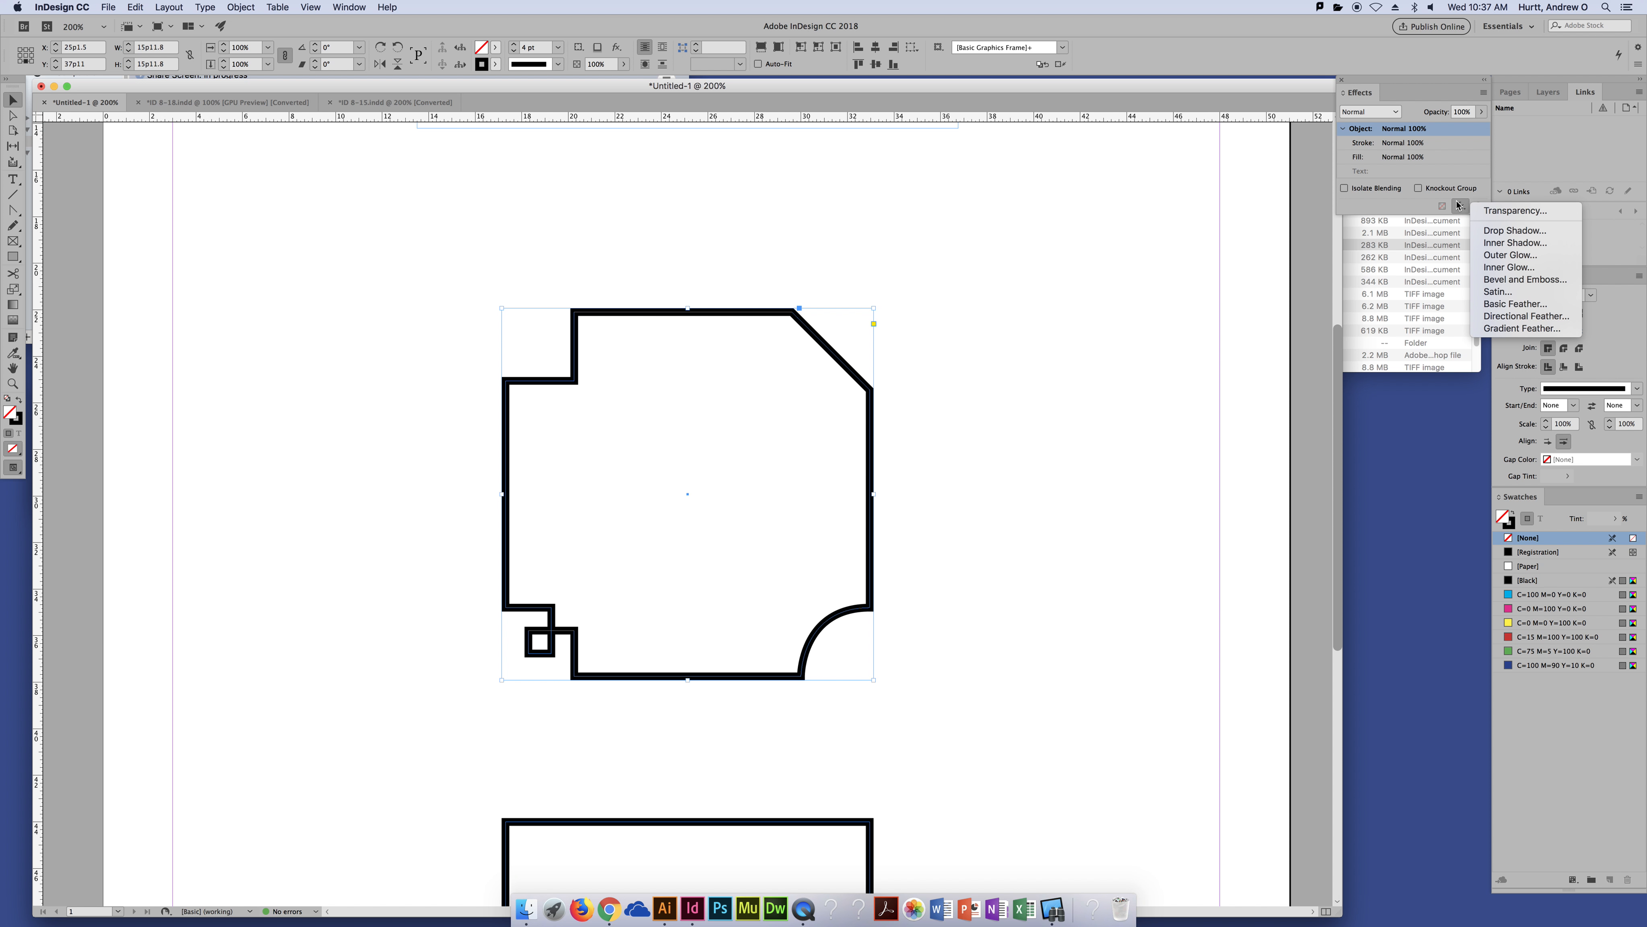
click(1500, 231)
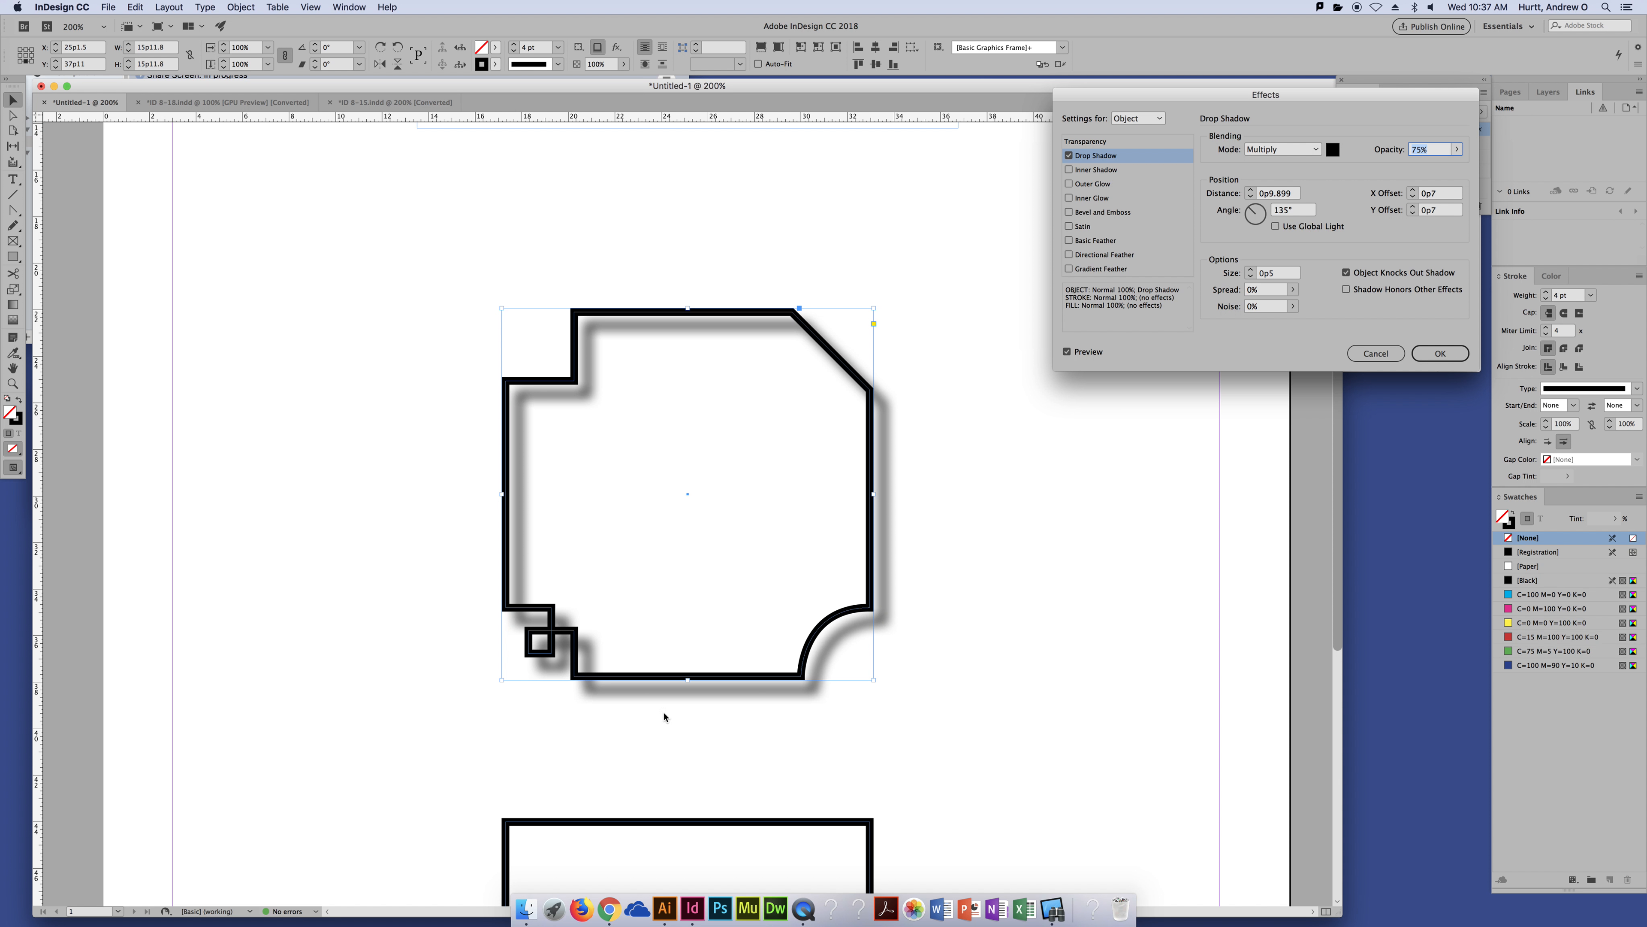
click(1068, 155)
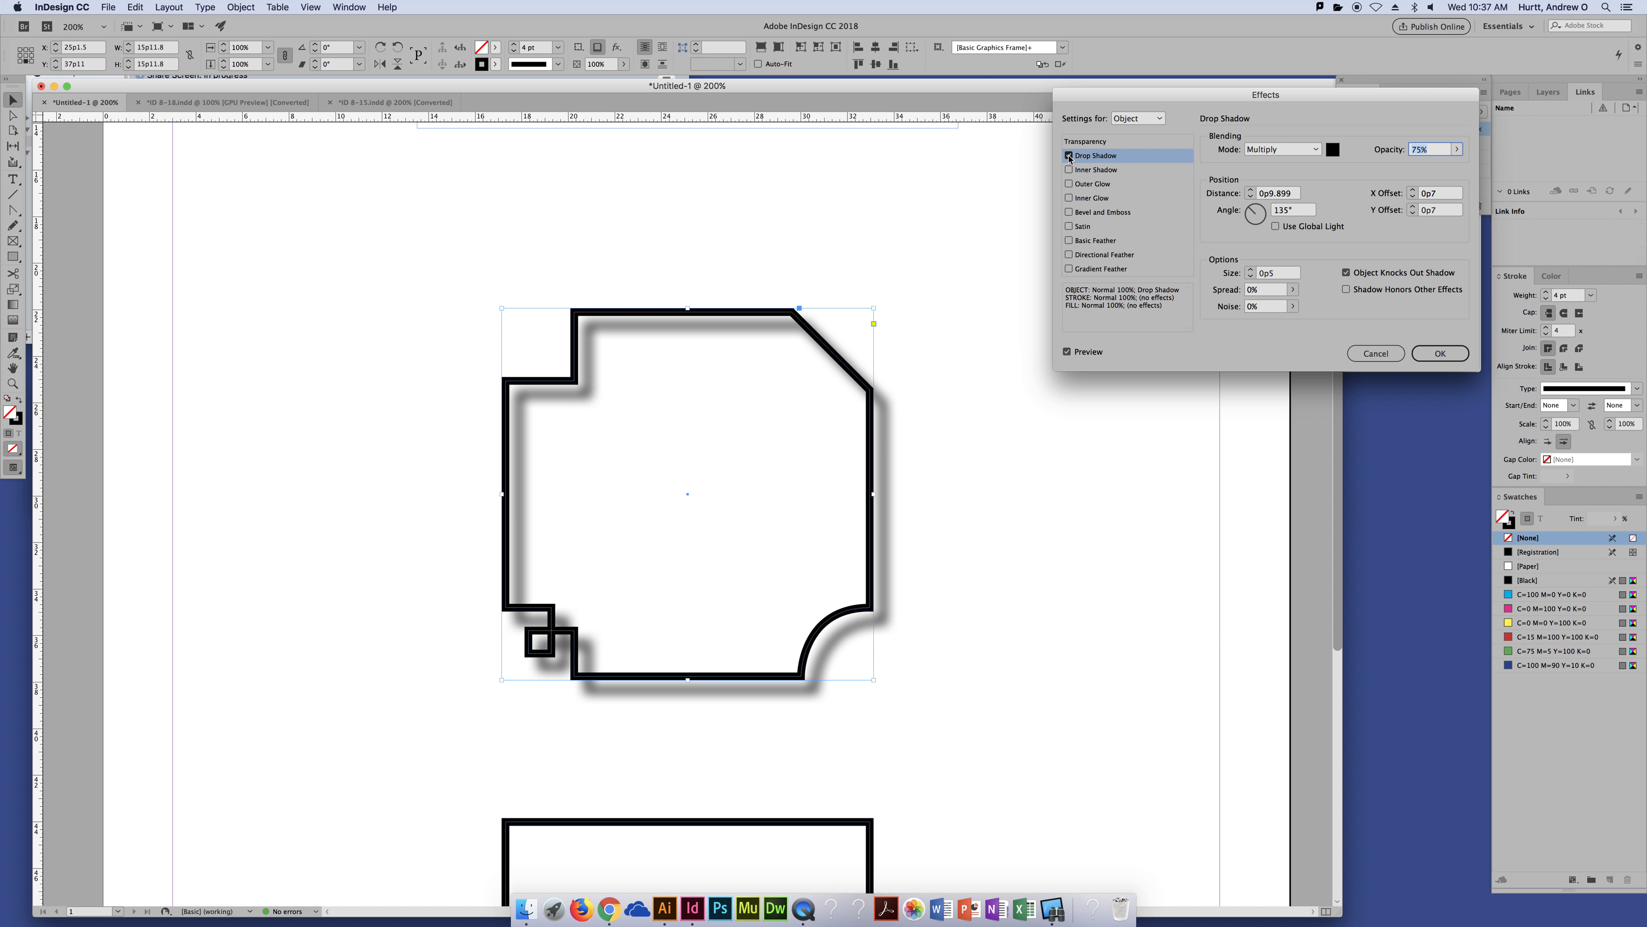
Try an Inner Shadow effect on the frame with X Offset 0p5 and Y Offset 0p10, and switch it off.
click(1113, 171)
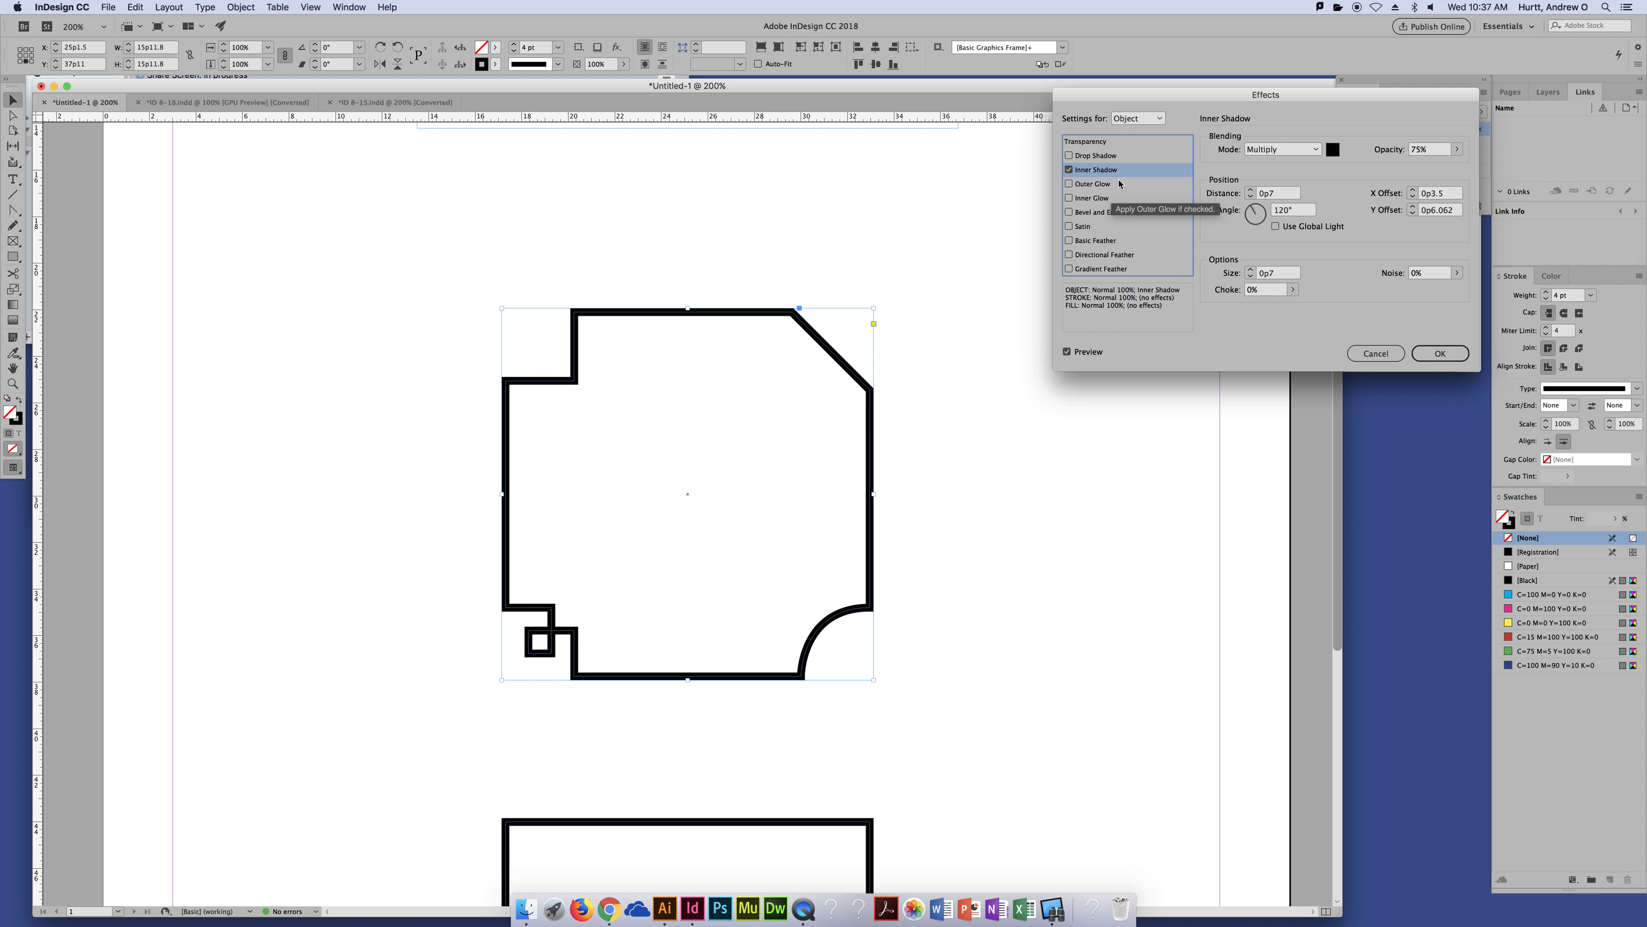
click(1413, 190)
click(1412, 190)
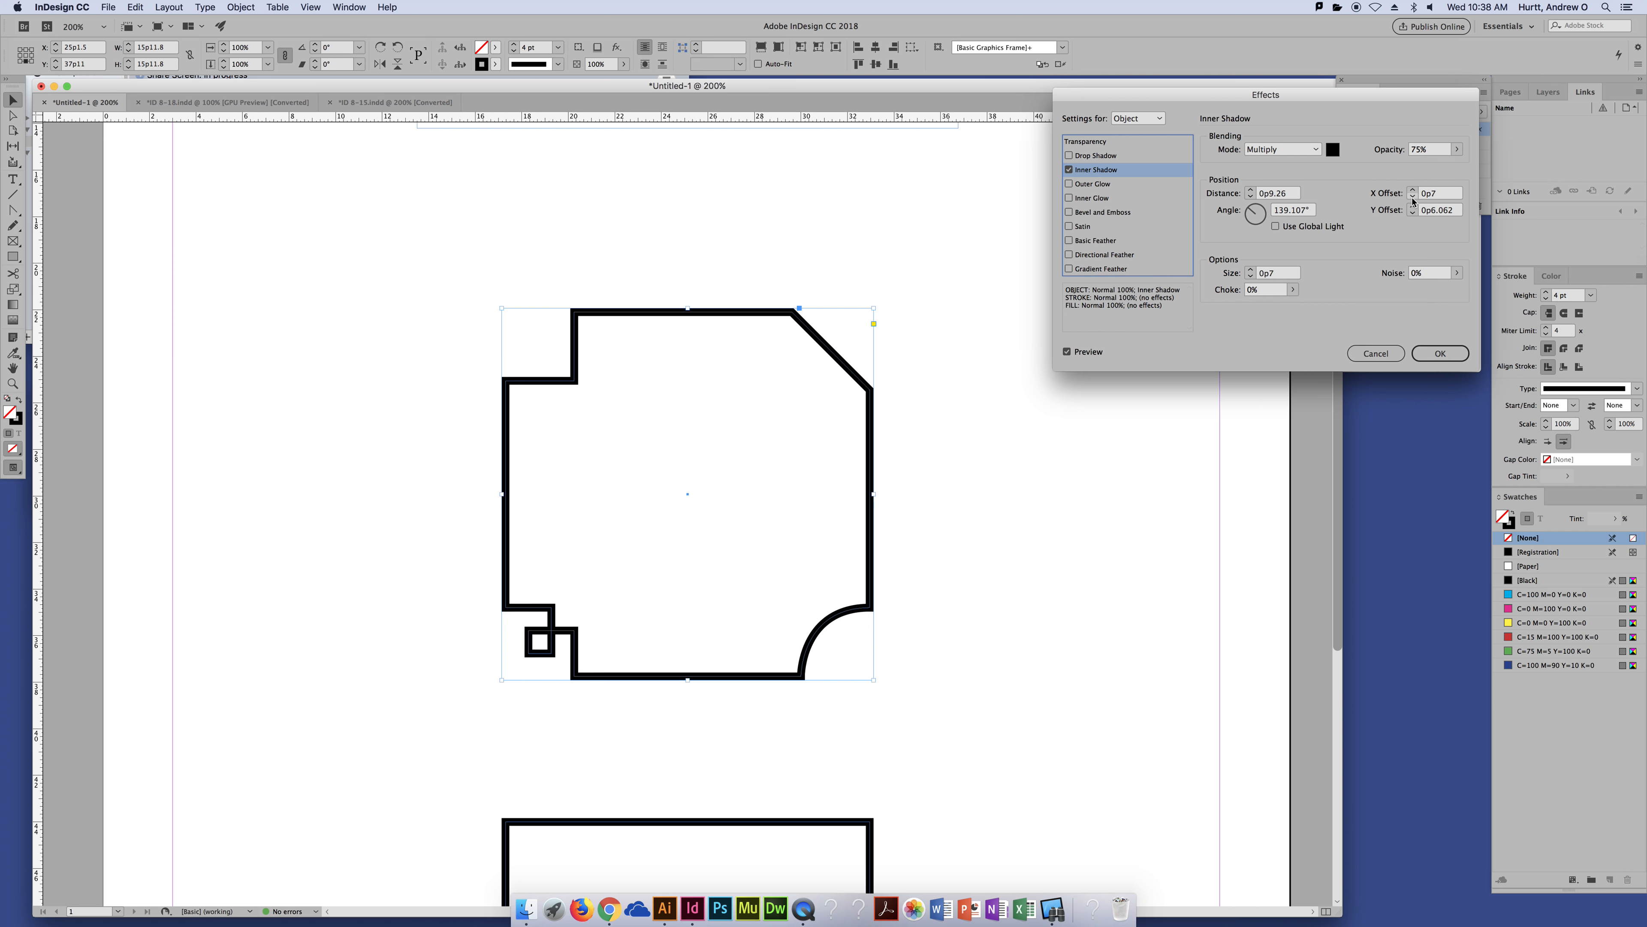
click(1413, 198)
click(1413, 199)
click(1412, 206)
click(1413, 207)
click(1412, 207)
click(1068, 169)
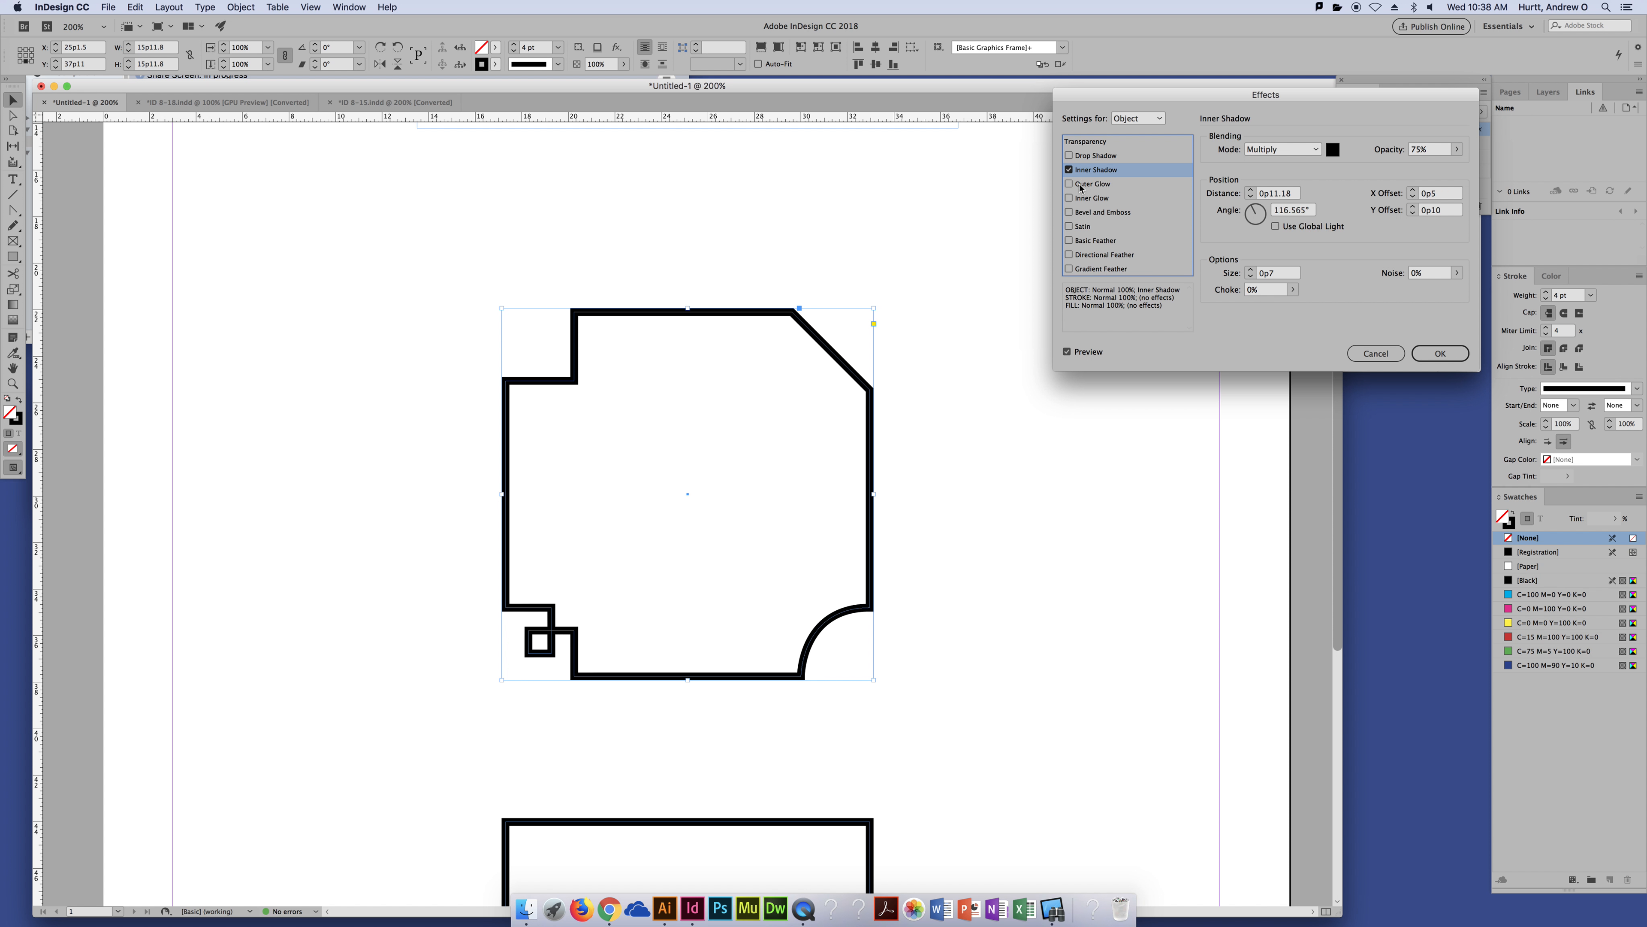
Try Inner Glow combined with Drop Shadow on the frame, cancel the effects and deselect the frame.
click(1114, 198)
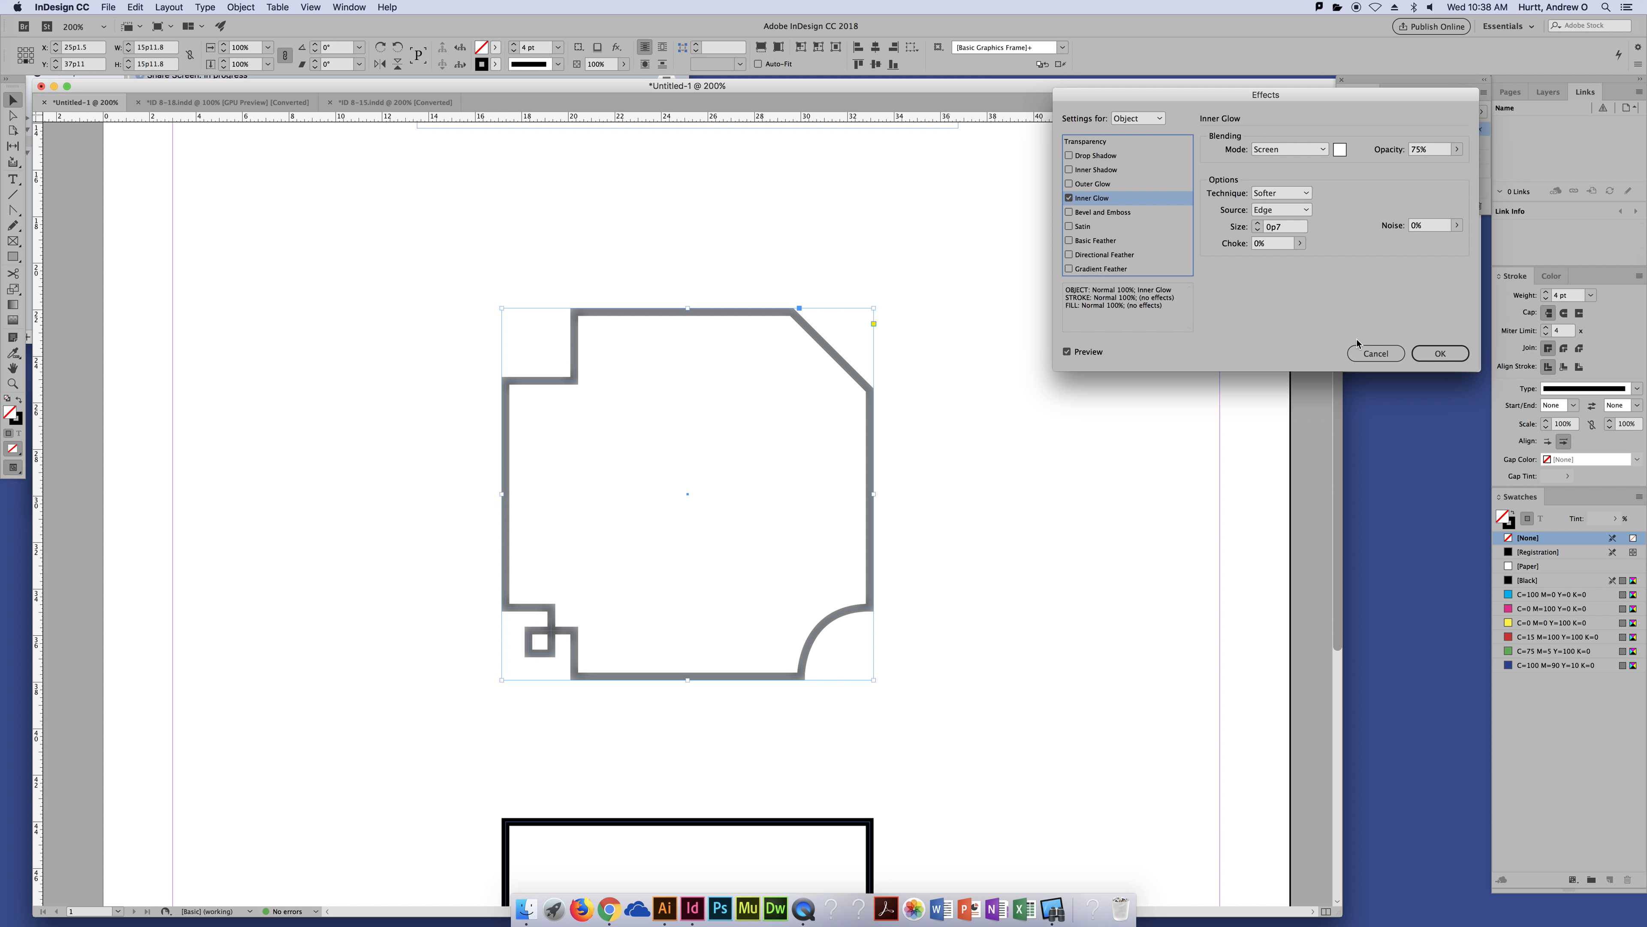
click(1110, 157)
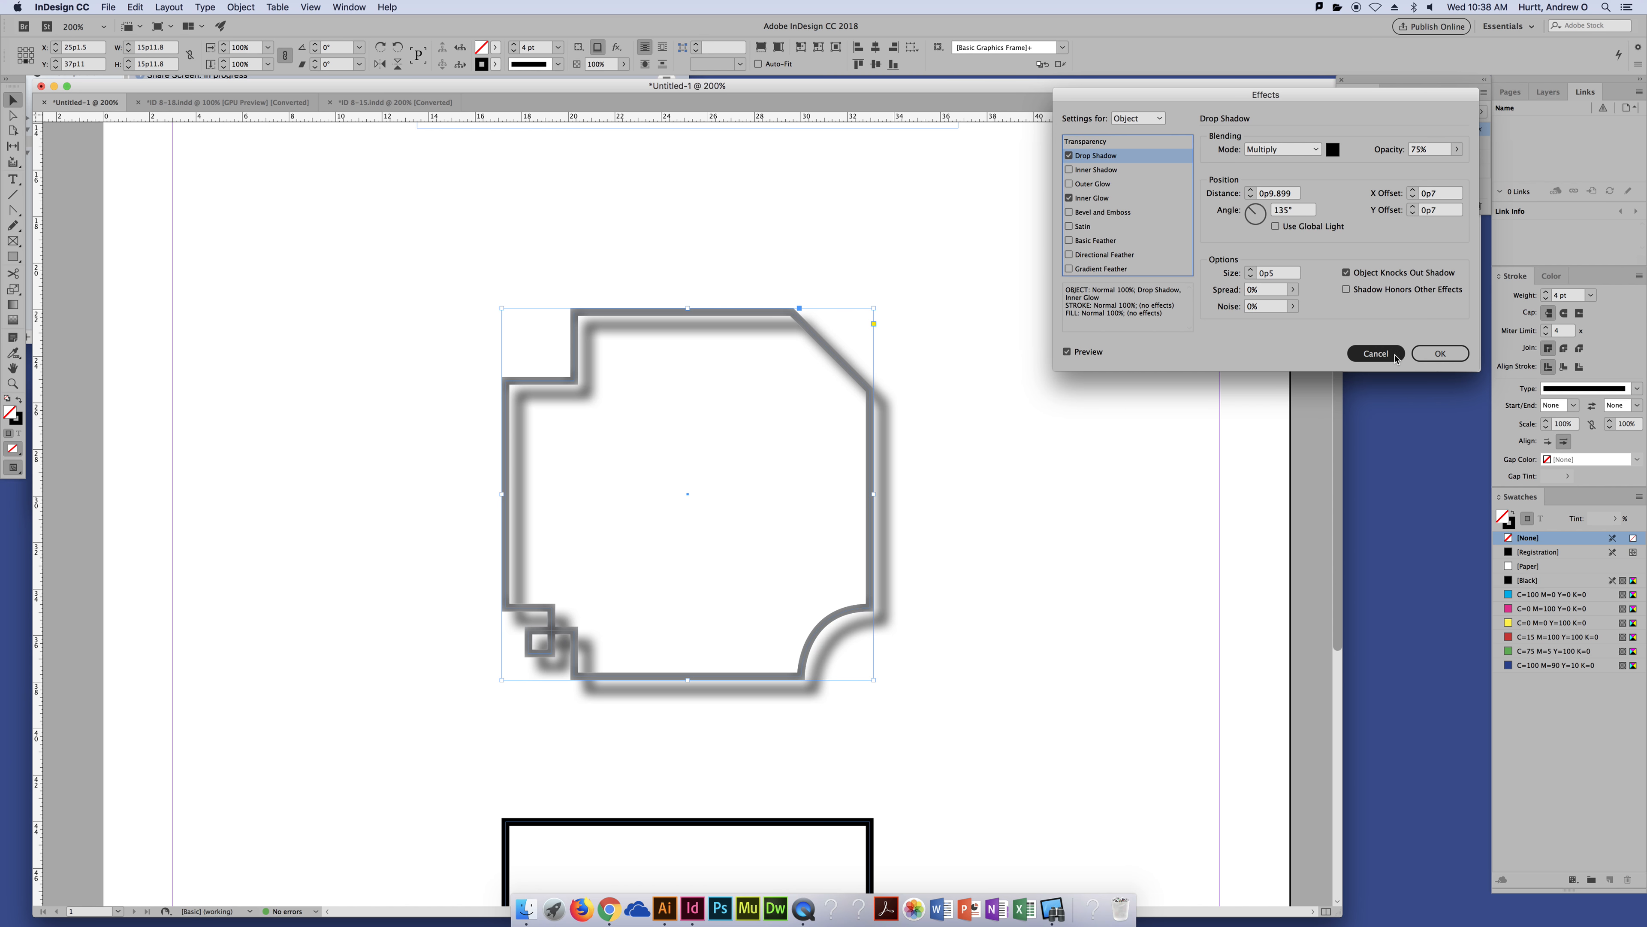
click(1376, 354)
click(1008, 476)
Select the plain square frame near the page's lower edge and look over the available stroke types.
scroll(1010, 481, down, 10)
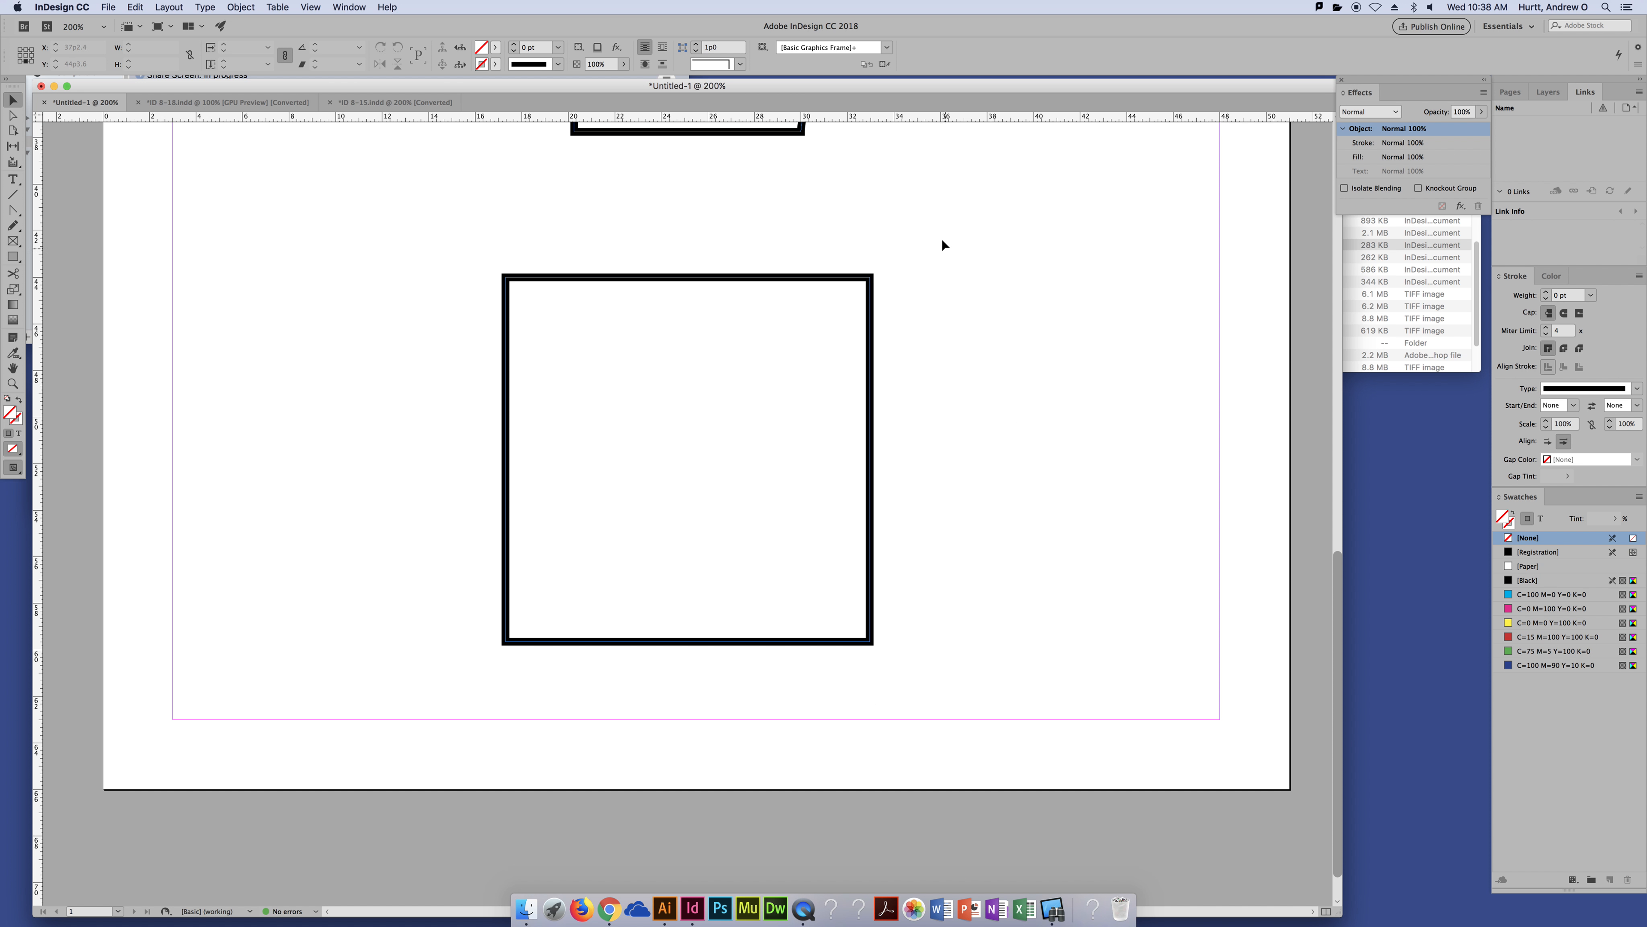
drag(944, 221, 806, 364)
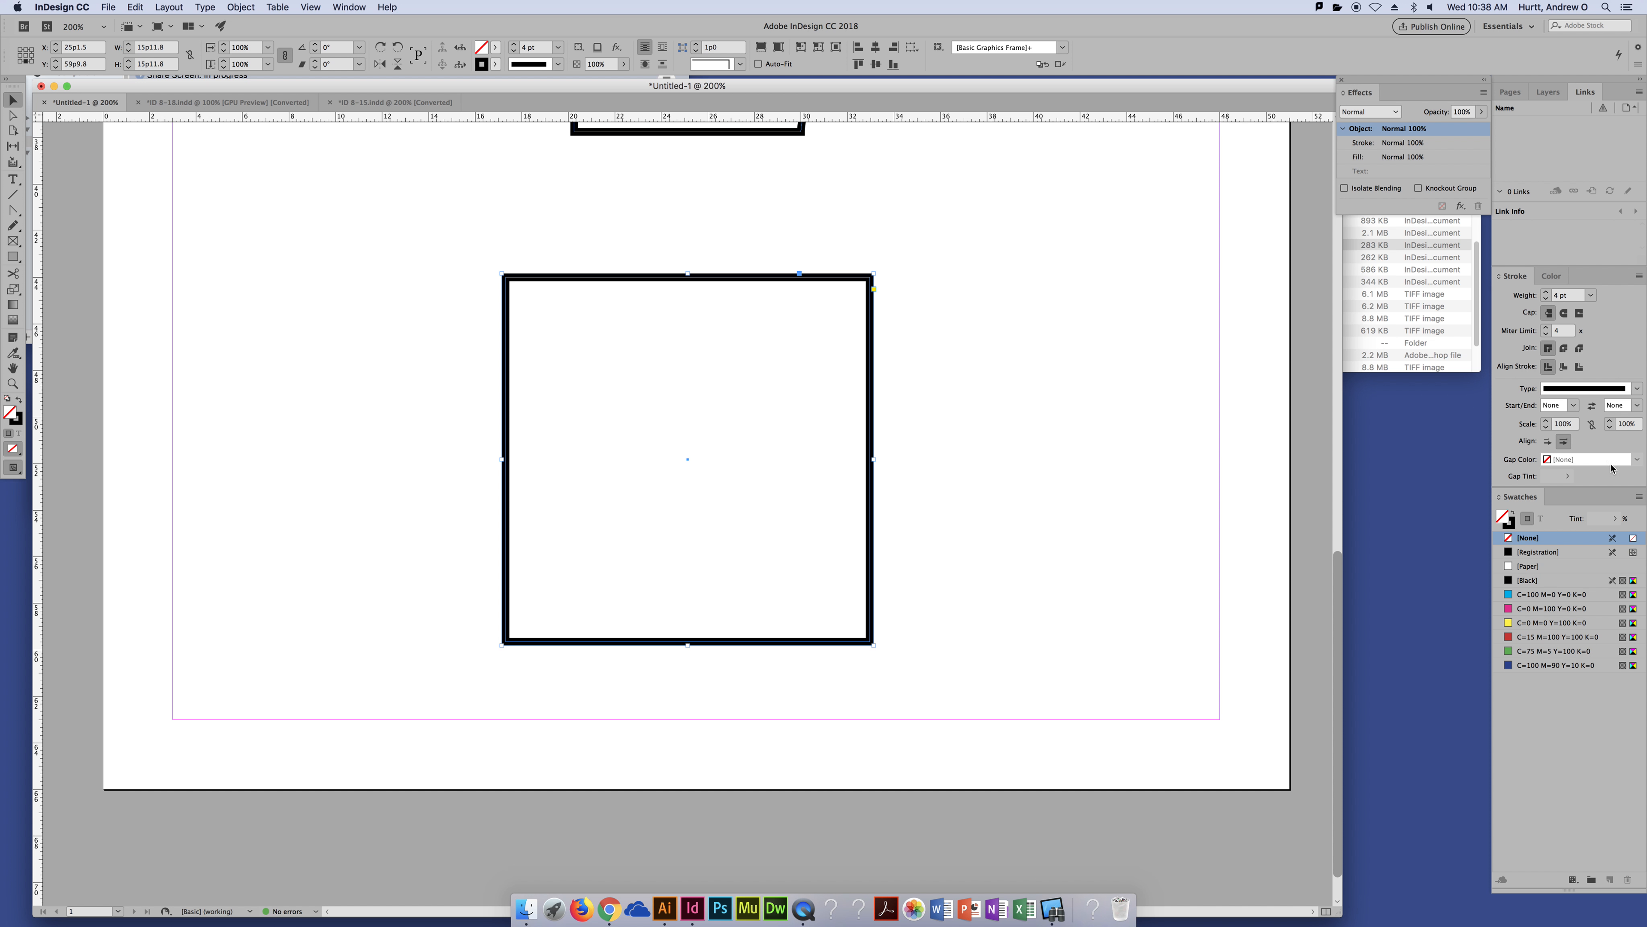
click(1637, 390)
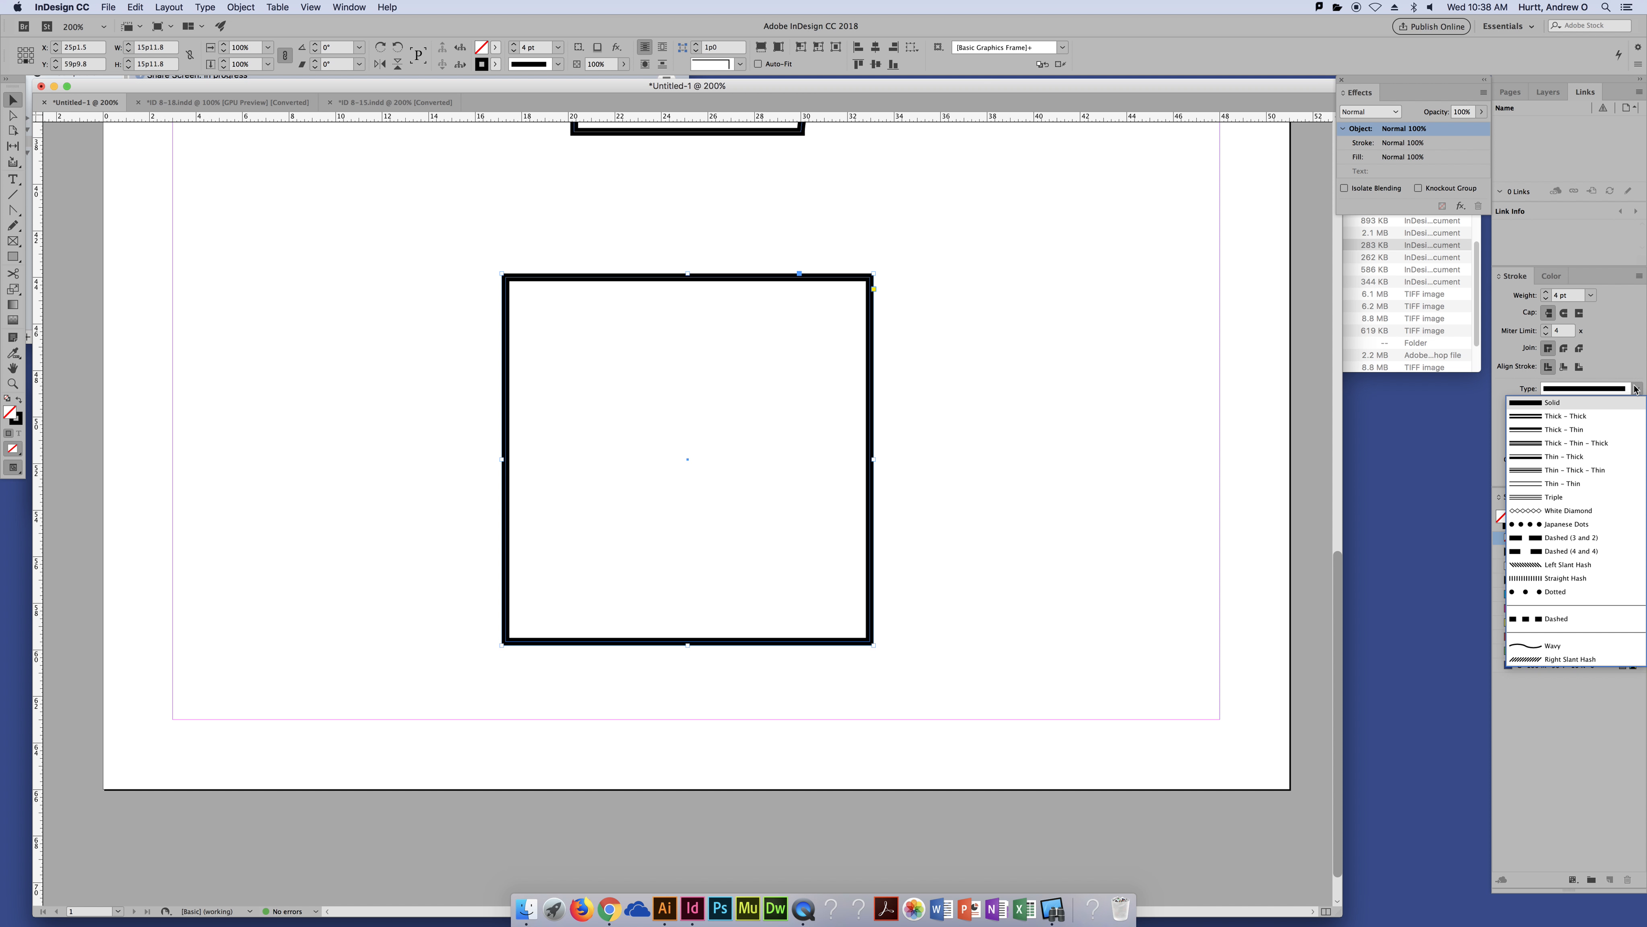
click(1586, 724)
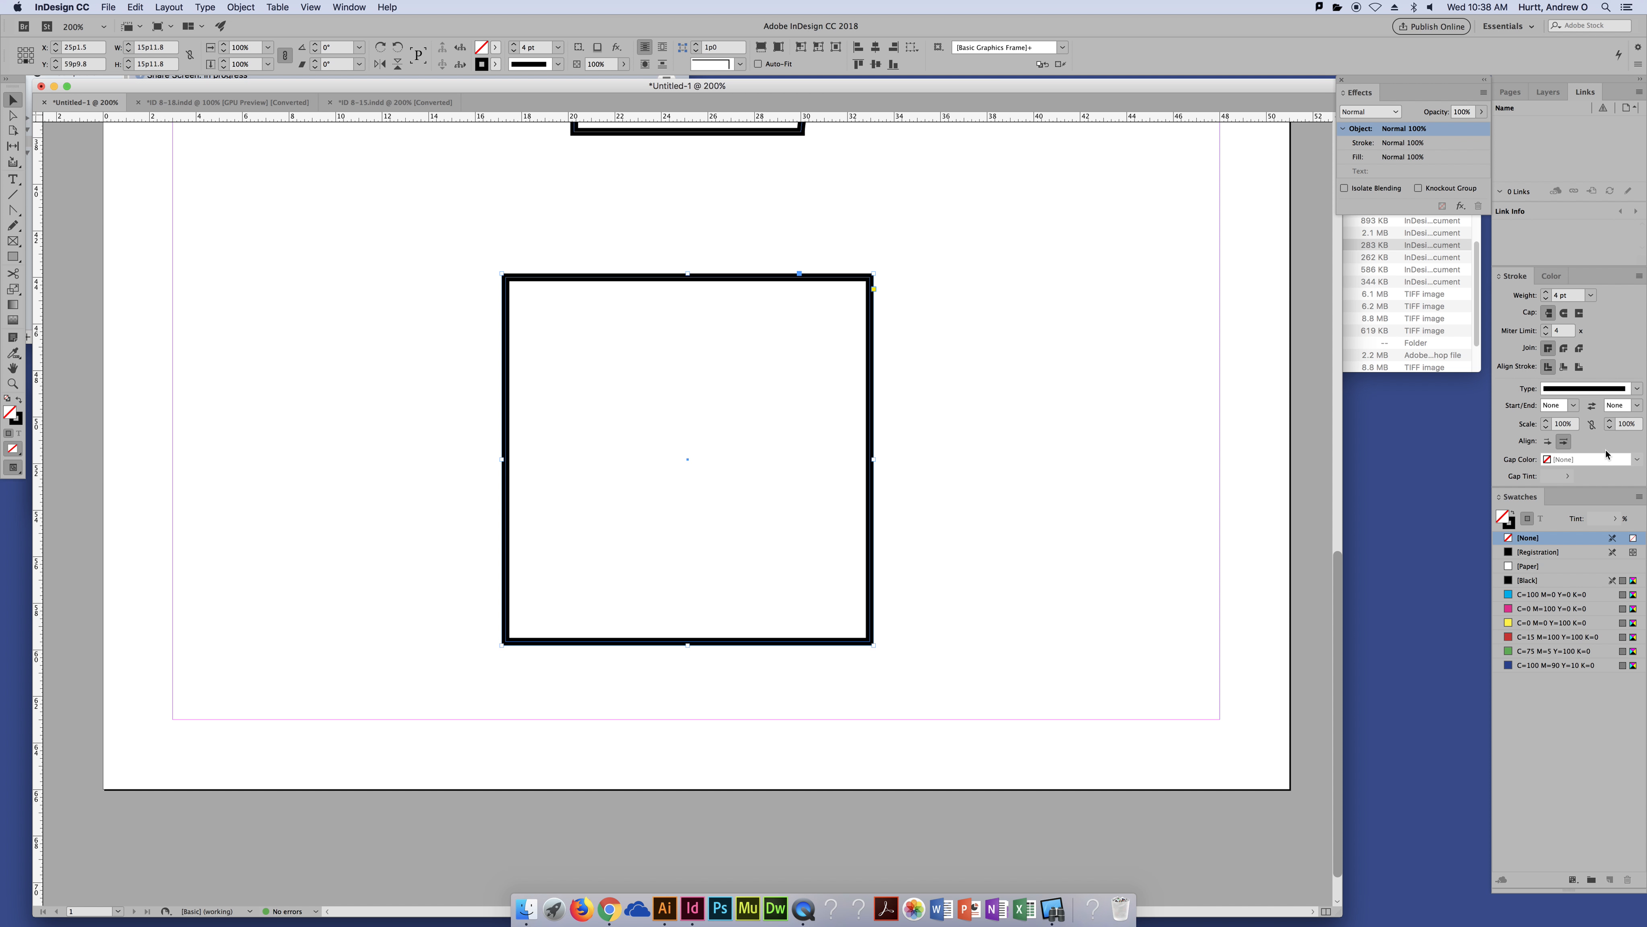
Start a new custom stroke style and set its type to Stripe.
click(1636, 277)
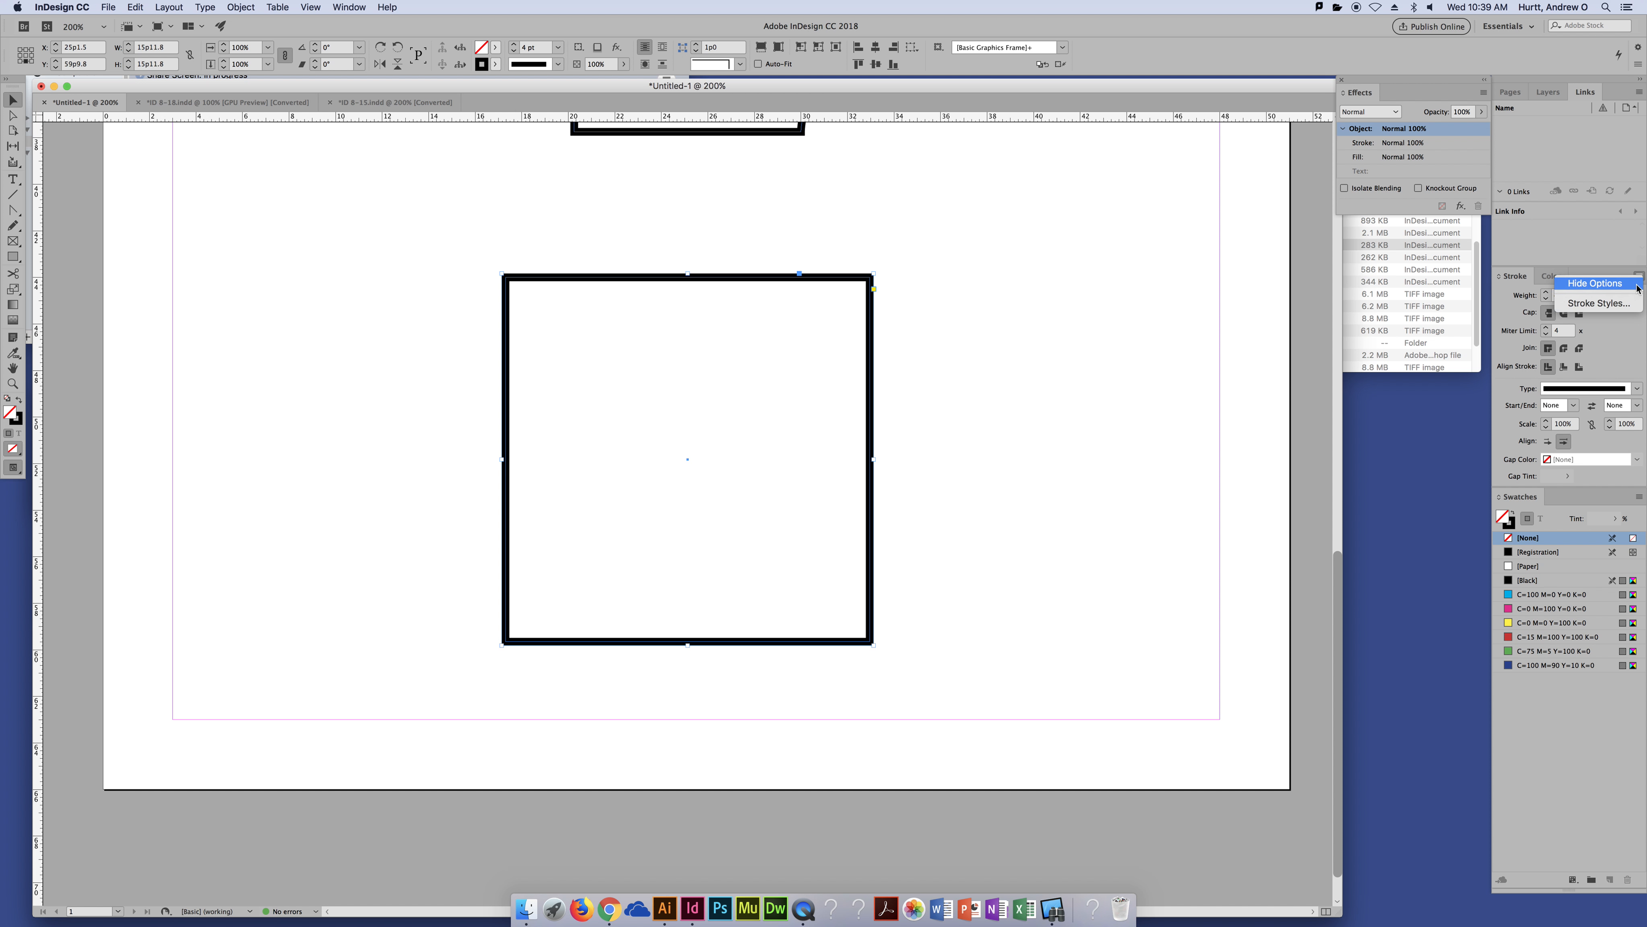
click(1613, 305)
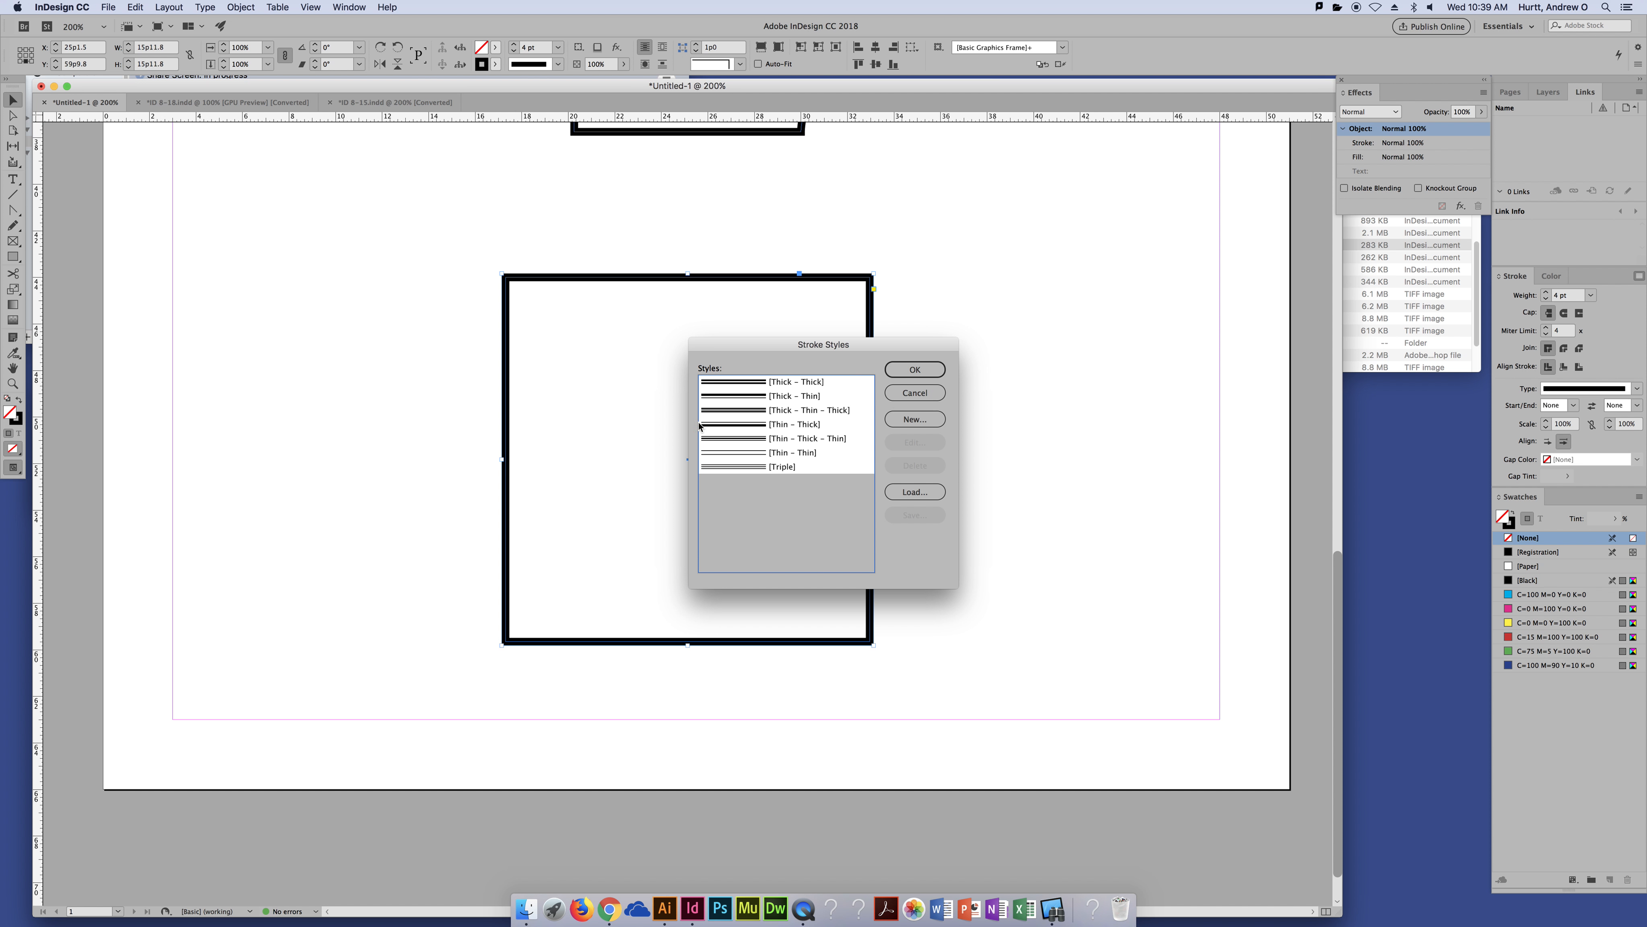
drag(746, 352, 1009, 253)
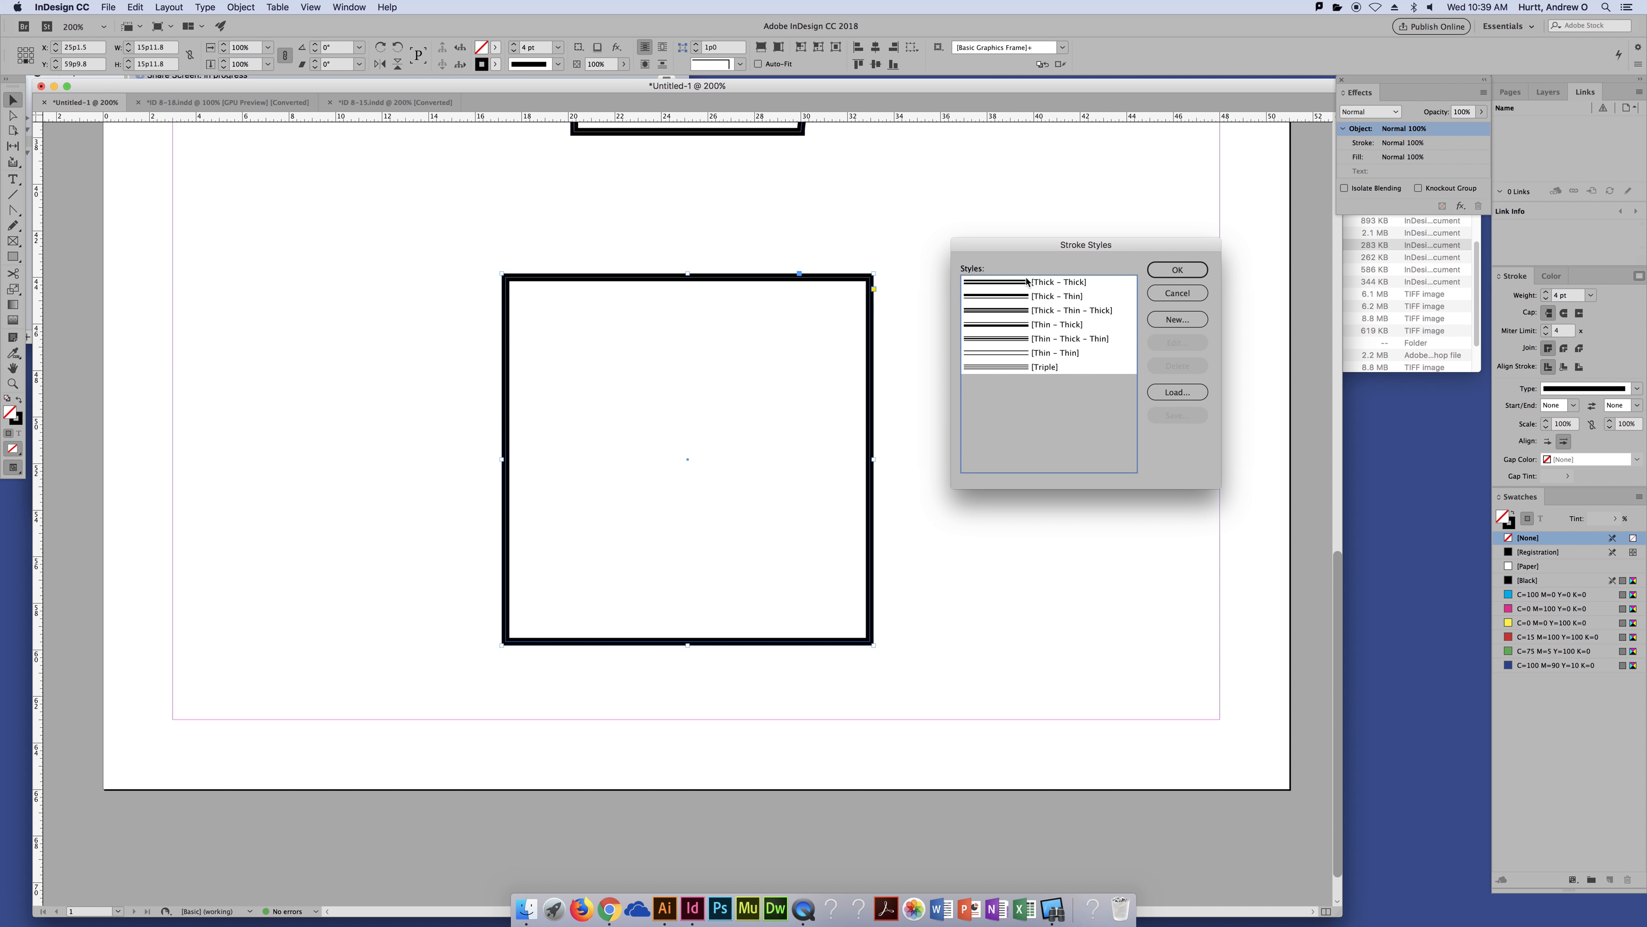
click(1177, 319)
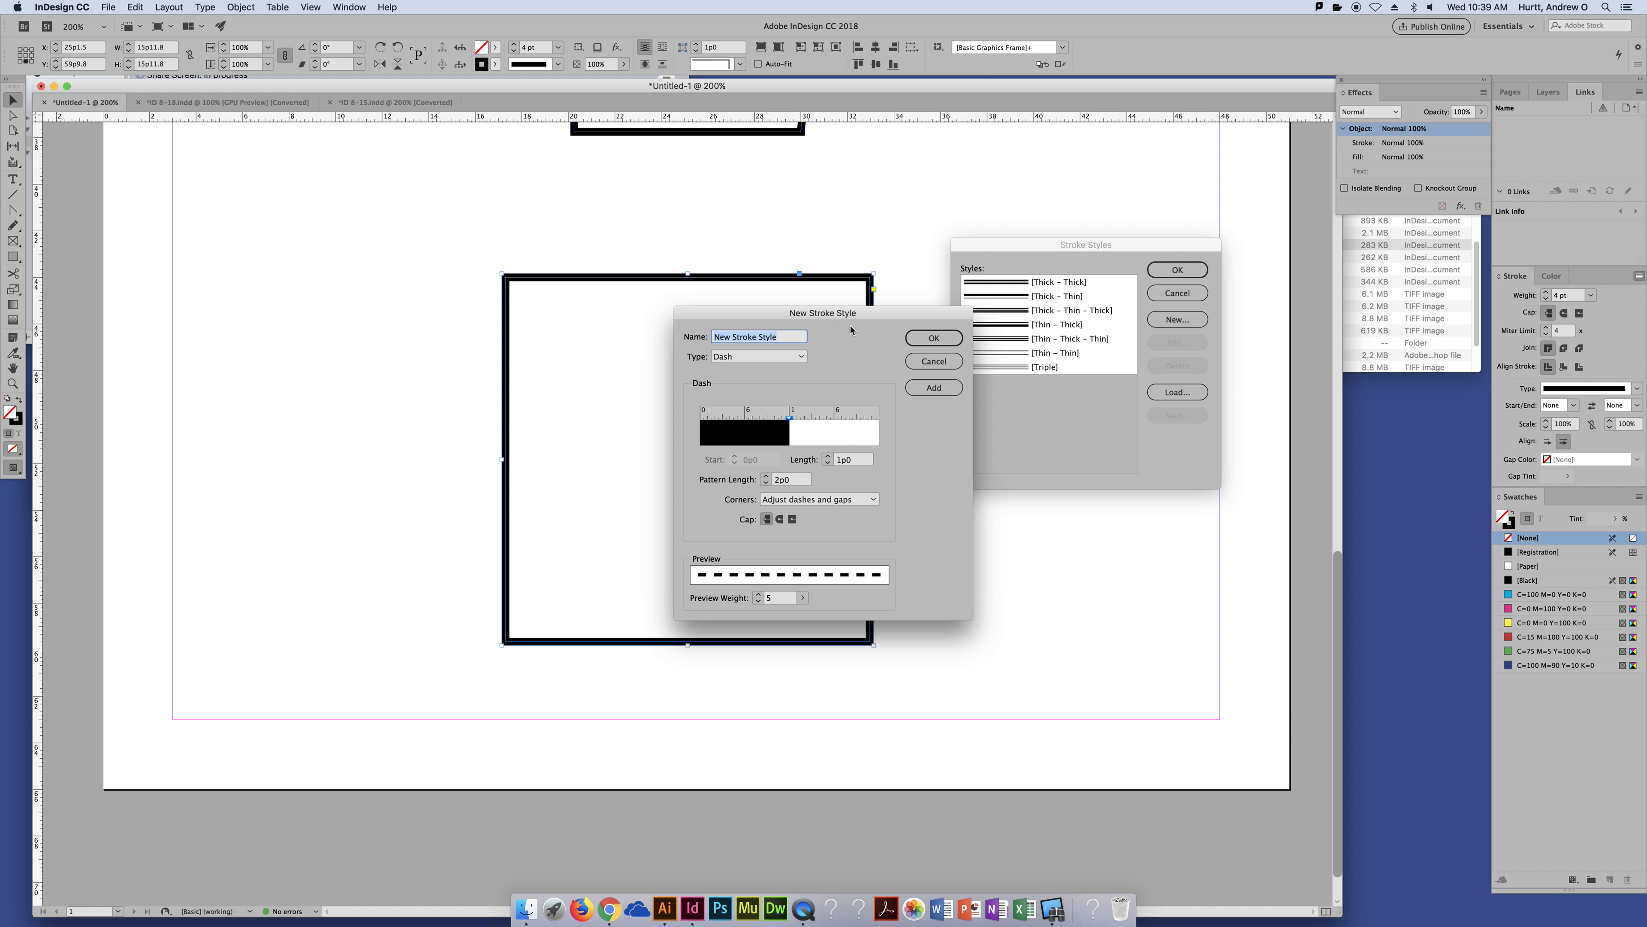
drag(869, 312, 1131, 211)
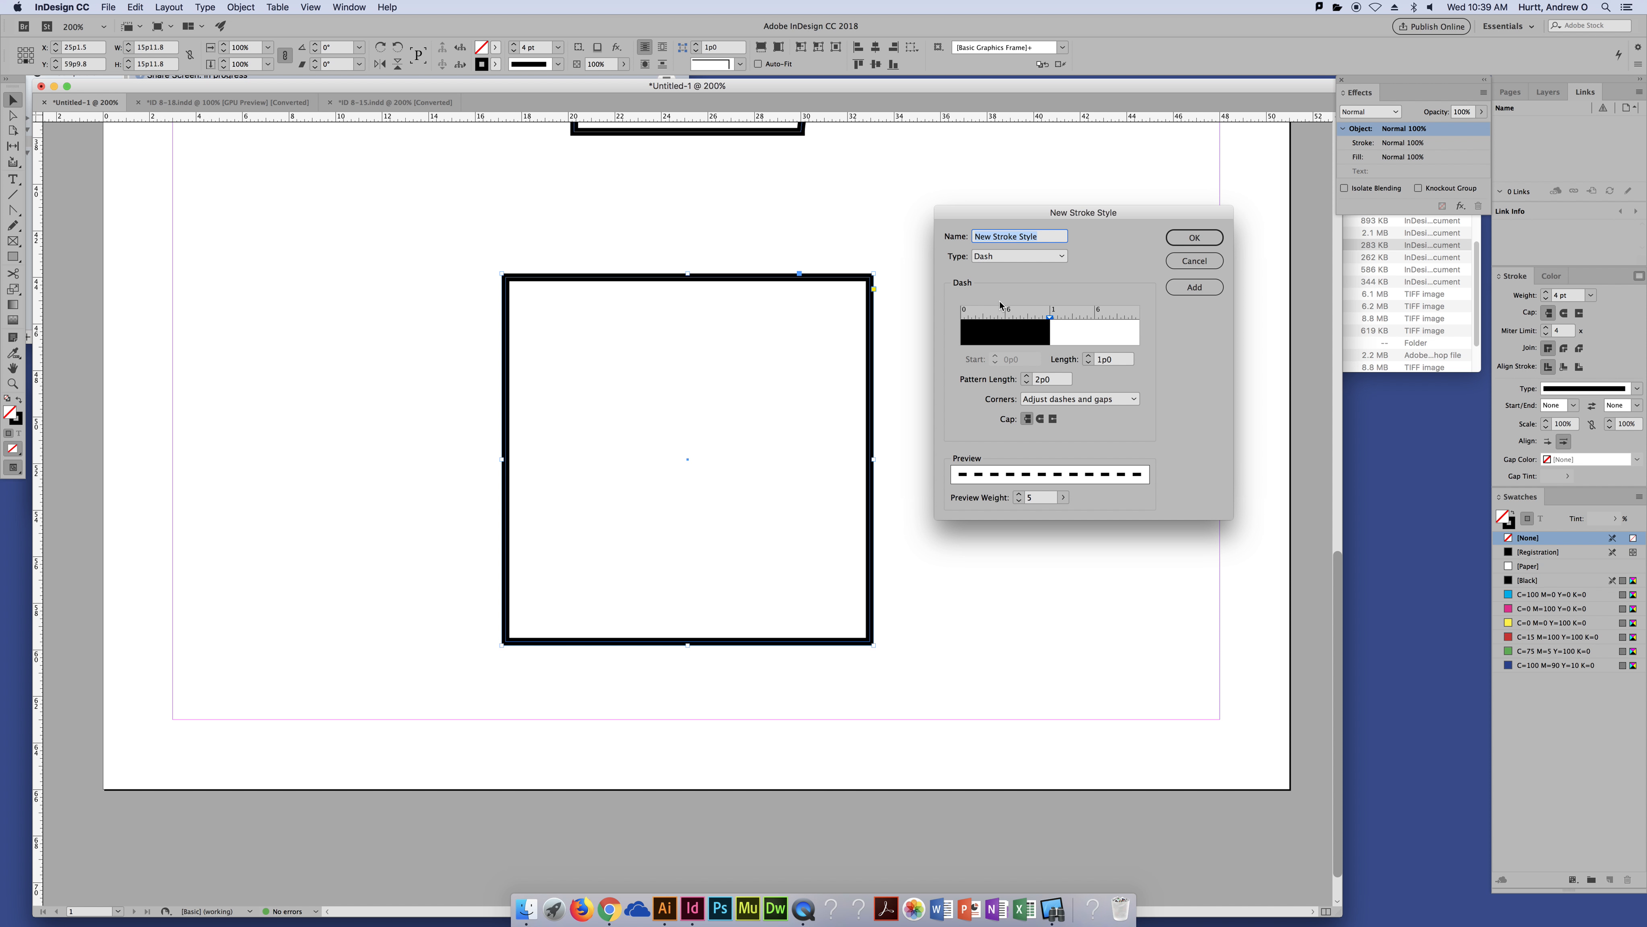
click(1003, 257)
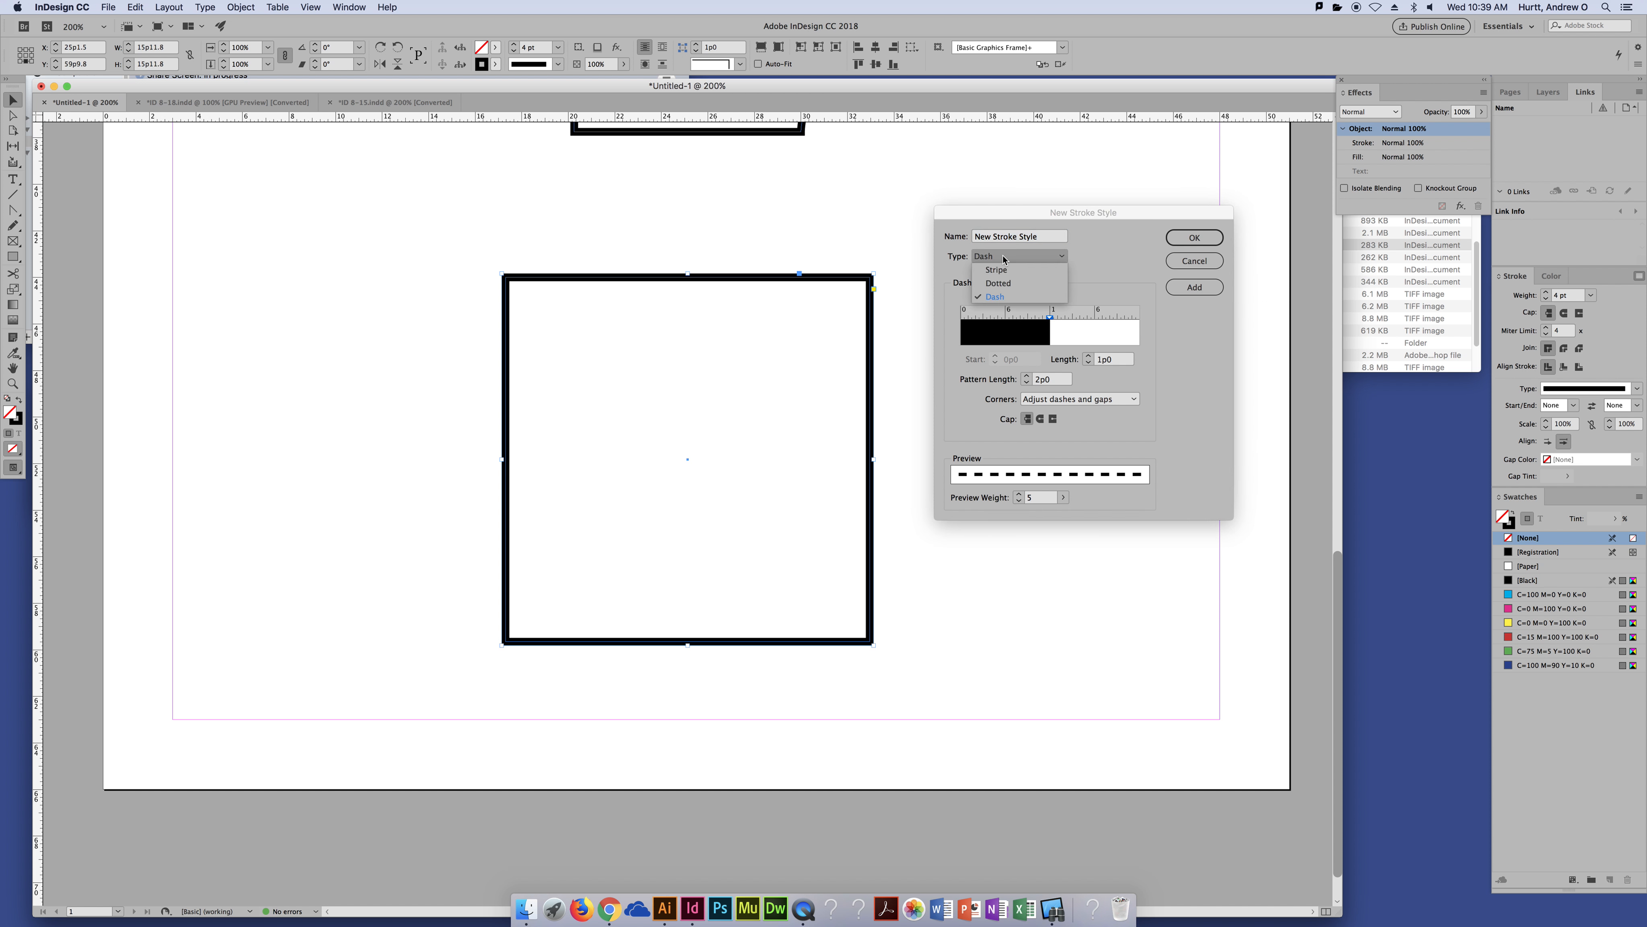
click(1003, 271)
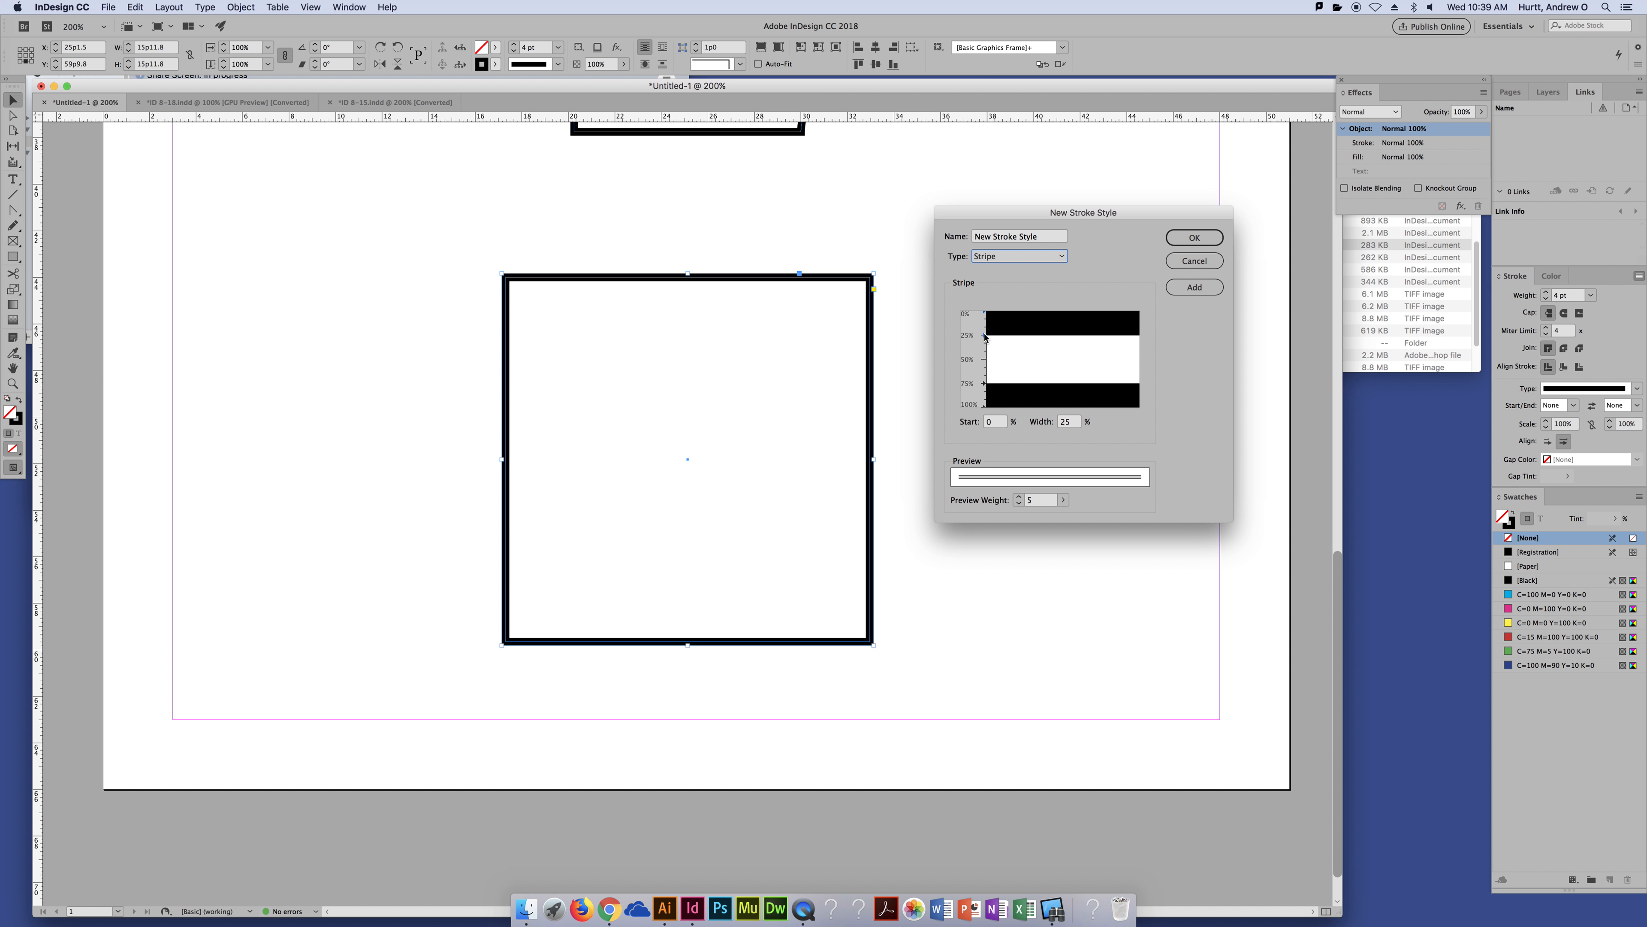
Narrow the two outer stripes of the new stroke style, setting the upper stripe's width to 10%.
drag(984, 336, 984, 321)
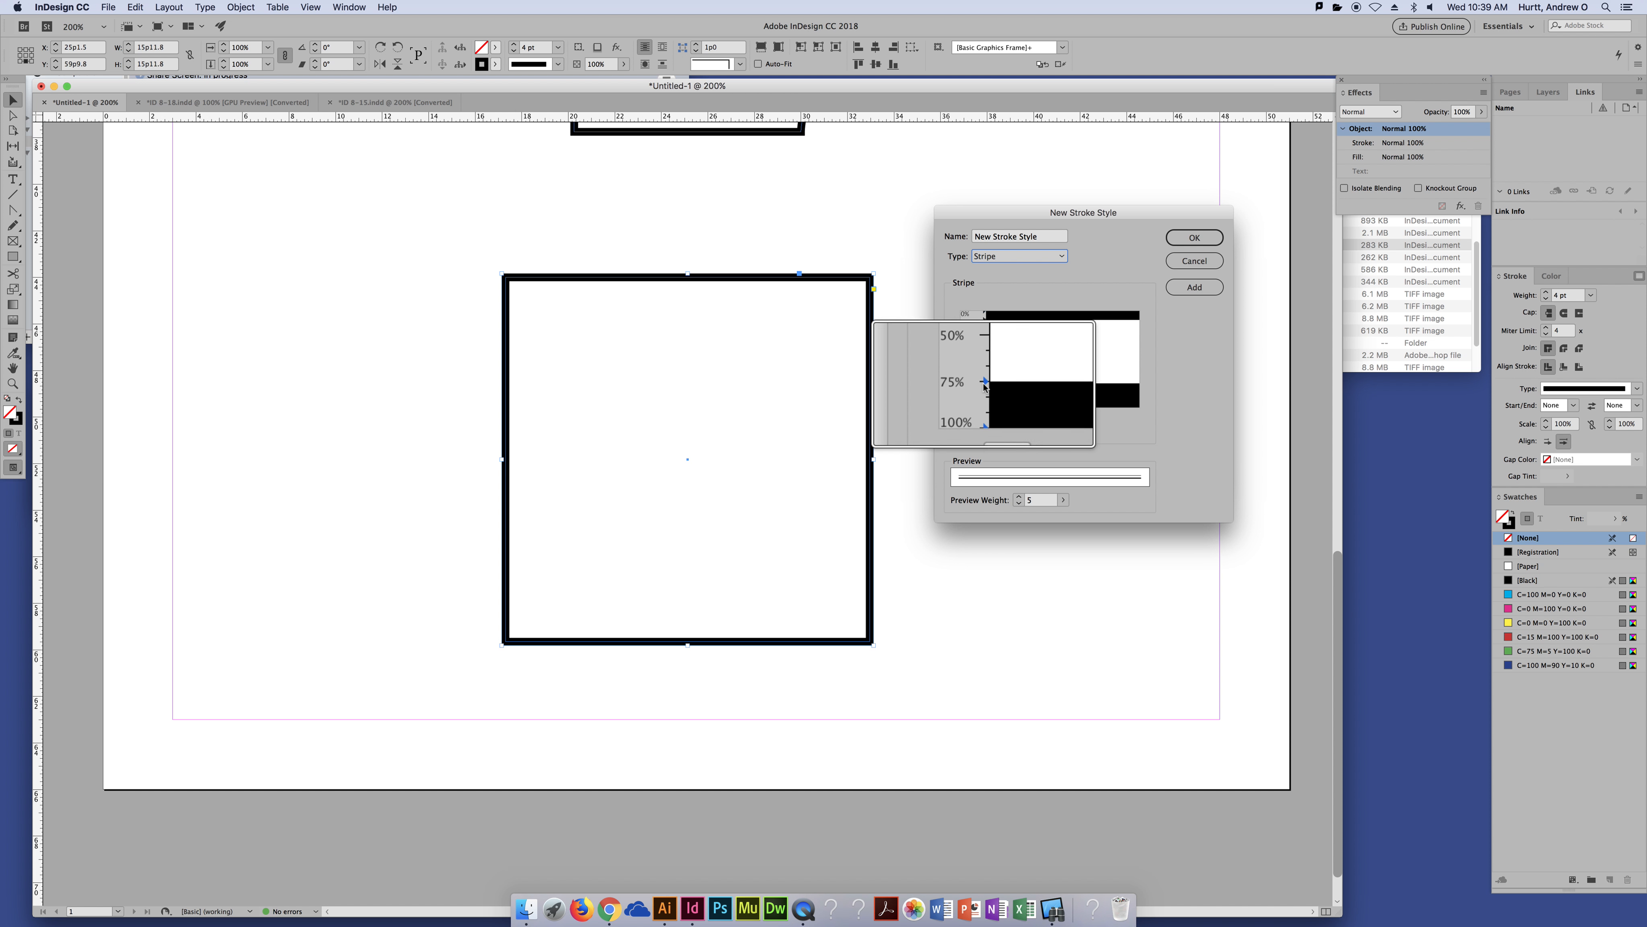
drag(983, 386, 985, 399)
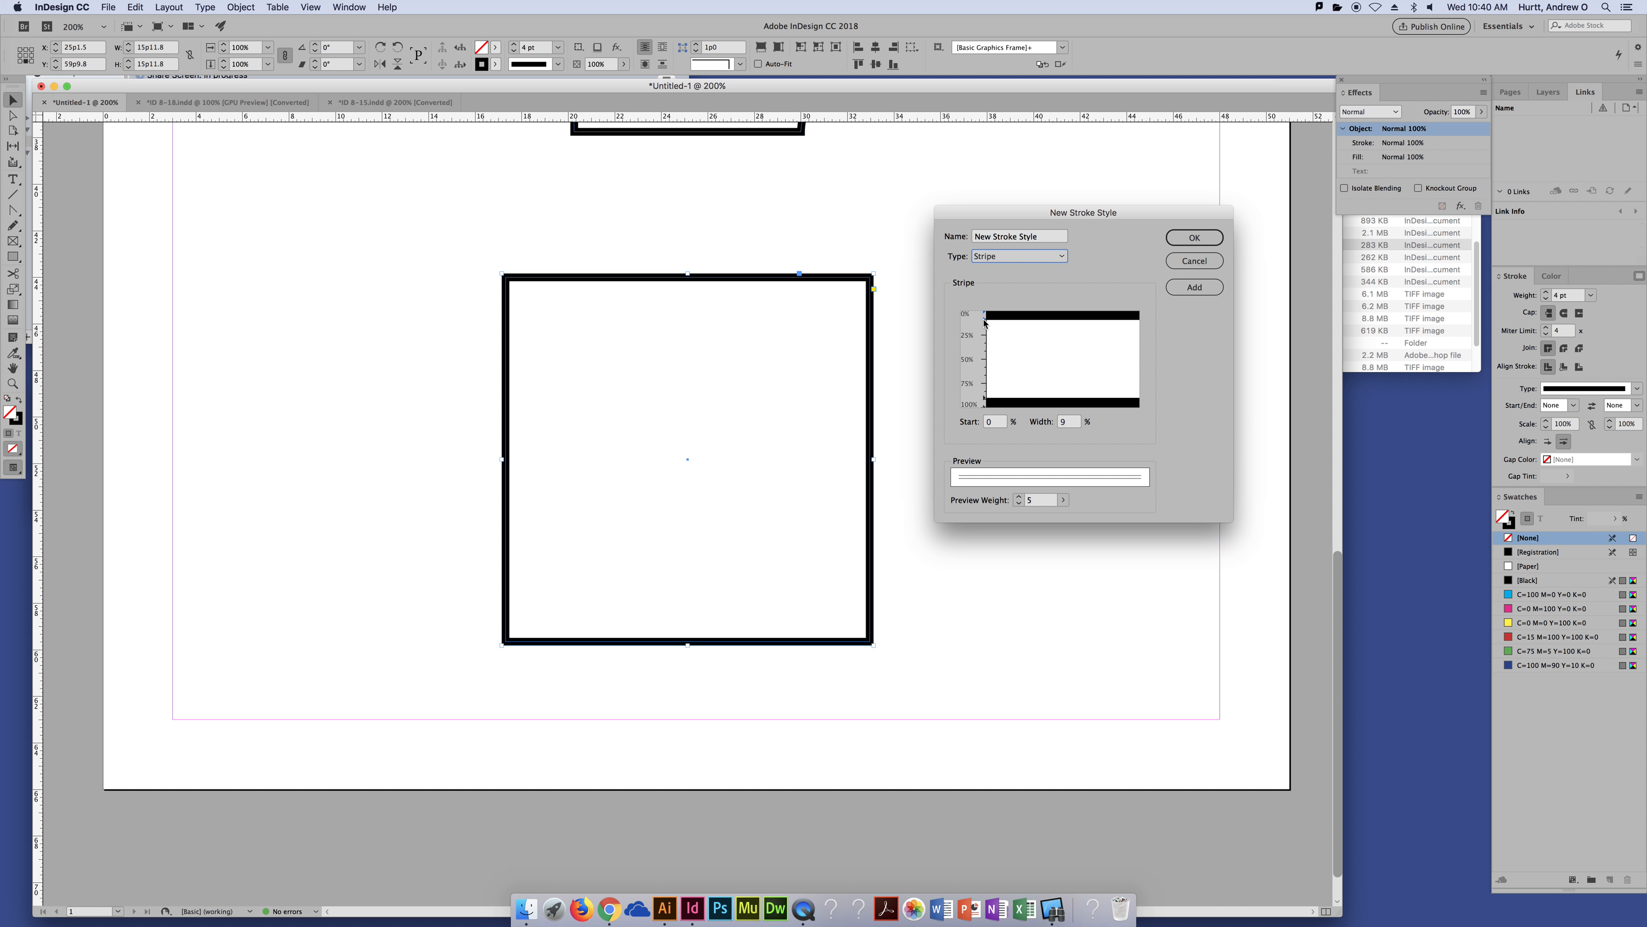
double_click(1070, 420)
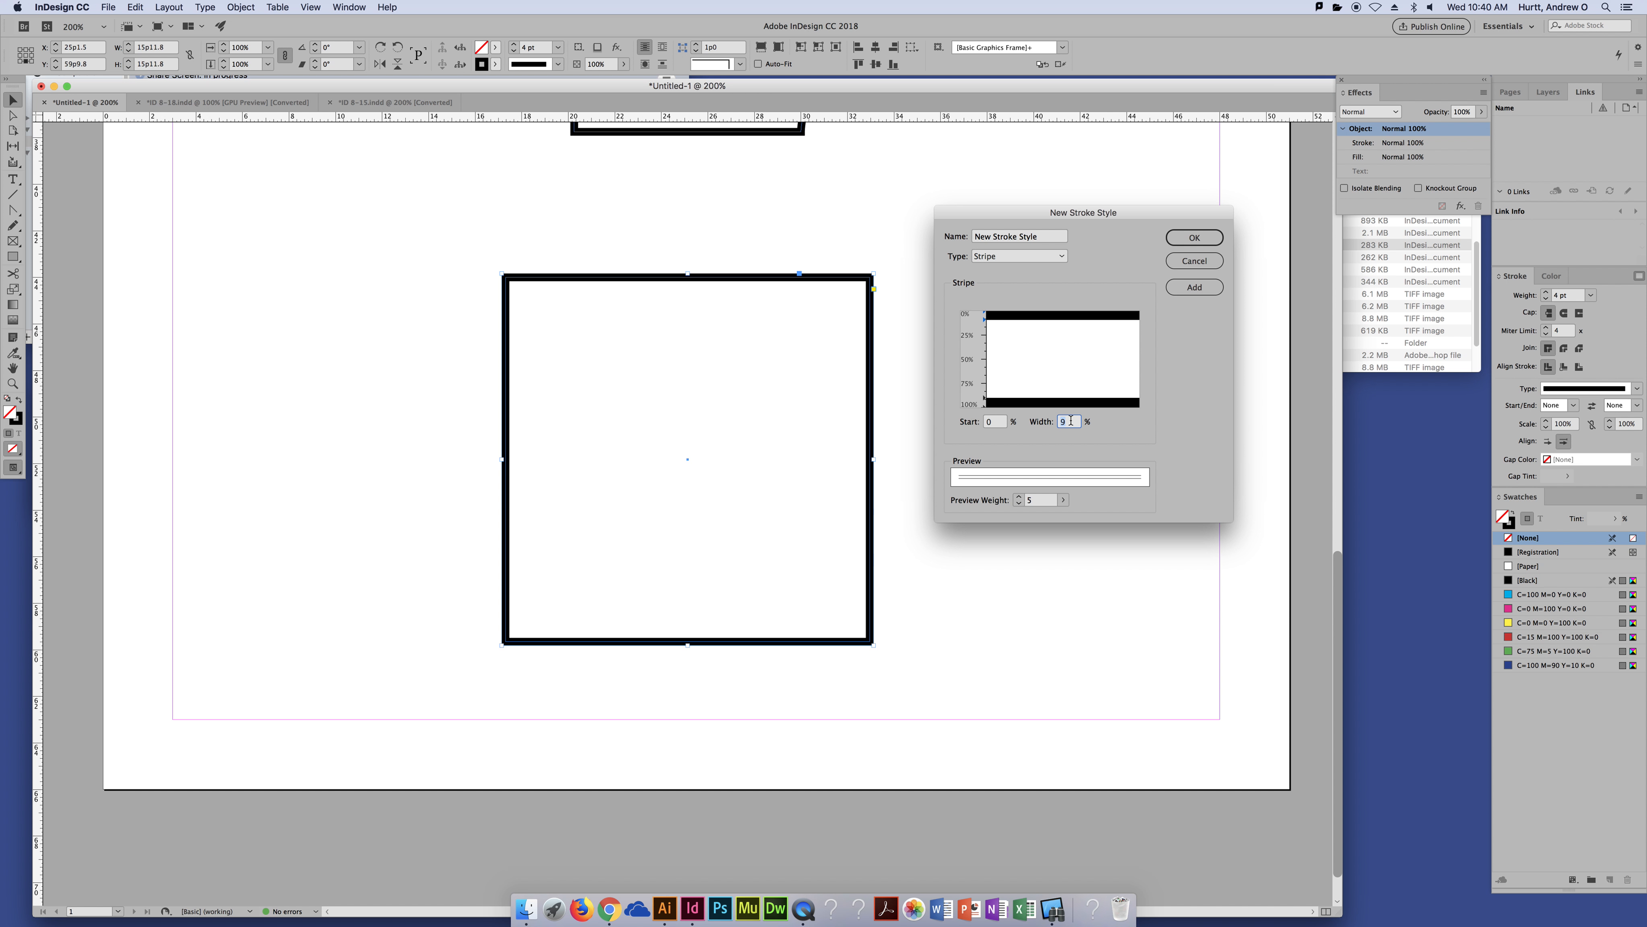
text(10)
key(Tab)
Add a middle stripe to the new stroke style, starting at 25% with a width of 50%.
click(983, 337)
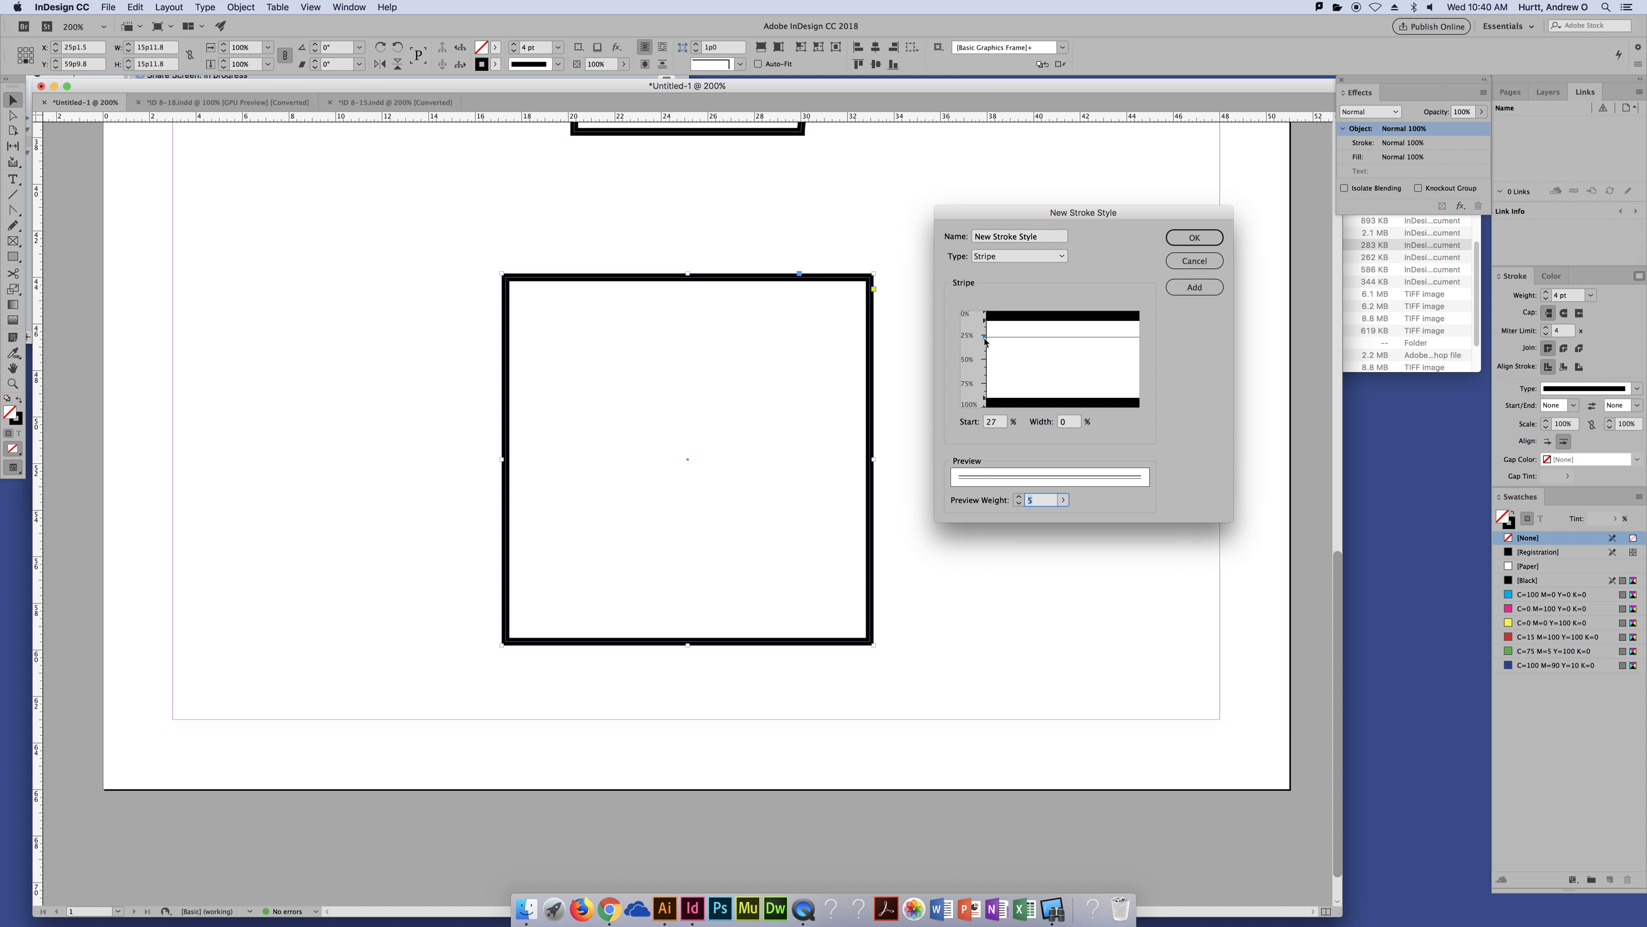
drag(982, 342, 983, 380)
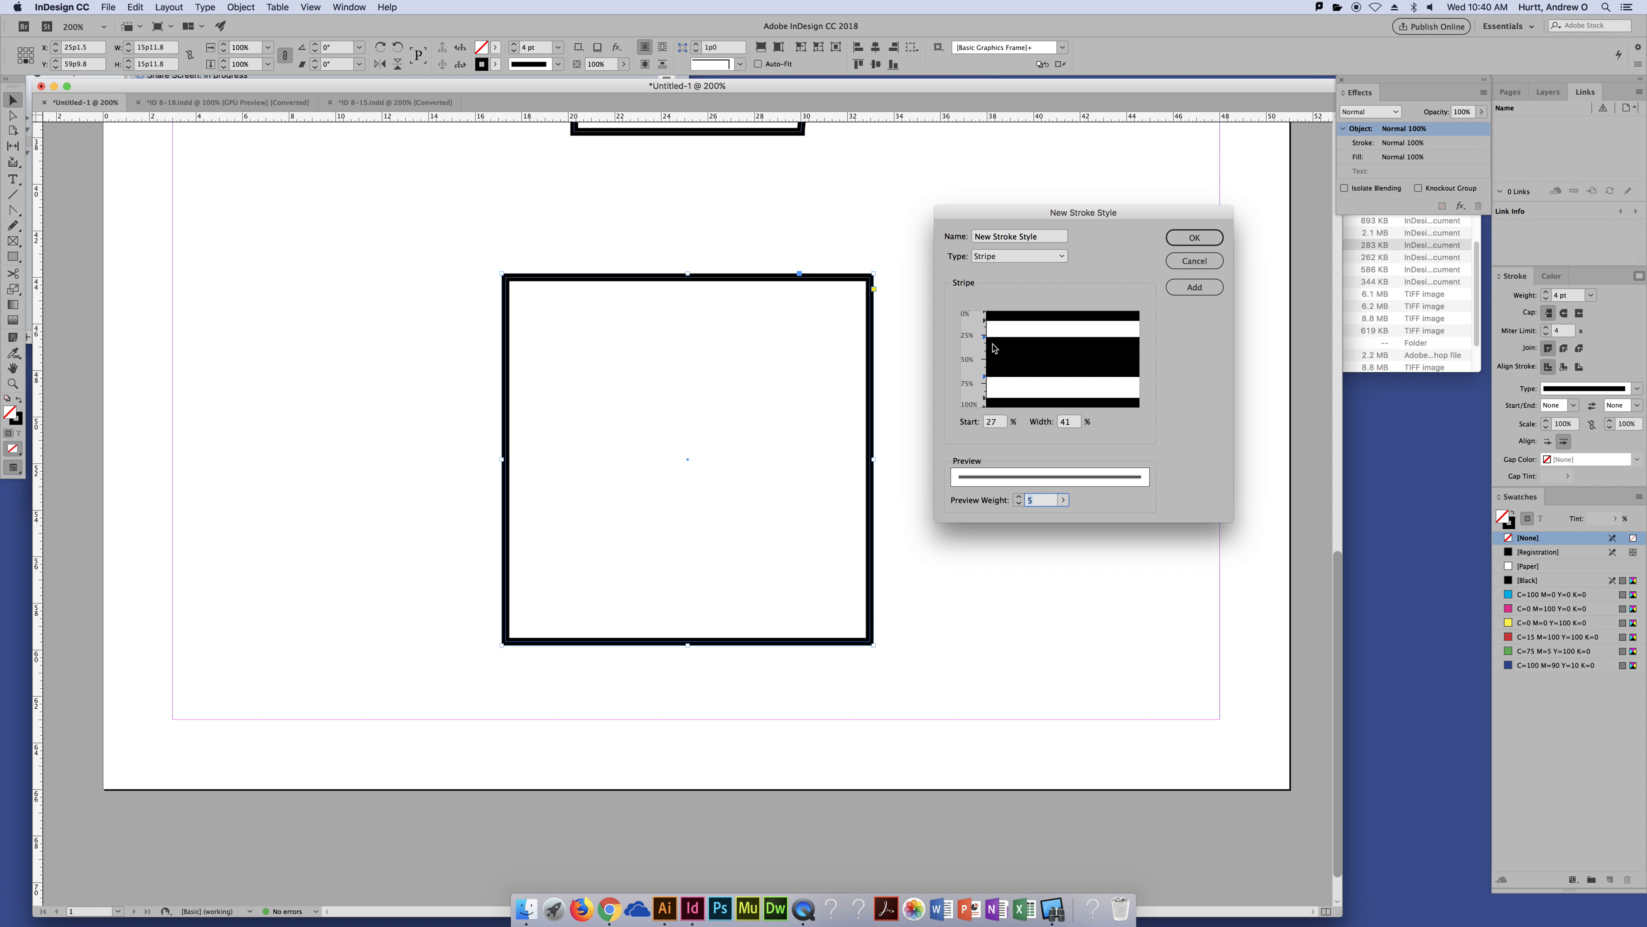
click(993, 421)
text(25)
drag(984, 377, 988, 388)
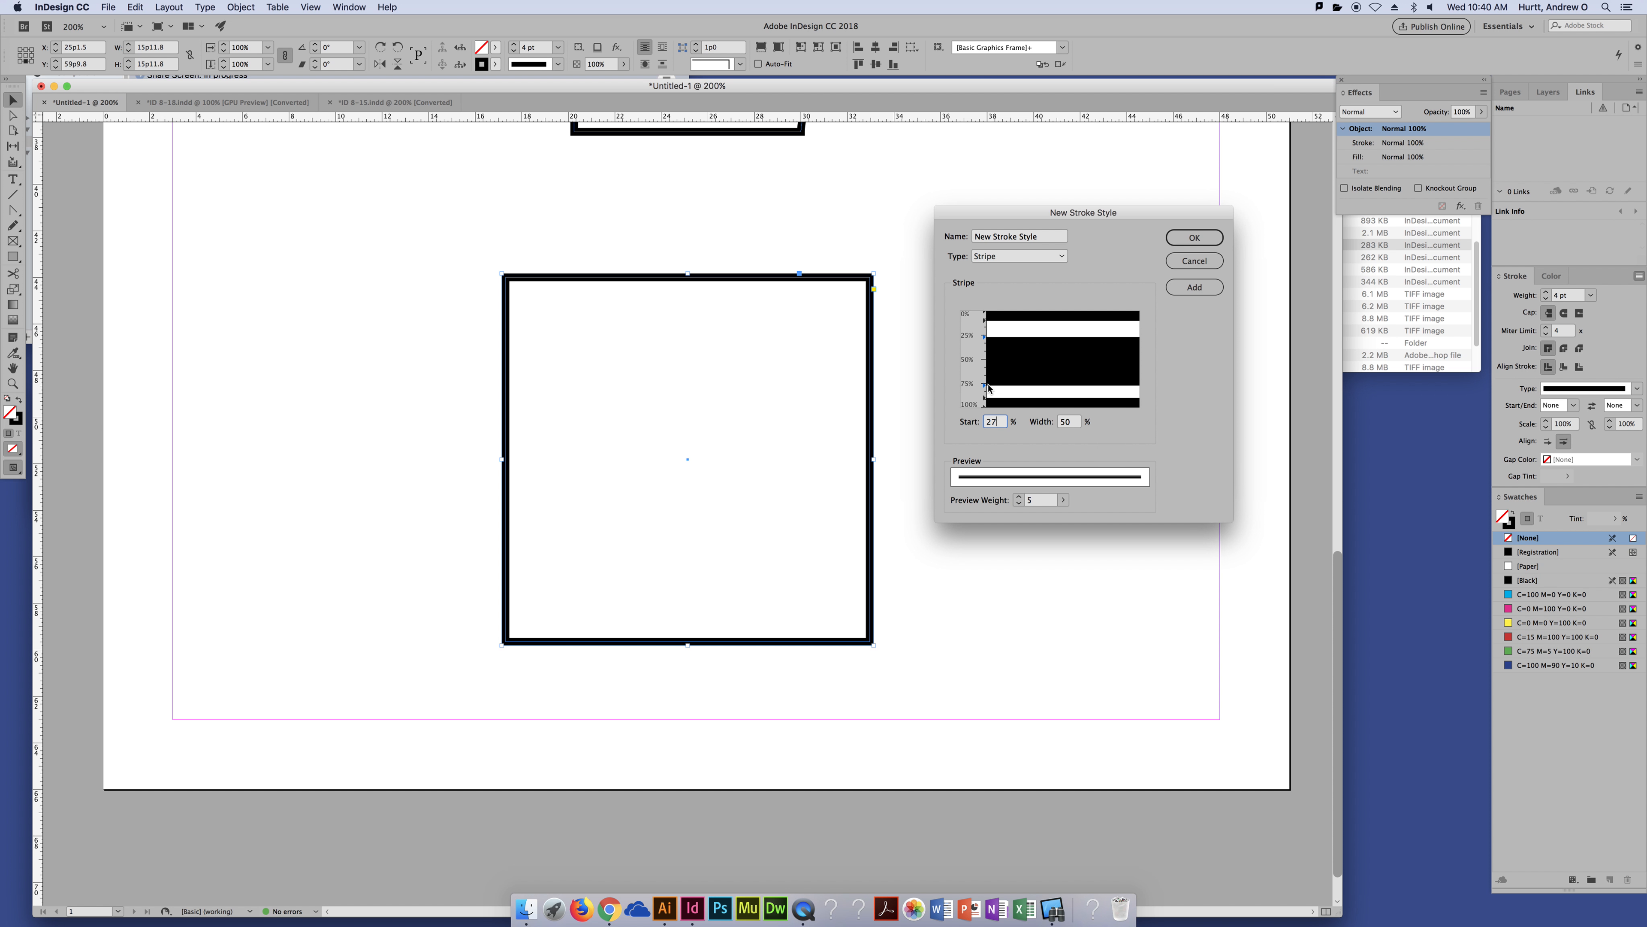
key(BackSpace)
key(BackSpace)
text(25)
key(Tab)
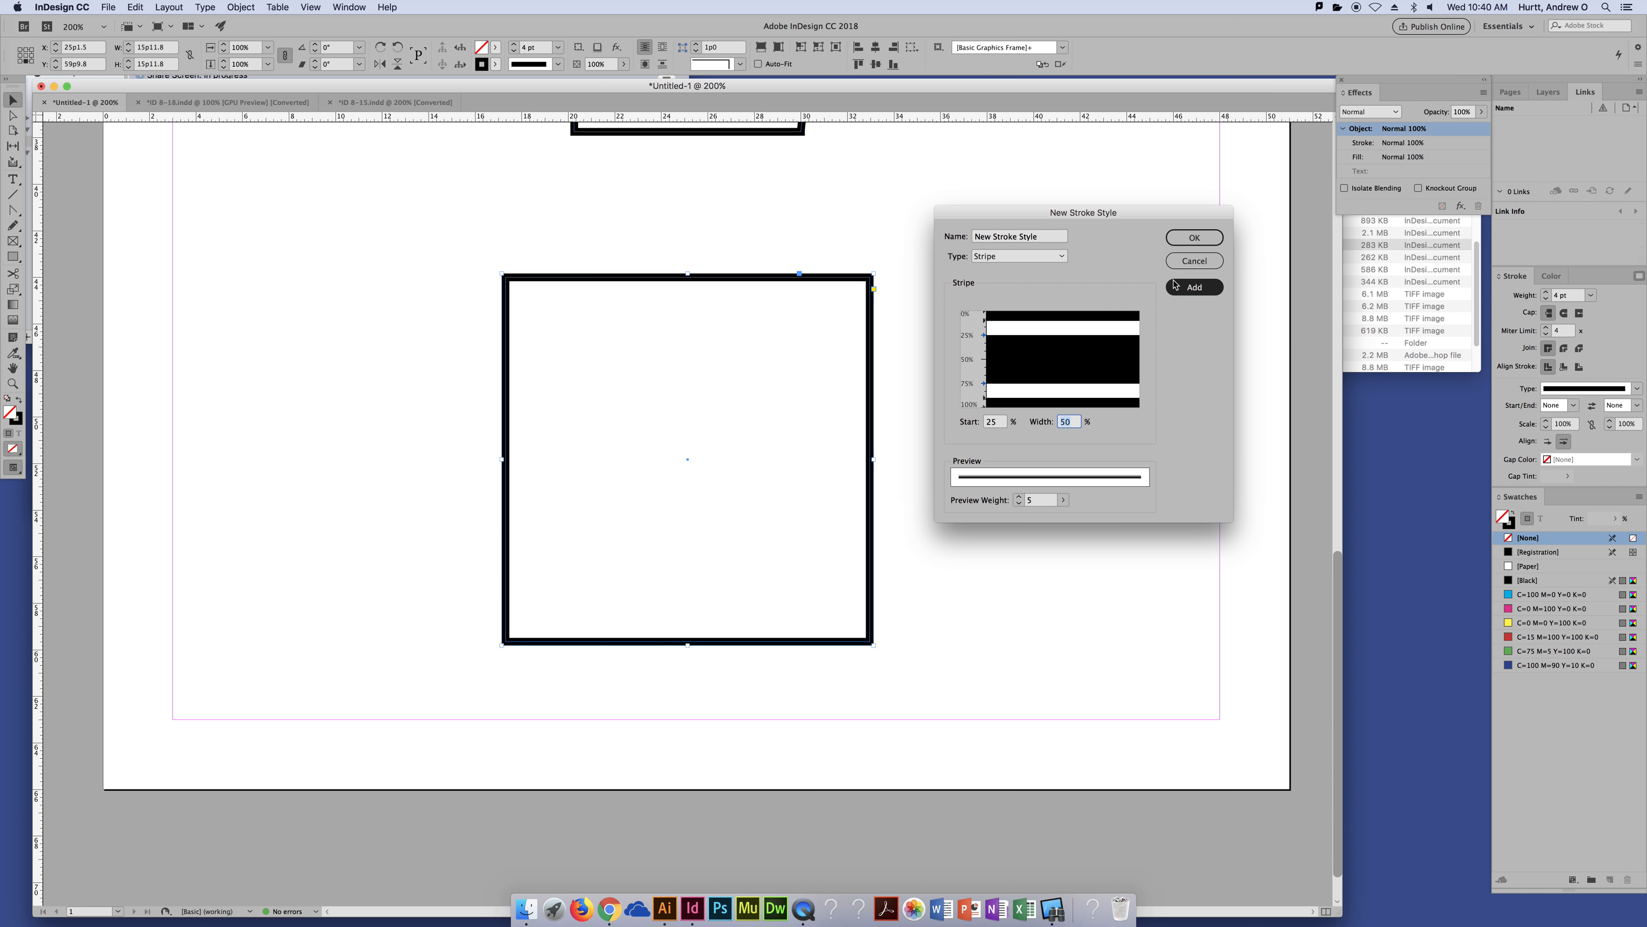
Name the new stroke style Three and save it to the document's stroke styles.
click(1032, 238)
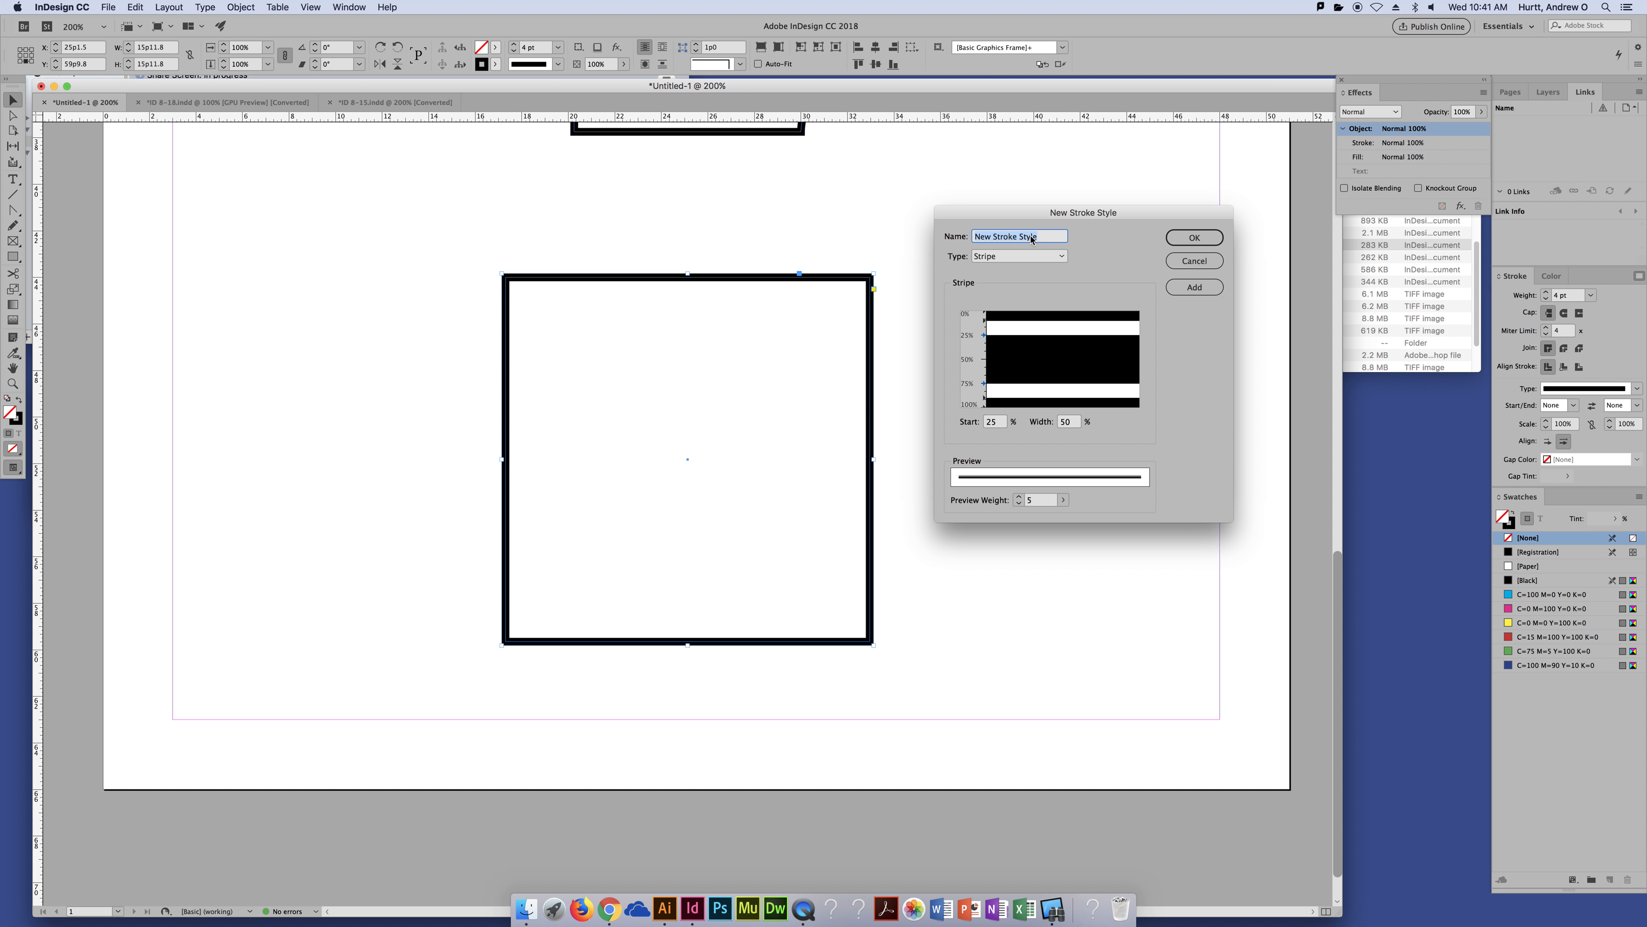
text(Three)
click(1203, 244)
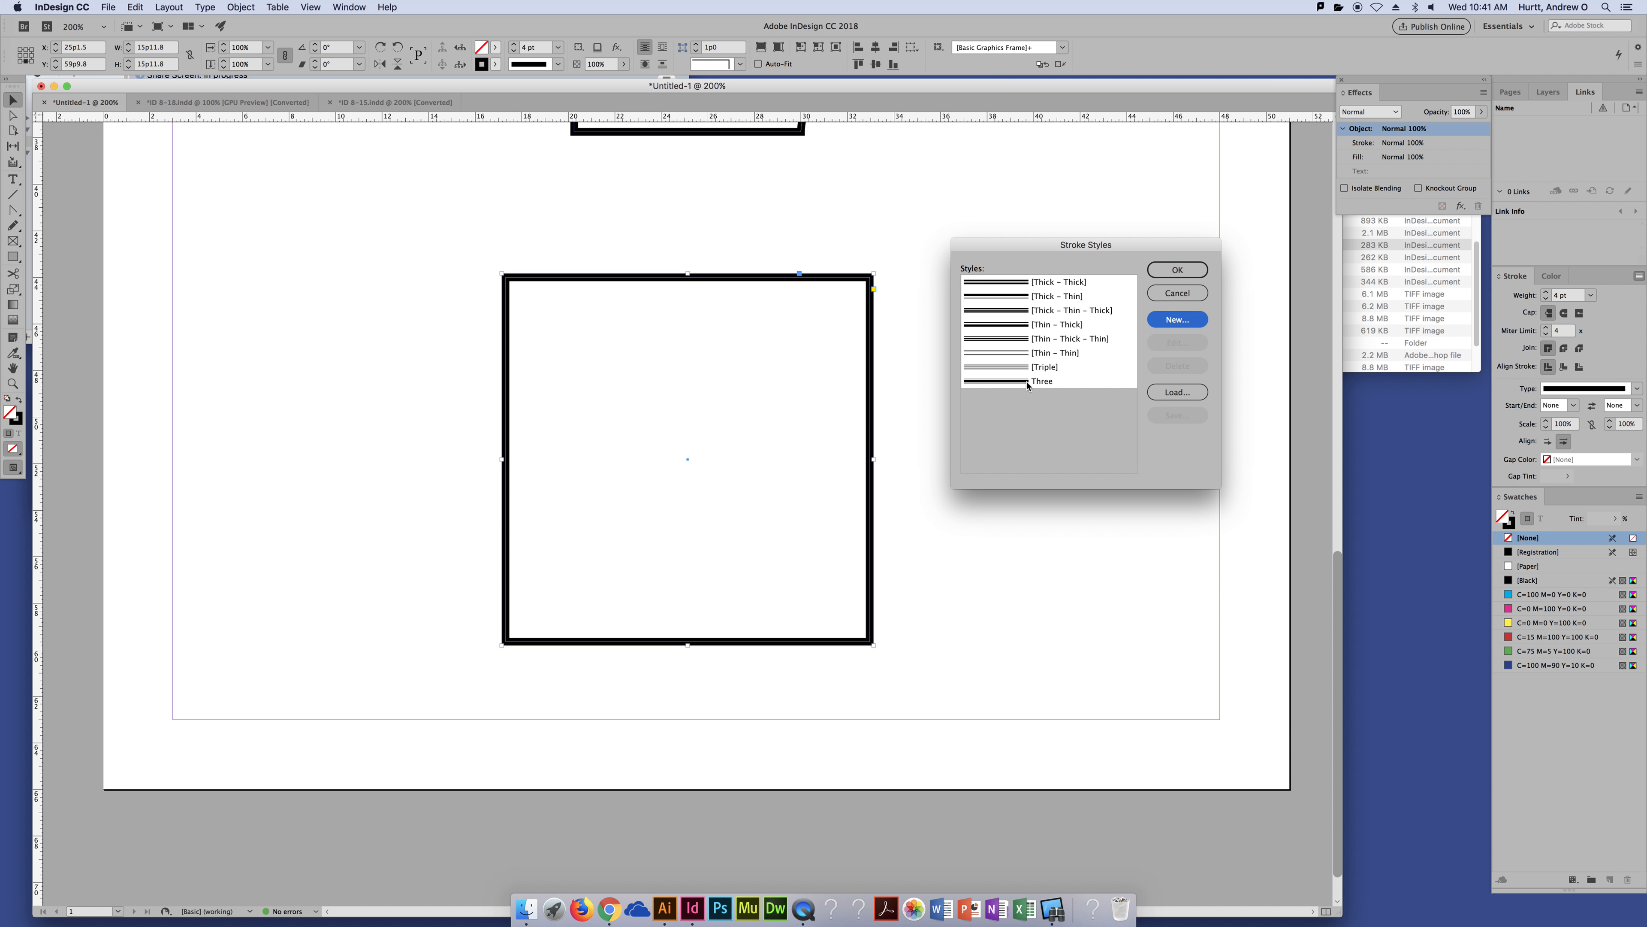
click(1165, 271)
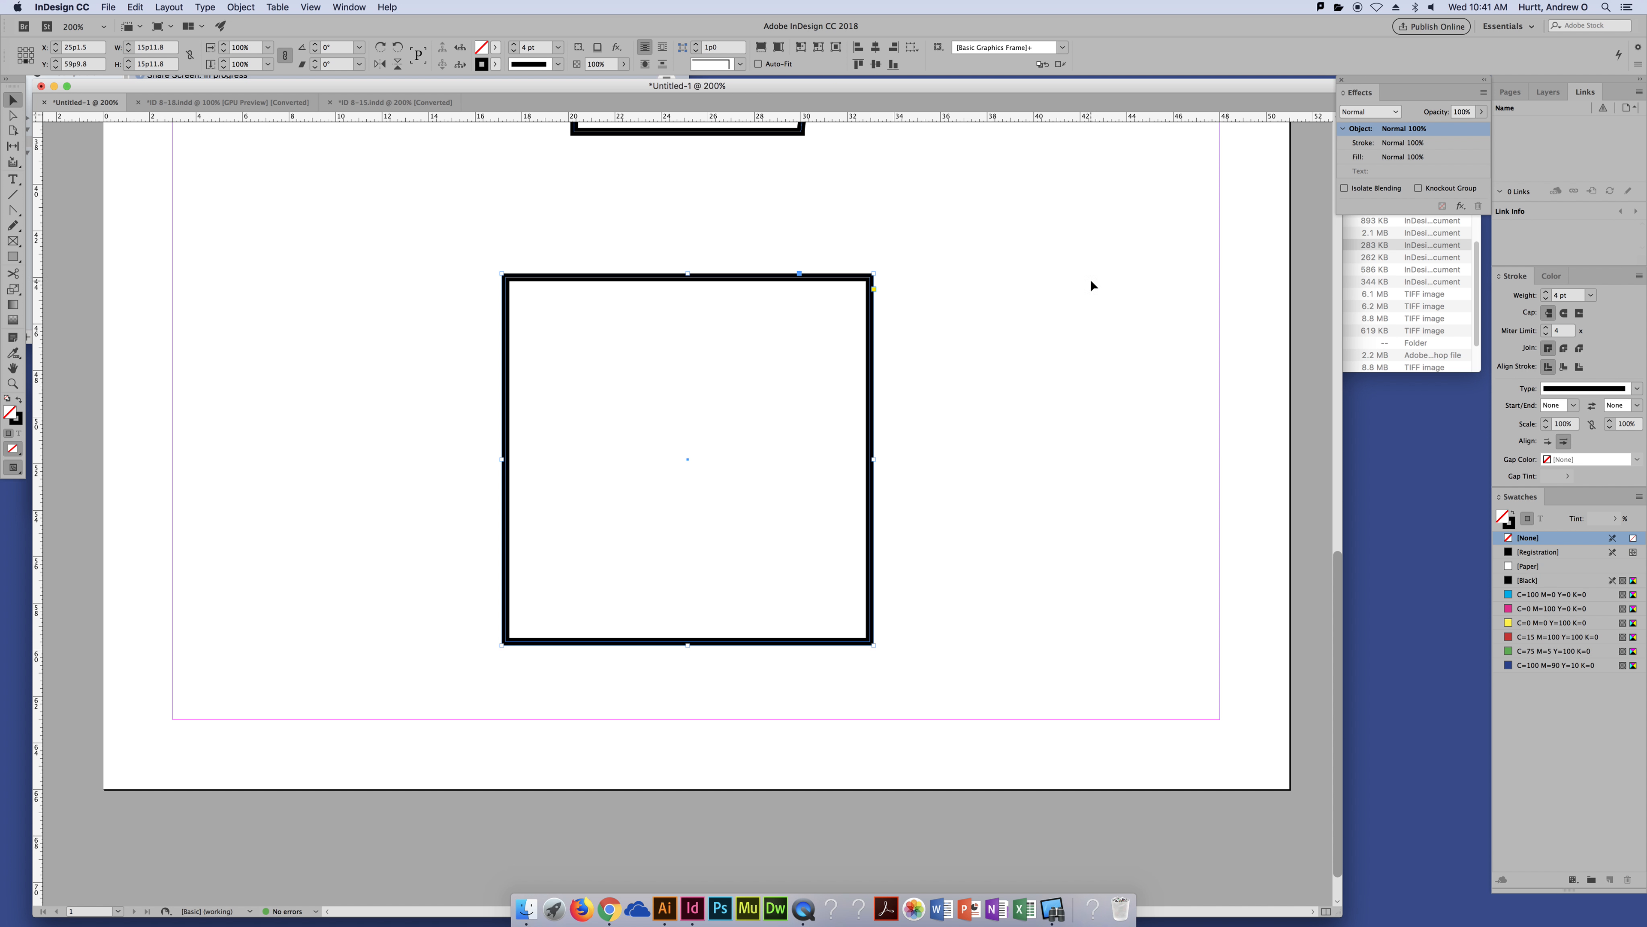
Apply the Three stroke type to the selected square frame, raise its weight to 9 pt, and deselect it.
click(1637, 388)
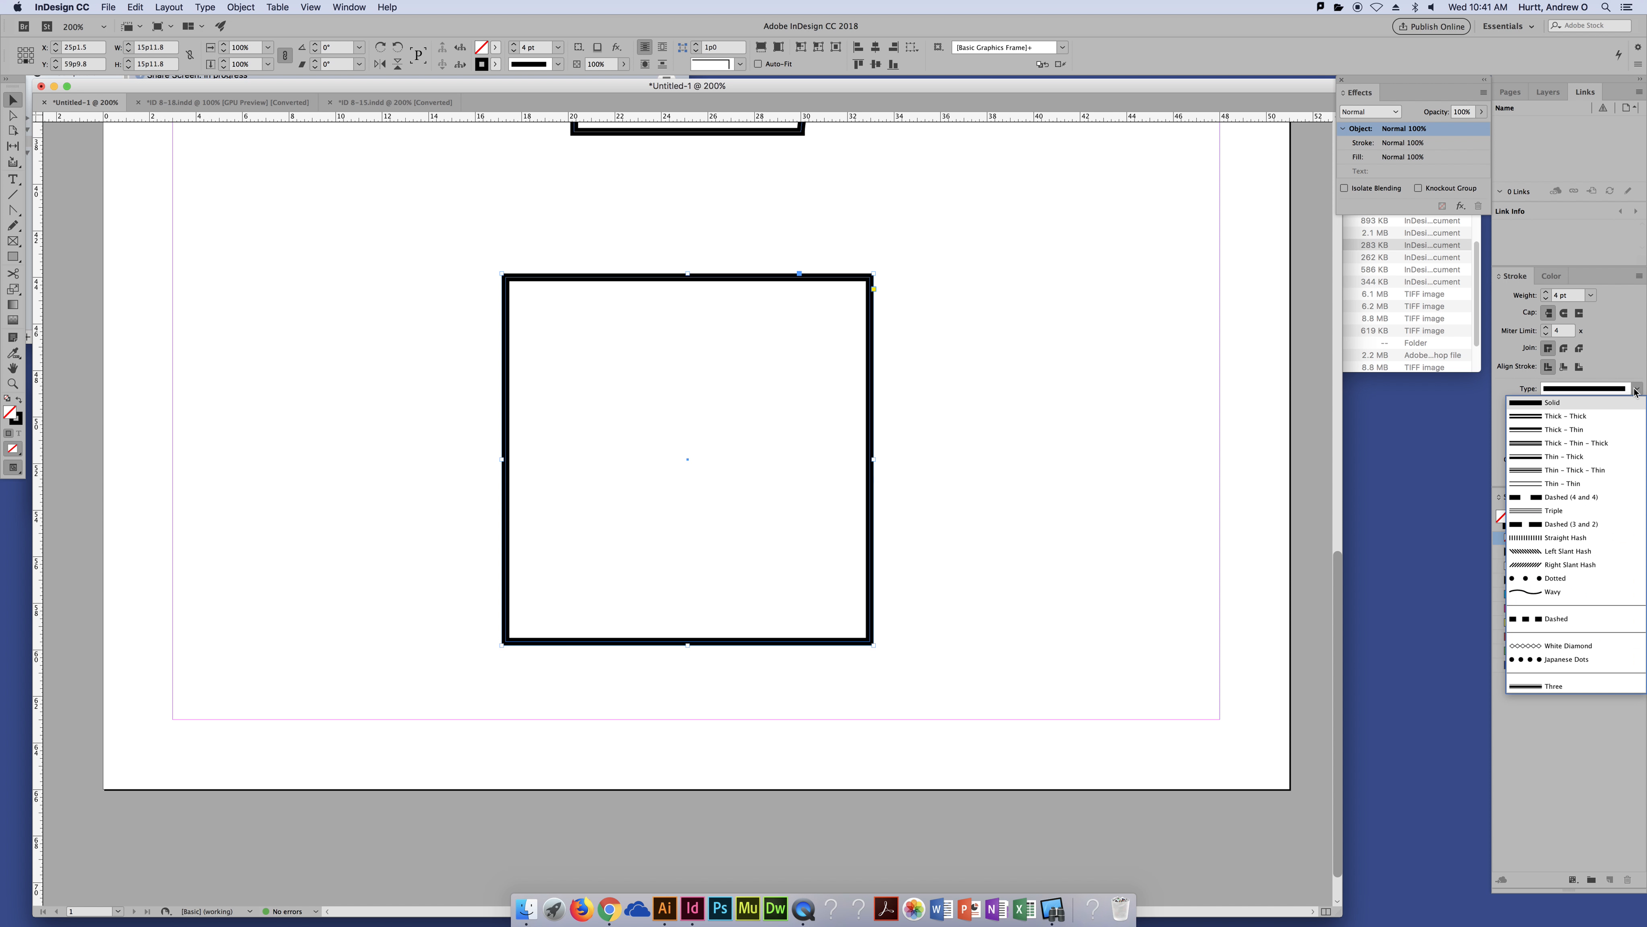
click(1558, 687)
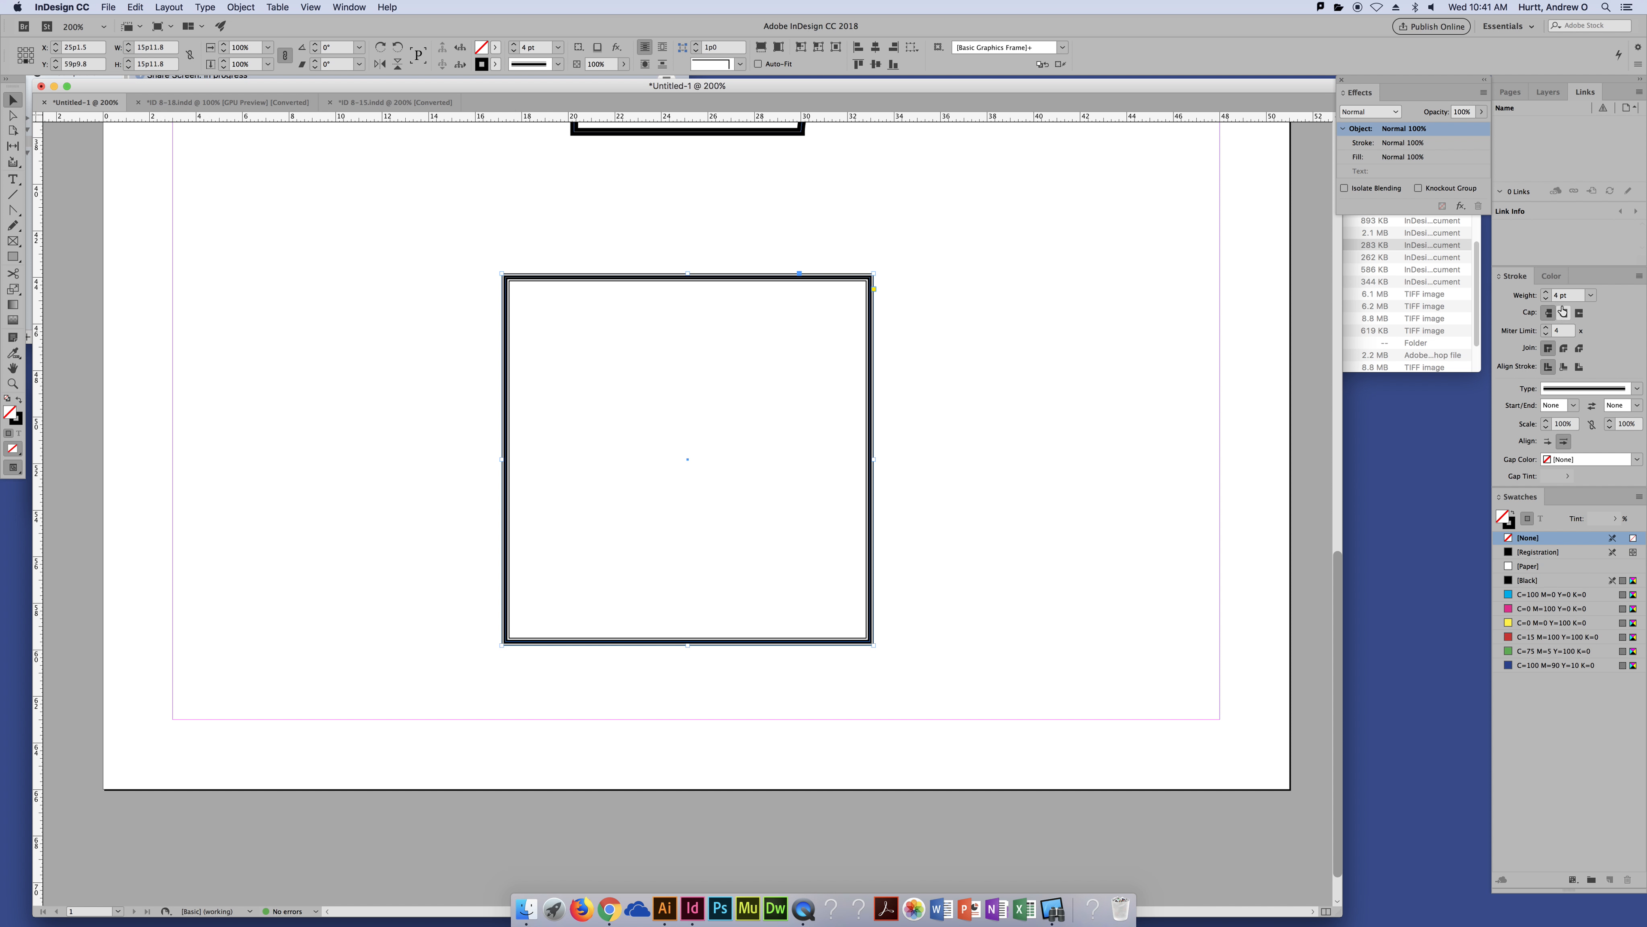
click(1545, 291)
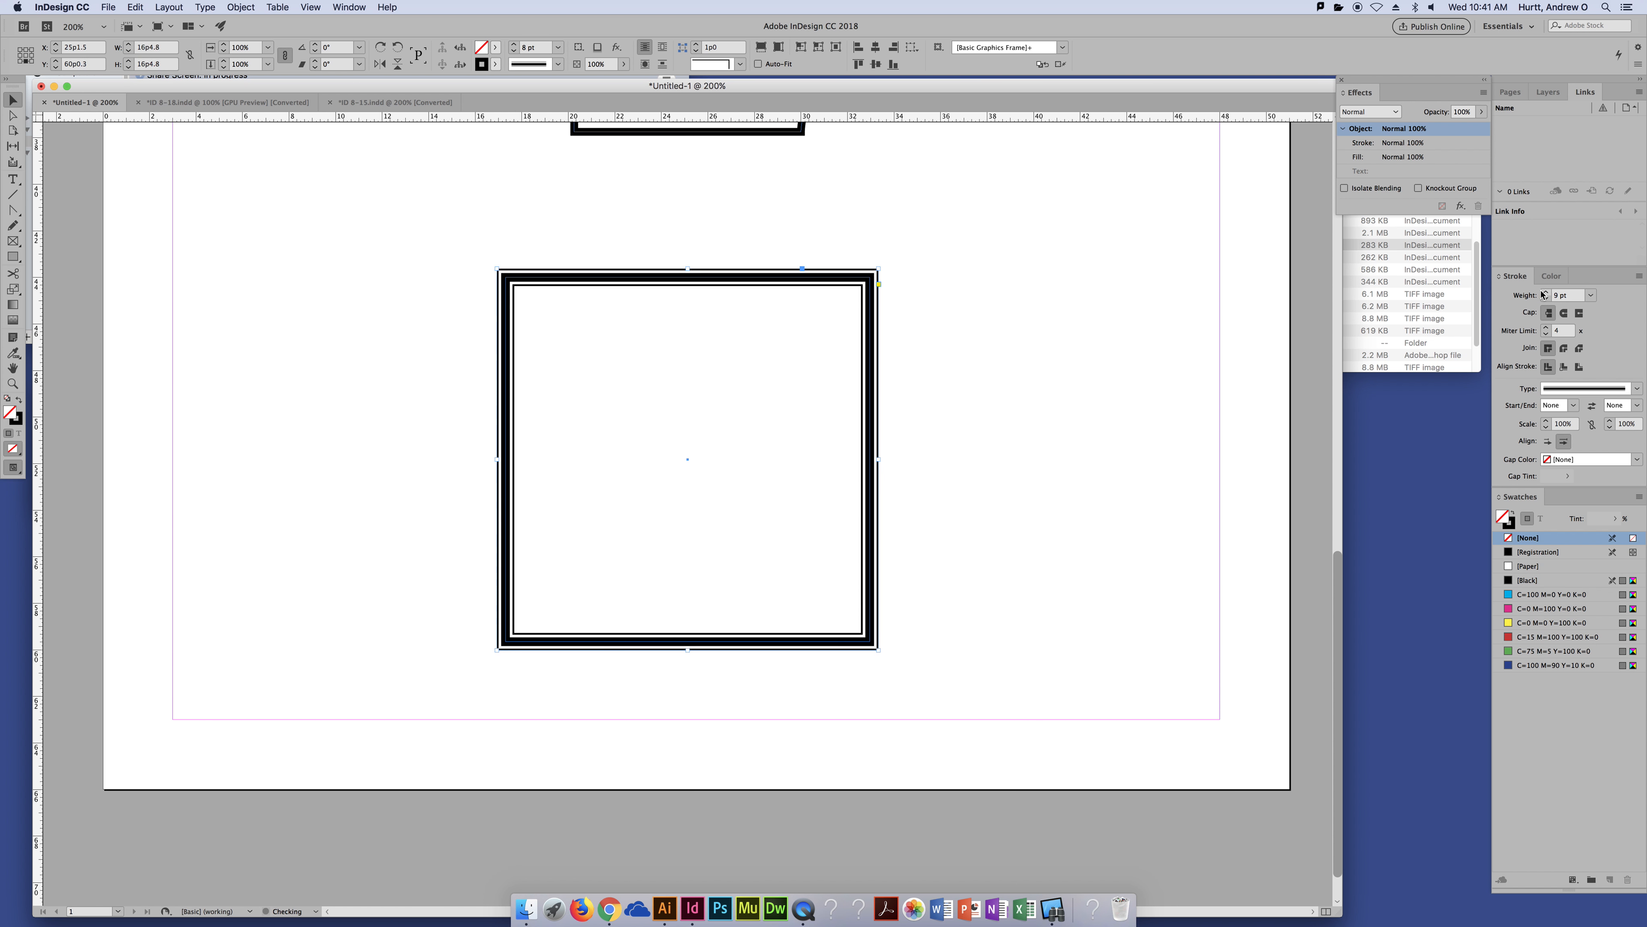
click(1546, 291)
click(1018, 387)
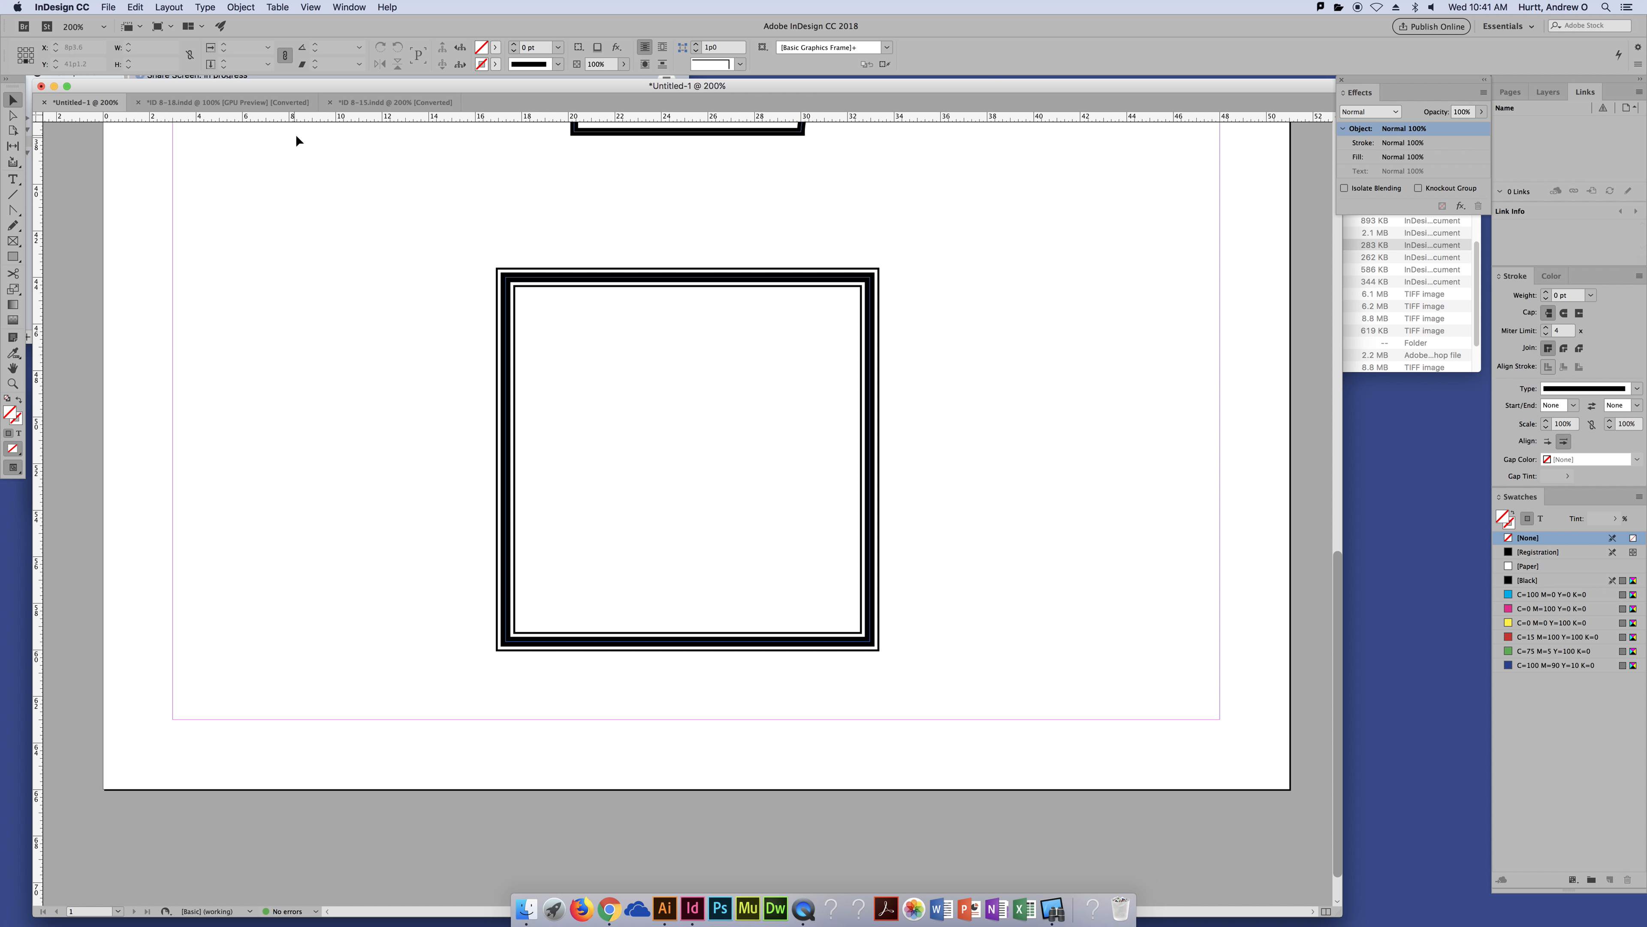
Switch to the ID 8-15.indd document and select the waterfall photo's frame.
click(256, 104)
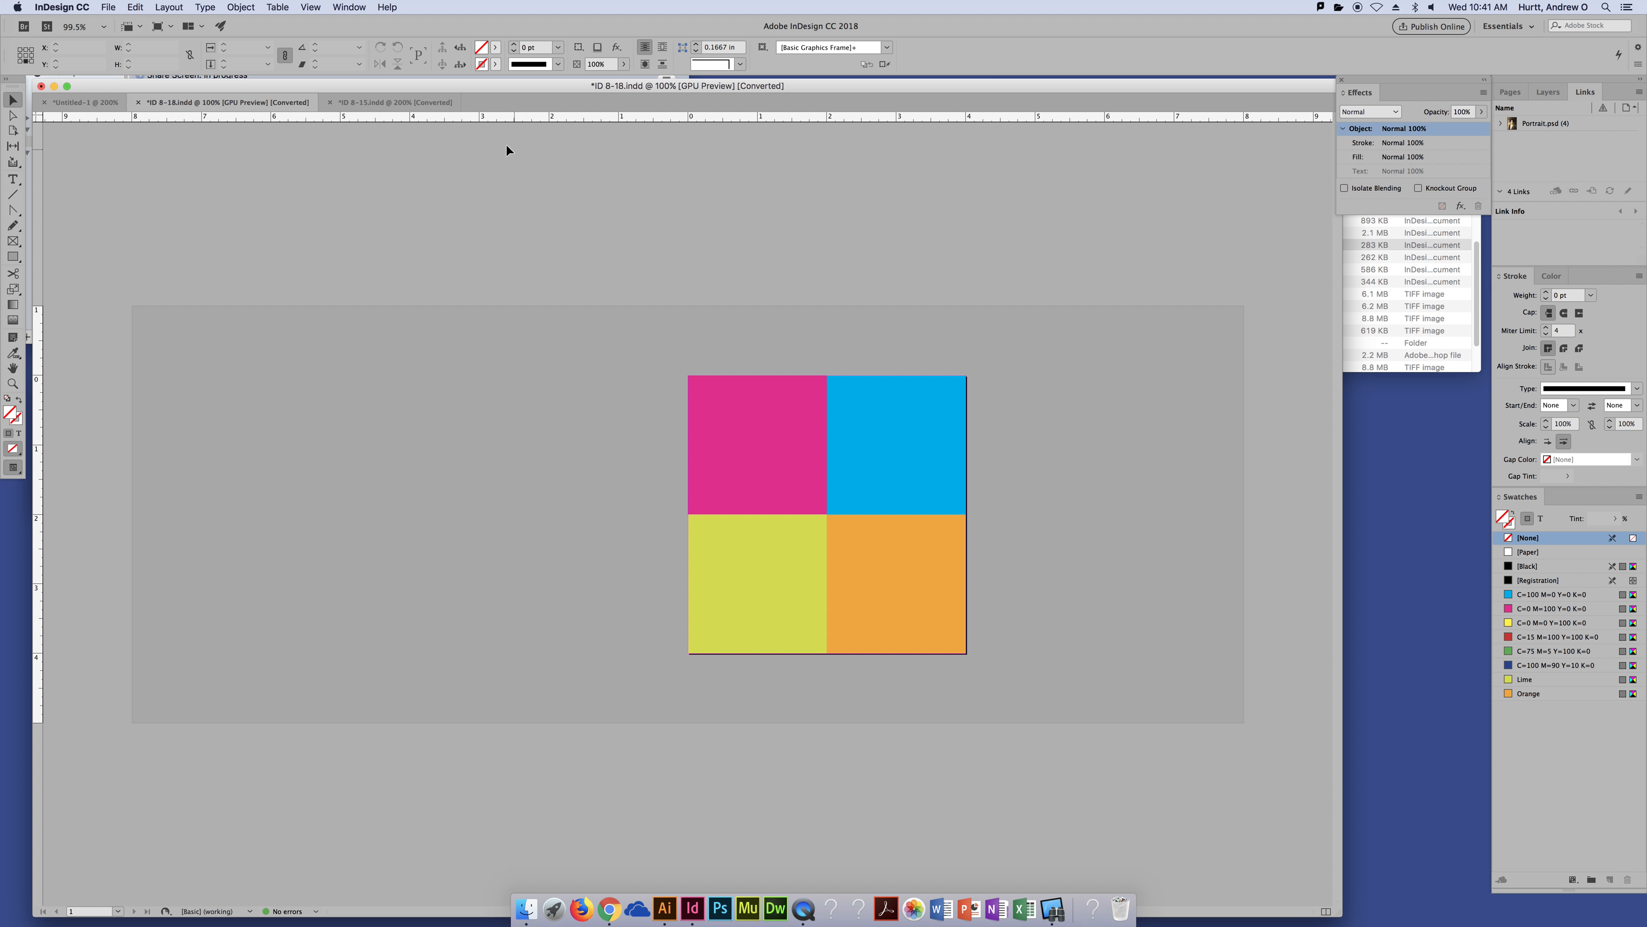
click(393, 103)
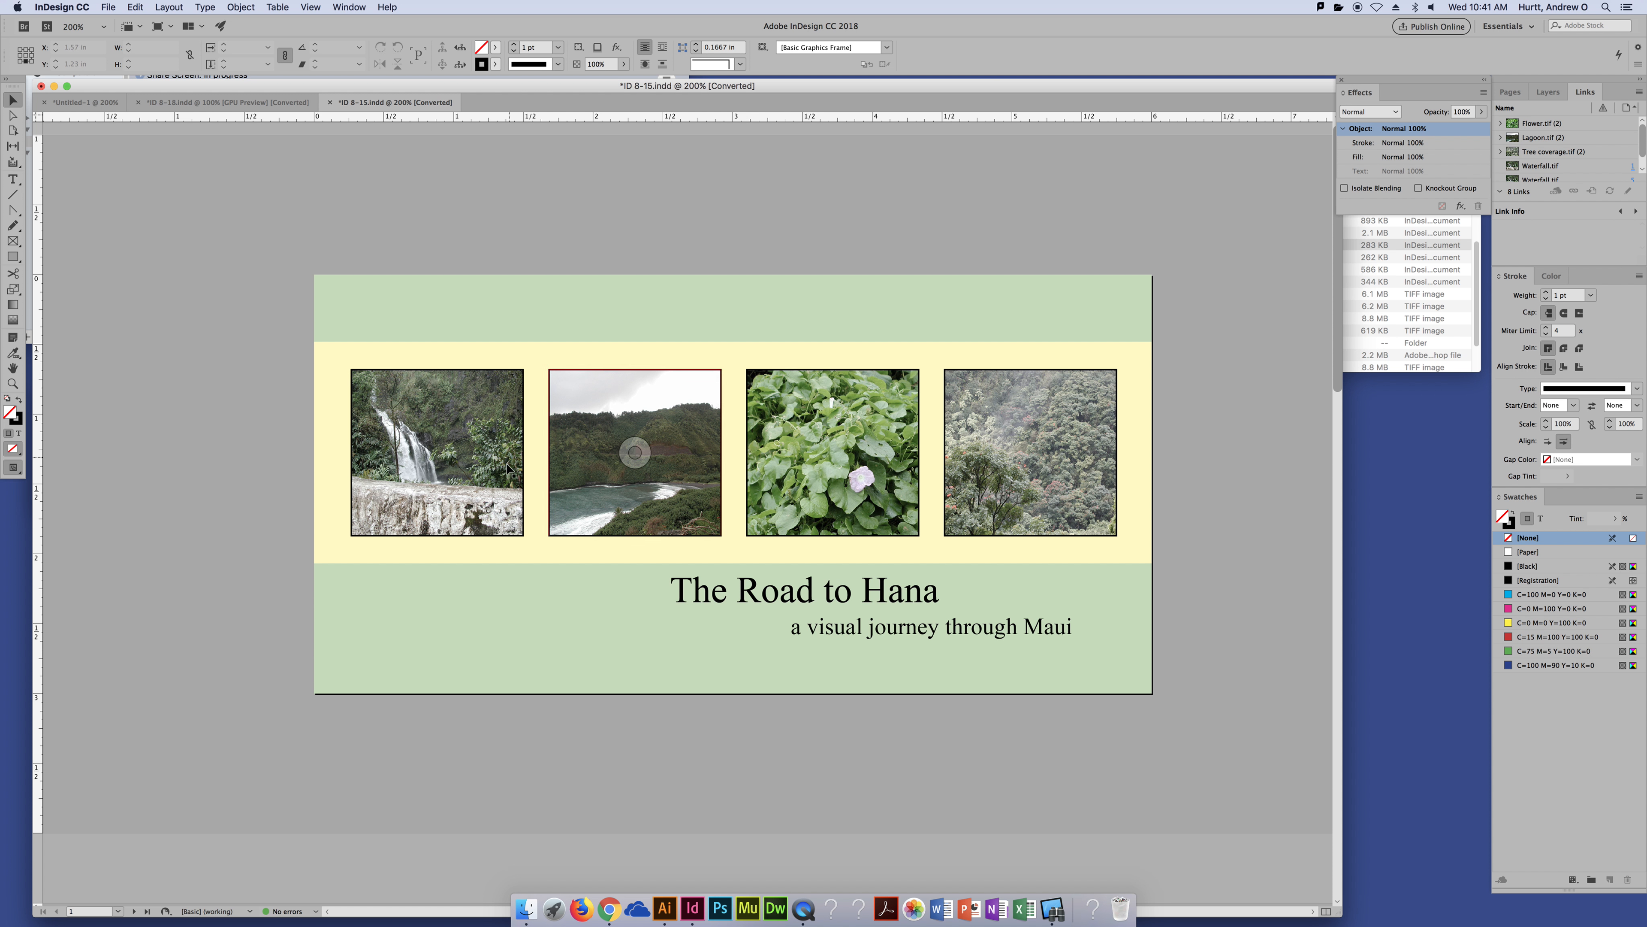
click(488, 458)
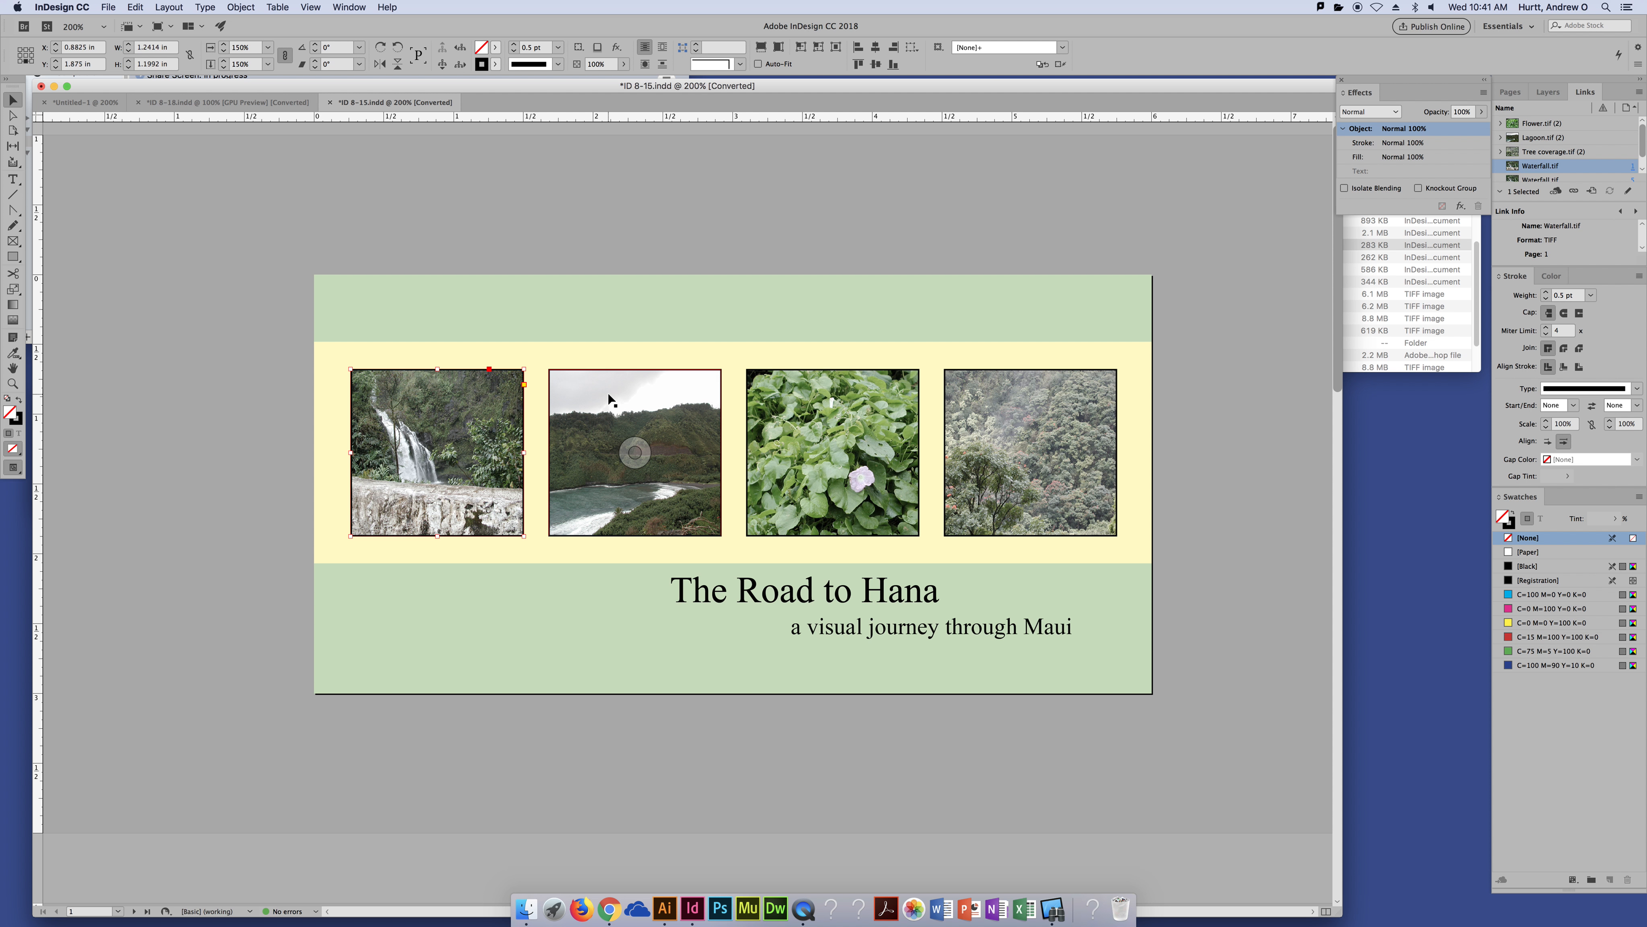
Try the preset rounded corner shape on the waterfall photo's frame, undo it, and deselect the frame.
click(524, 384)
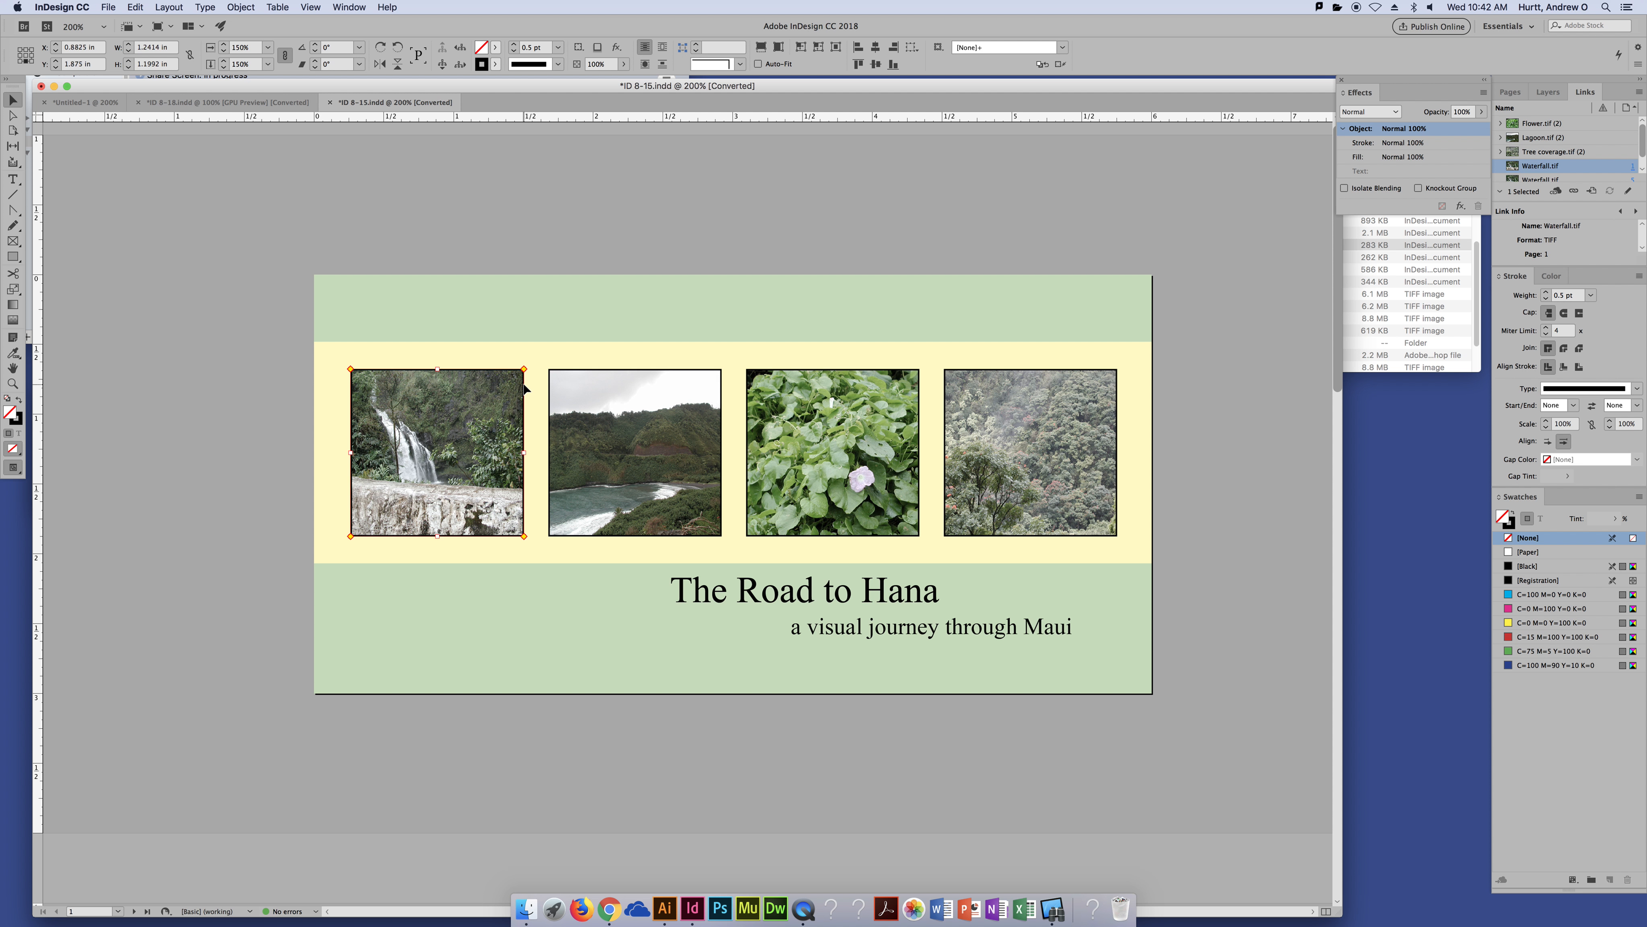
click(740, 65)
click(745, 147)
click(485, 251)
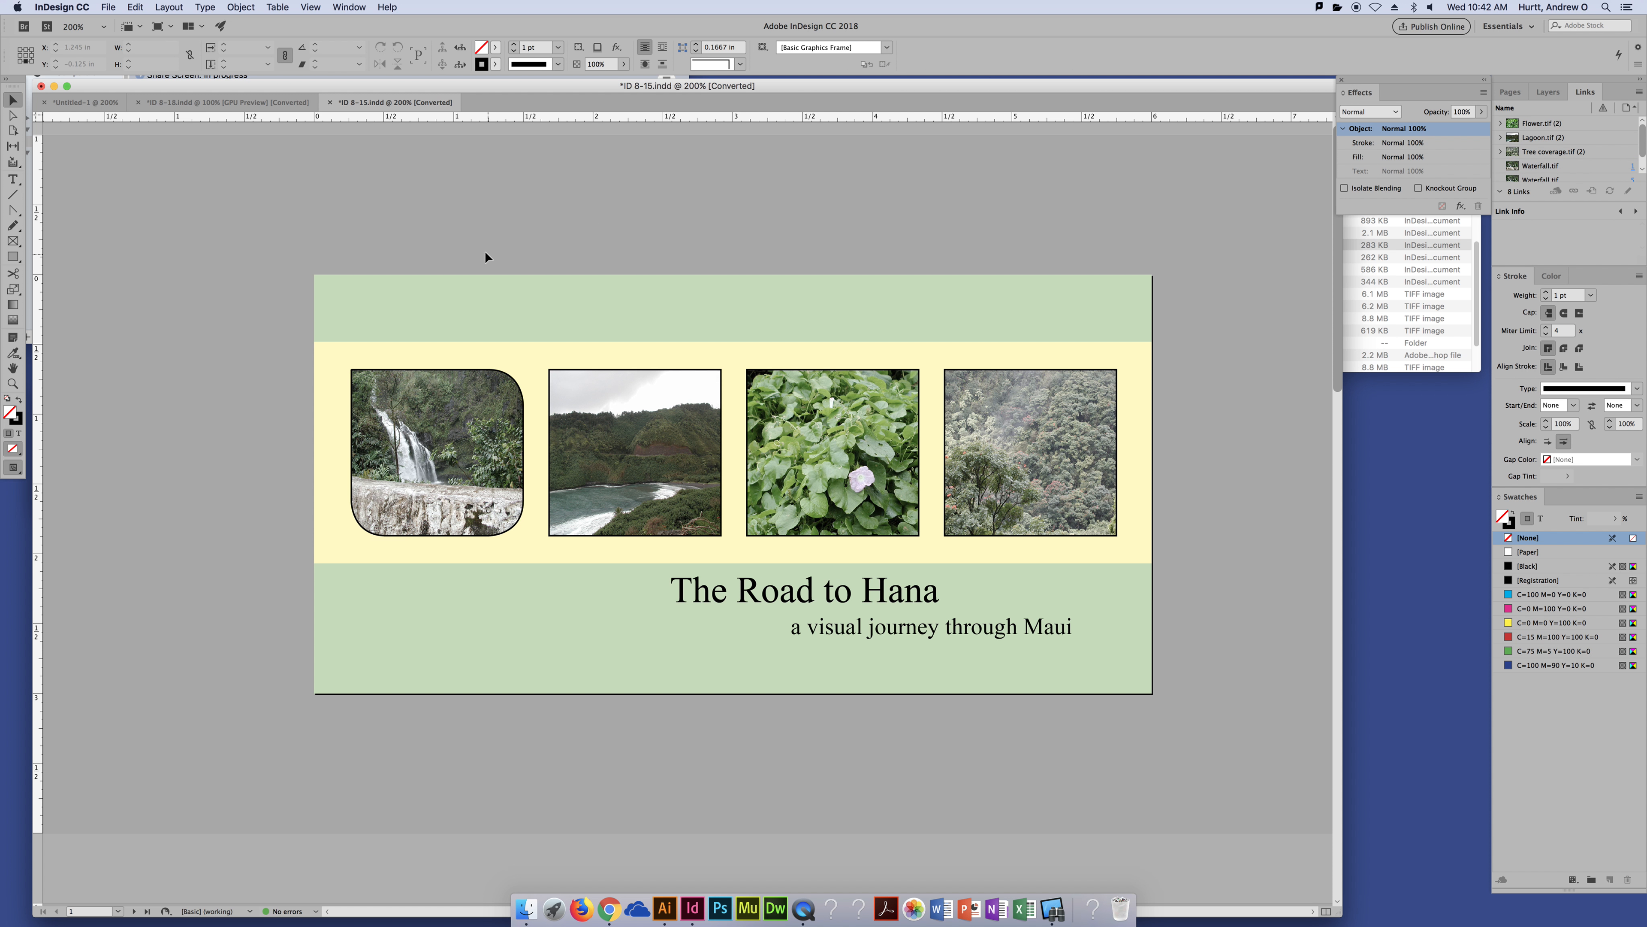
click(454, 414)
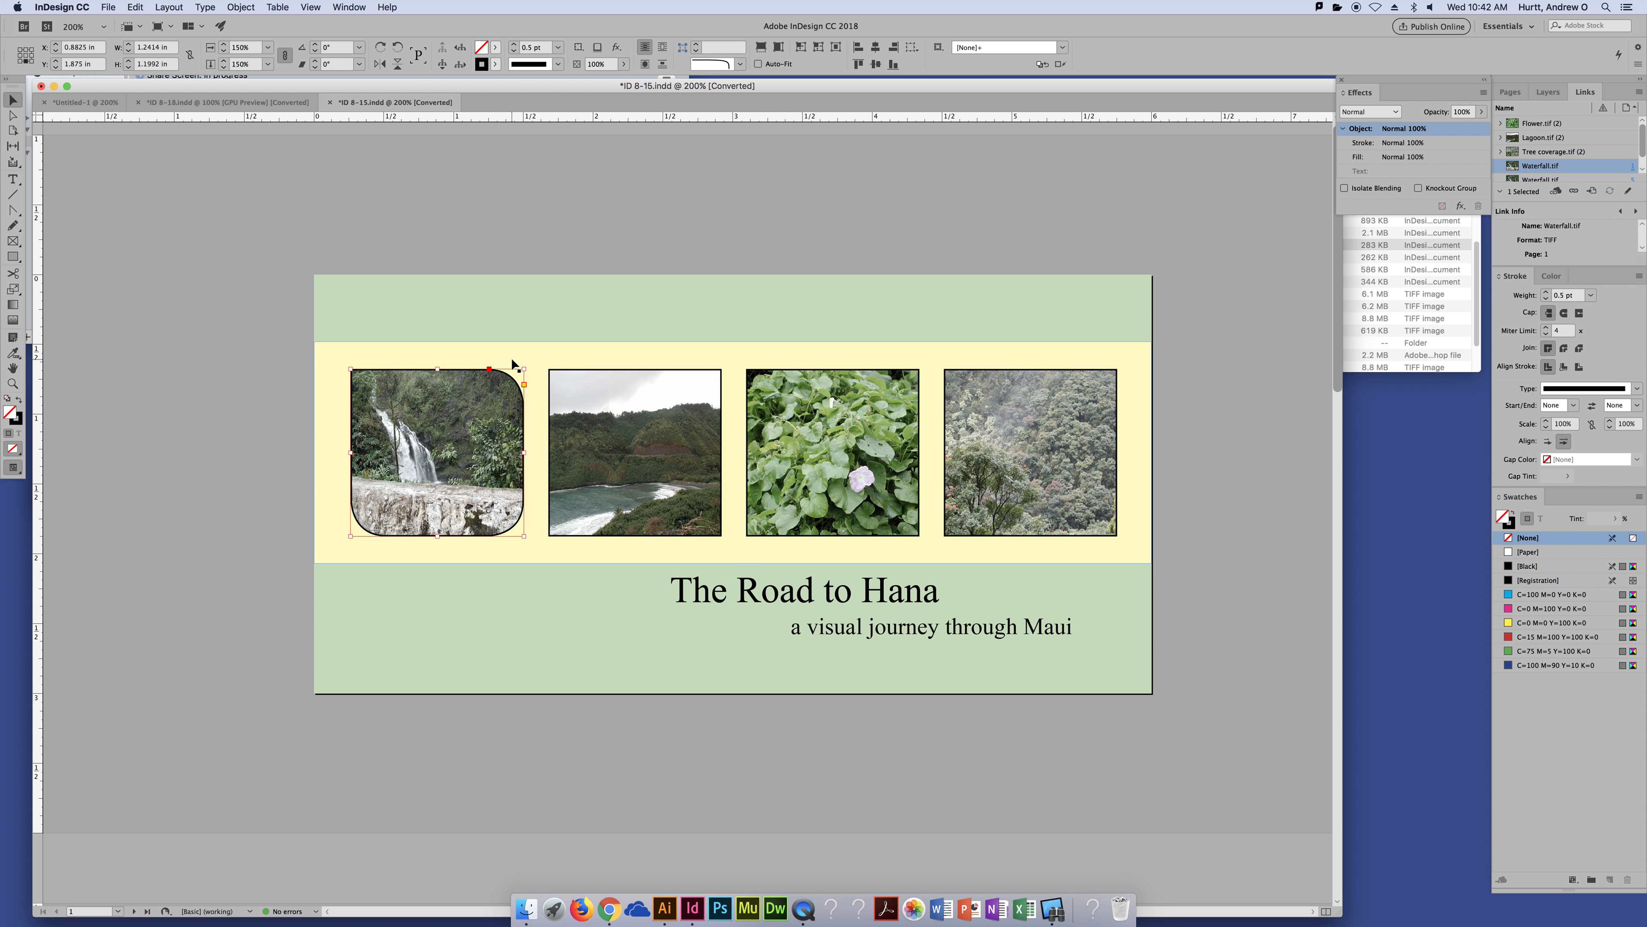
key(super+z)
click(482, 236)
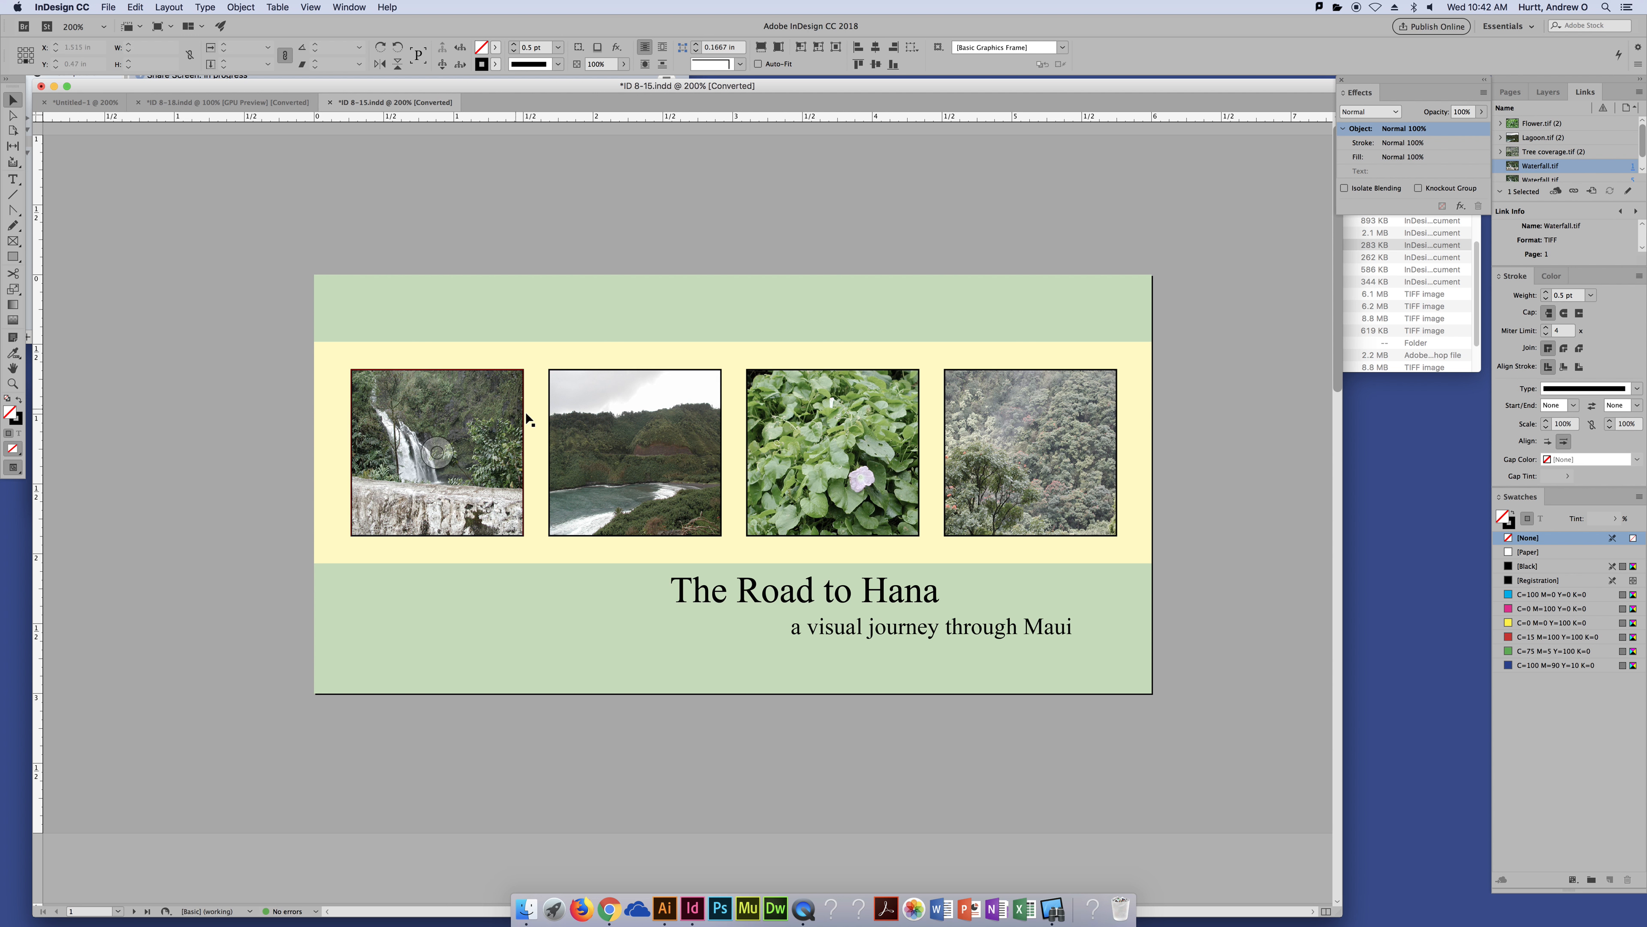
Round all four corners of the waterfall photo's frame with live corners to a radius of about 0.09 in.
click(524, 390)
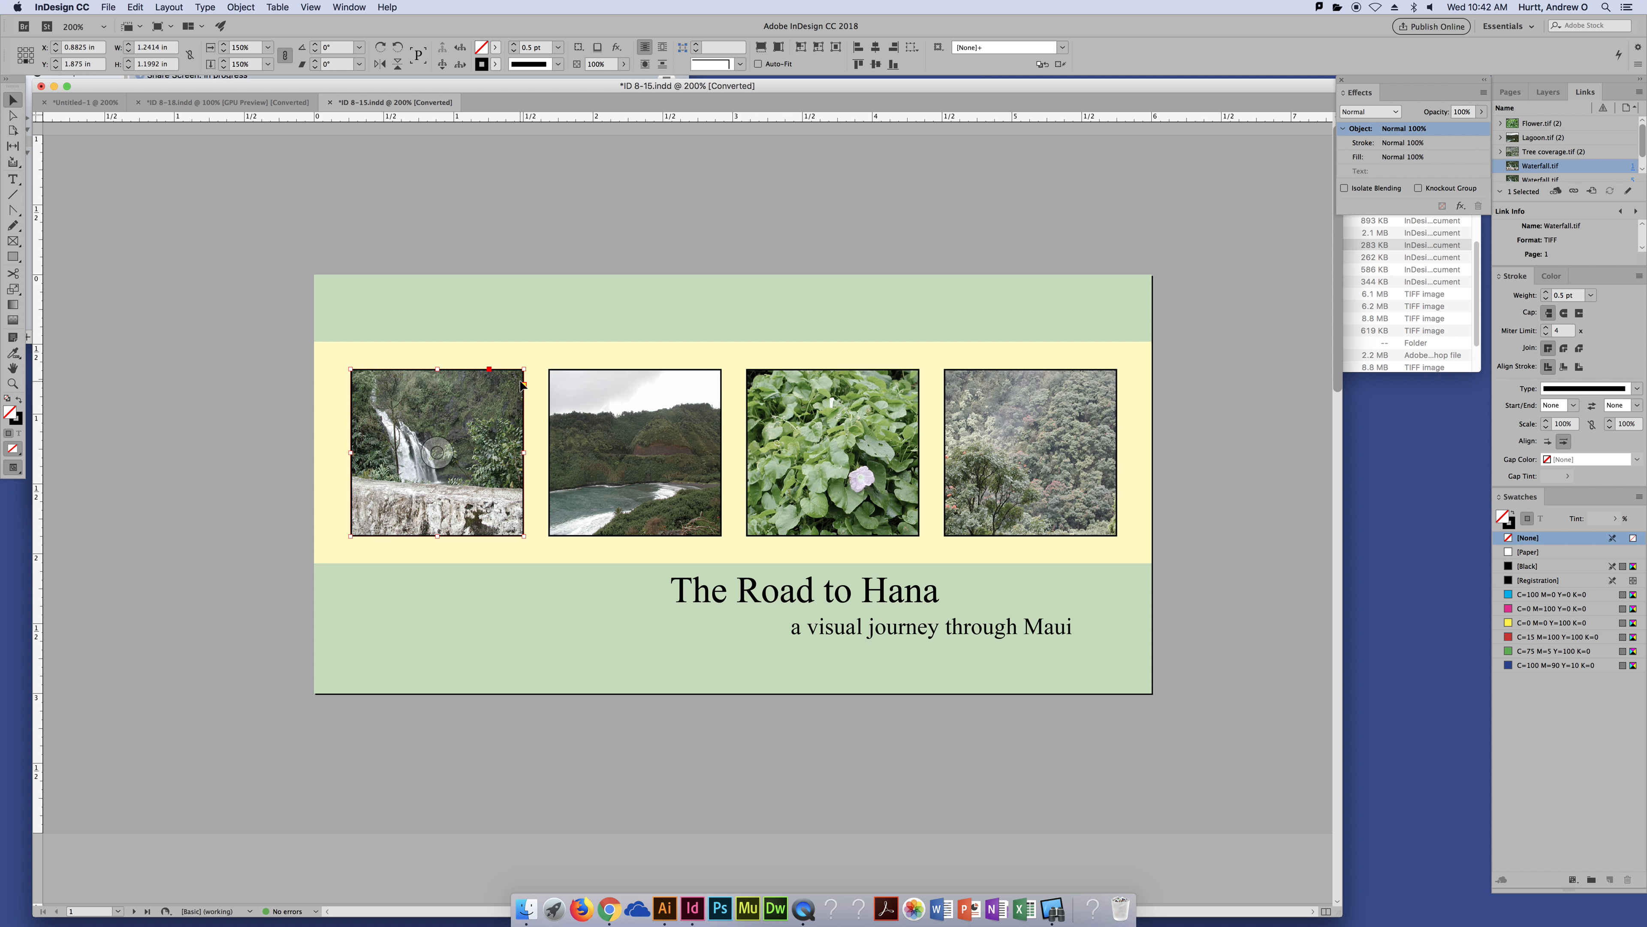
click(525, 385)
drag(524, 369, 505, 370)
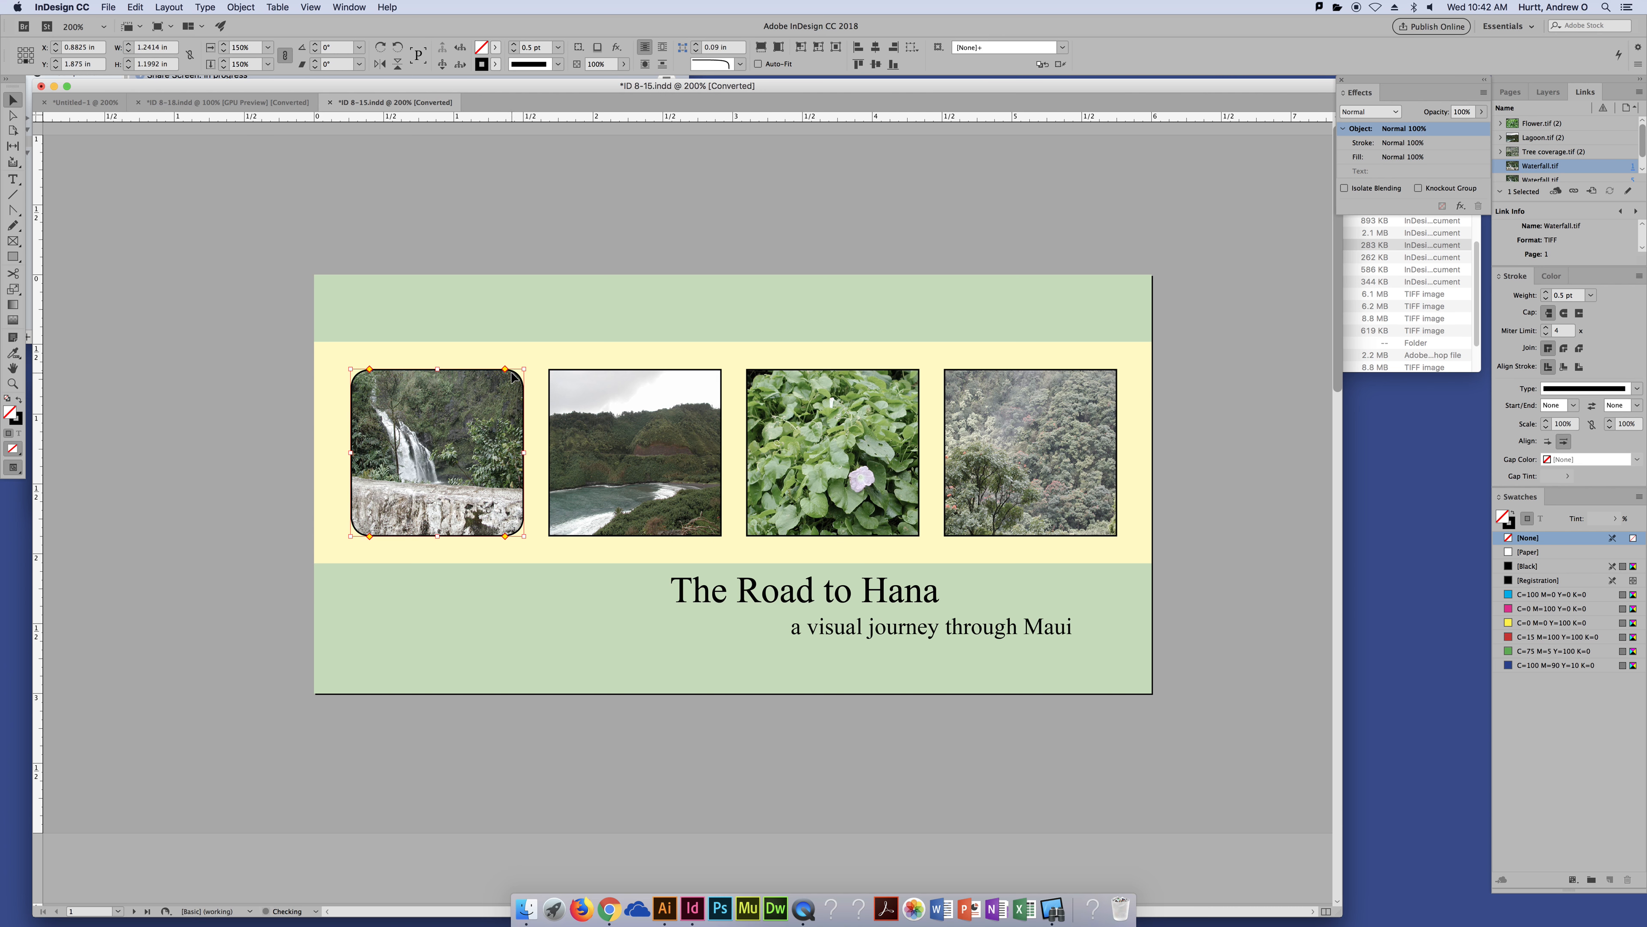
click(491, 247)
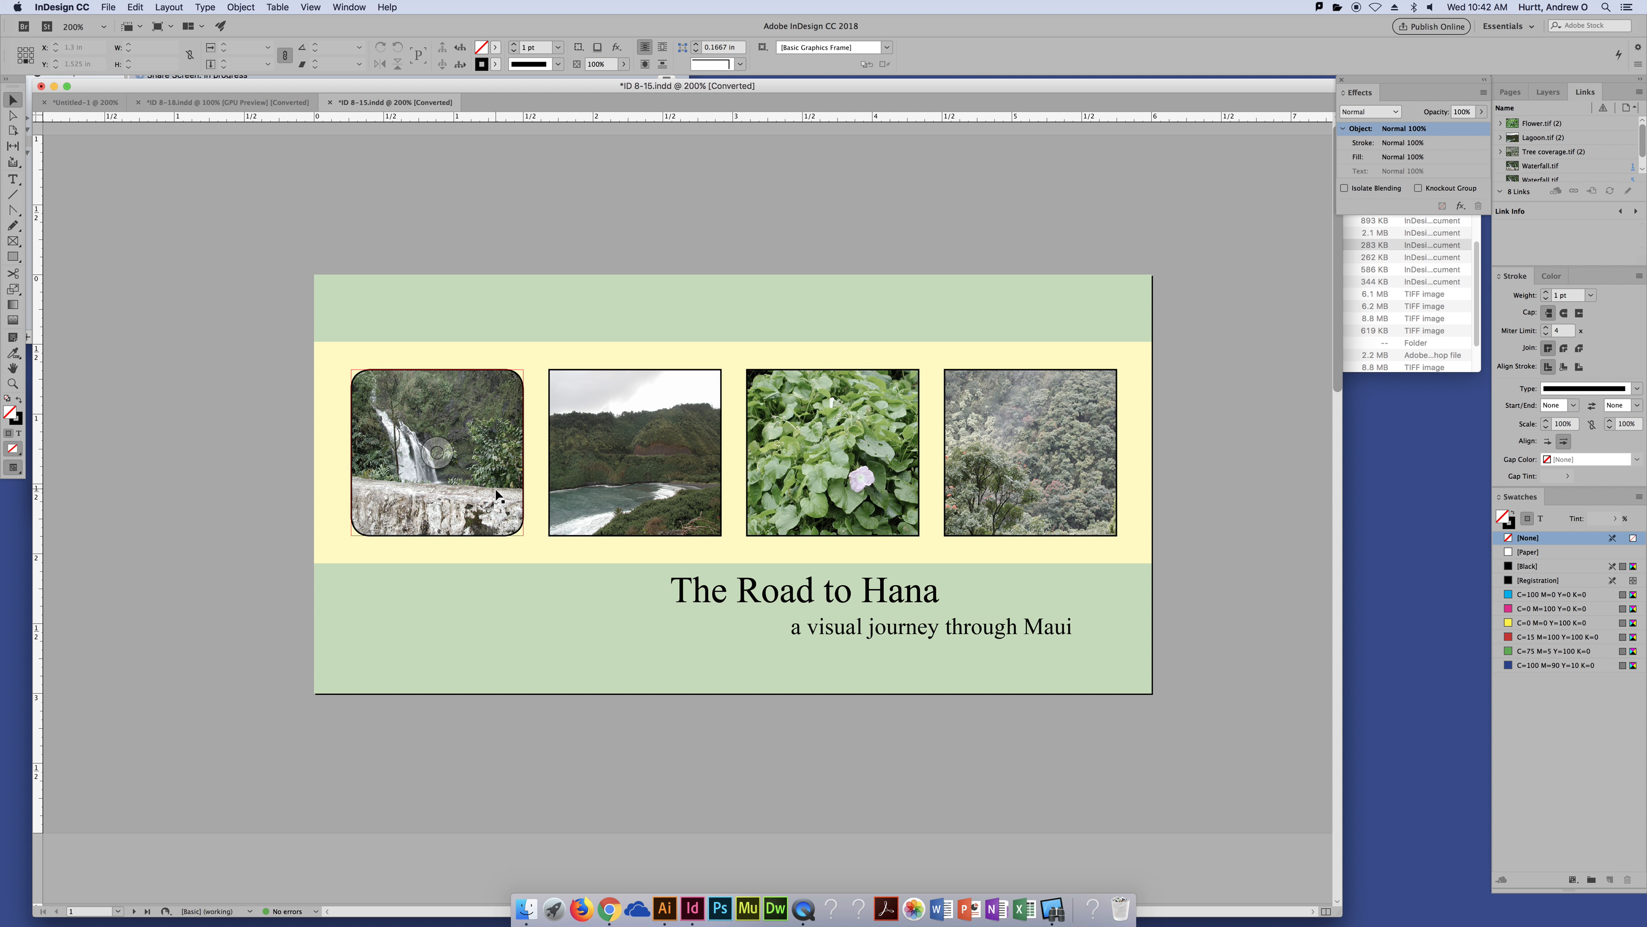
Add a Drop Shadow to the waterfall photo's frame and set its distance to 0.0625 in.
click(512, 488)
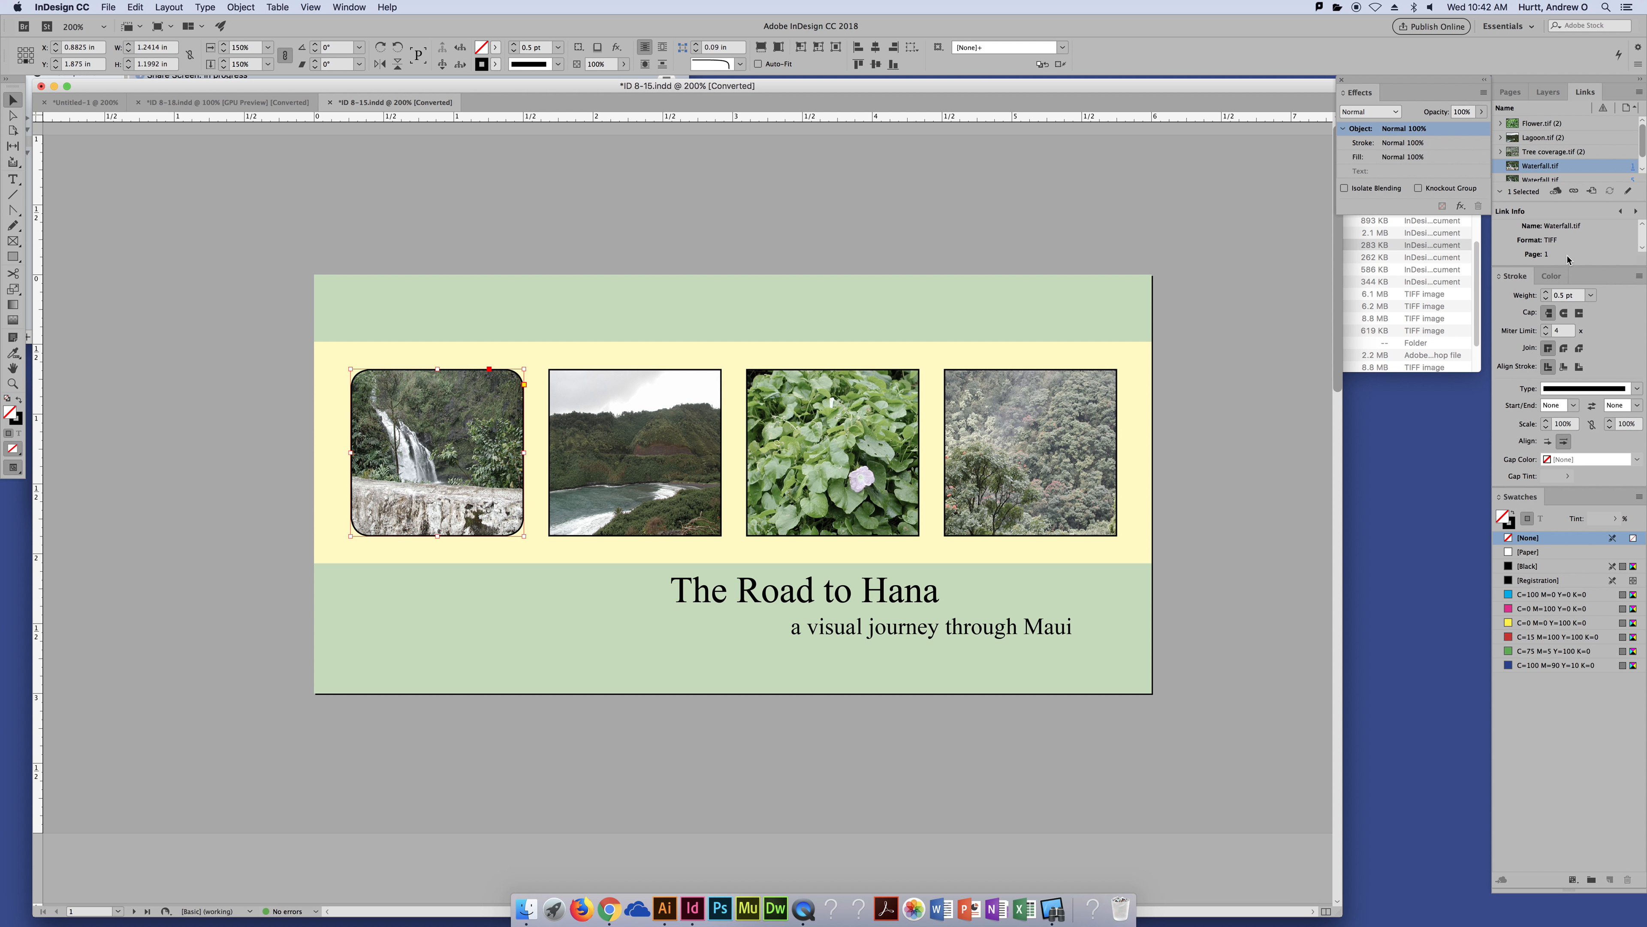
click(1461, 208)
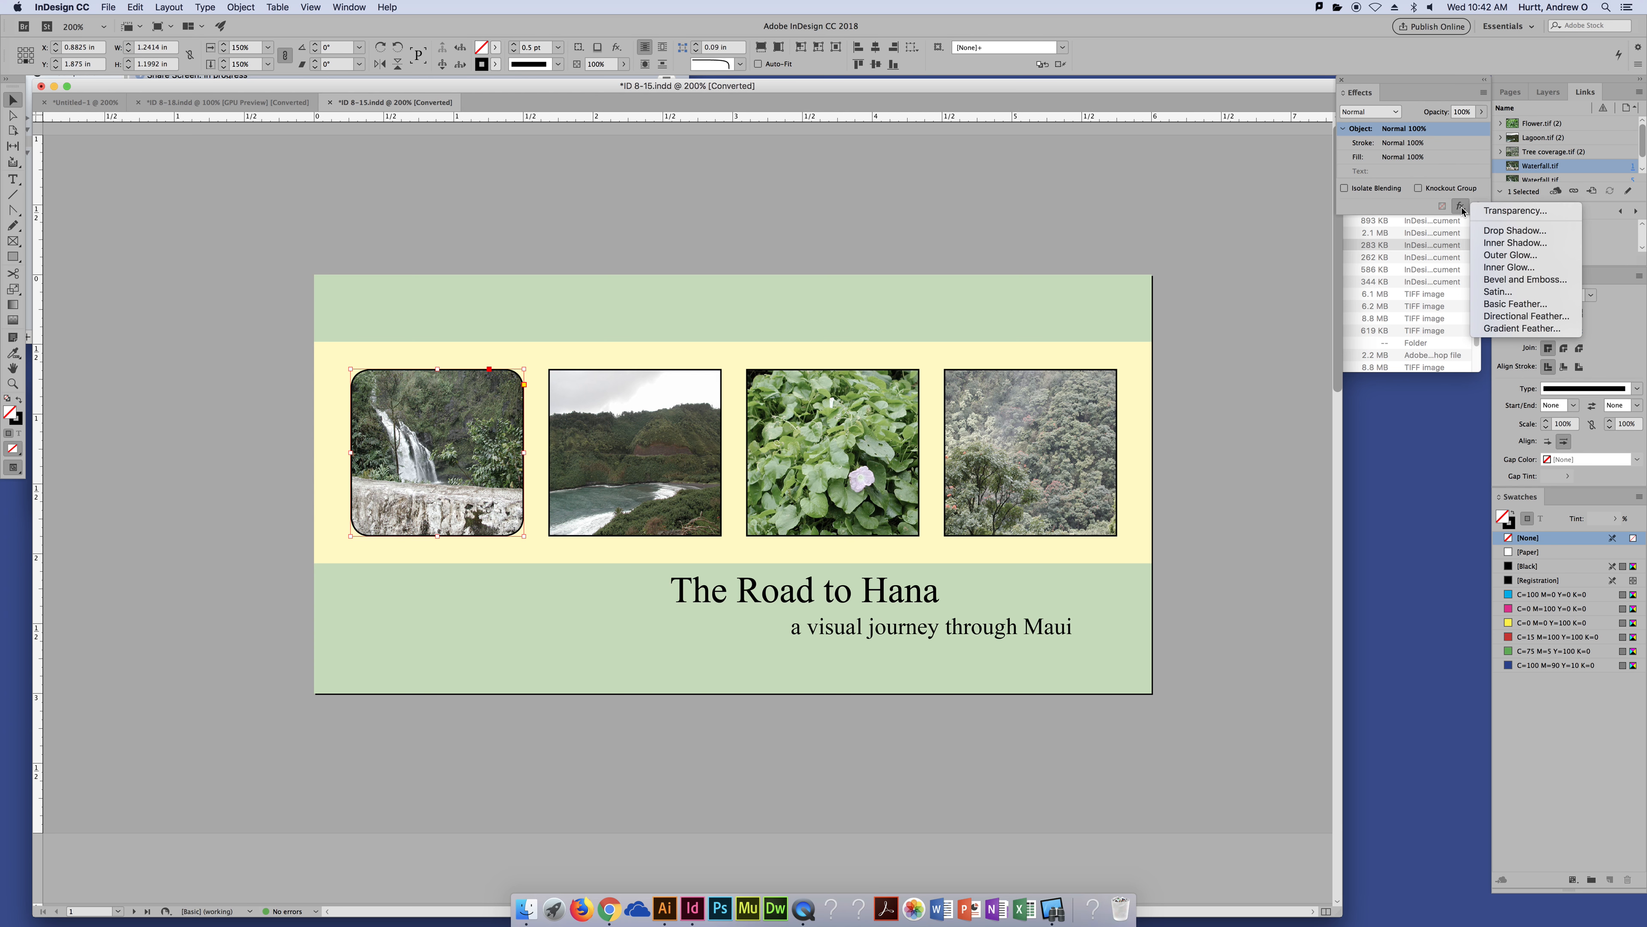
click(1479, 230)
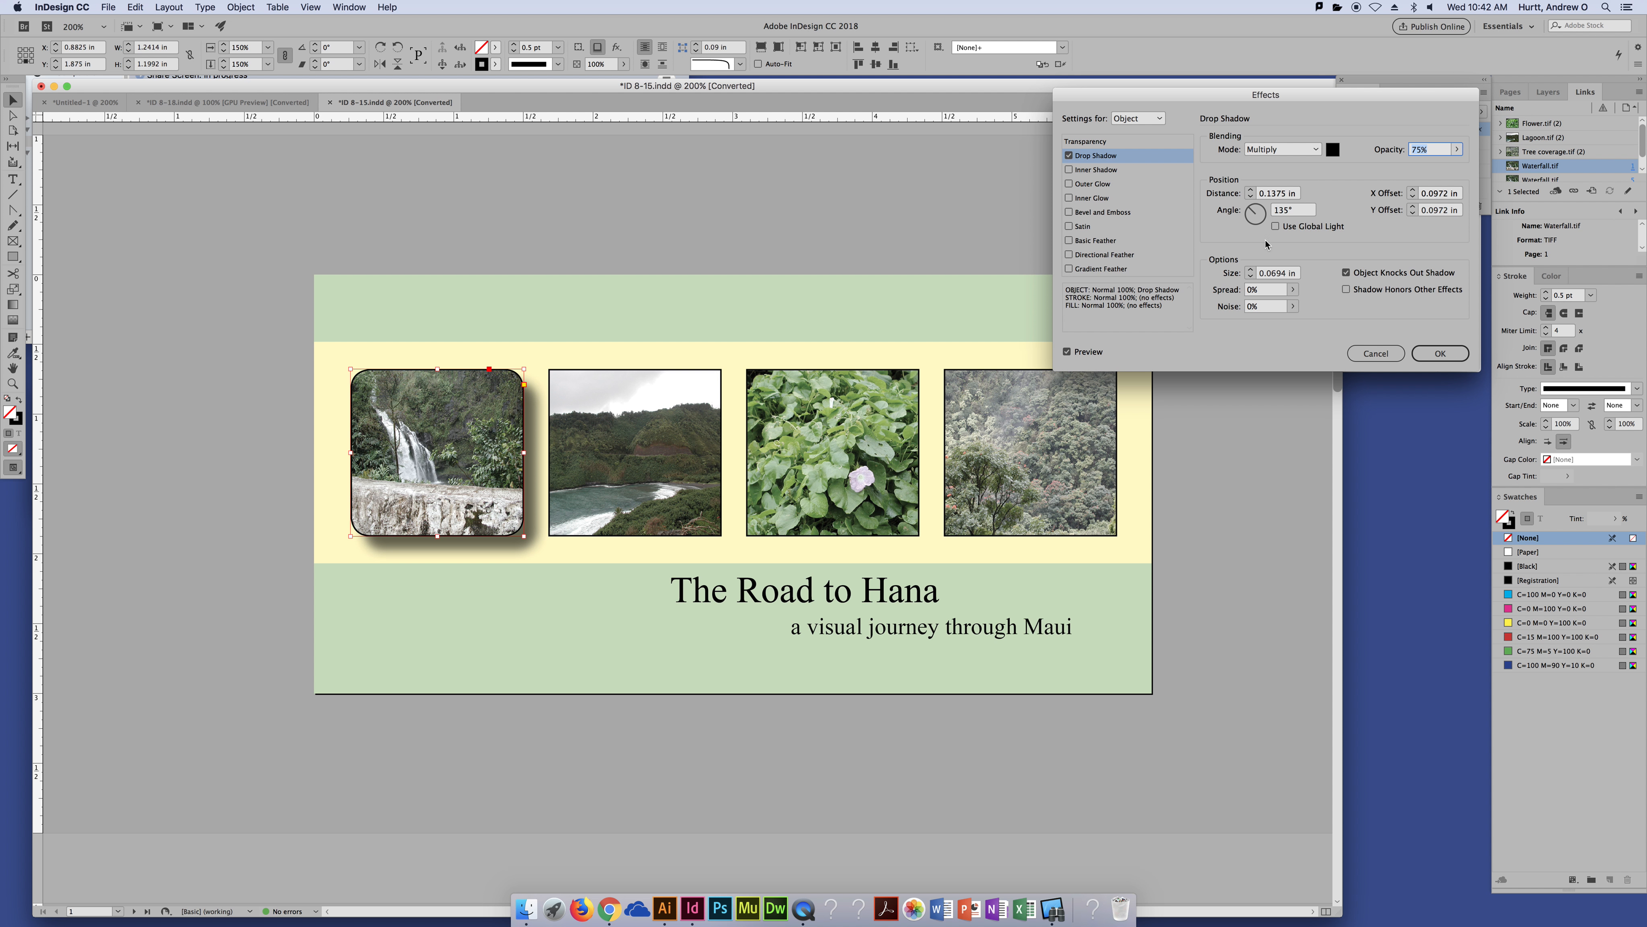
click(1250, 197)
click(1251, 197)
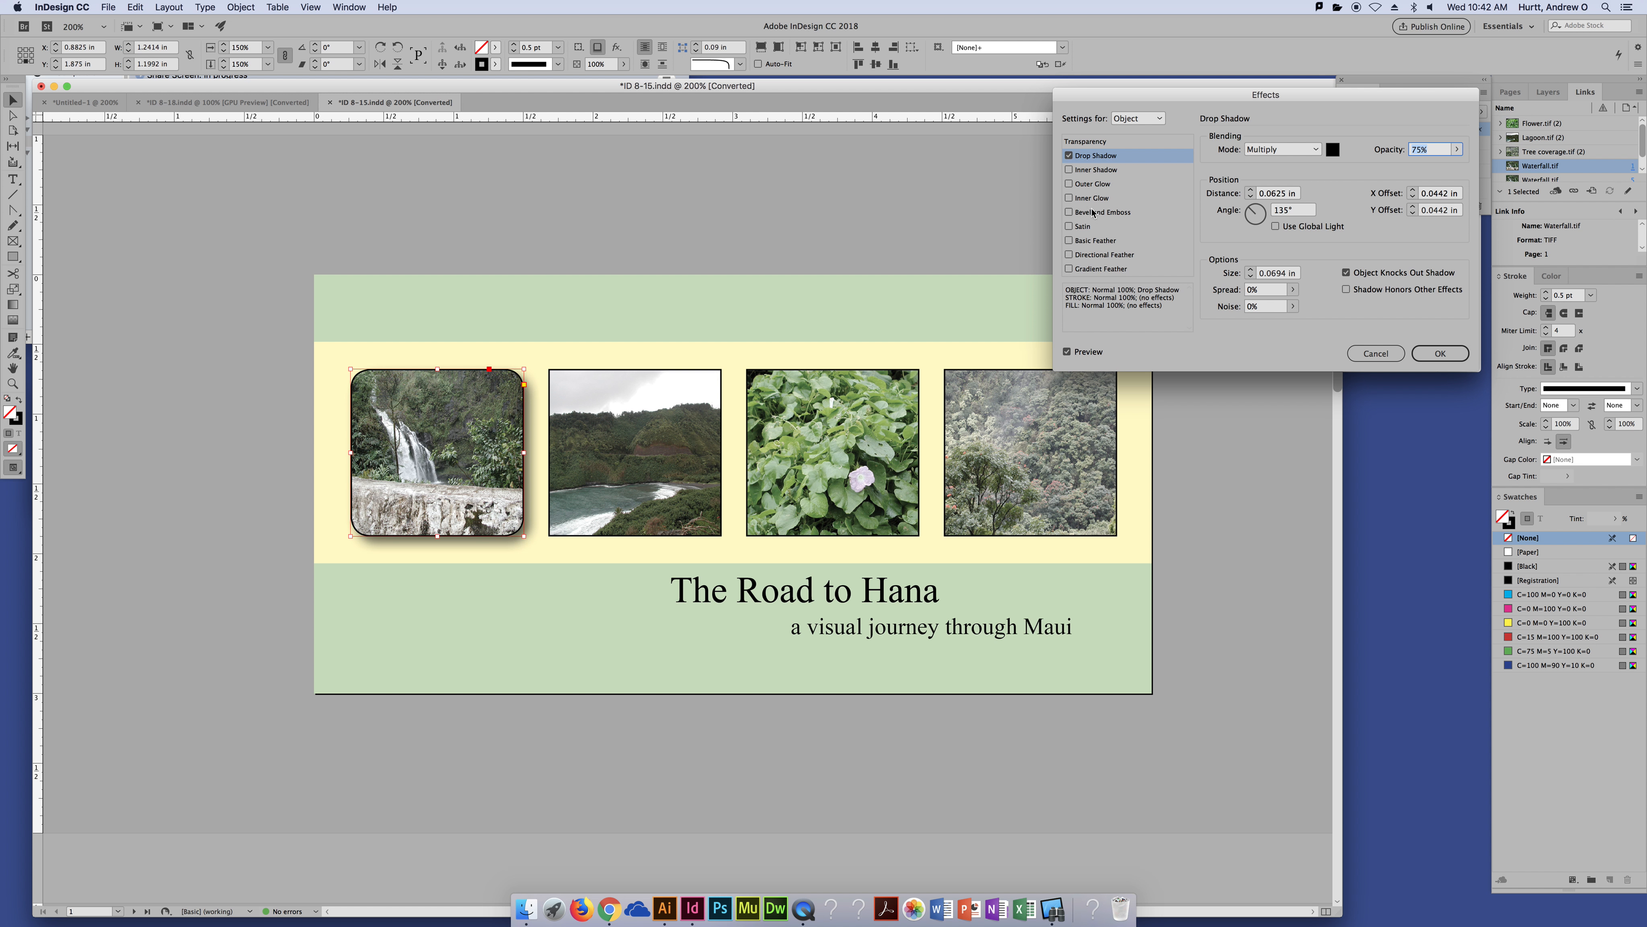
Add an Inner Shadow with a distance of 0.0625 in to the waterfall photo and apply both effects.
click(1089, 170)
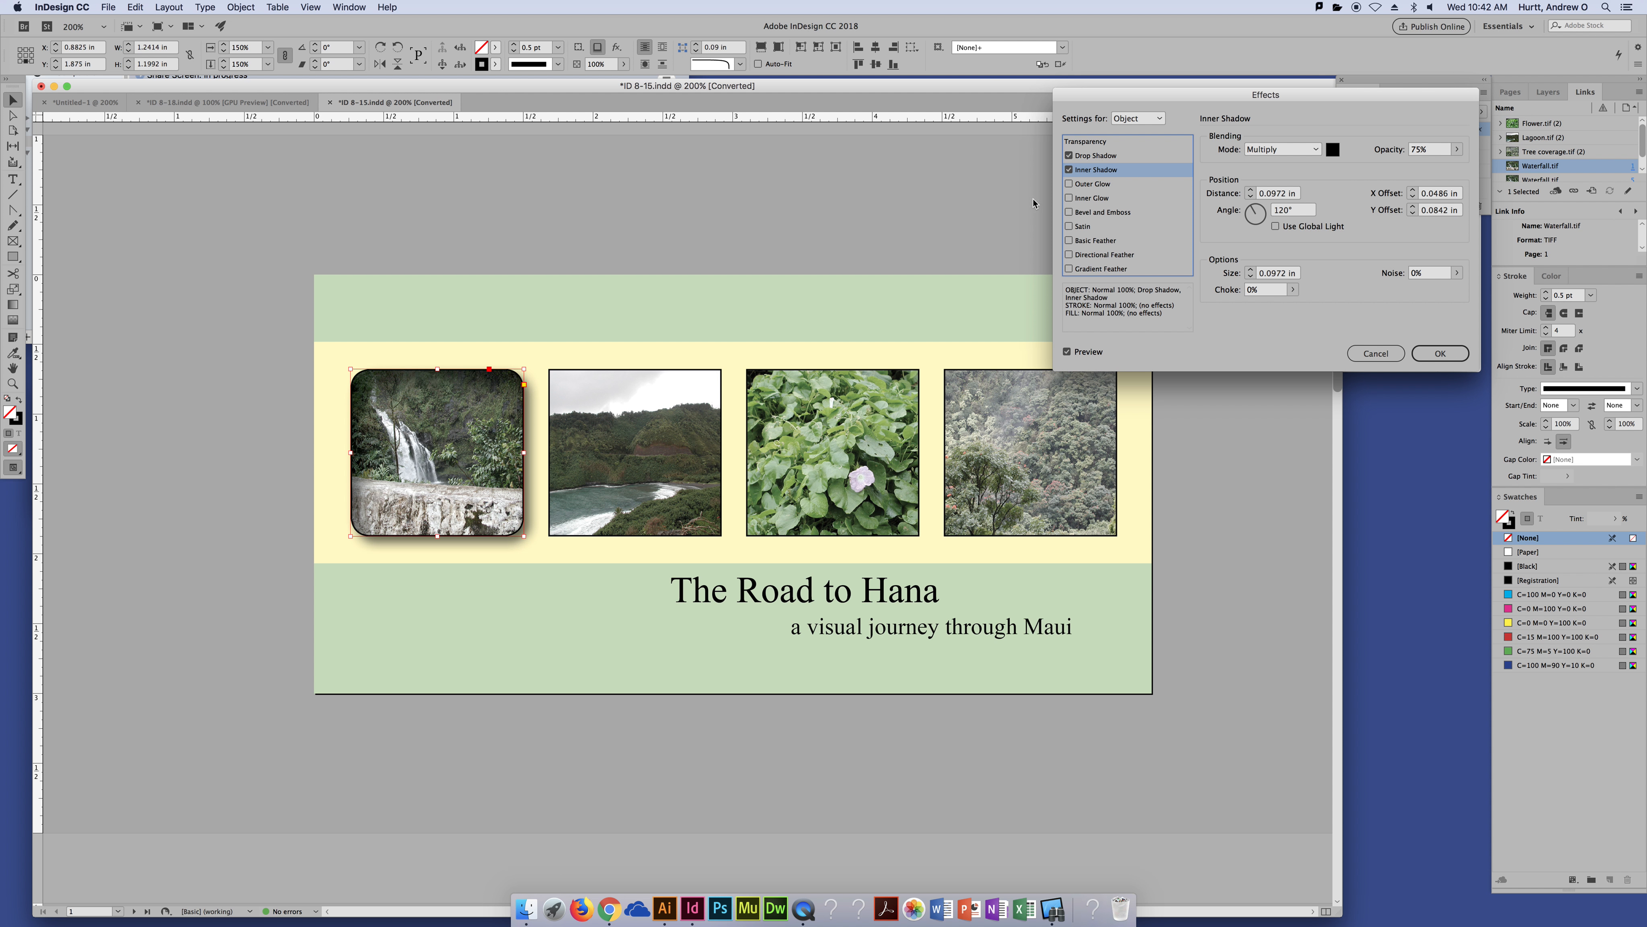
click(1069, 169)
click(1068, 169)
click(1251, 196)
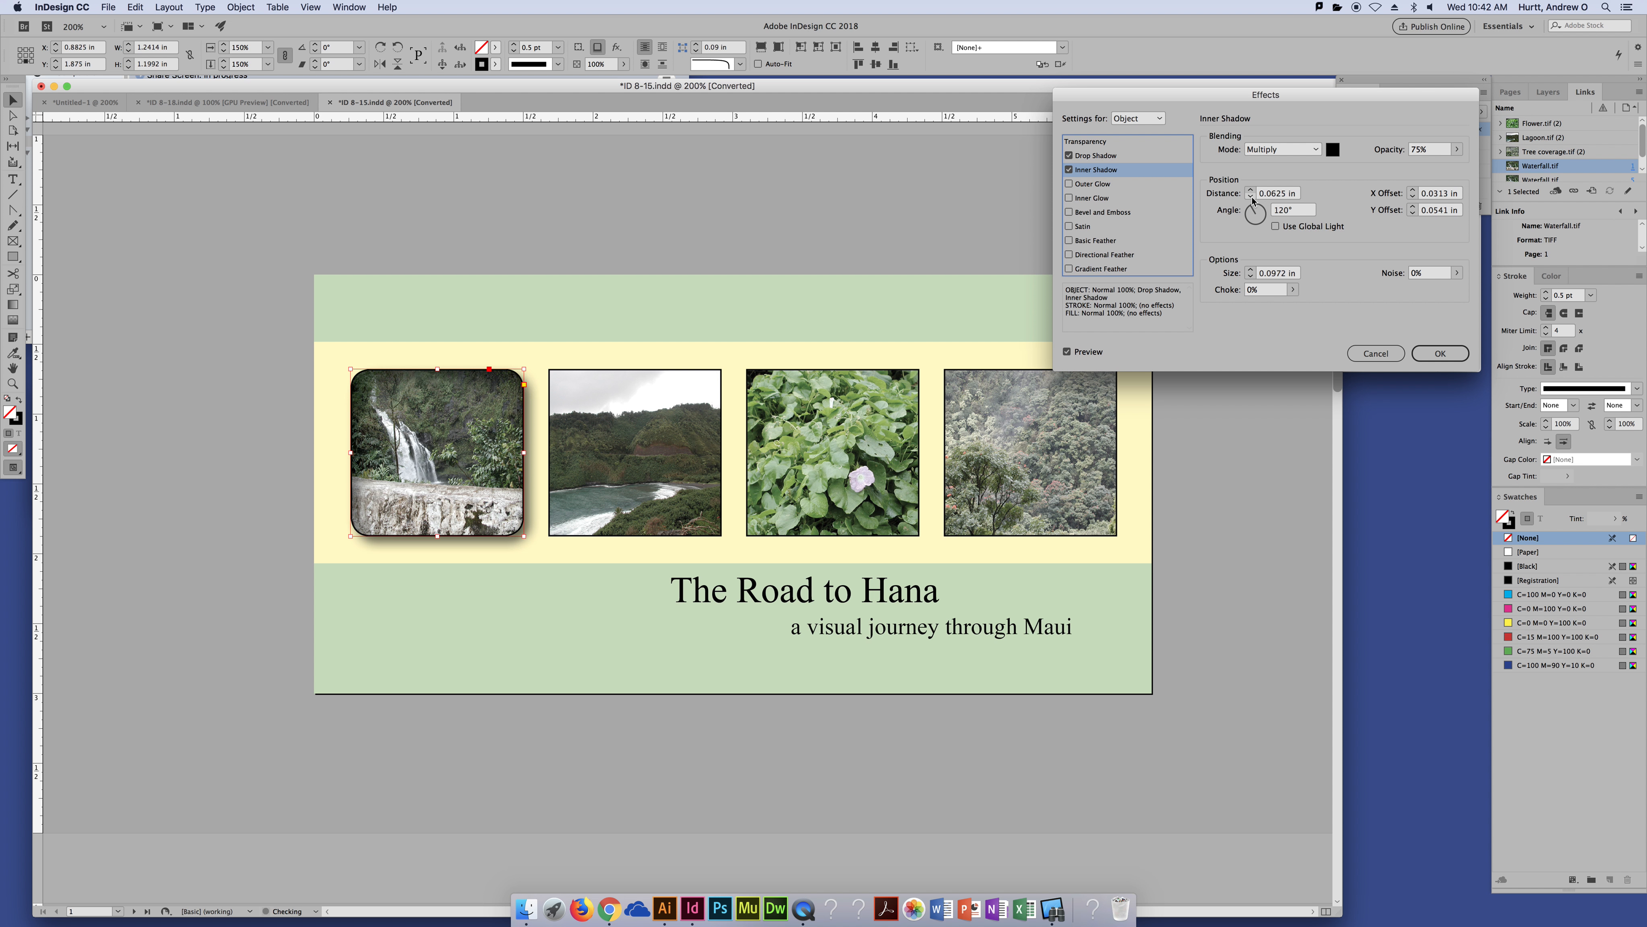
click(1439, 353)
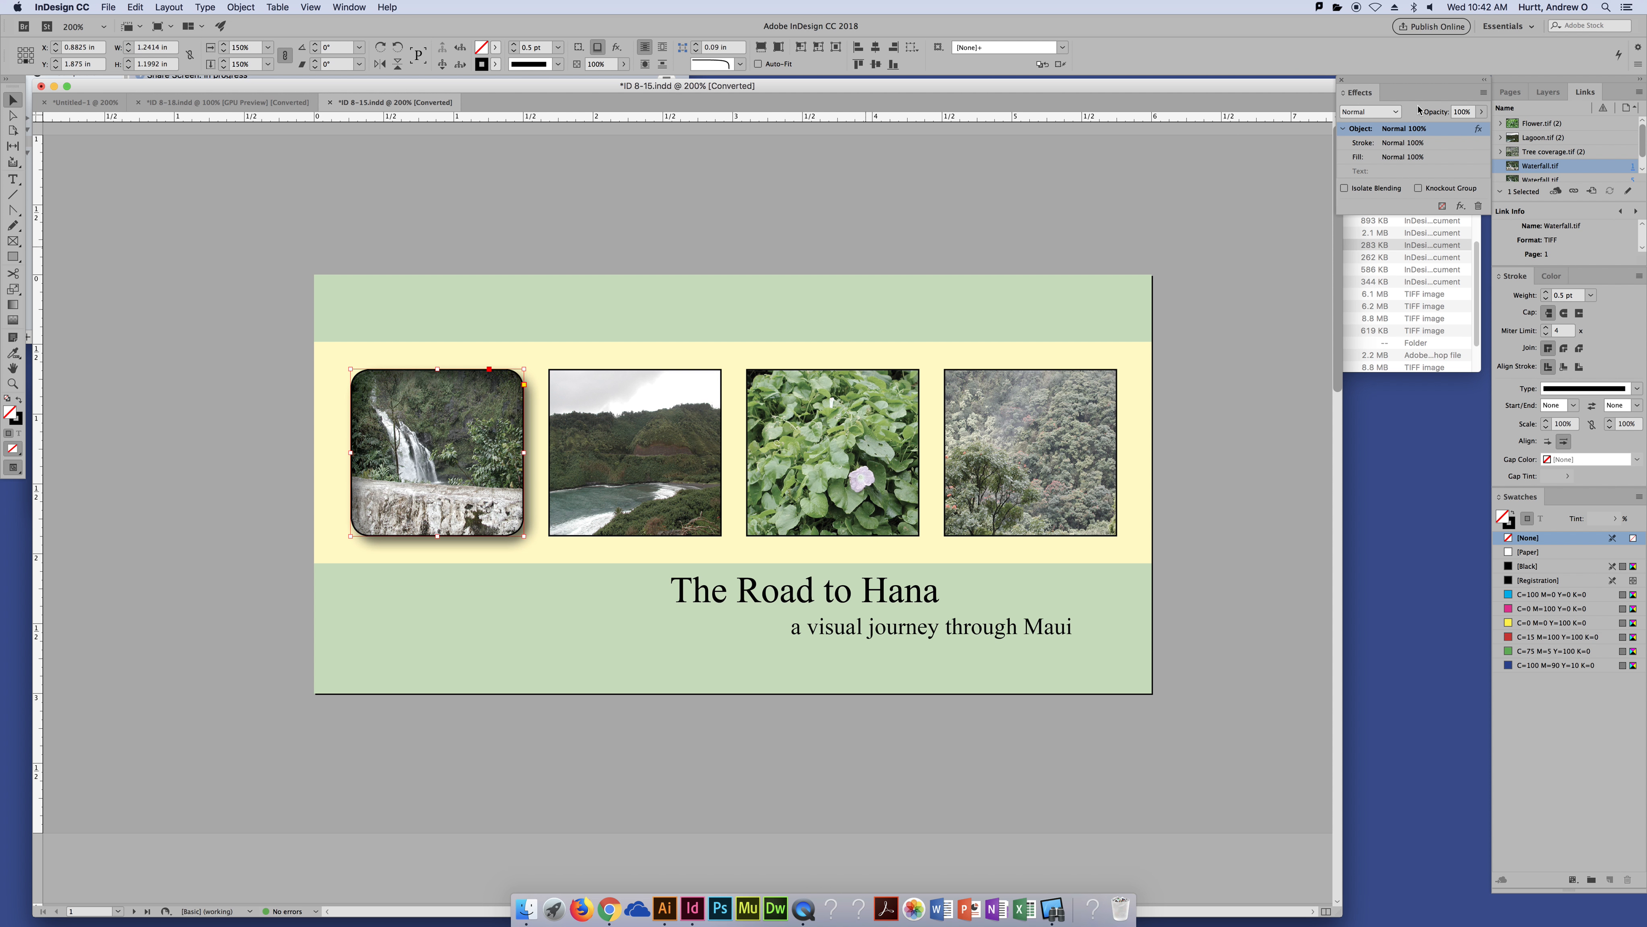
Copy the waterfall frame's object effects to the lagoon, flower and tree coverage photos, then deselect.
mouse_move(1479, 131)
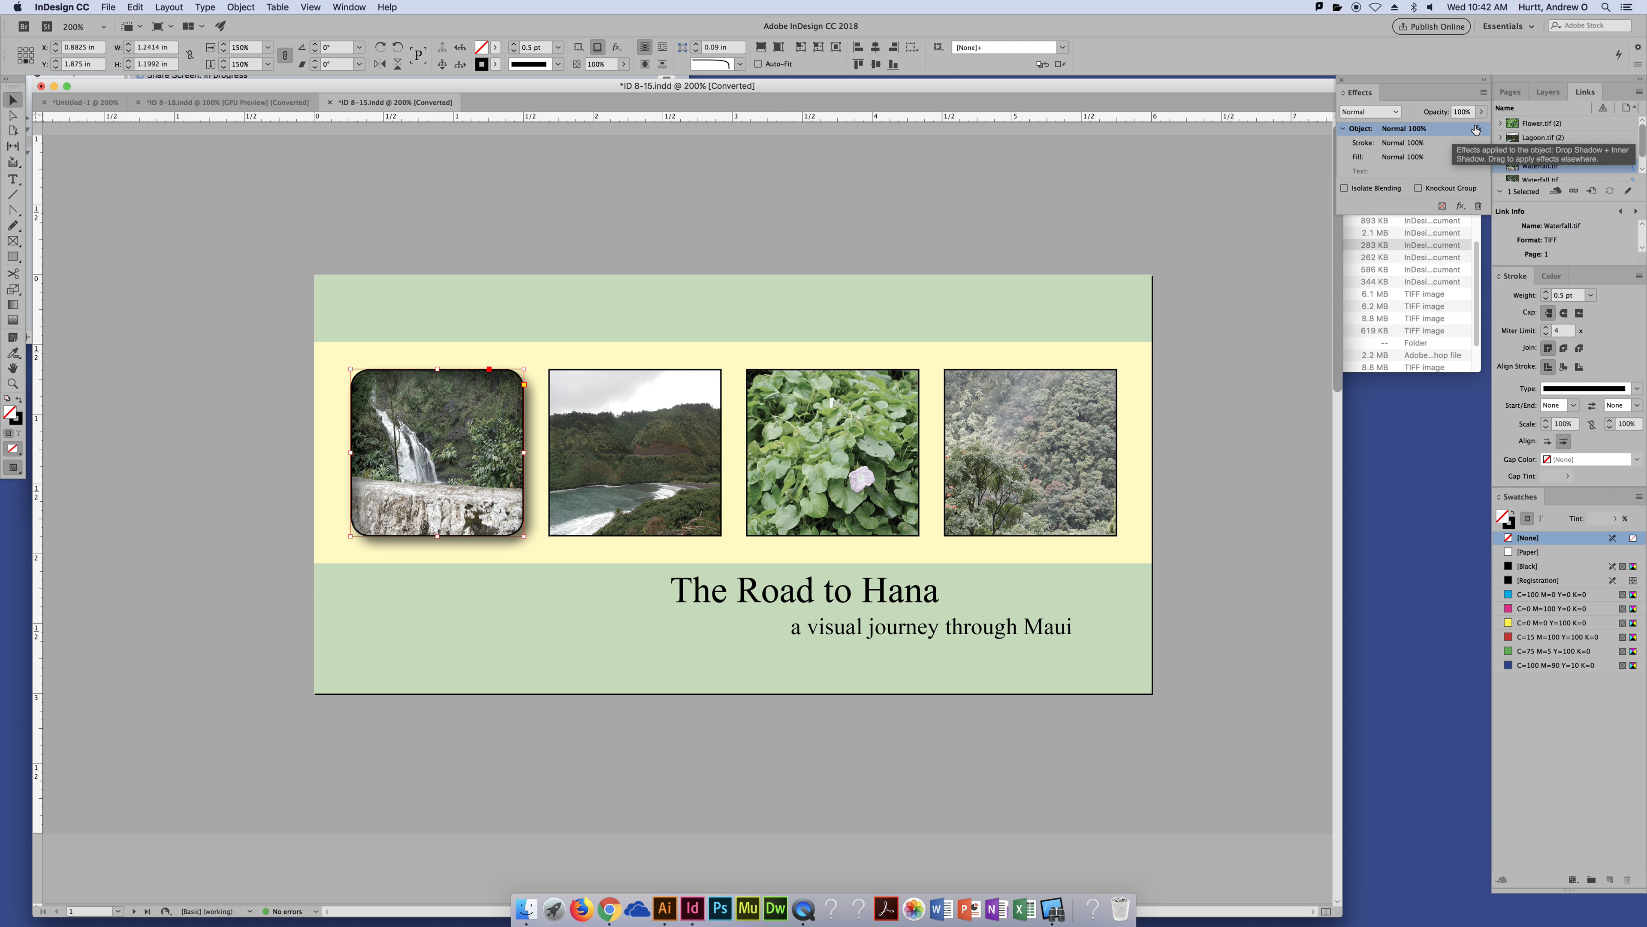
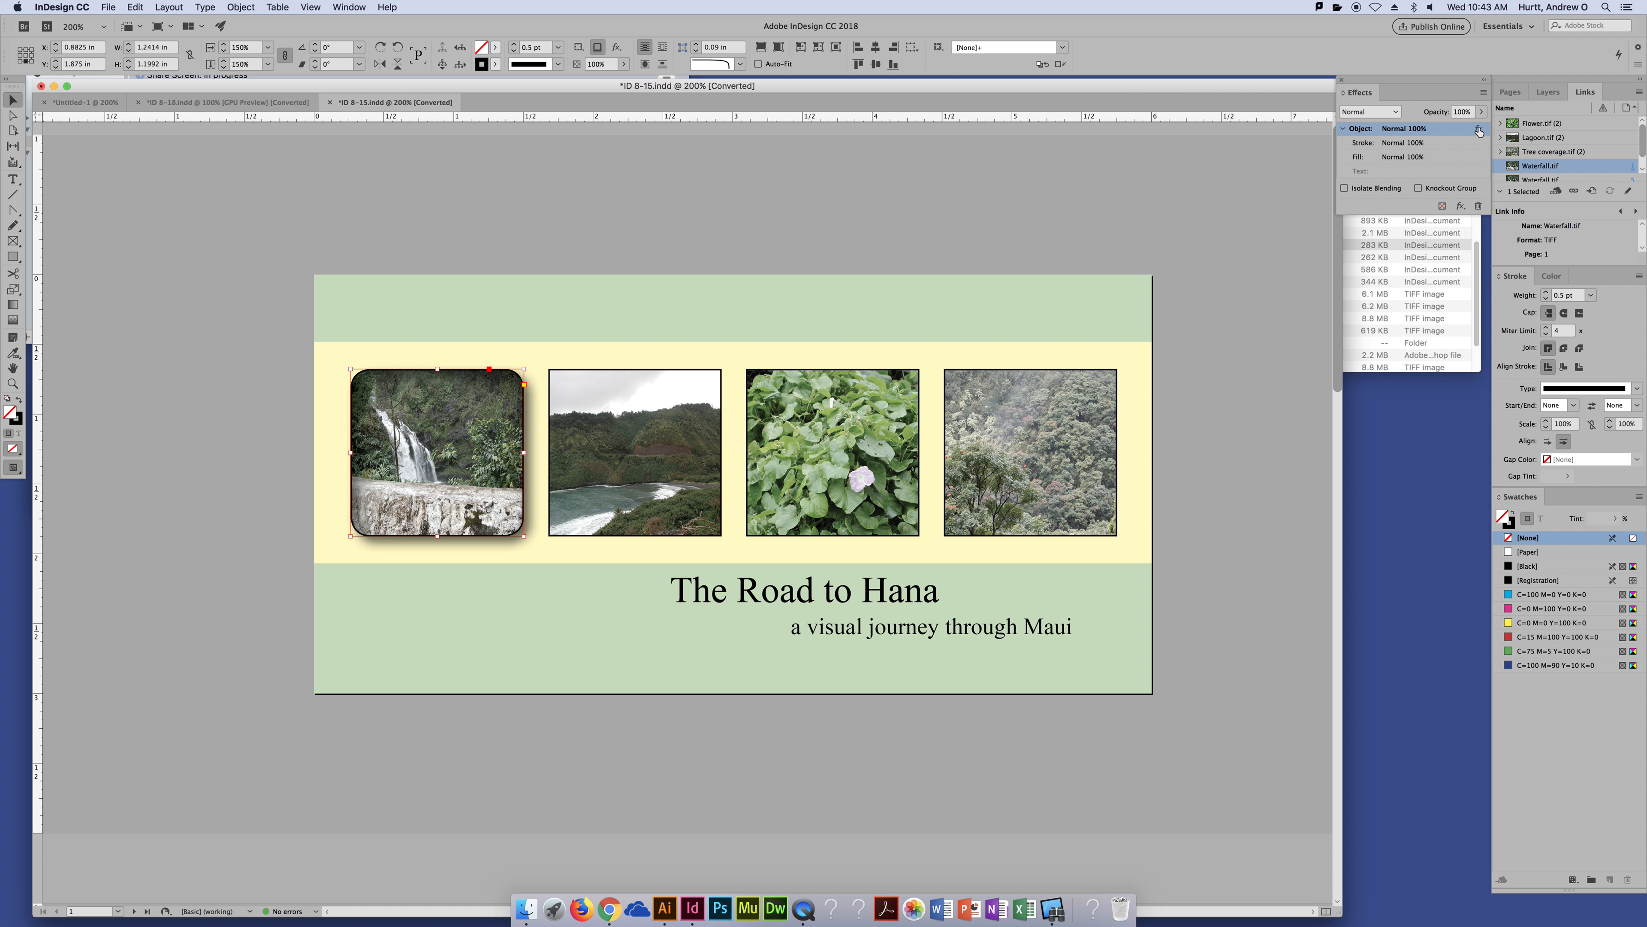
drag(1479, 131, 642, 424)
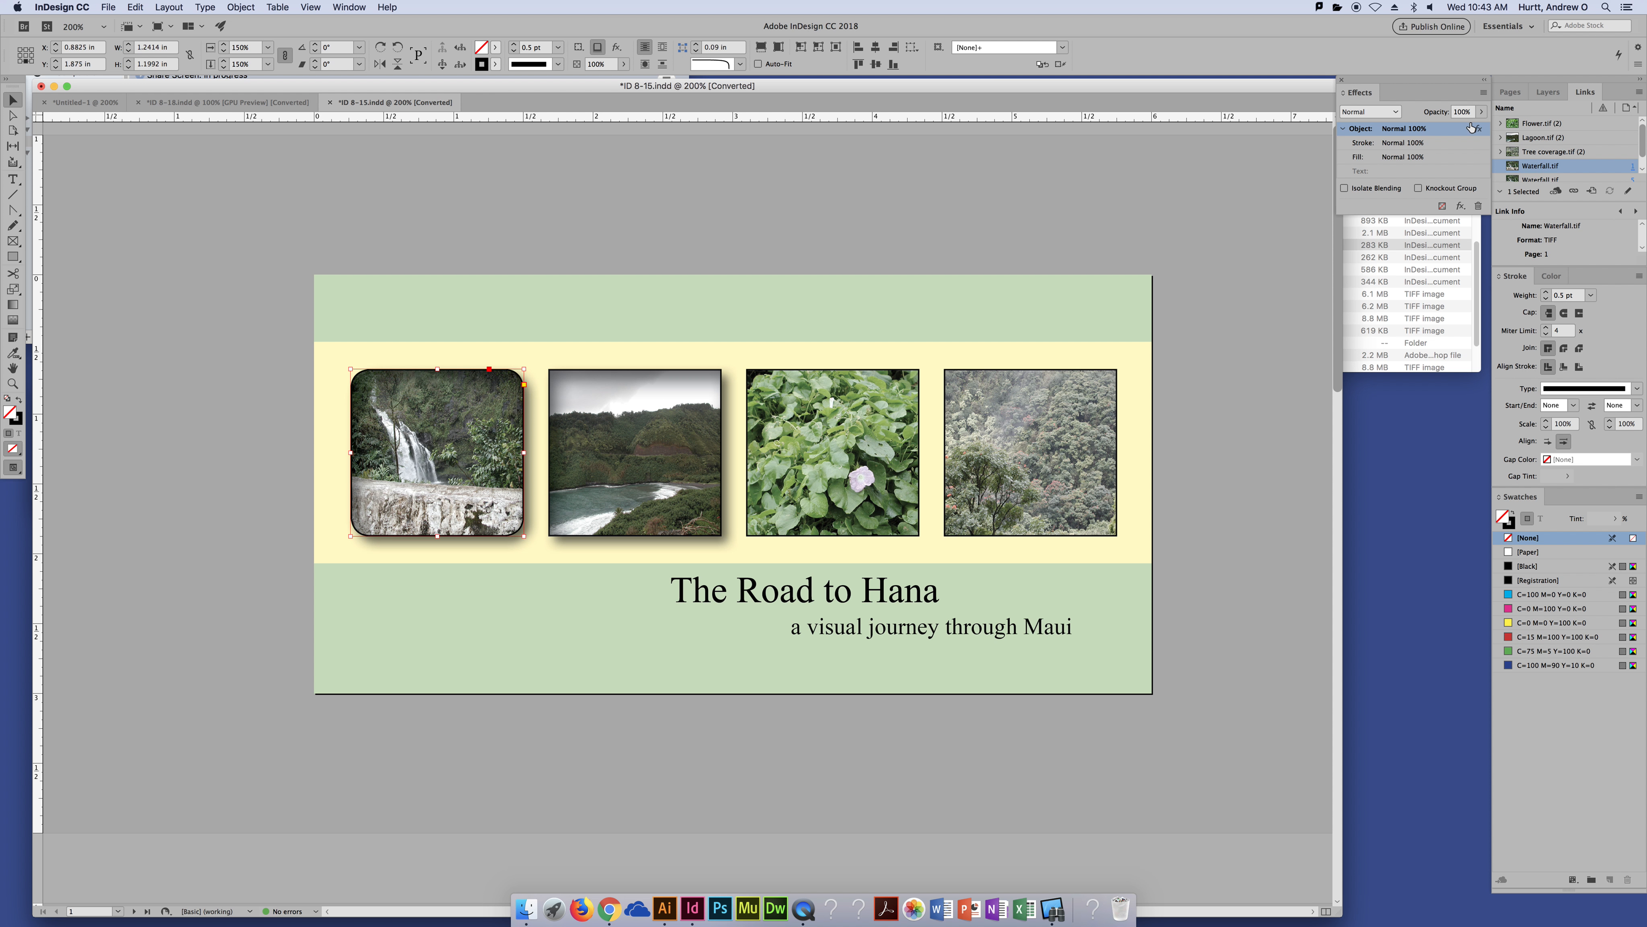
drag(1480, 131, 895, 439)
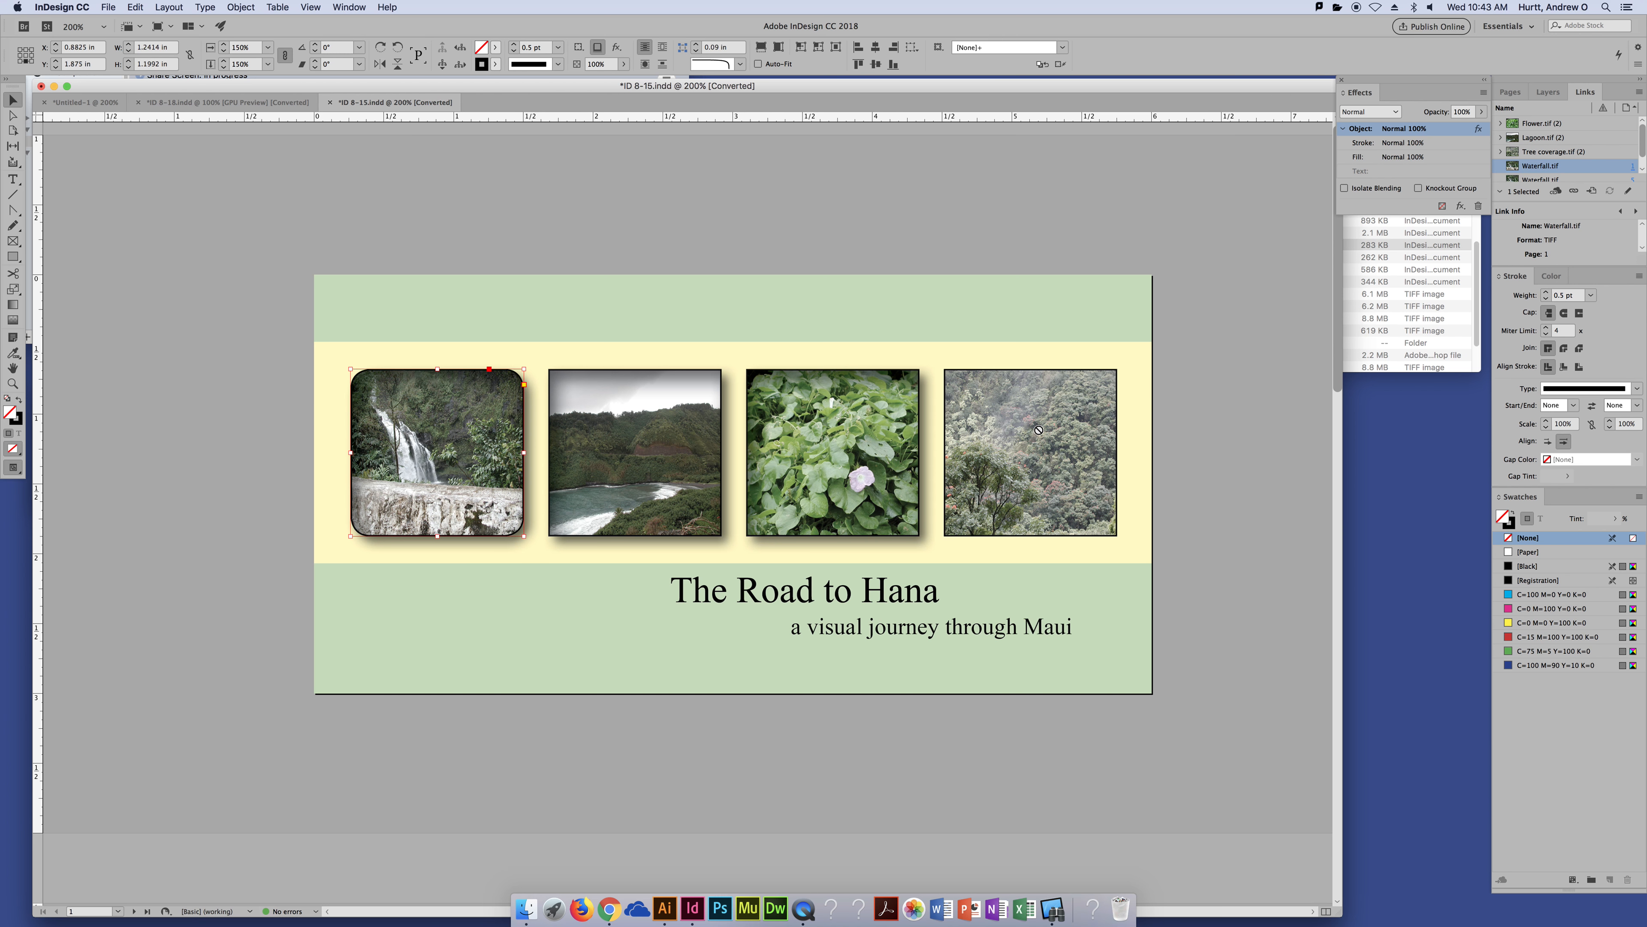
drag(1038, 430, 1039, 433)
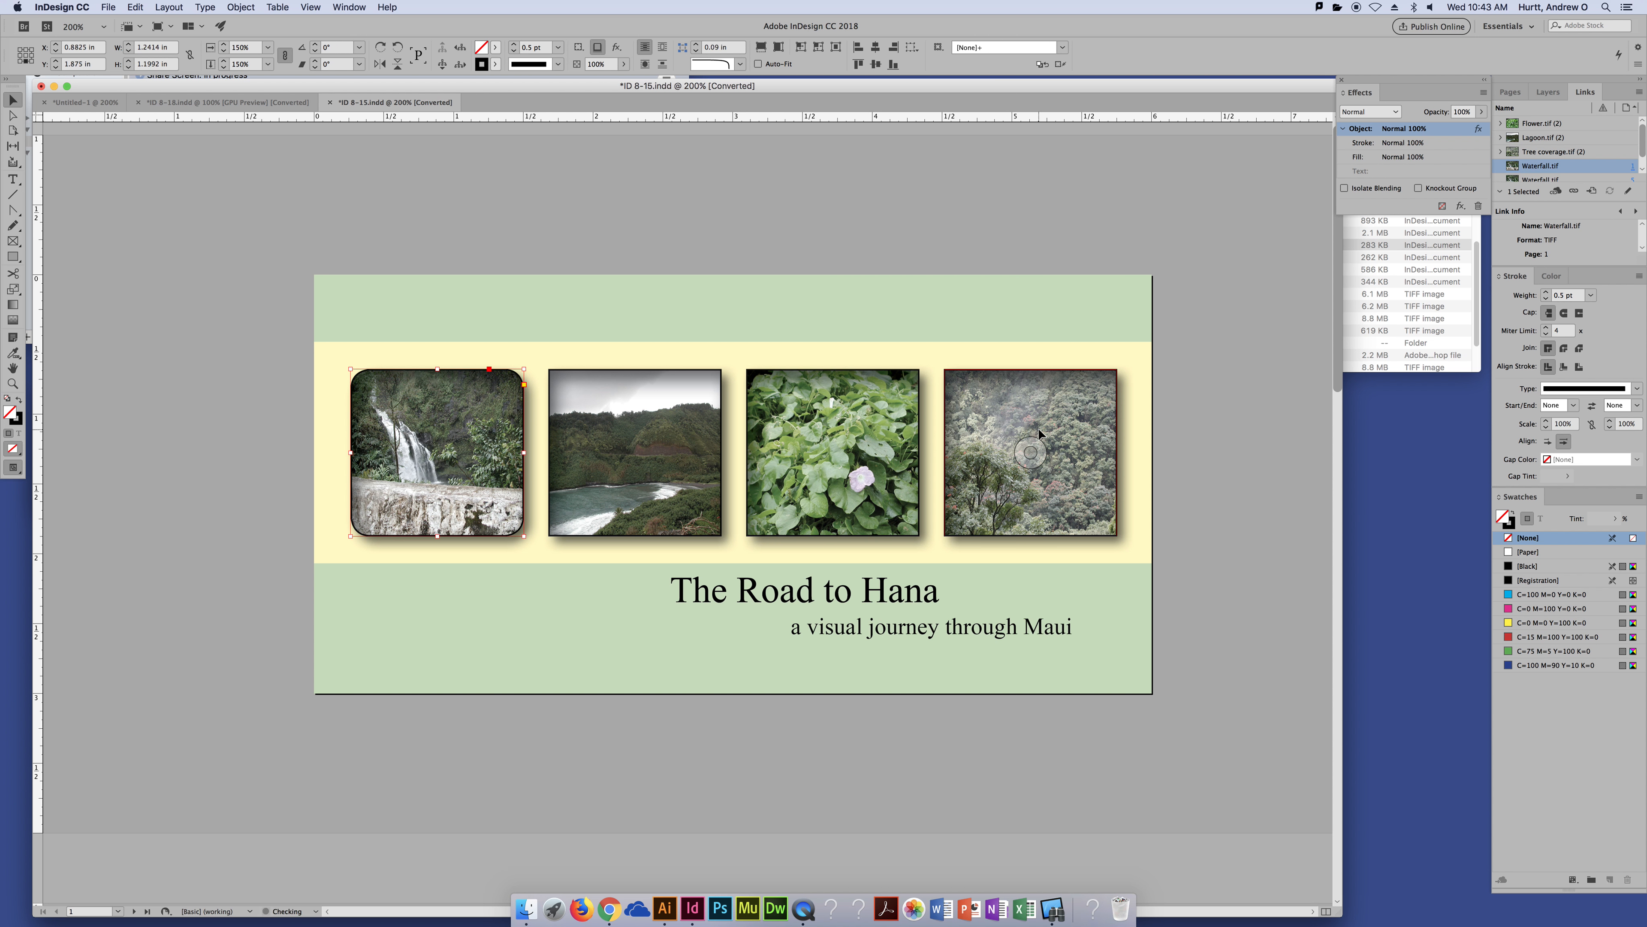
click(1280, 360)
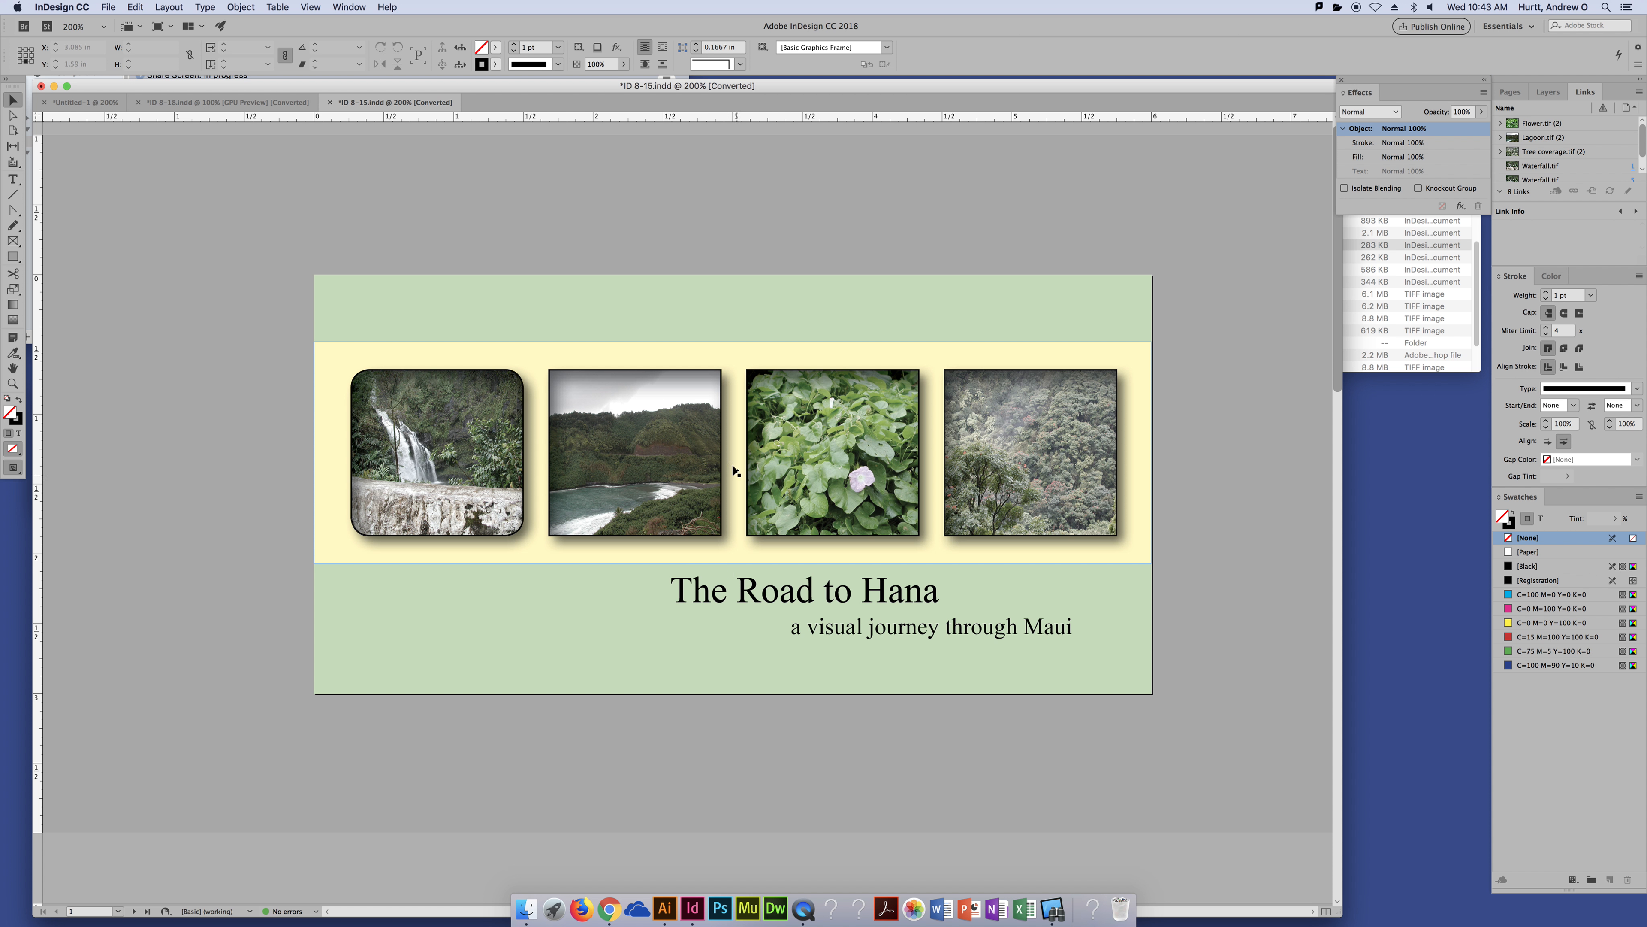
Round all four corners of the lagoon and flower photos' frames with live corners to a radius of about 0.1 in.
click(686, 446)
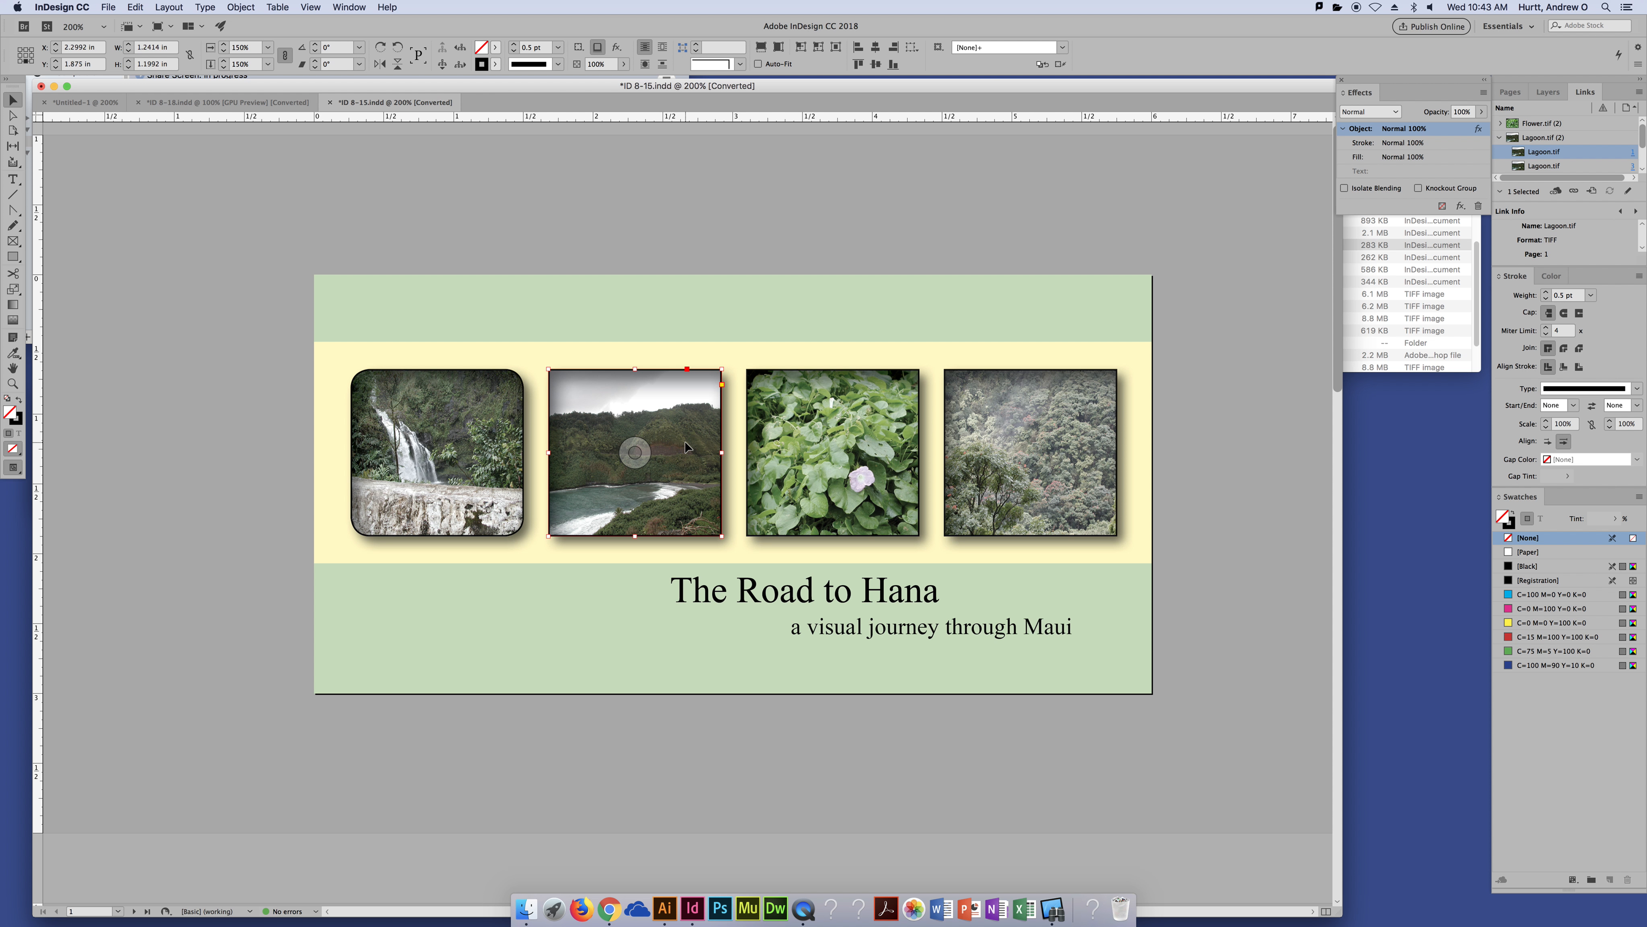
click(721, 384)
drag(721, 370, 702, 367)
click(836, 405)
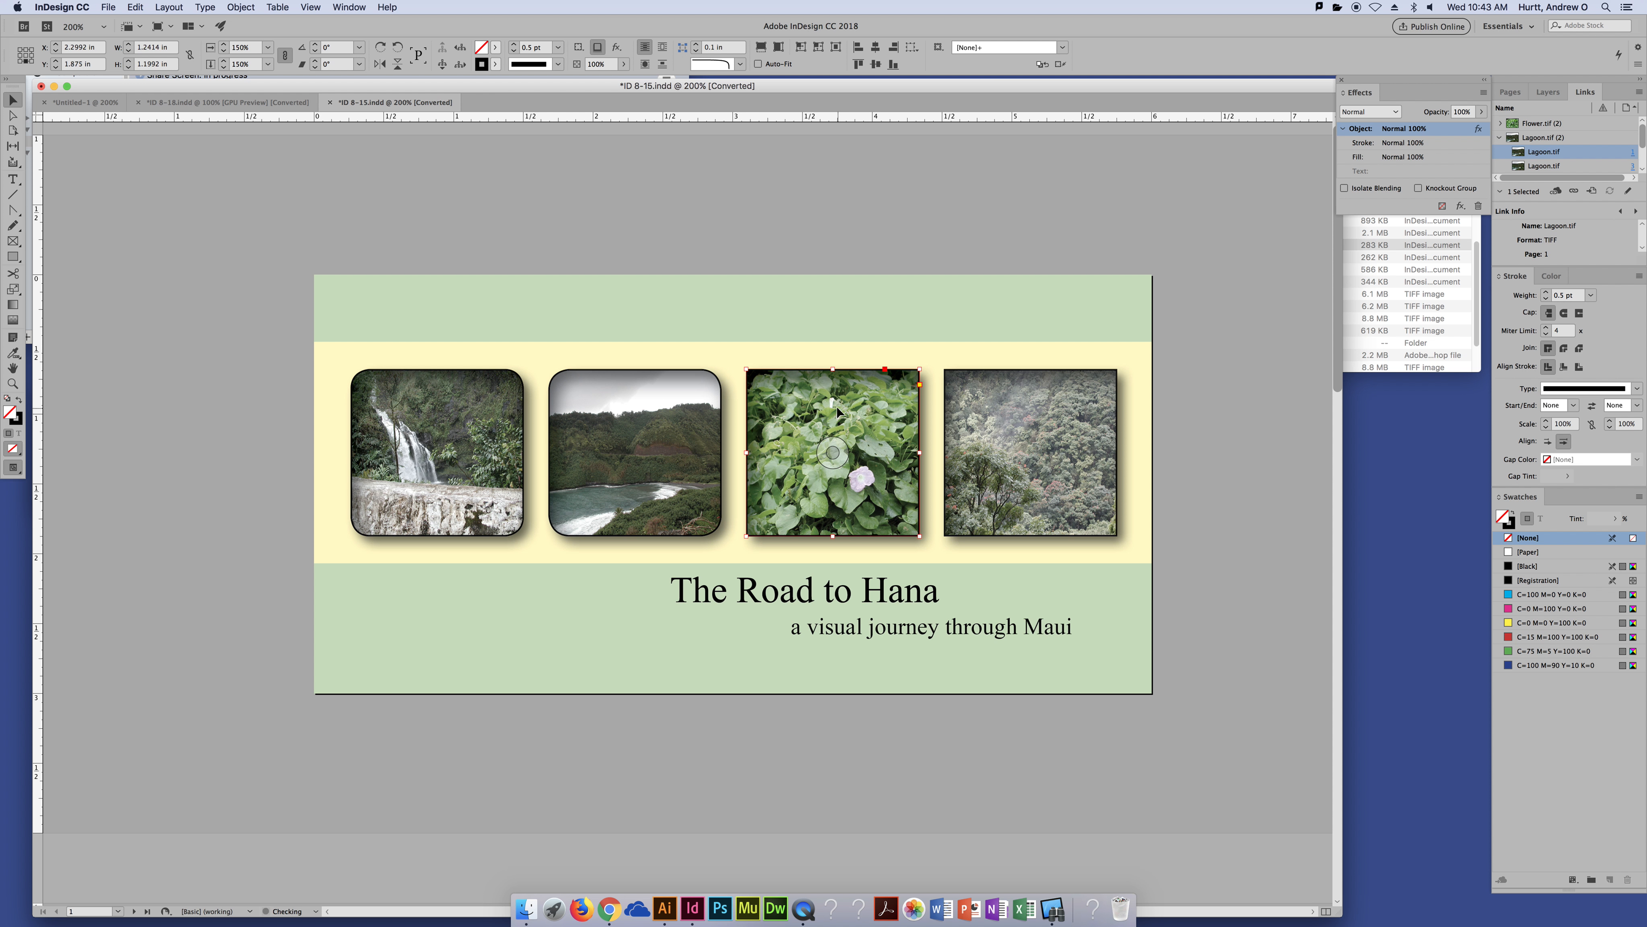
click(920, 384)
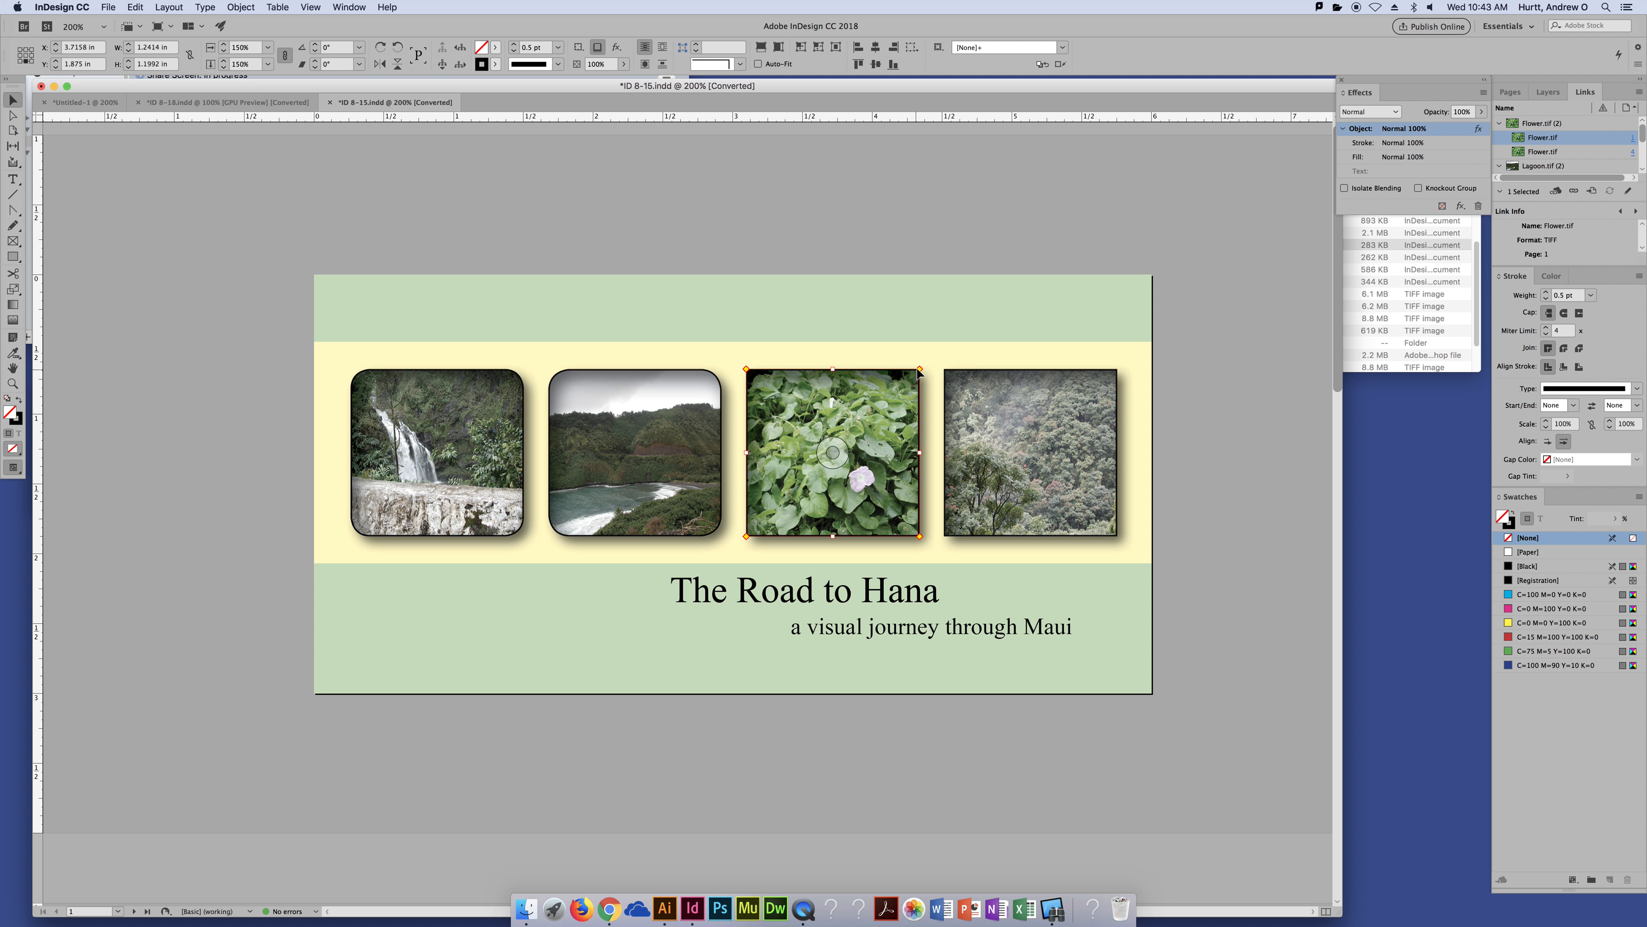
drag(920, 370, 901, 374)
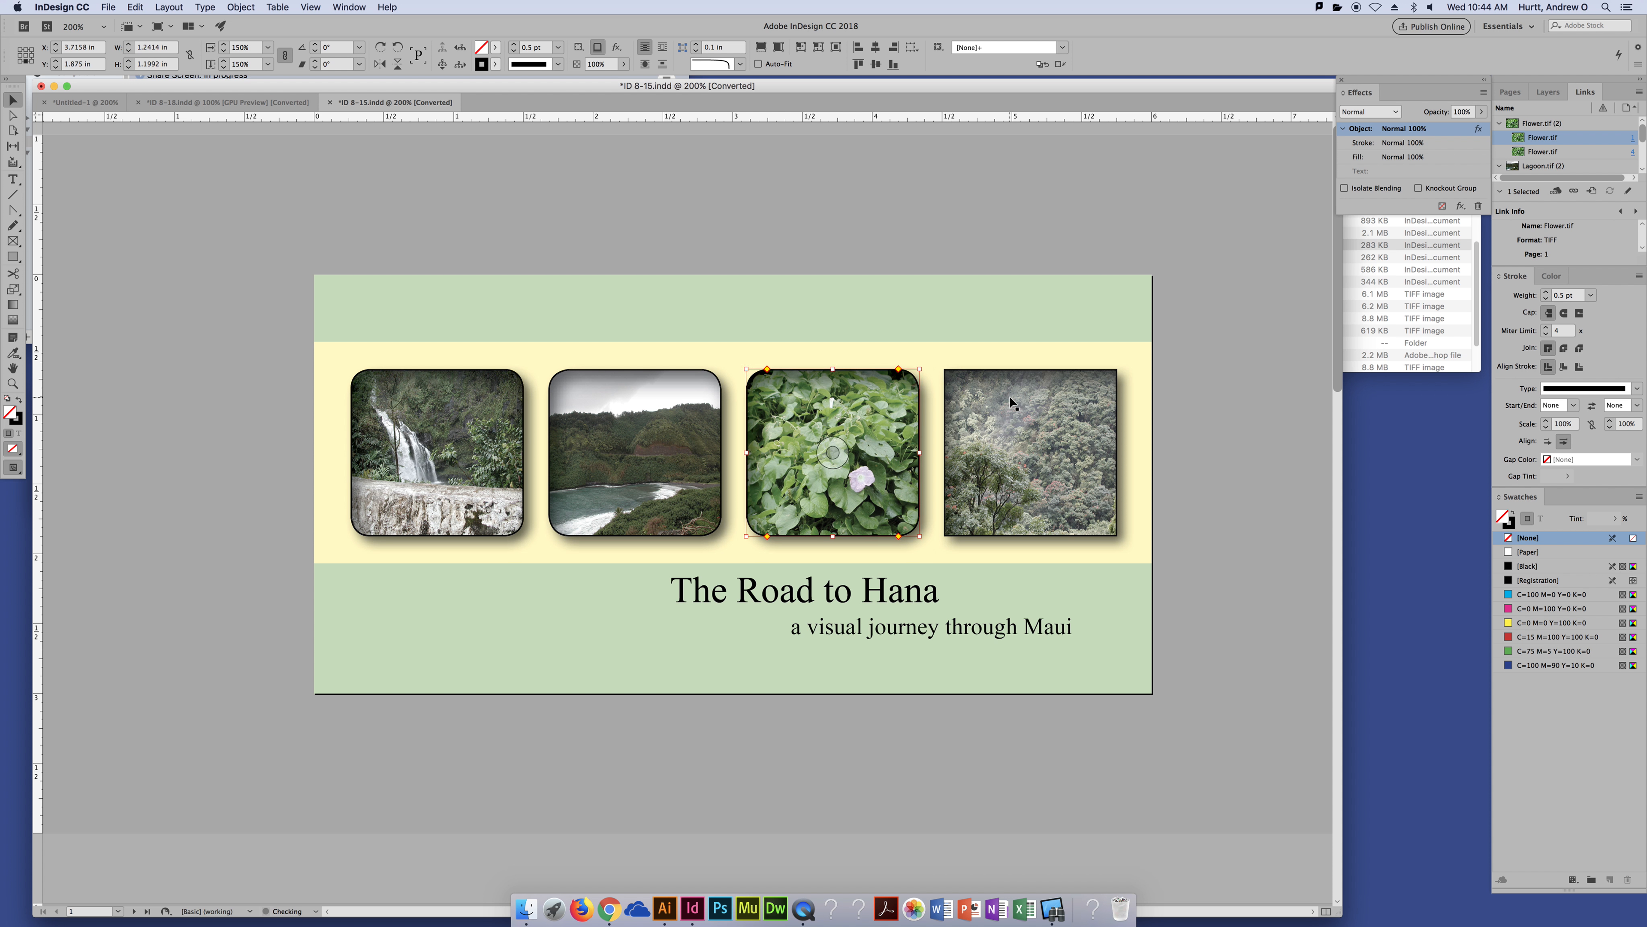
Round all four corners of the tree coverage photo's frame with live corners to match the other photos, and deselect it.
click(1116, 388)
click(1117, 385)
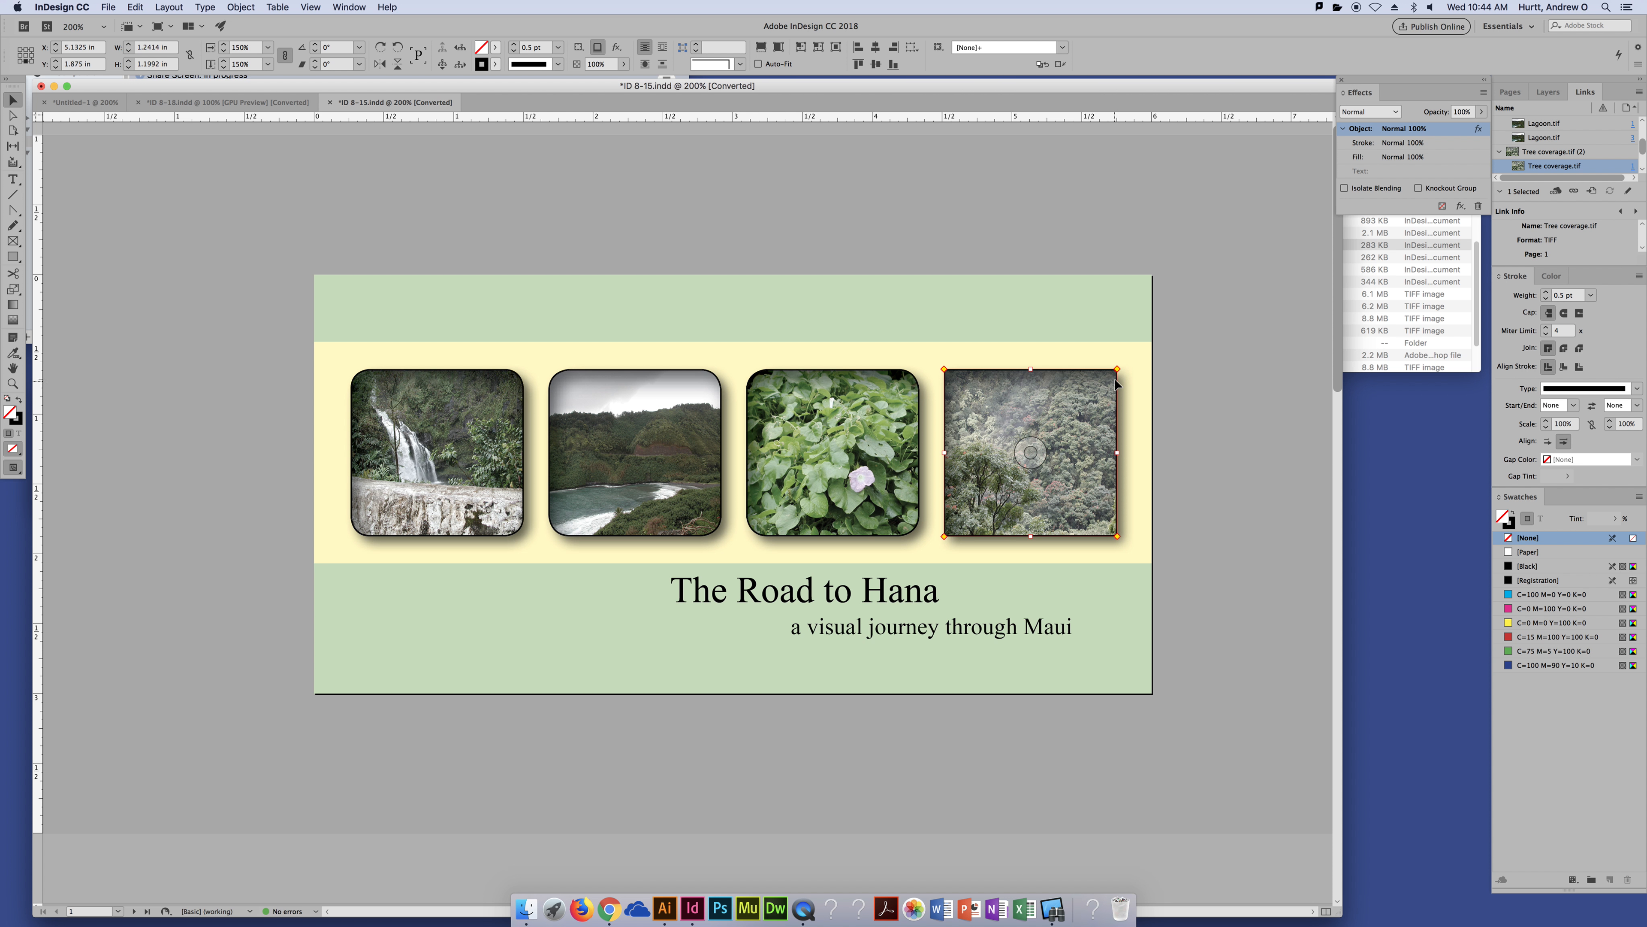
drag(1116, 369, 1098, 367)
click(1199, 419)
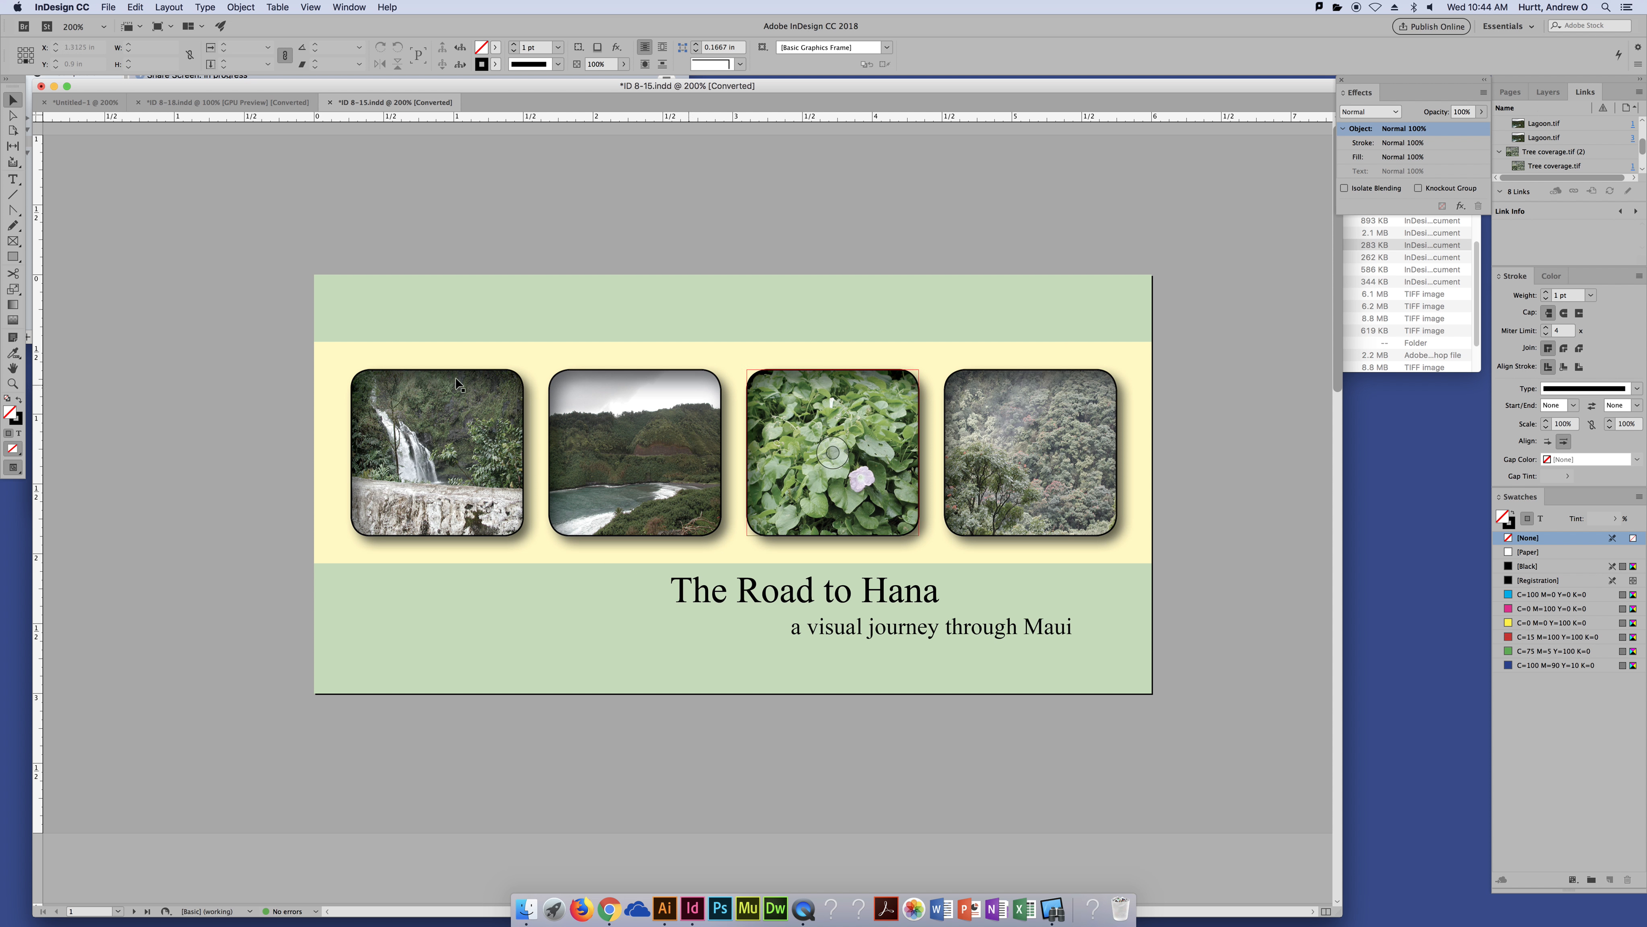
Copy the waterfall frame's object effects to the yellow band behind the photos and deselect.
click(459, 394)
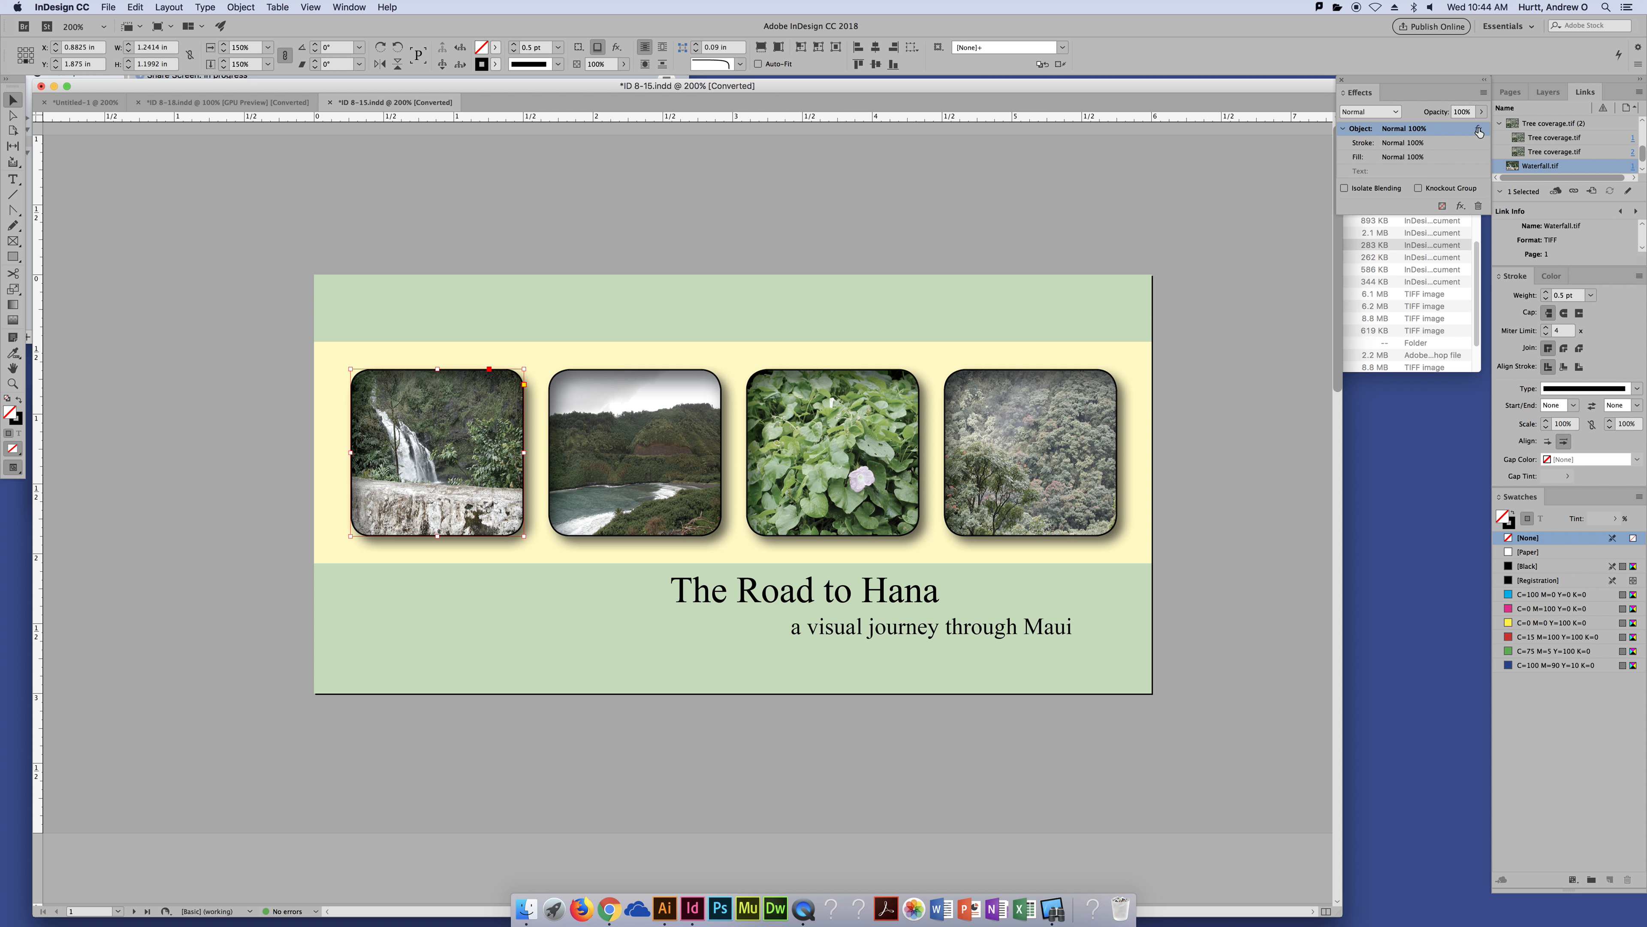
mouse_move(1479, 132)
drag(936, 353, 936, 352)
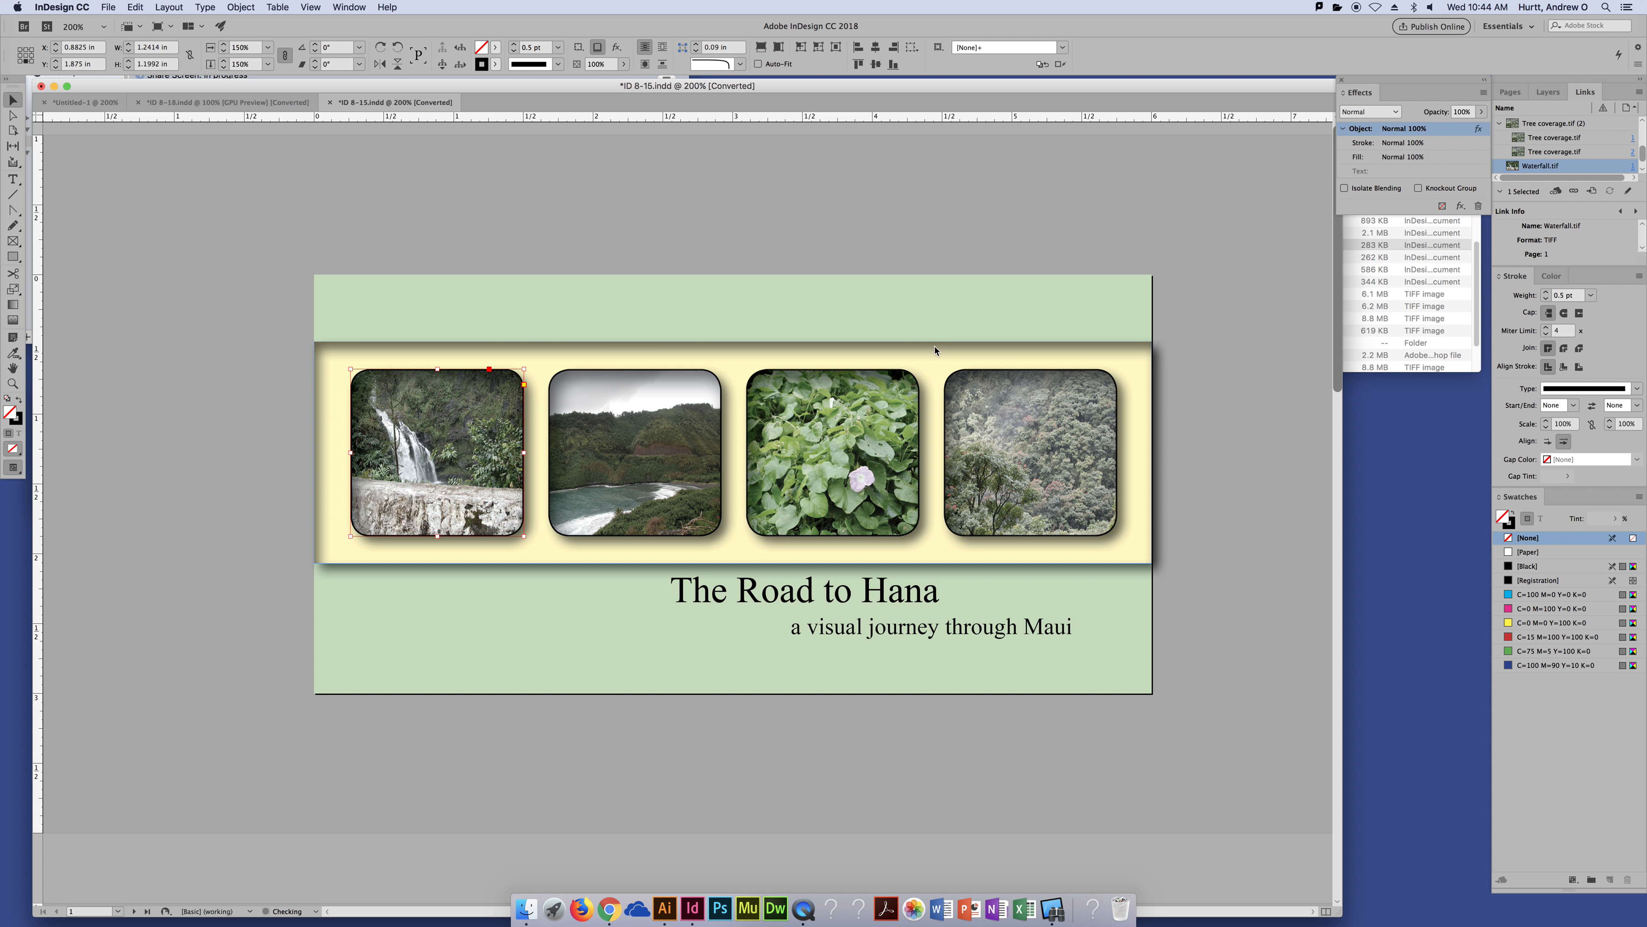
click(1245, 437)
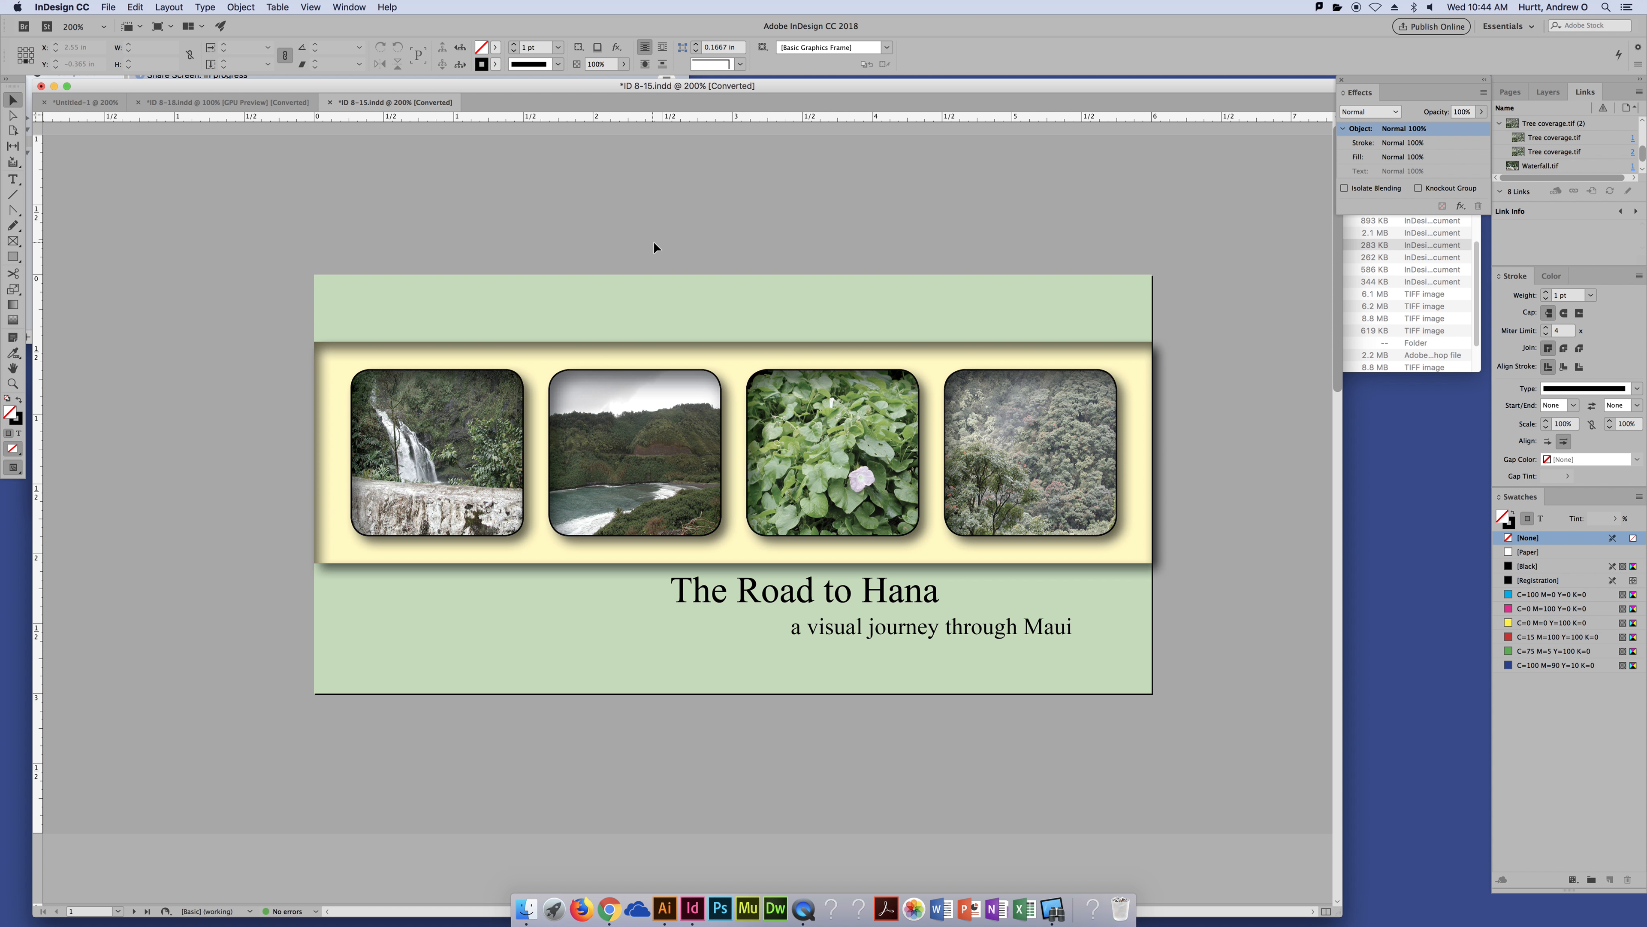
Switch to the ID 8-18.indd document at 200% view and make its Photos layer visible.
click(257, 104)
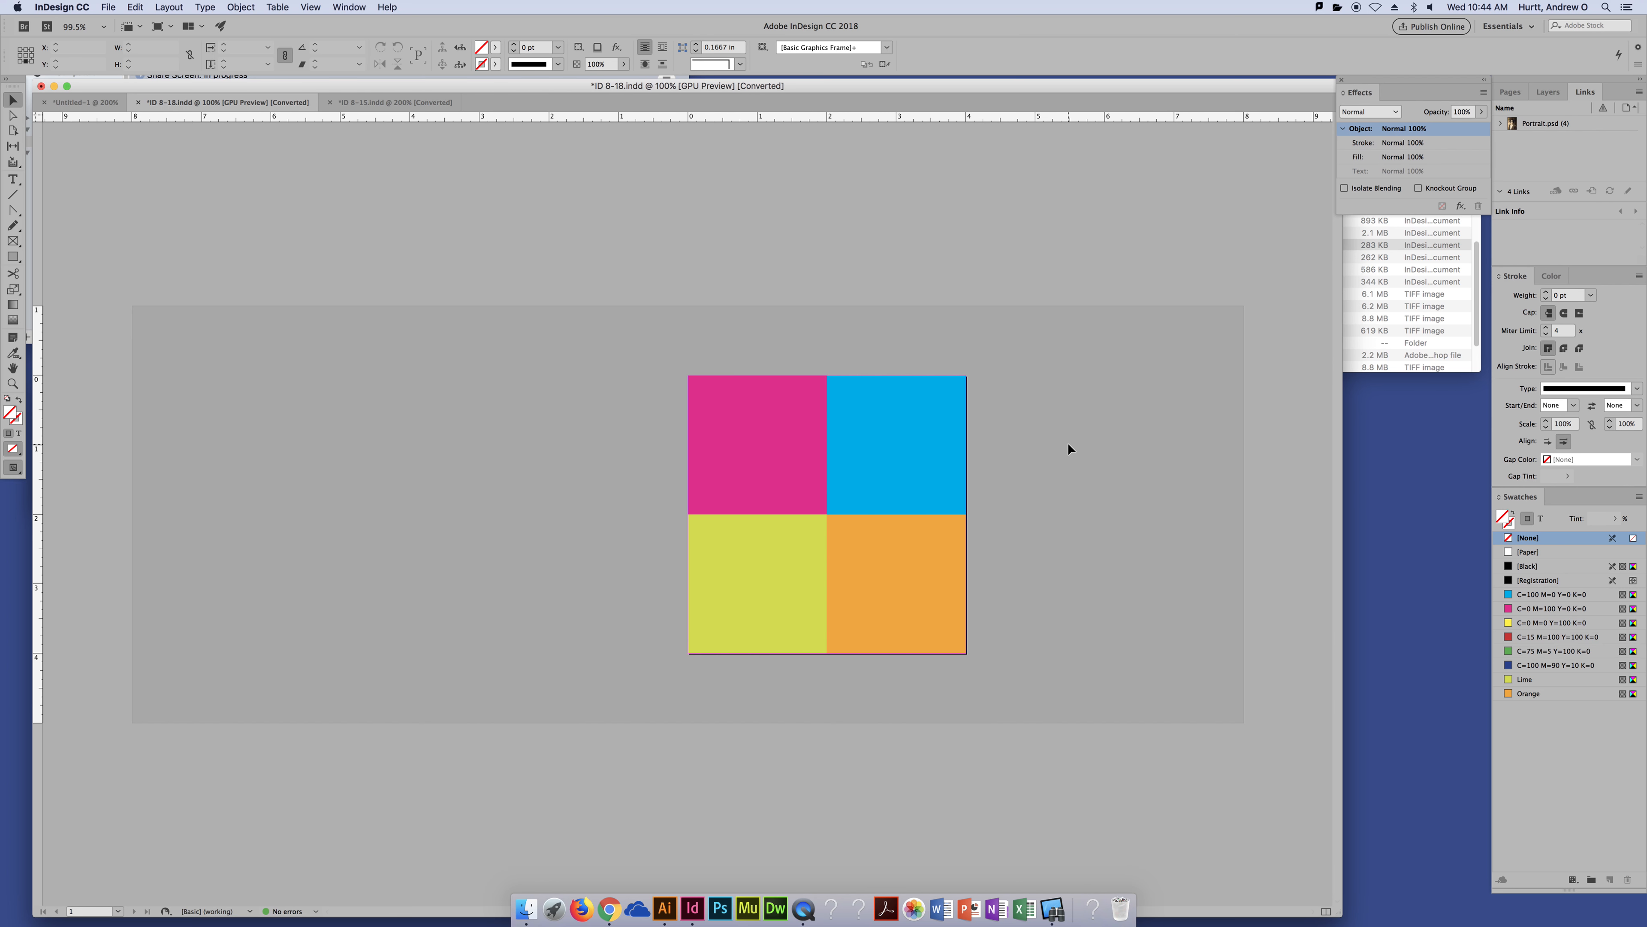
key(super+1)
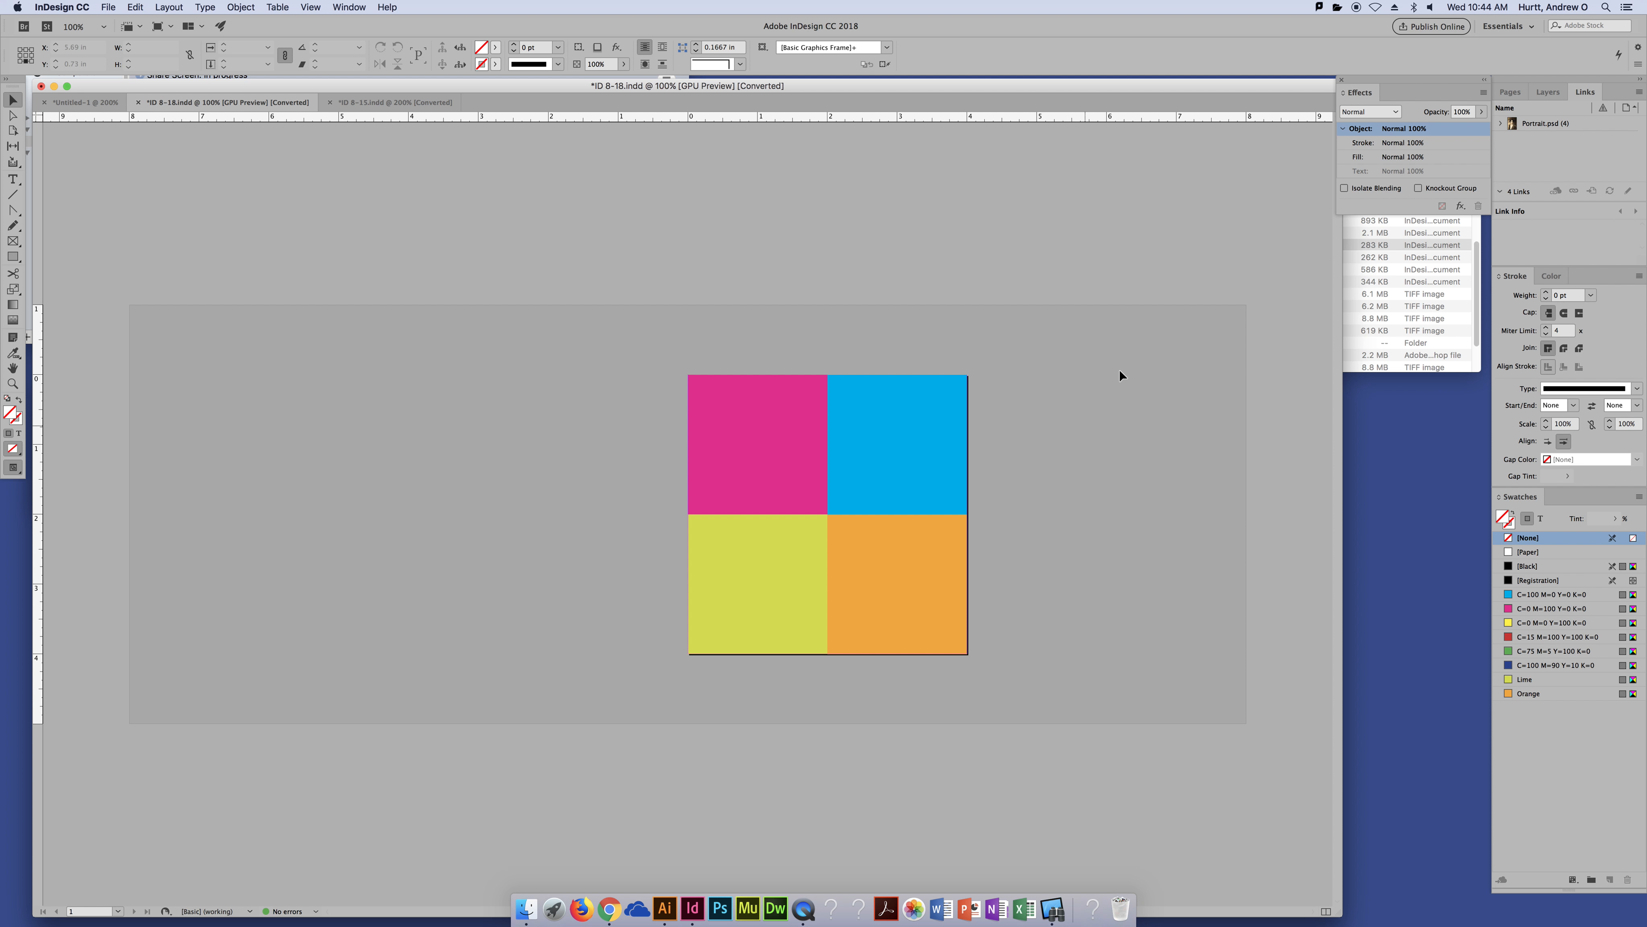
key(super+2)
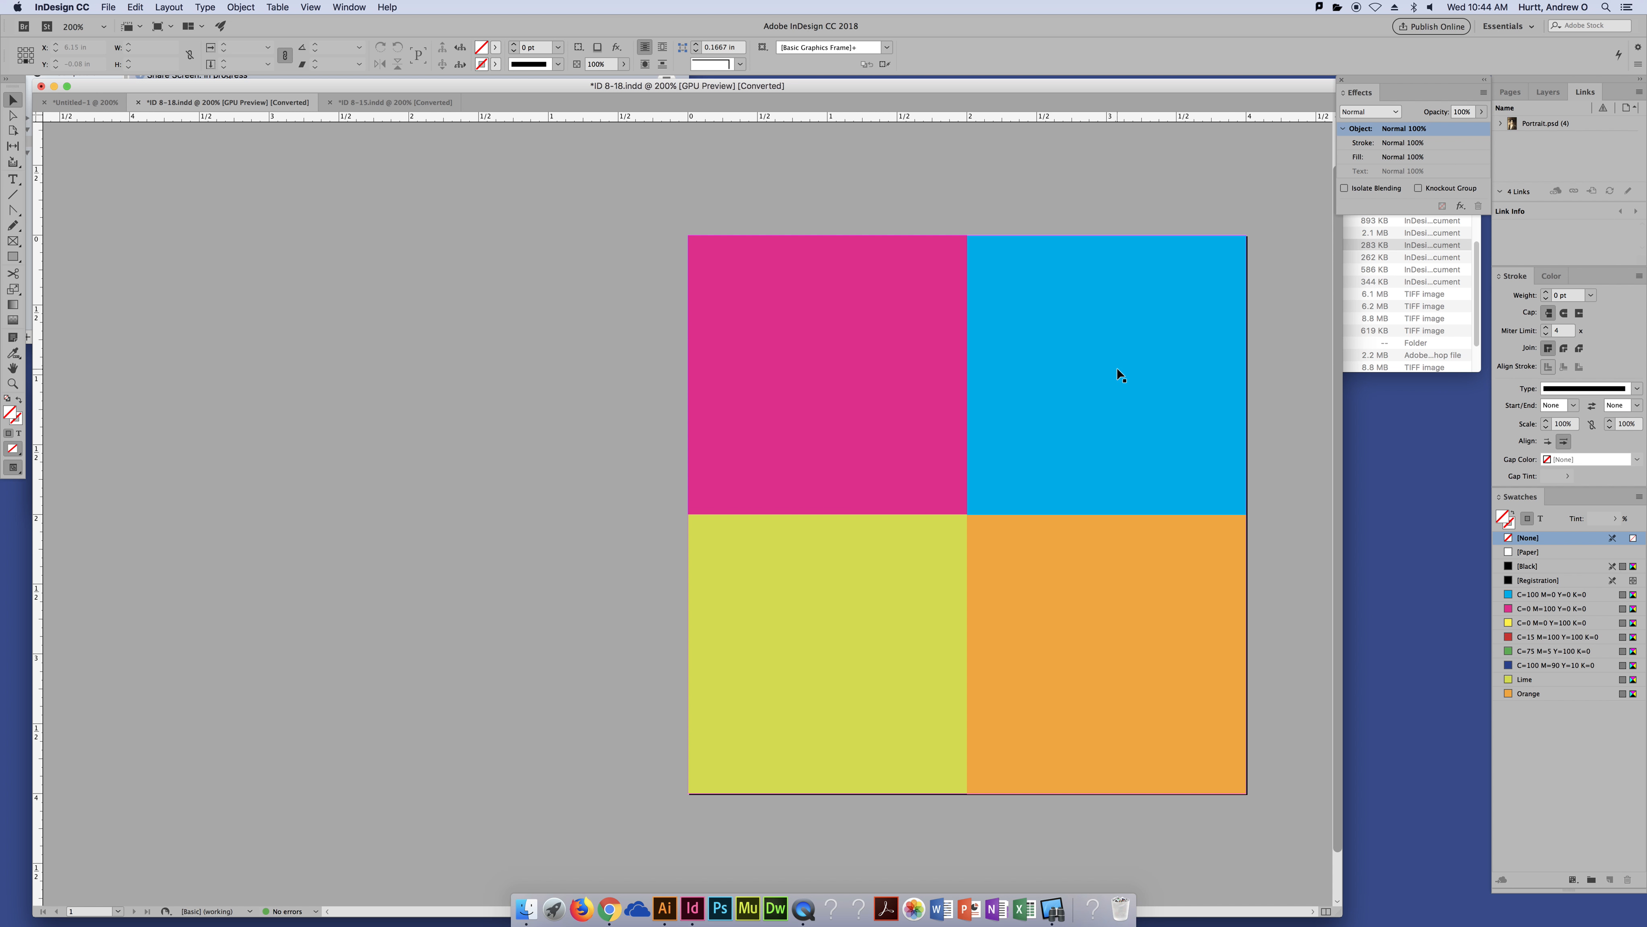
drag(786, 371, 948, 375)
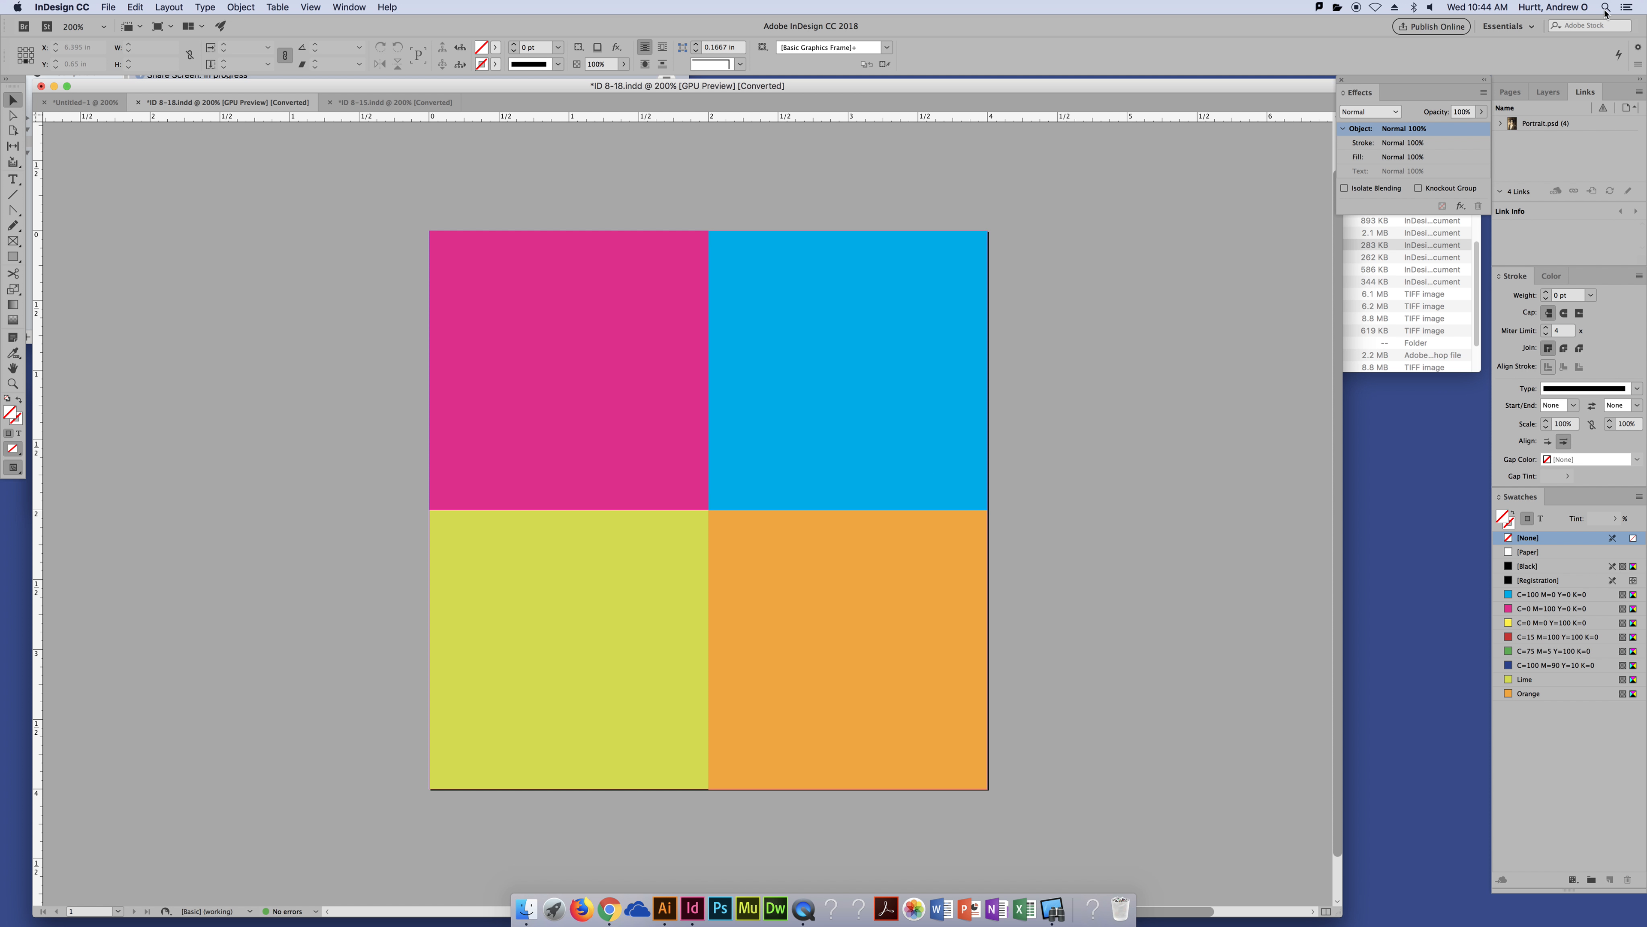
click(1548, 91)
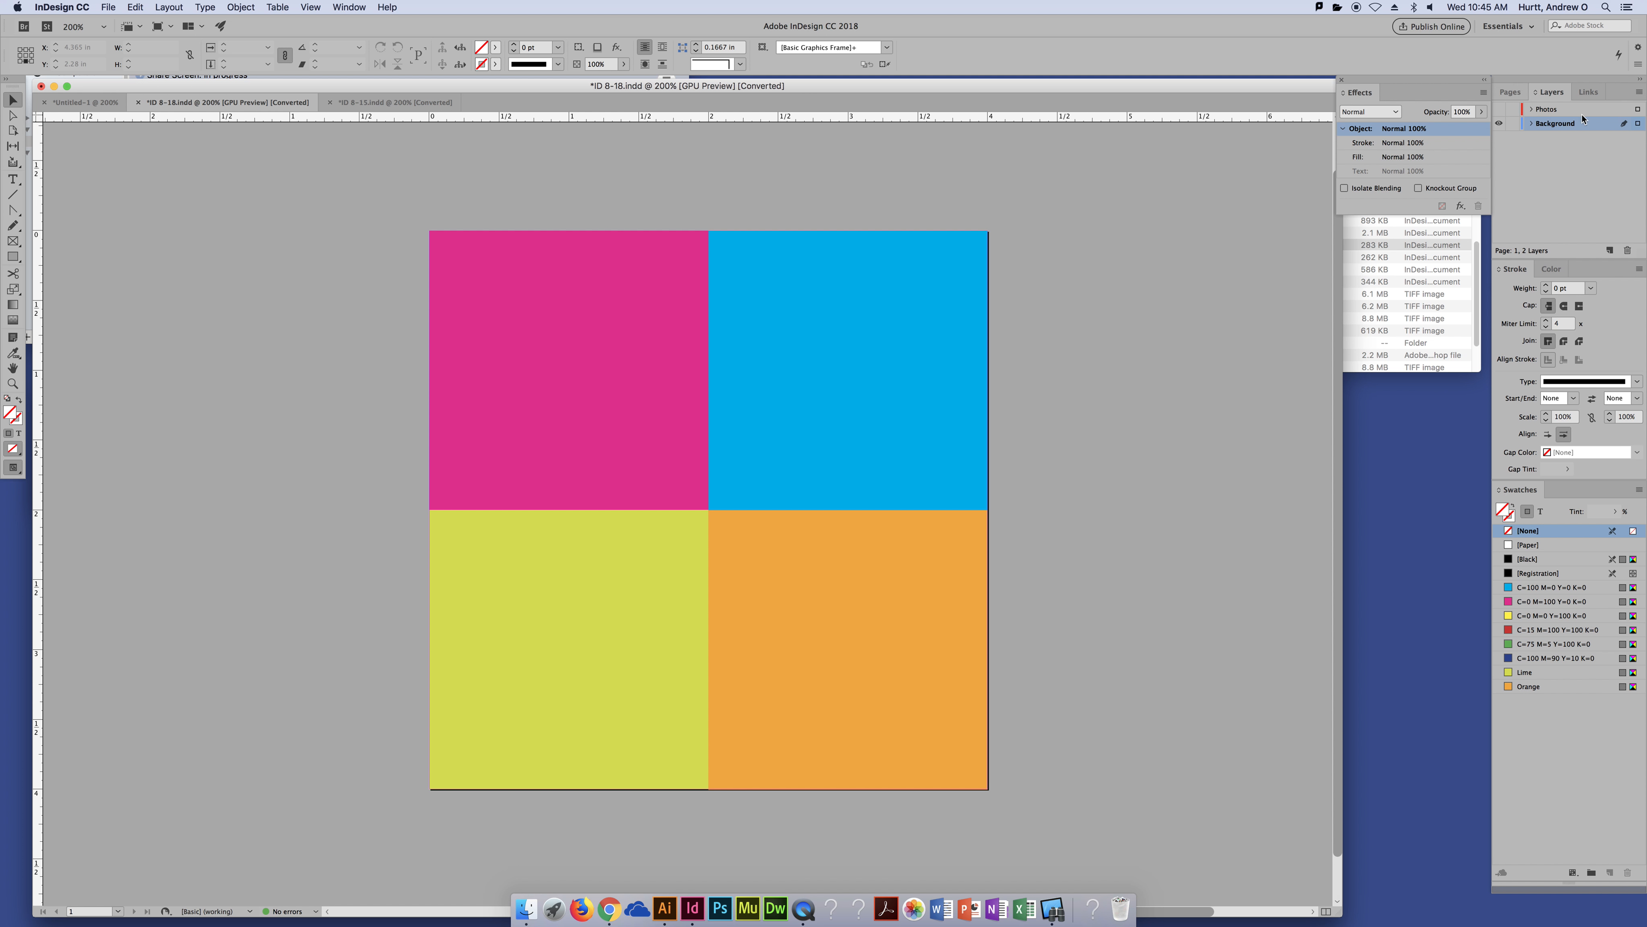
click(1499, 110)
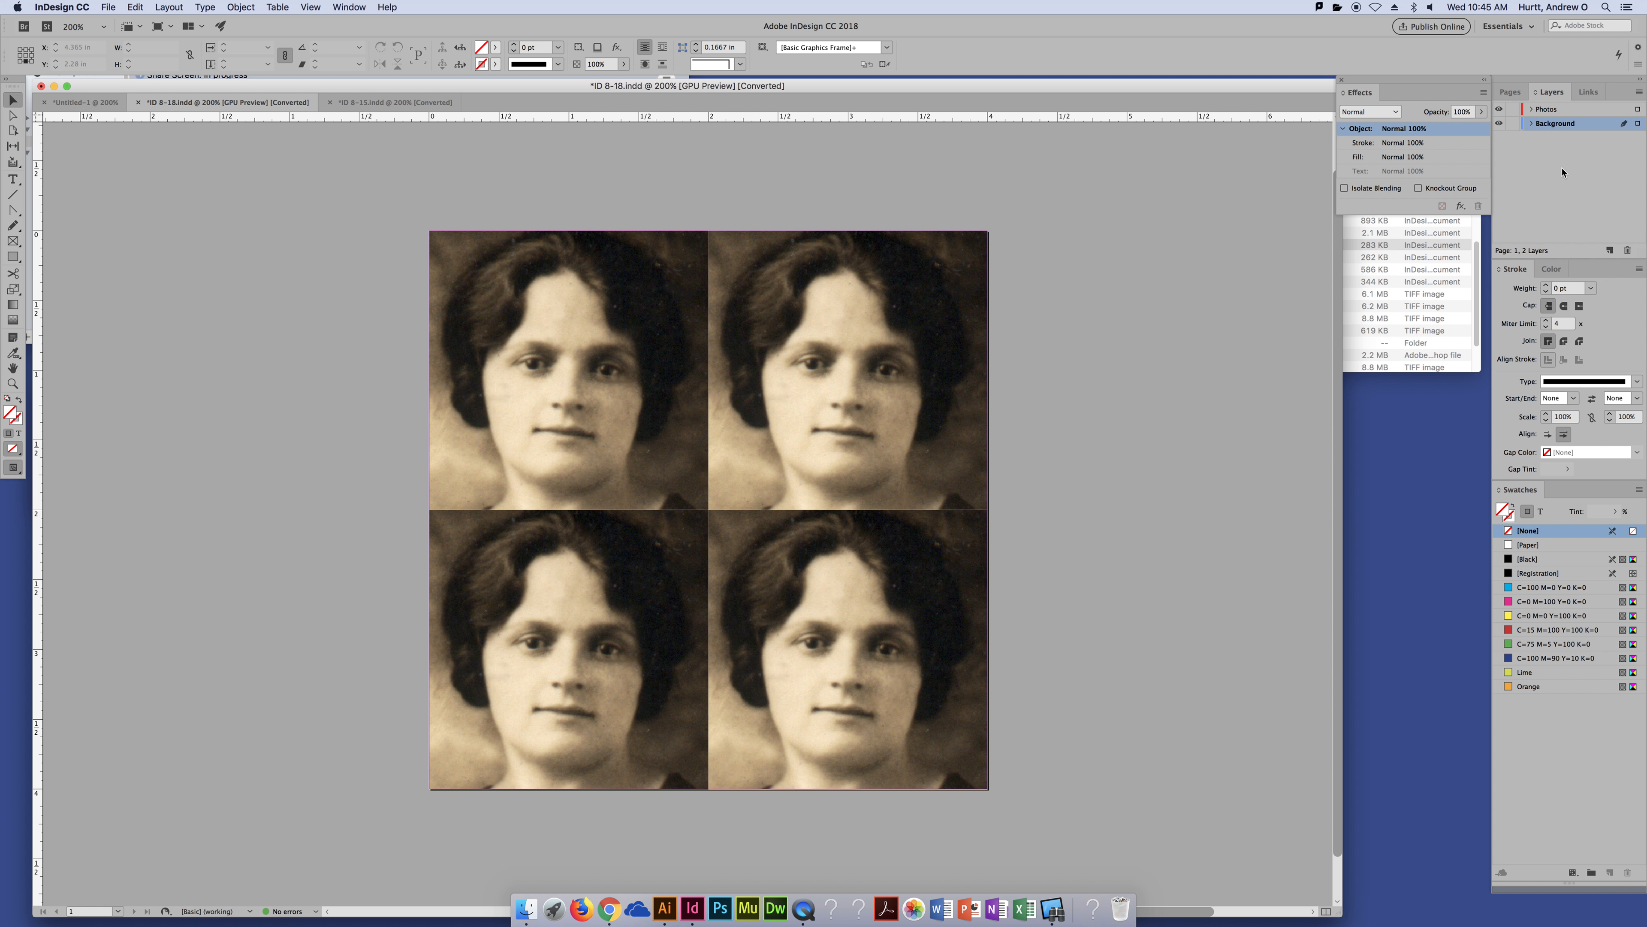
Set the blending mode of the portrait over the magenta square to Multiply.
click(573, 303)
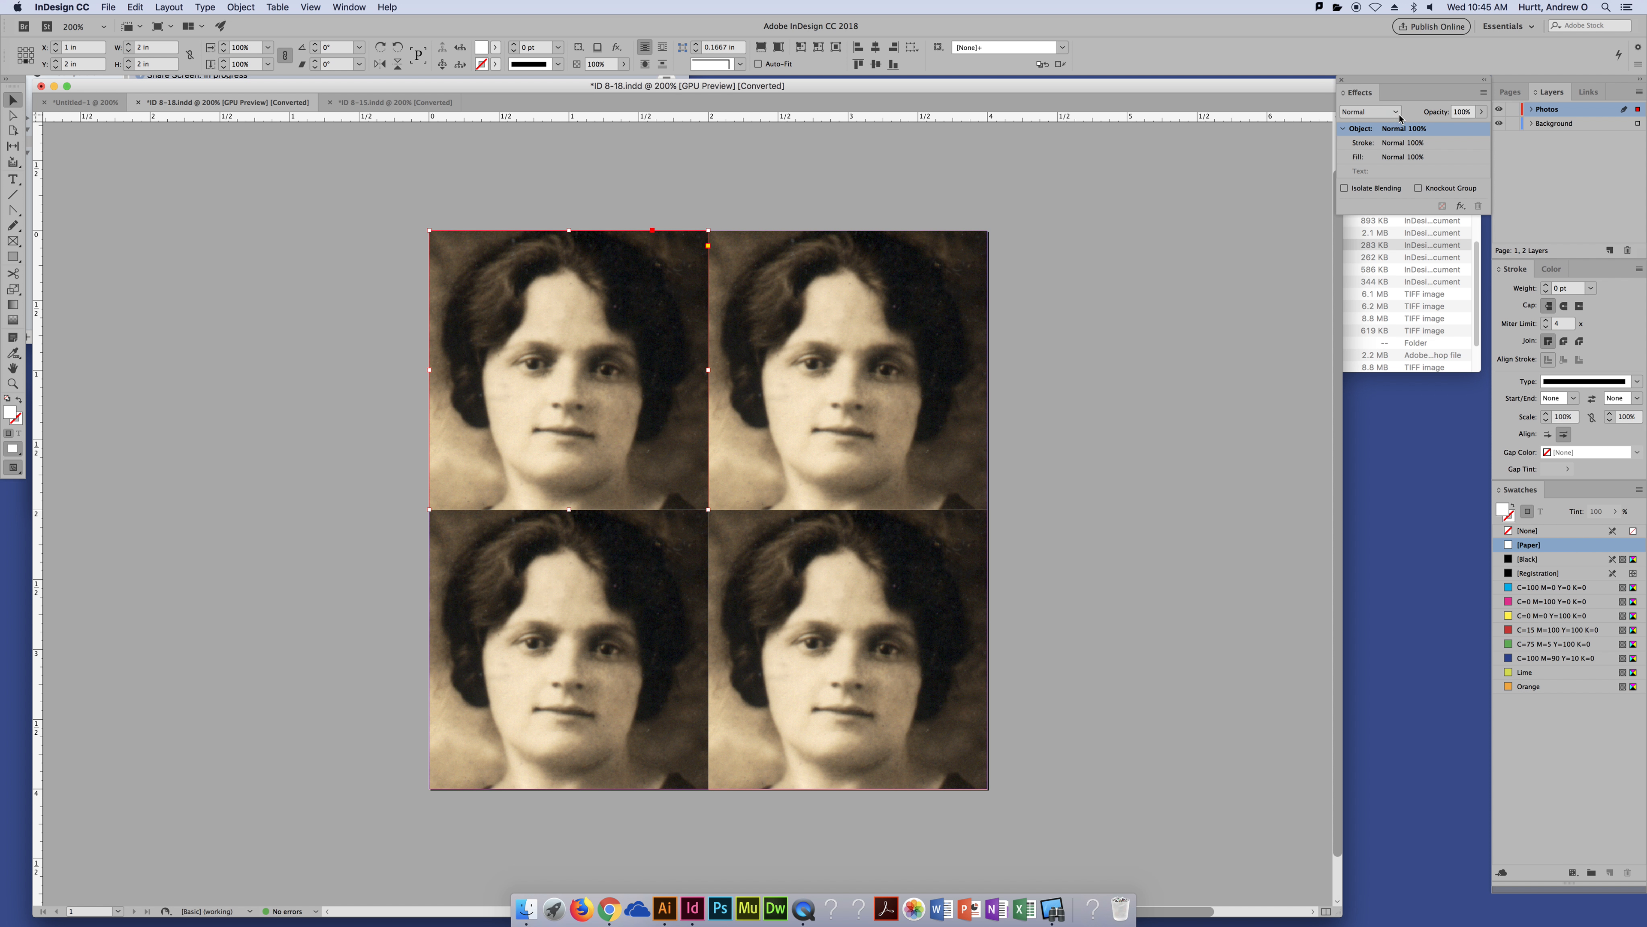
click(1370, 112)
click(1386, 144)
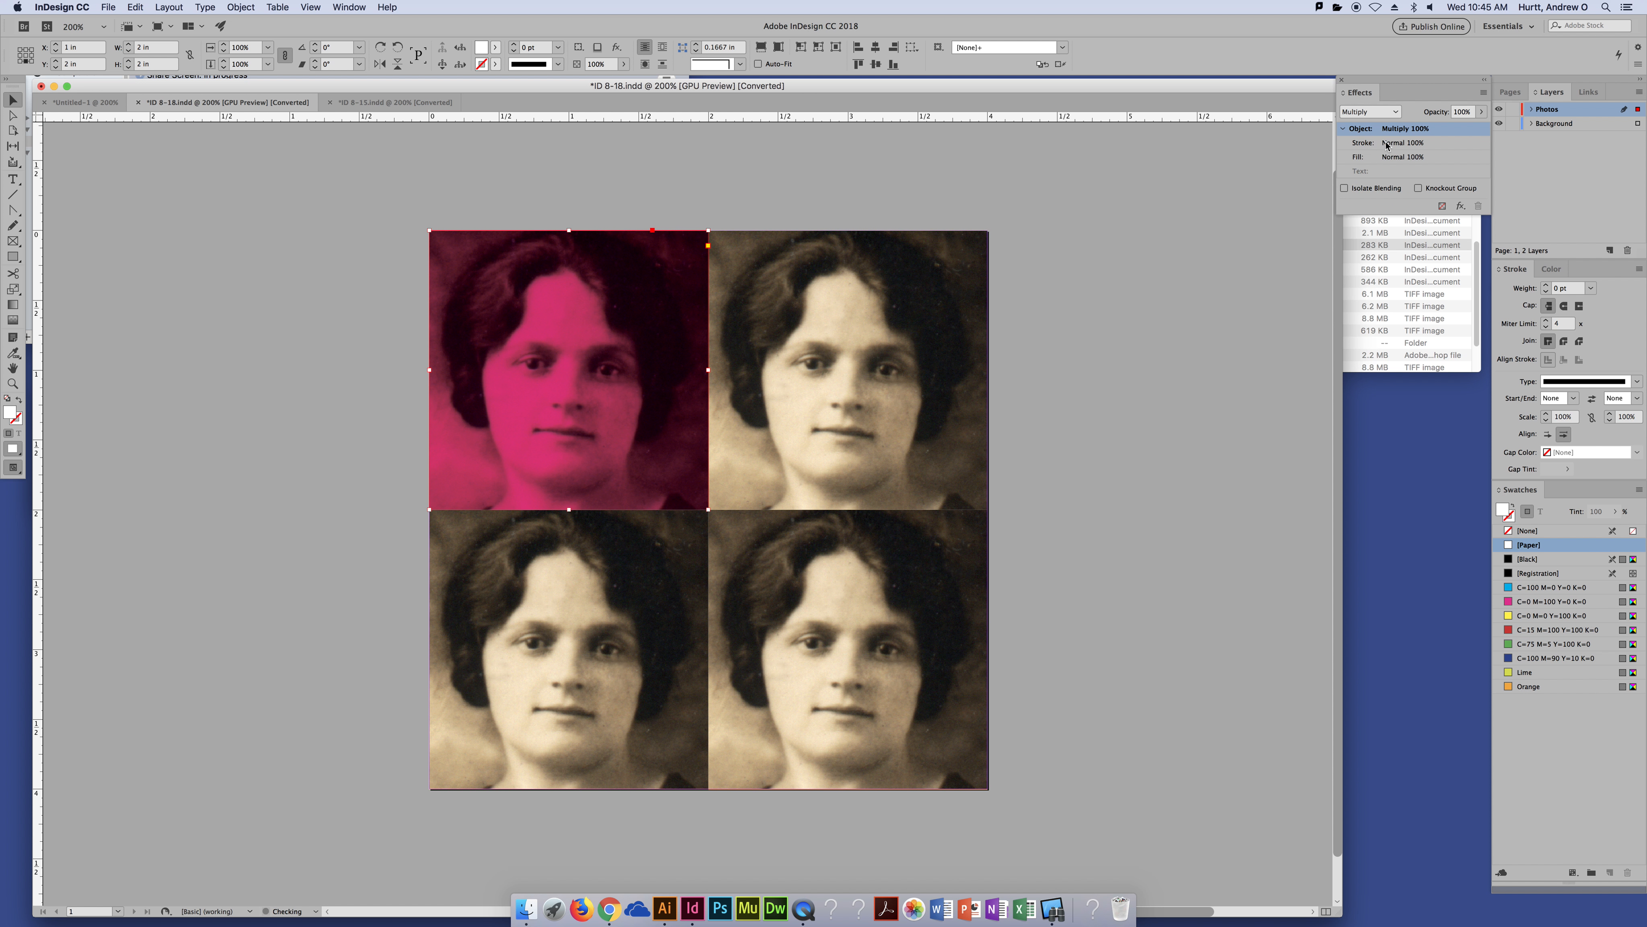
Move the Multiply portrait off its magenta square and over the neighboring artwork to compare the blending, and undo the moves.
click(307, 310)
drag(511, 336, 307, 310)
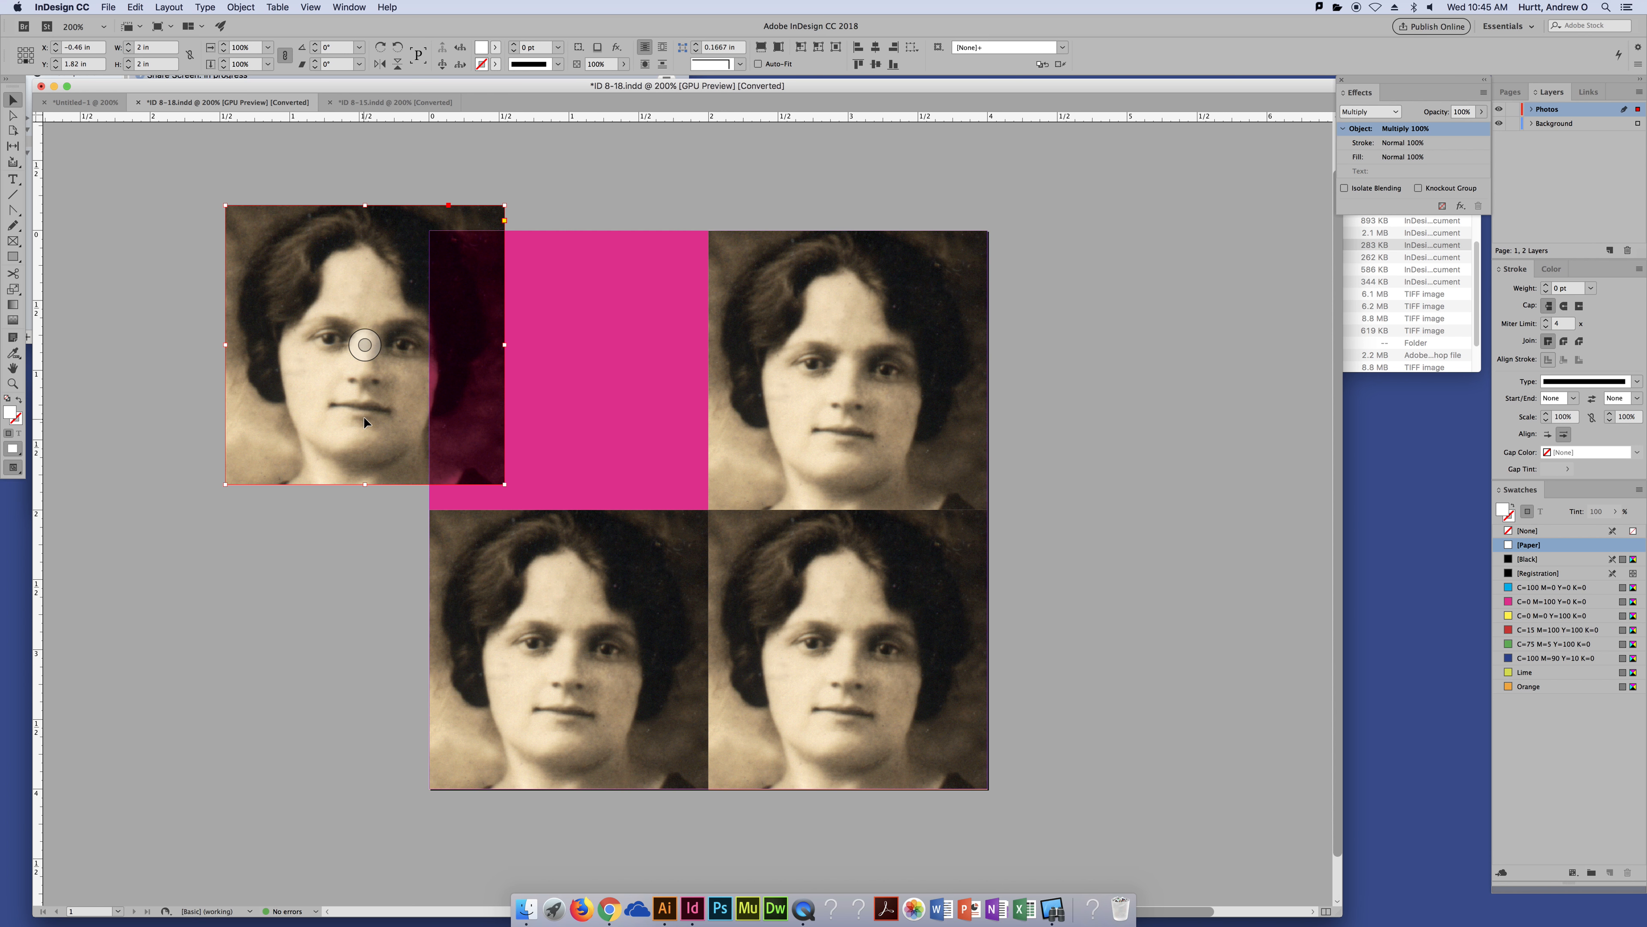
drag(372, 414, 402, 436)
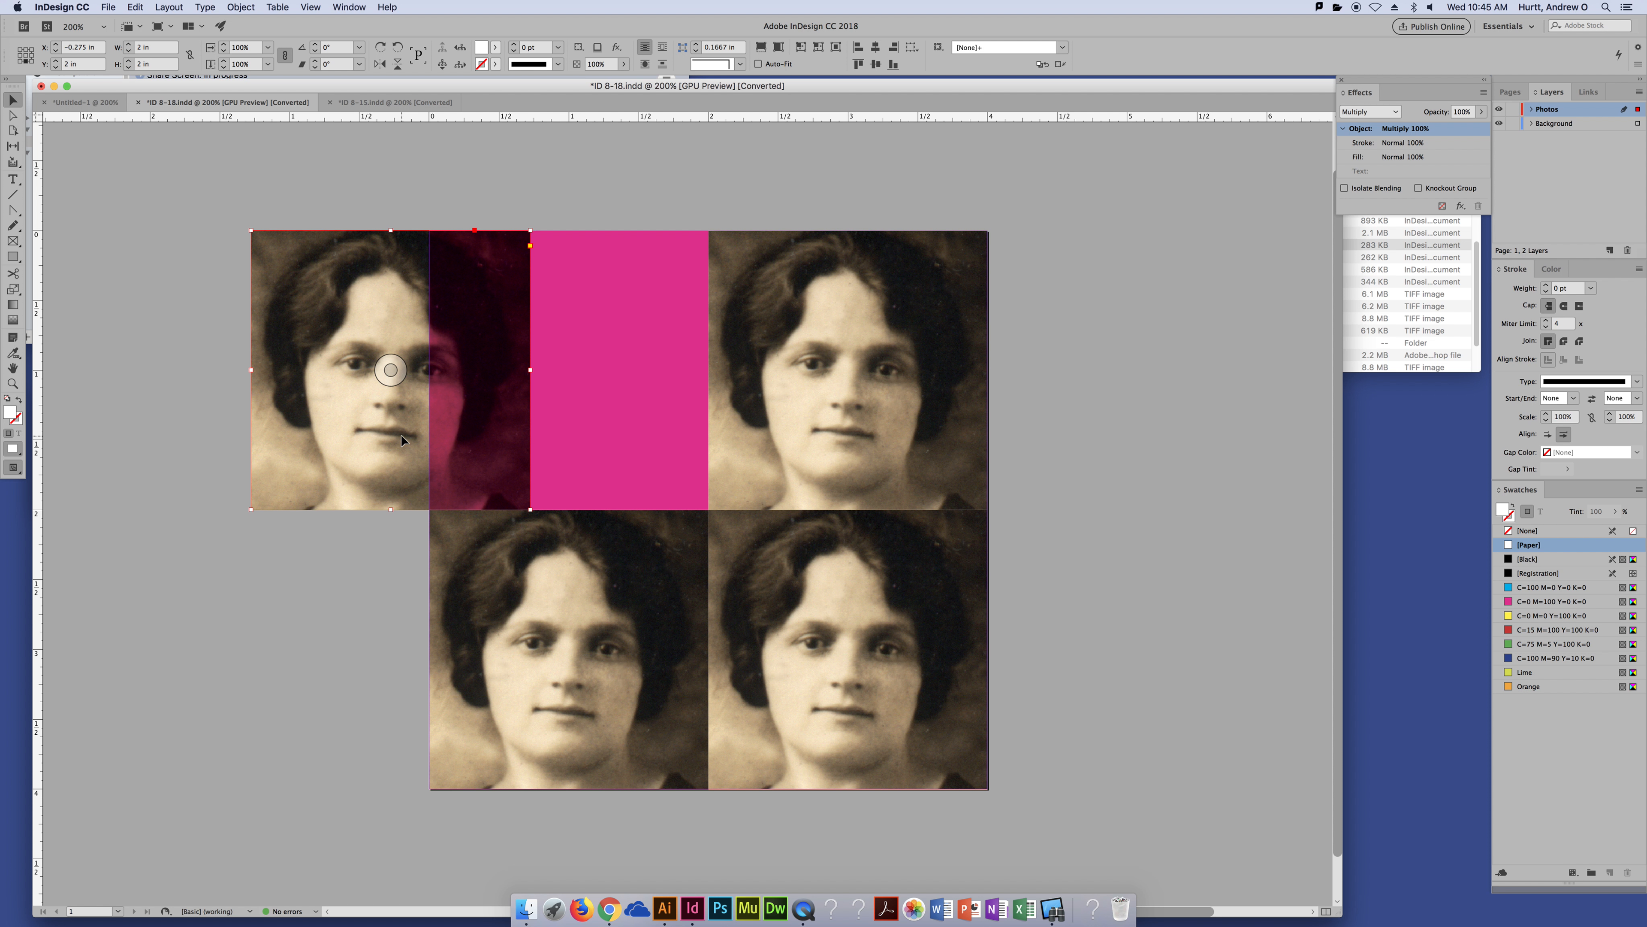
drag(371, 440, 424, 560)
drag(378, 498, 716, 340)
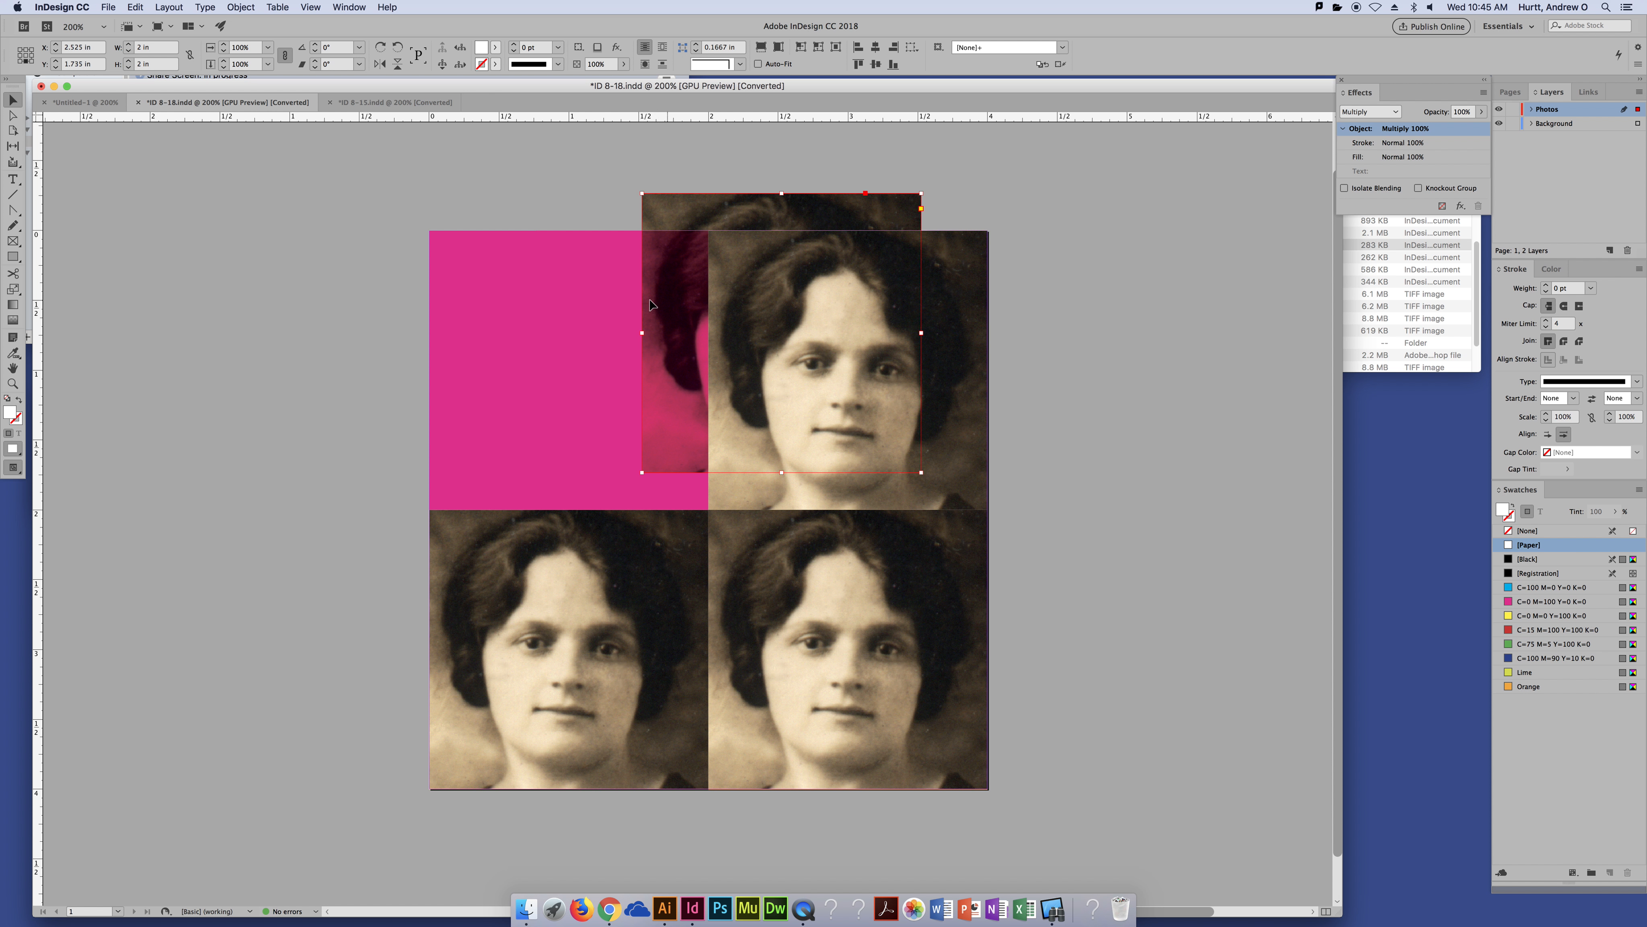
key(super+z)
key(super+z)
key(super+z)
key(super+z)
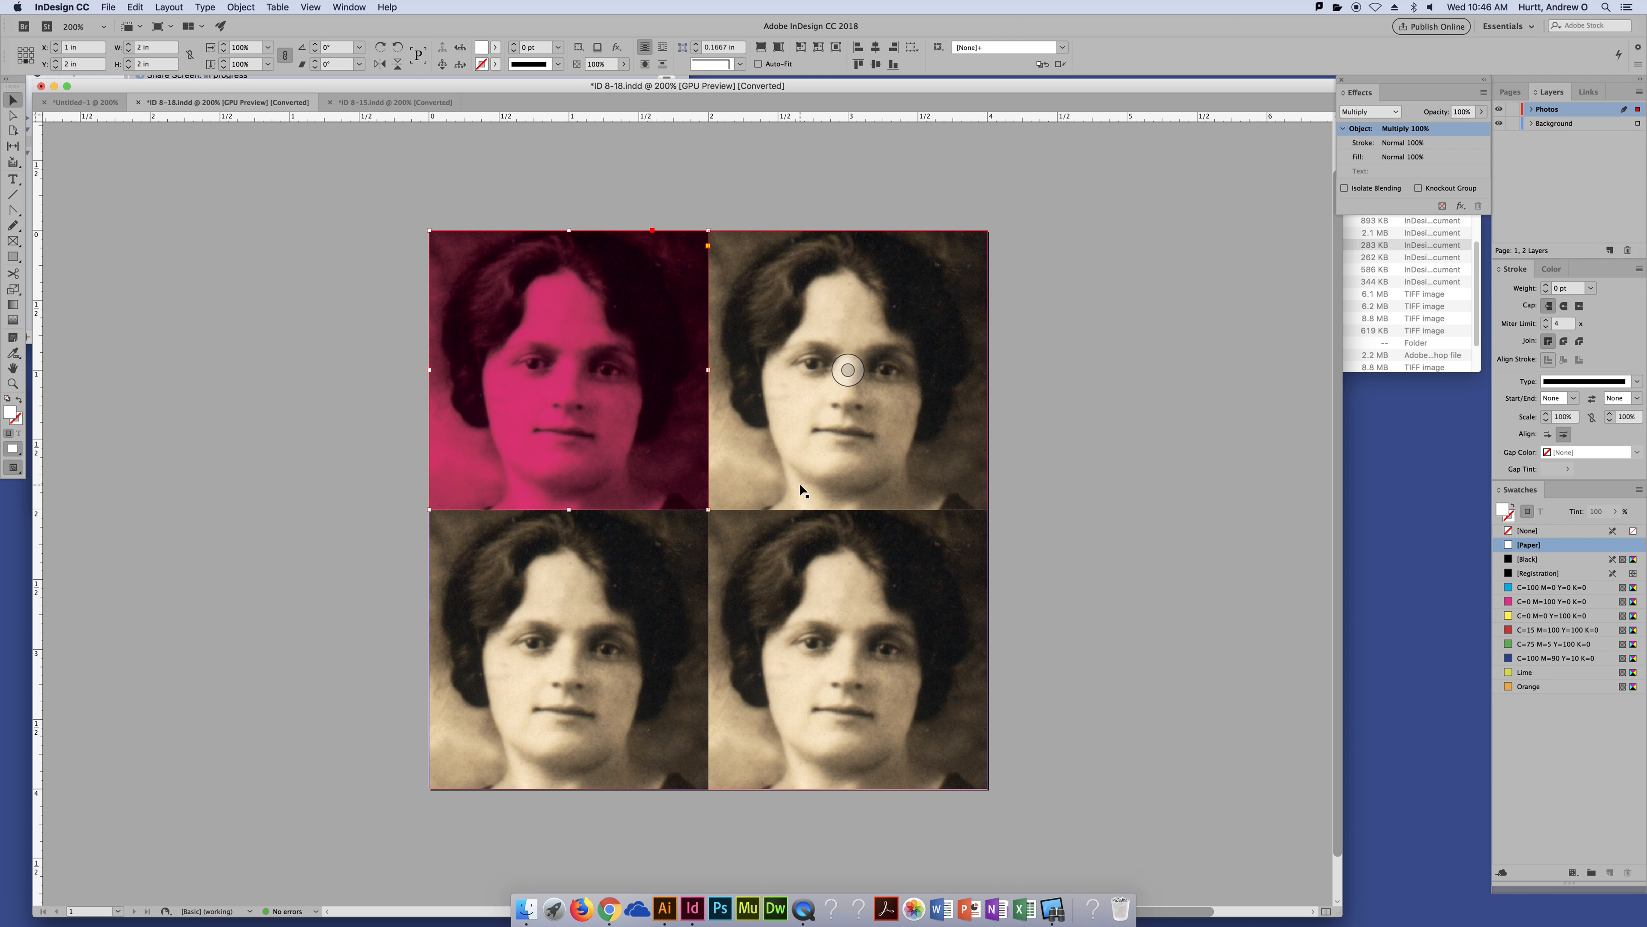
Set the blending mode of the portrait over the cyan square to Screen.
click(877, 336)
click(1370, 111)
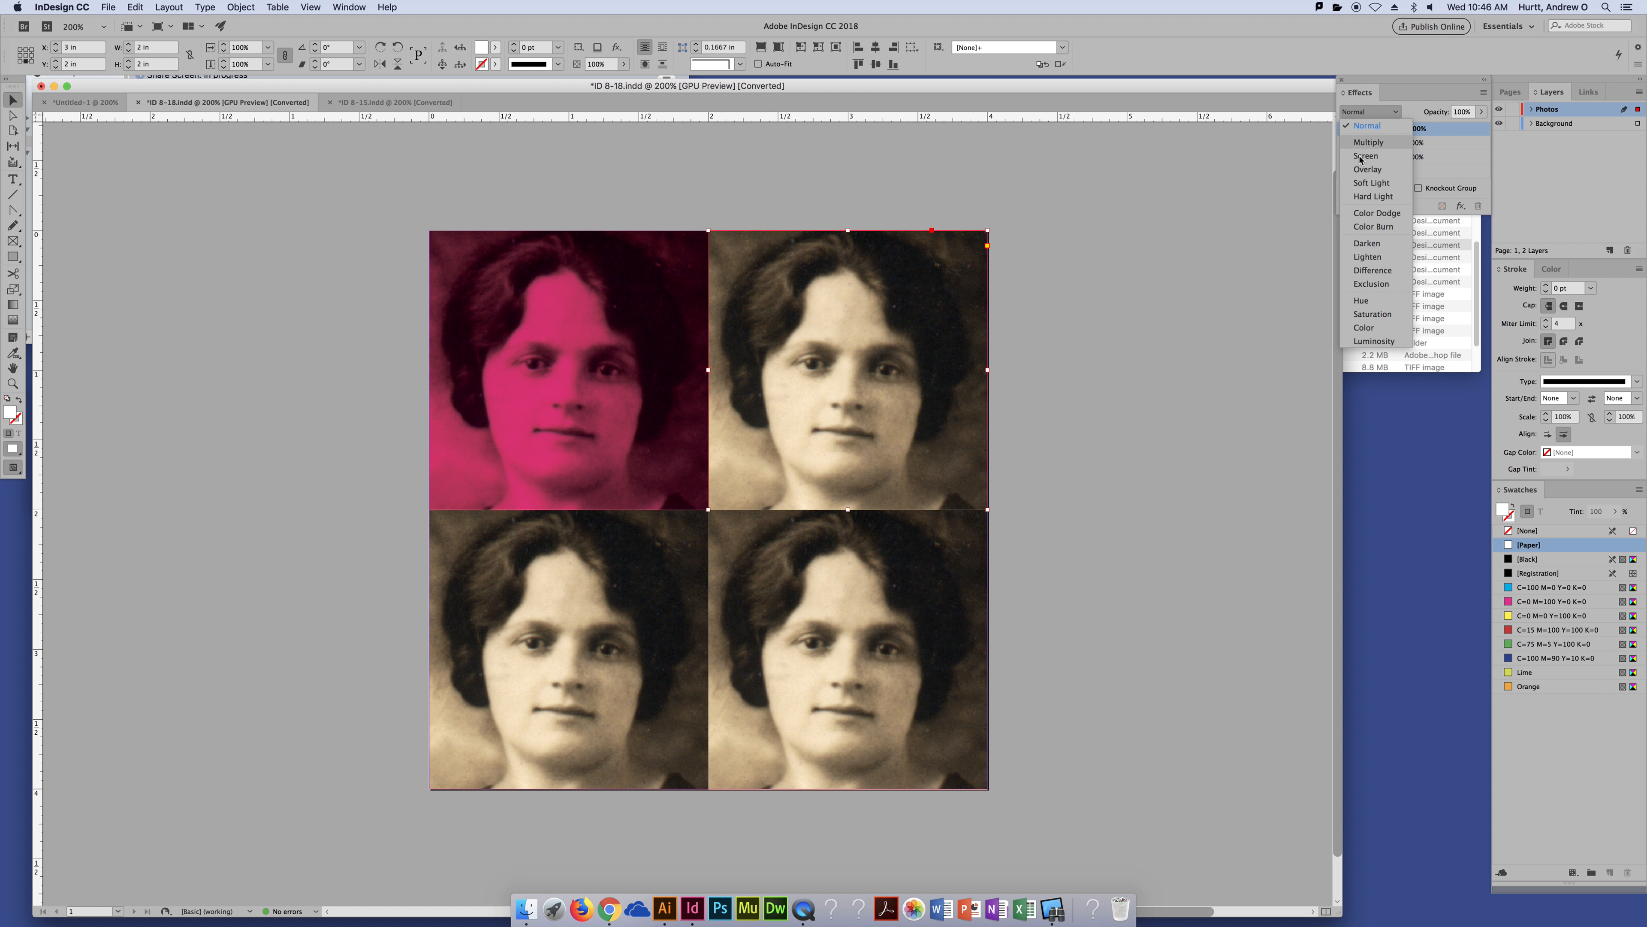
click(1362, 141)
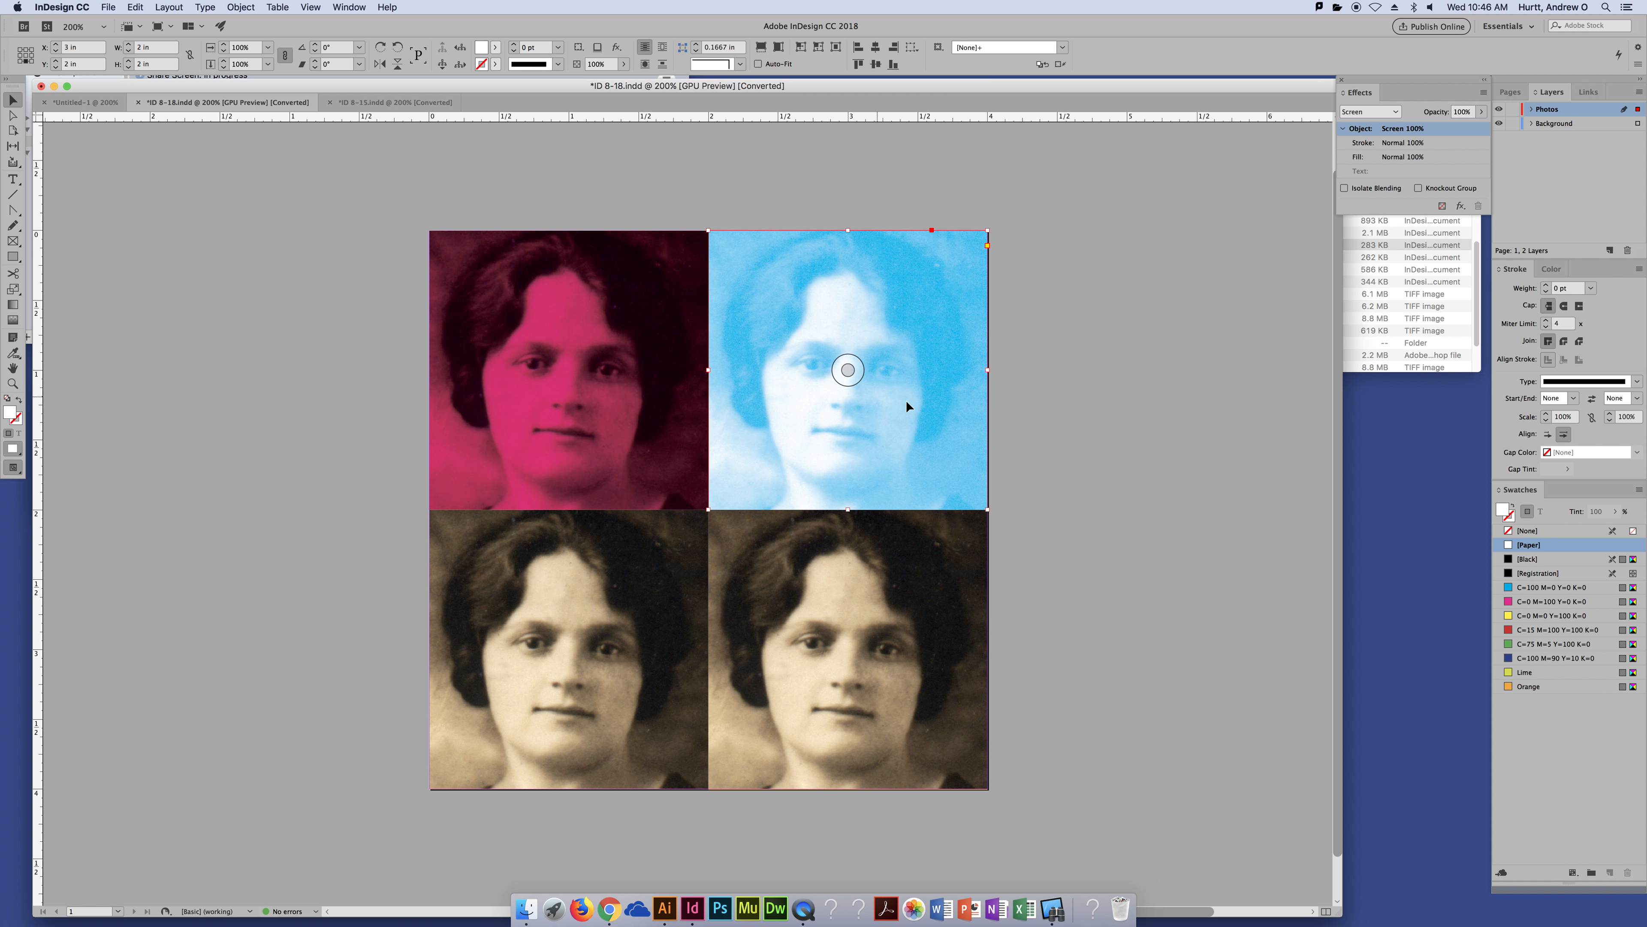
Try the Screen blending mode on the portrait over the magenta square and restore Multiply.
click(649, 363)
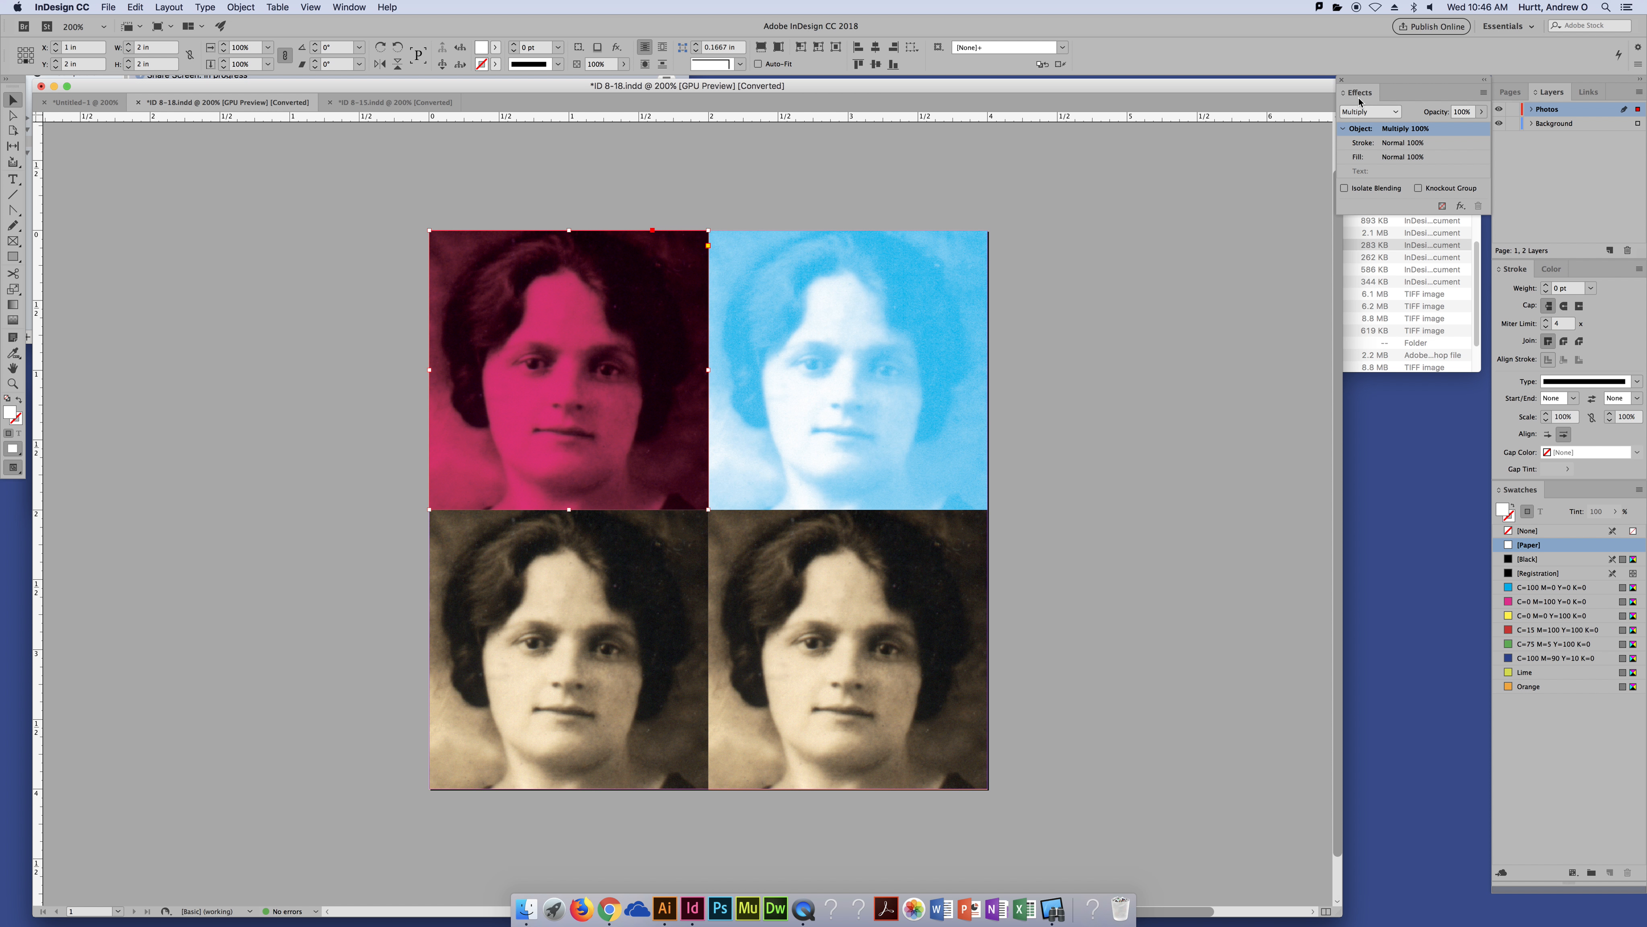
click(1355, 112)
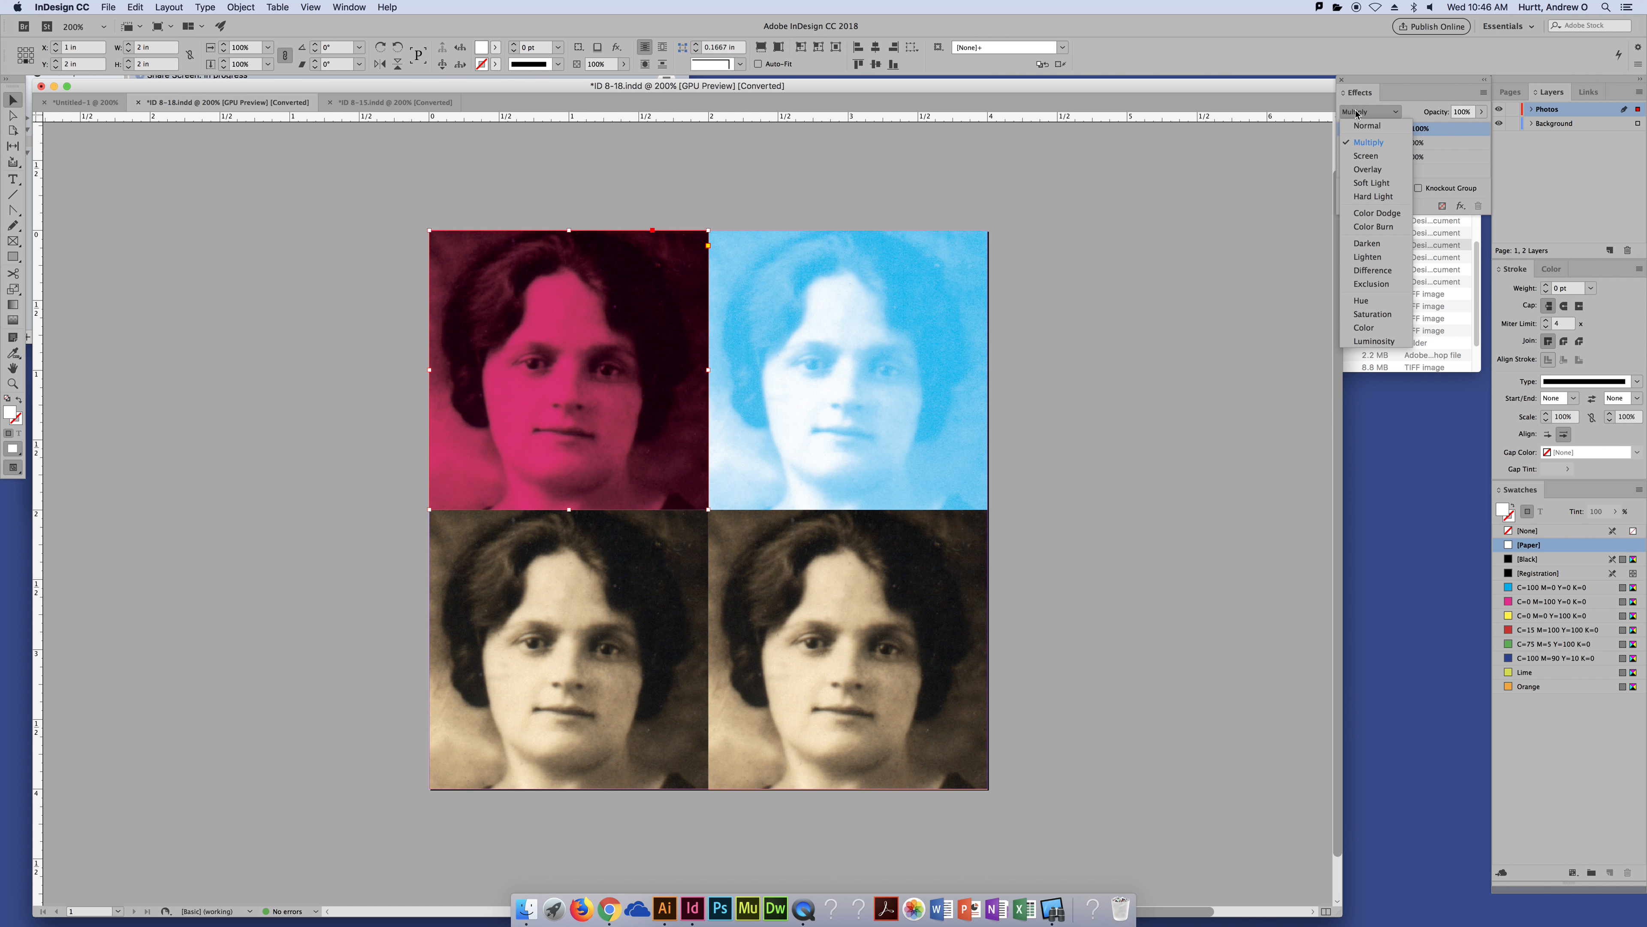
click(1365, 156)
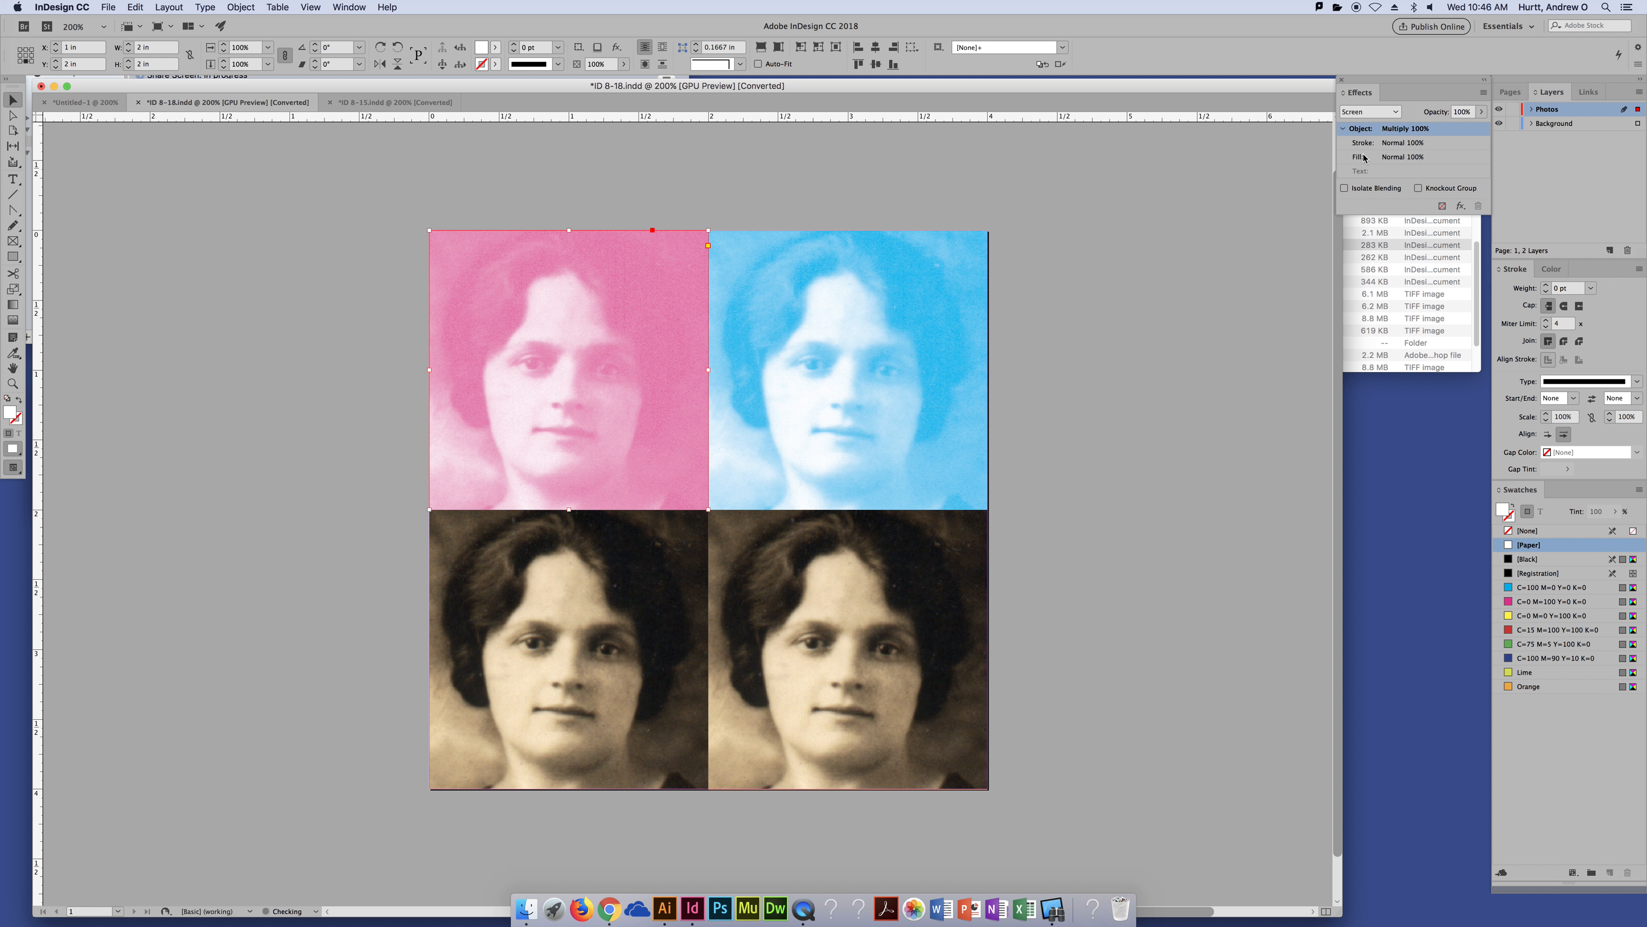
click(1368, 116)
click(1371, 147)
click(1369, 114)
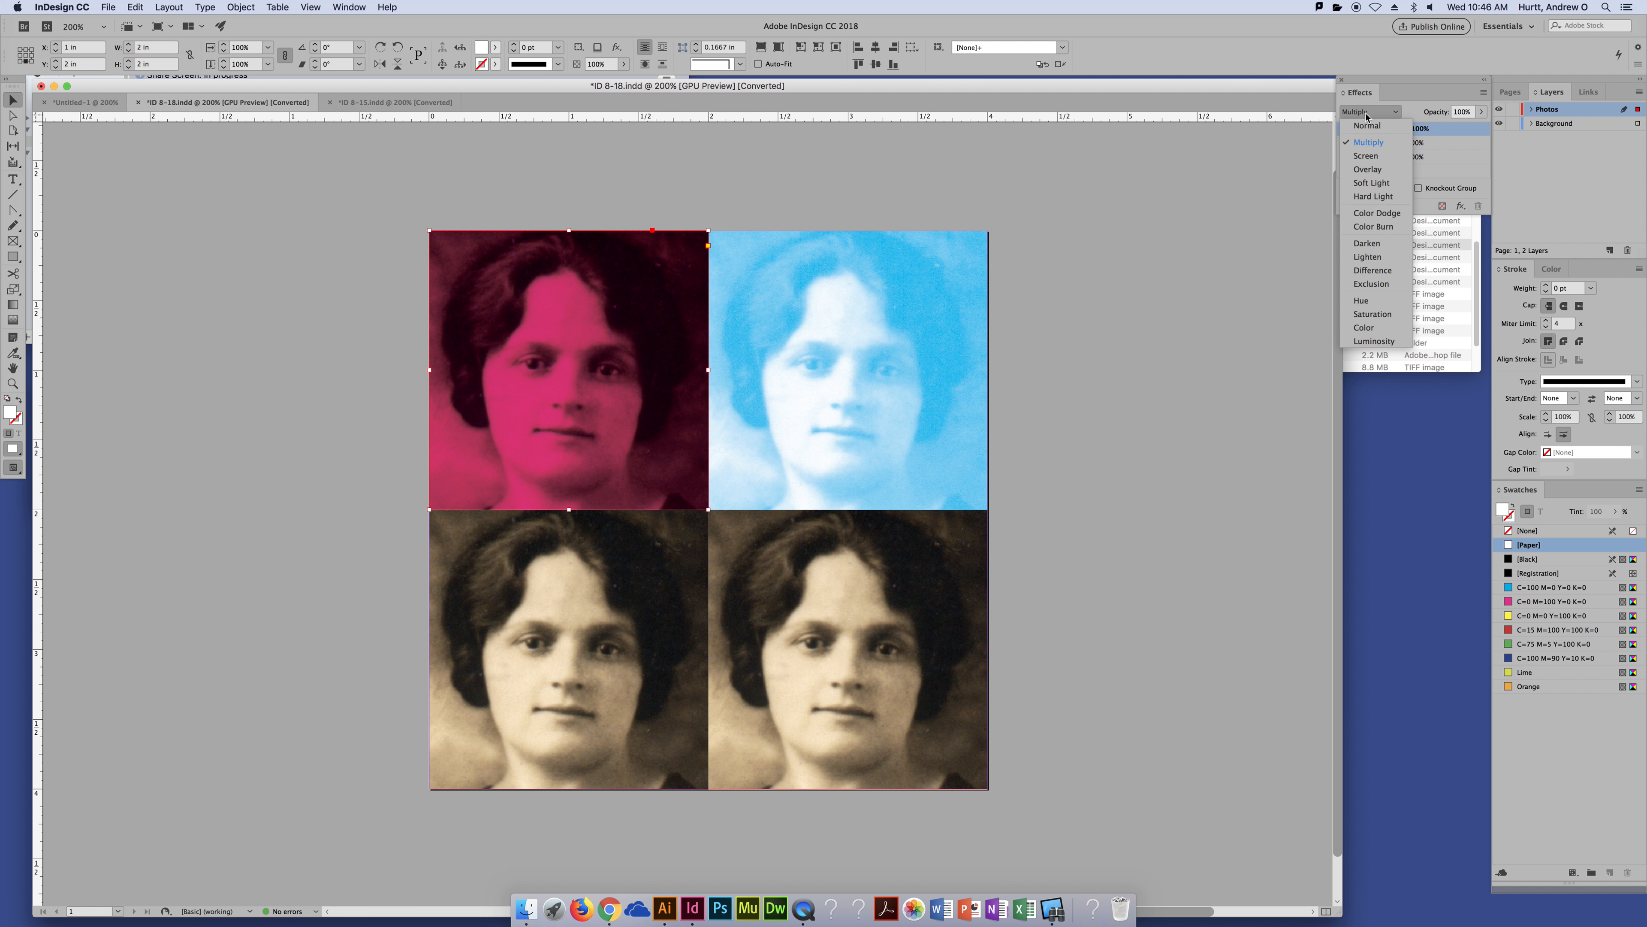
click(1243, 176)
Try the Overlay blending mode on the image content inside the lower-left portrait's frame, undo it and deselect.
key(super+shift+a)
click(571, 370)
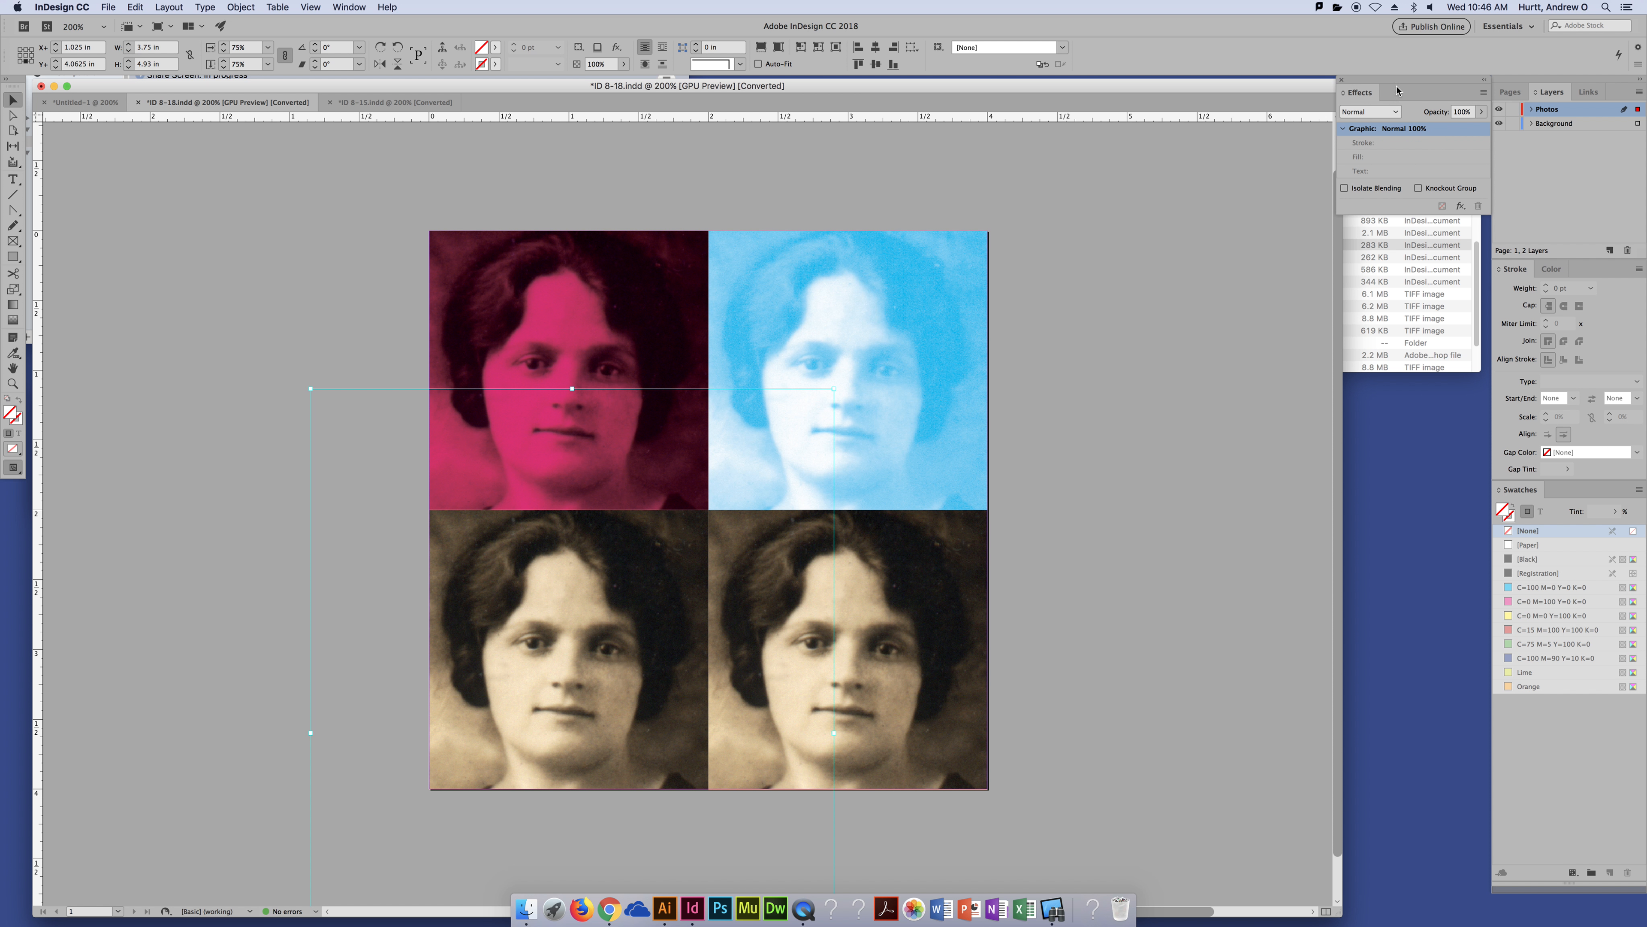
click(1368, 111)
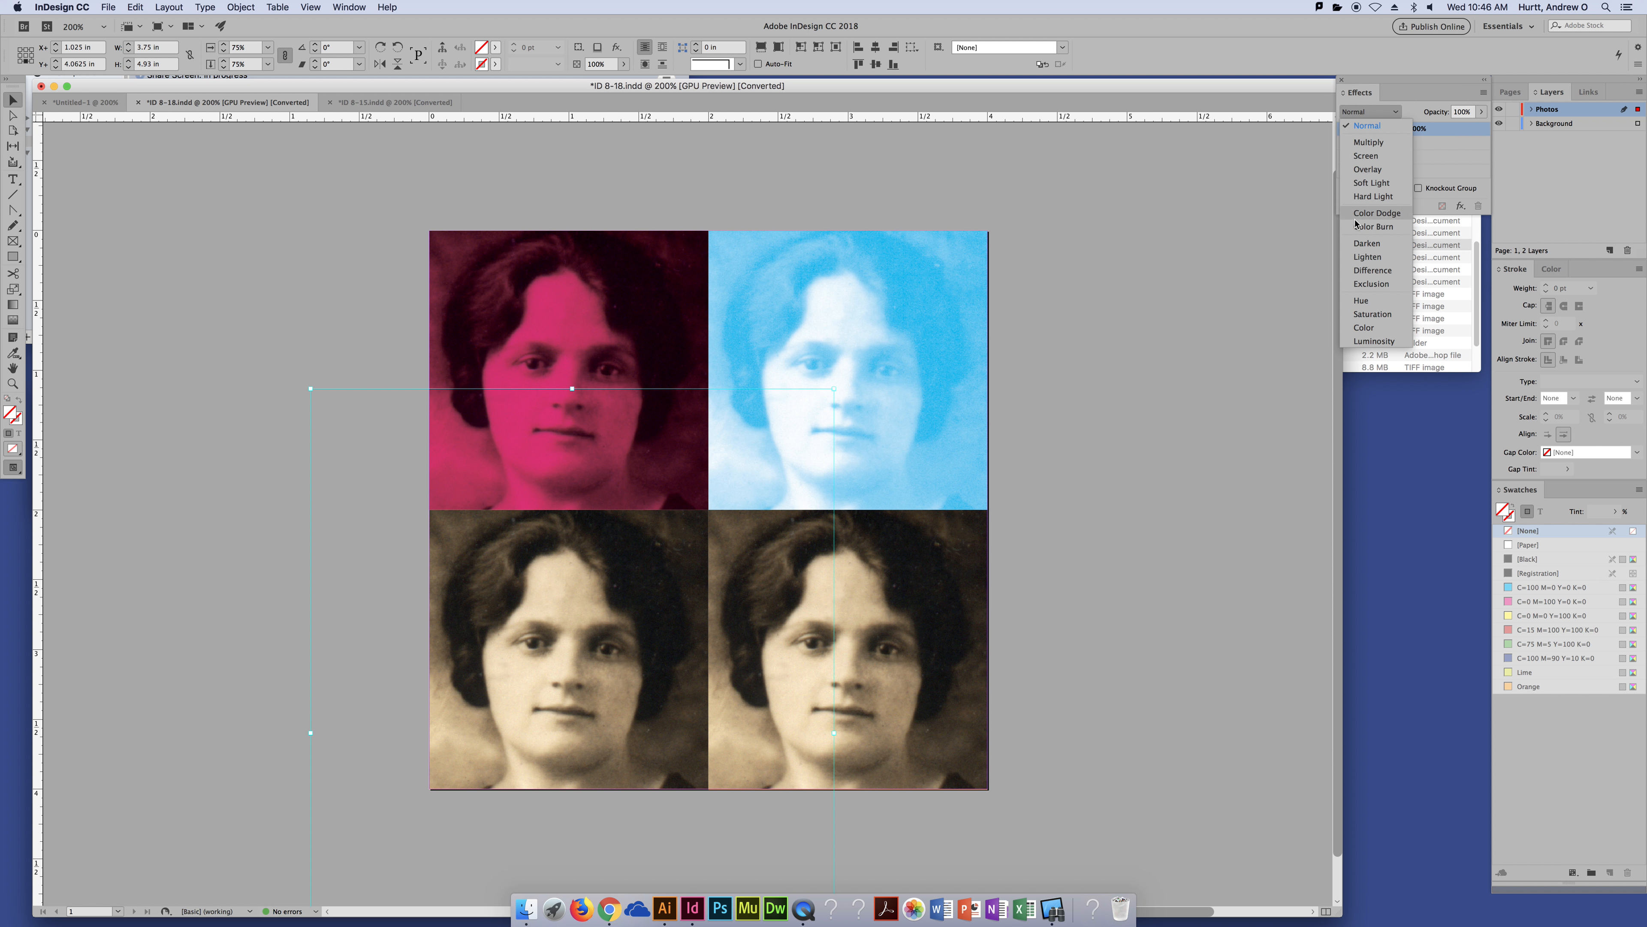
click(1367, 169)
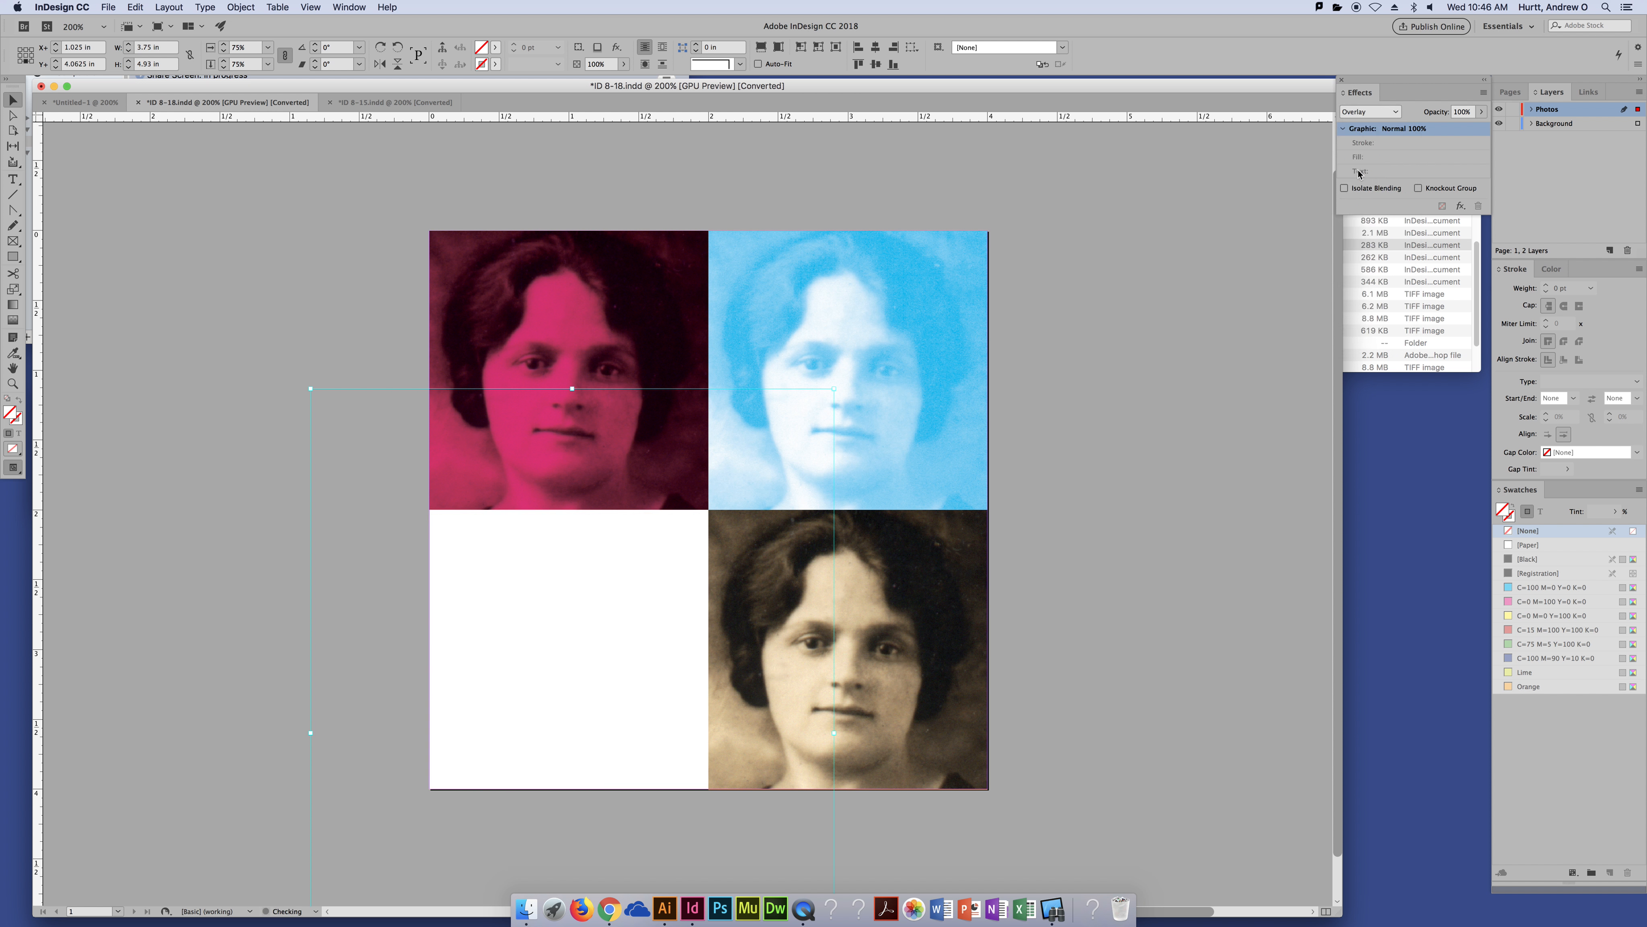
click(1364, 113)
click(881, 478)
click(393, 610)
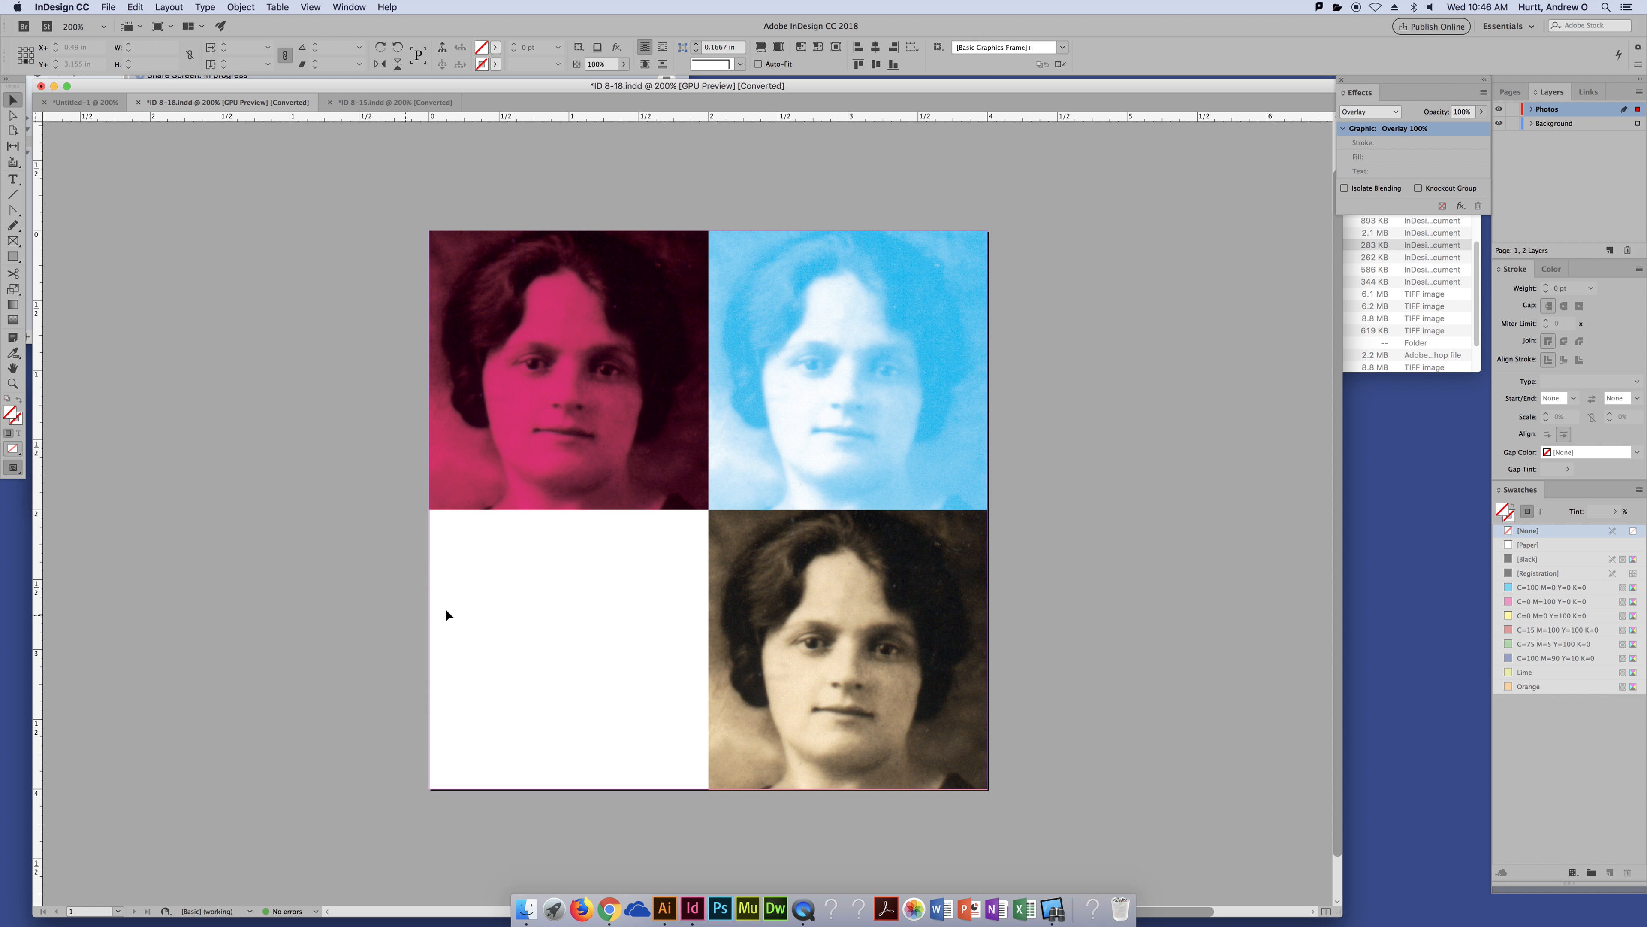
key(super+z)
click(227, 550)
Apply the Overlay blending mode to the lower-left portrait's frame over the lime square, and replace it with Soft Light.
click(454, 561)
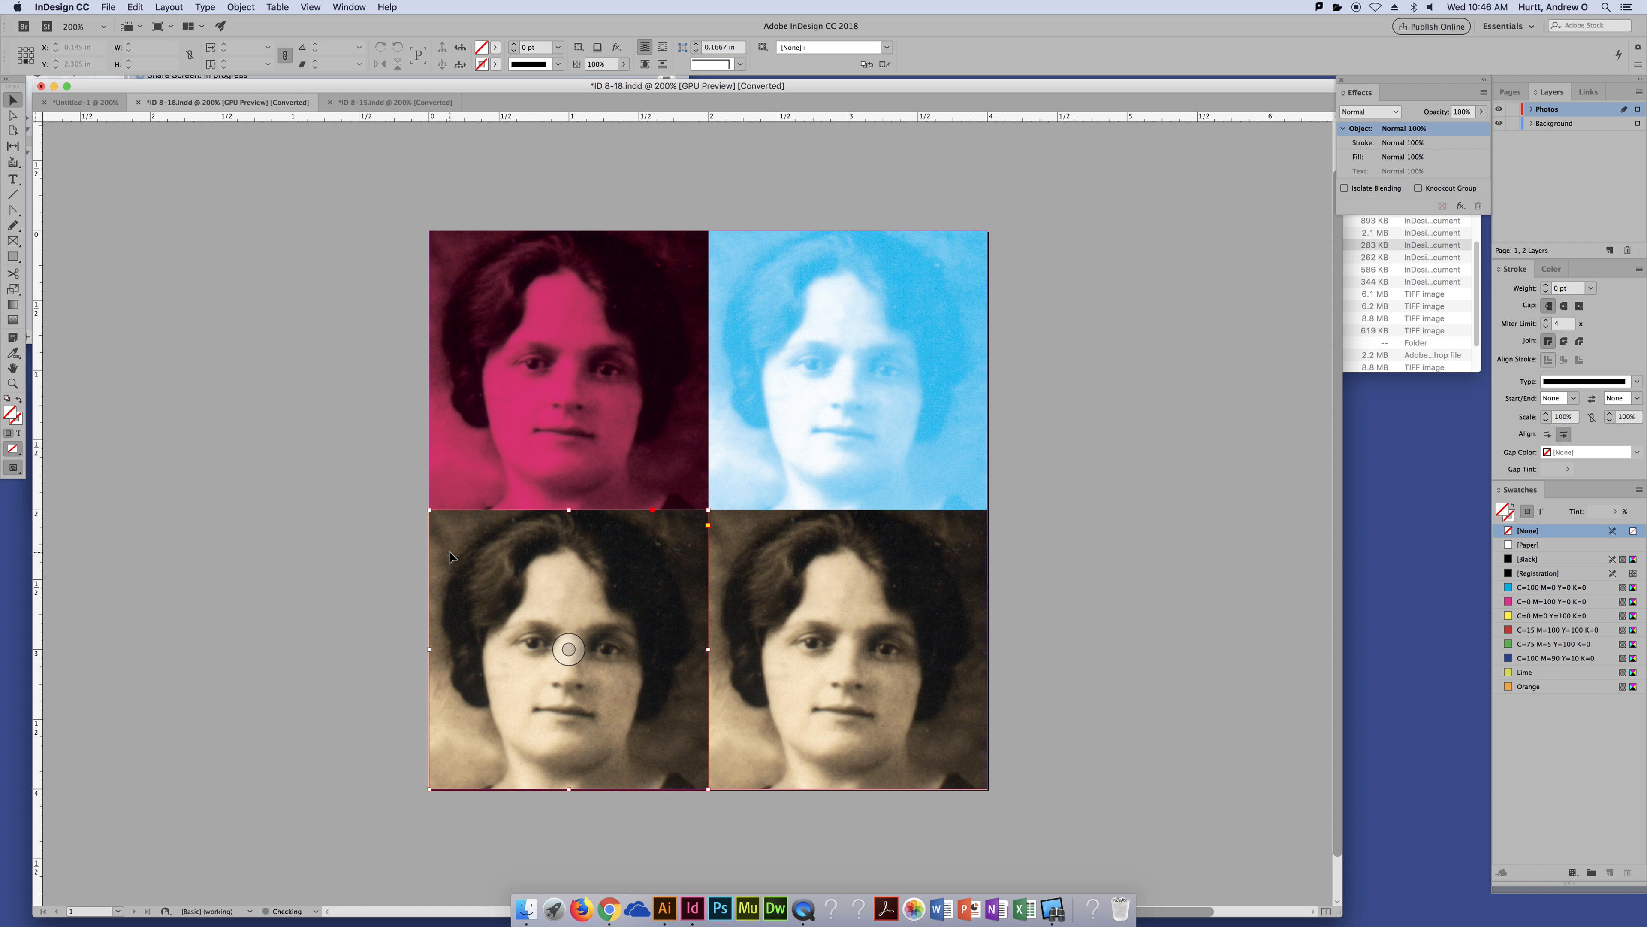
click(1390, 113)
click(1387, 170)
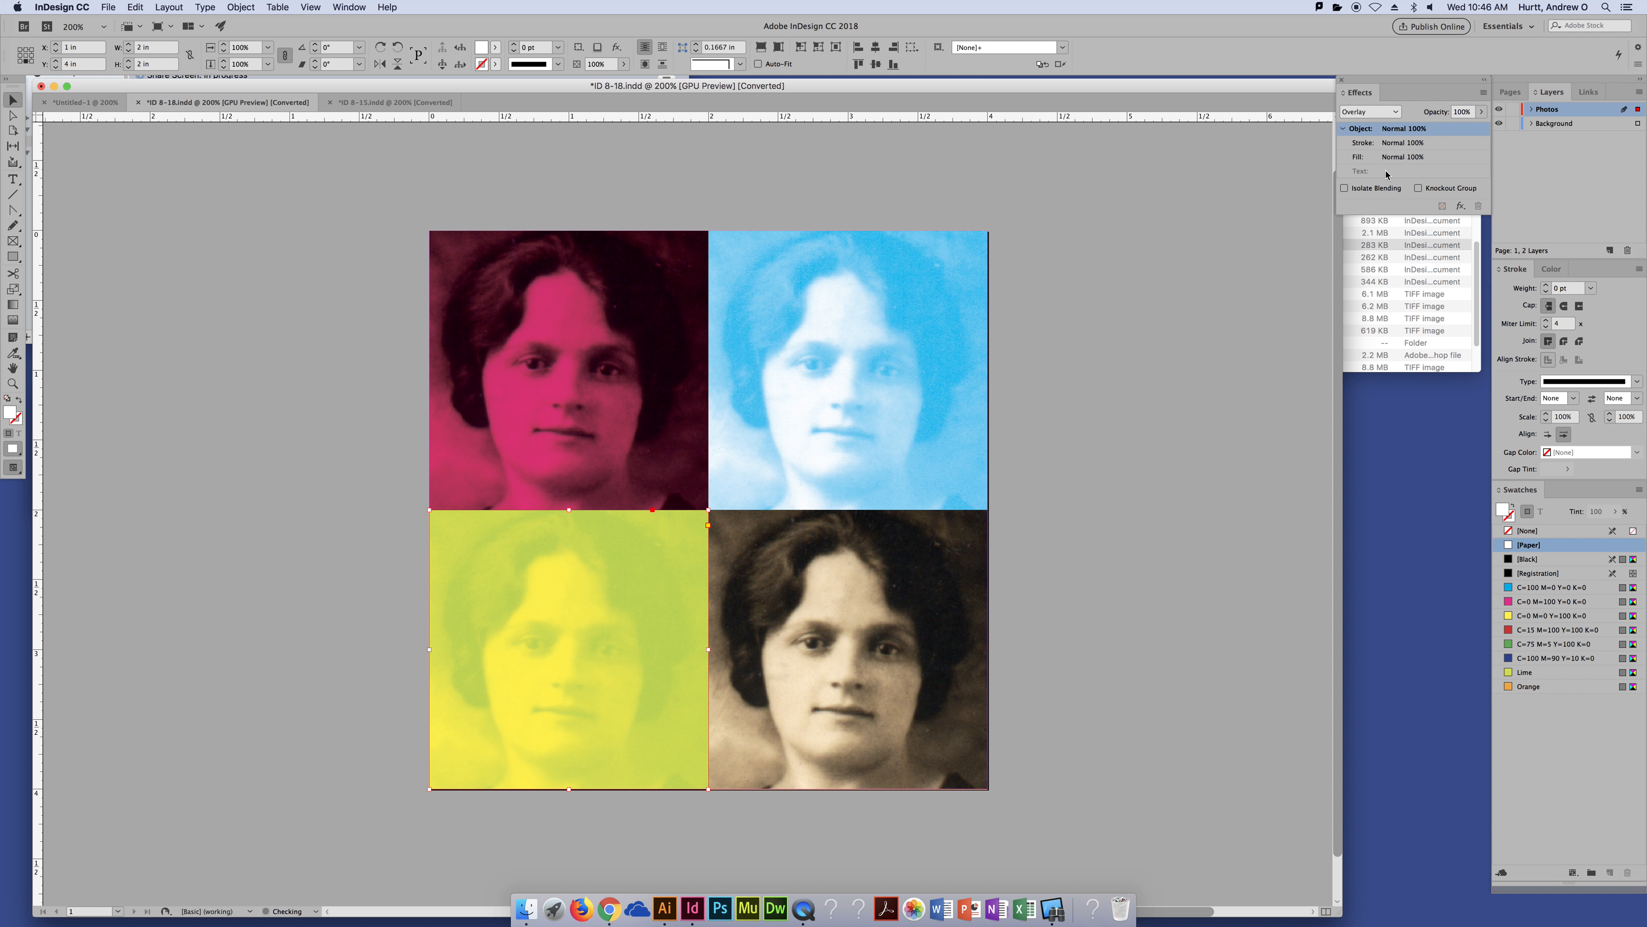
click(1391, 115)
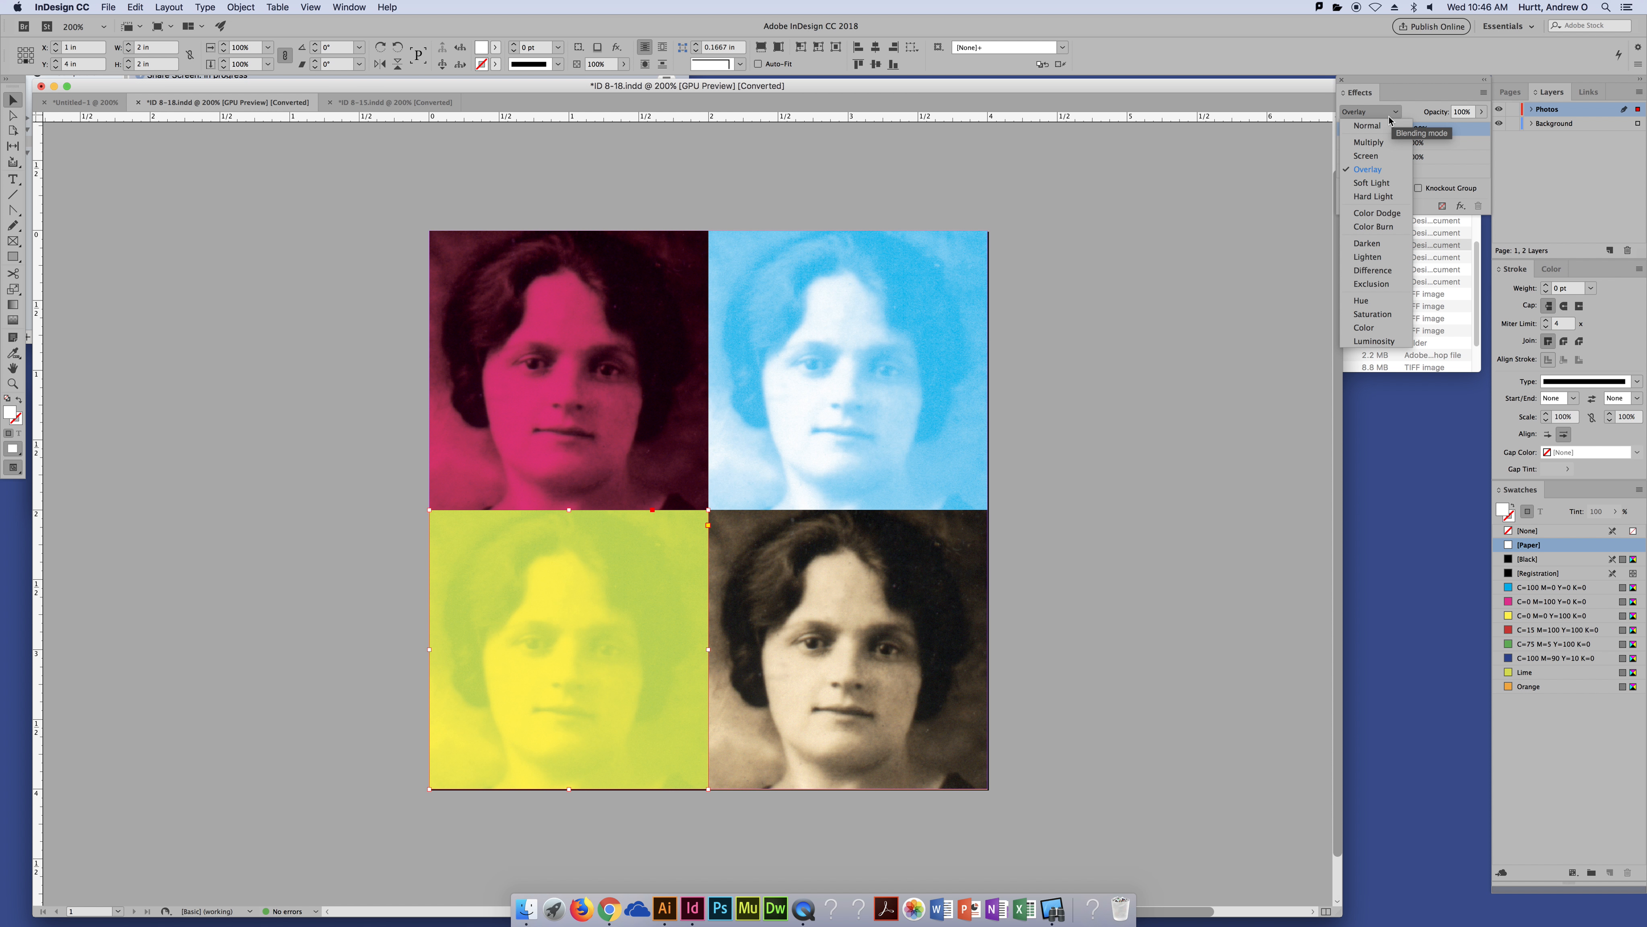
click(1371, 182)
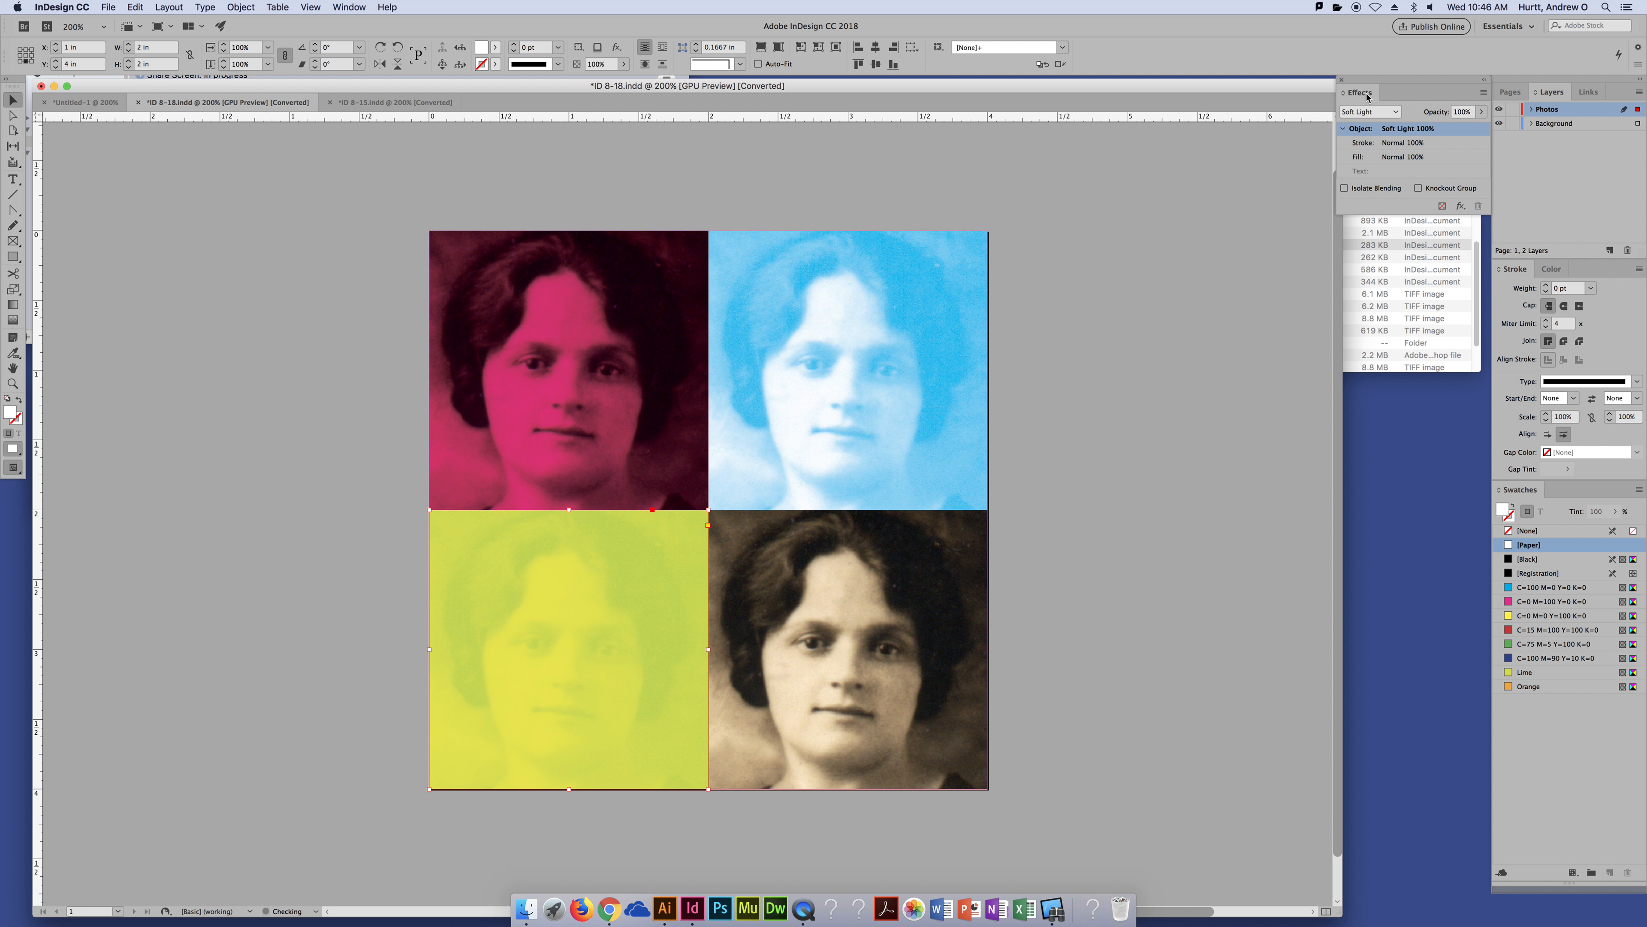
Try the Hard Light, Color Dodge, Color Burn and Darken blending modes on the lower-left portrait over the lime square.
click(1365, 116)
click(1373, 196)
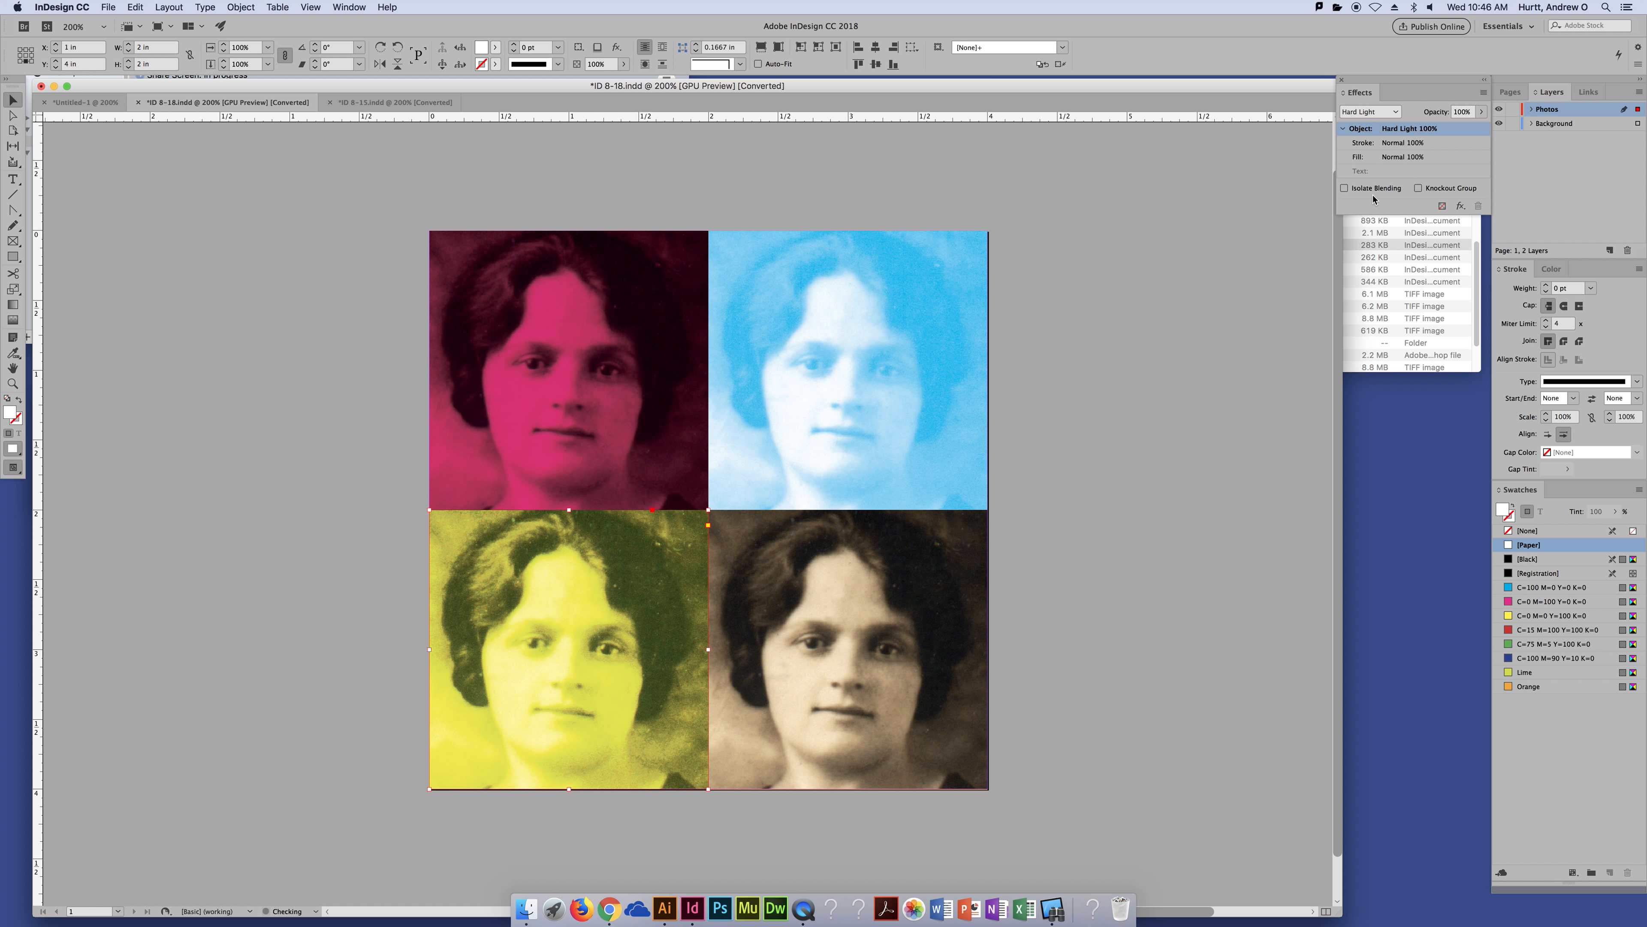
click(1376, 114)
click(1360, 215)
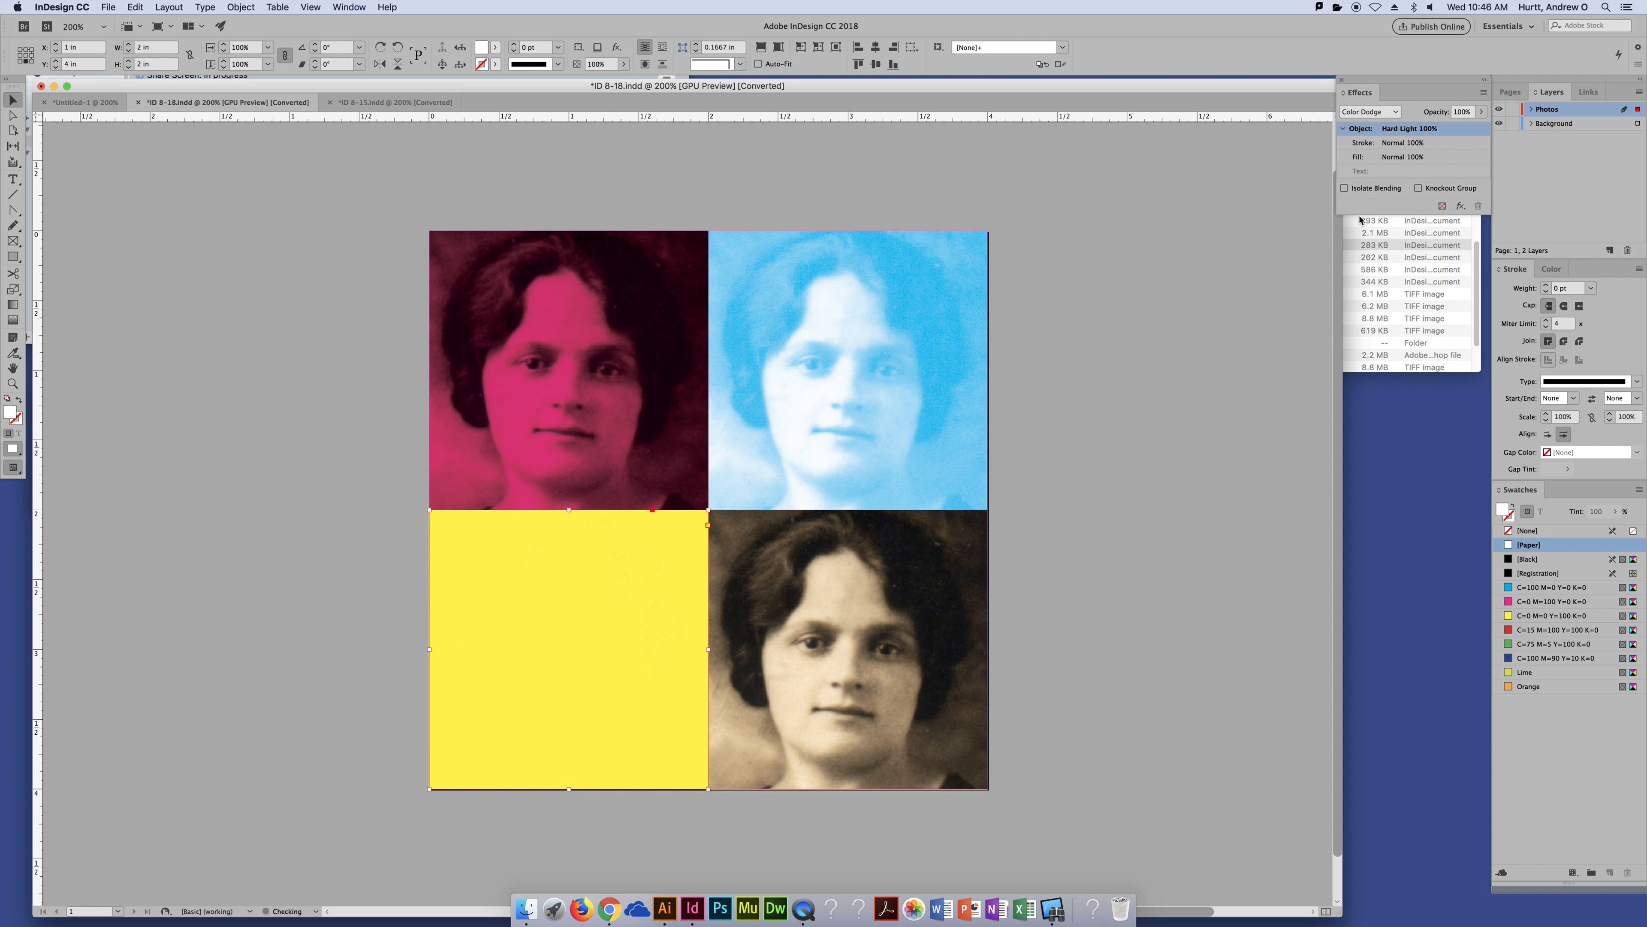
click(1370, 111)
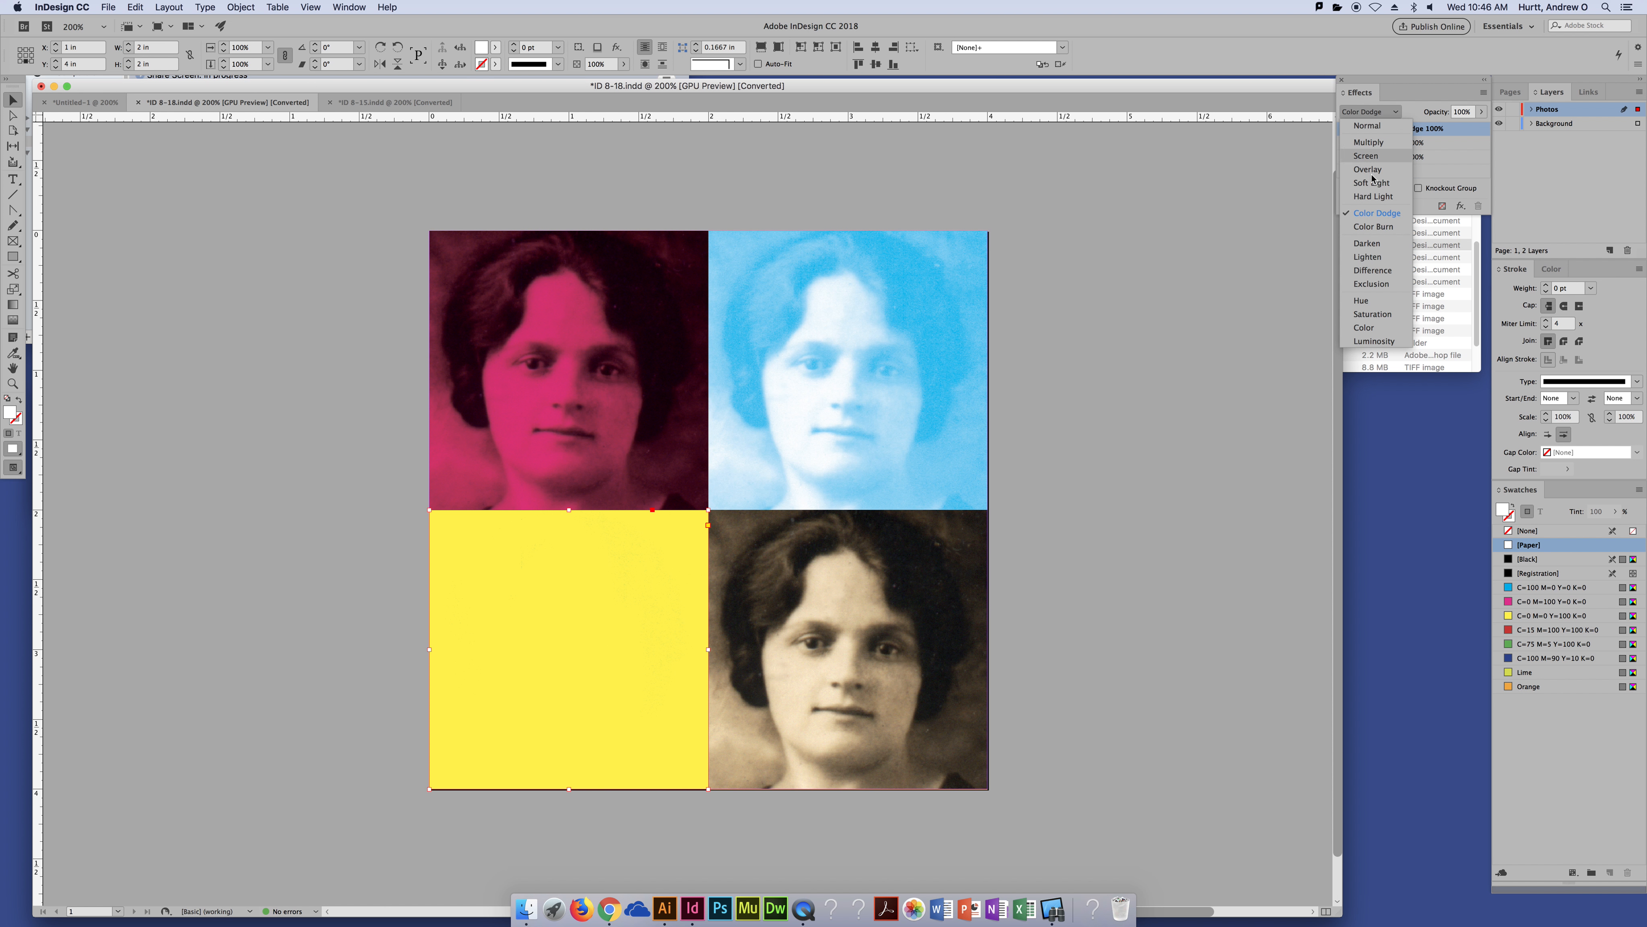
click(1373, 227)
click(1370, 112)
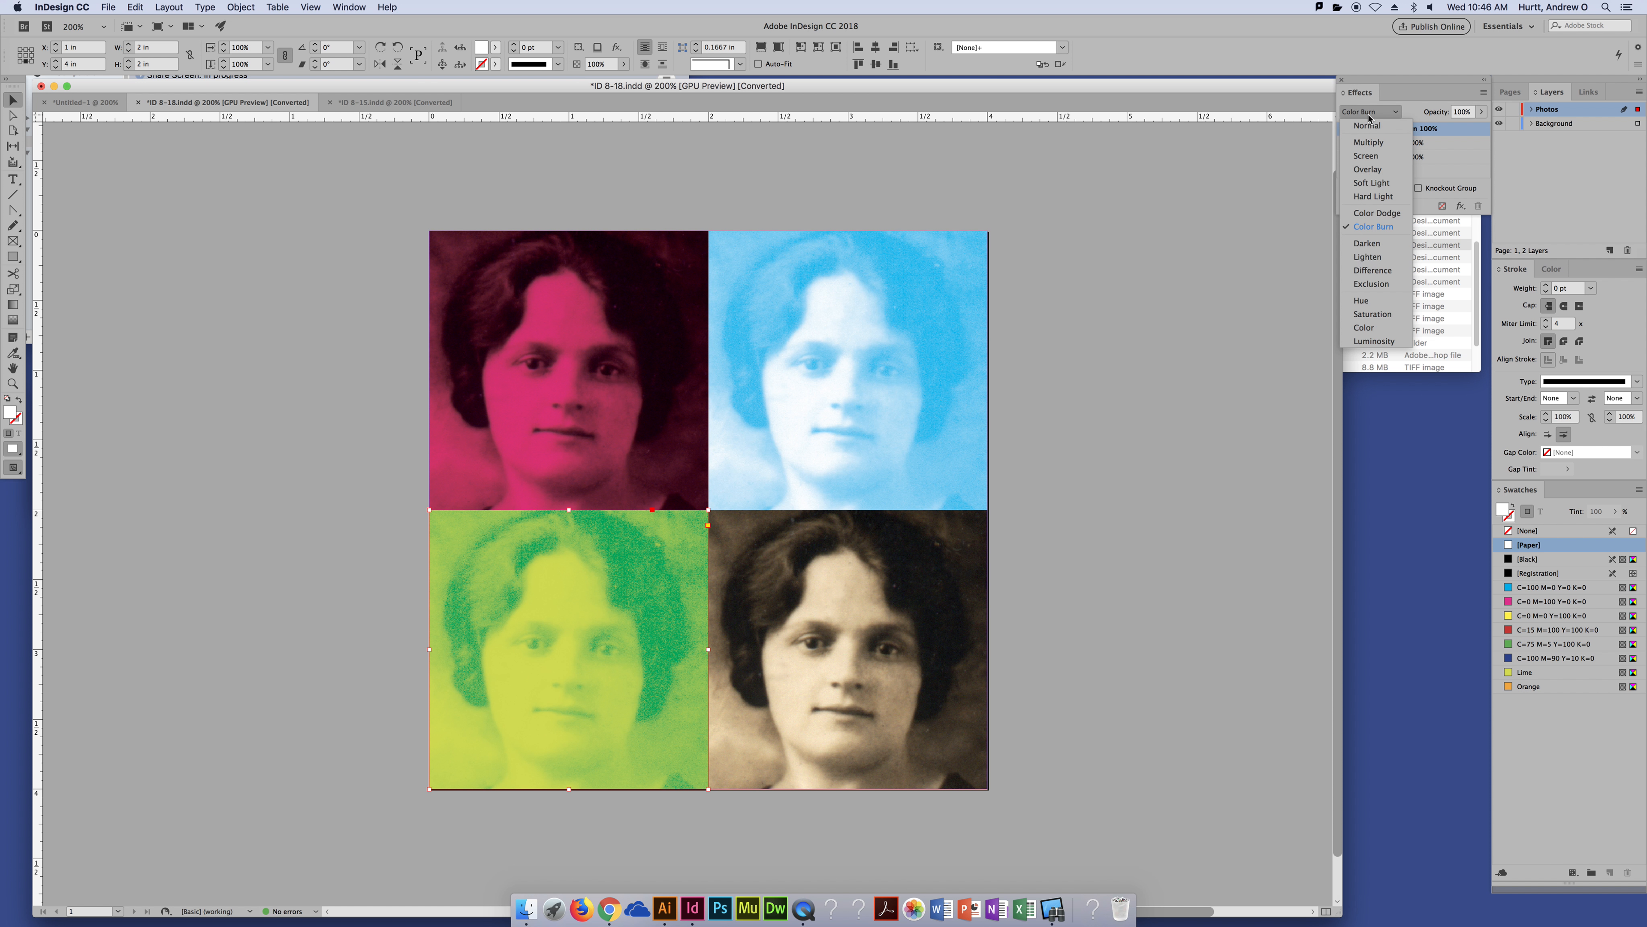
click(1356, 244)
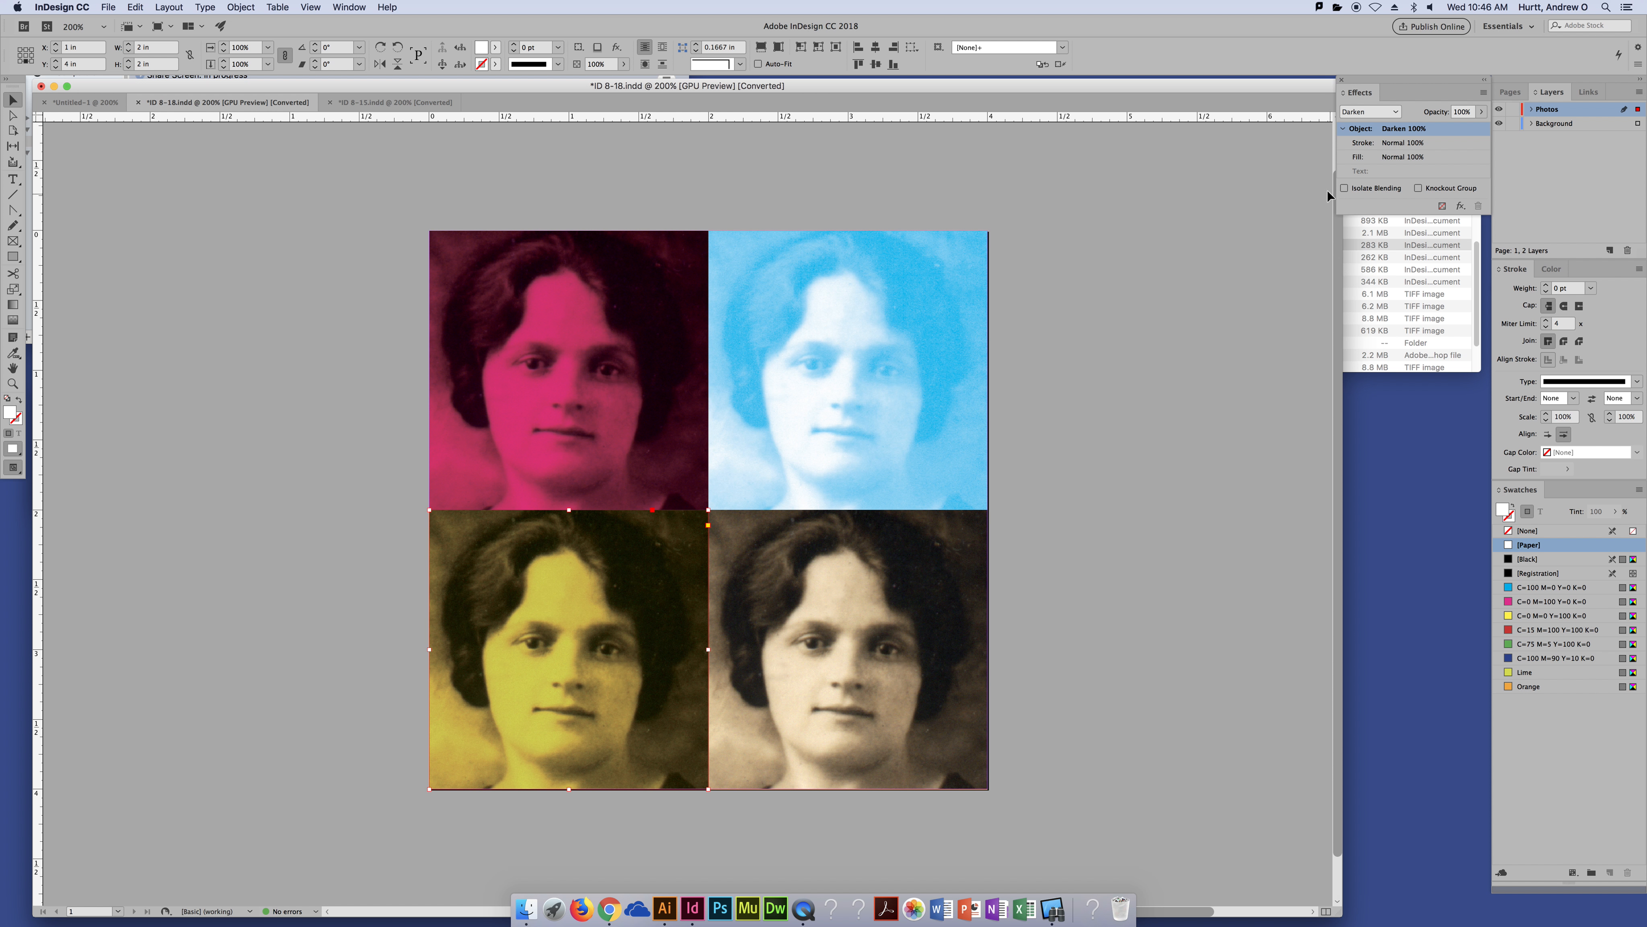
Try the Lighten, Exclusion and Hue blending modes on the lower-left portrait.
click(1369, 112)
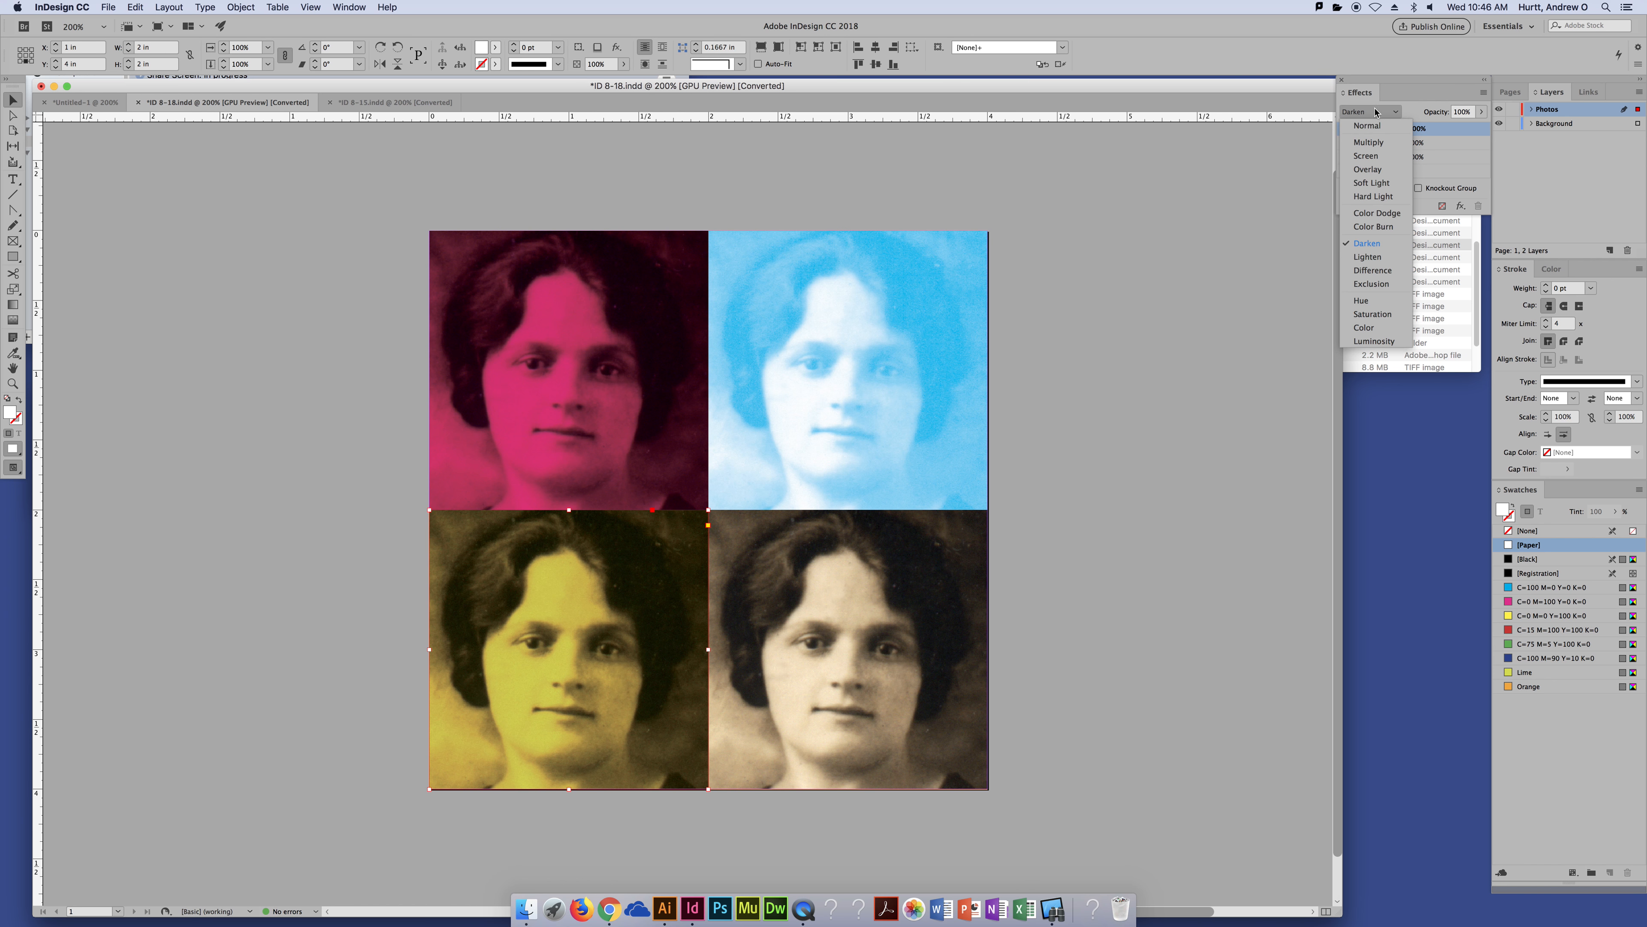
click(1368, 257)
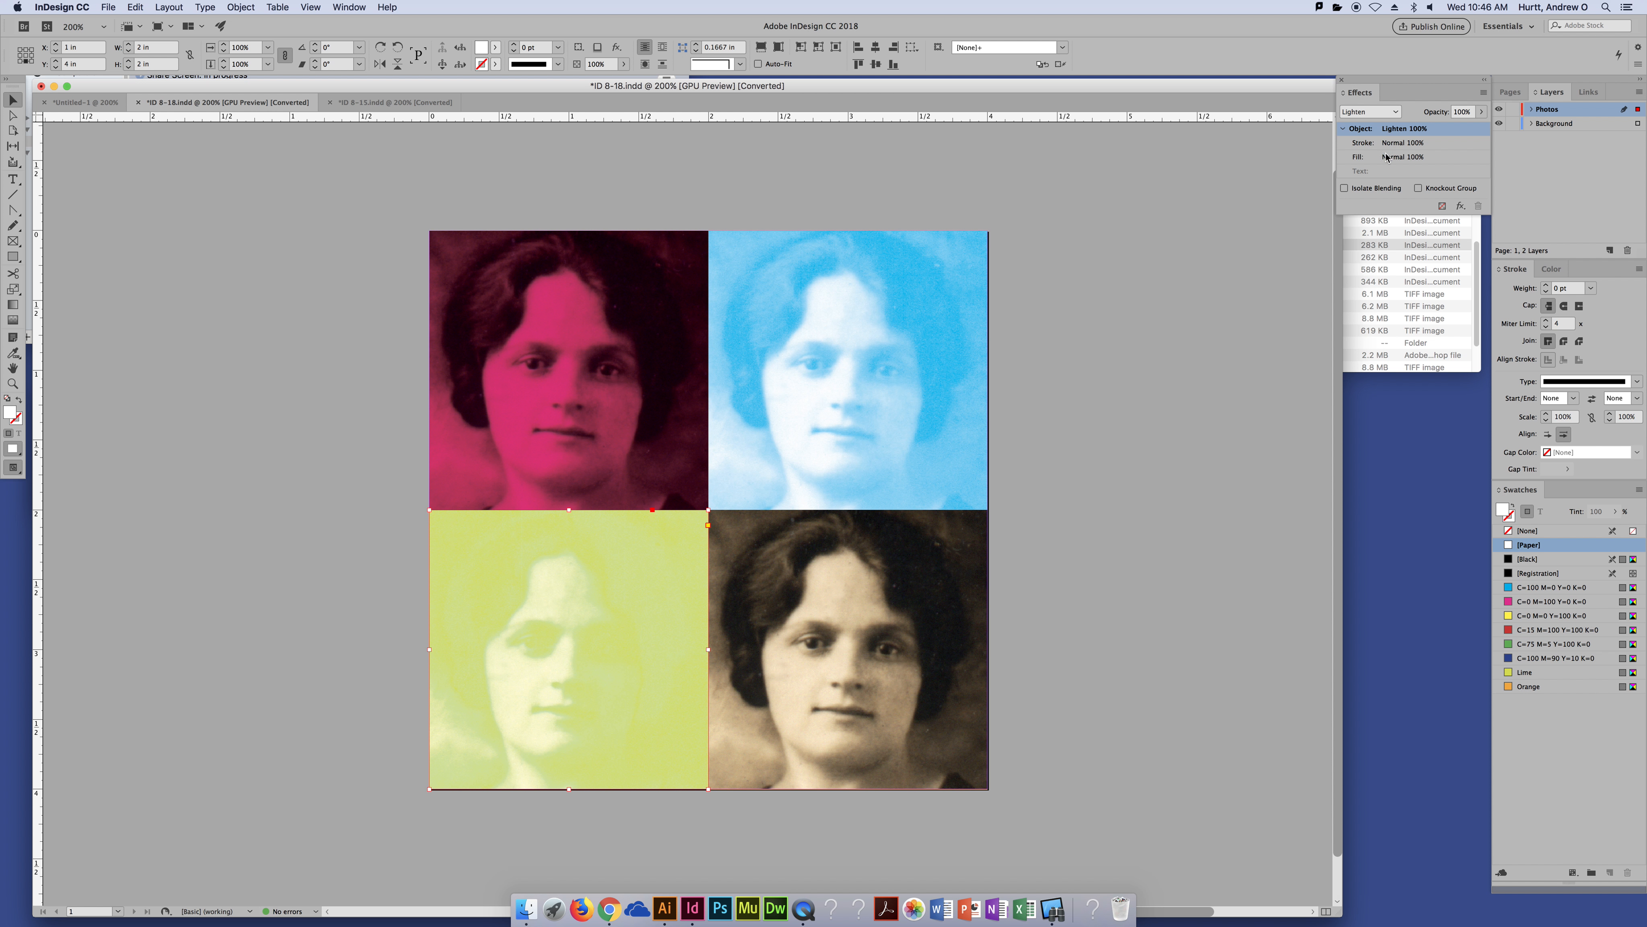
click(1370, 112)
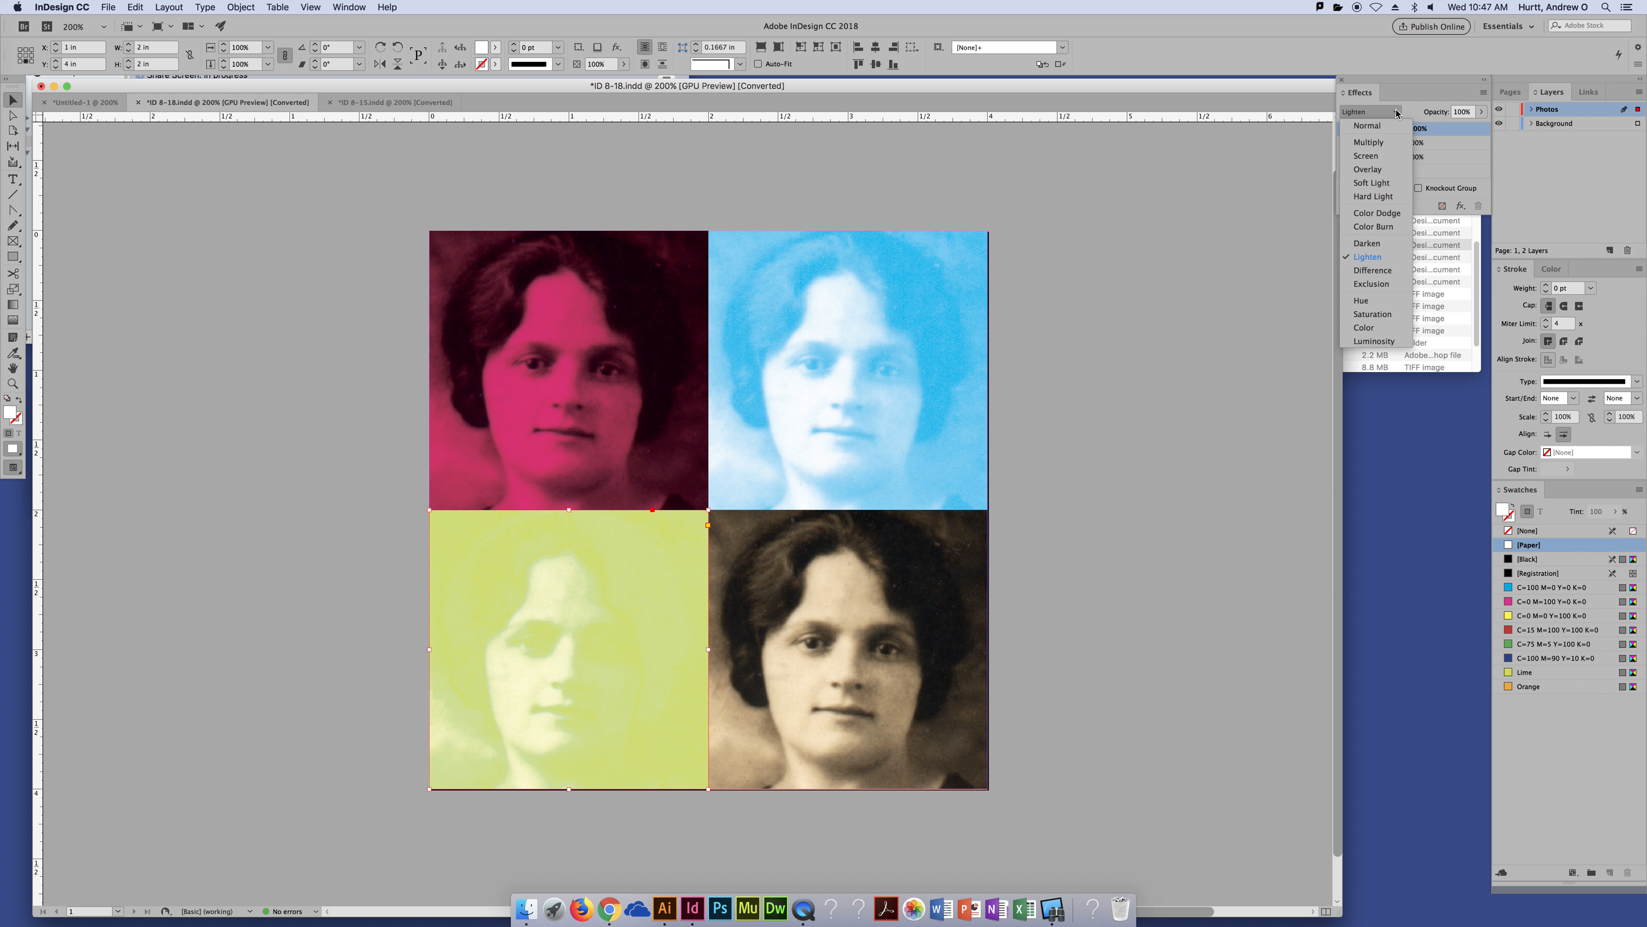
click(1380, 284)
click(1369, 112)
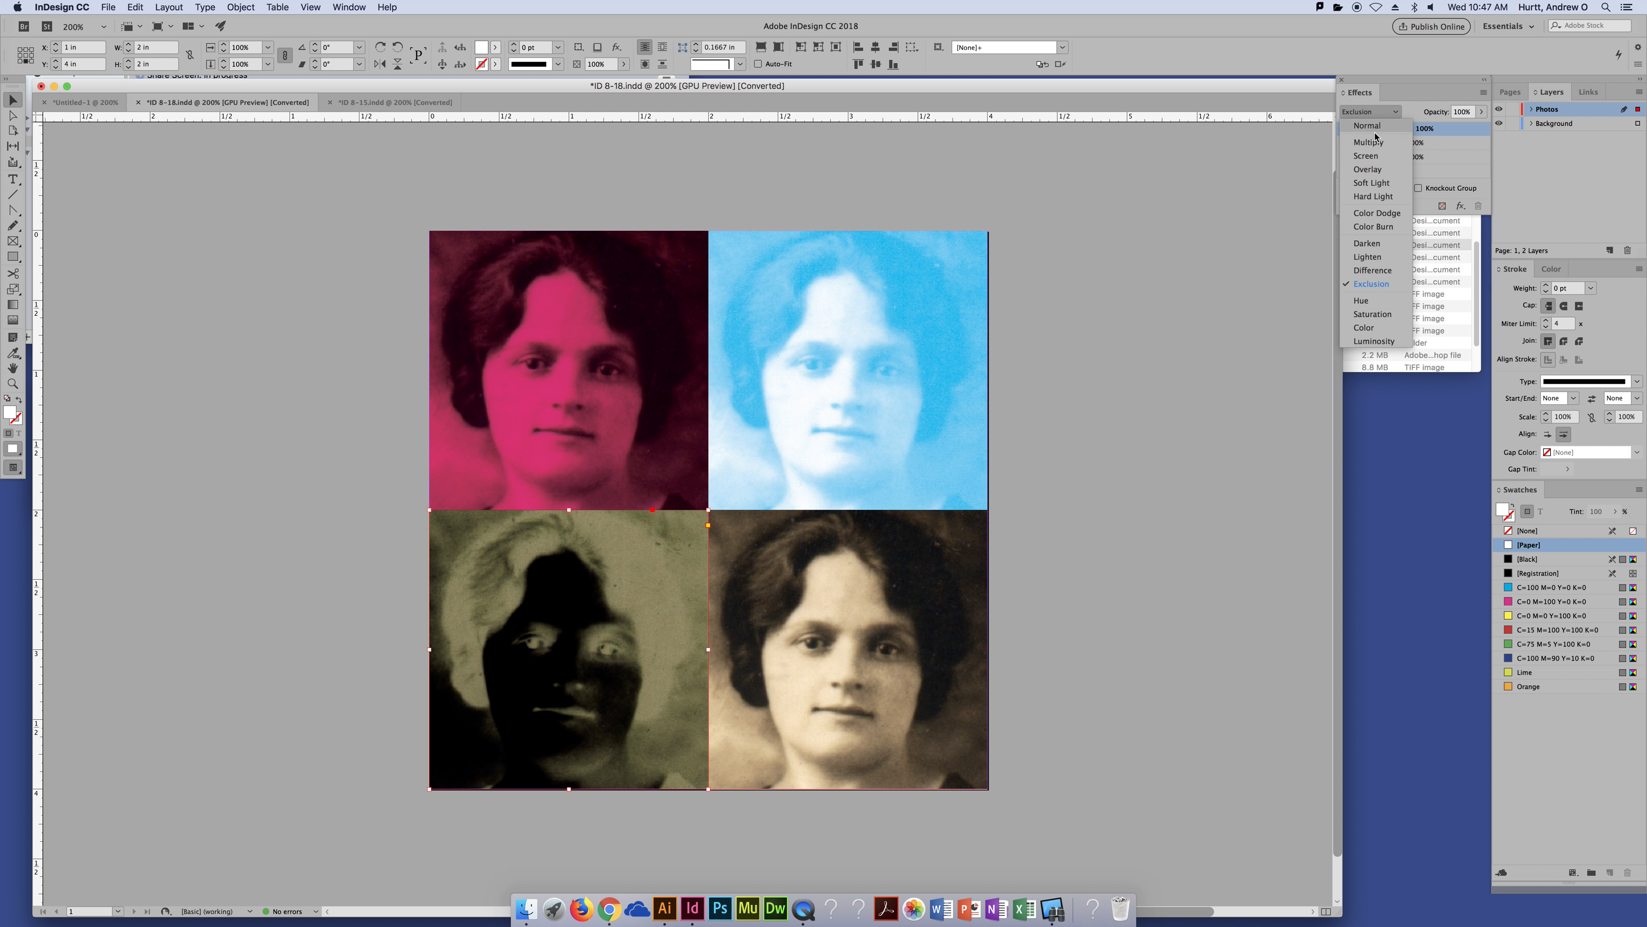
click(1364, 303)
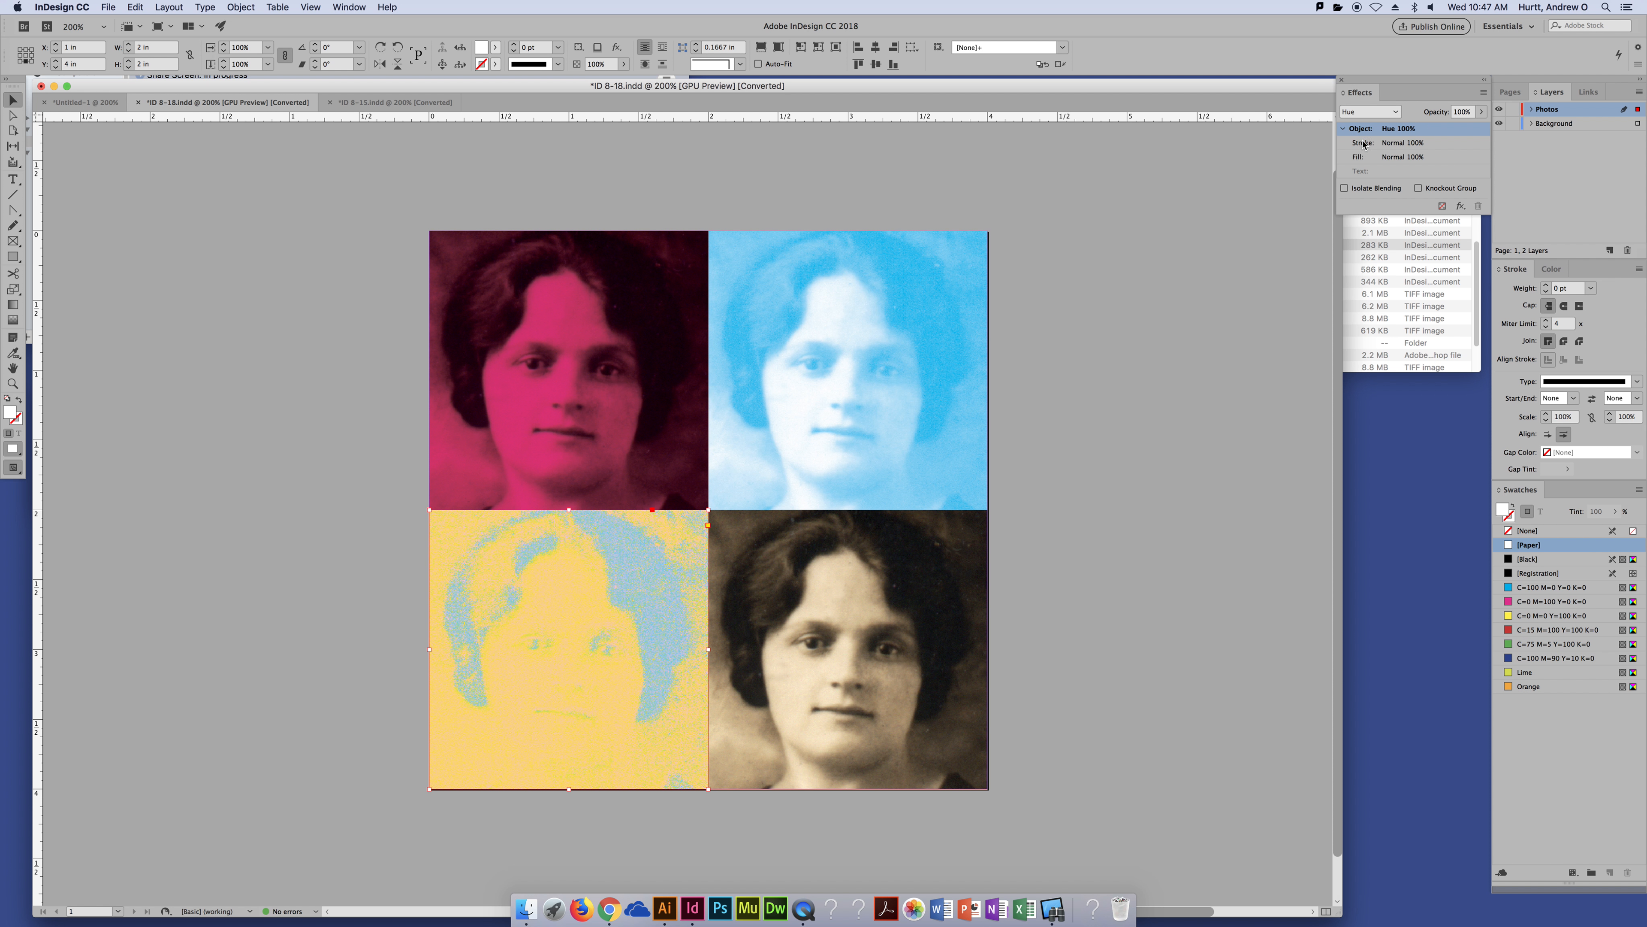
Set the lower-left portrait's blending mode to Overlay, try a reduced opacity of about 41%, restore 100% and deselect.
click(1370, 111)
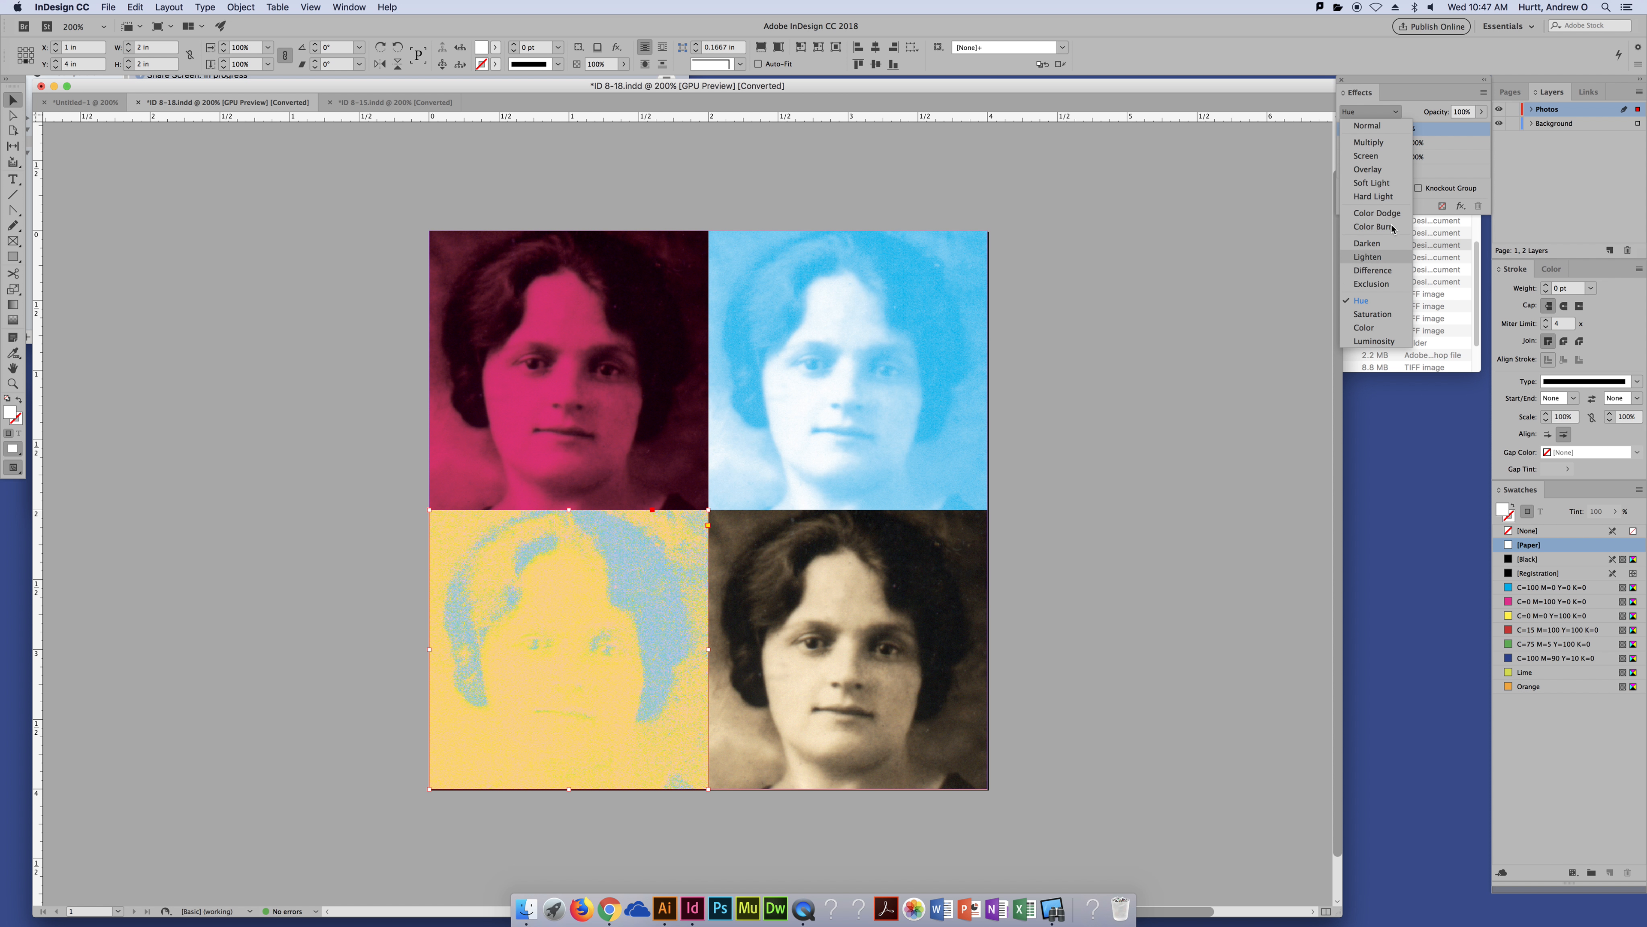
click(1368, 170)
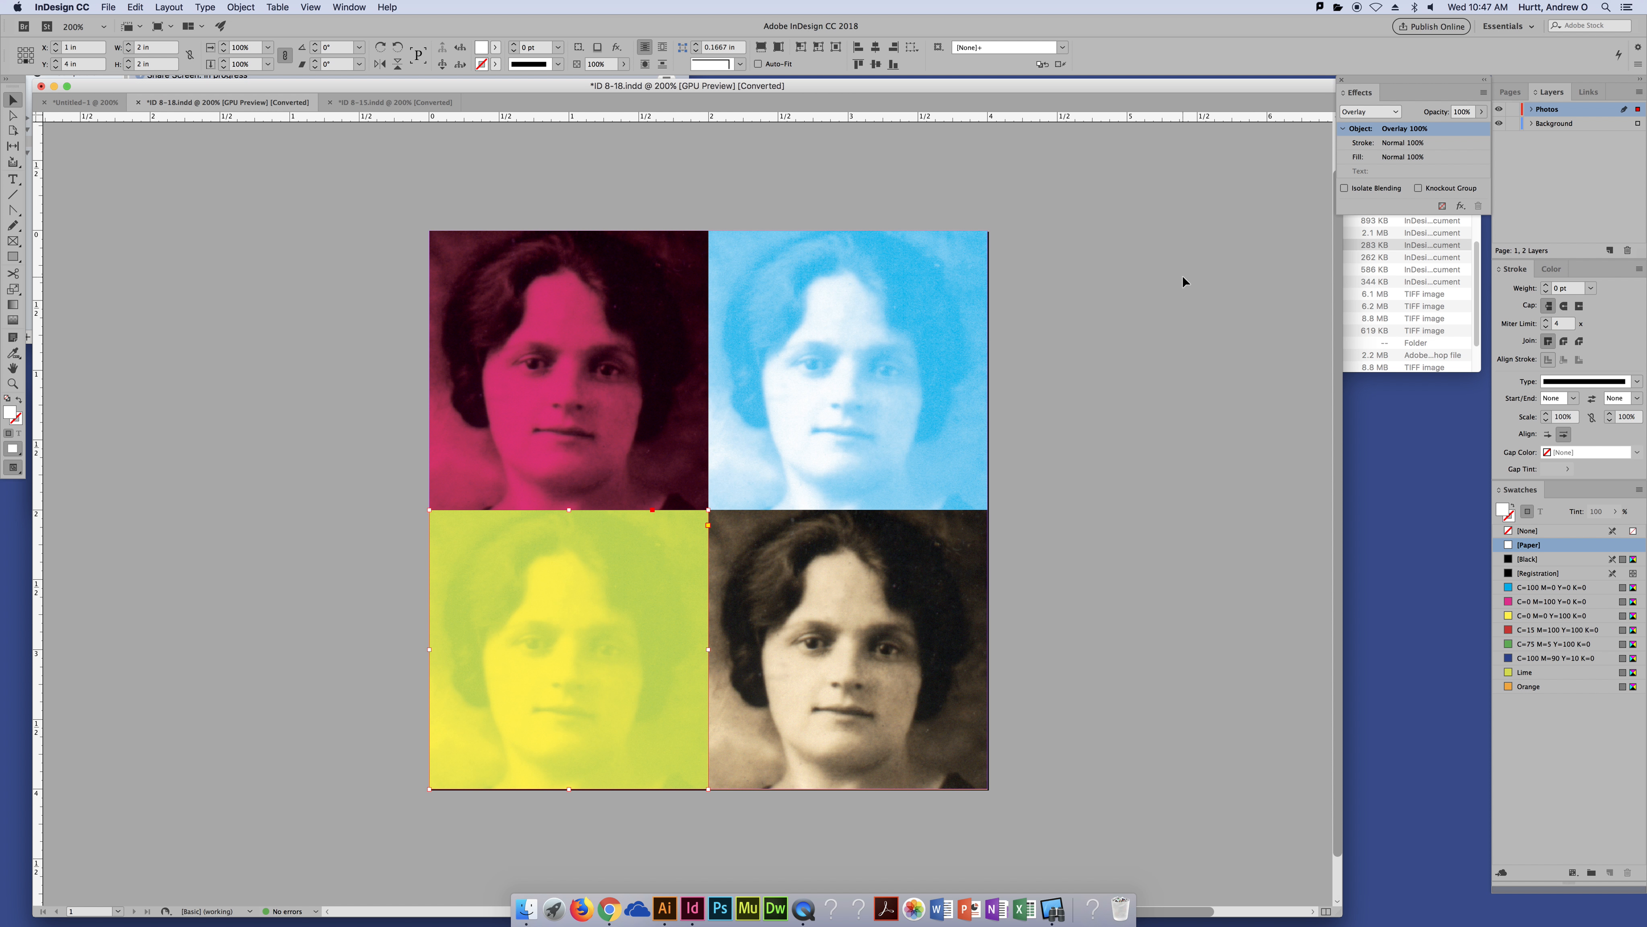
click(1481, 111)
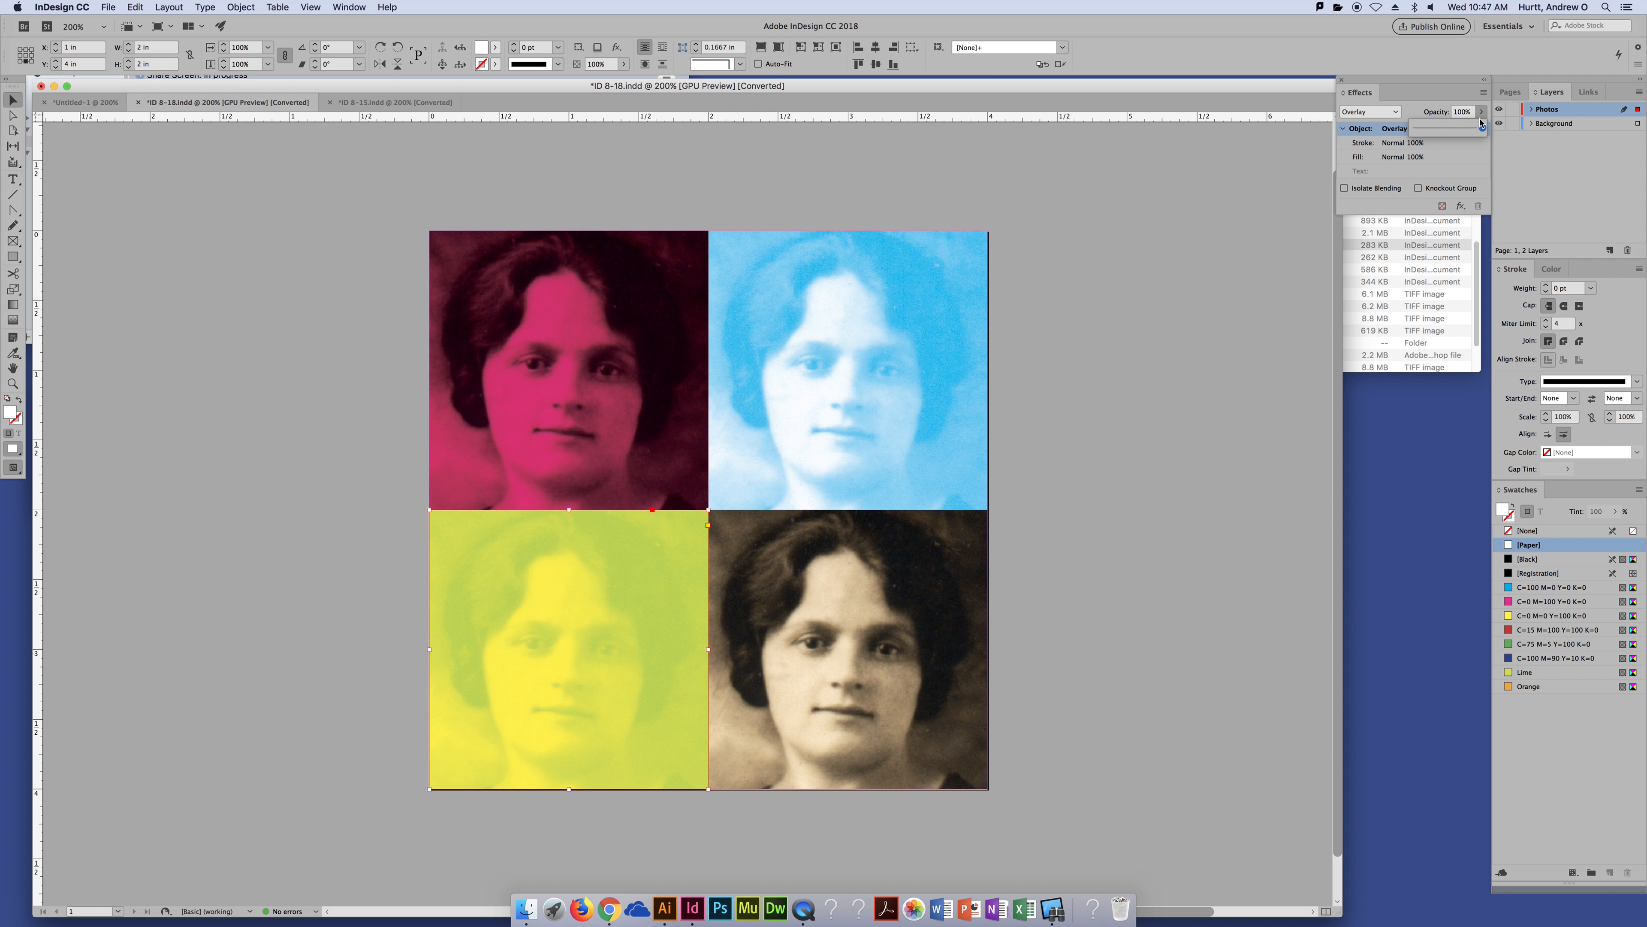
mouse_move(1482, 128)
mouse_down()
mouse_move(1416, 130)
mouse_move(1485, 129)
mouse_up()
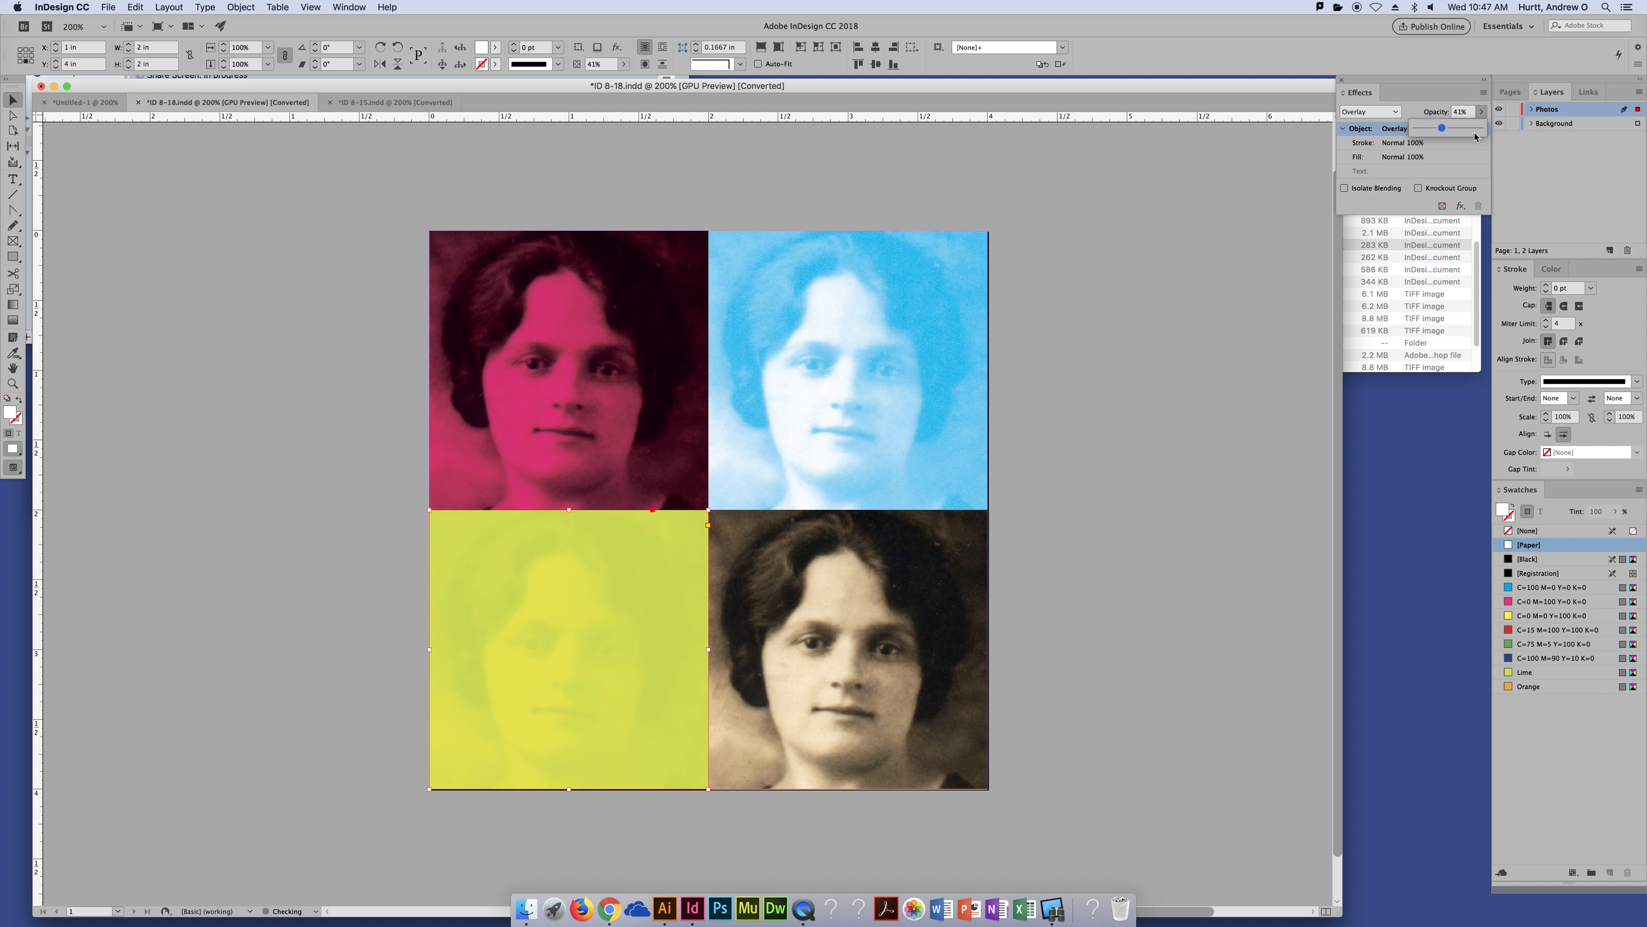
click(1170, 299)
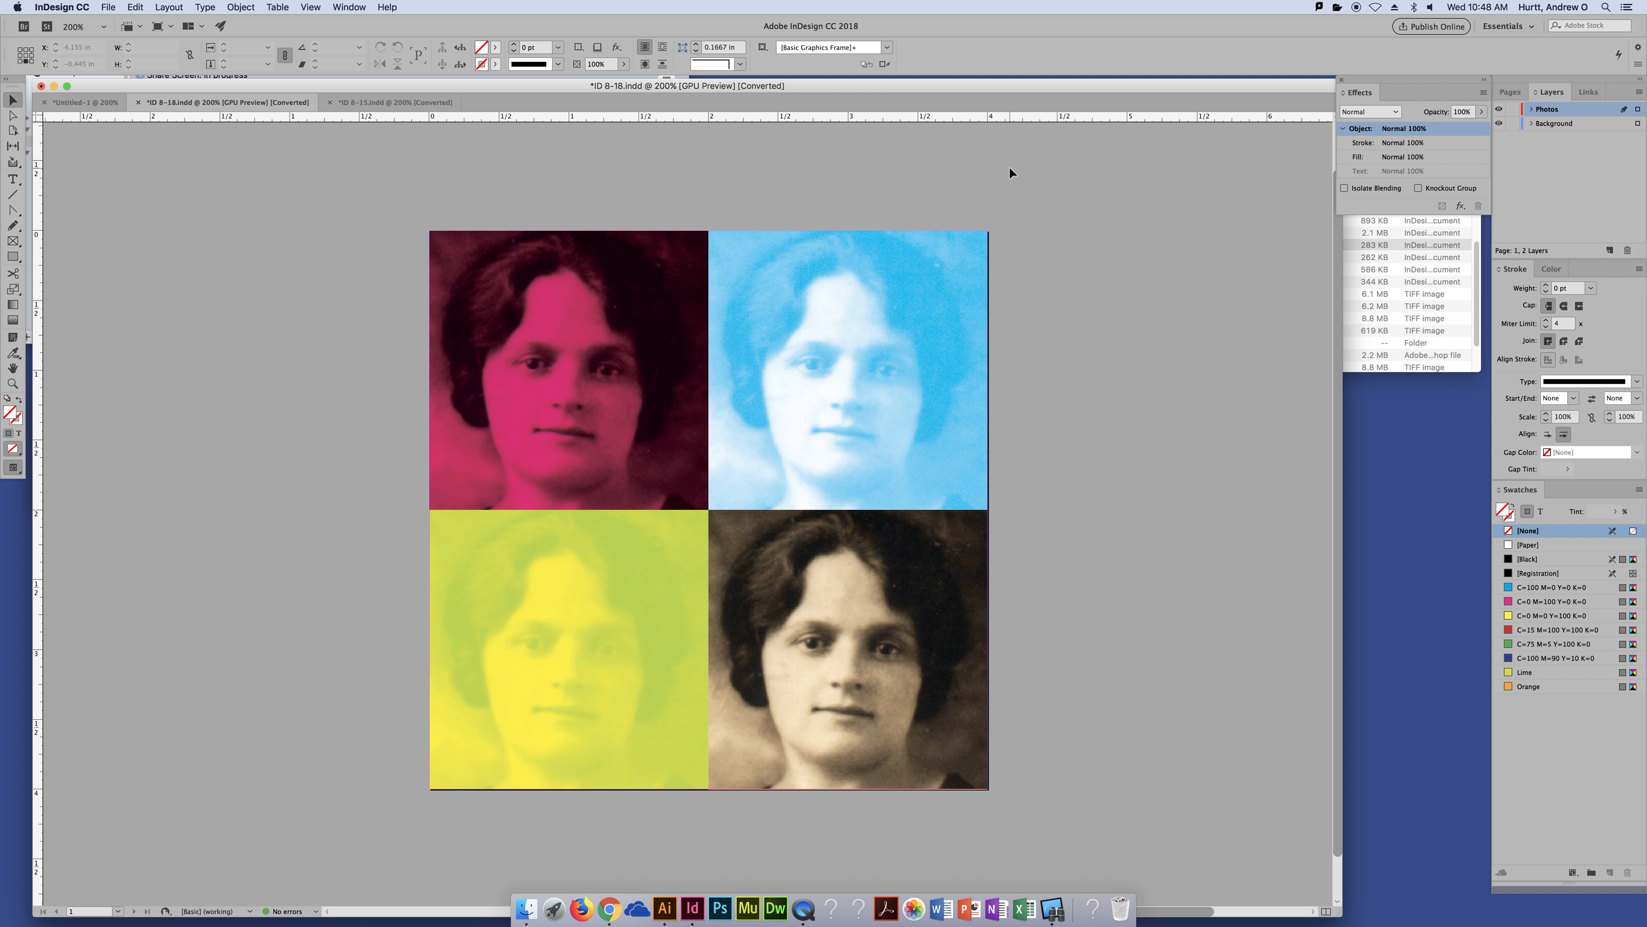
Select the lower-left portrait again and try the Hard Light, Color Burn and Color Dodge blending modes on it.
click(672, 541)
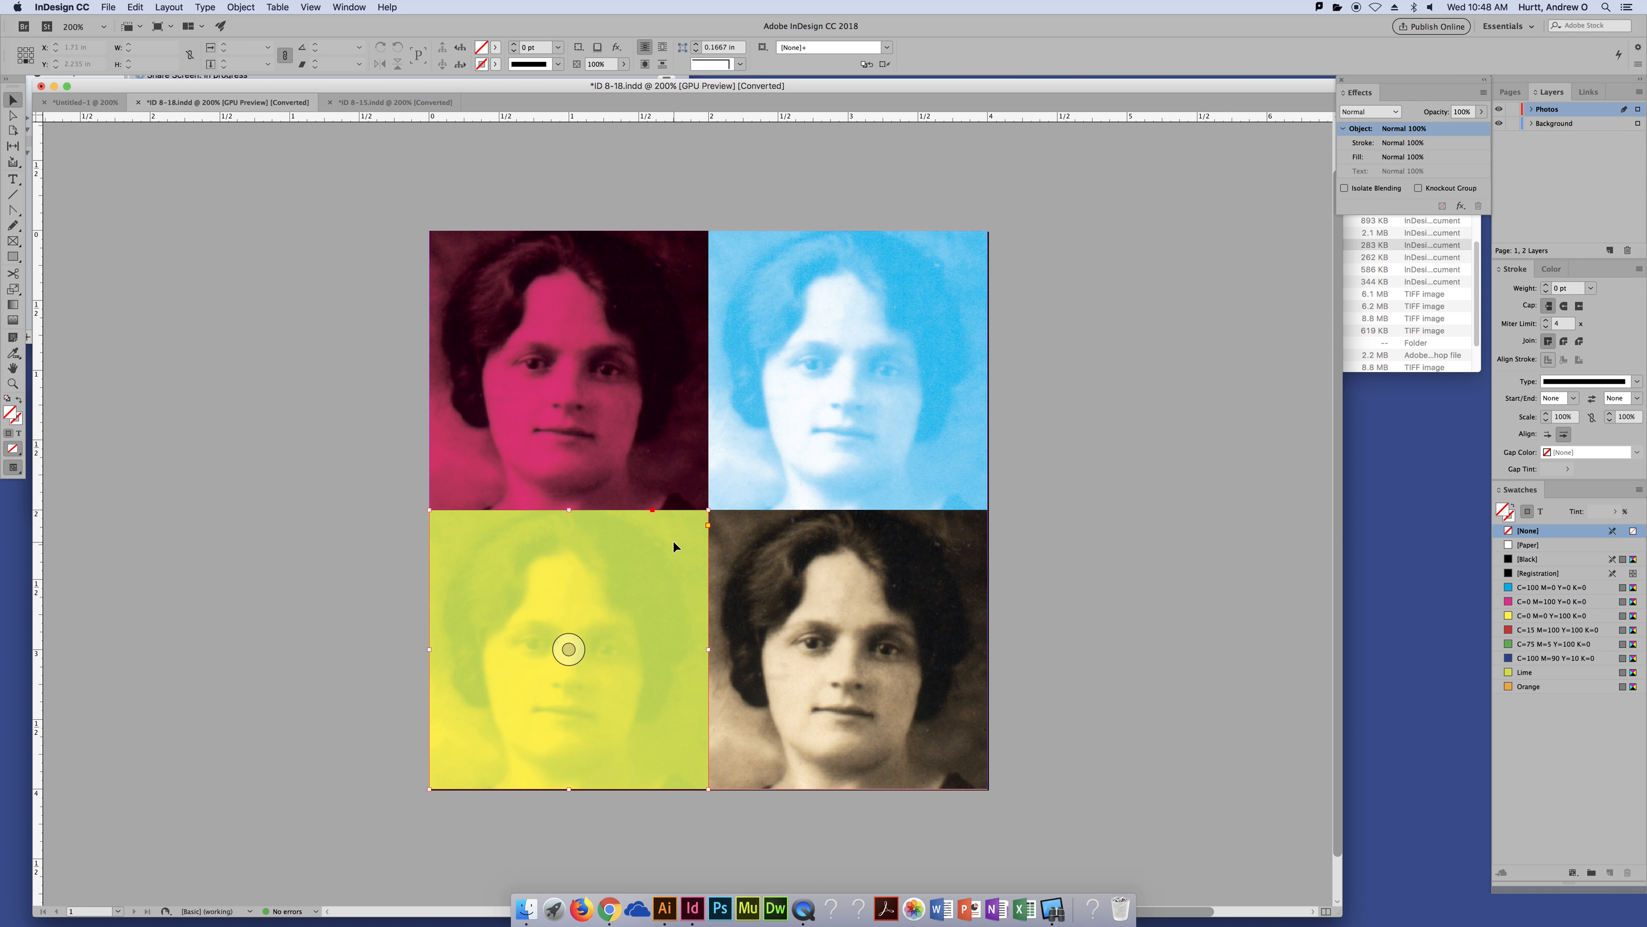
click(1375, 112)
click(1386, 195)
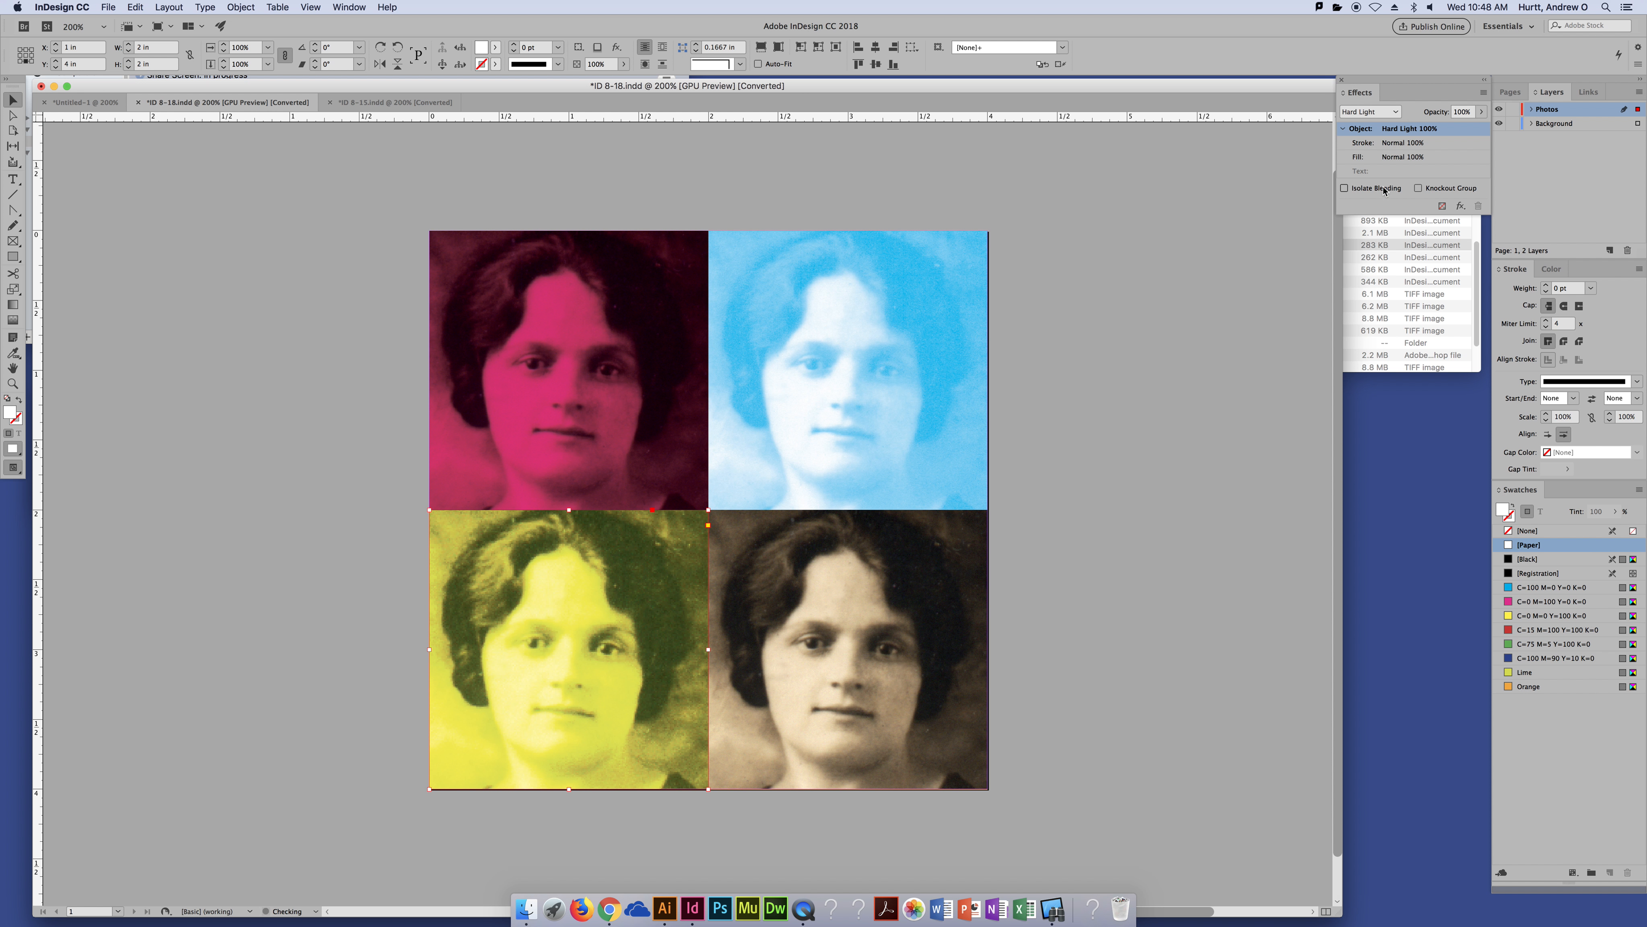
click(1370, 111)
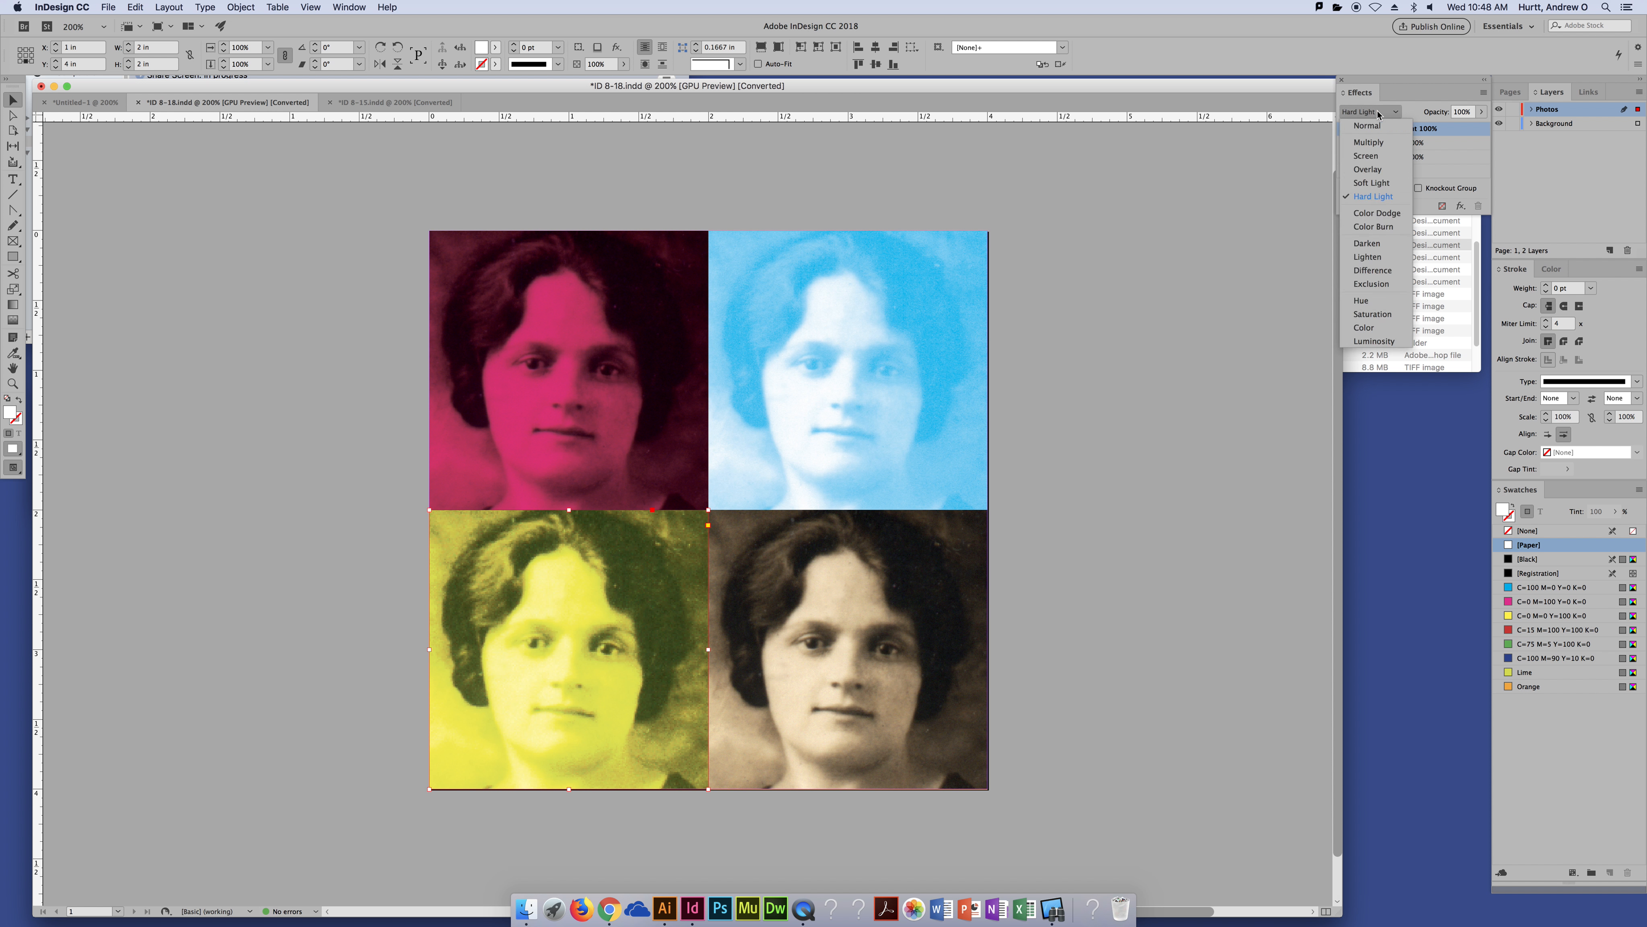
click(1386, 226)
click(1369, 111)
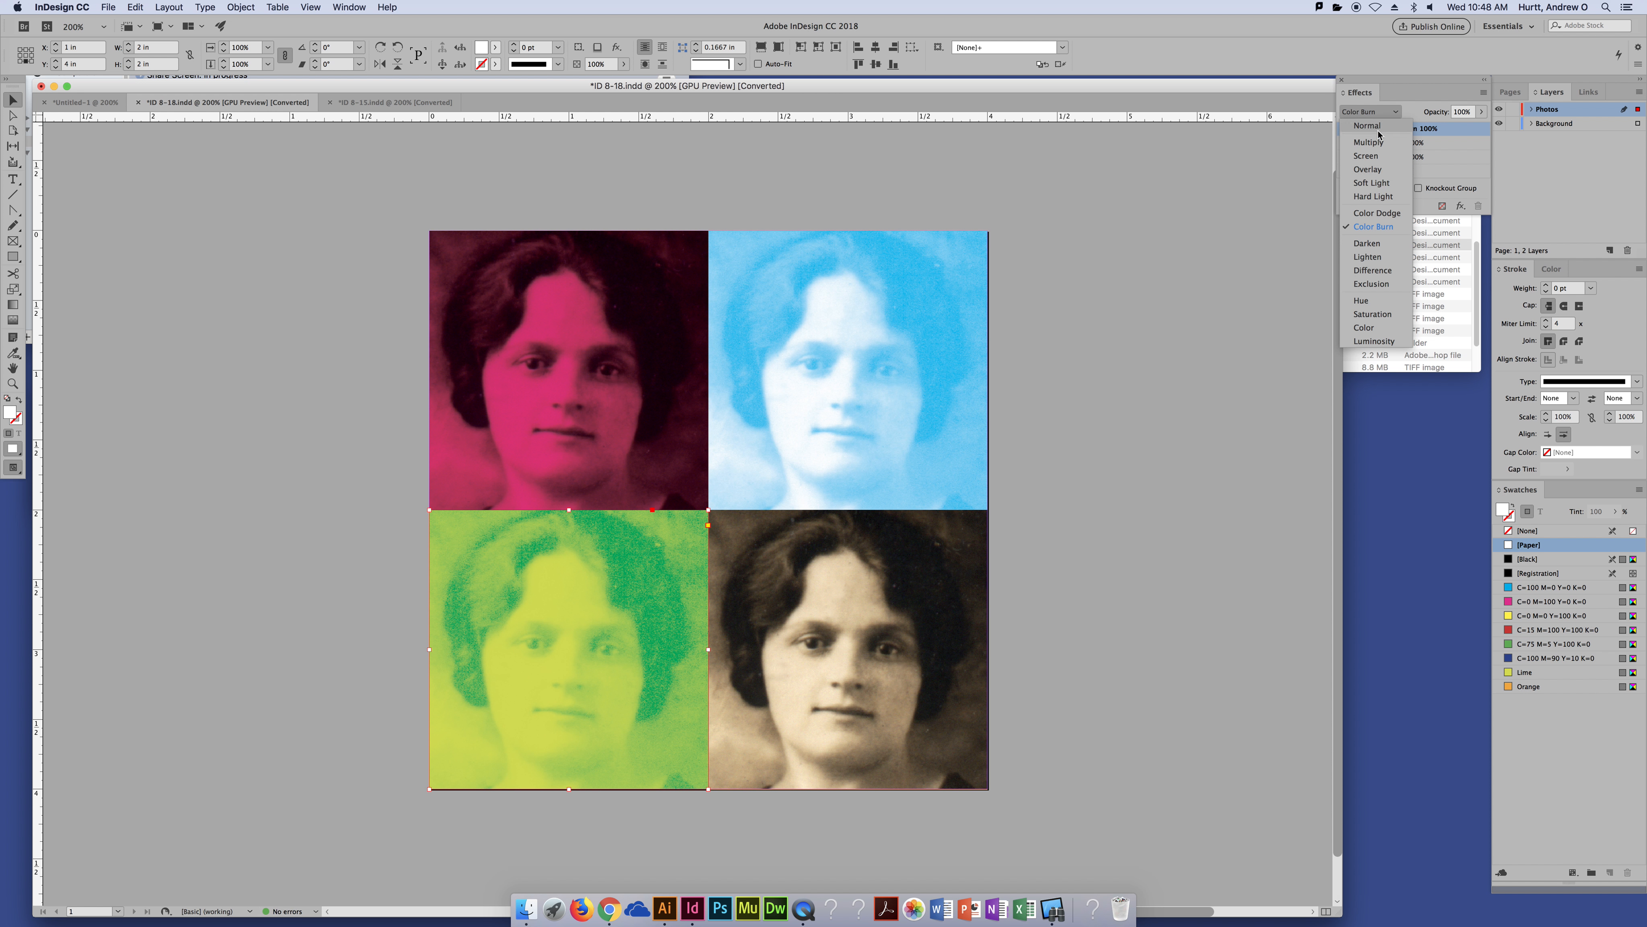
click(1382, 212)
Try the Multiply, Screen and Overlay blending modes on the lower-left portrait over the lime square.
click(1369, 112)
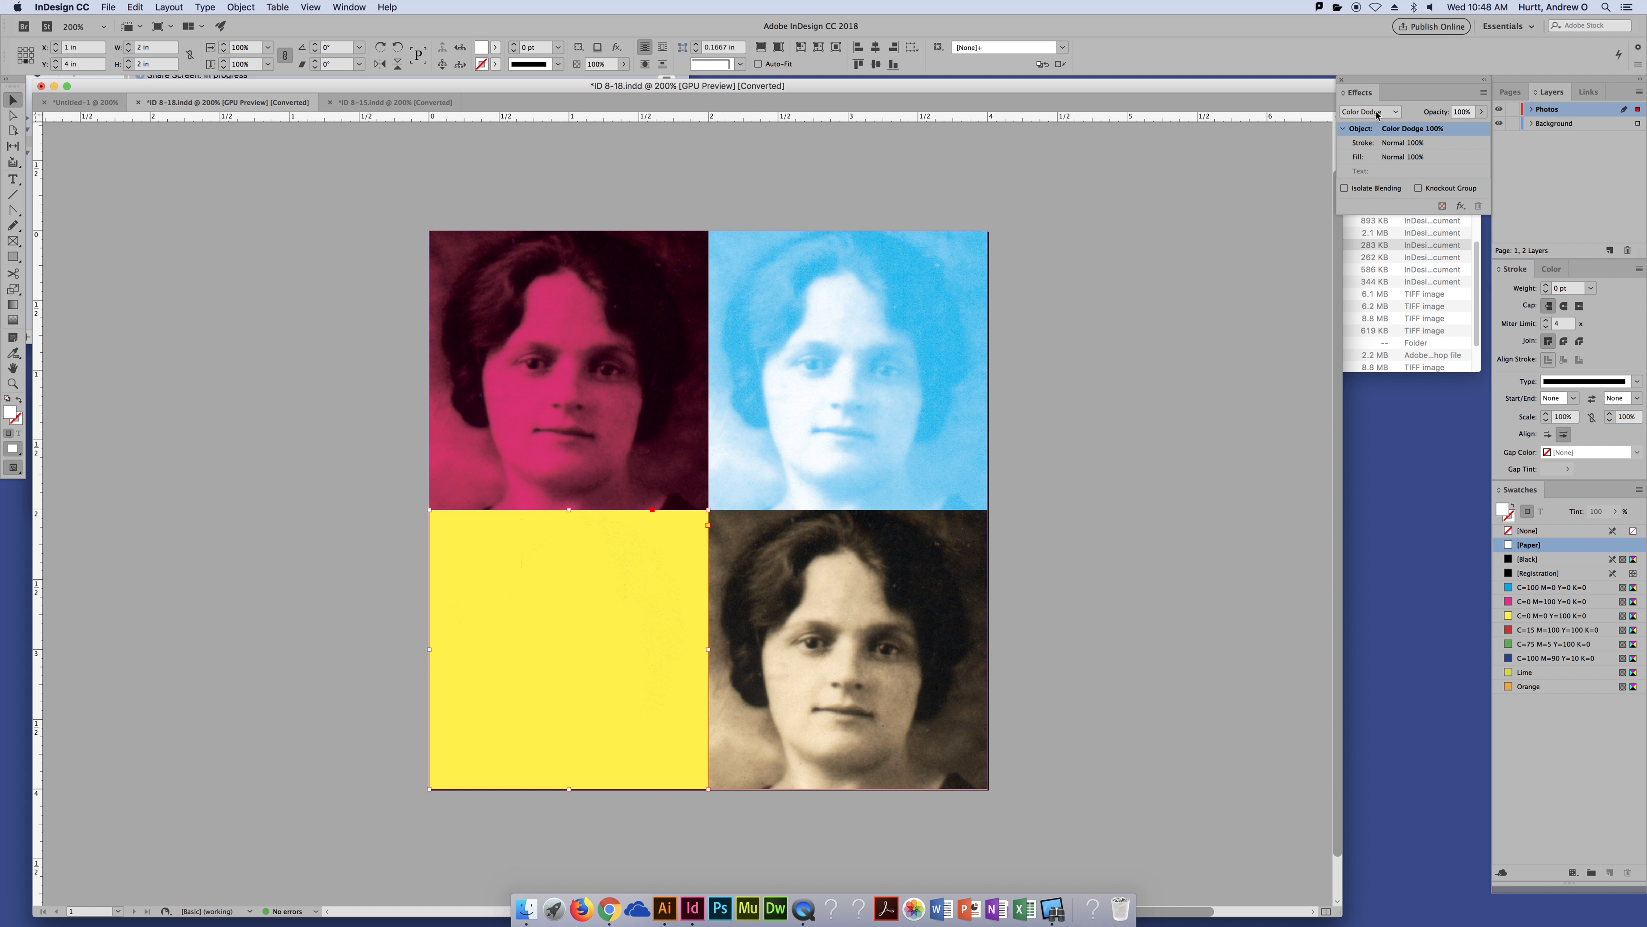
click(1368, 142)
click(1370, 112)
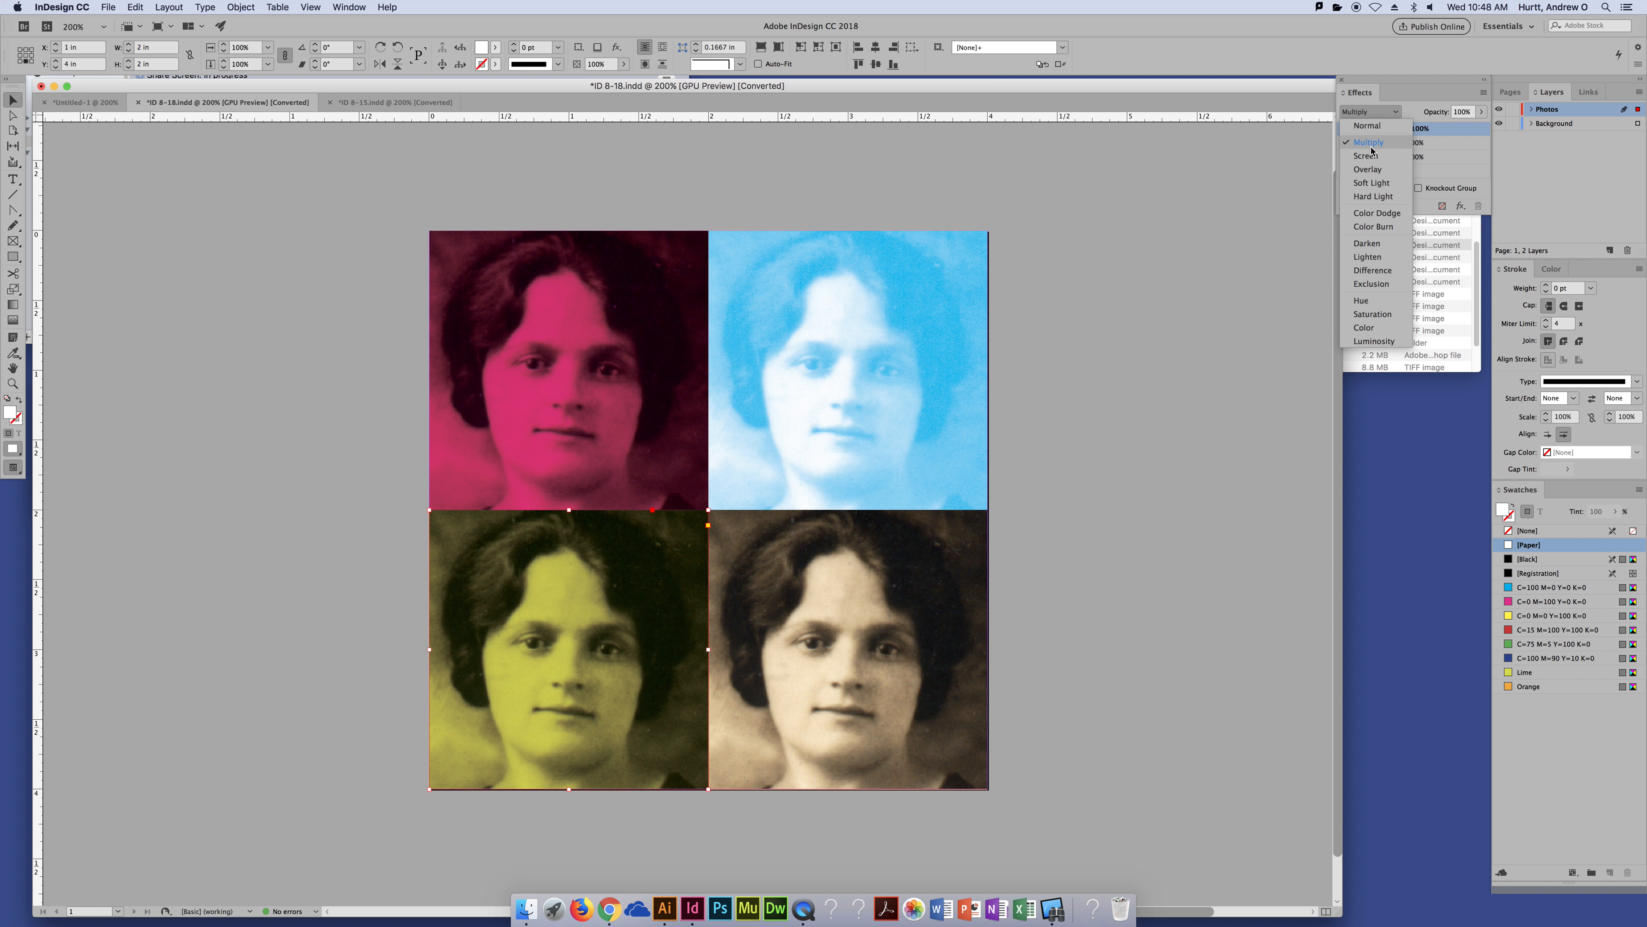
click(1366, 156)
click(1364, 114)
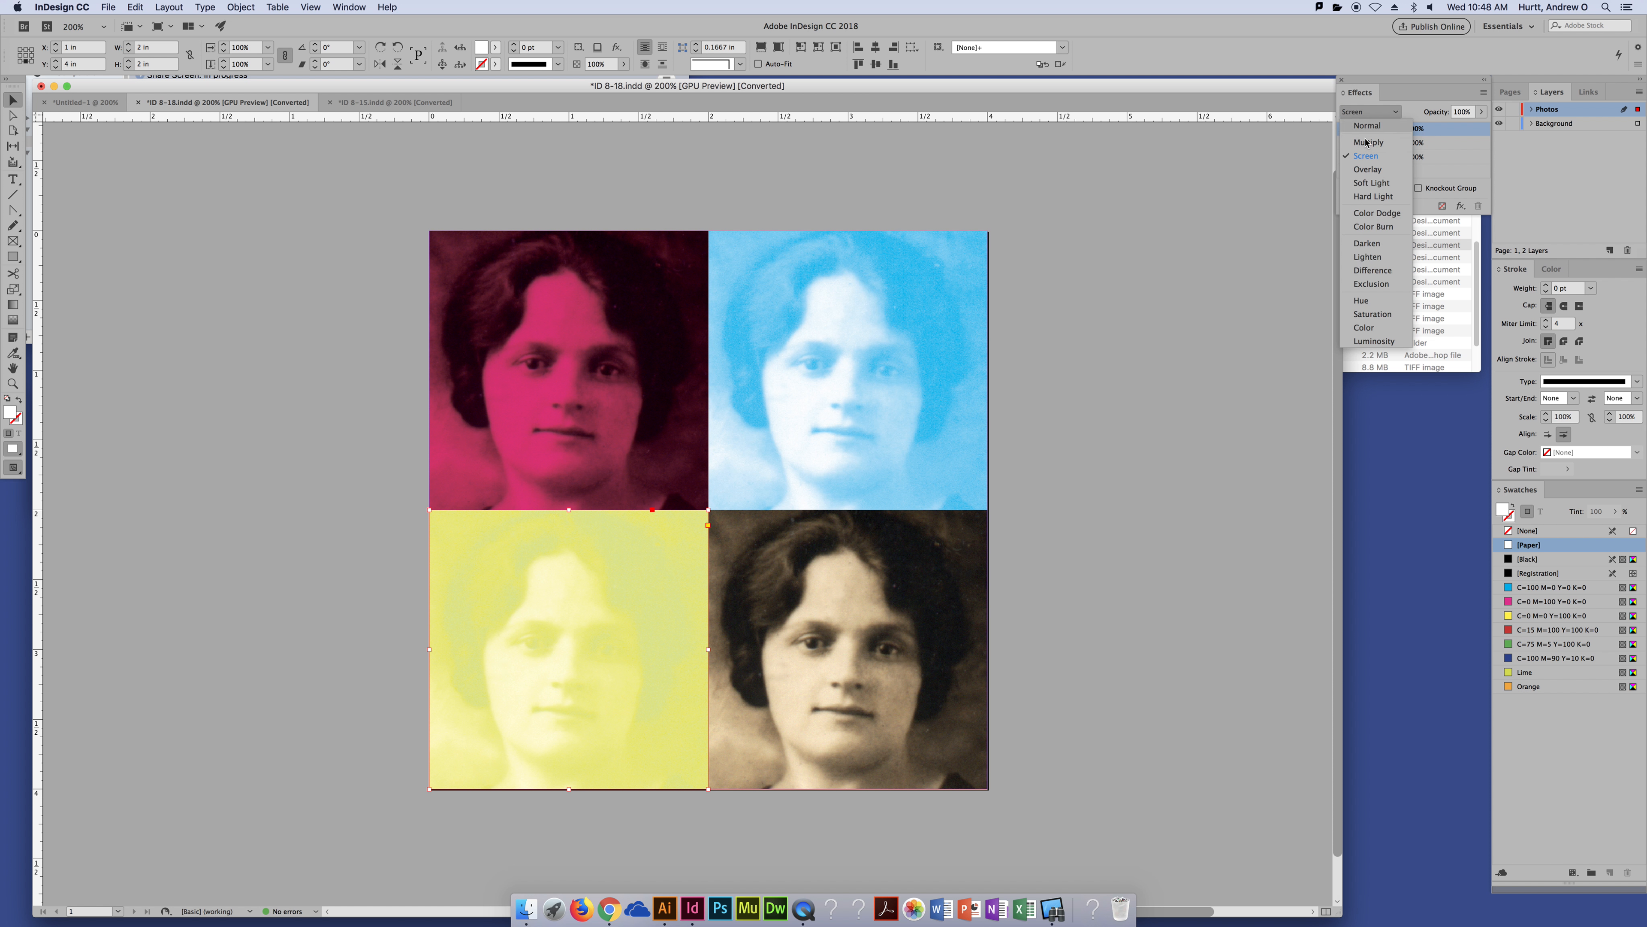
click(1371, 171)
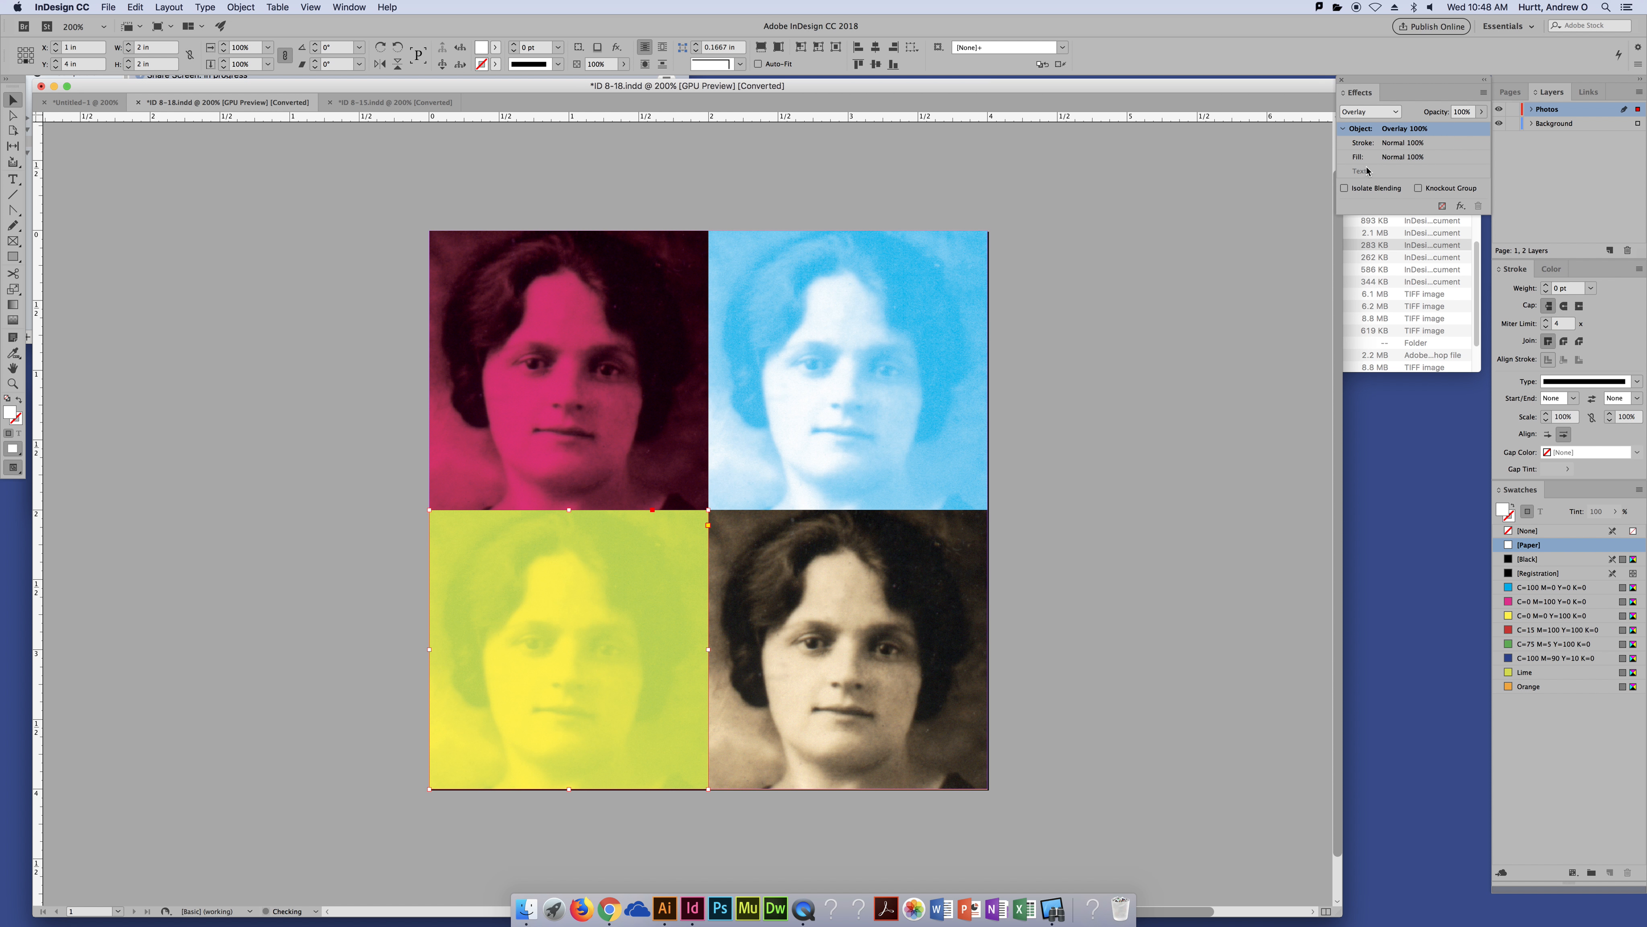
Apply the Soft Light blending mode to the lower-left portrait and replace it with Hard Light.
click(1369, 111)
click(1370, 184)
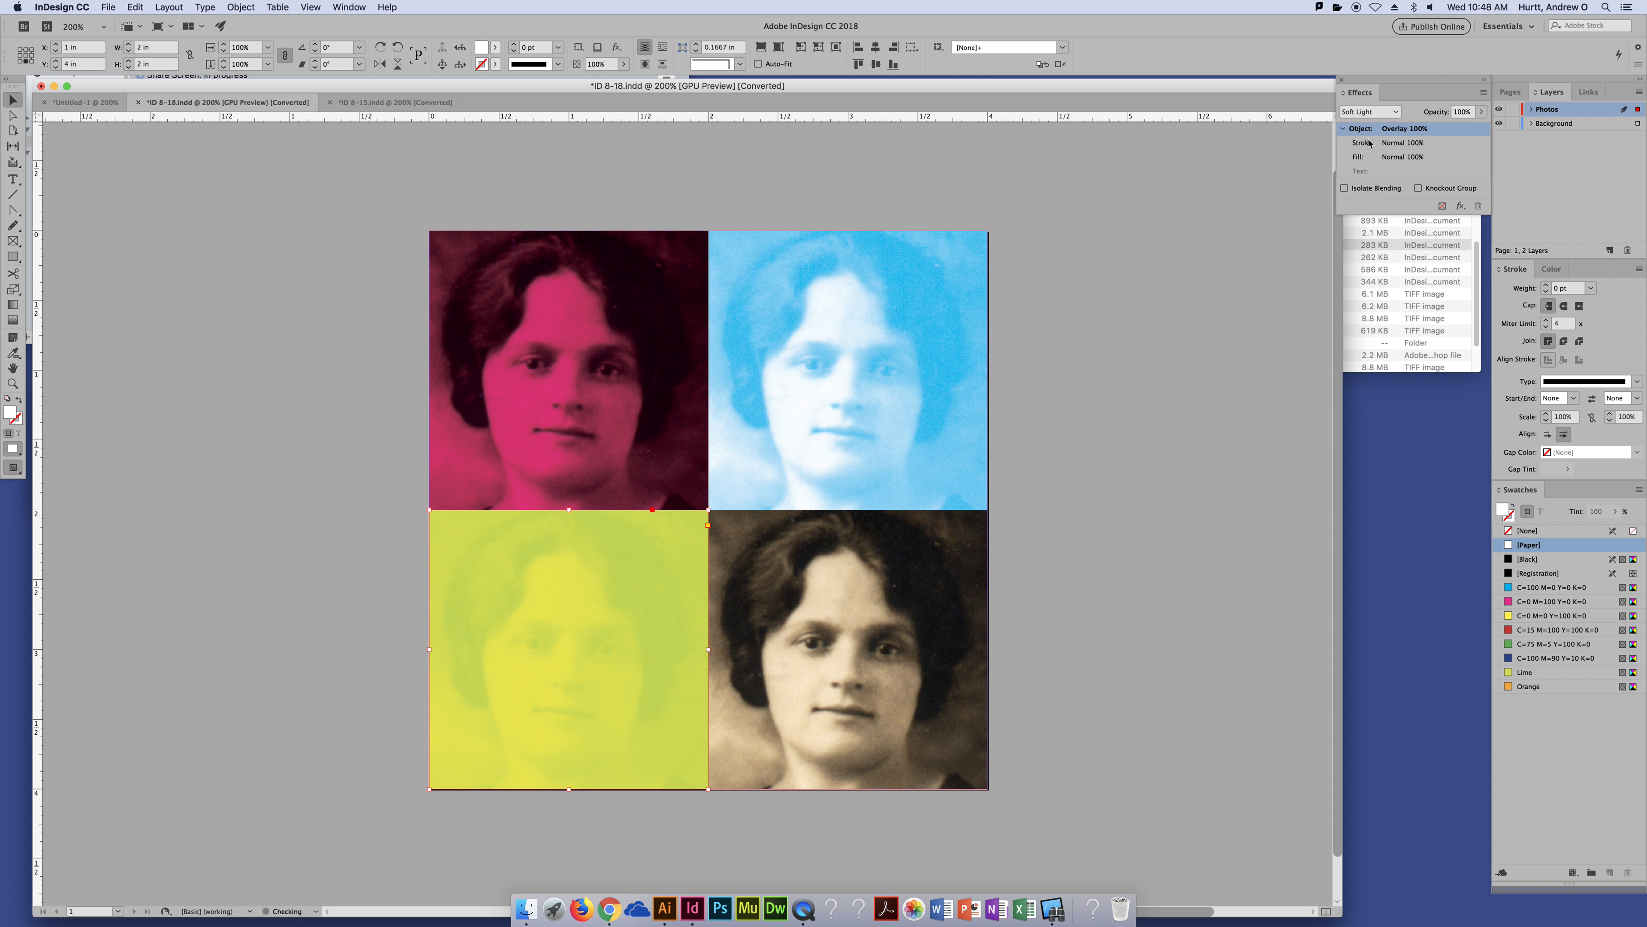
click(1369, 111)
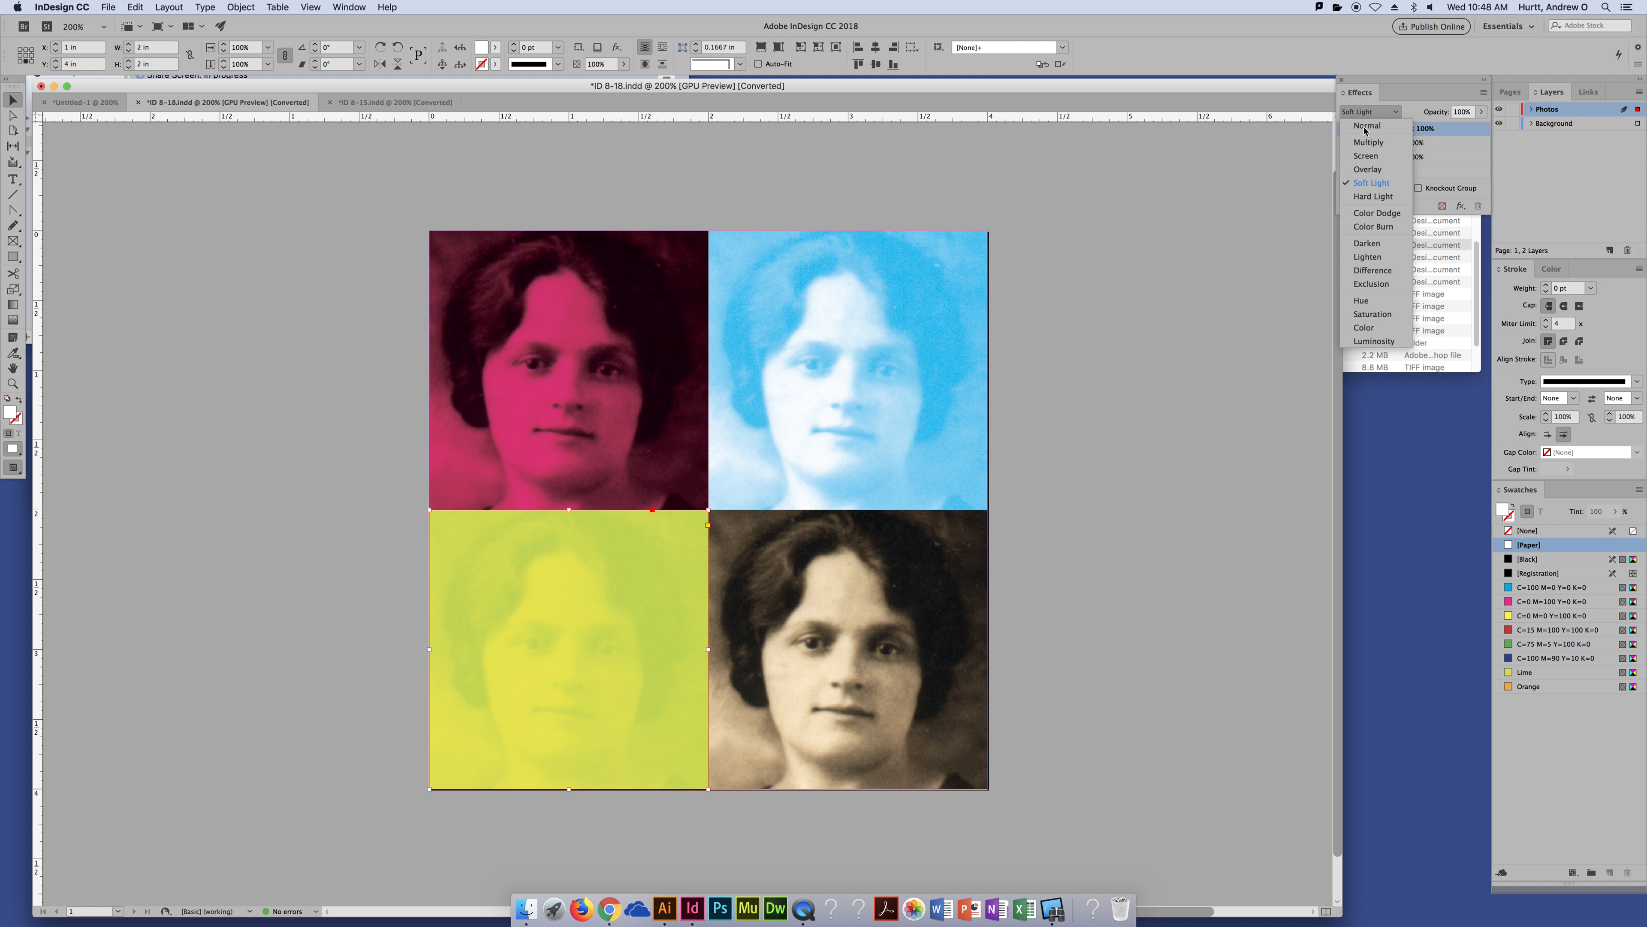
click(1370, 196)
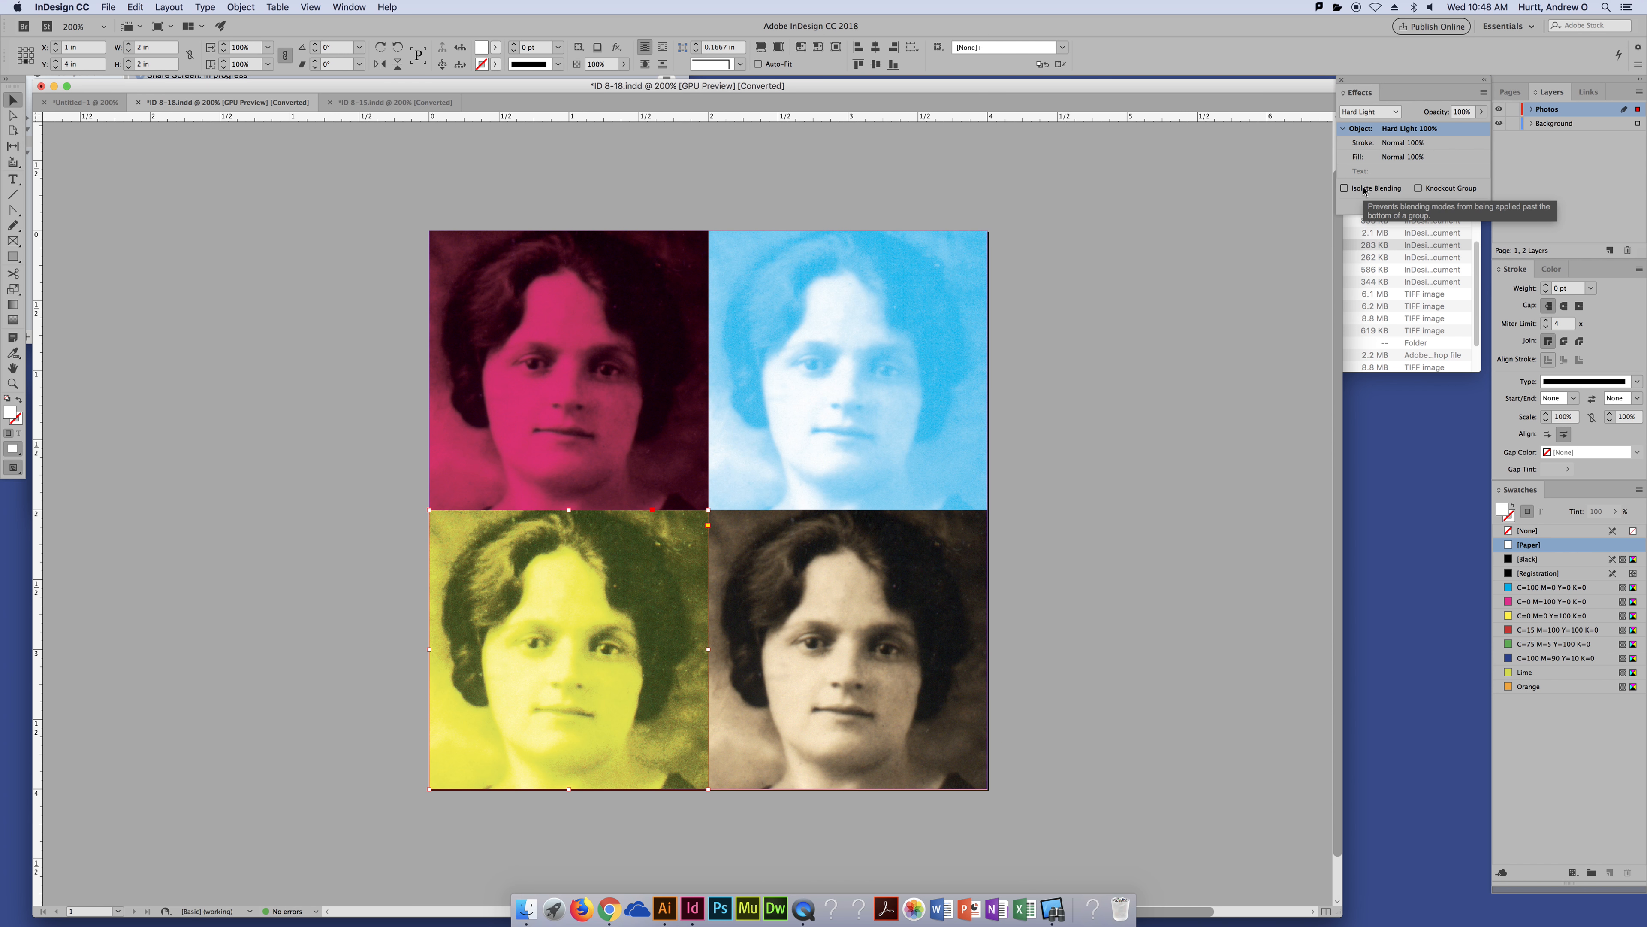
Move the lower-left portrait about 0.9 in to the left, partly off the lime square.
drag(592, 571, 478, 576)
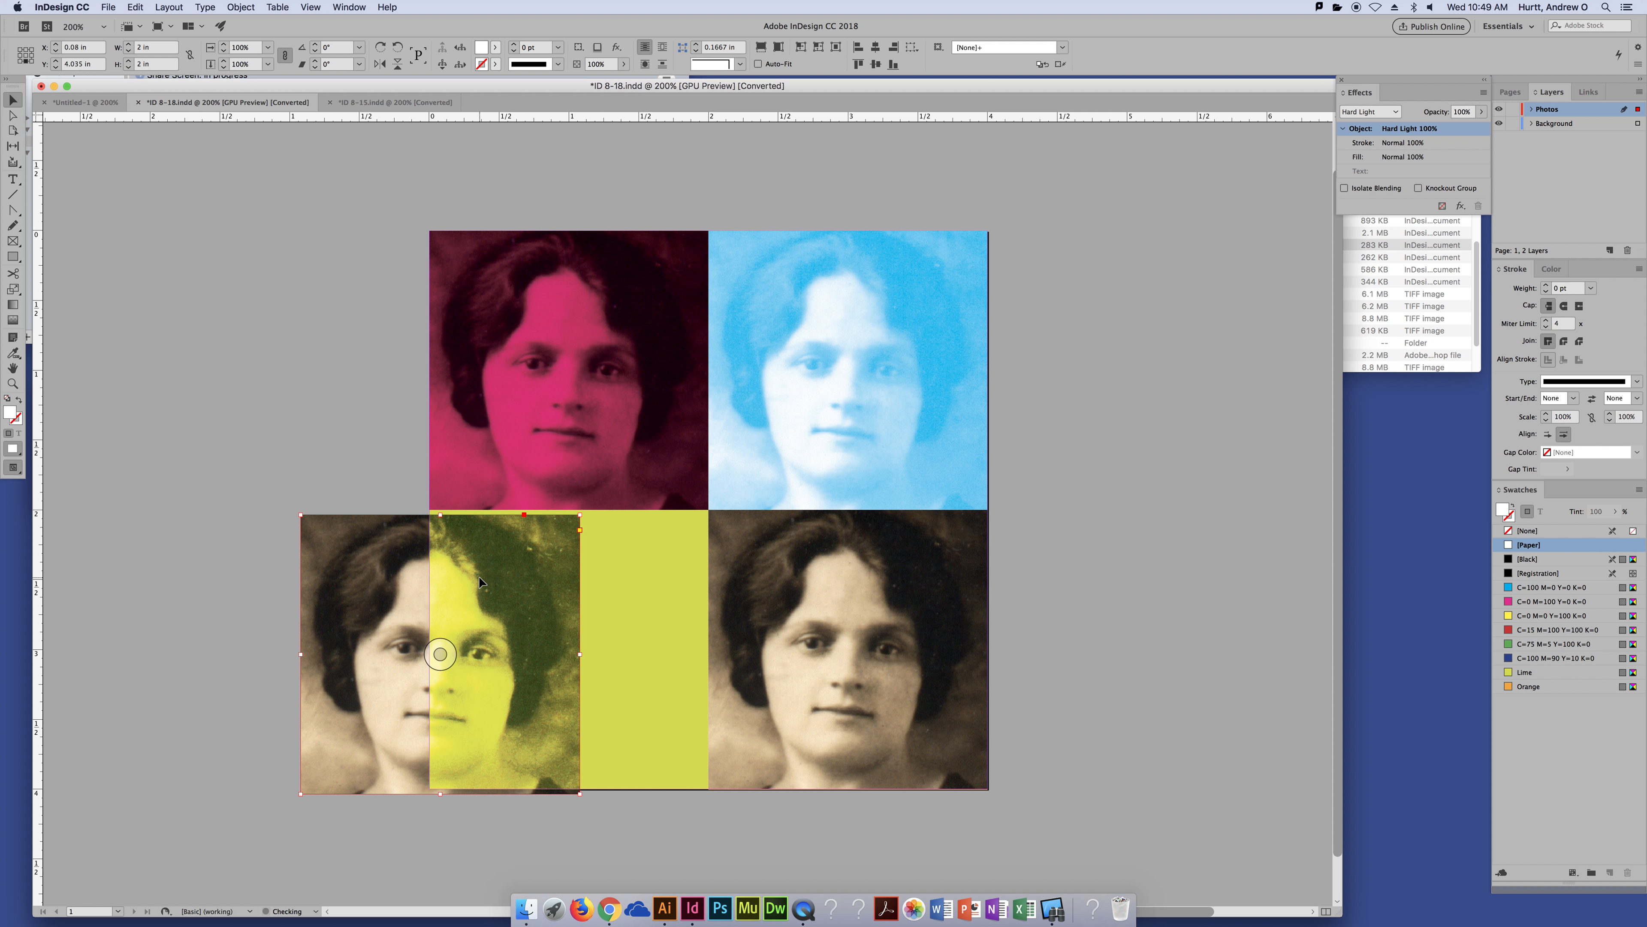